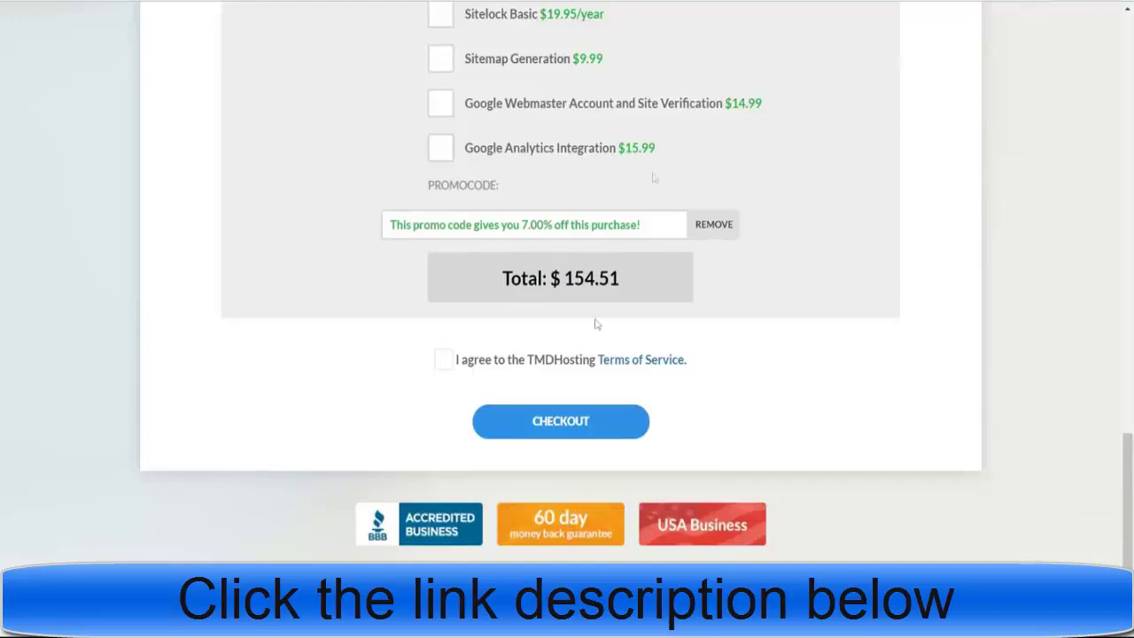
- Tick the 'I agree to the TMDHosting Terms of Service' checkbox on the checkout page
left_click(443, 358)
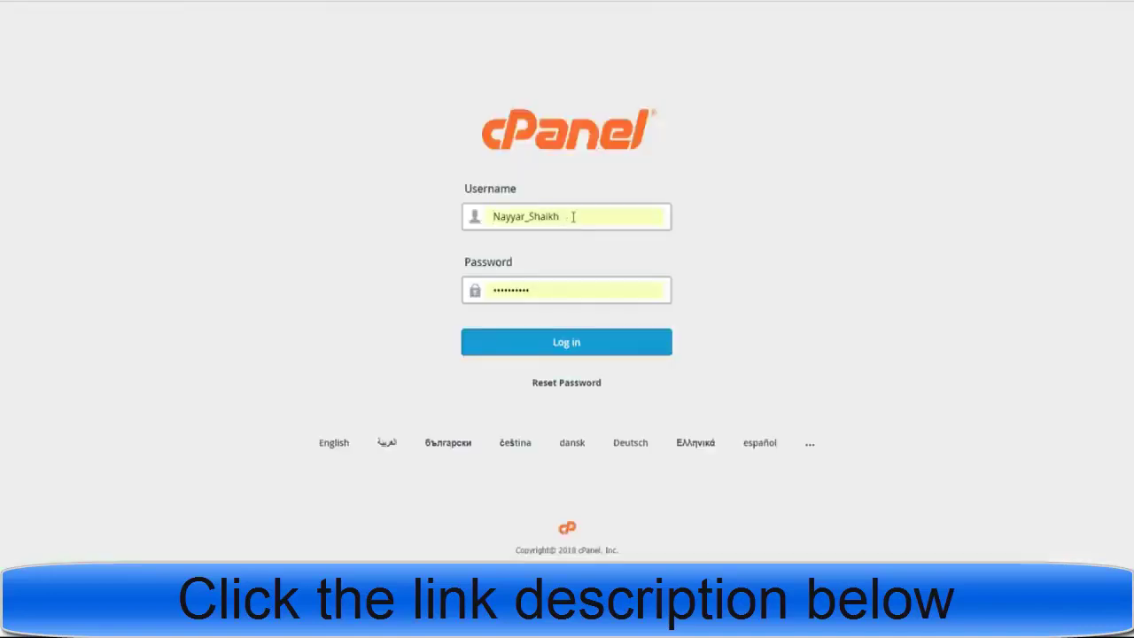
- Log in to cPanel with the saved username and open Softaculous's WordPress installer
left_click(569, 220)
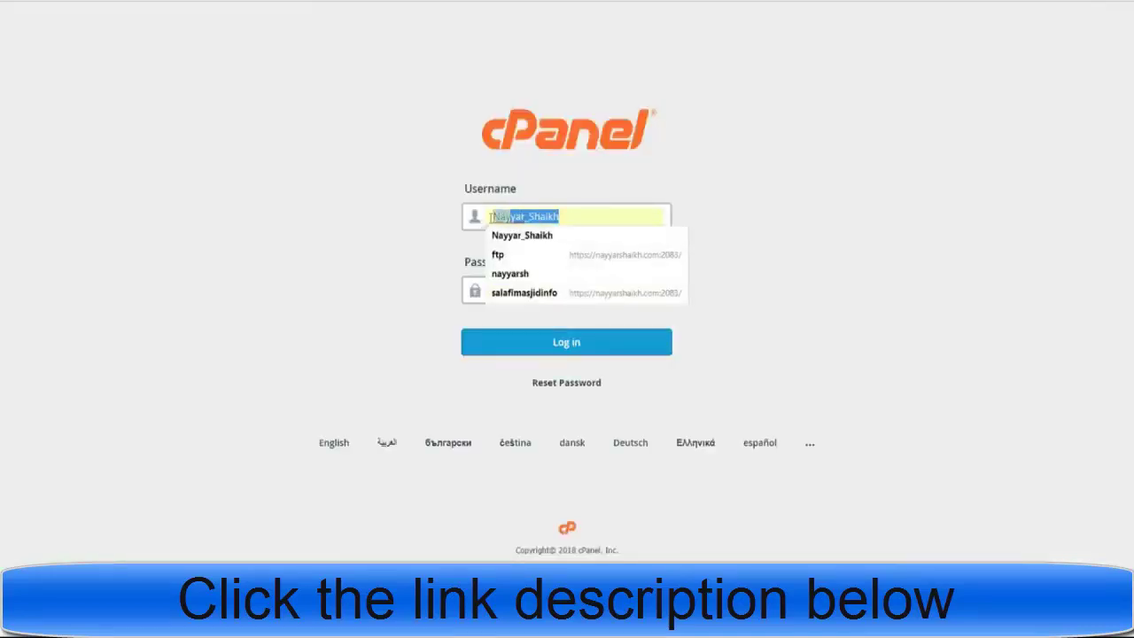
type("n")
key("ctrl+a")
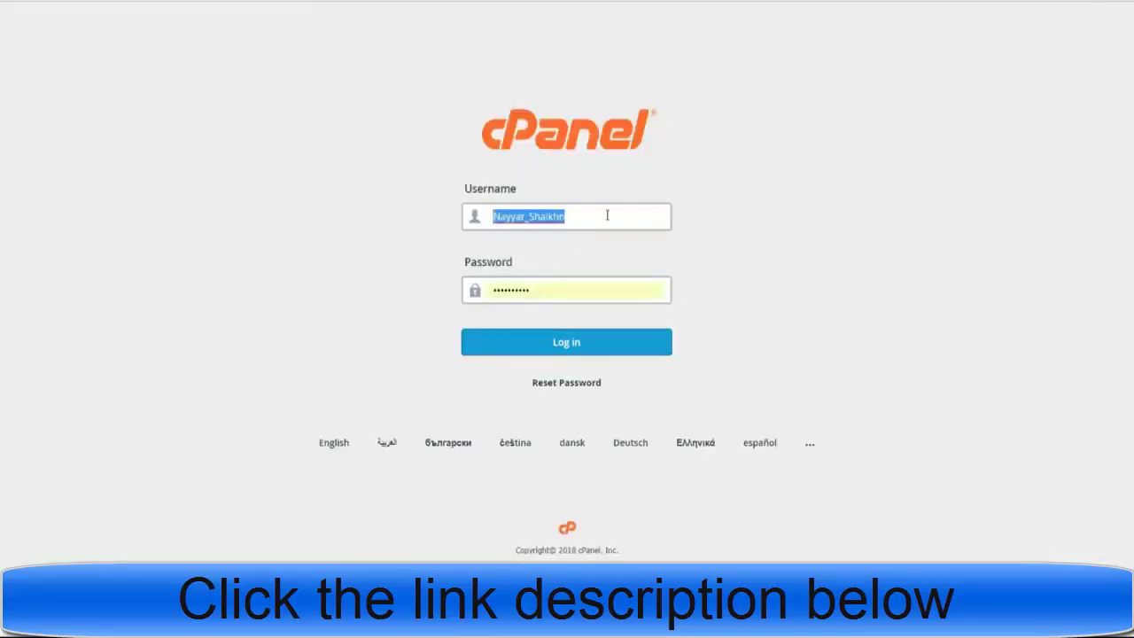
key("BackSpace")
left_click(523, 255)
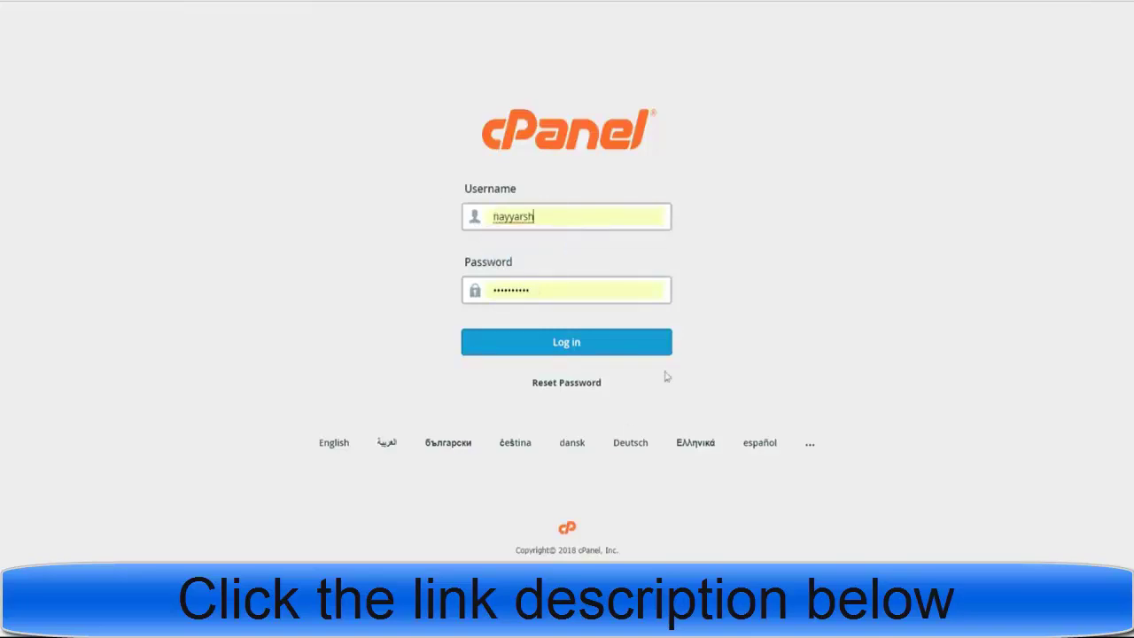
left_click(574, 349)
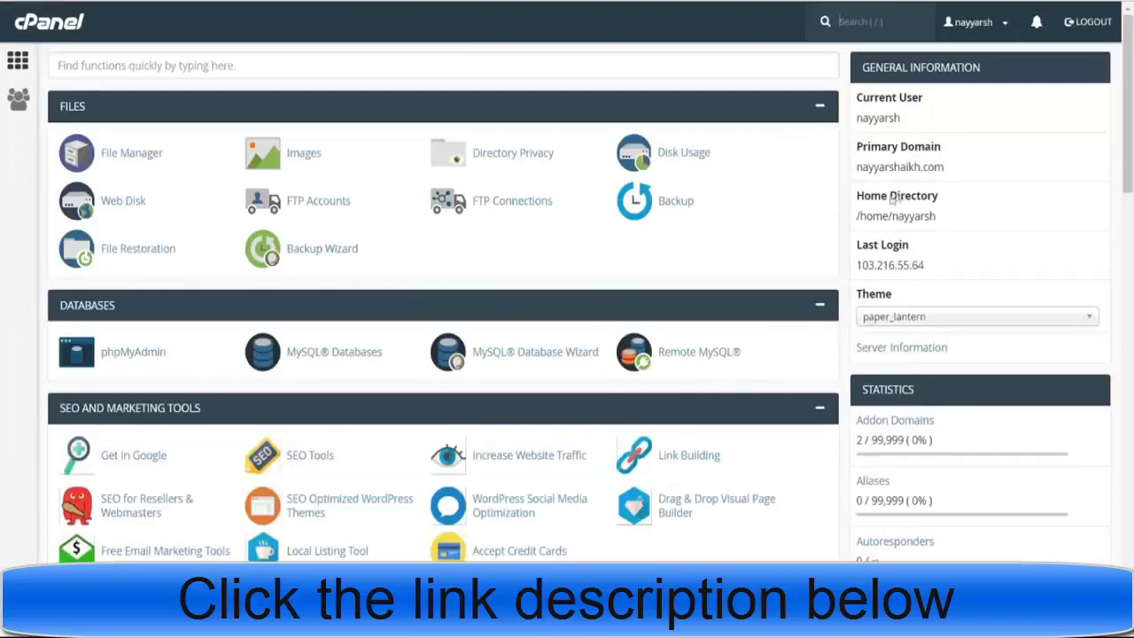
scroll(861, 345, "down", 15)
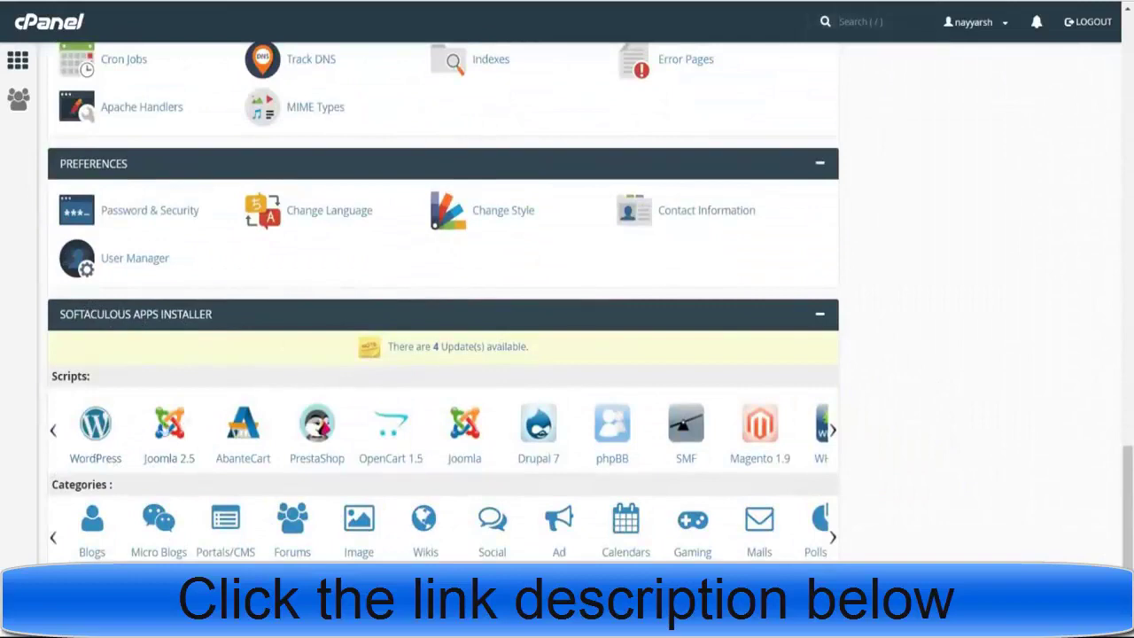
left_click(96, 425)
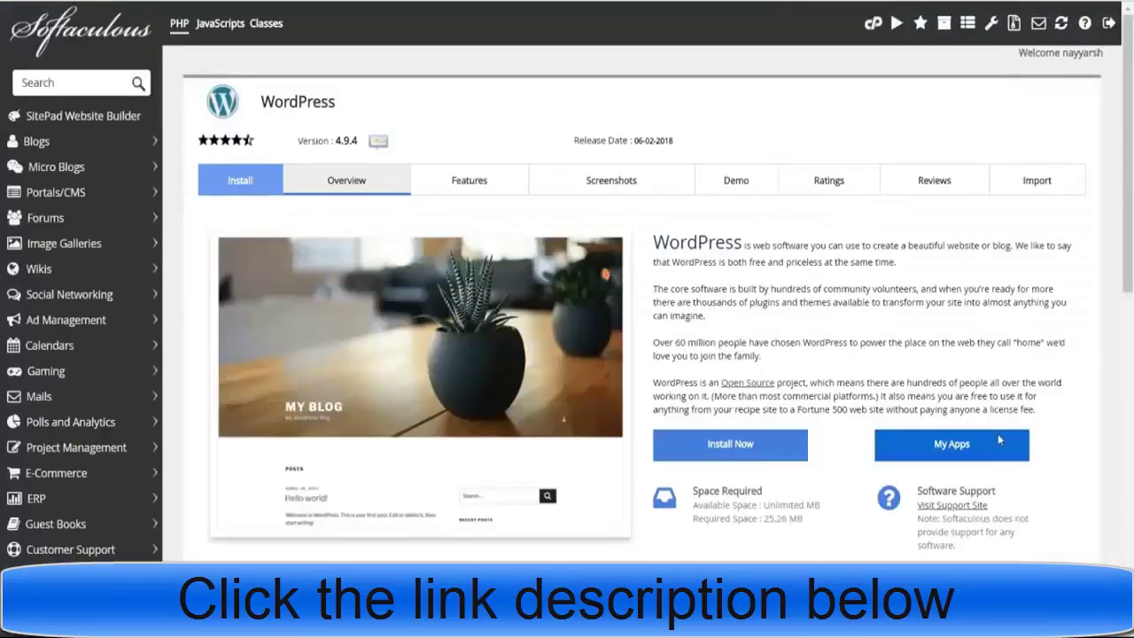
- Start a new WordPress install targeting the ali2 subdomain
left_click(760, 451)
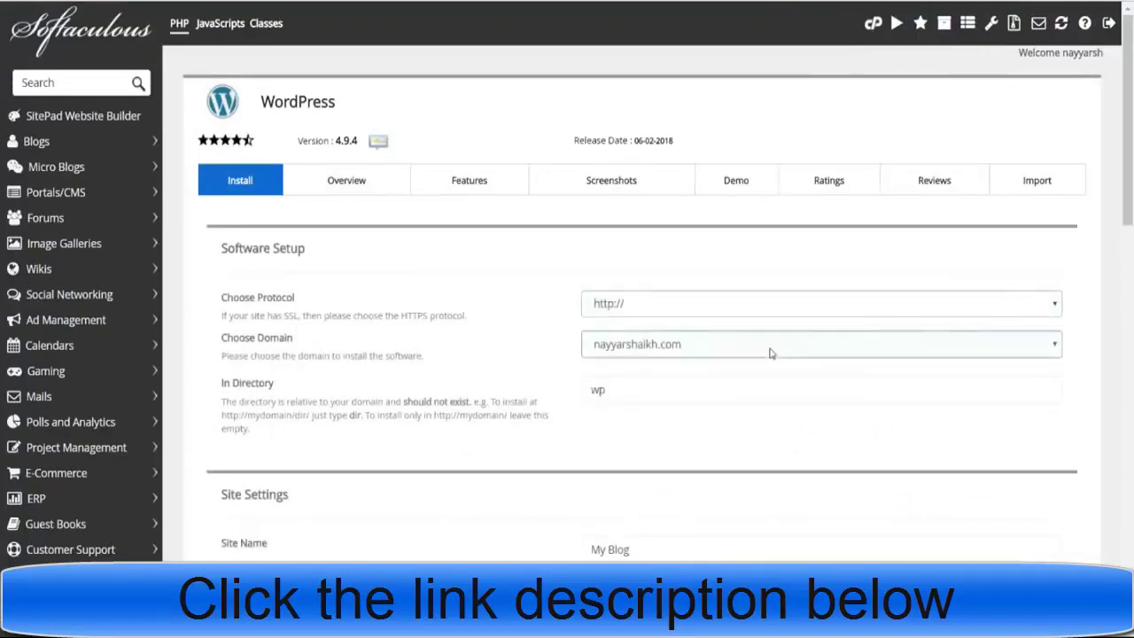
left_click(771, 351)
type("ali2.")
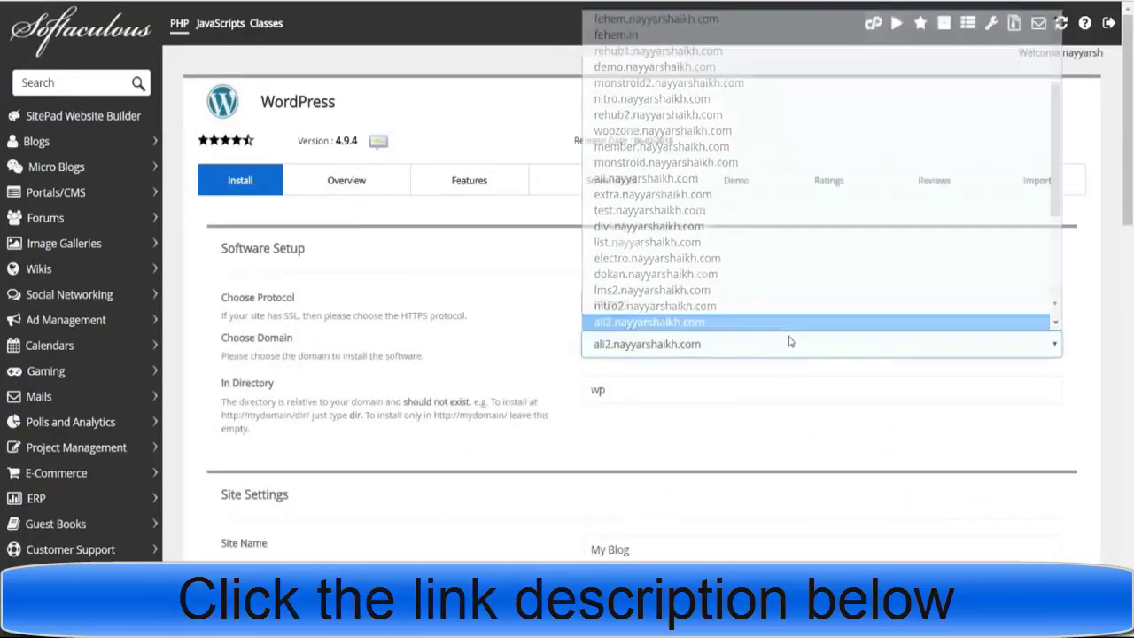
key("Return")
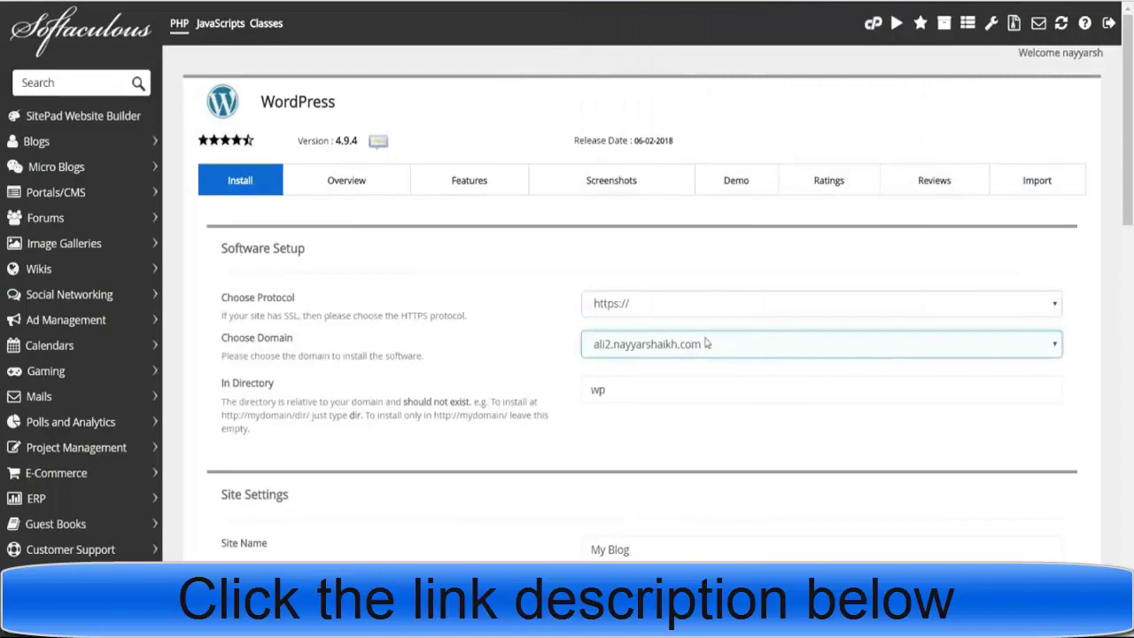
left_click(657, 305)
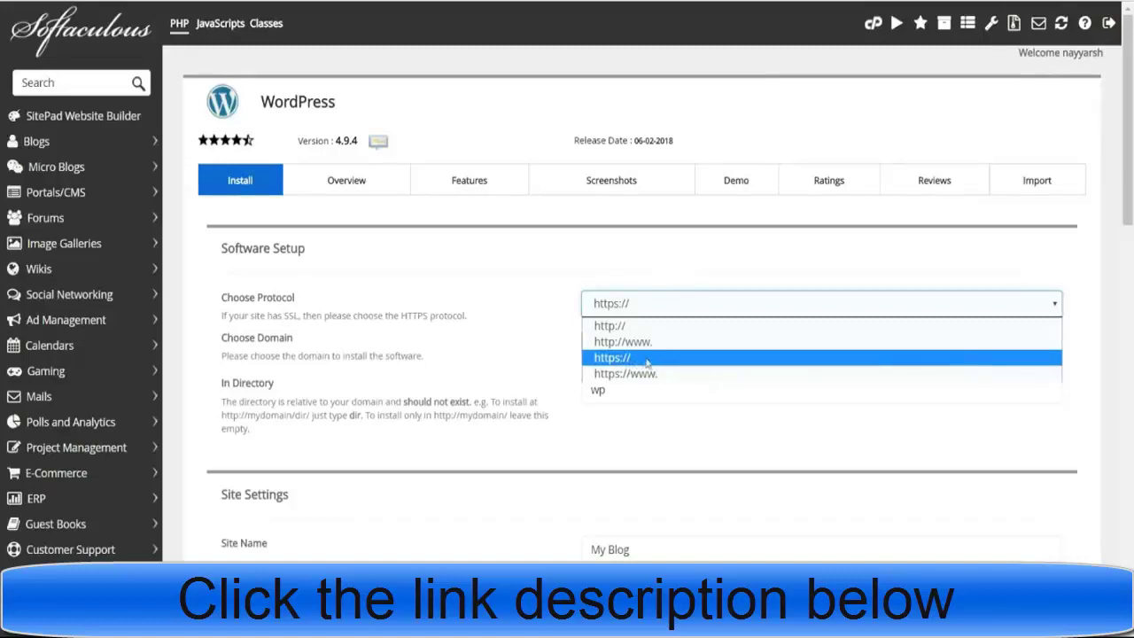
left_click(631, 360)
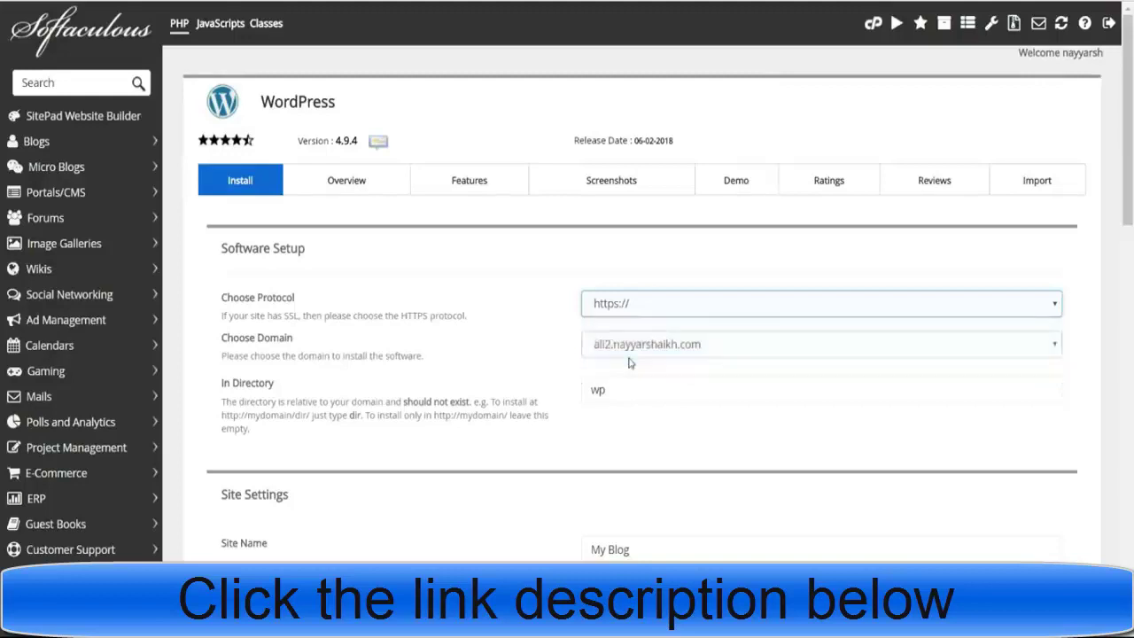
left_click(644, 307)
left_click(645, 379)
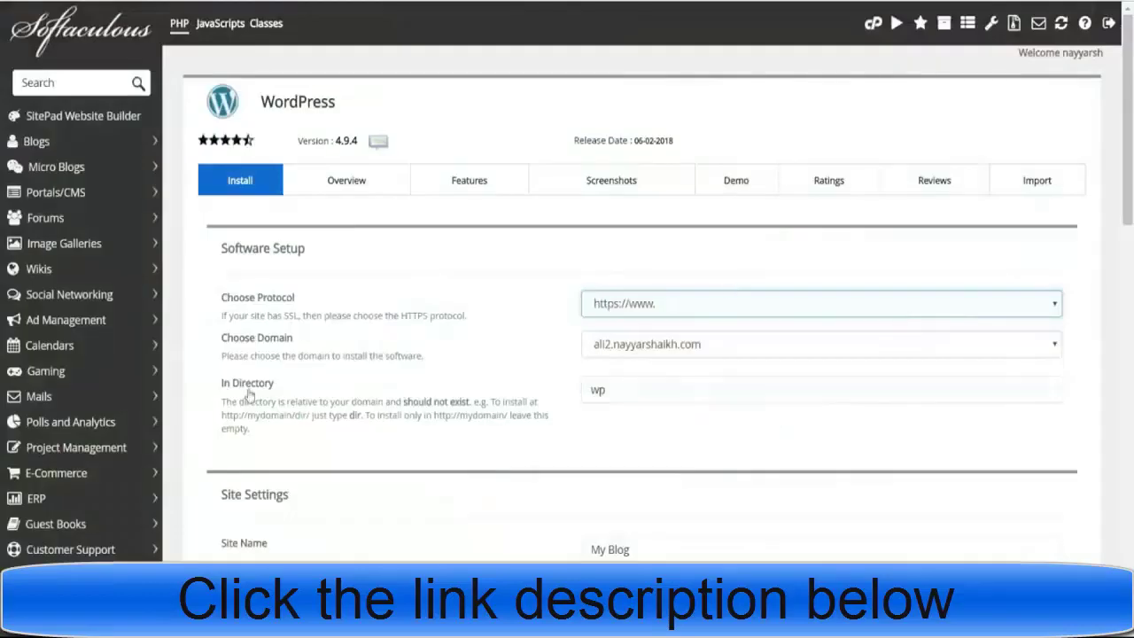
double_click(595, 390)
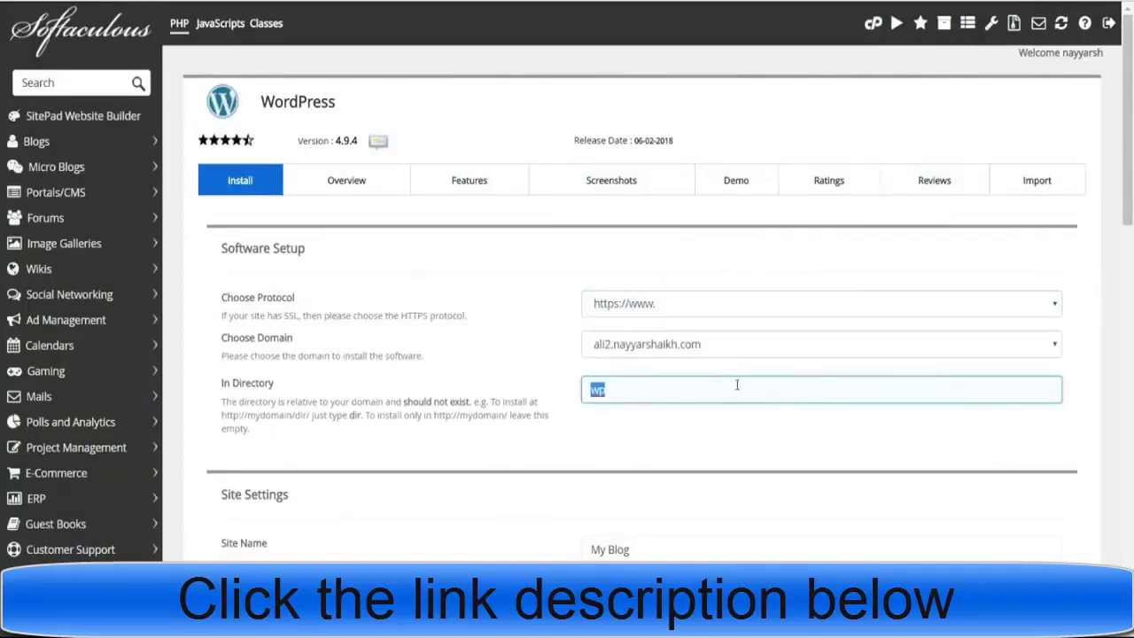
key("BackSpace")
left_click(751, 440)
- Name the site 'Shoes Market' with the description 'Shoes Business'
scroll(771, 447, "down", 3)
left_click(635, 232)
left_click_drag(645, 226, 544, 235)
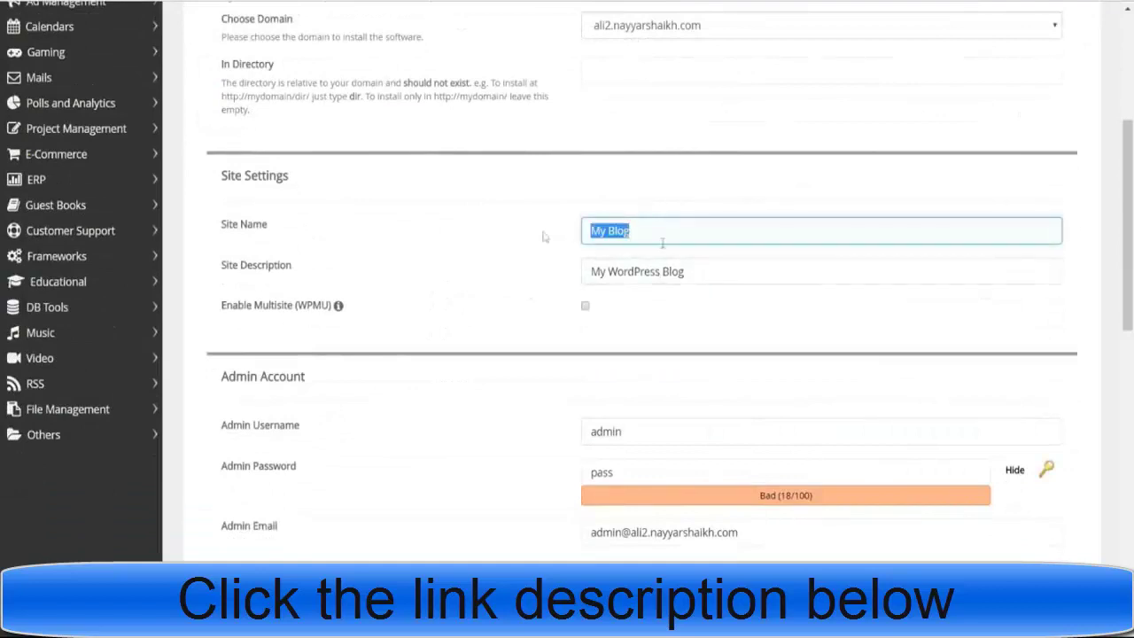
type("Shoes")
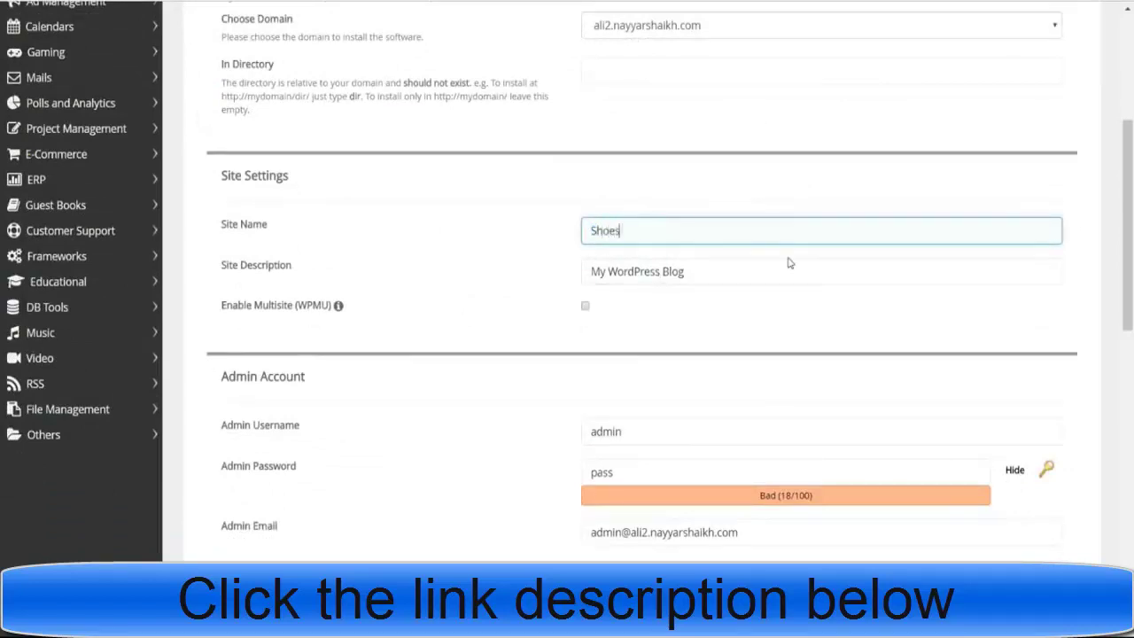
type(" Market")
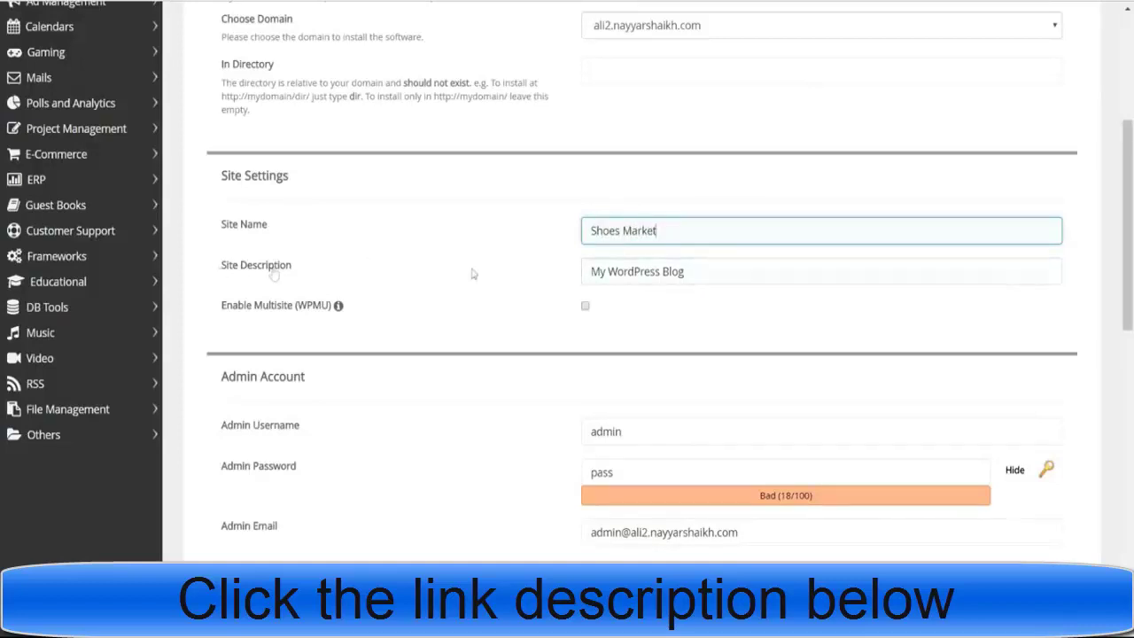
key("Tab")
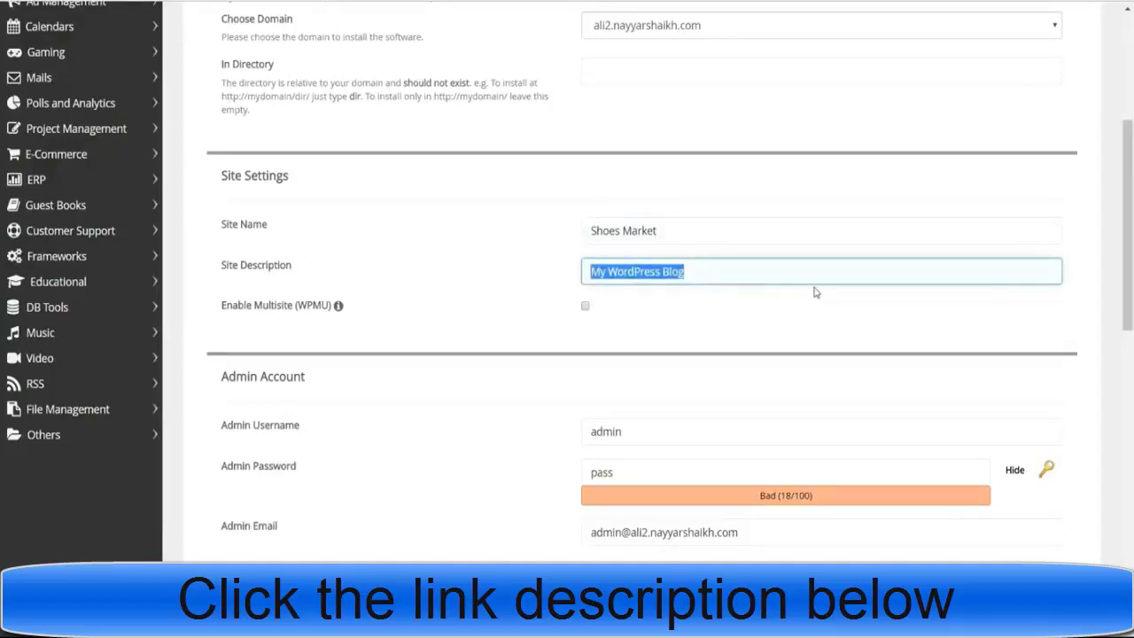
type("Shoes Business")
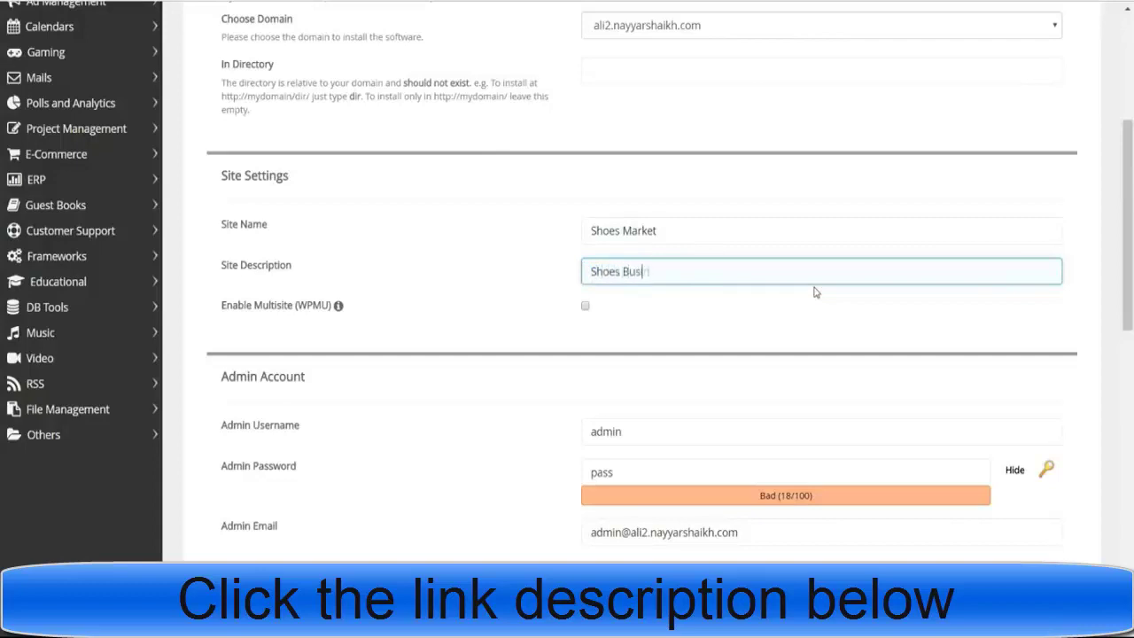
- Replace the default admin username with the suggested saved username
scroll(802, 307, "down", 3)
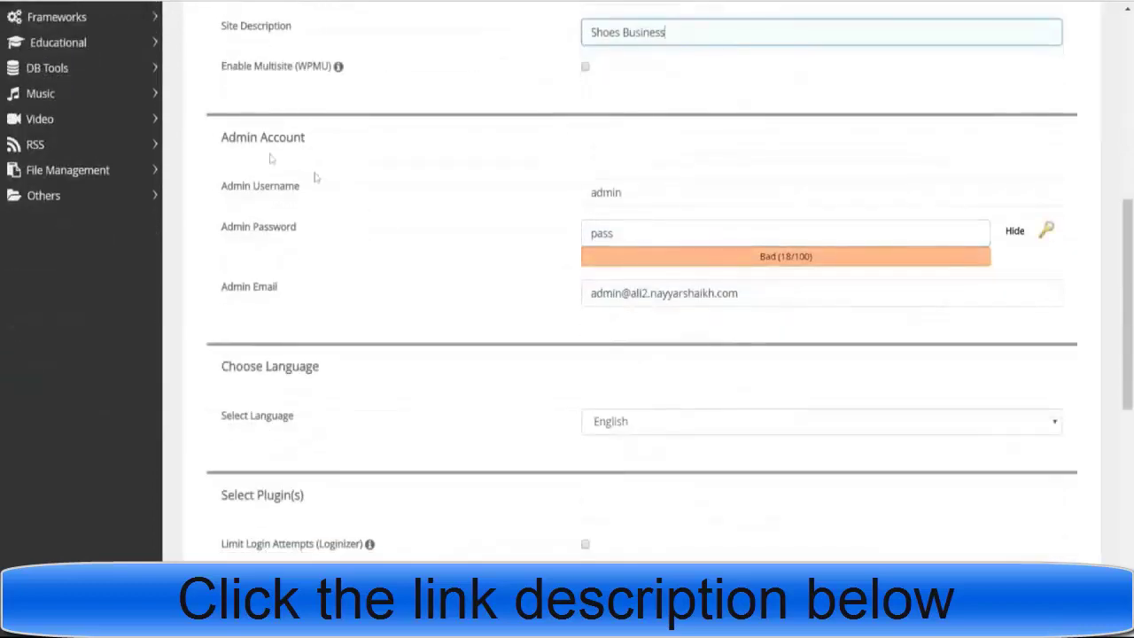
left_click(678, 187)
left_click_drag(679, 187, 534, 193)
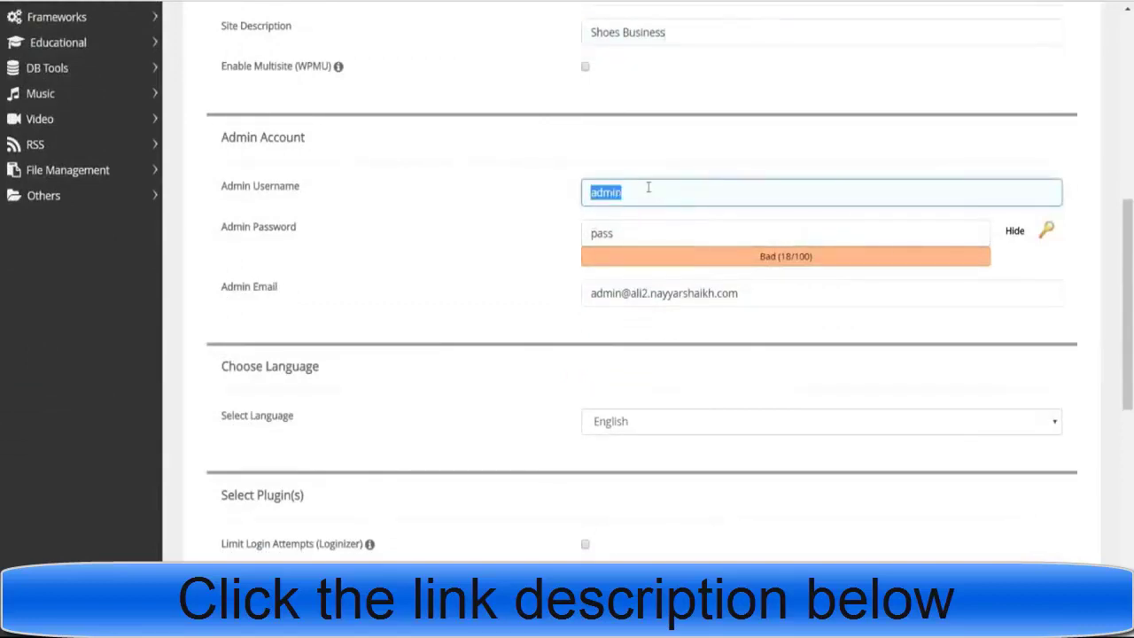
left_click(624, 215)
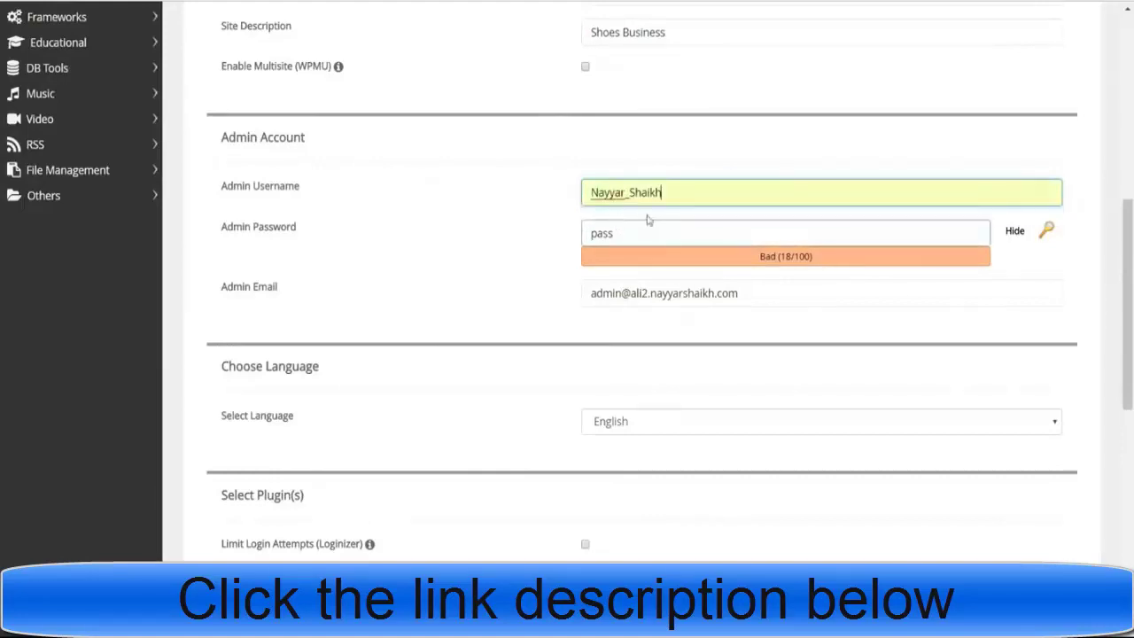
- Mask the admin password field and enter a new admin password
left_click_drag(646, 232, 543, 243)
double_click(853, 245)
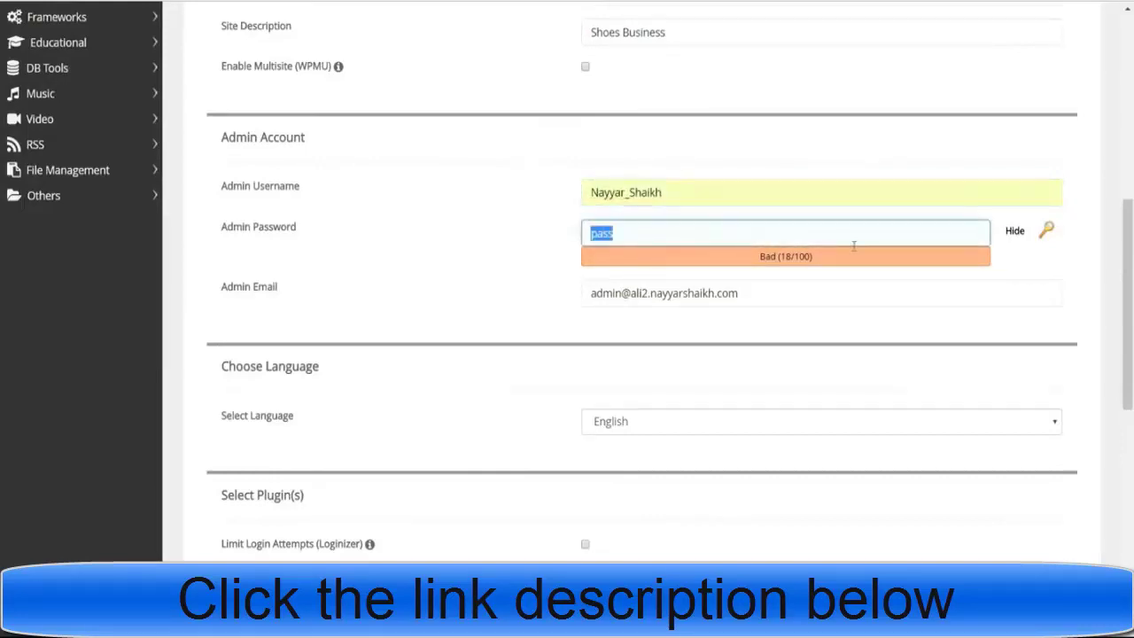
left_click(1016, 232)
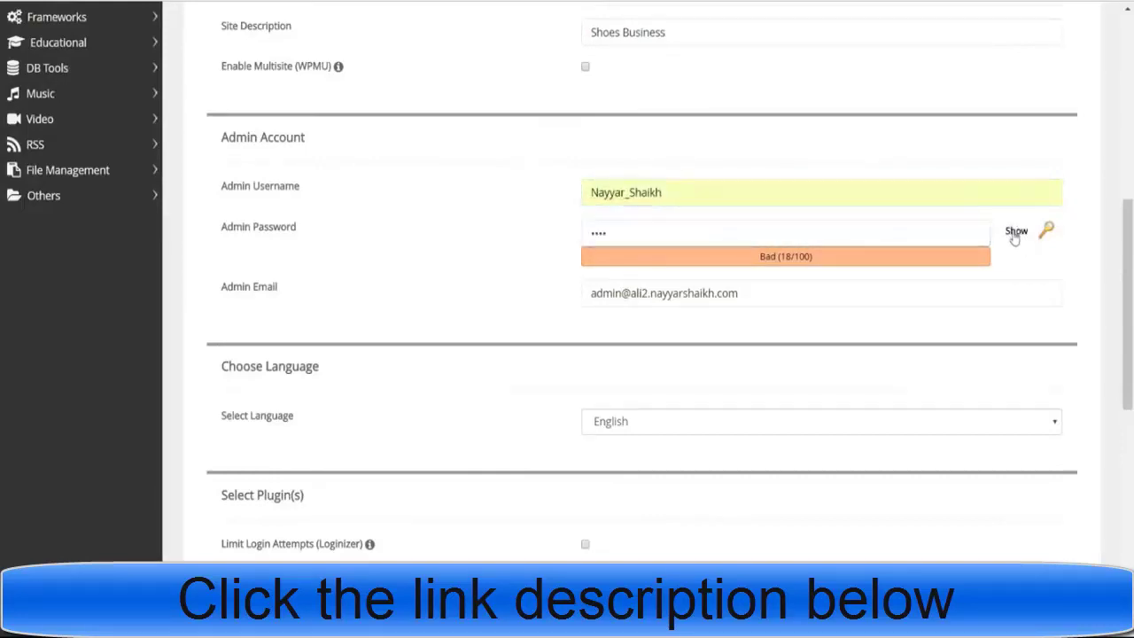
double_click(824, 234)
- Fill in the admin e-mail address from the saved autofill entries
left_click_drag(812, 292, 555, 315)
left_click(675, 316)
left_click(516, 316)
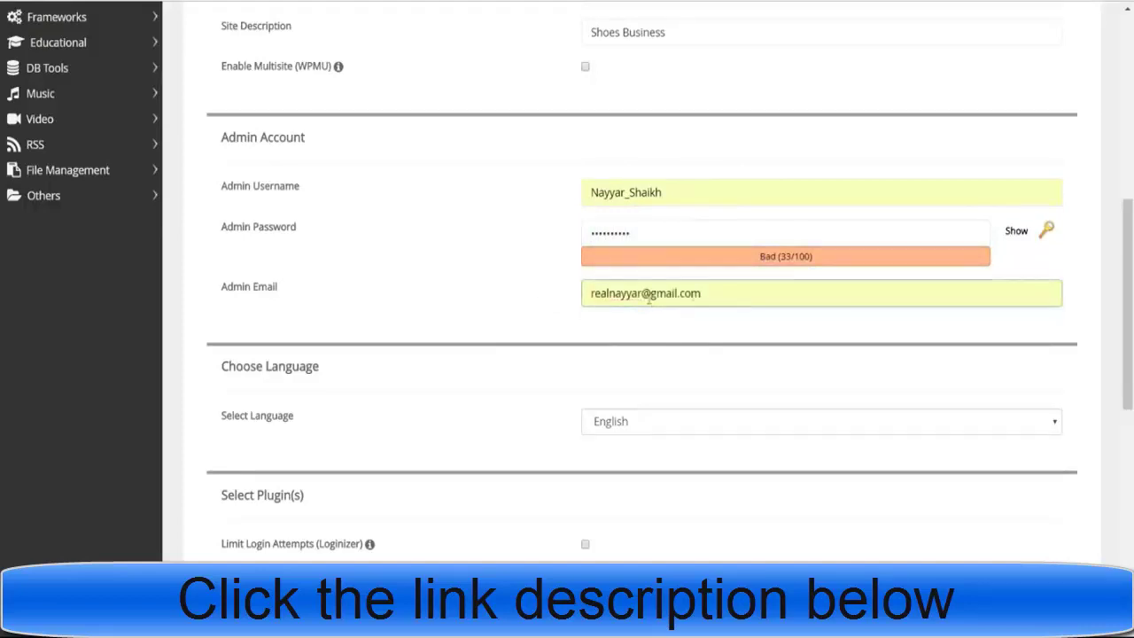
left_click_drag(708, 293, 555, 301)
left_click(555, 305)
- Run the WordPress installation from the bottom of the Softaculous form
scroll(673, 384, "down", 7)
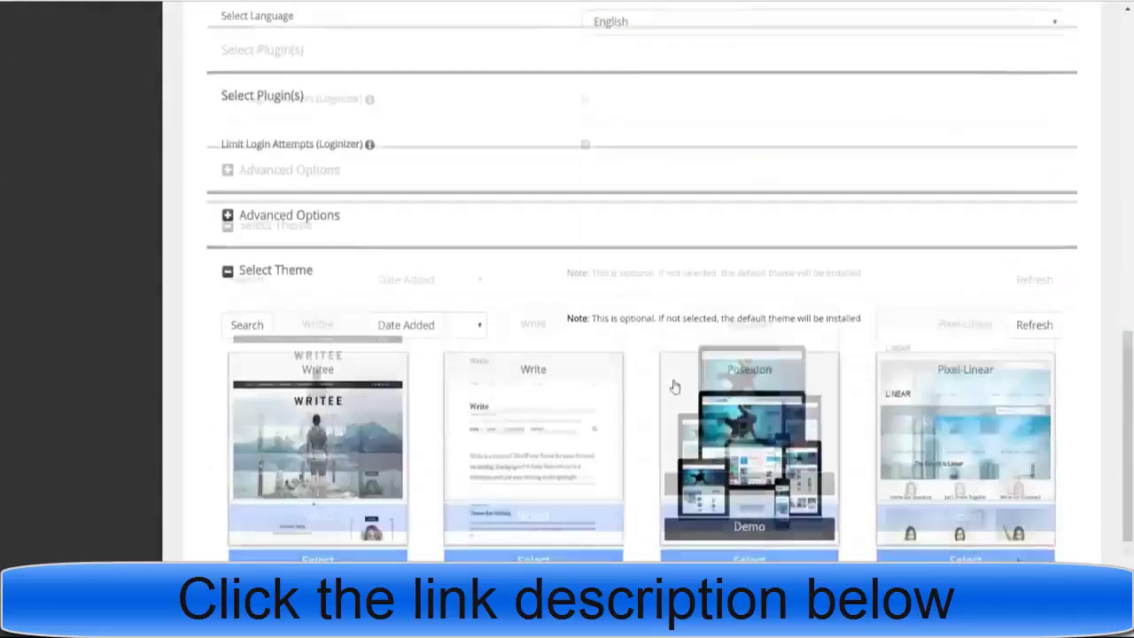
left_click(658, 453)
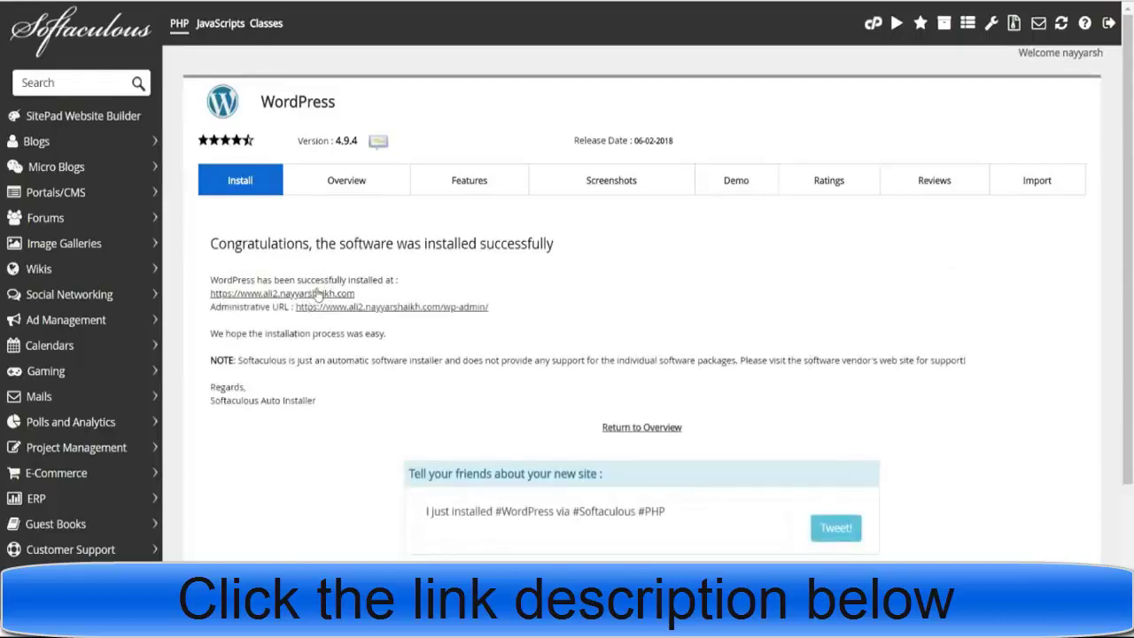
- Open the Shoes Market wp-admin dashboard and go to Media > Add New
left_click(415, 309)
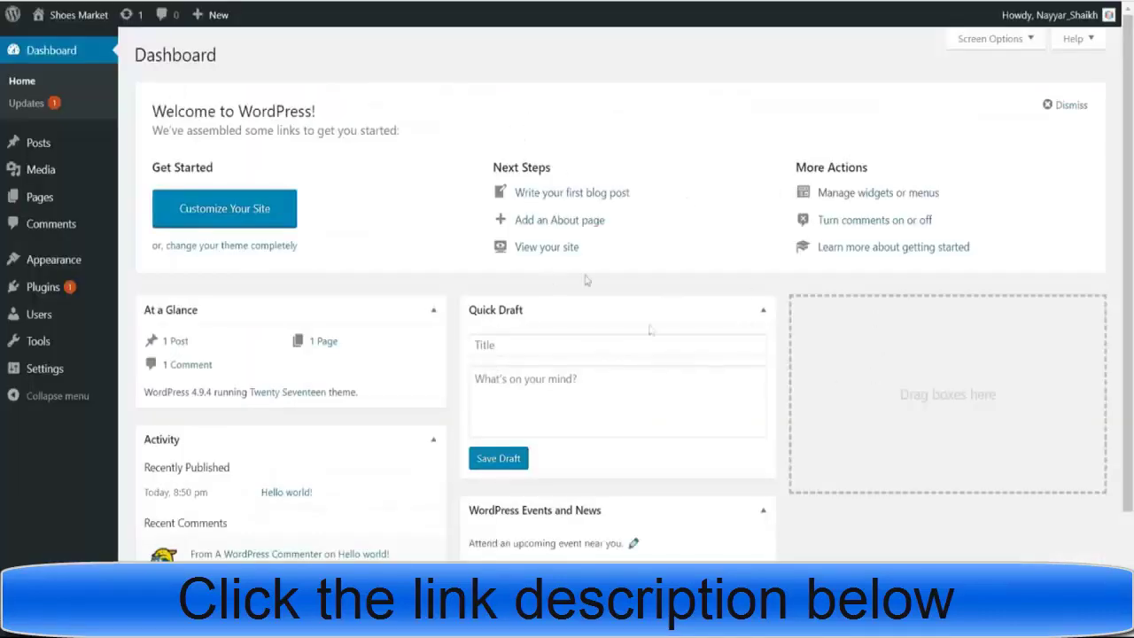
scroll(806, 443, "down", 2)
scroll(806, 443, "up", 2)
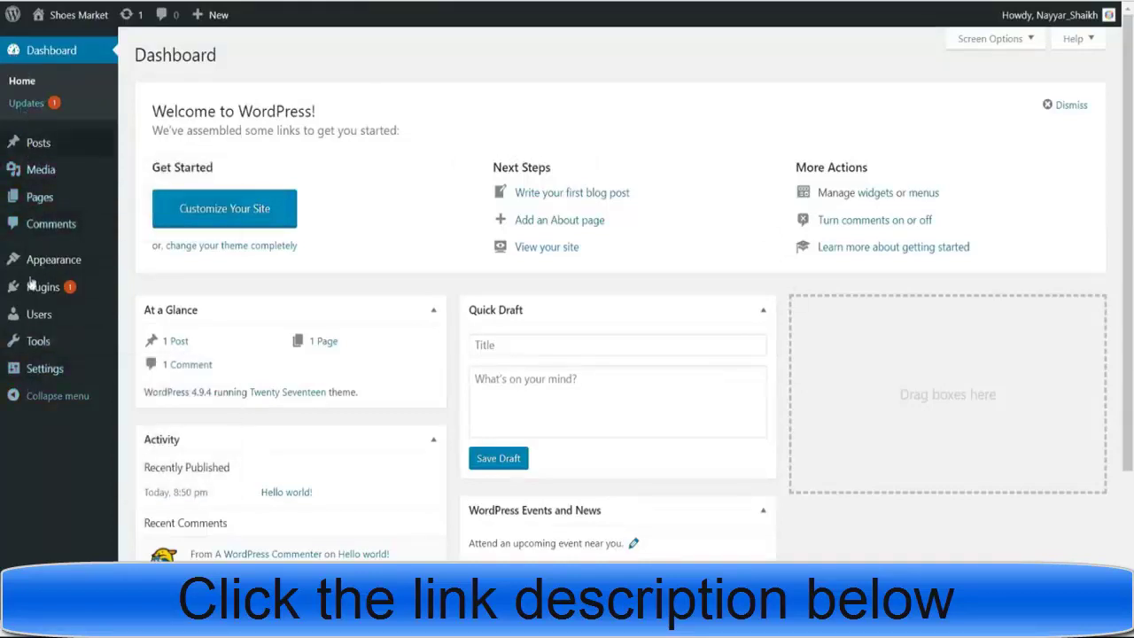
mouse_move(52, 172)
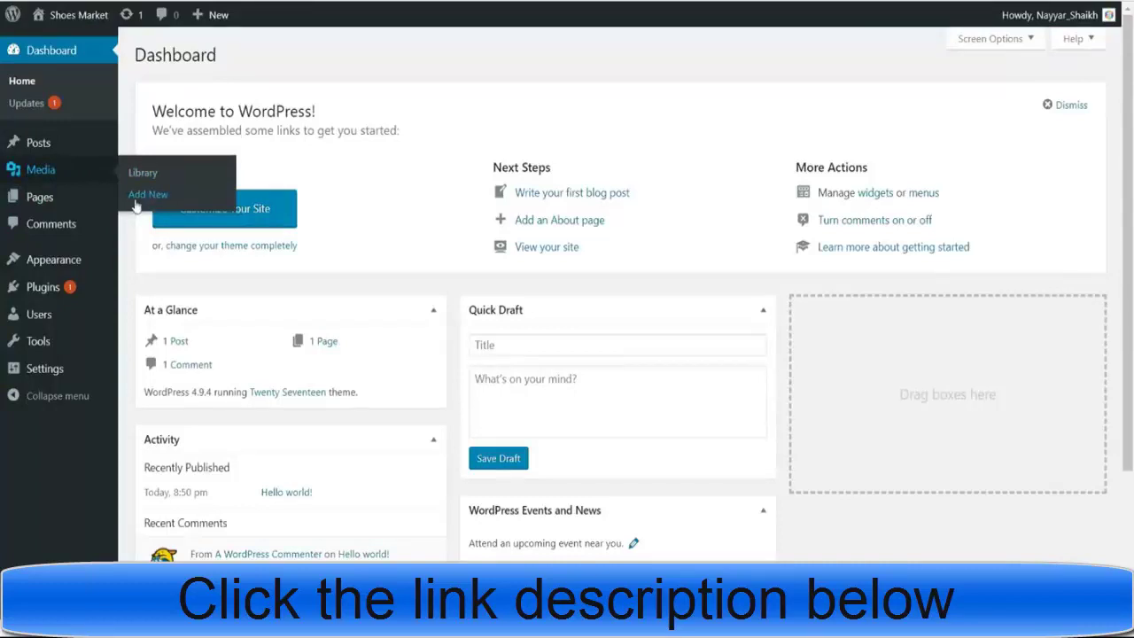
left_click(136, 202)
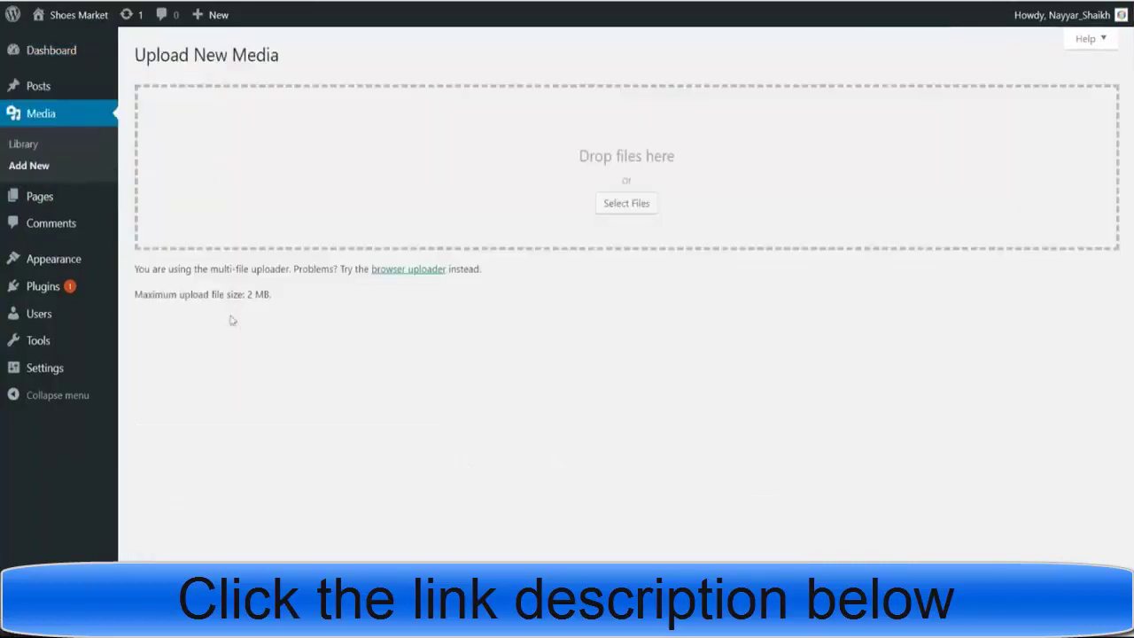
- Highlight the 'Maximum upload file size: 2 MB' note, then scroll through the BloggDude blog's posts
left_click_drag(135, 296, 274, 298)
left_click(249, 298)
left_click(372, 314)
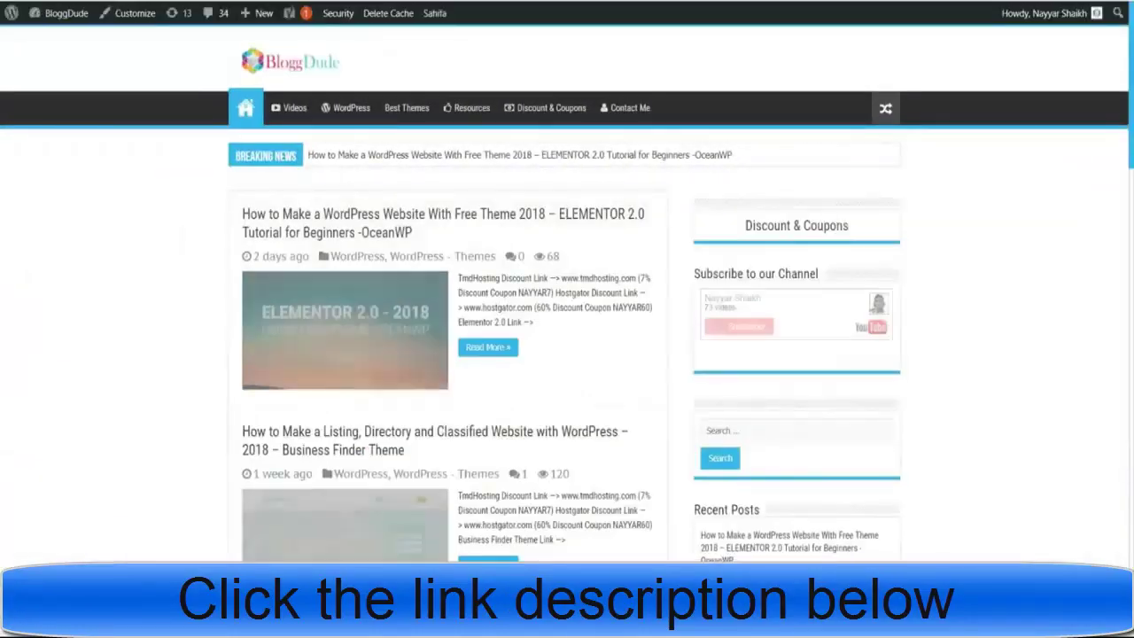
scroll(604, 290, "down", 5)
scroll(605, 290, "down", 7)
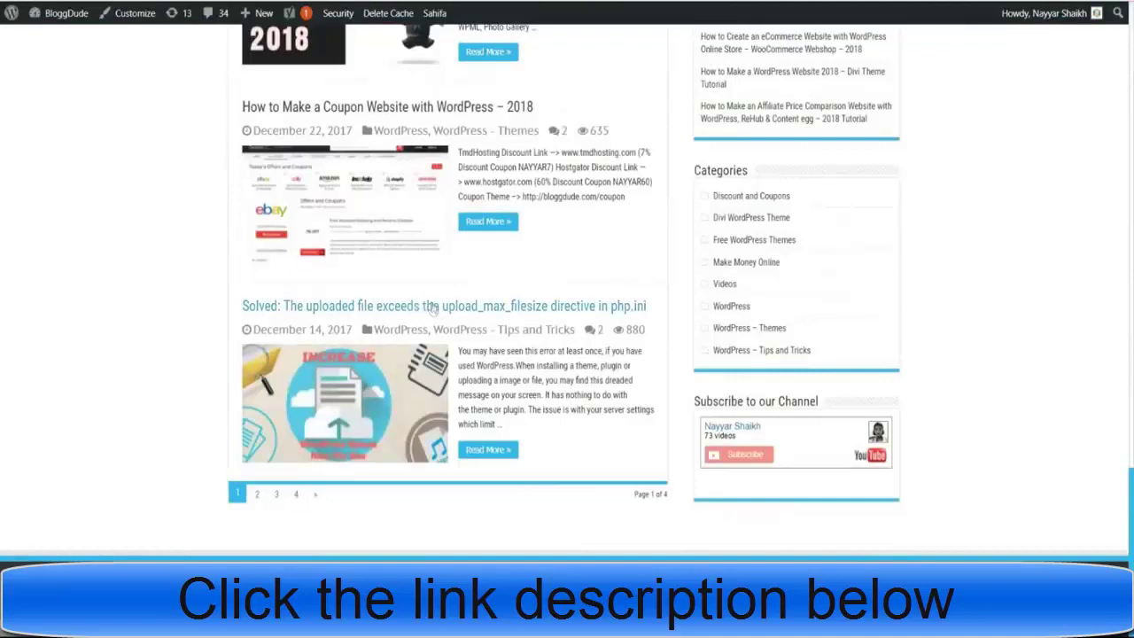
- Open the upload_max_filesize fix post and select its five php_value code lines
left_click(566, 303)
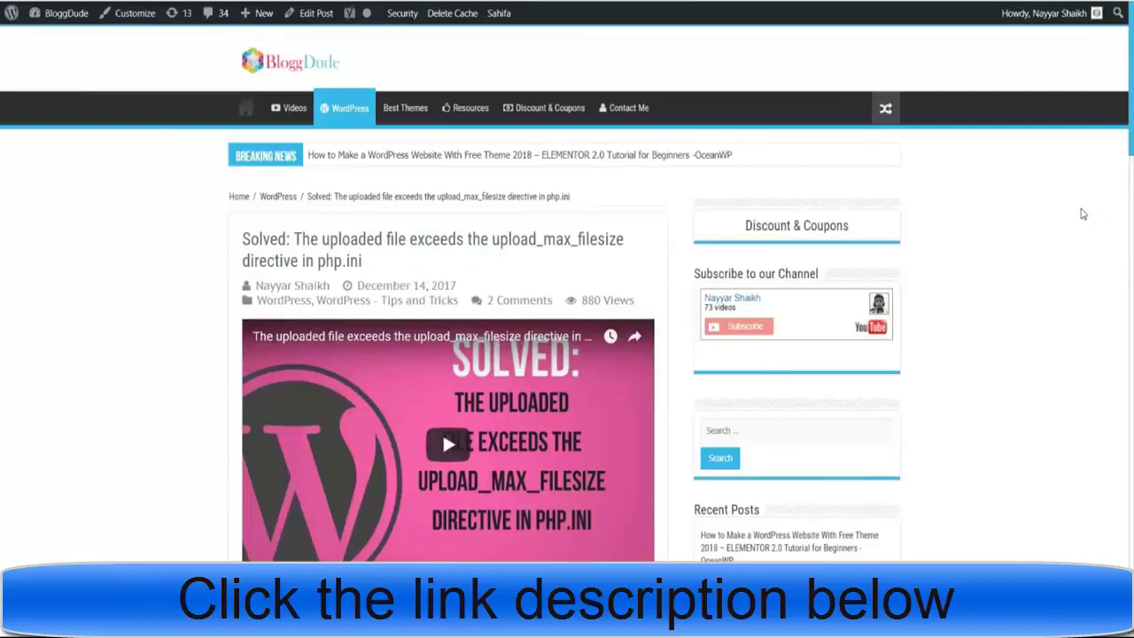
scroll(1045, 245, "down", 10)
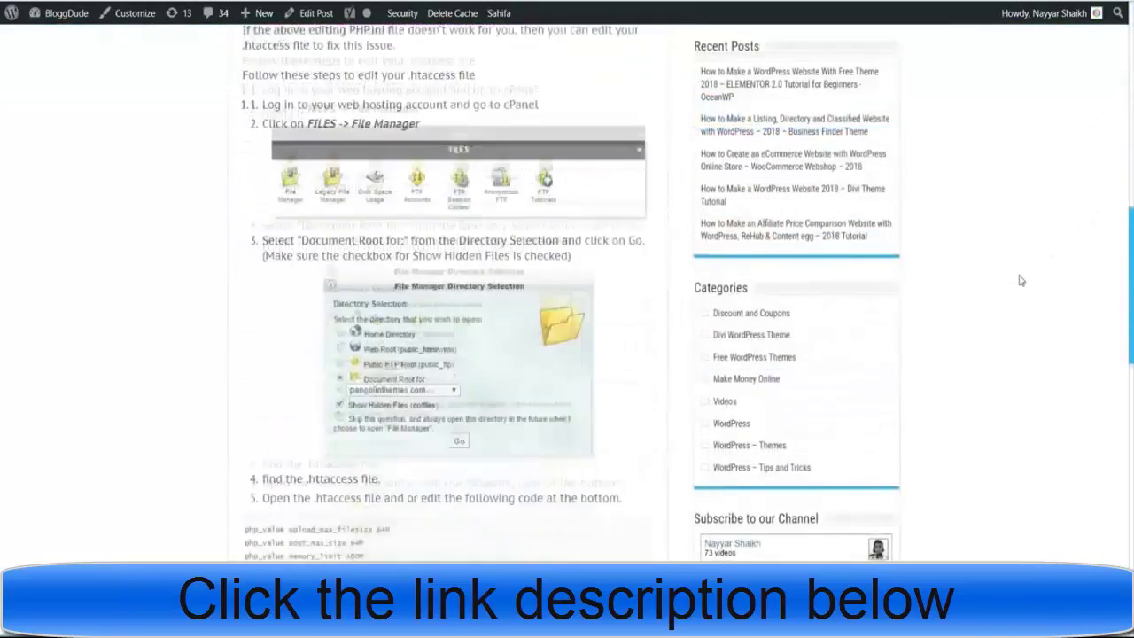
scroll(532, 177, "down", 3)
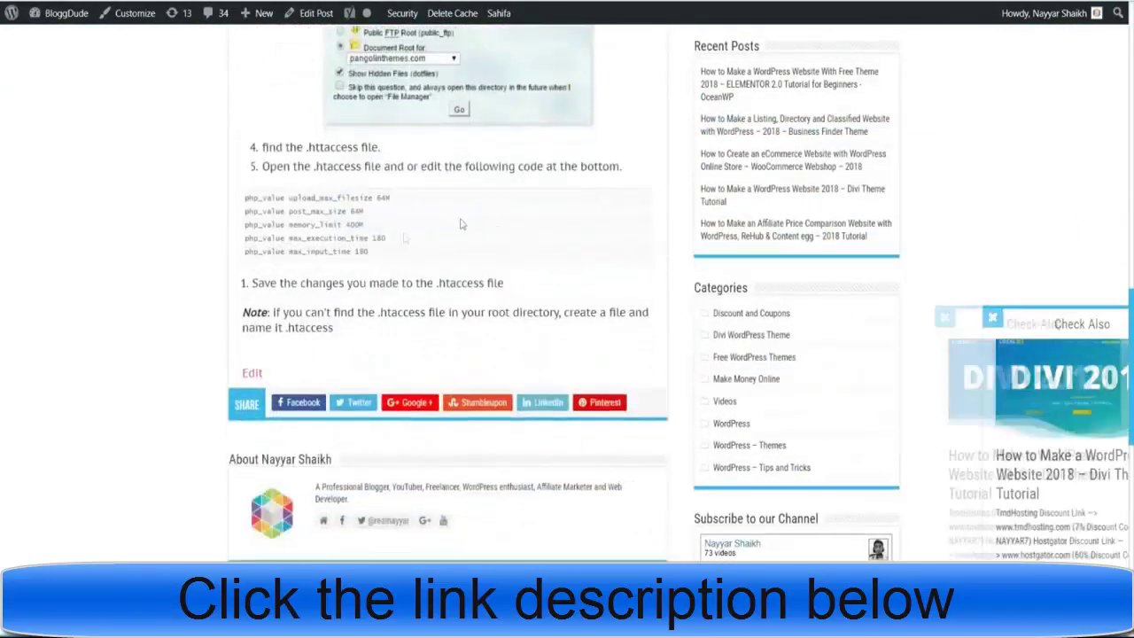
left_click_drag(391, 252, 248, 200)
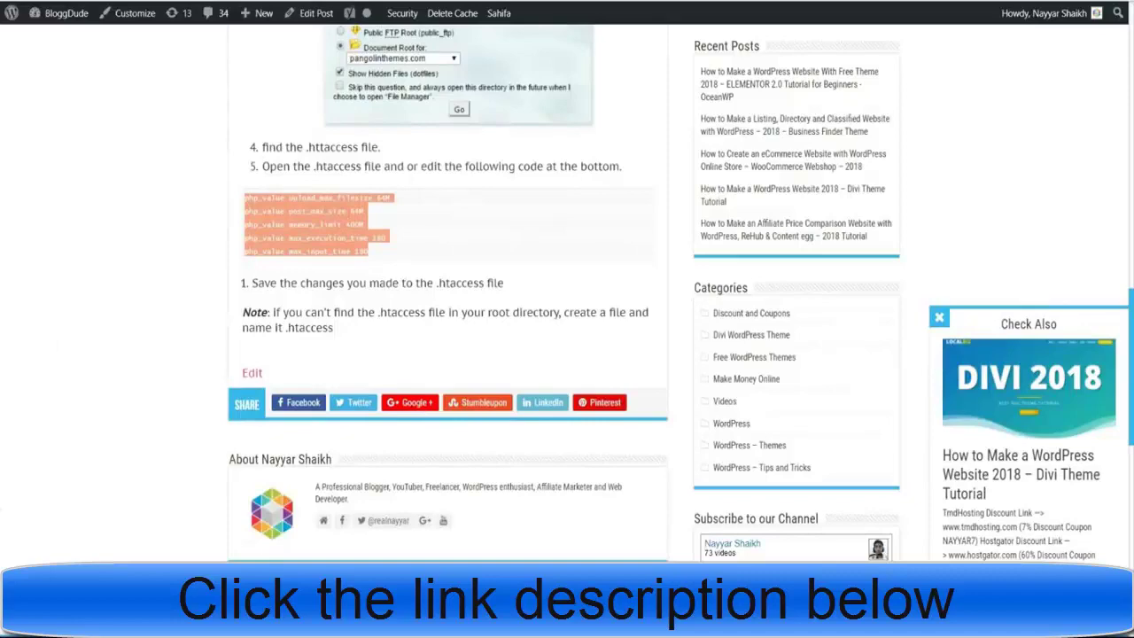
key("super")
key("super")
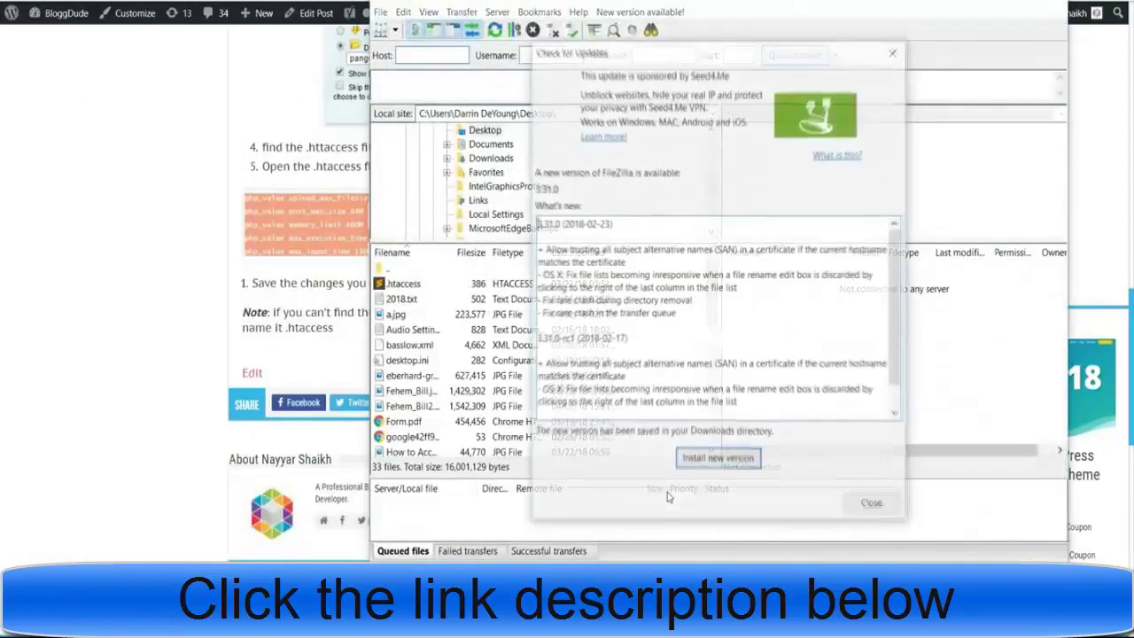
- Dismiss the FileZilla update notice and select .htaccess in the new site's server folder
left_click(873, 506)
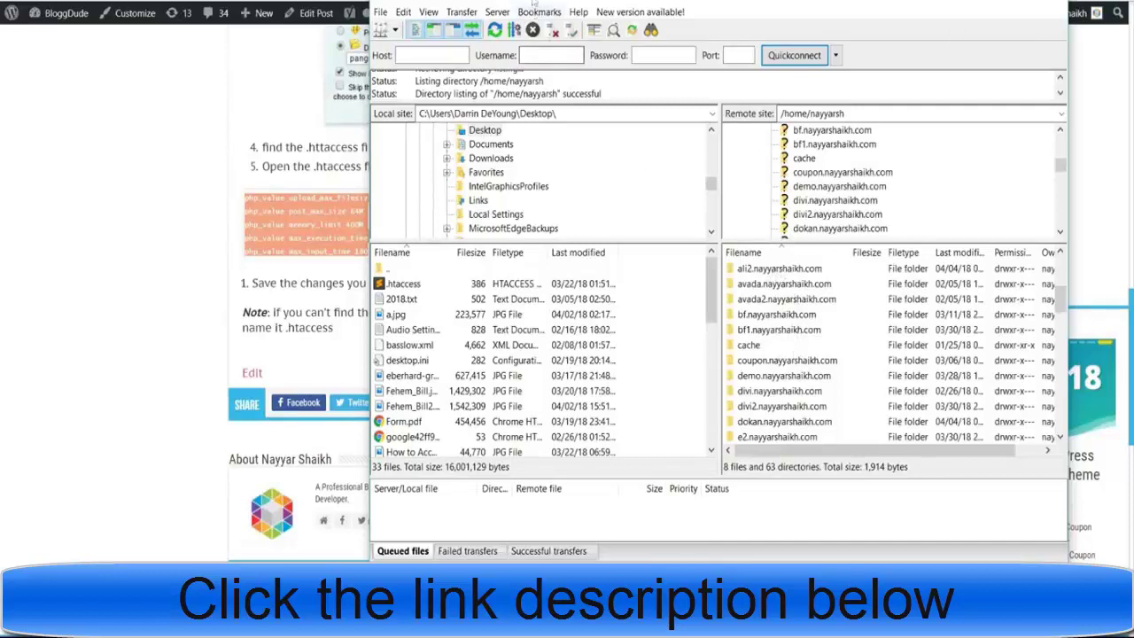
left_click(778, 278)
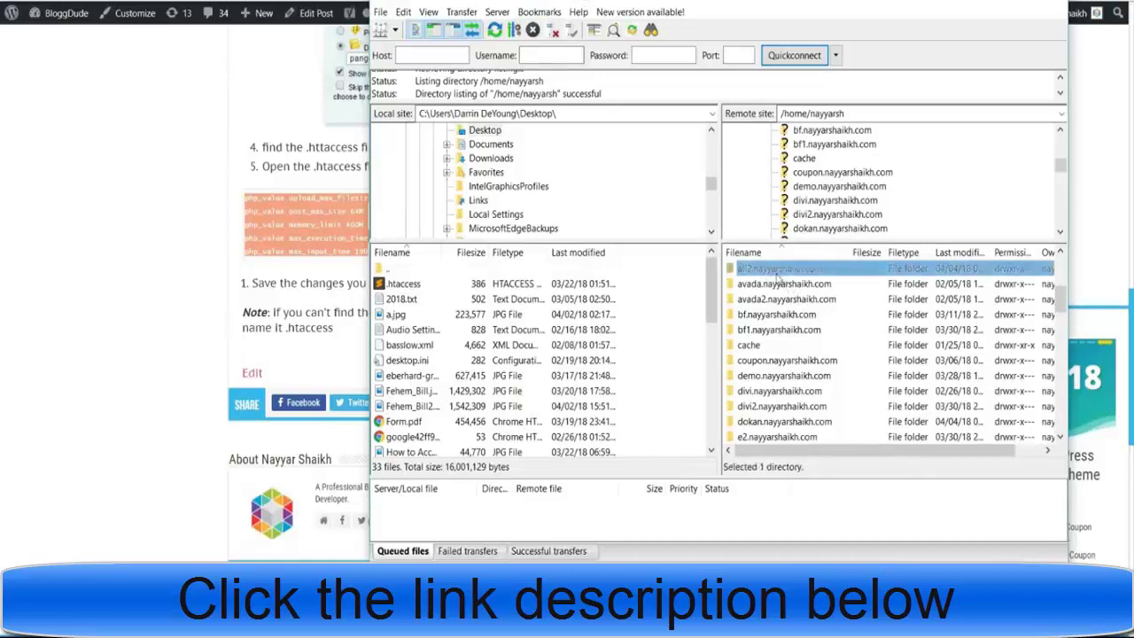
scroll(778, 279, "up", 1)
double_click(767, 319)
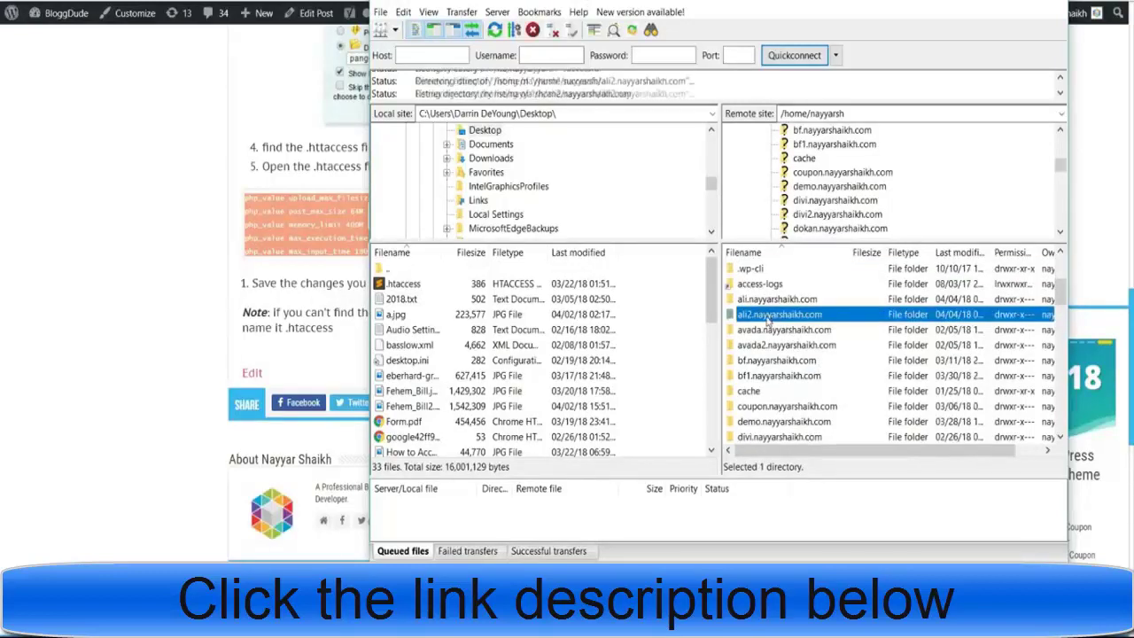
left_click(763, 345)
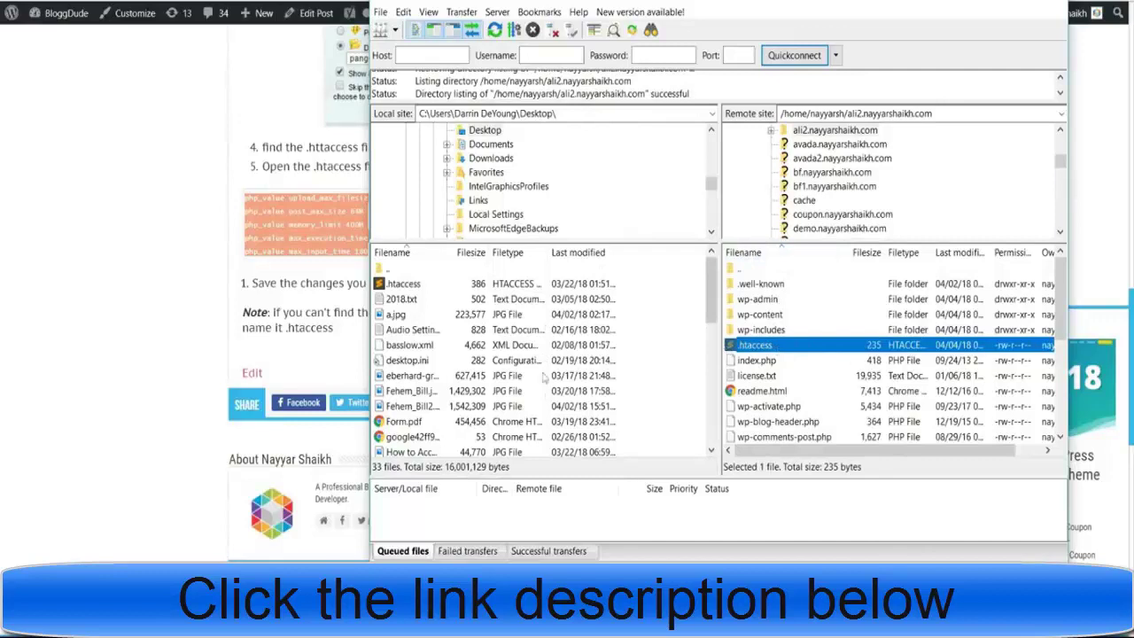
- Select the local Desktop folder and locate the .htaccess copy there
scroll(536, 188, "up", 4)
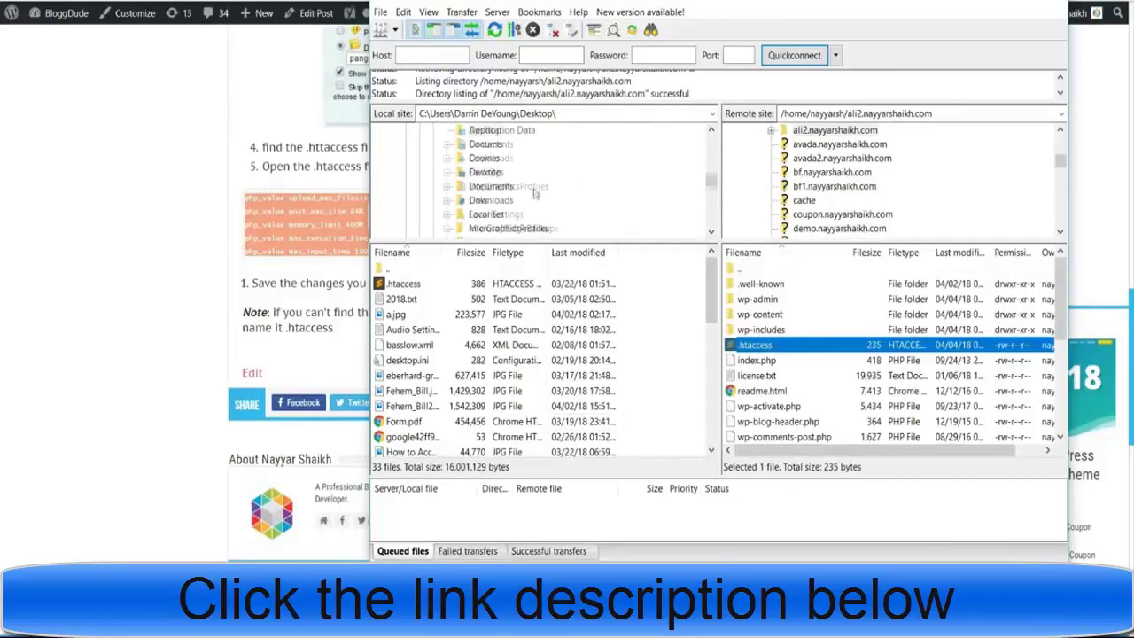
scroll(469, 173, "down", 1)
scroll(508, 189, "down", 1)
scroll(510, 189, "down", 2)
left_click(486, 131)
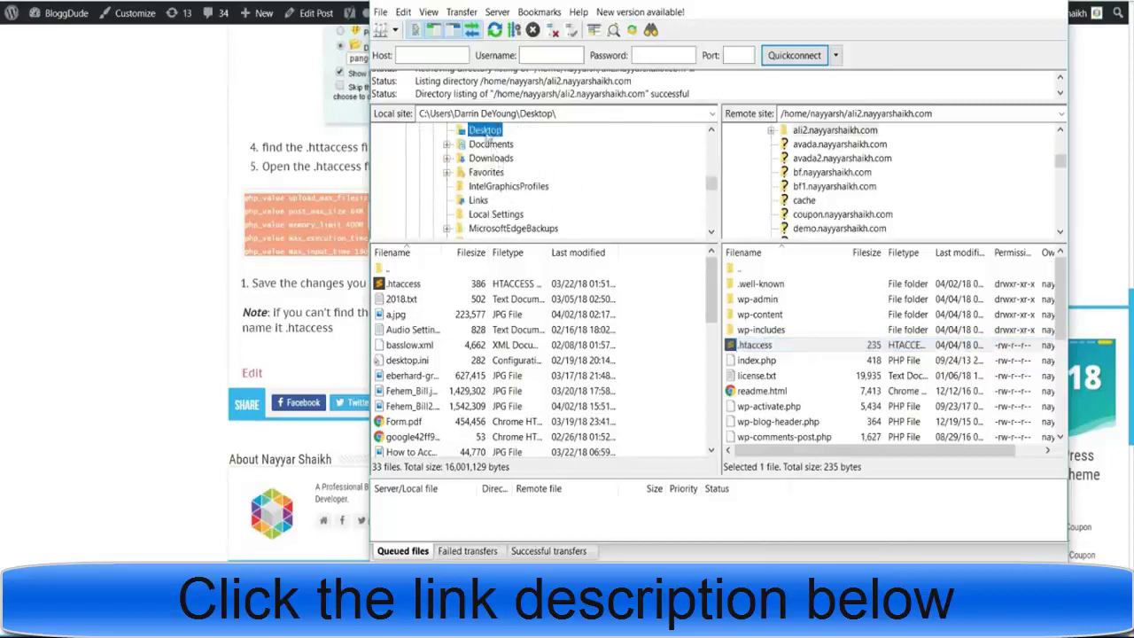
scroll(512, 168, "up", 1)
left_click(488, 173)
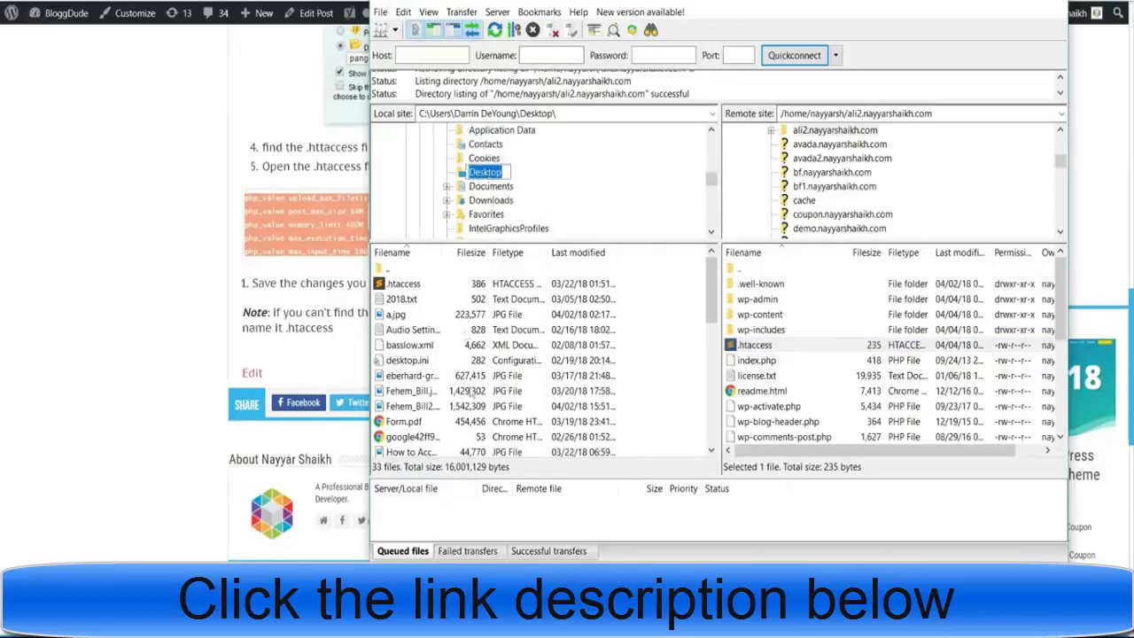
scroll(443, 355, "down", 3)
scroll(425, 328, "up", 3)
mouse_move(765, 348)
left_mouse_down()
mouse_move(753, 332)
mouse_move(716, 357)
mouse_move(766, 348)
mouse_move(513, 301)
mouse_move(473, 316)
mouse_move(755, 353)
left_mouse_up()
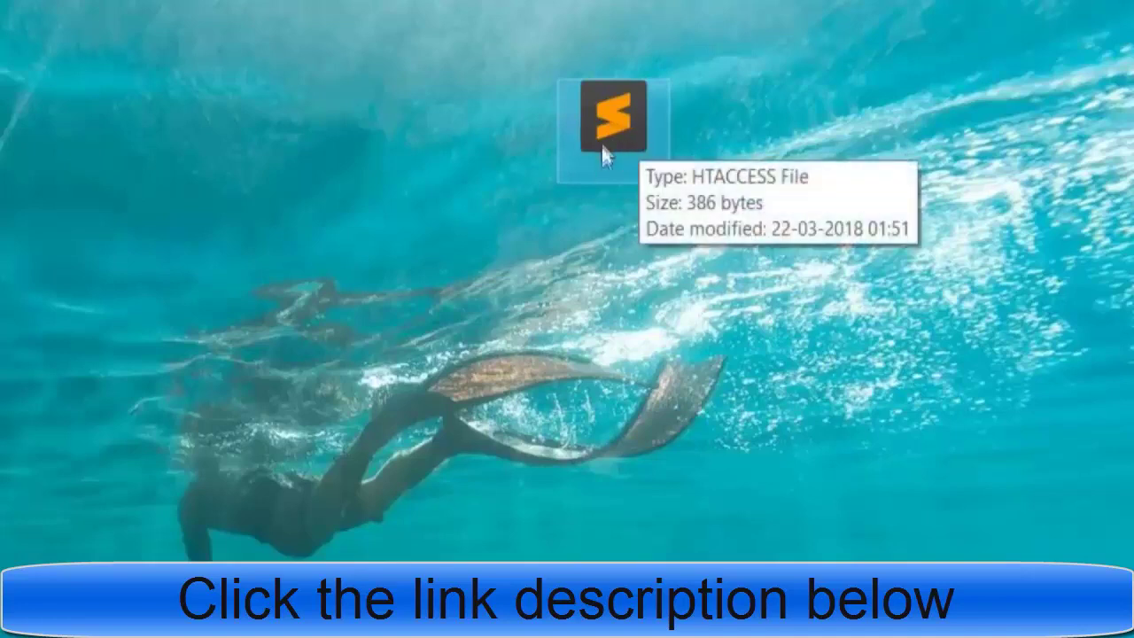
- Add the five php_value lines (64M upload/post, 400M memory, 180 limits) at line 11 of .htaccess
double_click(602, 149)
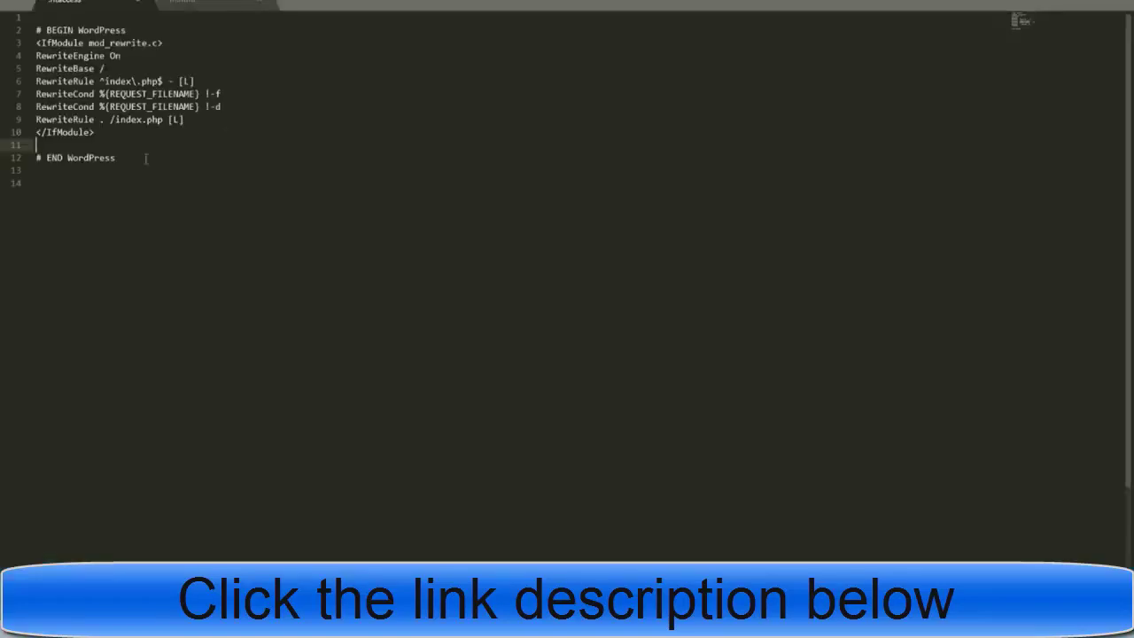
scroll(186, 227, "up", 6, "ctrl")
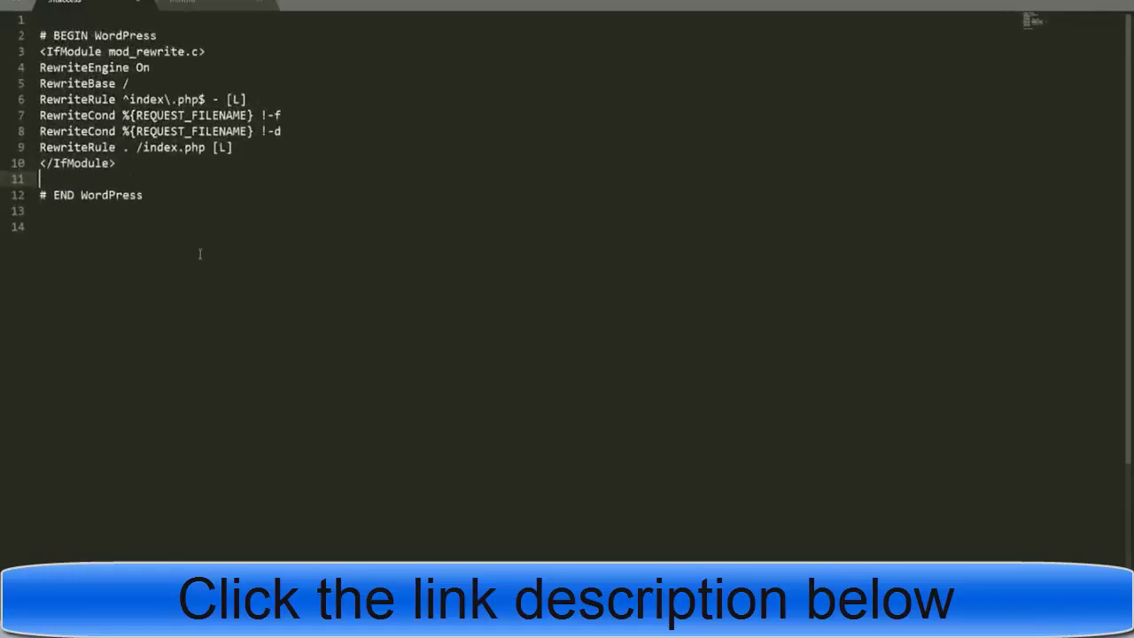
left_click(200, 254)
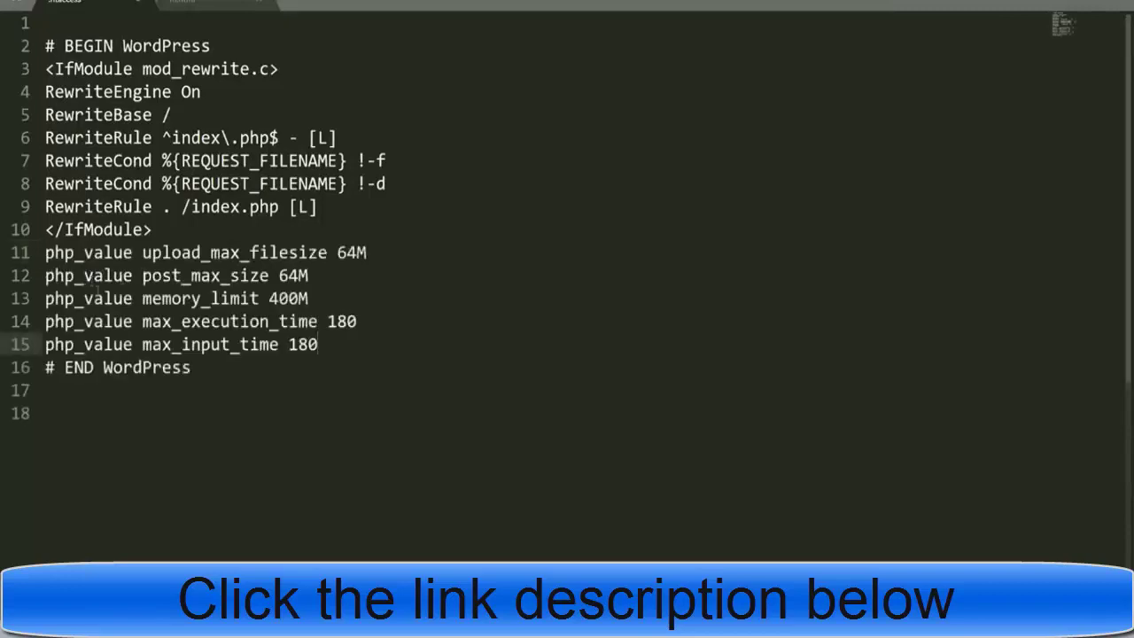
left_click_drag(319, 345, 45, 252)
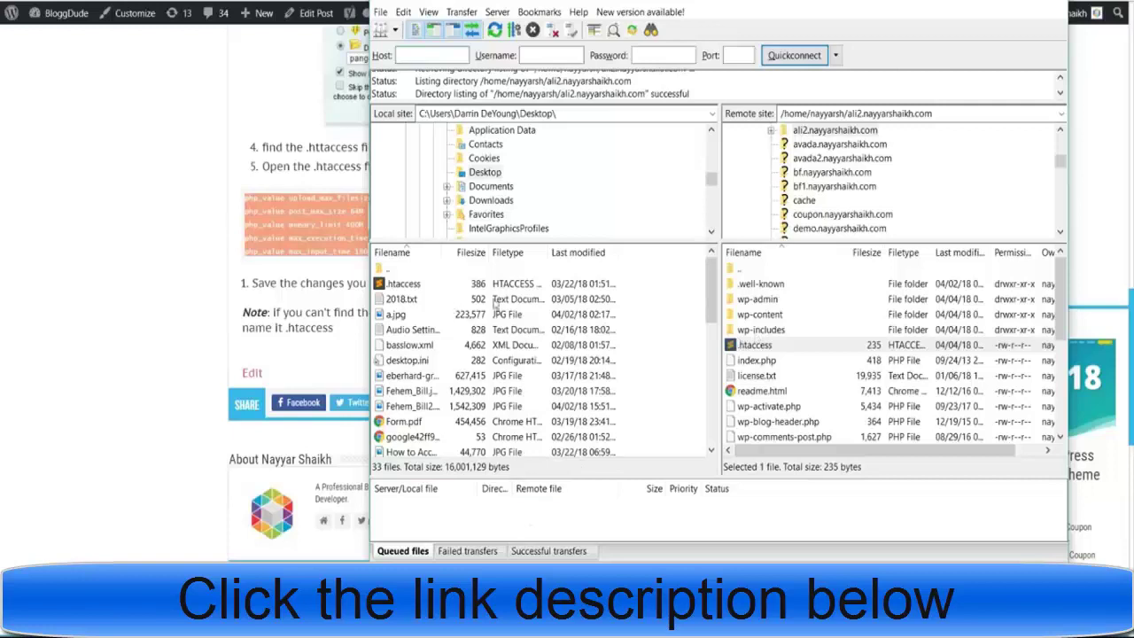
- Refresh the local list and upload the edited 388-byte .htaccess, overwriting the server's copy
right_click(647, 330)
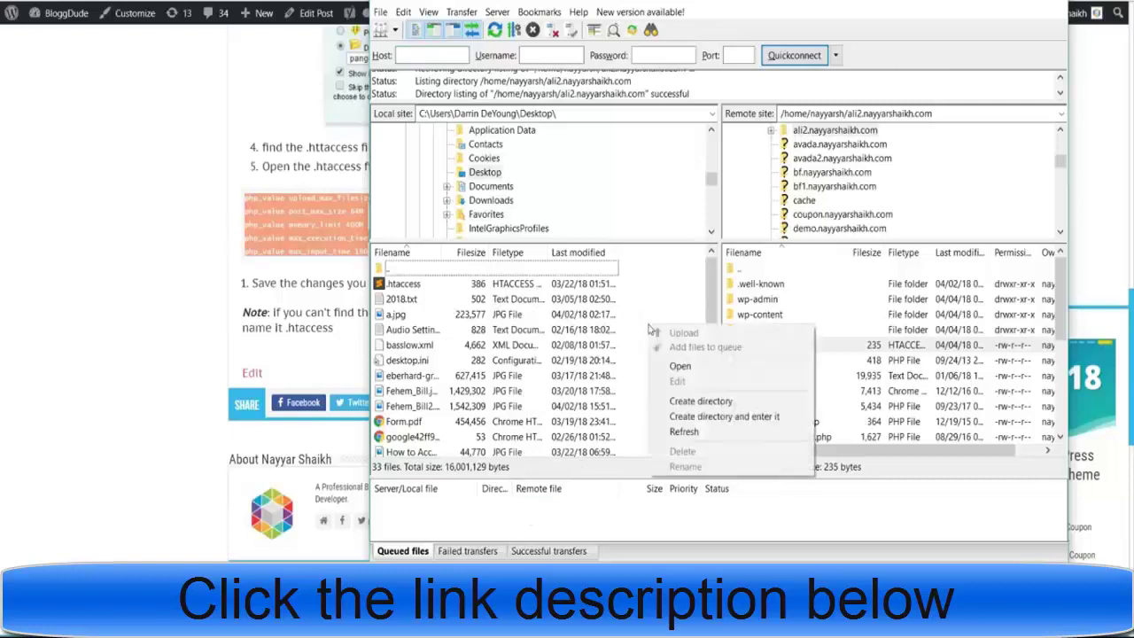
left_click(684, 432)
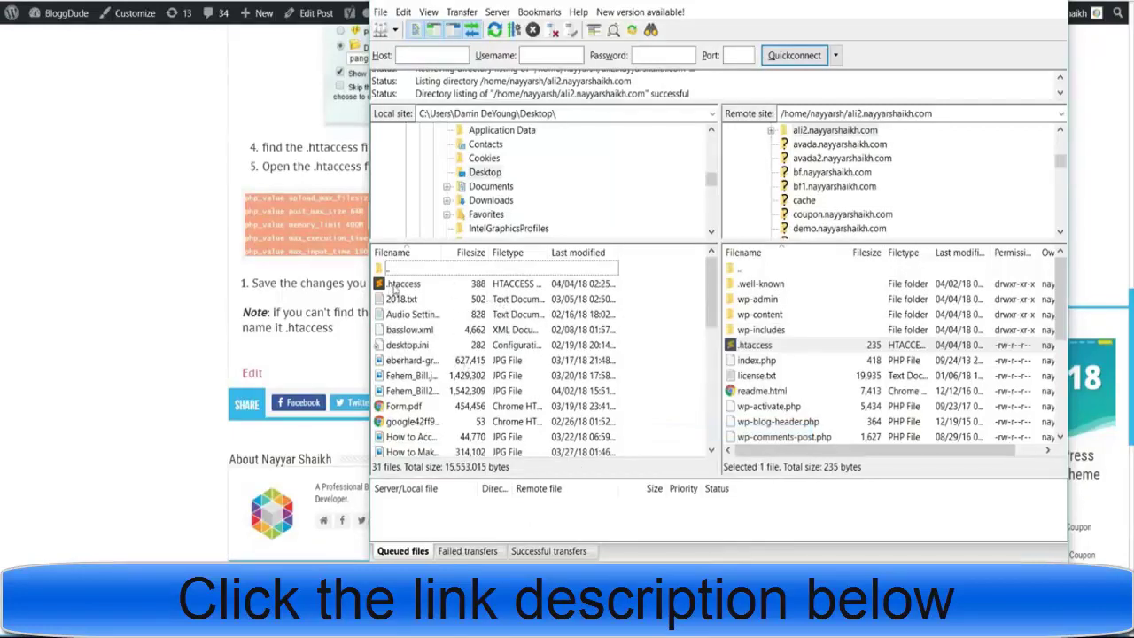
left_click(395, 285)
left_click_drag(403, 281, 802, 377)
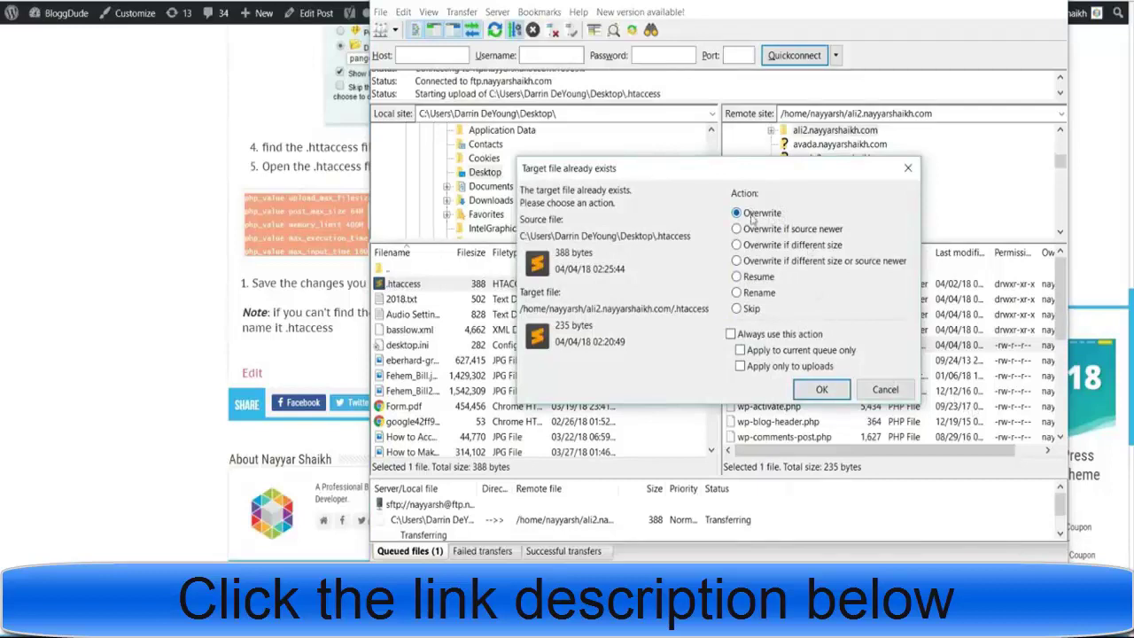
left_click(820, 391)
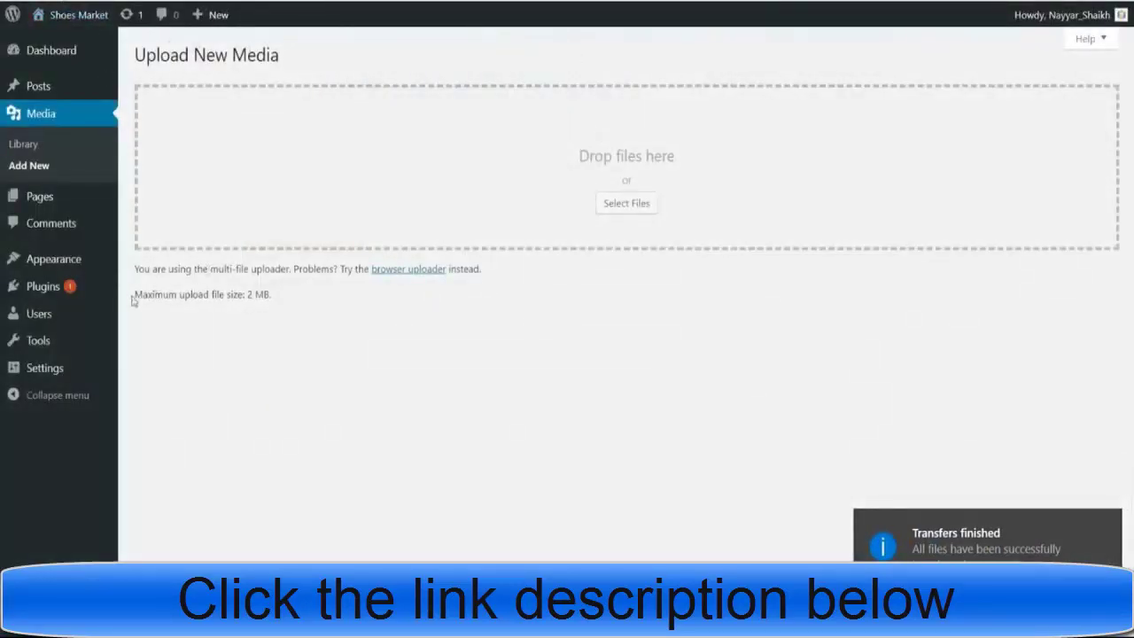
- Reload Upload New Media and confirm the maximum upload size changed from 2 MB to 64 MB
left_click_drag(133, 302, 295, 300)
left_click(252, 298)
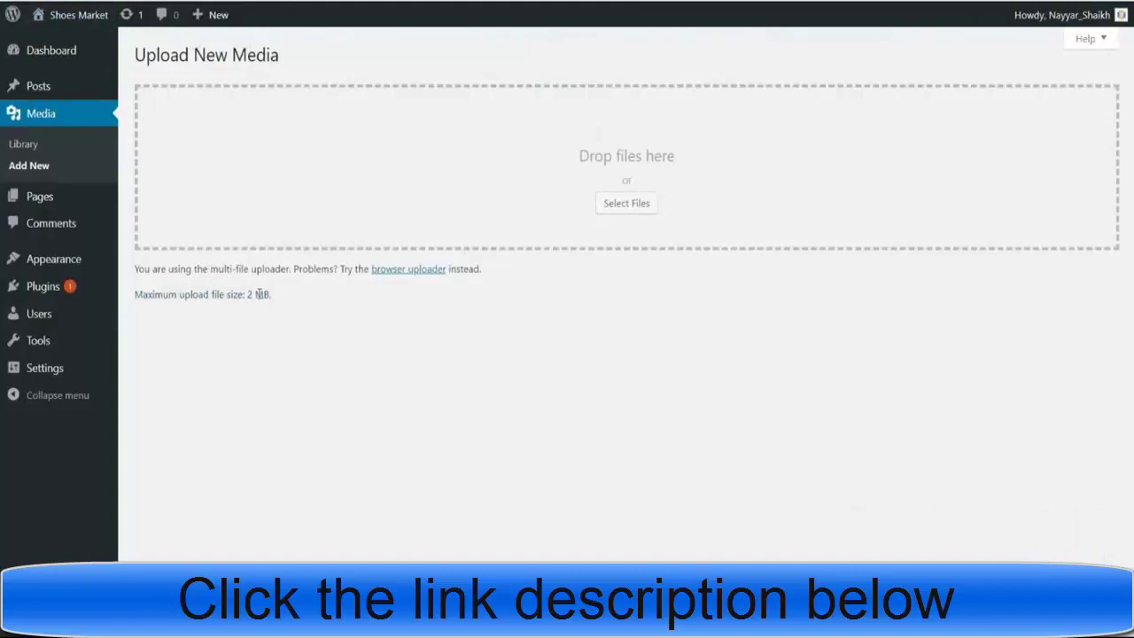
key("F5")
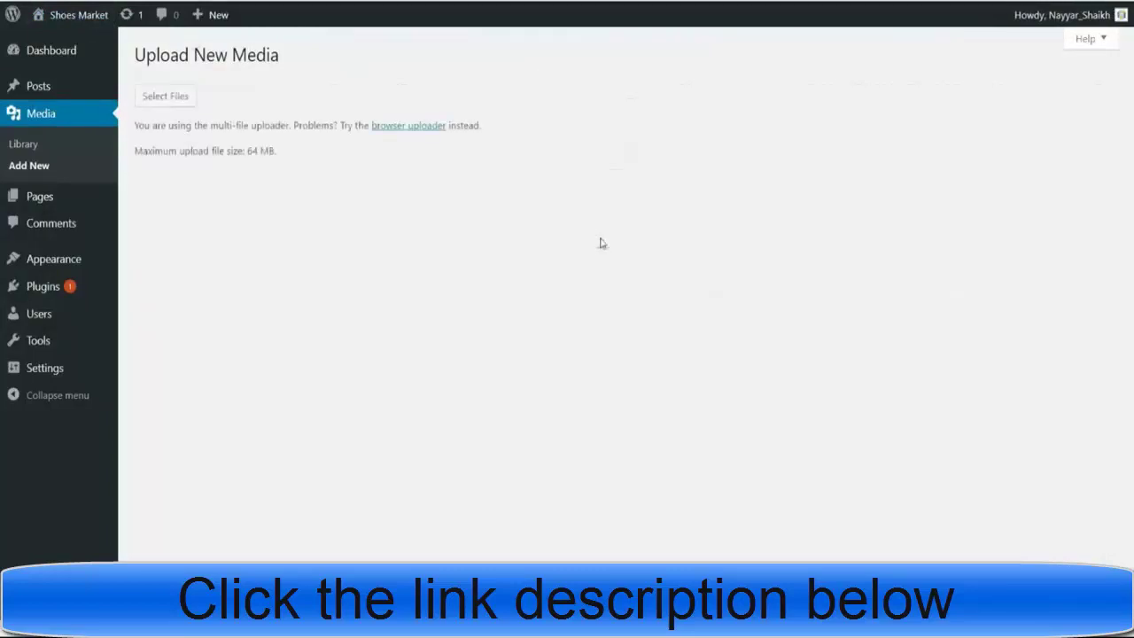
left_click_drag(248, 294, 273, 295)
left_click(281, 298)
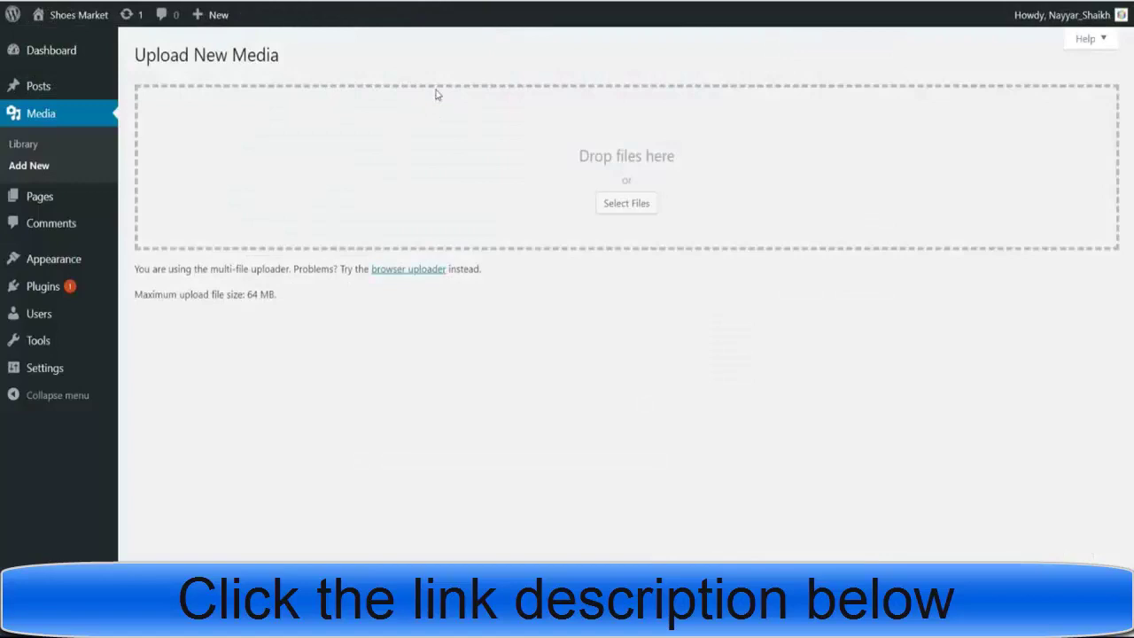
mouse_move(75, 18)
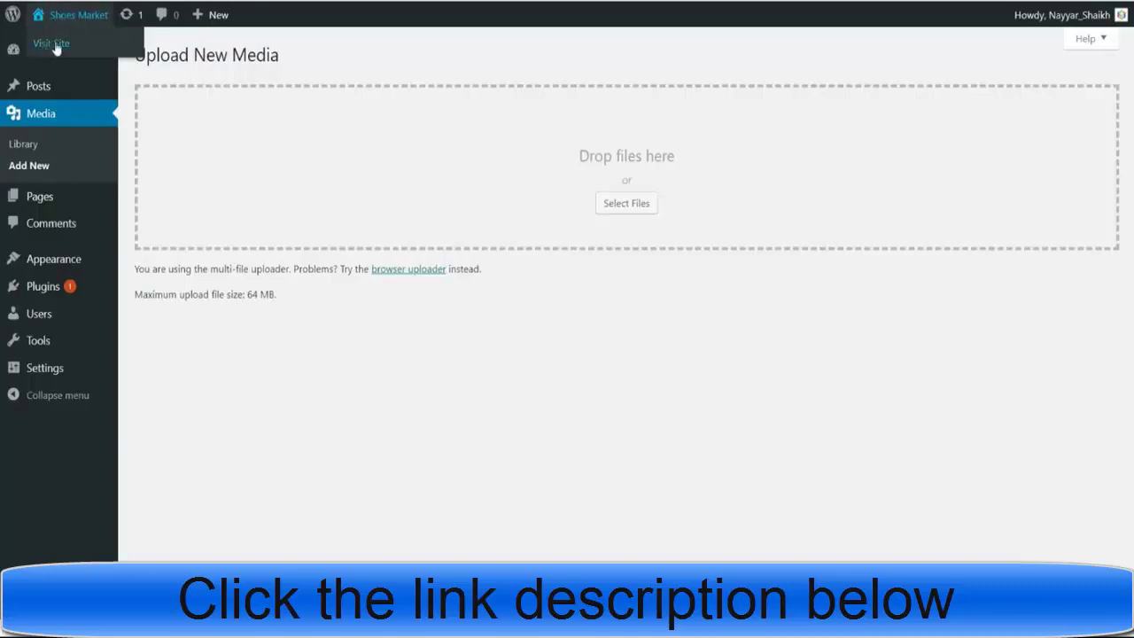
- Visit the Shoes Market front end and browse its 20% sale banner and Women, Babys, Men collections
right_click(67, 44)
left_click(78, 54)
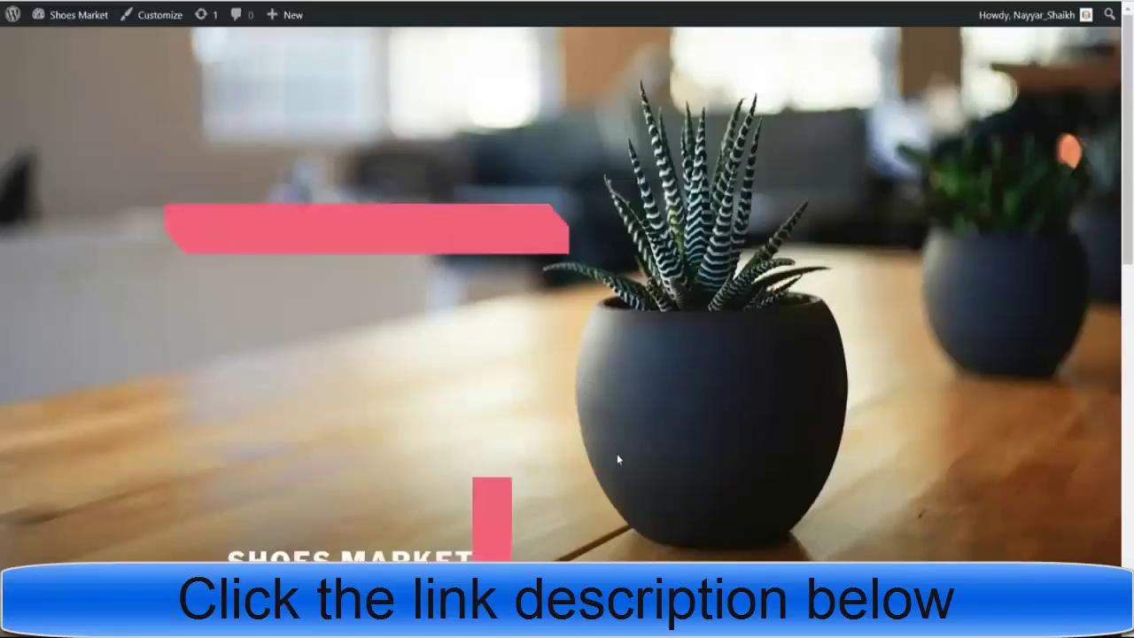
scroll(617, 453, "down", 10)
scroll(616, 456, "up", 5)
scroll(619, 460, "up", 5)
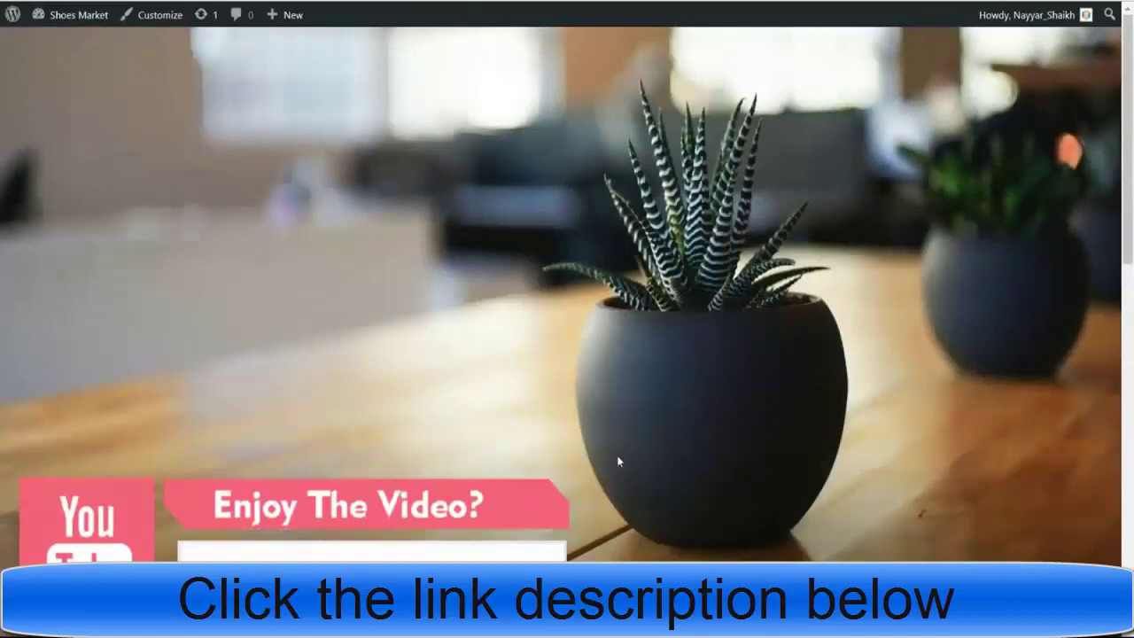
scroll(656, 451, "down", 8)
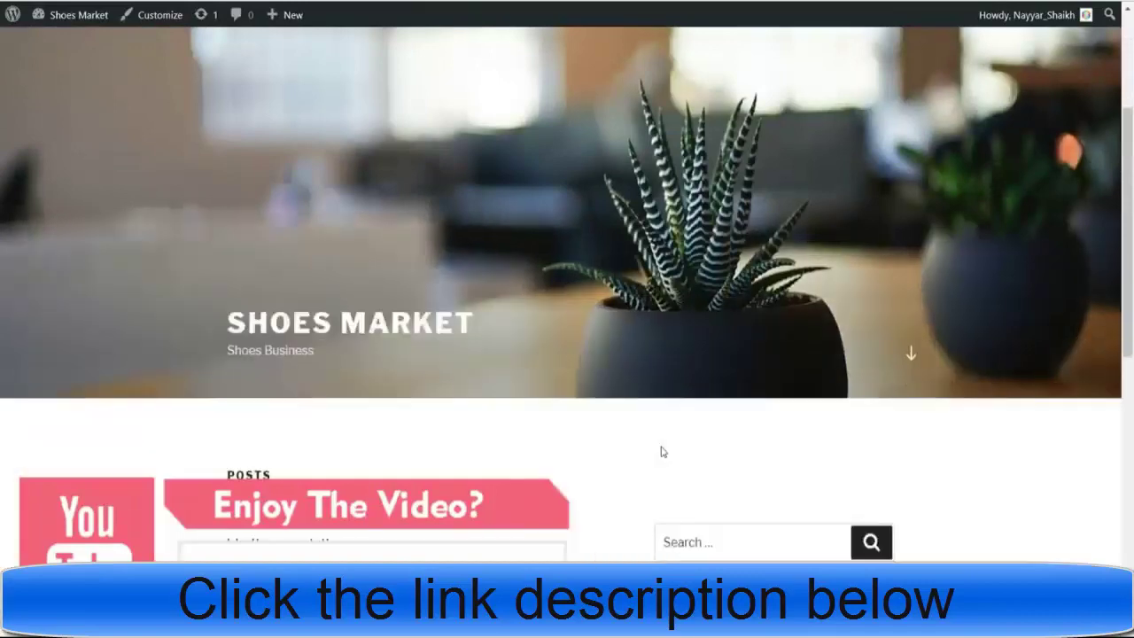
scroll(660, 456, "up", 8)
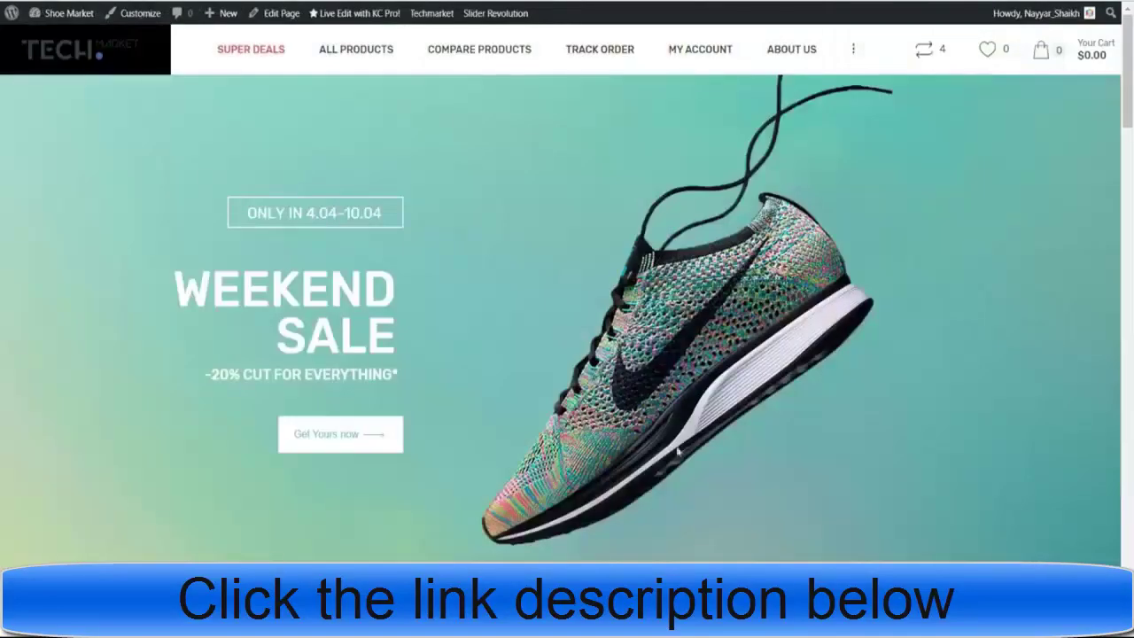
scroll(679, 461, "down", 5)
scroll(678, 467, "down", 10)
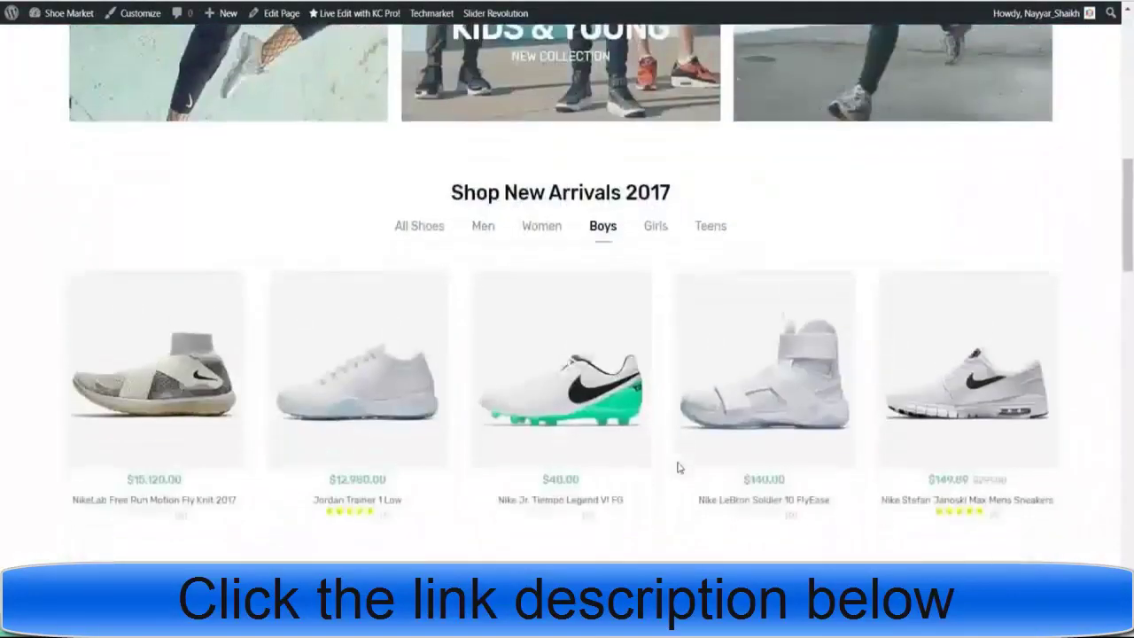
scroll(696, 527, "up", 5)
scroll(695, 527, "up", 8)
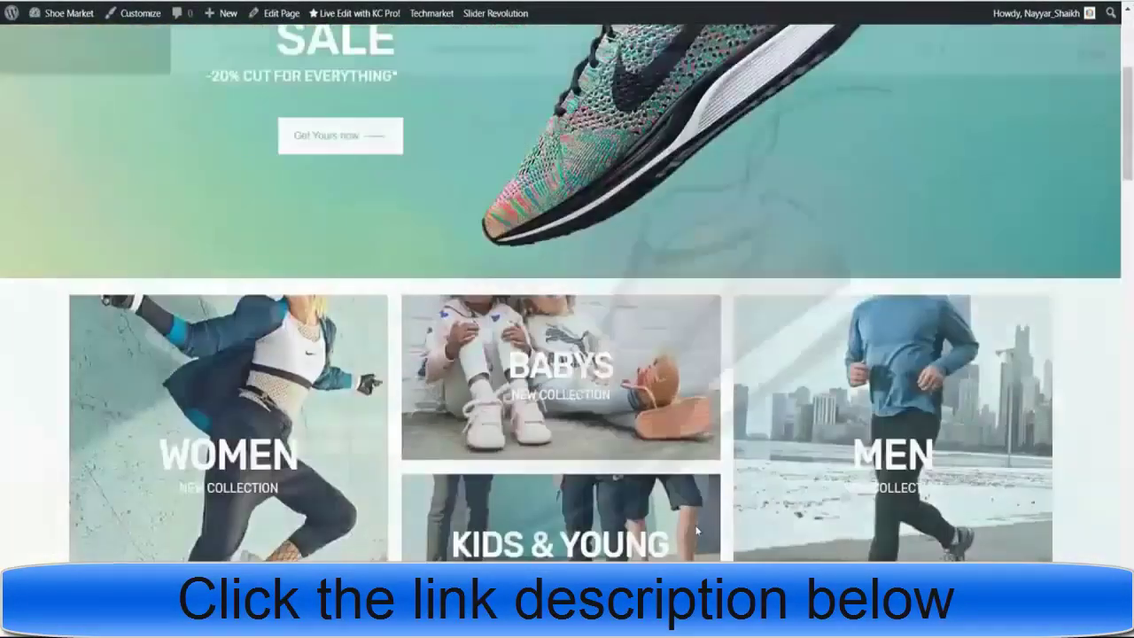
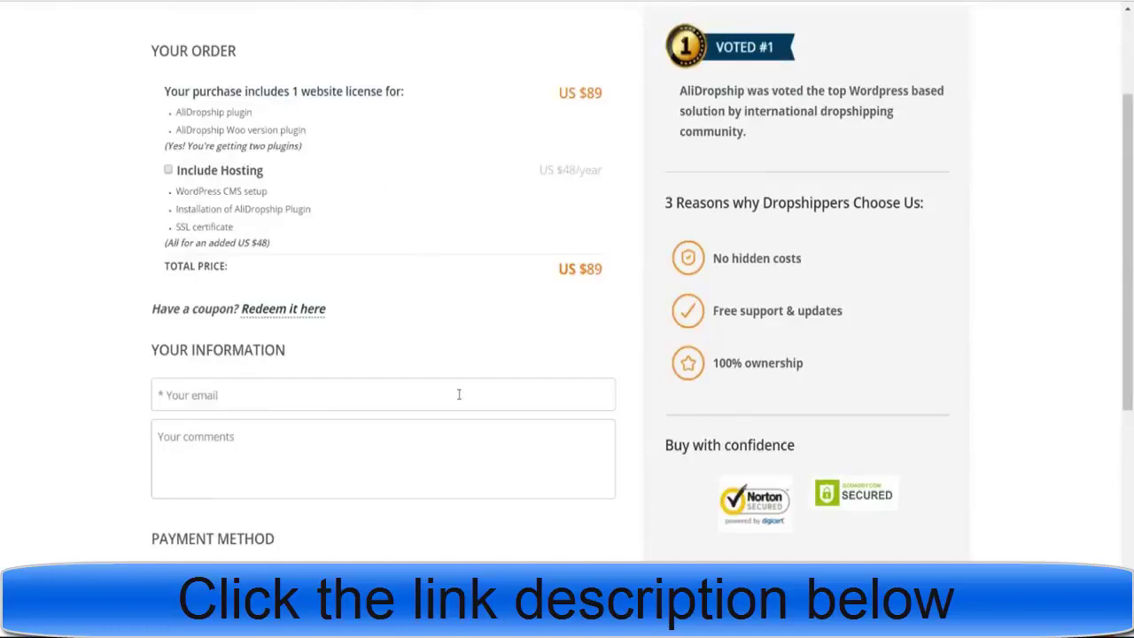
scroll(357, 455, "down", 3)
scroll(356, 455, "up", 2)
scroll(349, 453, "down", 1)
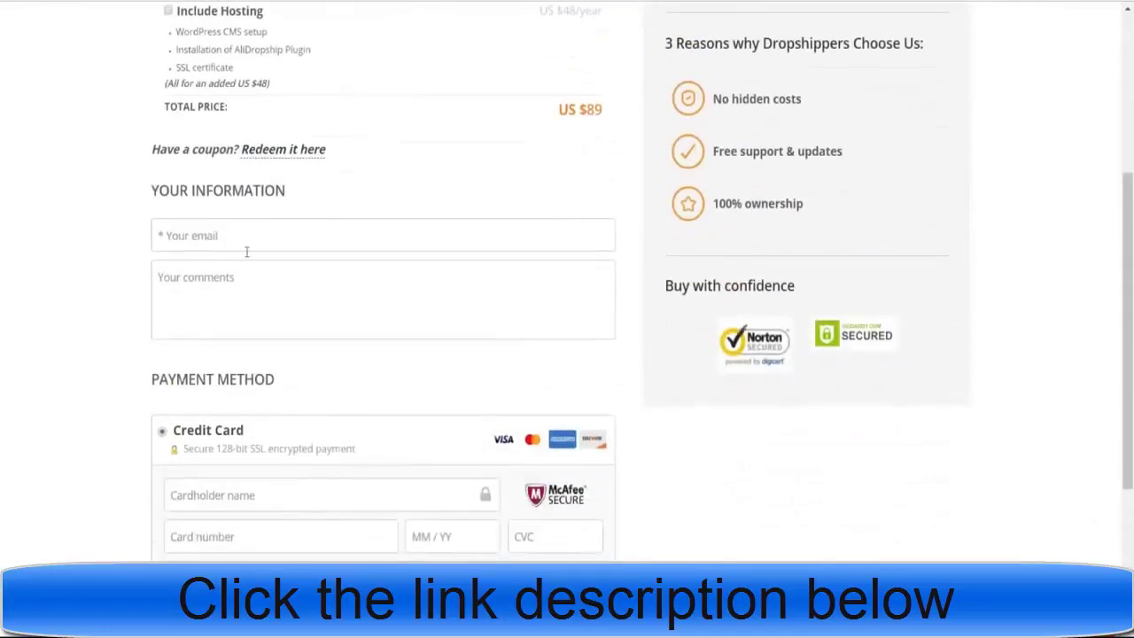
left_click(247, 245)
left_click(292, 294)
scroll(324, 322, "down", 4)
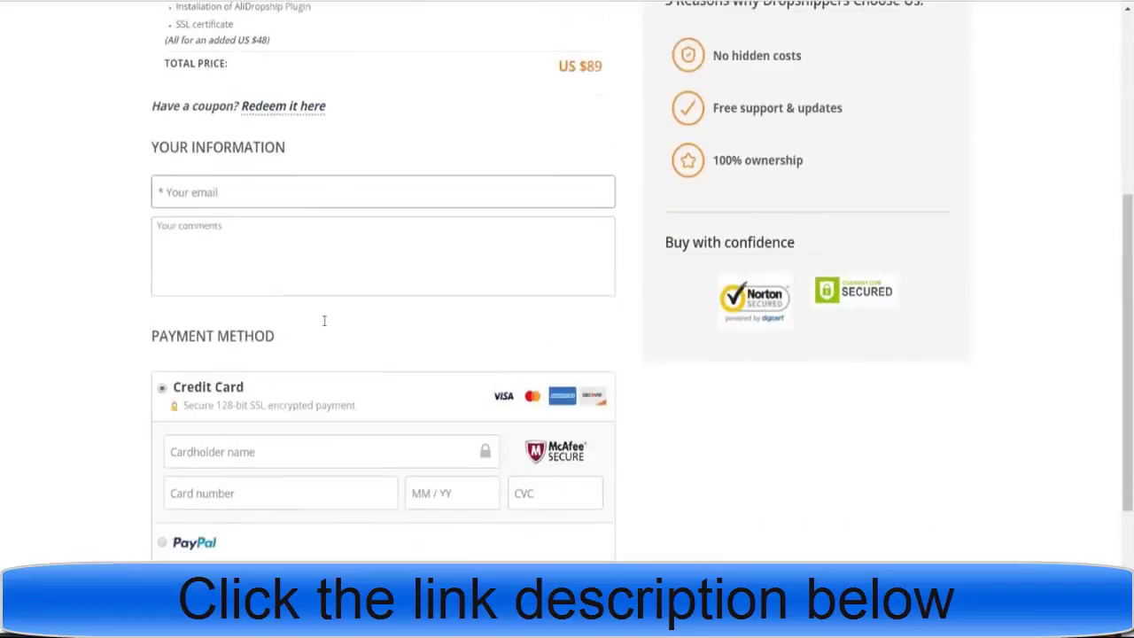
left_click(245, 336)
left_click(249, 376)
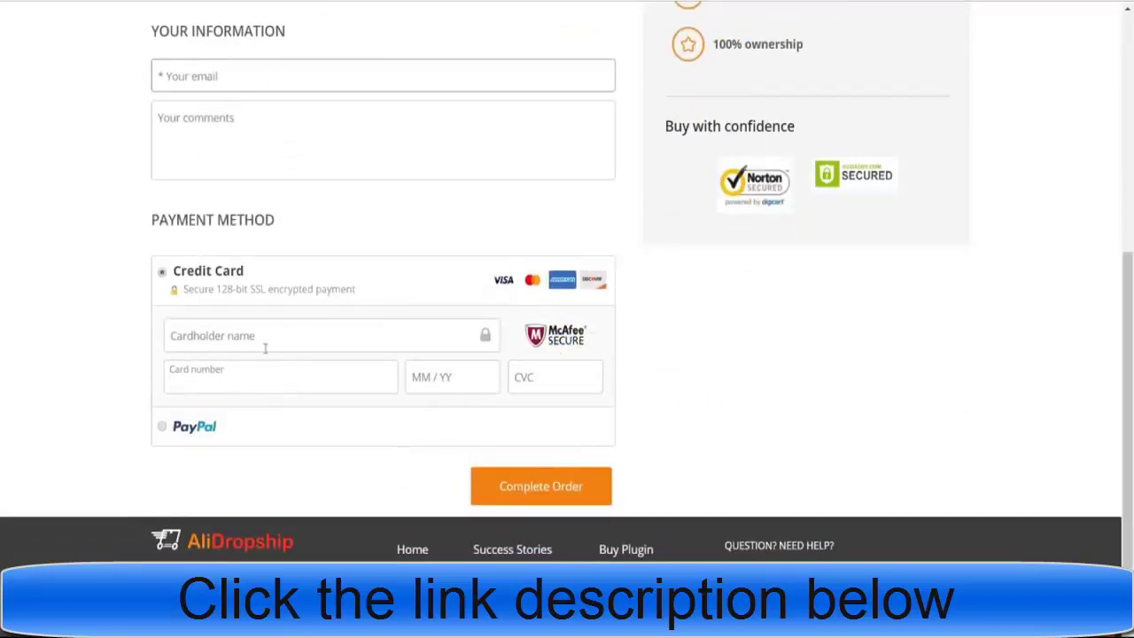
left_click(542, 487)
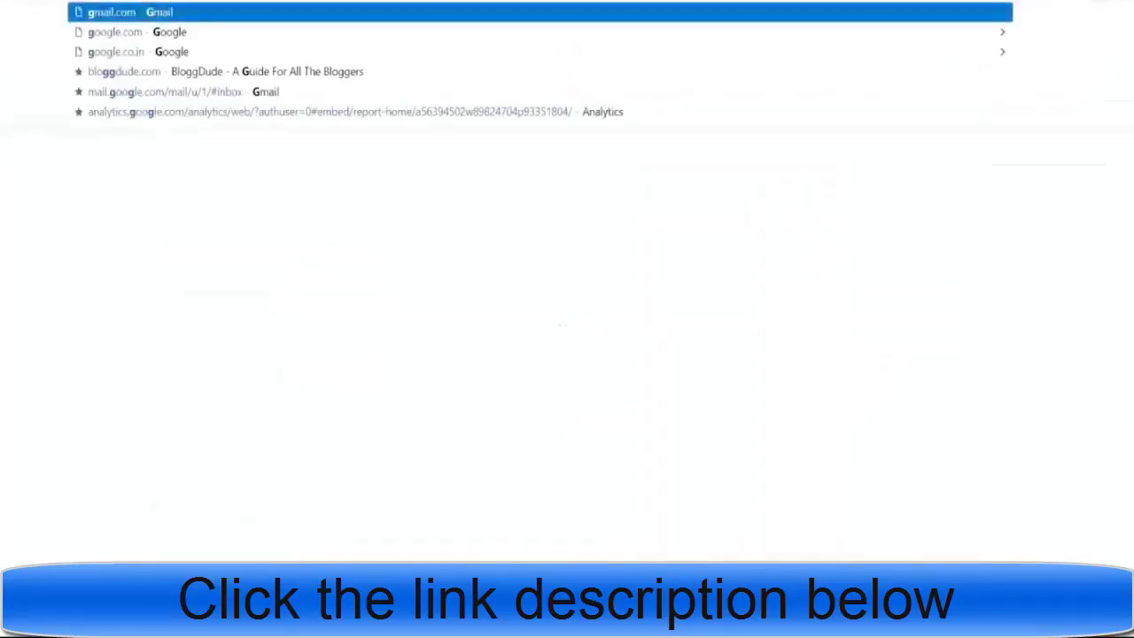
key("Return")
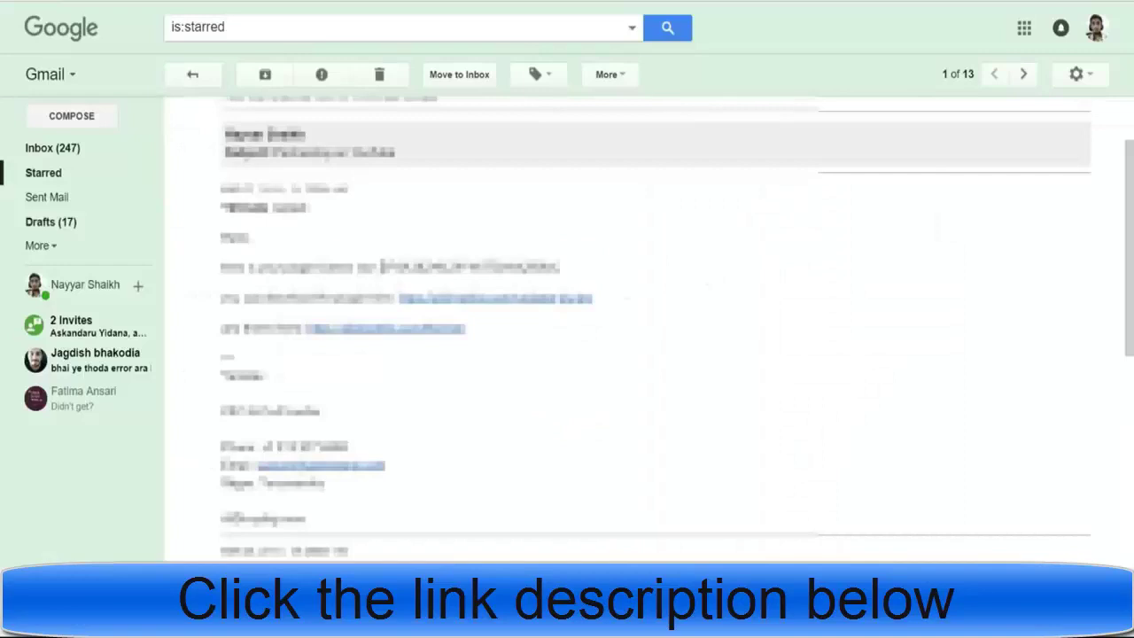
left_click_drag(381, 267, 643, 256)
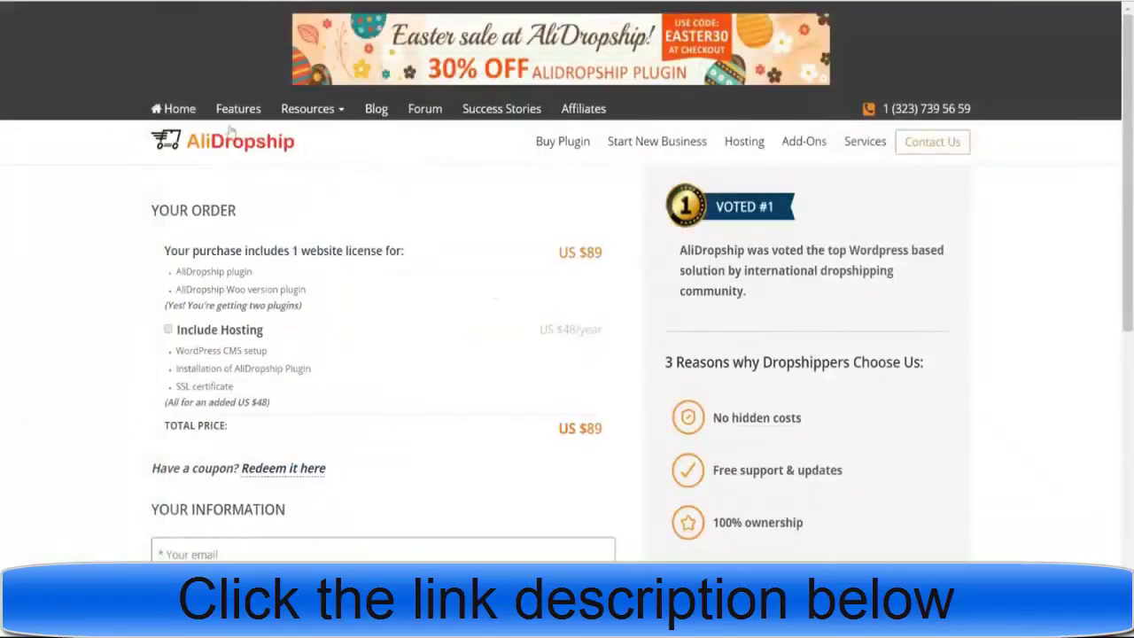
- Download AliDropship Woo 0.8.5 for PHP 5.6 / 7 from Updates using the pasted license key
mouse_move(319, 124)
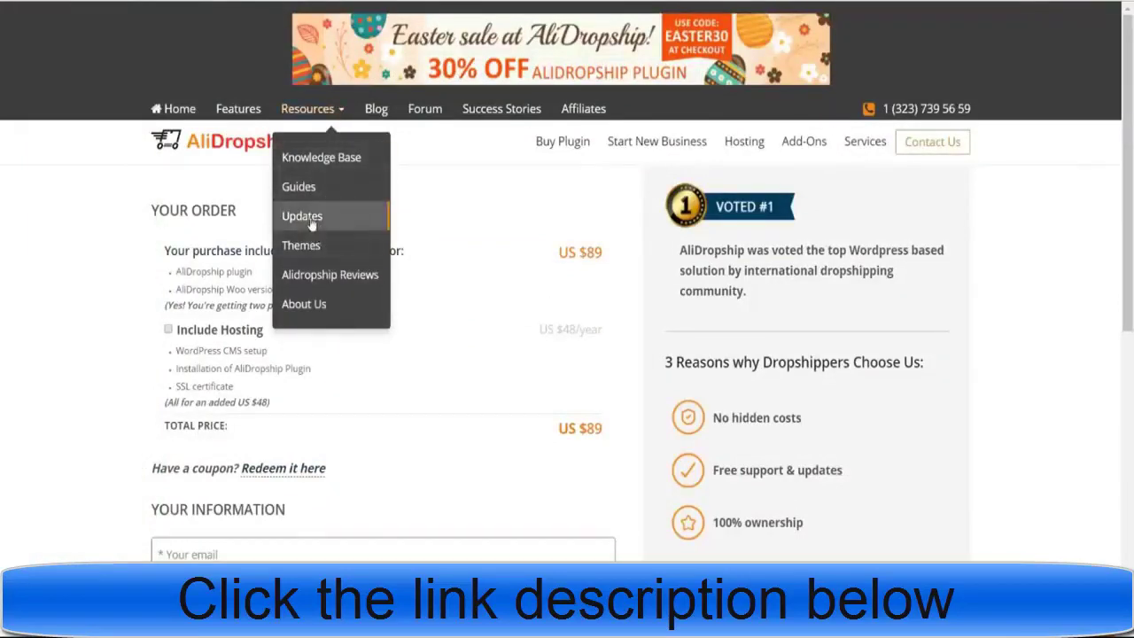
left_click(312, 225)
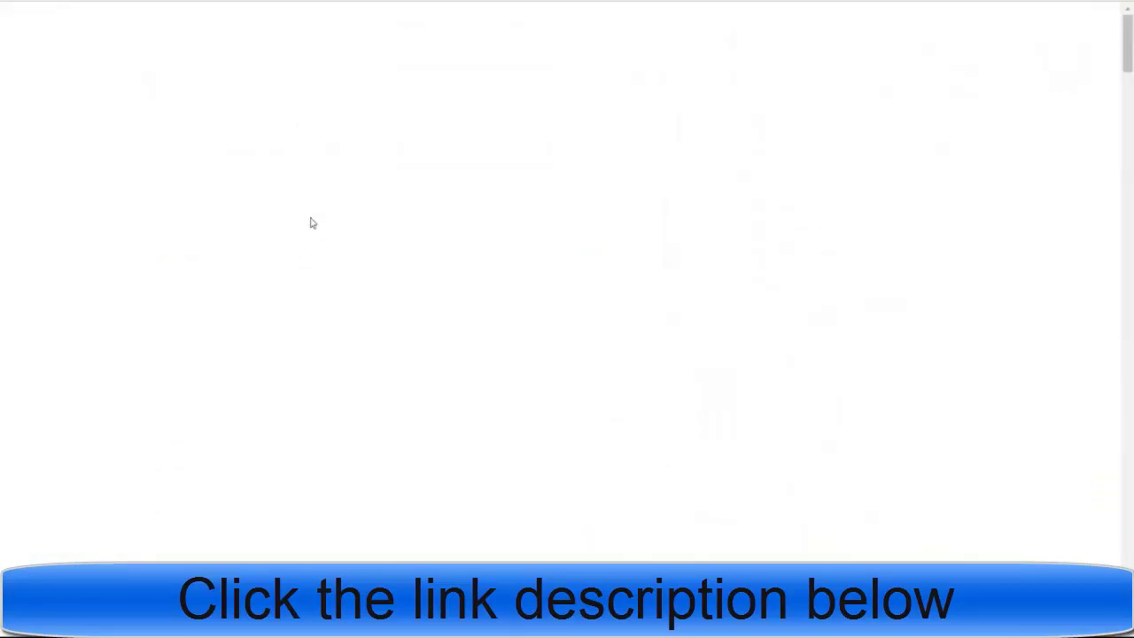
scroll(1043, 321, "down", 2)
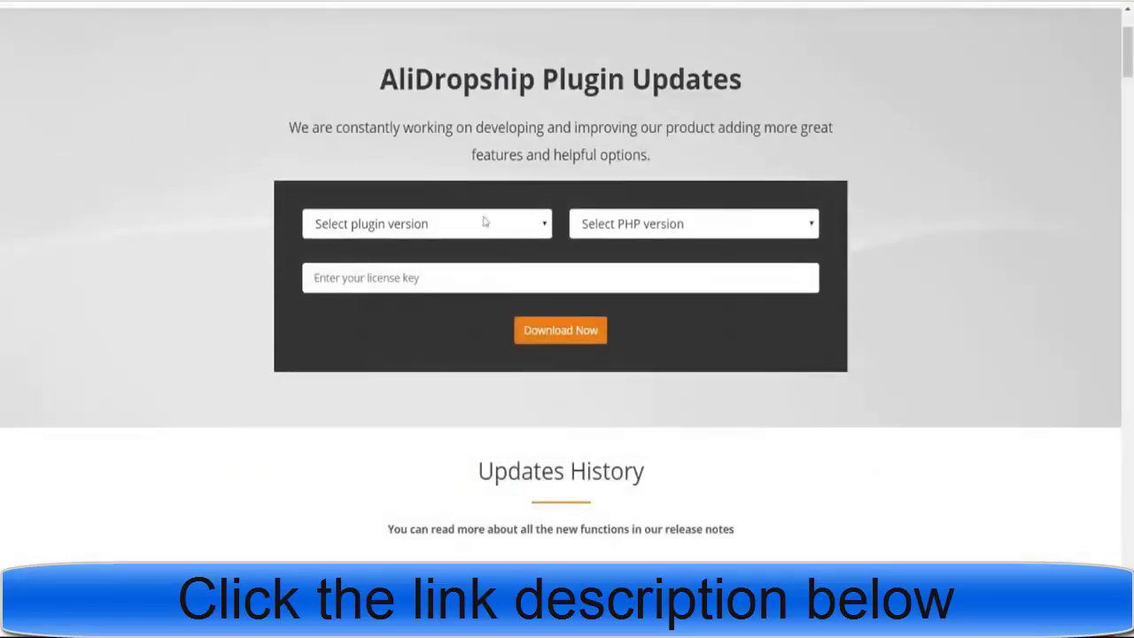
left_click(435, 227)
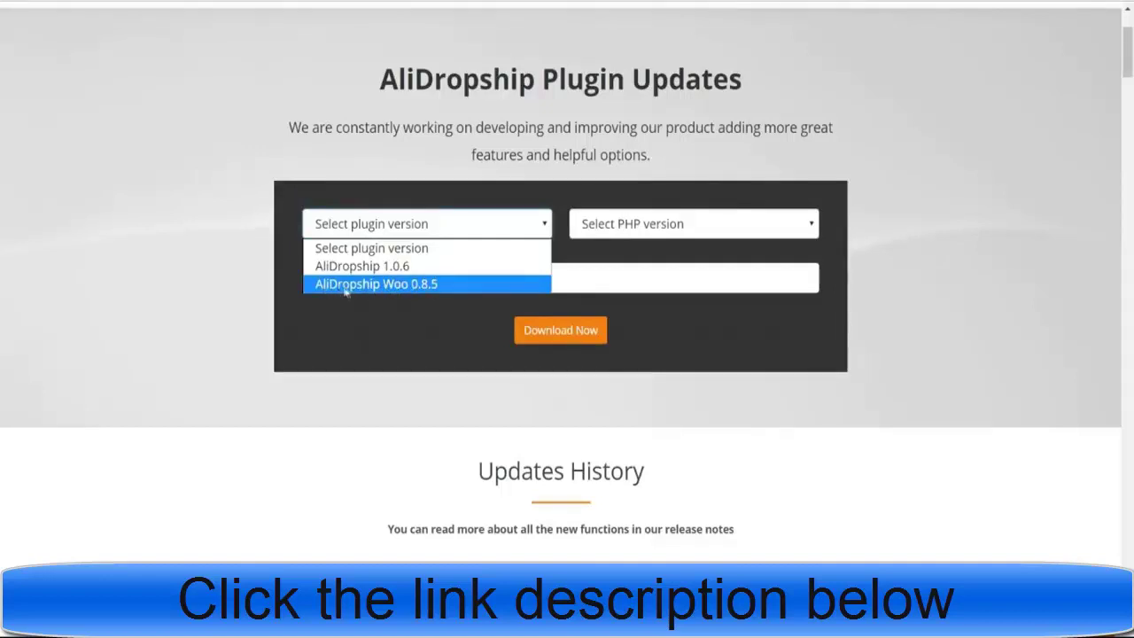
left_click(375, 286)
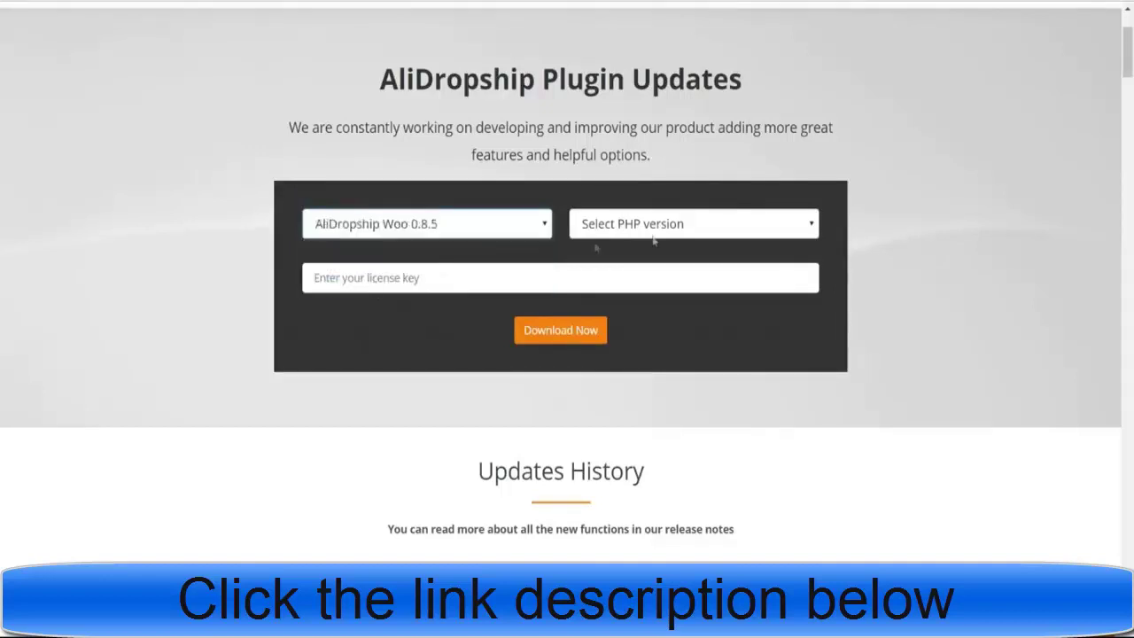
left_click(673, 224)
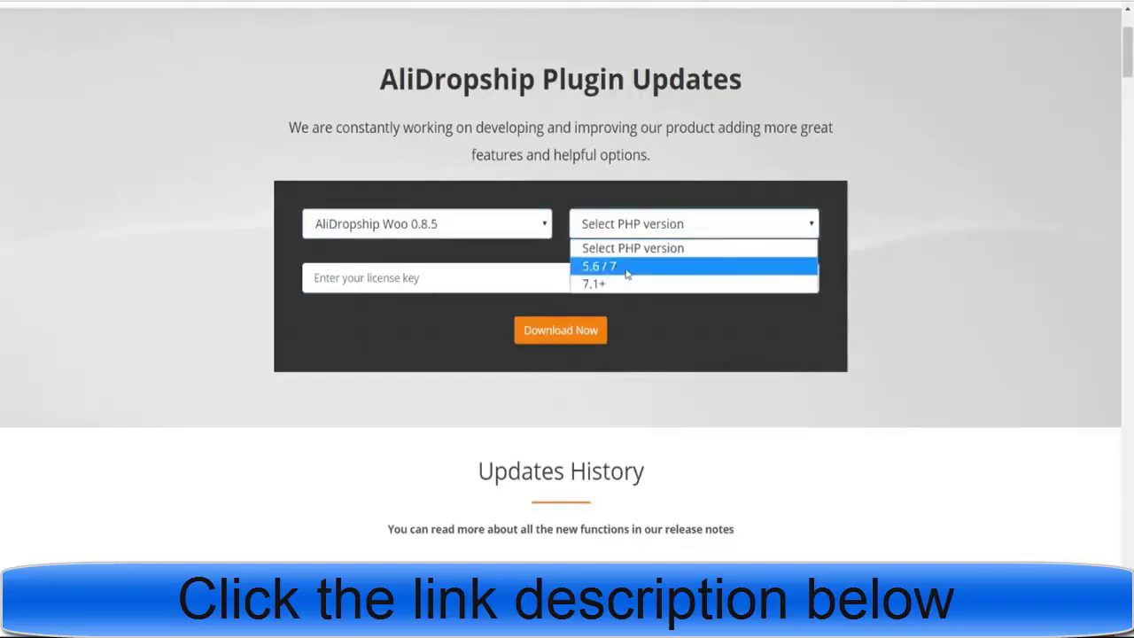
left_click(626, 267)
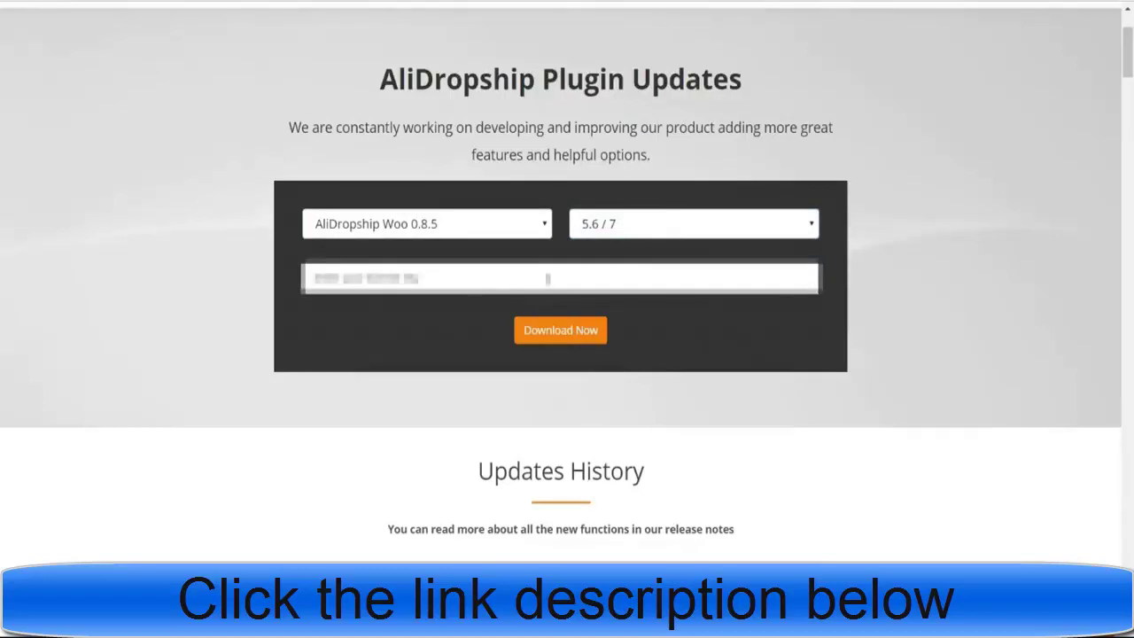
key("ctrl+v")
left_click(584, 329)
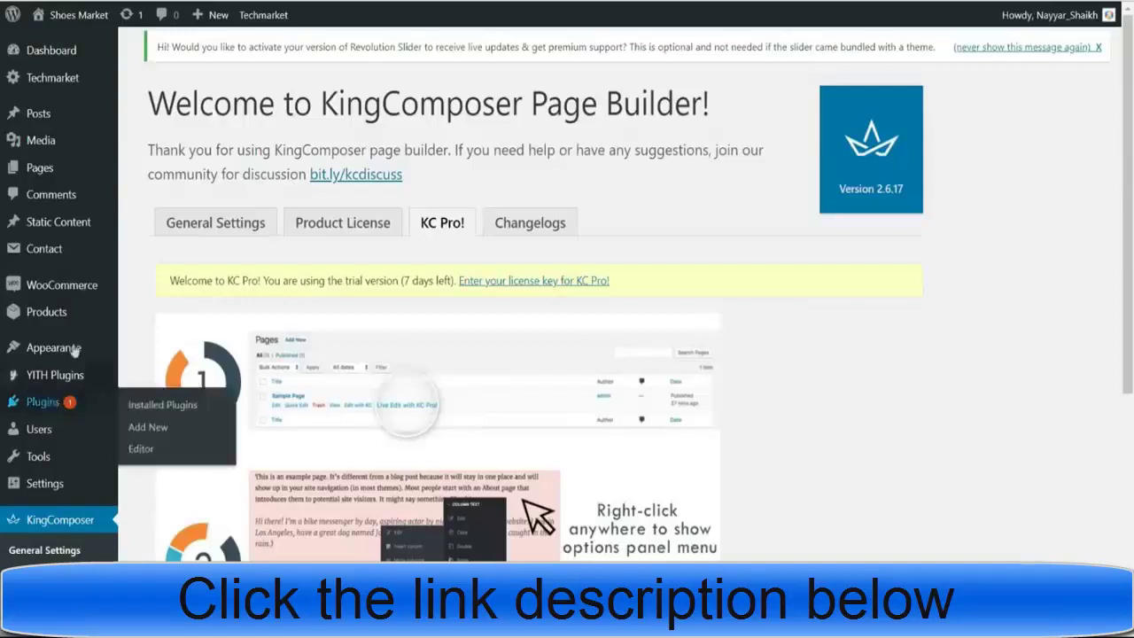
- Delete Akismet Anti-Spam, then Hello Dolly, confirming each removal in Installed Plugins
mouse_move(42, 408)
left_click(52, 404)
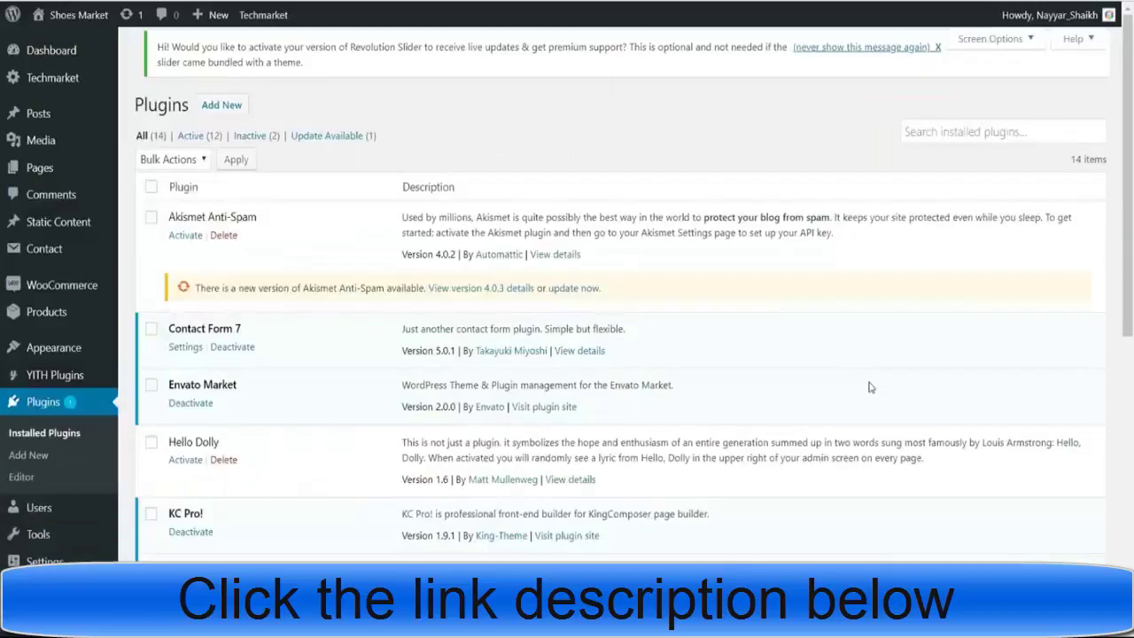
scroll(871, 384, "down", 3)
scroll(871, 384, "up", 3)
left_click(224, 236)
left_click(618, 72)
left_click(223, 378)
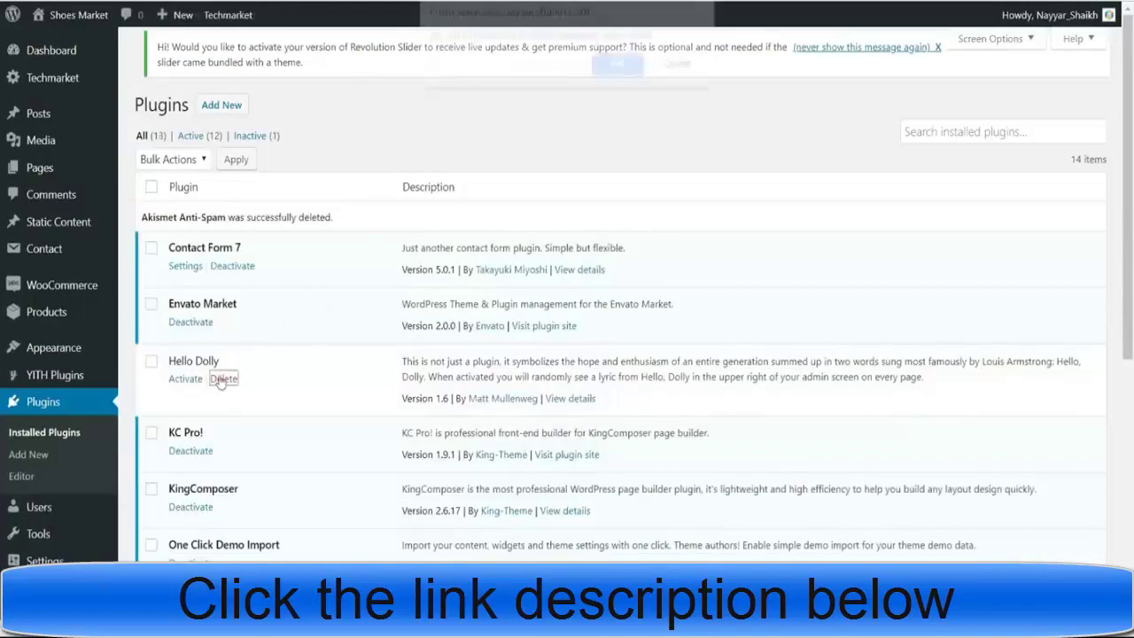
left_click(617, 71)
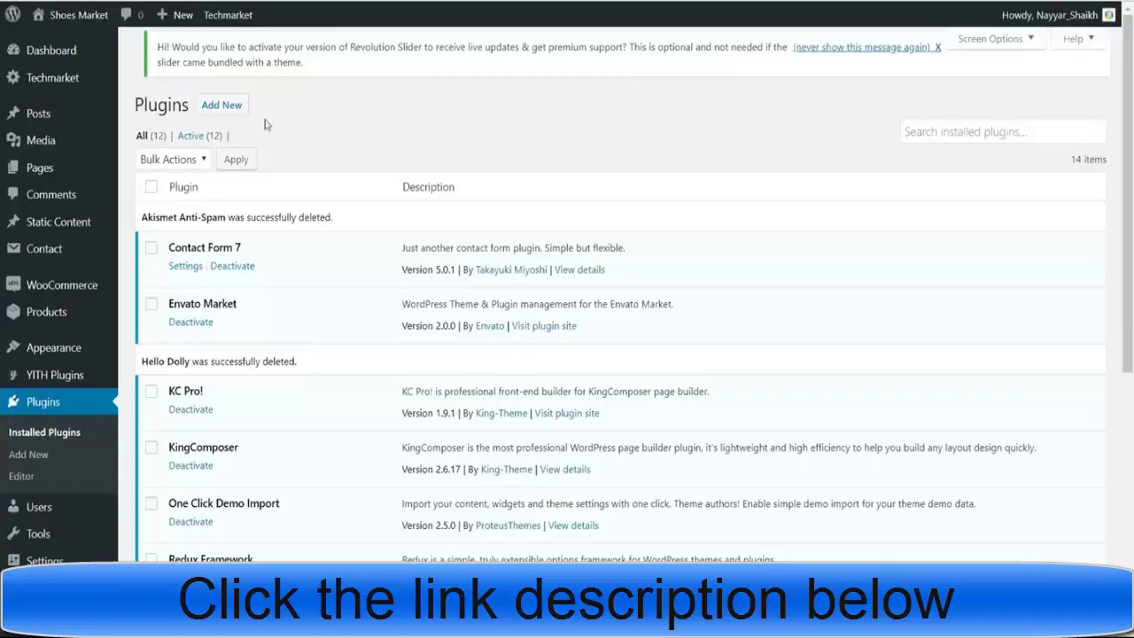
- Upload alidswoo_ion.zip via Add New, install it, and activate AliDropship Woo Plugin
left_click(221, 106)
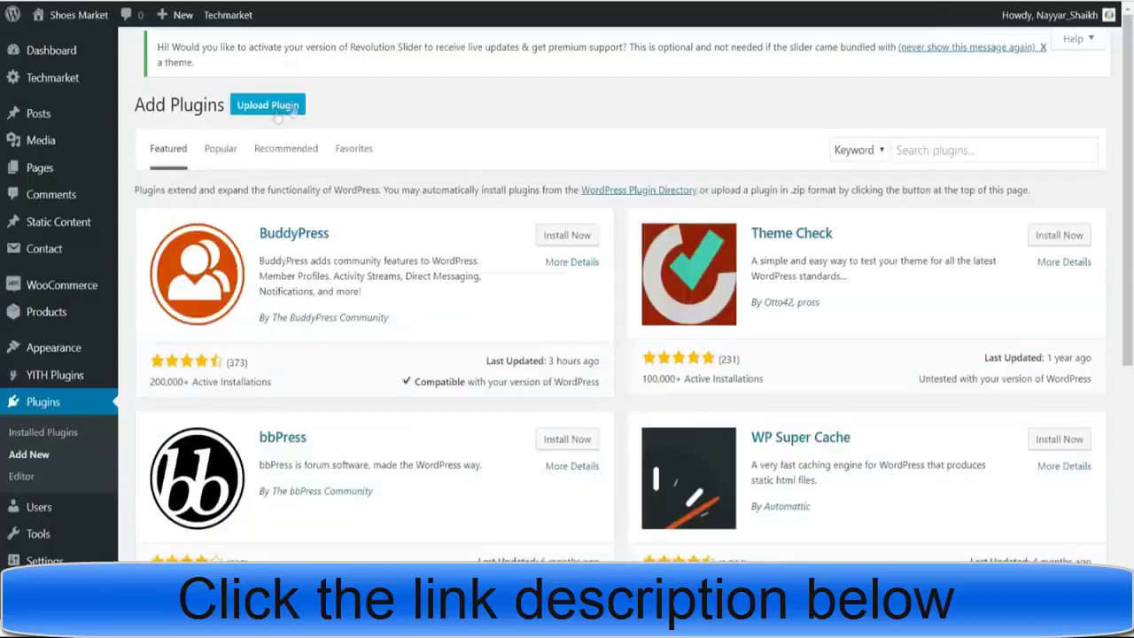
left_click(280, 108)
left_click(512, 248)
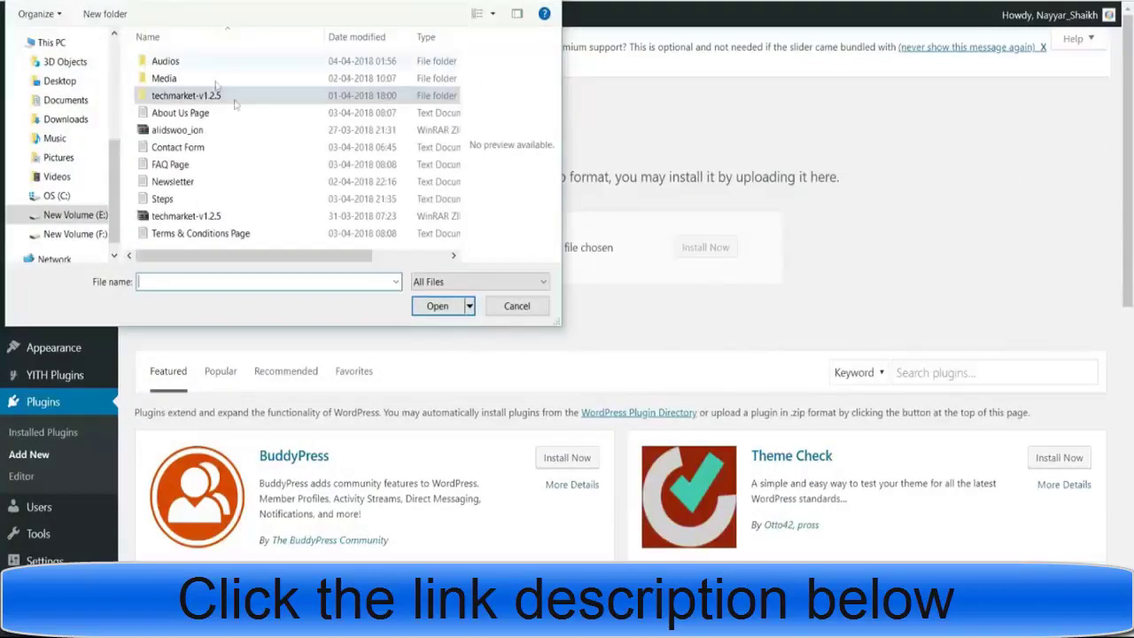
left_click(201, 130)
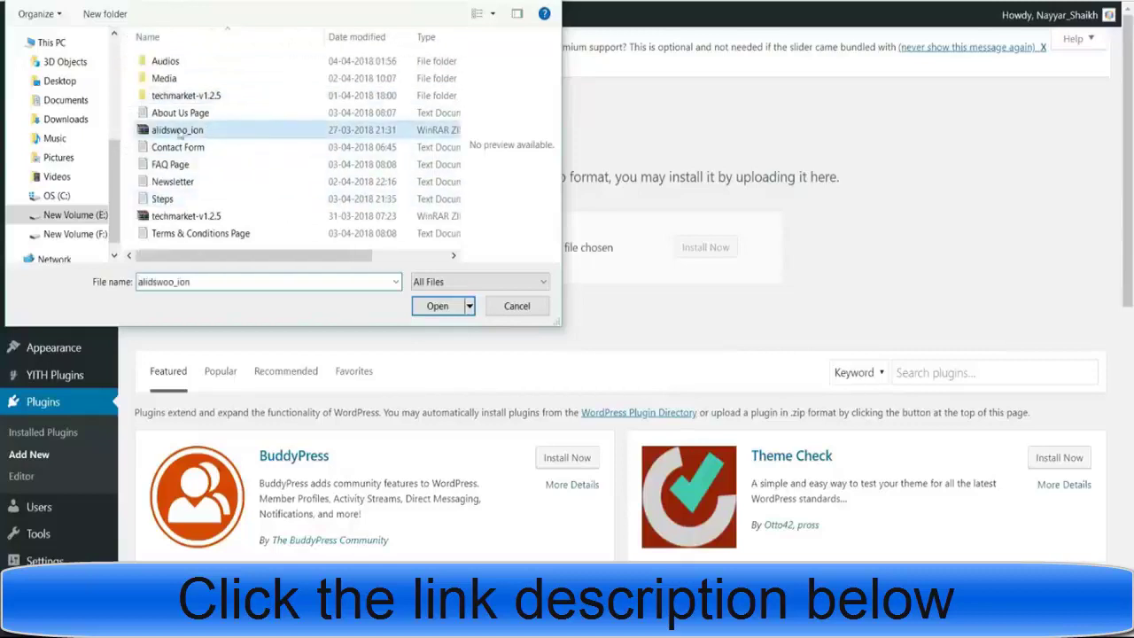
left_click(422, 307)
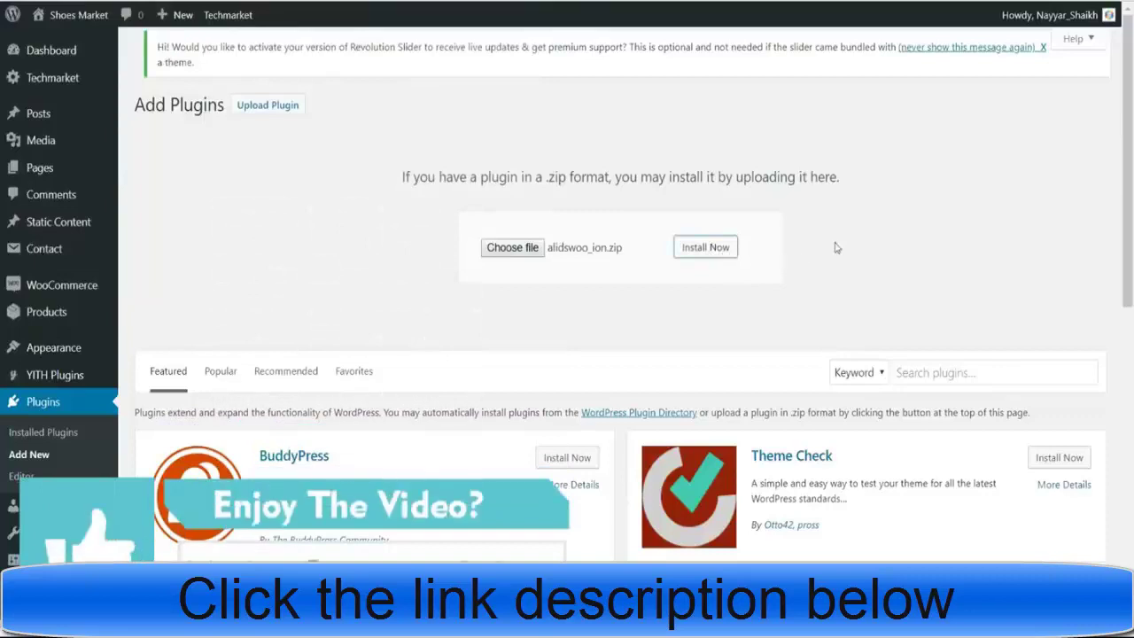
left_click(705, 247)
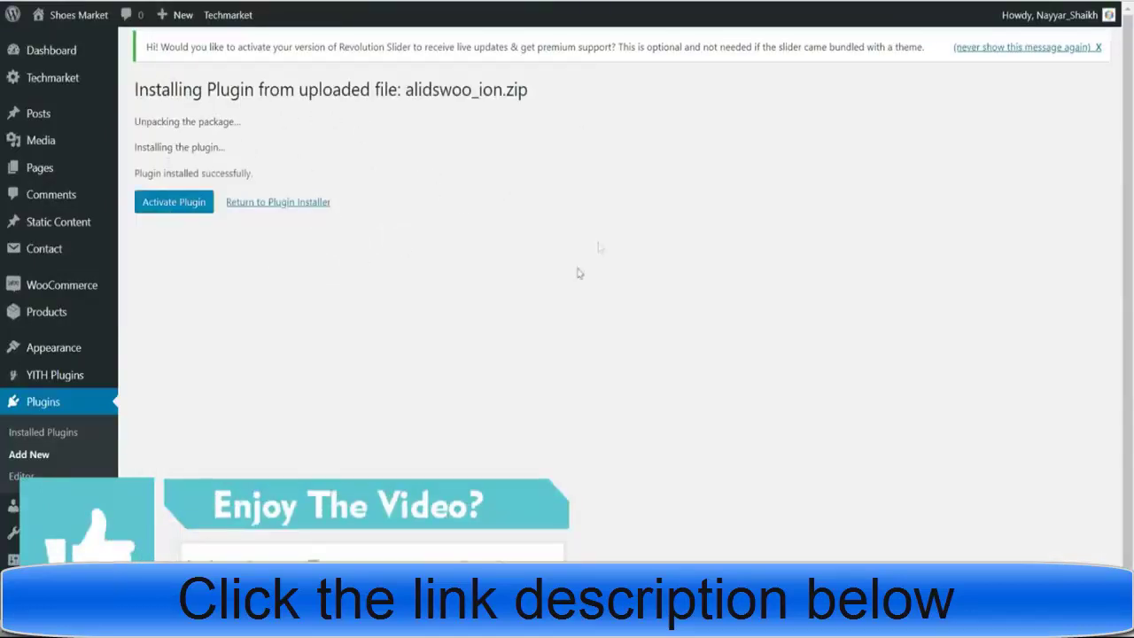
left_click(175, 204)
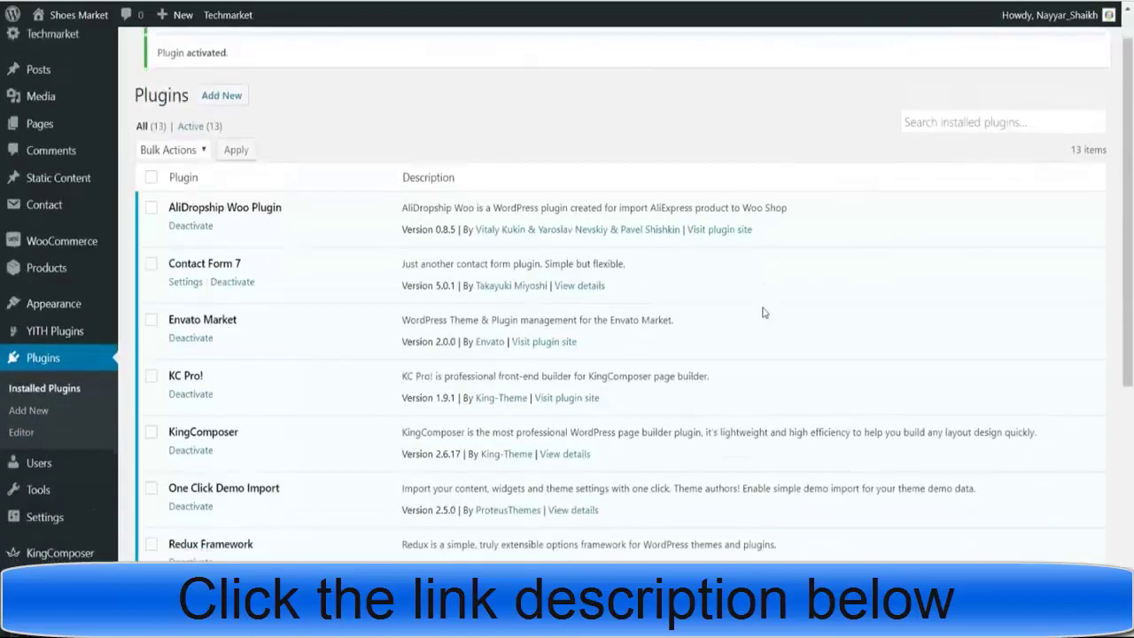
- Close the 'License code is valid' notice on the AliDropship License page
scroll(759, 336, "down", 5)
scroll(760, 358, "up", 5)
scroll(760, 358, "up", 2)
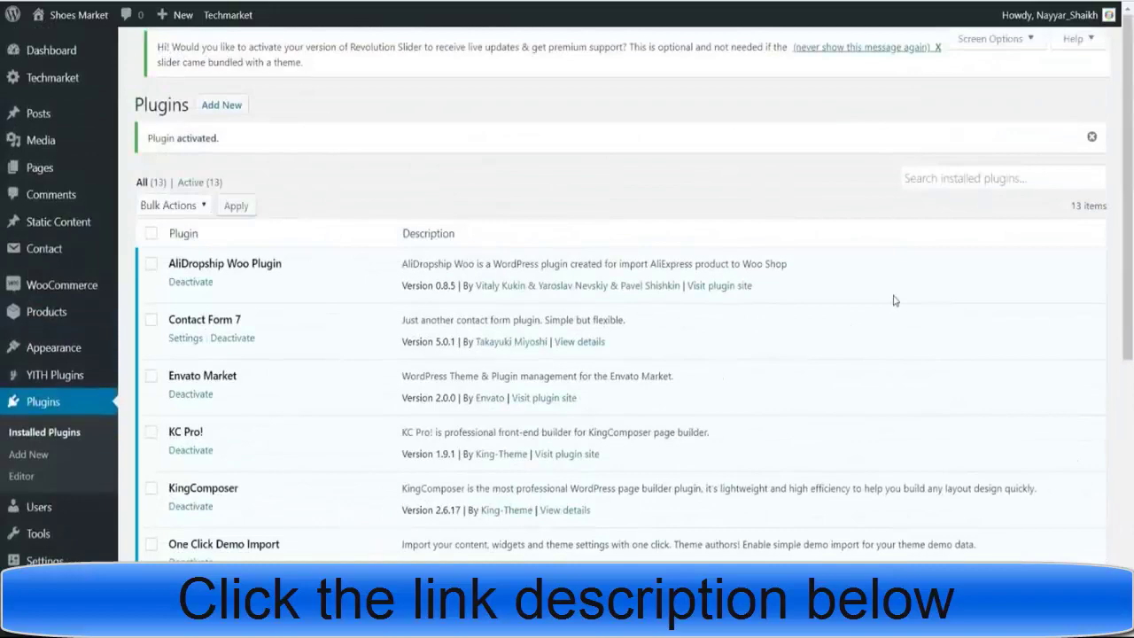
scroll(894, 301, "down", 4)
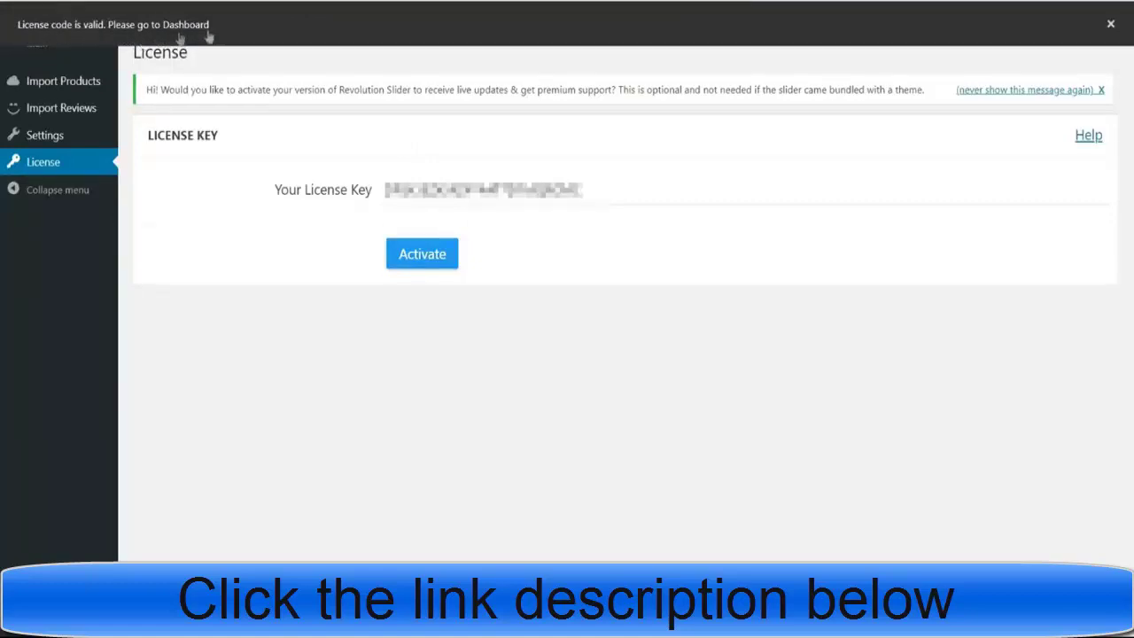
left_click(1110, 24)
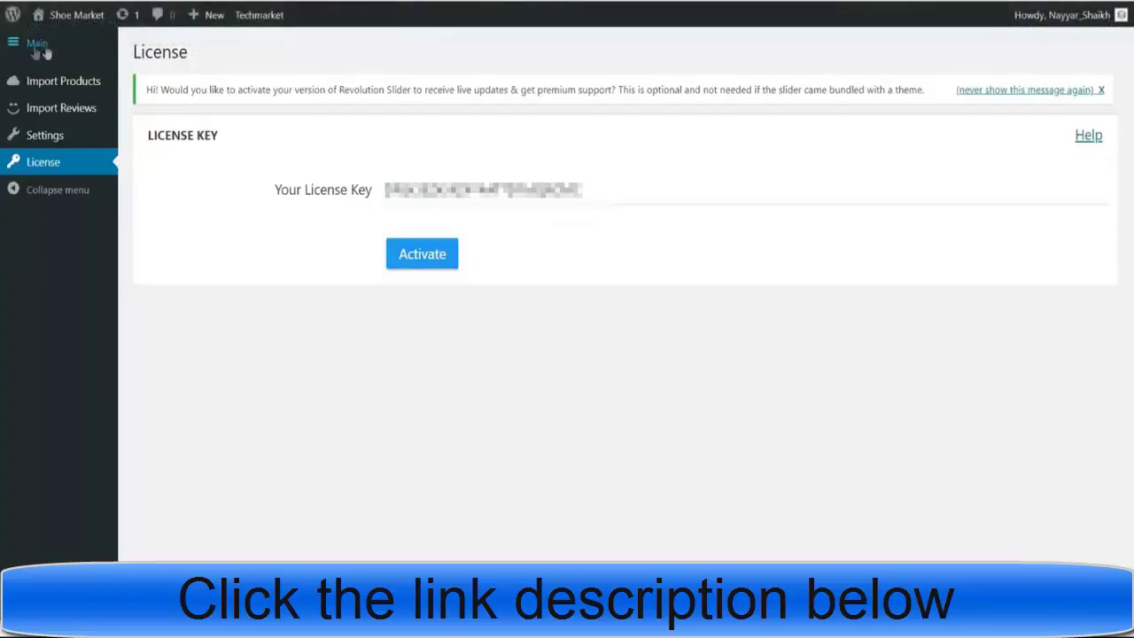
- Restore the full admin menu and trash Sample Page from All Pages
left_click(41, 49)
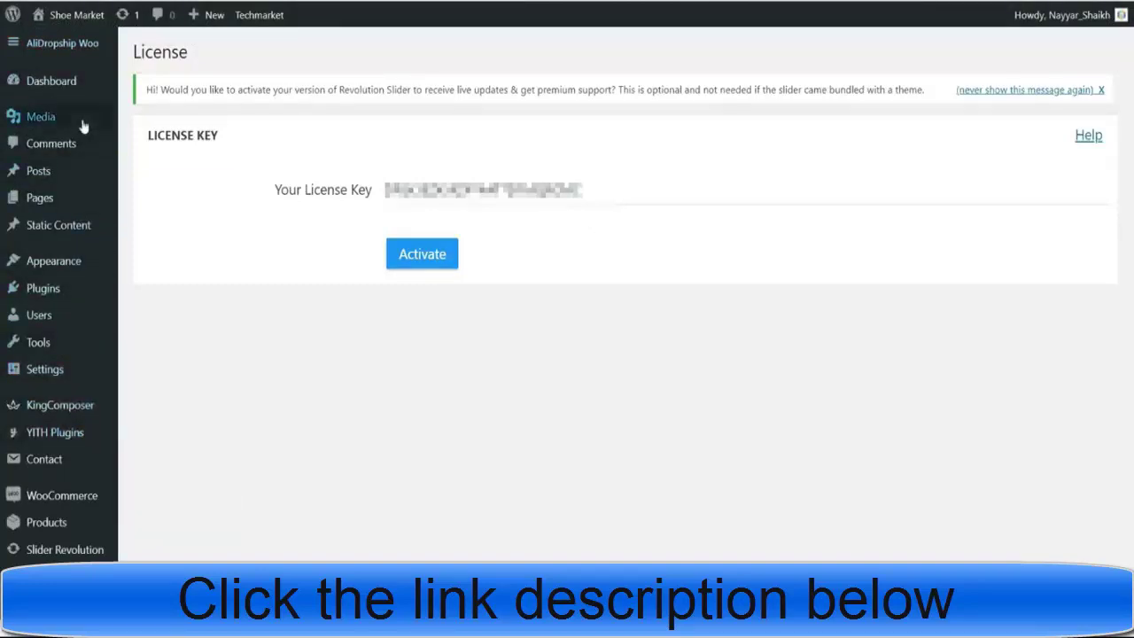
left_click(69, 203)
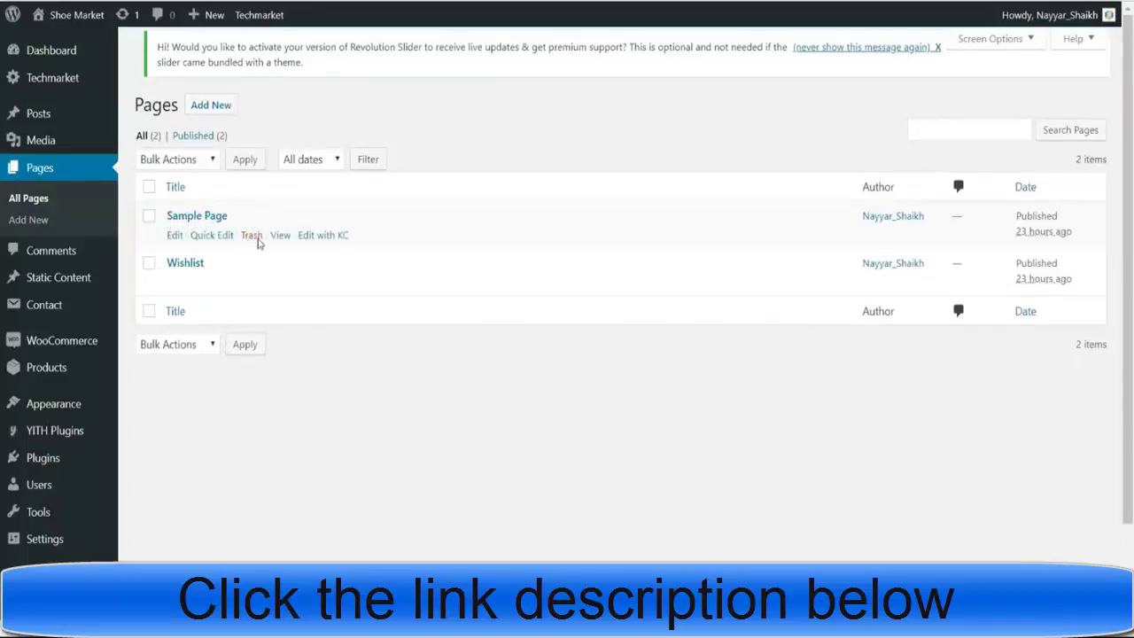
left_click(251, 236)
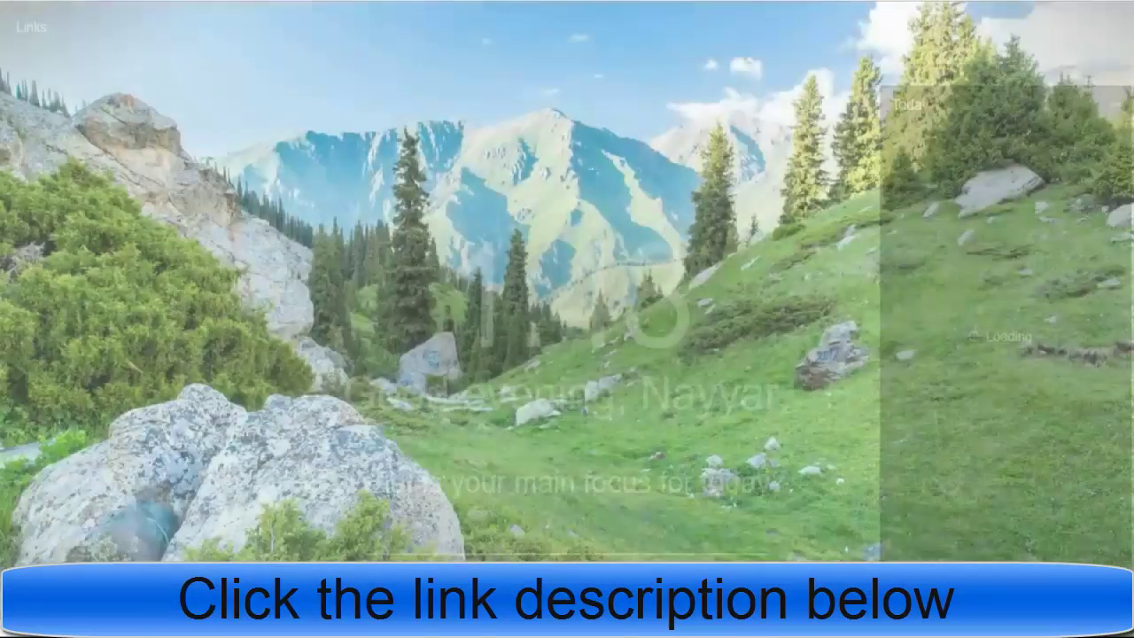
- Search Google for 'woocommerce shortcodes' and scan the results
type("woocomer")
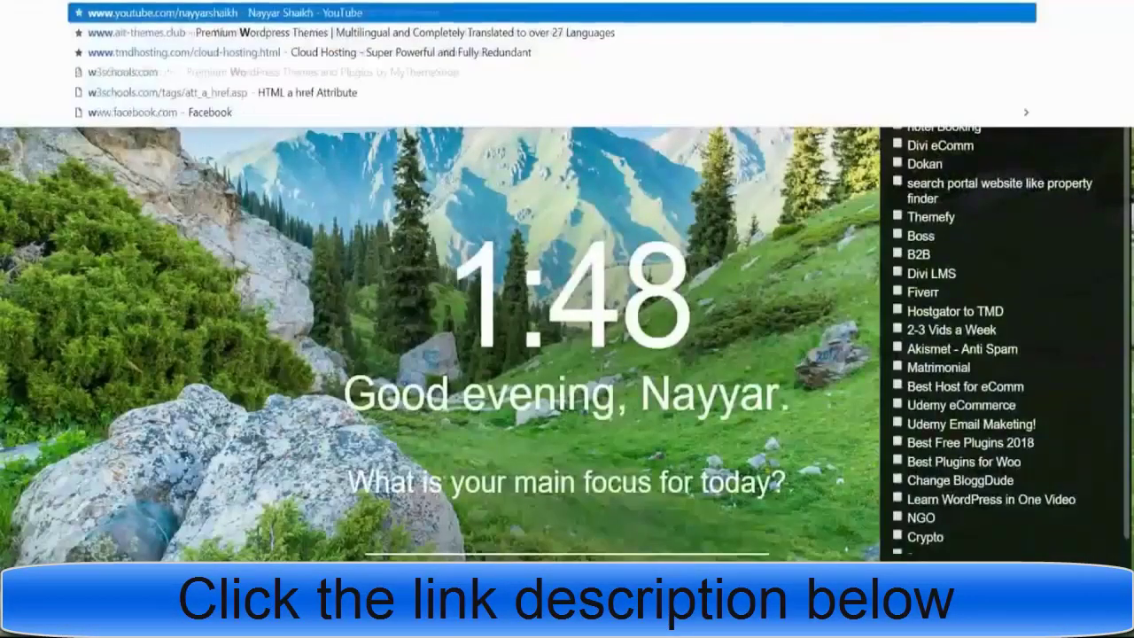
key("BackSpace")
key("BackSpace")
type("merce shortco")
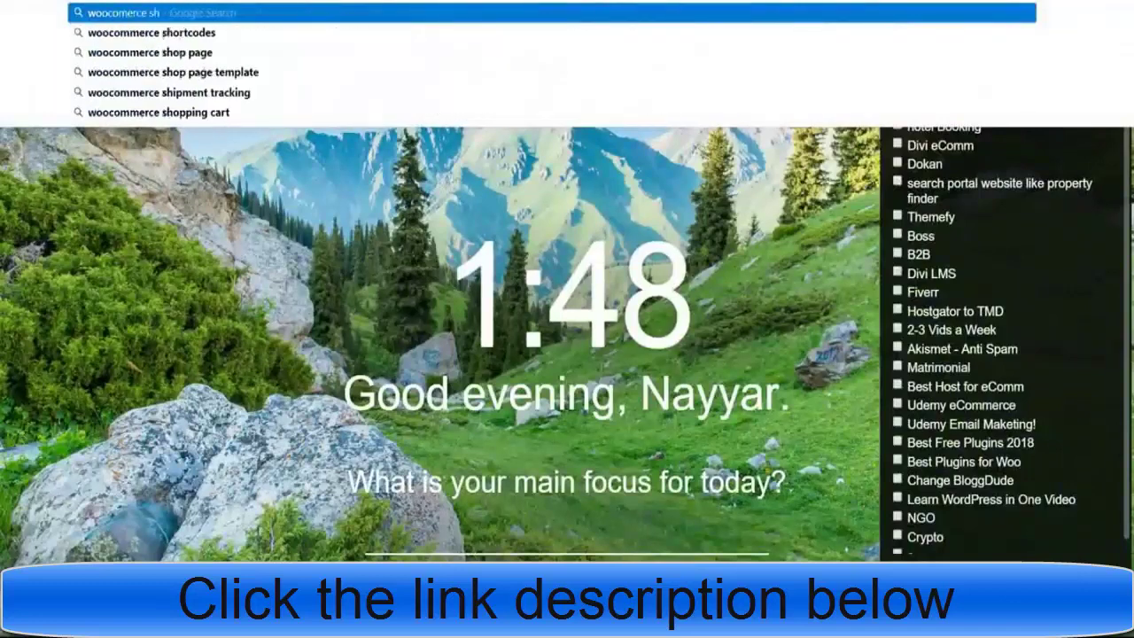
type("des")
key("Return")
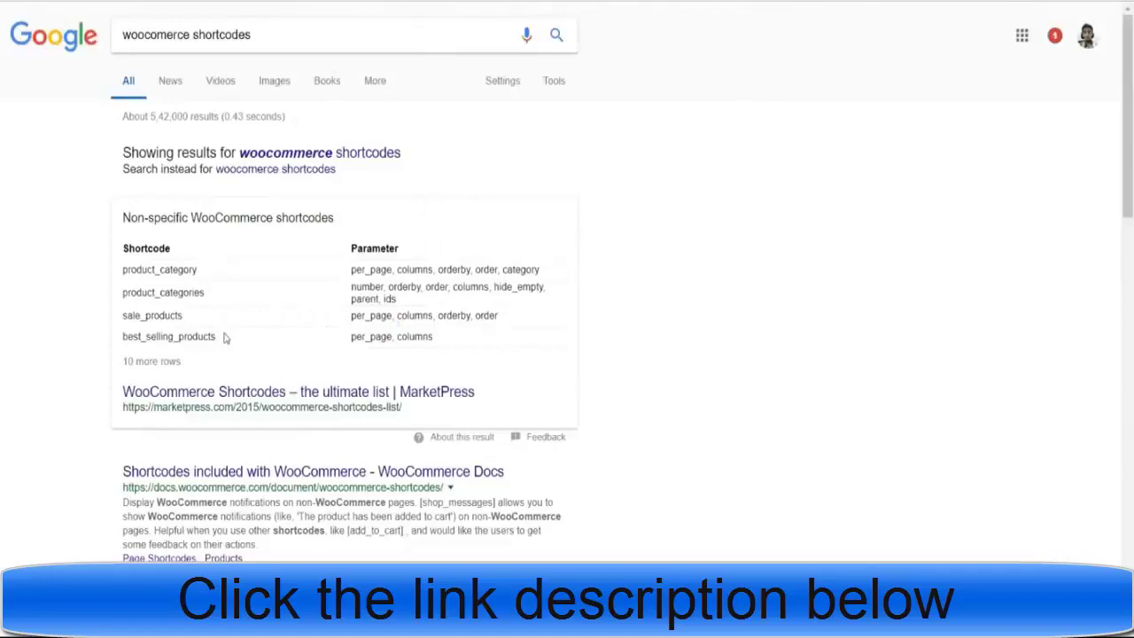
left_click_drag(223, 336, 168, 317)
left_click(245, 341)
scroll(324, 387, "down", 2)
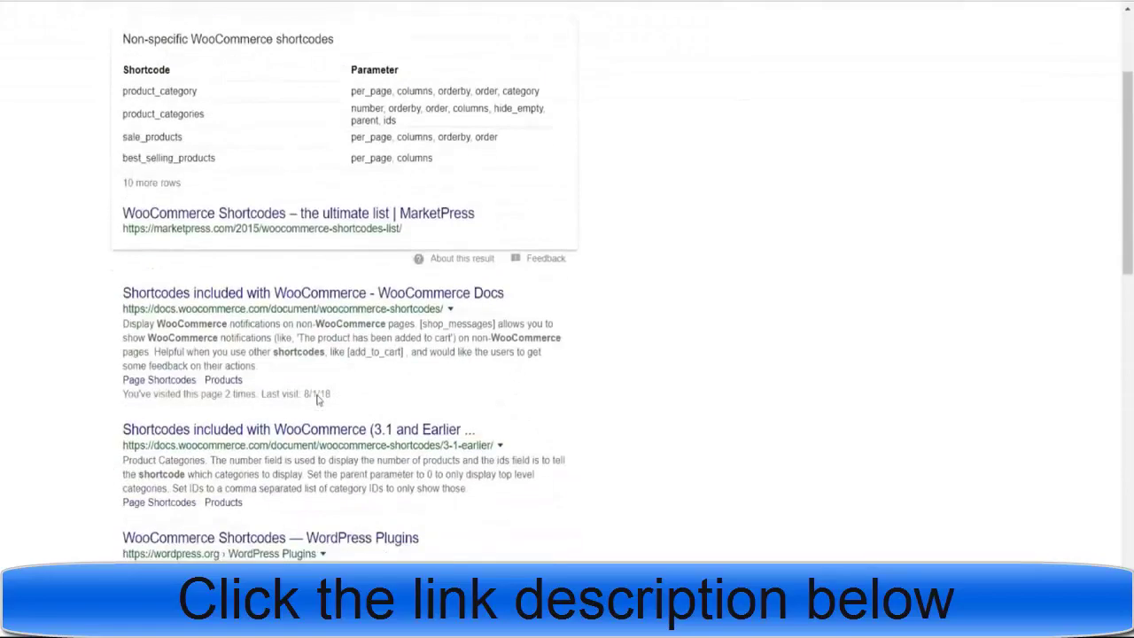
scroll(316, 398, "down", 1)
scroll(486, 282, "up", 1)
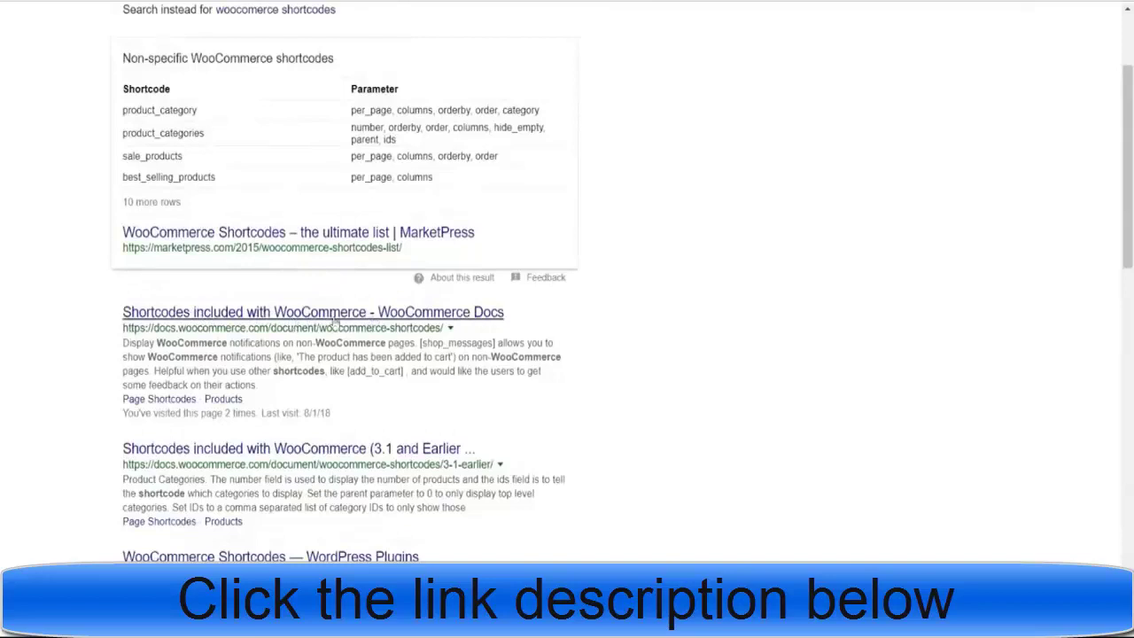
- Locate [woocommerce_cart] on the WooCommerce Docs page, then start a new page titled 'Car'
left_click(437, 311)
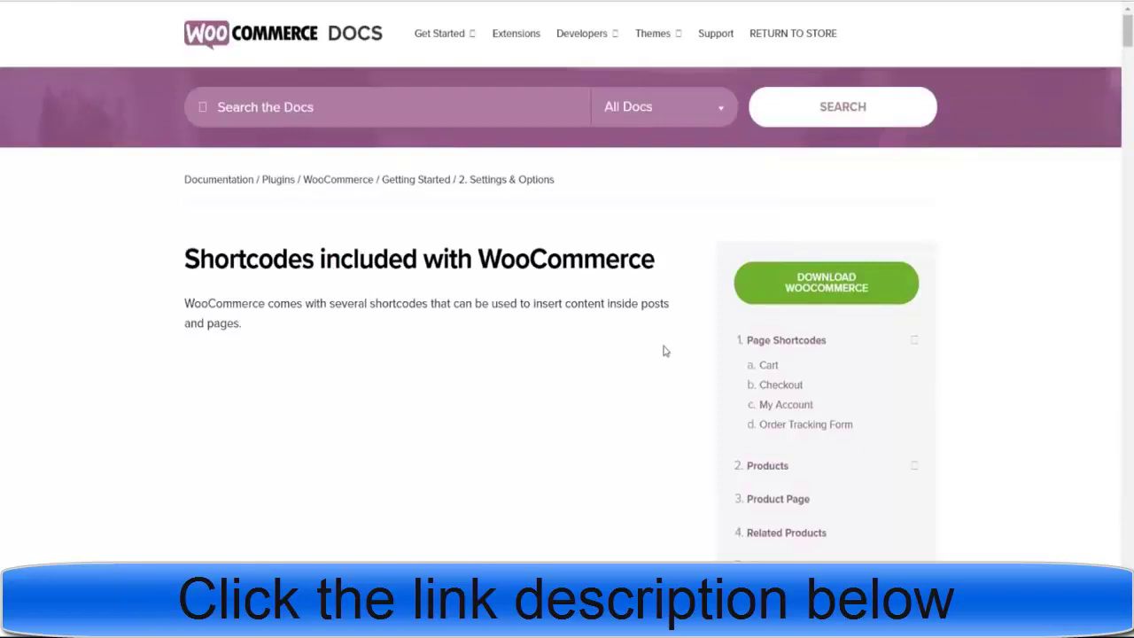
scroll(663, 386, "down", 3)
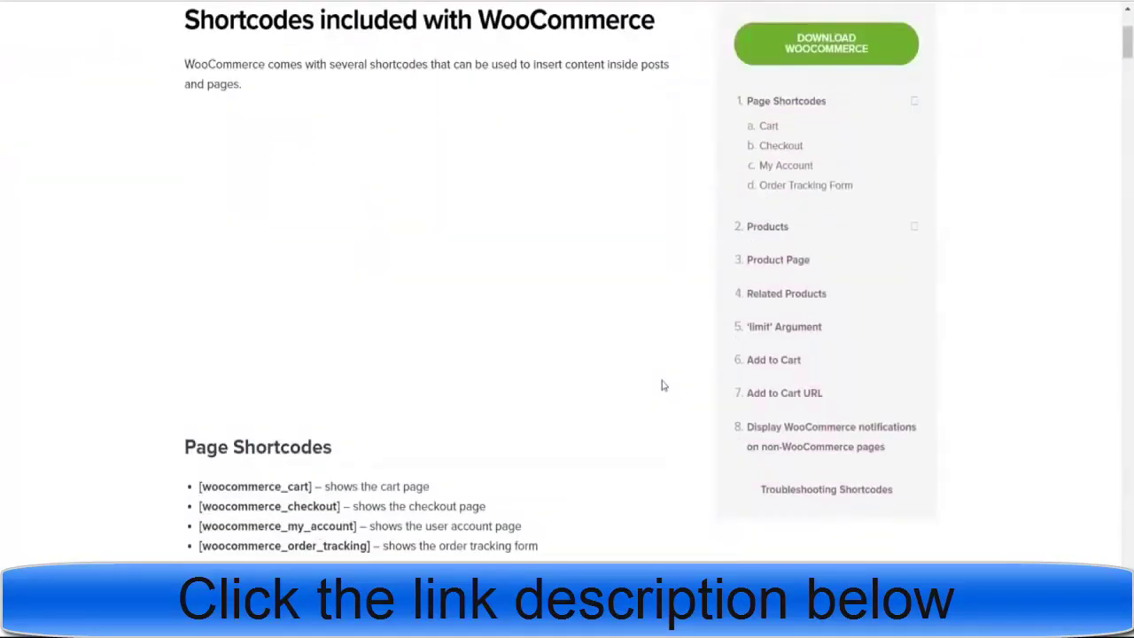
scroll(661, 379, "down", 3)
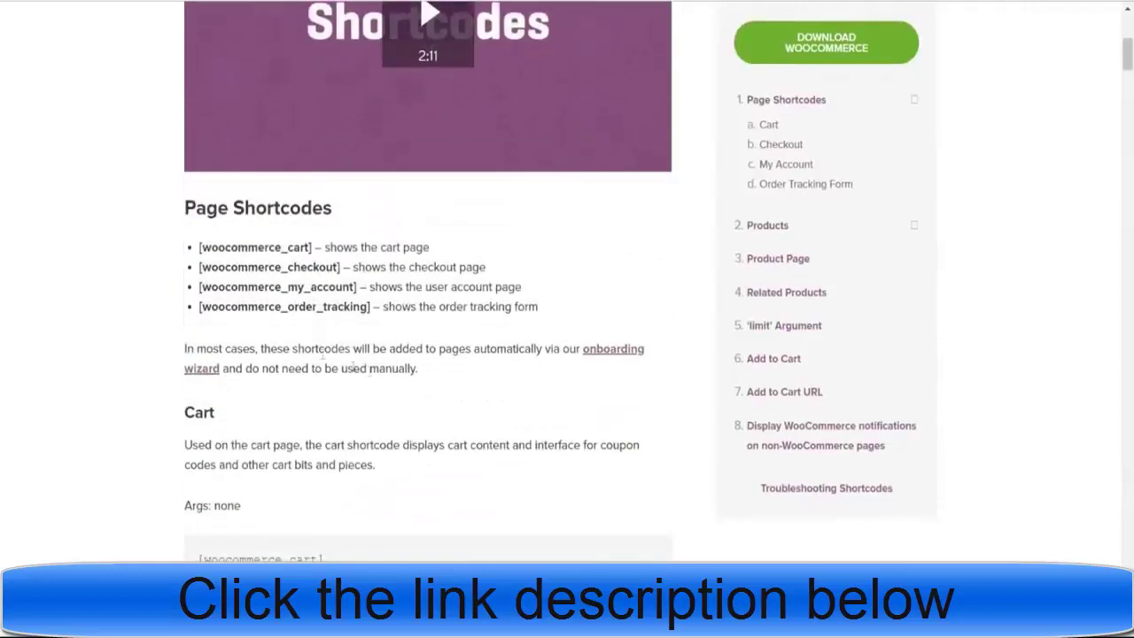
left_click_drag(200, 248, 322, 249)
left_click(330, 275)
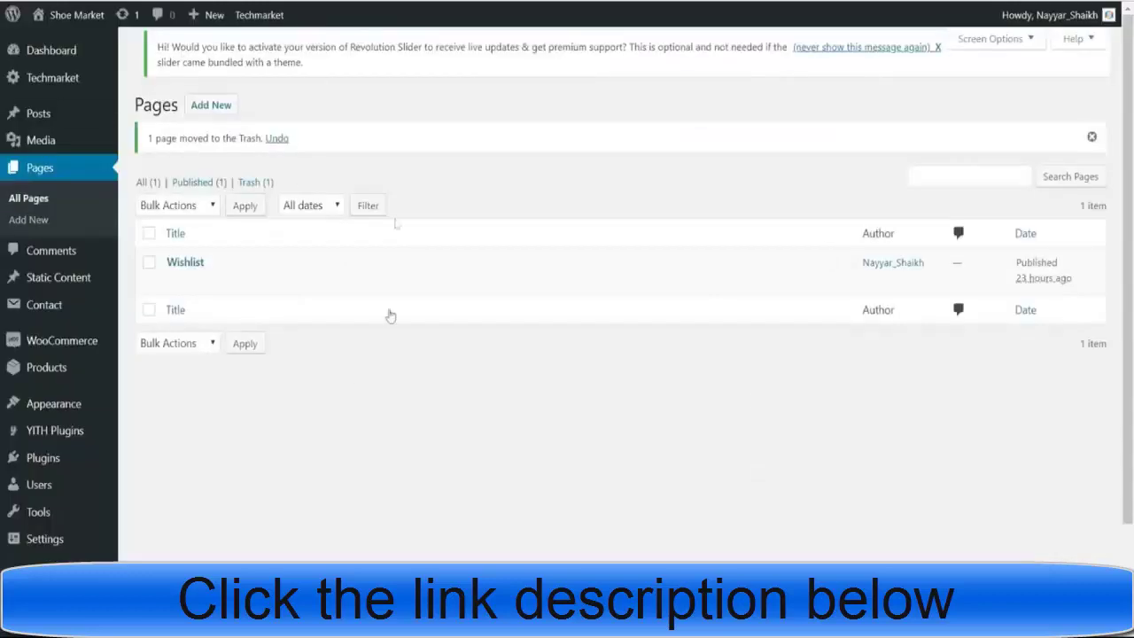
left_click(211, 106)
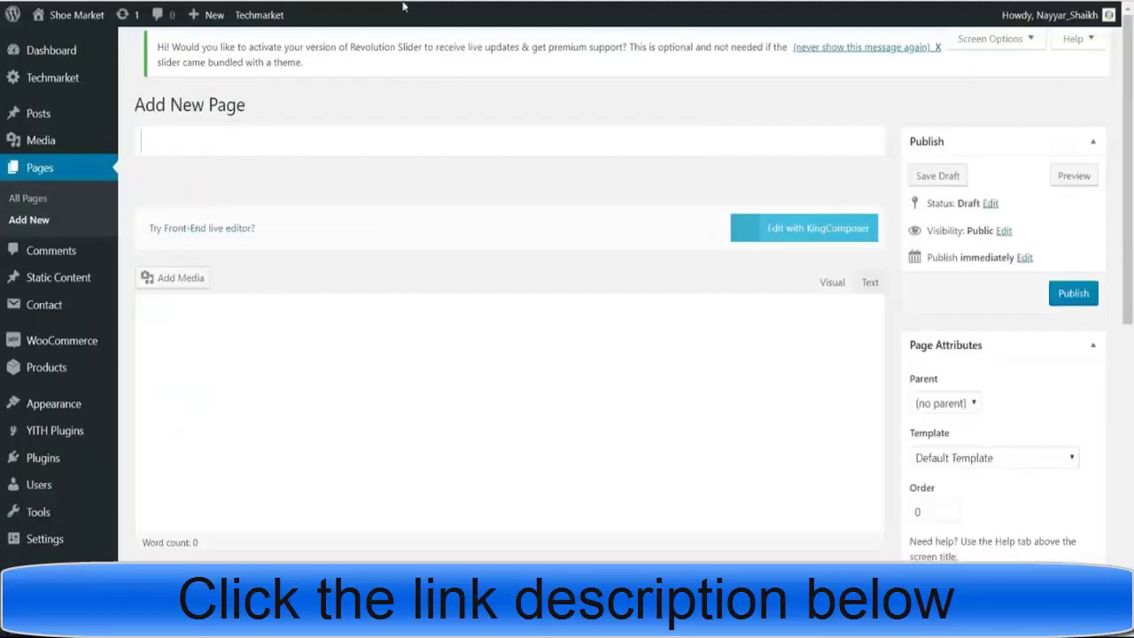
type("Car")
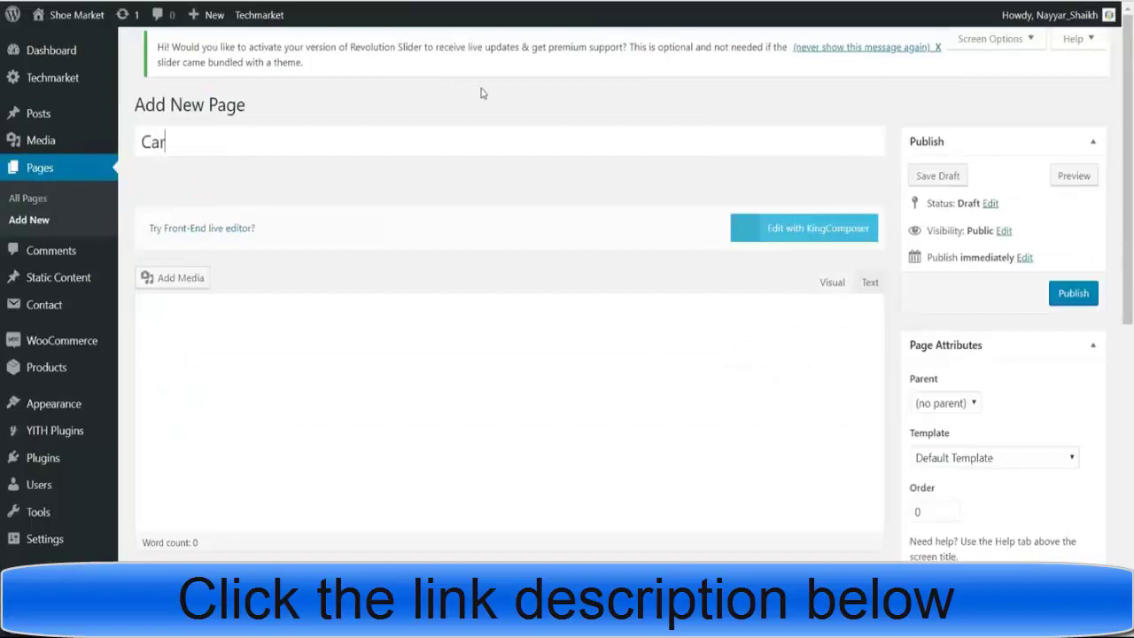
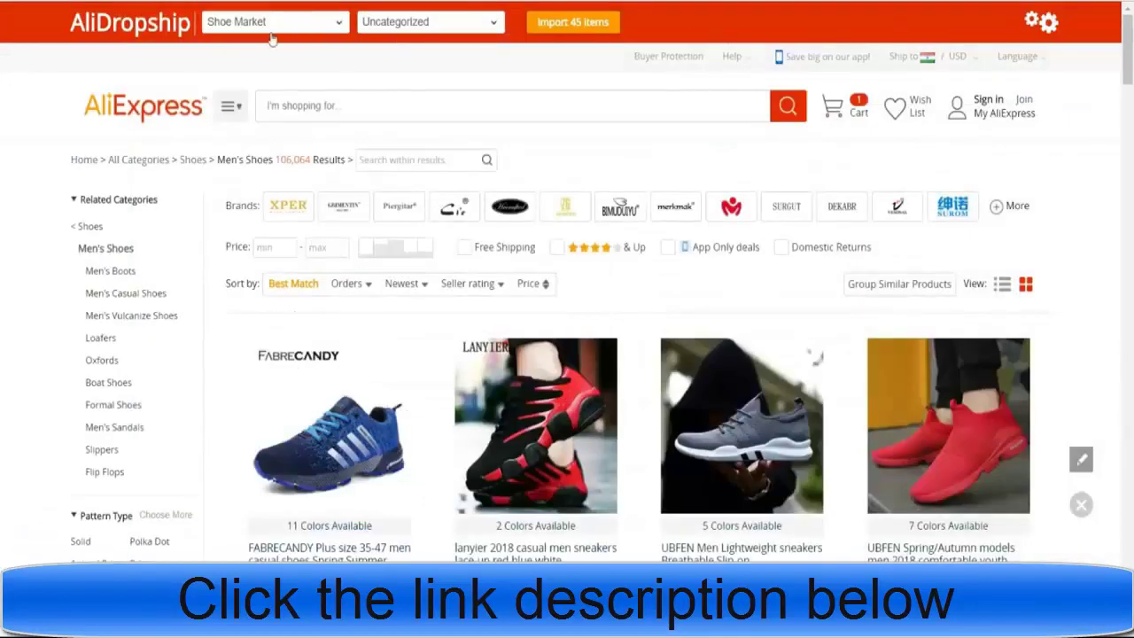
- Confirm the AliDropship import category dropdown lists only Uncategorized, leaving it selected
scroll(957, 319, "down", 3)
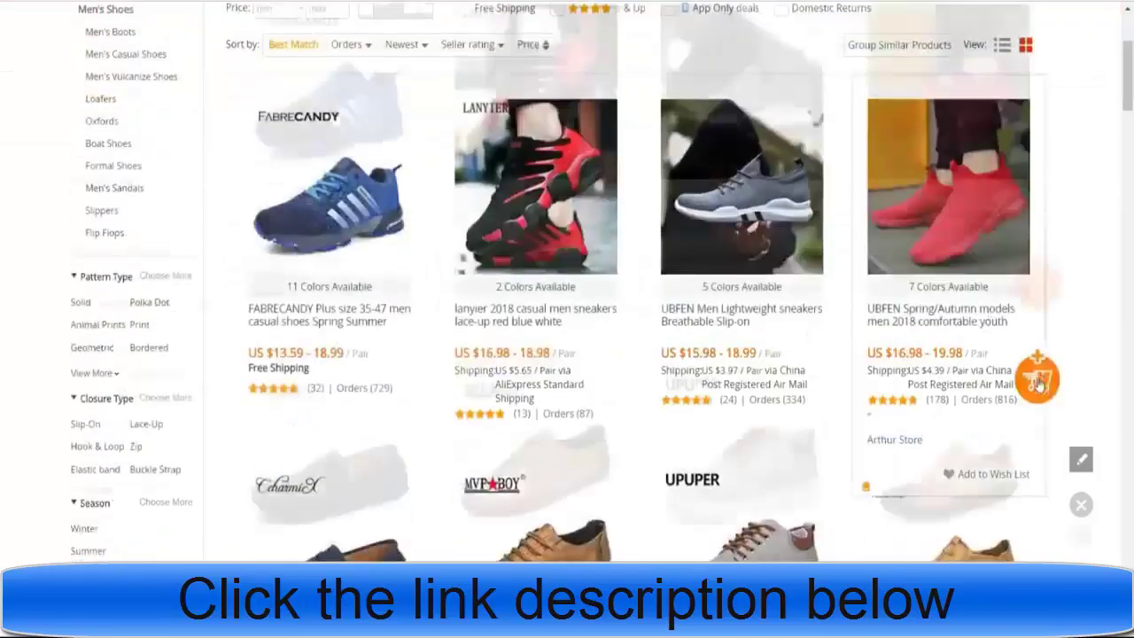
scroll(1039, 382, "down", 15)
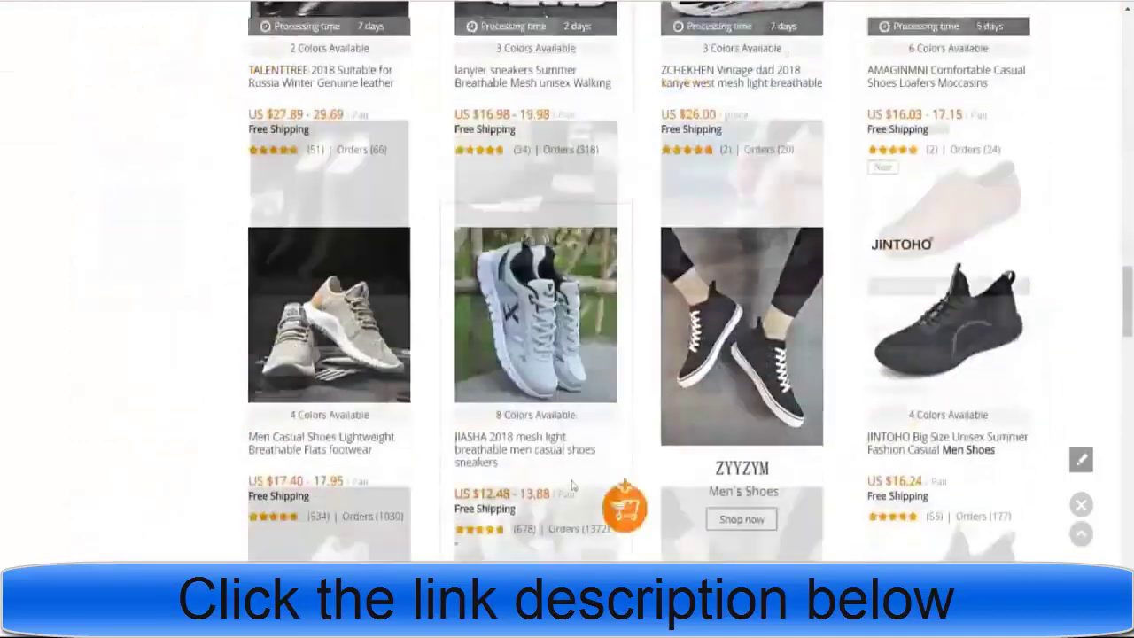
scroll(571, 486, "up", 18)
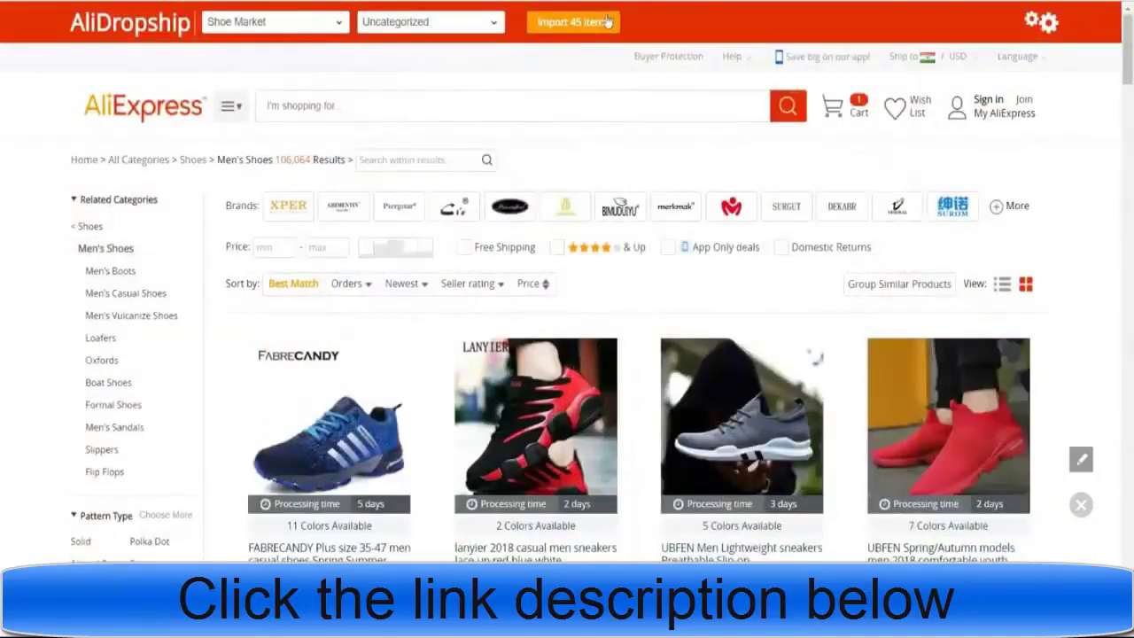
mouse_move(948, 126)
left_click(418, 22)
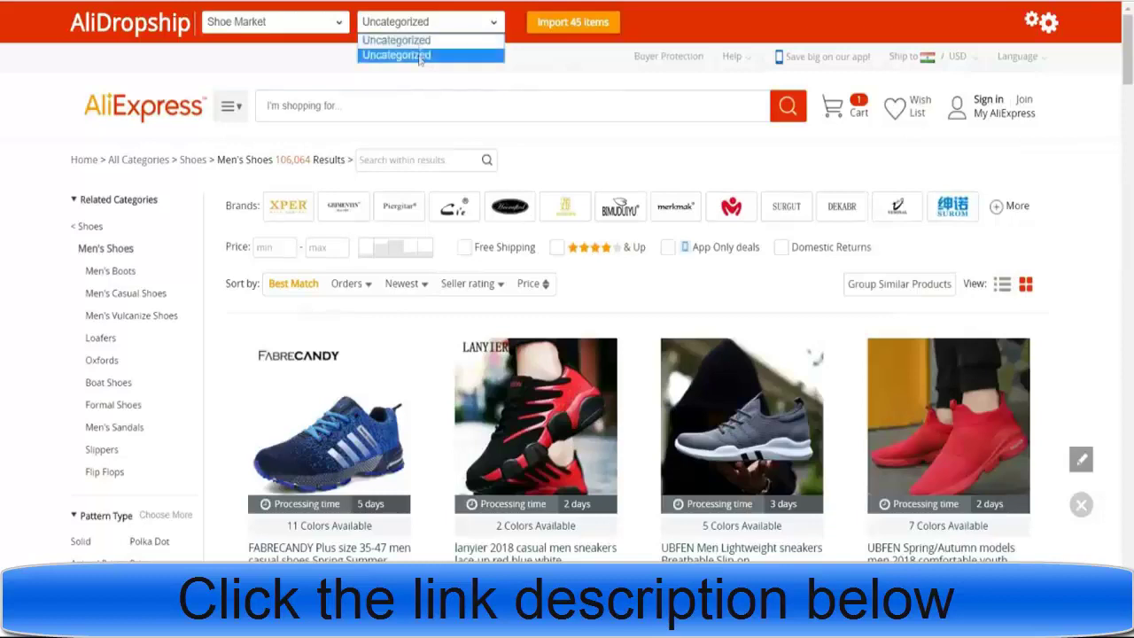
left_click(578, 77)
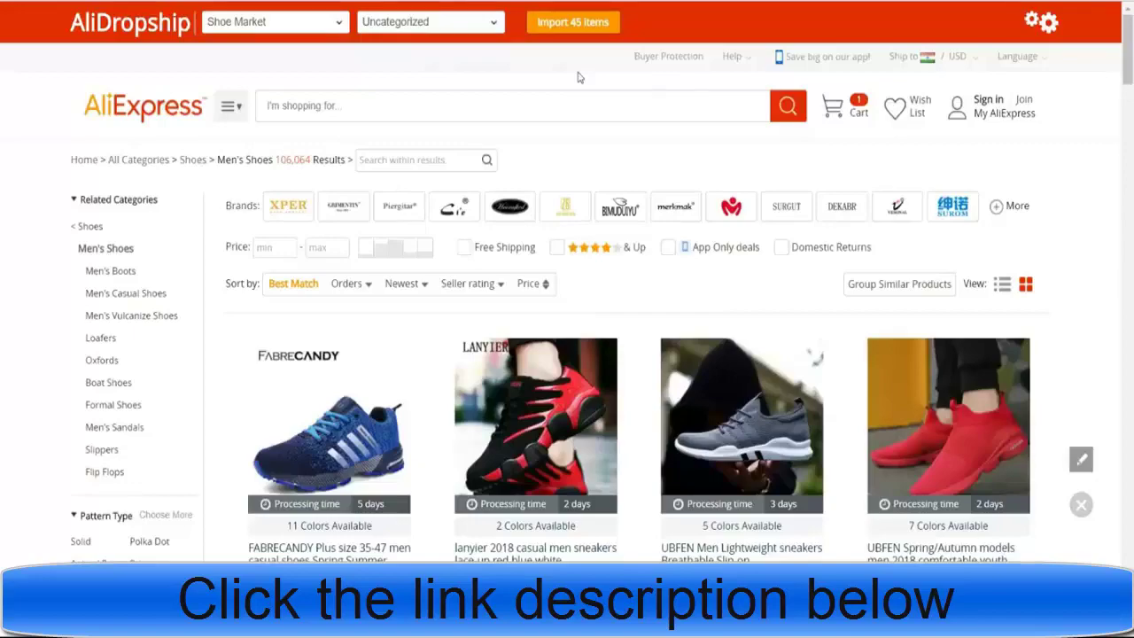
scroll(1068, 248, "down", 5)
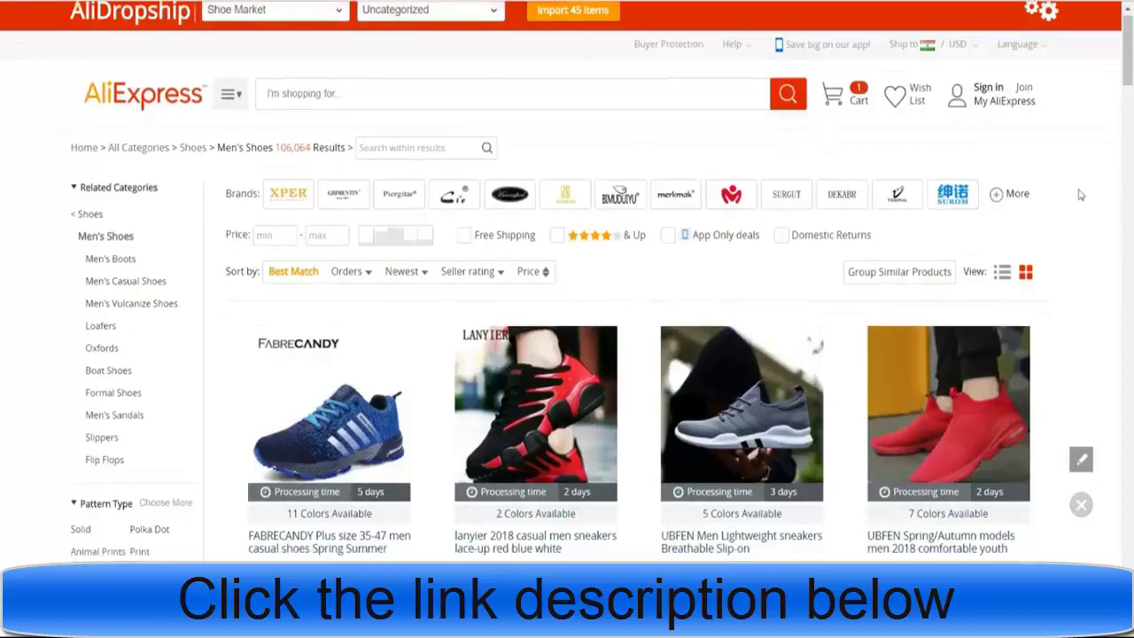
scroll(1073, 252, "up", 5)
scroll(1073, 252, "down", 3)
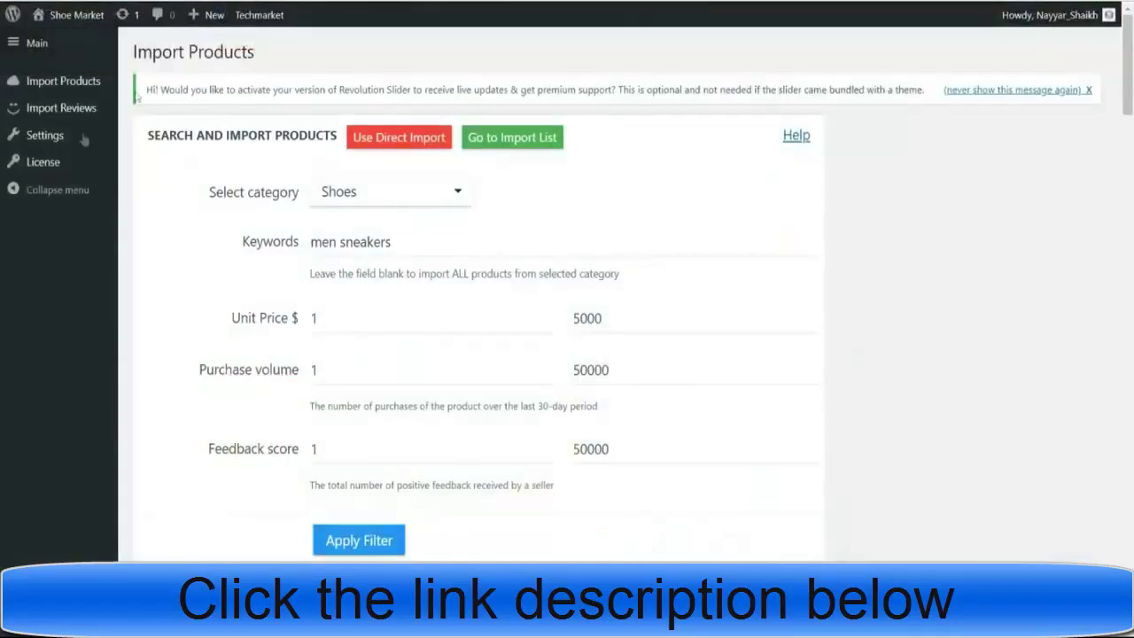
- Go to Products > Categories in the WordPress admin, which lists only Uncategorized
left_click(27, 51)
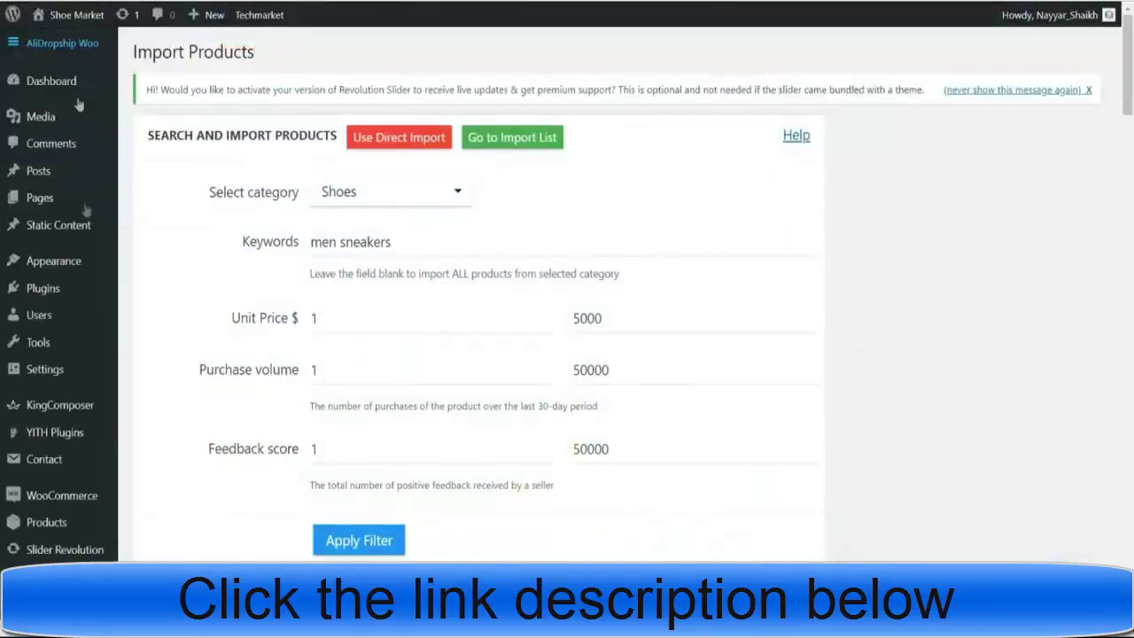
scroll(84, 351, "down", 3)
scroll(85, 351, "up", 3)
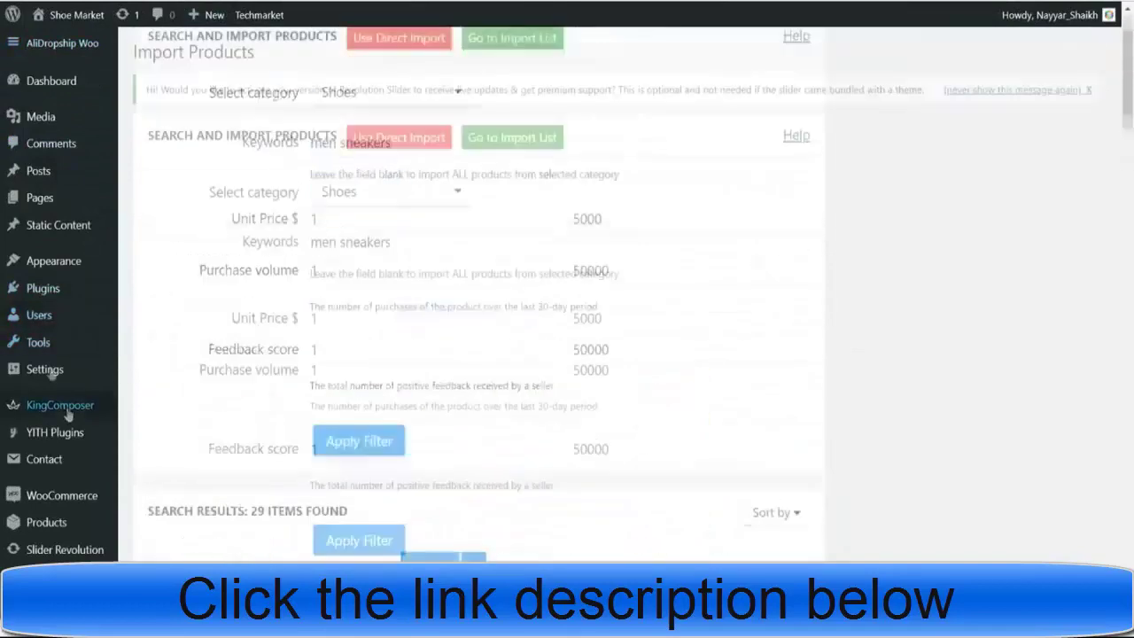
mouse_move(91, 436)
scroll(91, 436, "down", 1)
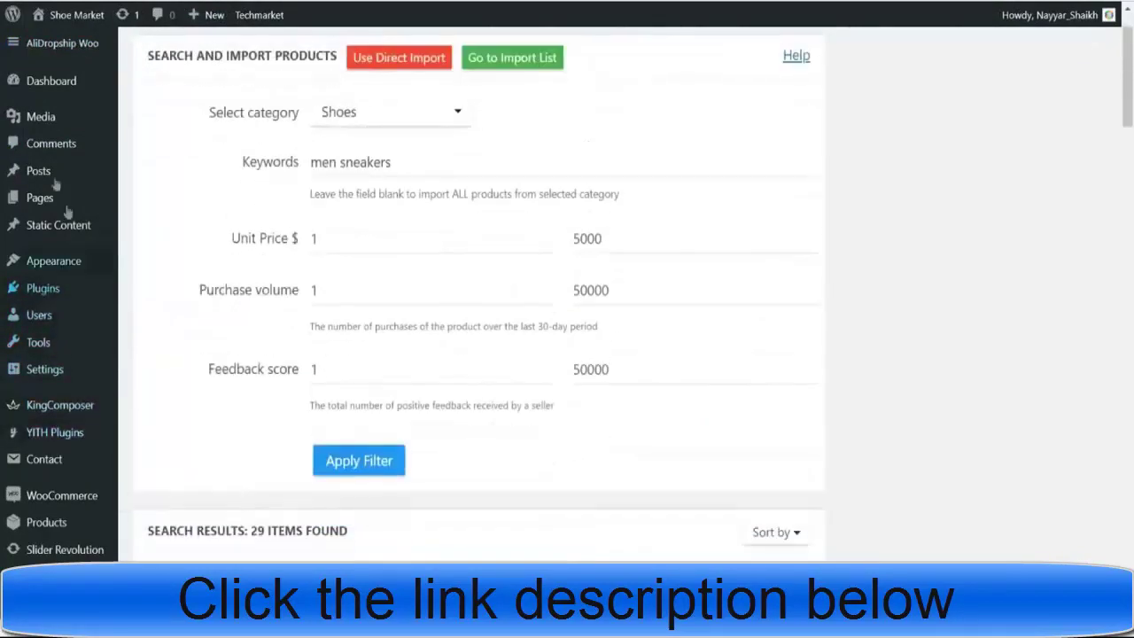
mouse_move(66, 527)
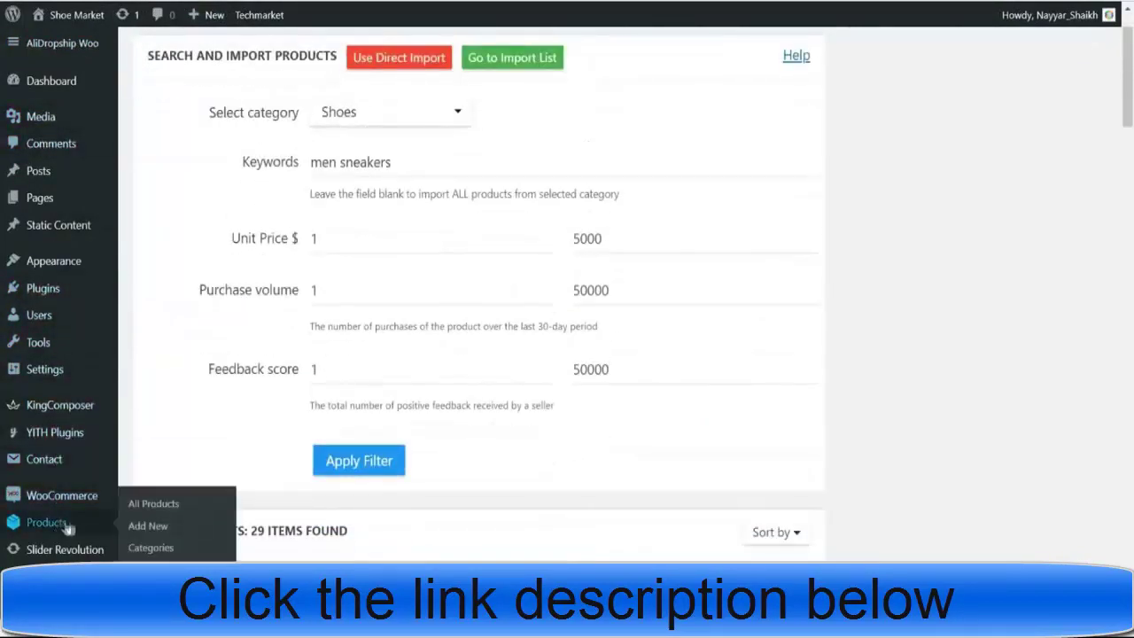
left_click(155, 548)
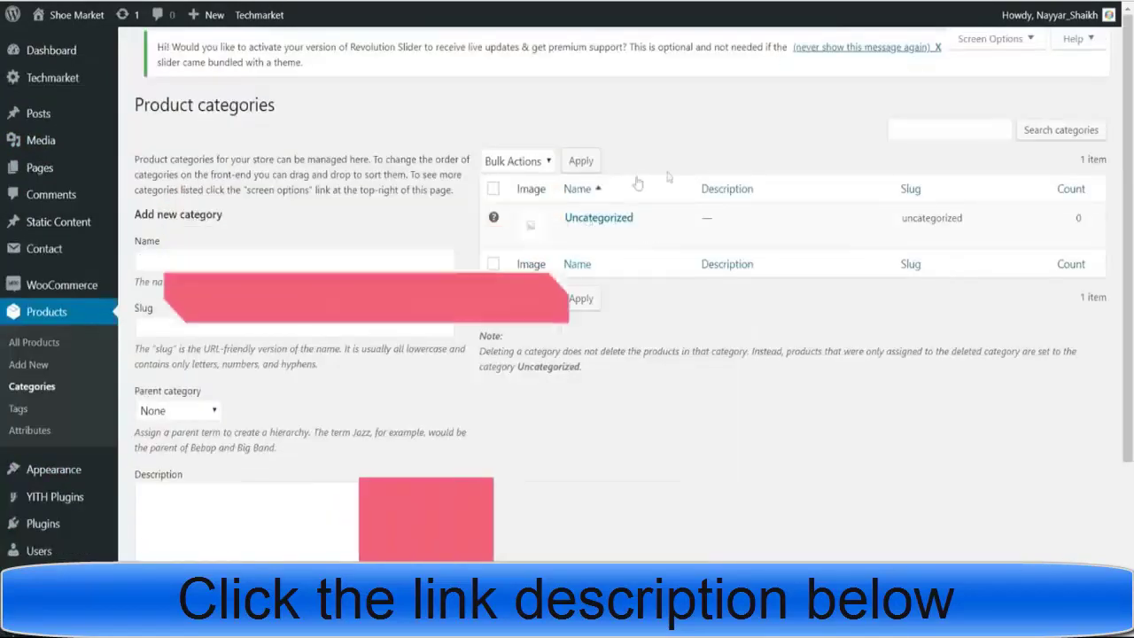
mouse_move(631, 232)
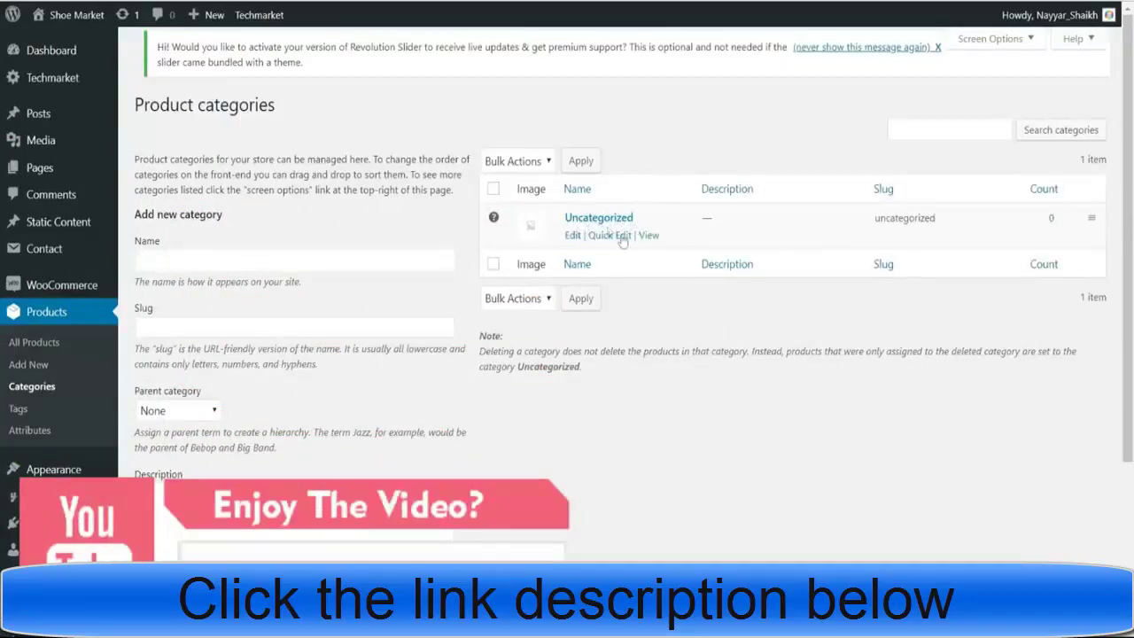
- Rename the Uncategorized category to Upuper and replace its slug with Upuper
left_click(572, 236)
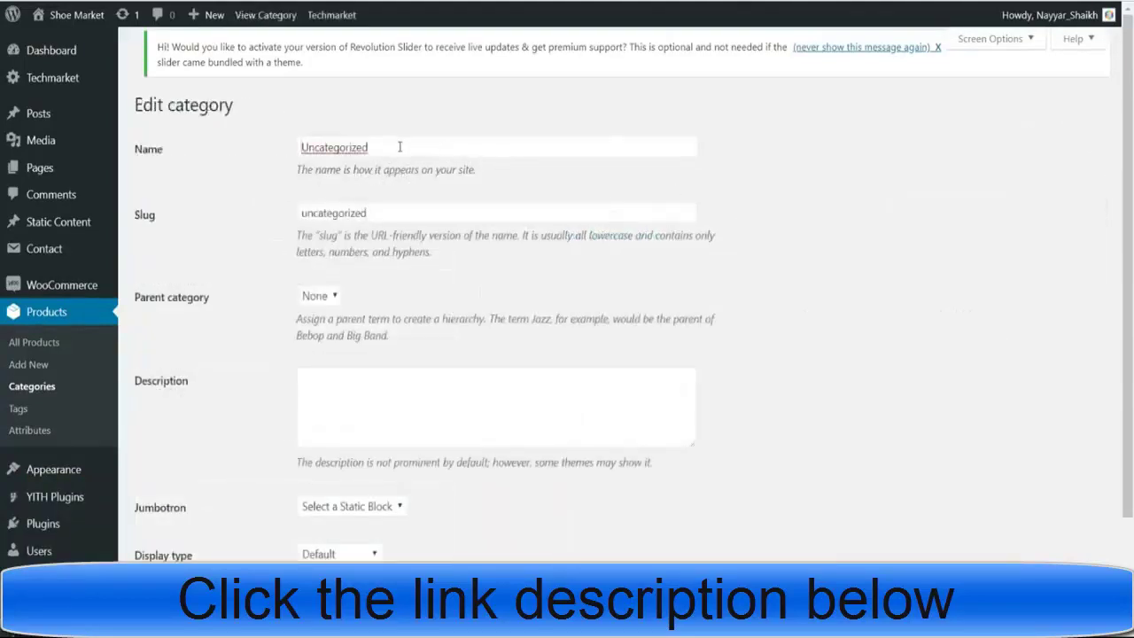
left_click_drag(400, 147, 270, 140)
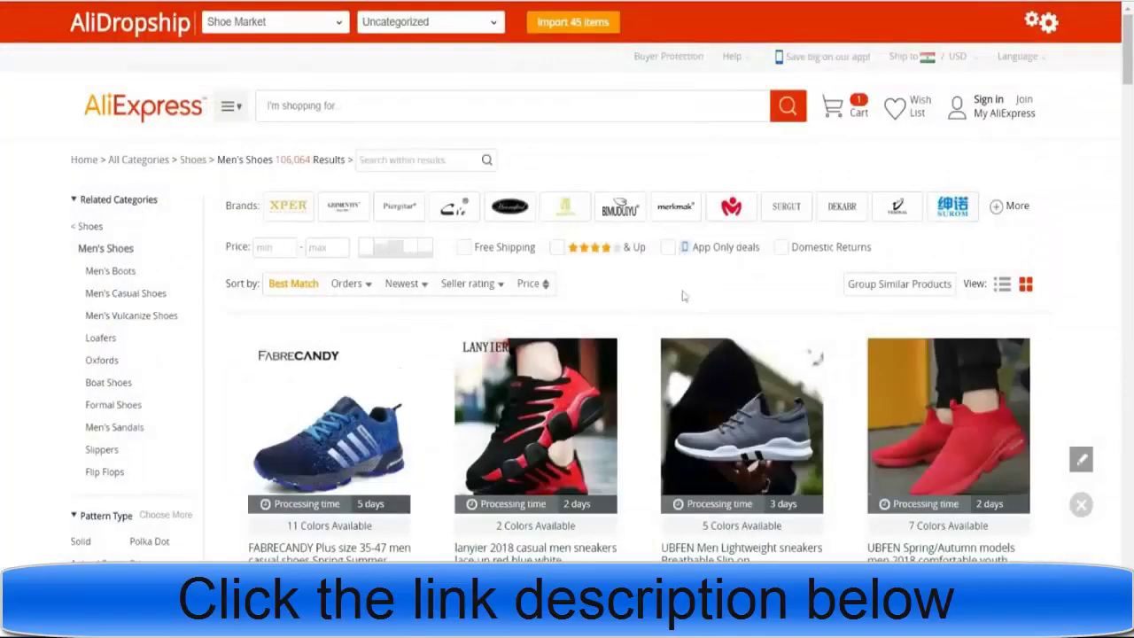
scroll(1056, 232, "down", 5)
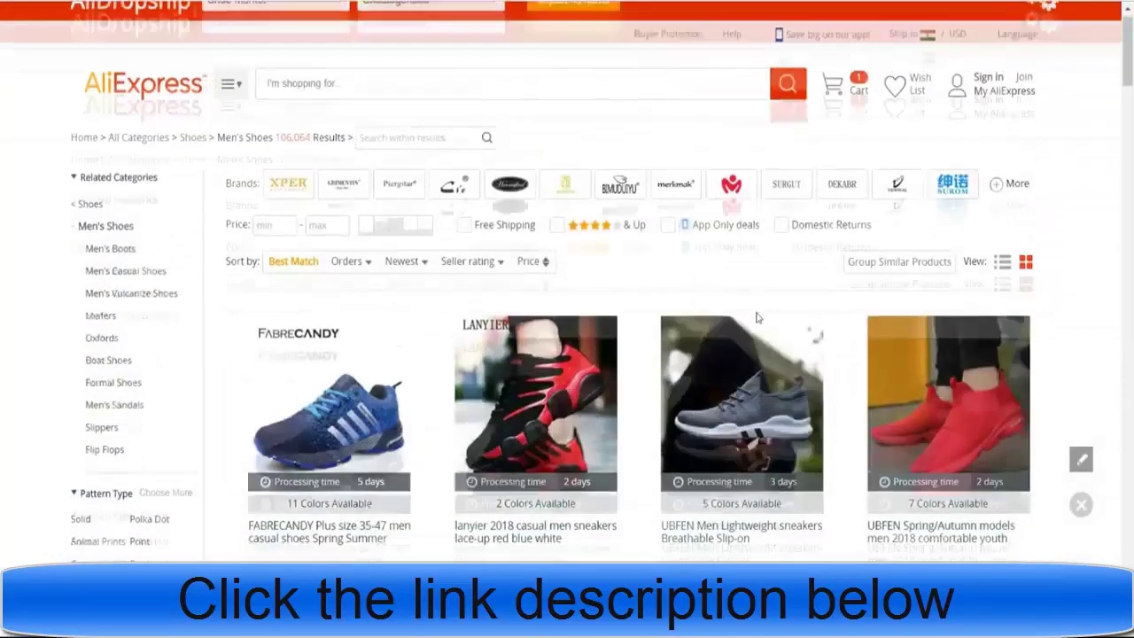
scroll(1056, 232, "down", 4)
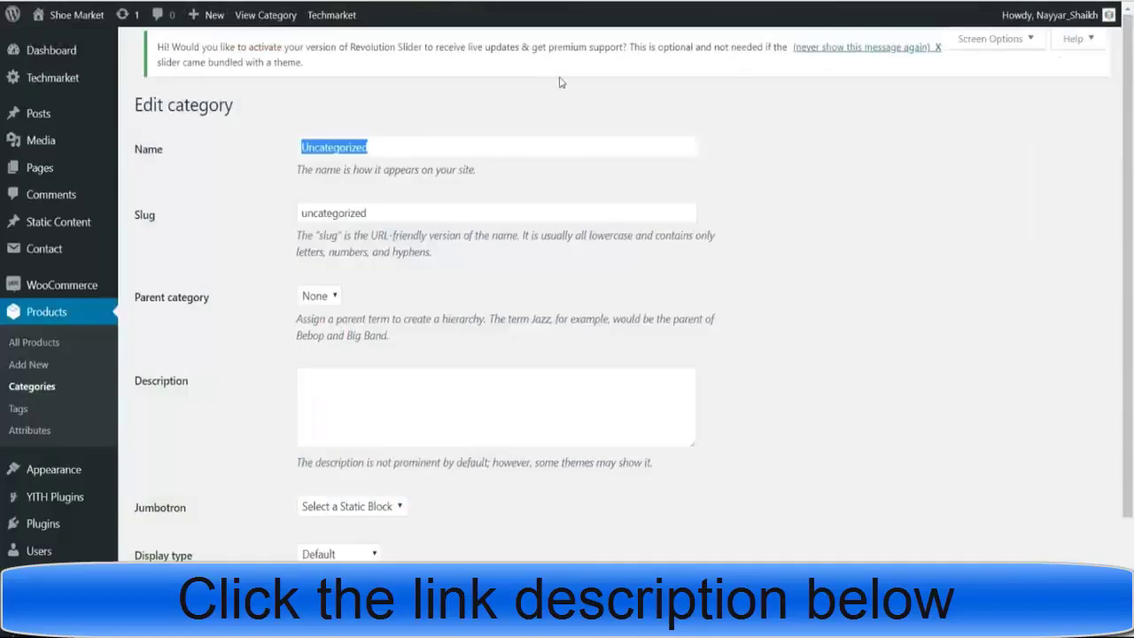
type("Upuper")
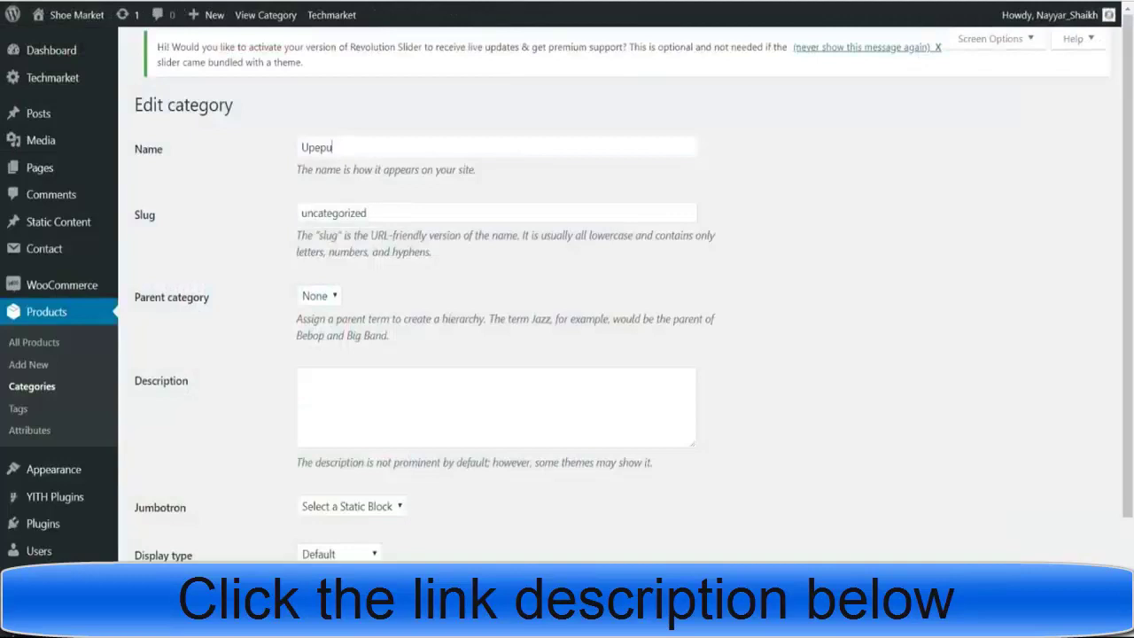
key("ctrl+a")
key("ctrl+c")
left_click_drag(386, 205, 283, 207)
key("ctrl+v")
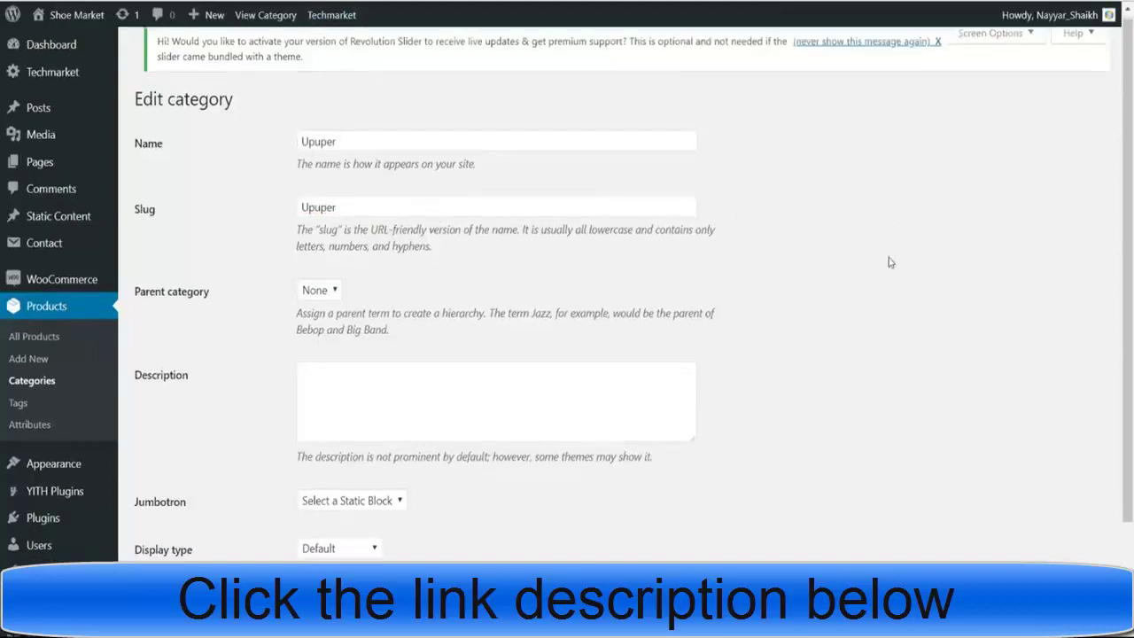
scroll(888, 260, "down", 2)
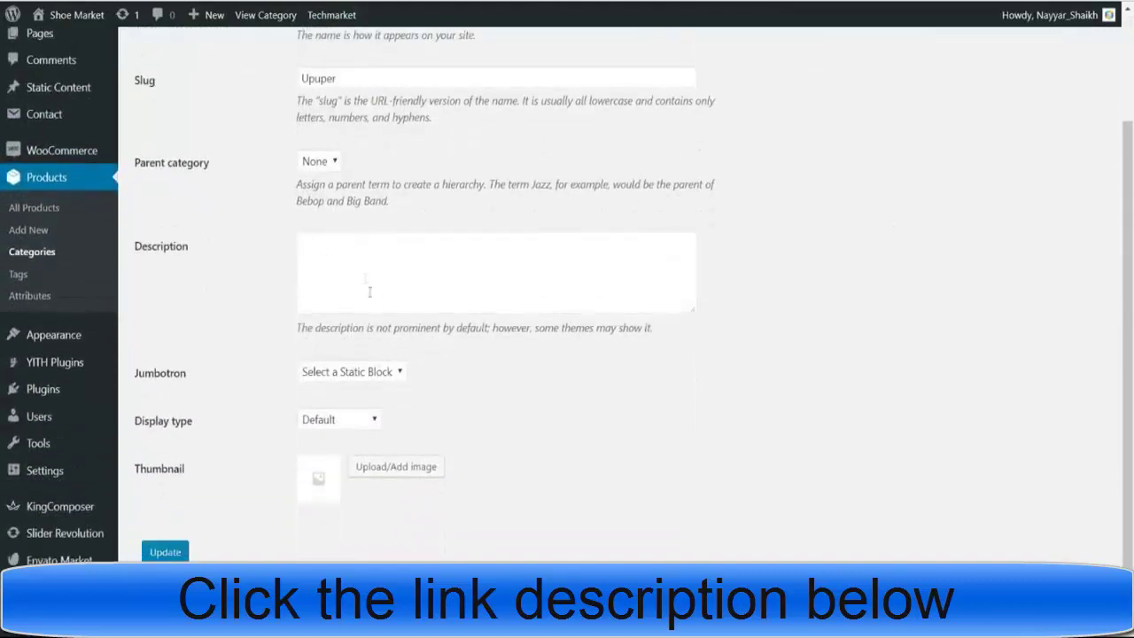
- Leave the Upuper description empty and keep Display type at Default
left_click(369, 291)
left_click(371, 421)
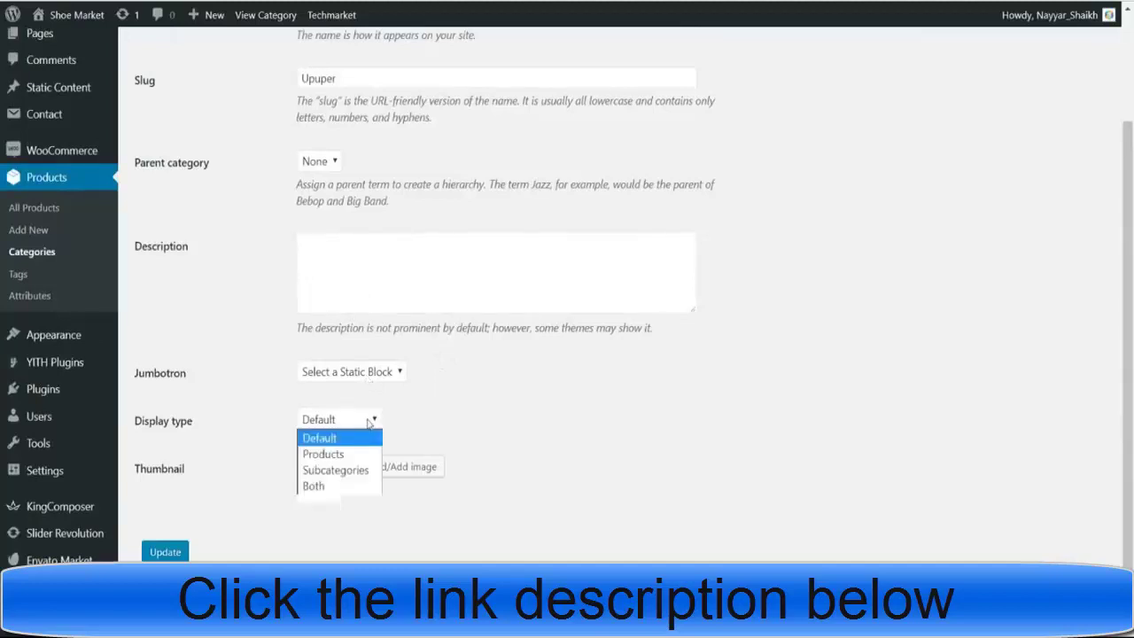
left_click(370, 422)
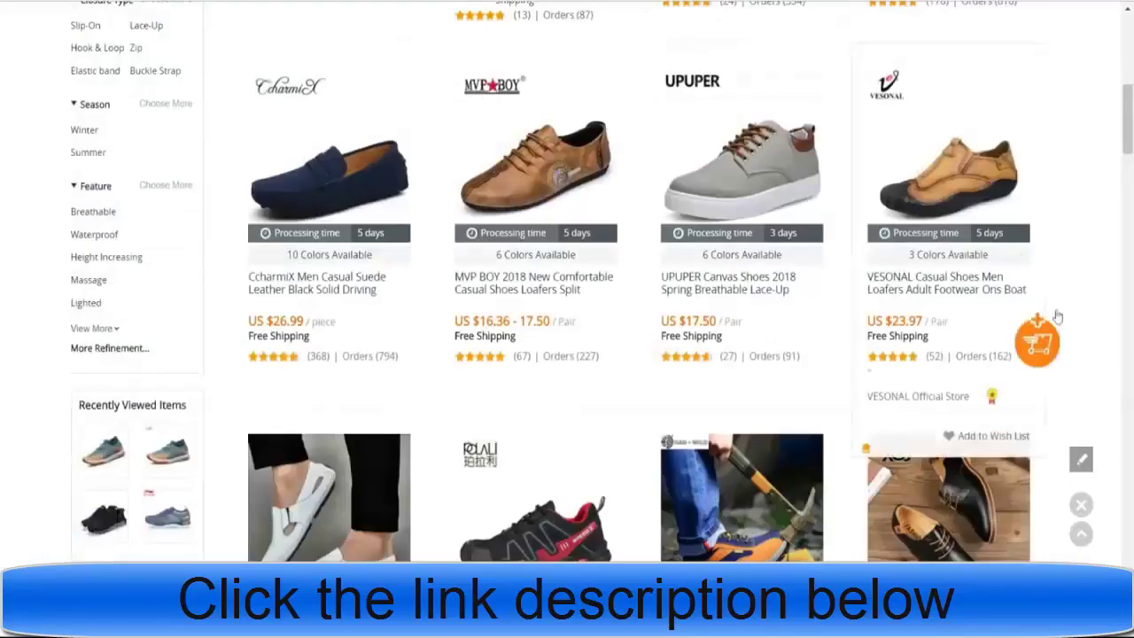
scroll(1104, 380, "down", 10)
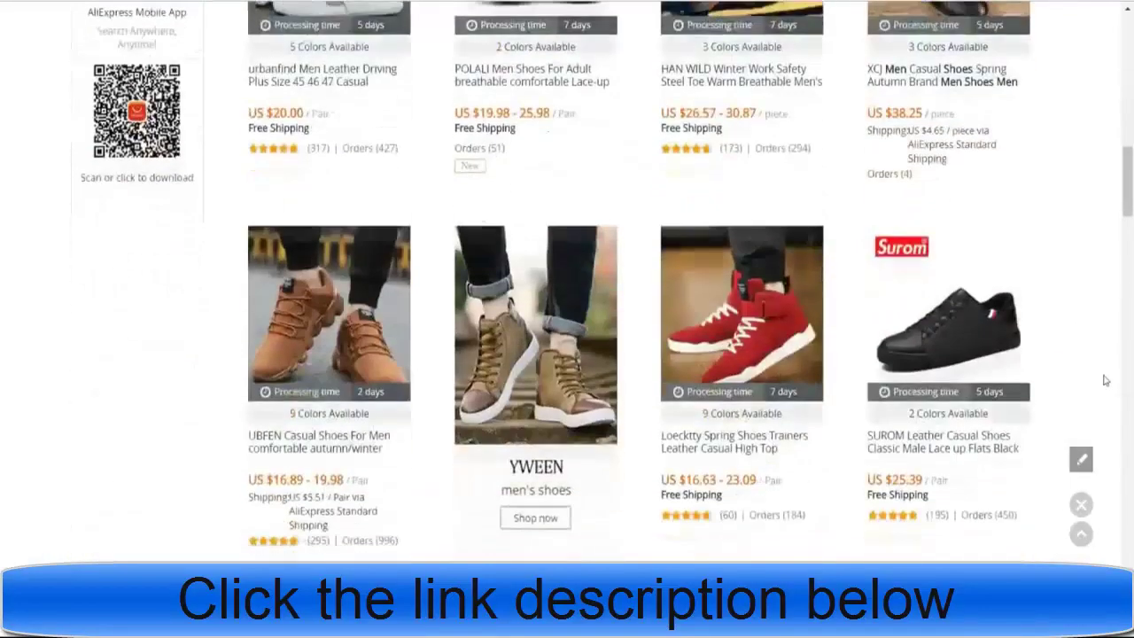
- Search AliExpress for 'men sneakers' using the suggestion from 'men sneak'
scroll(1104, 380, "down", 3)
scroll(1060, 459, "up", 10)
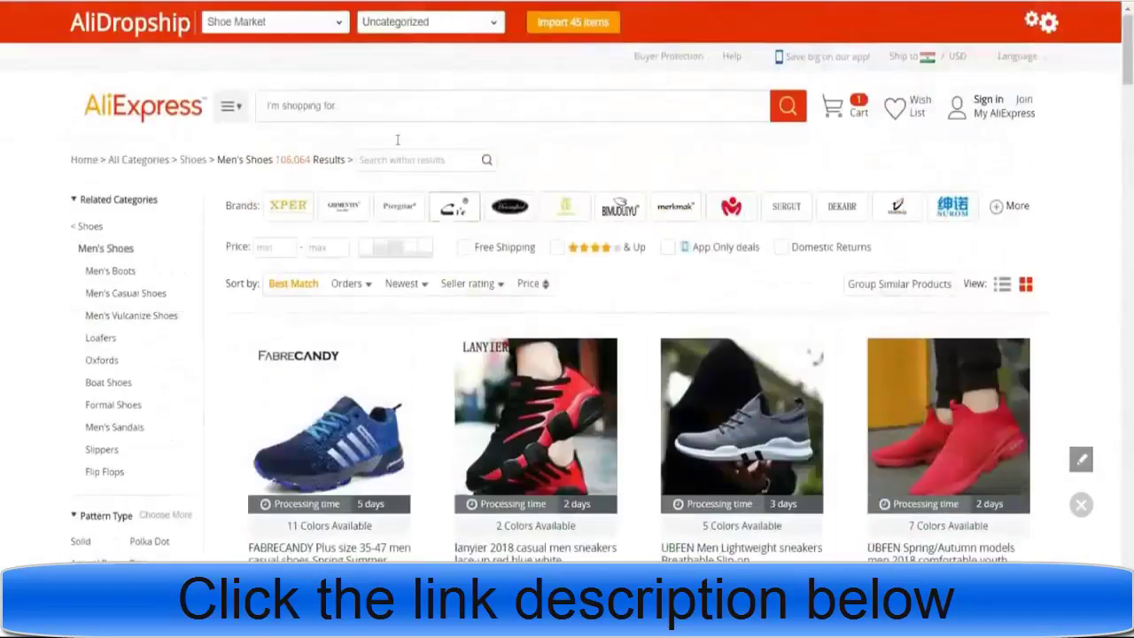
left_click(374, 104)
type("men")
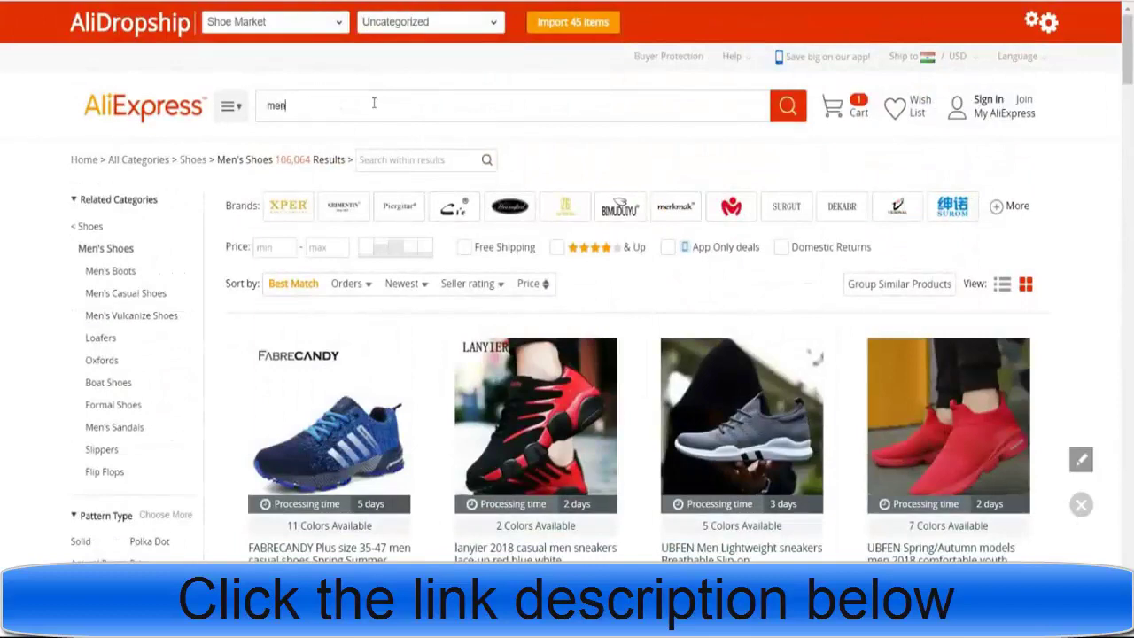
type(" sneak")
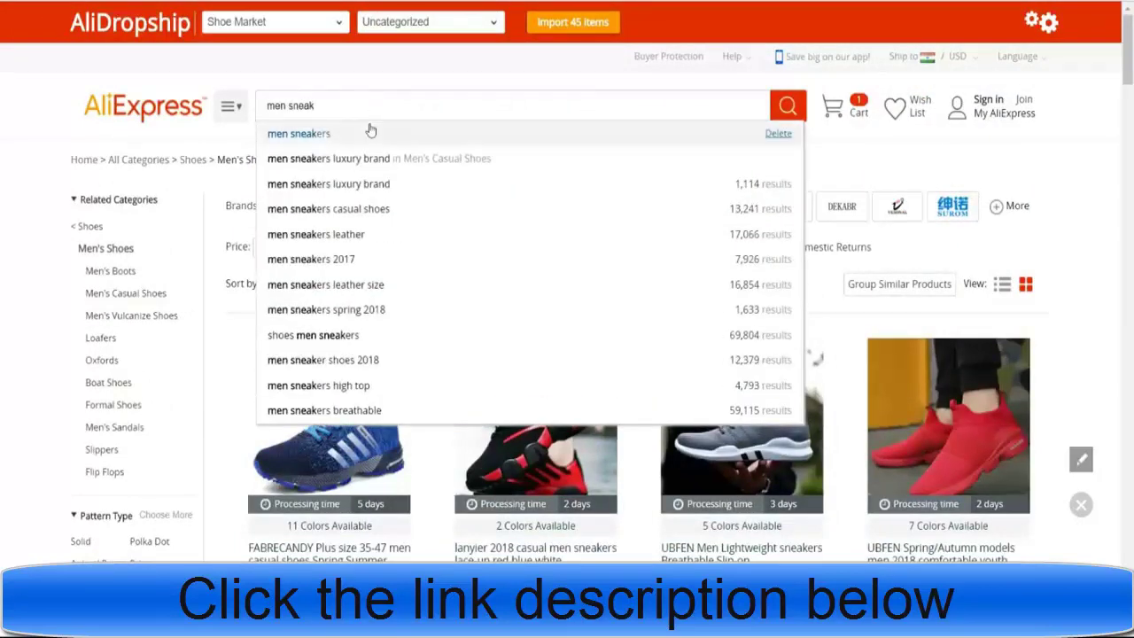
left_click(370, 133)
scroll(370, 133, "down", 2)
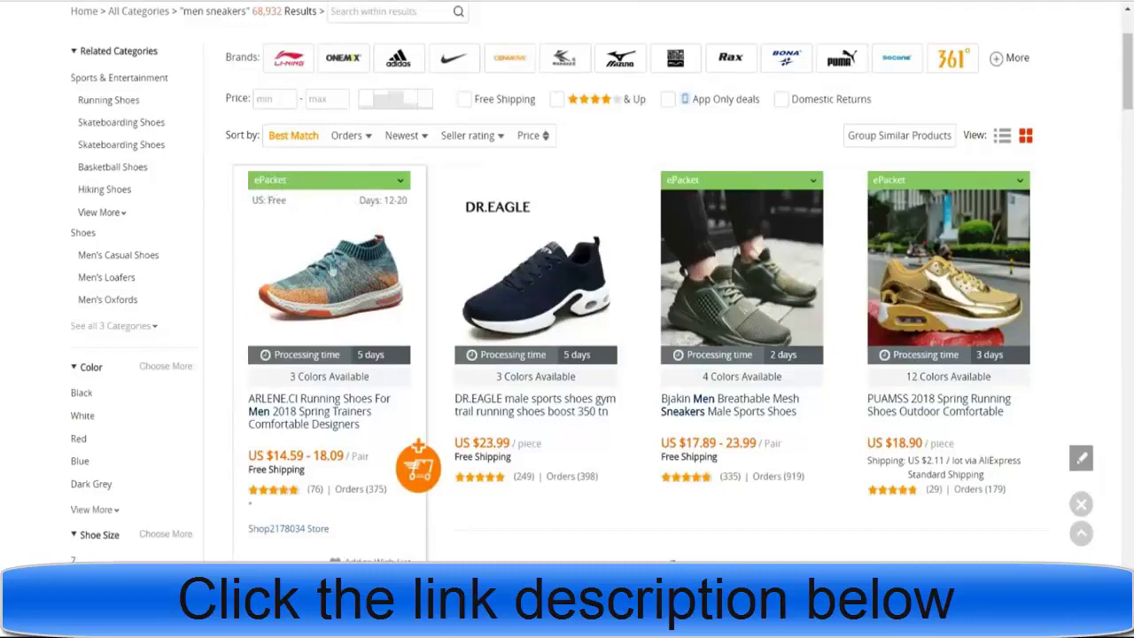
scroll(341, 350, "up", 2)
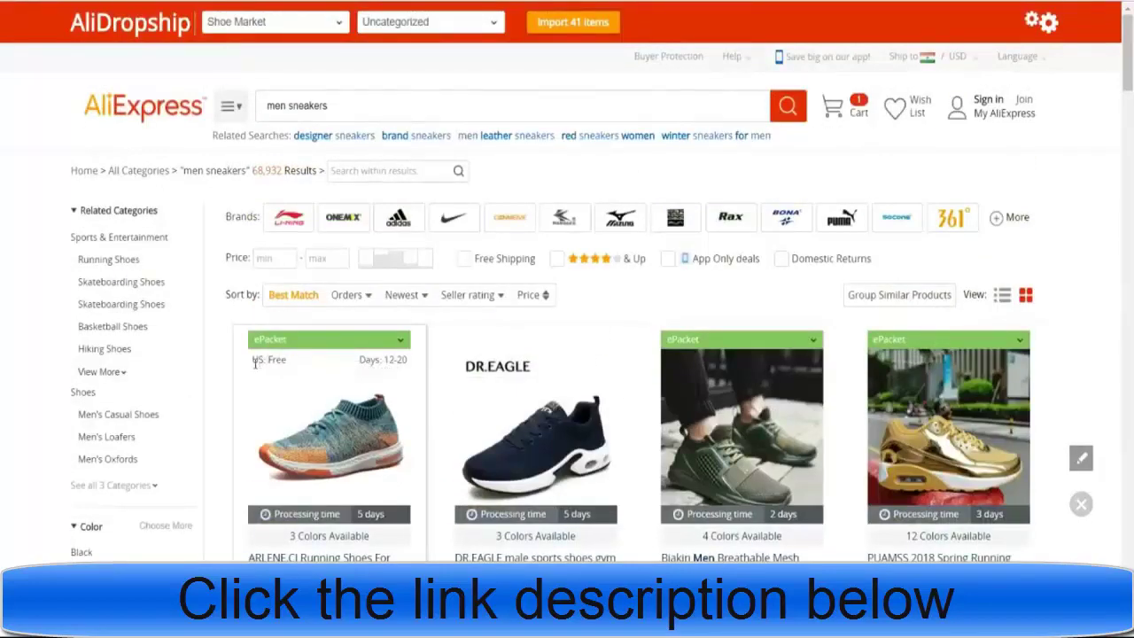
- Highlight the product cards' free US shipping, 12-20 day delivery and ePacket labels
left_click_drag(253, 361, 316, 373)
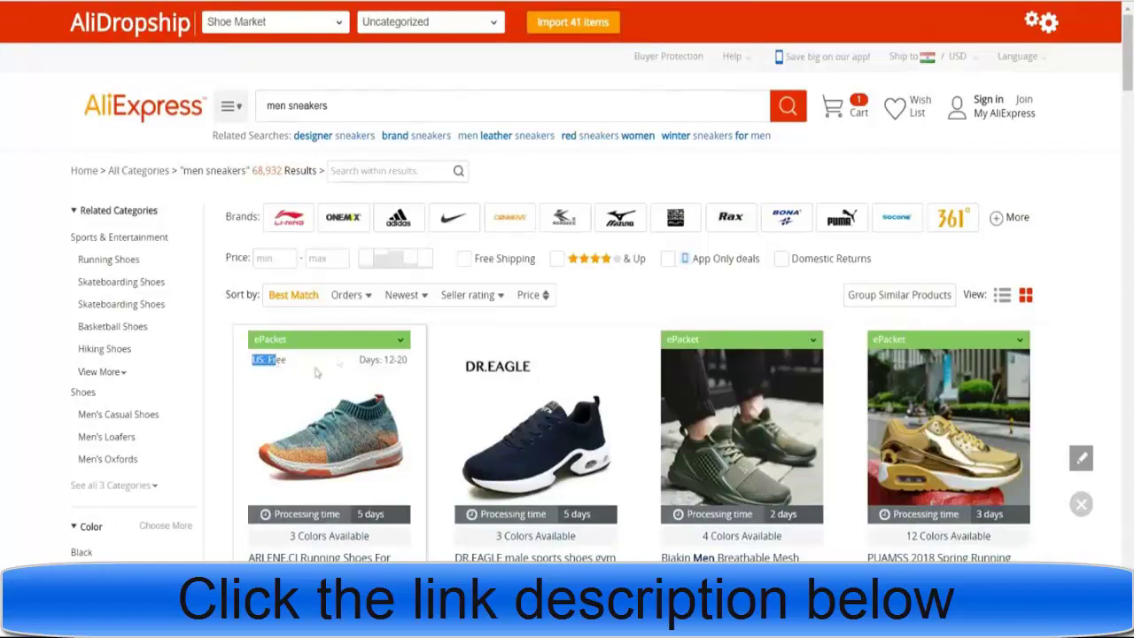
left_click(254, 365)
scroll(343, 436, "down", 1)
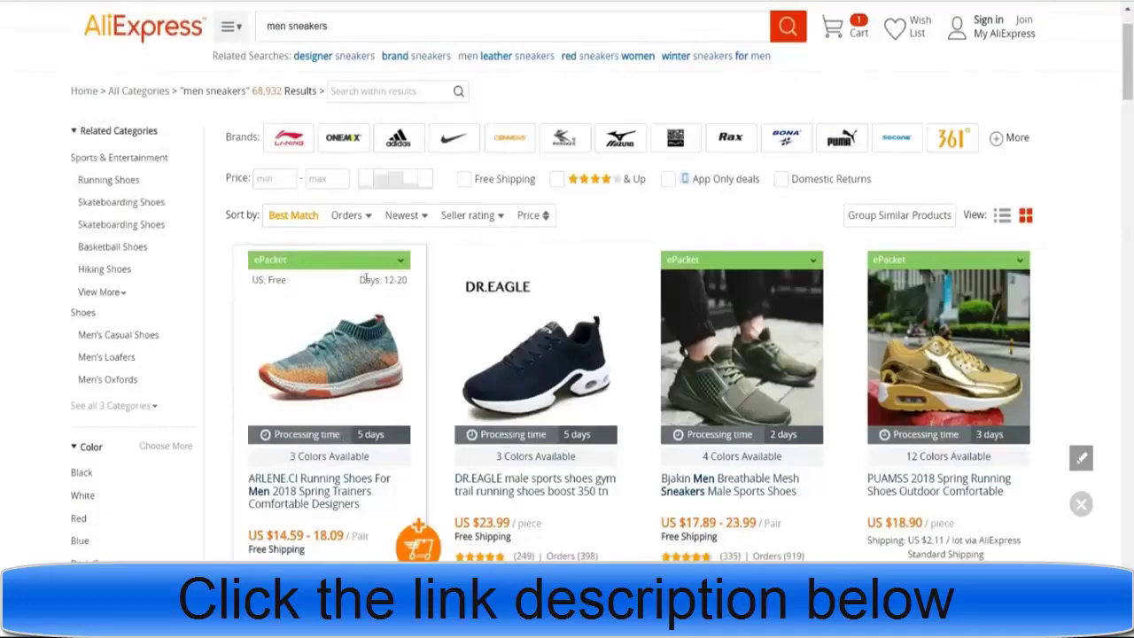
left_click_drag(359, 280, 410, 281)
left_click(400, 280)
left_click_drag(288, 259, 253, 260)
left_click(301, 284)
scroll(886, 318, "down", 2)
scroll(945, 322, "down", 3)
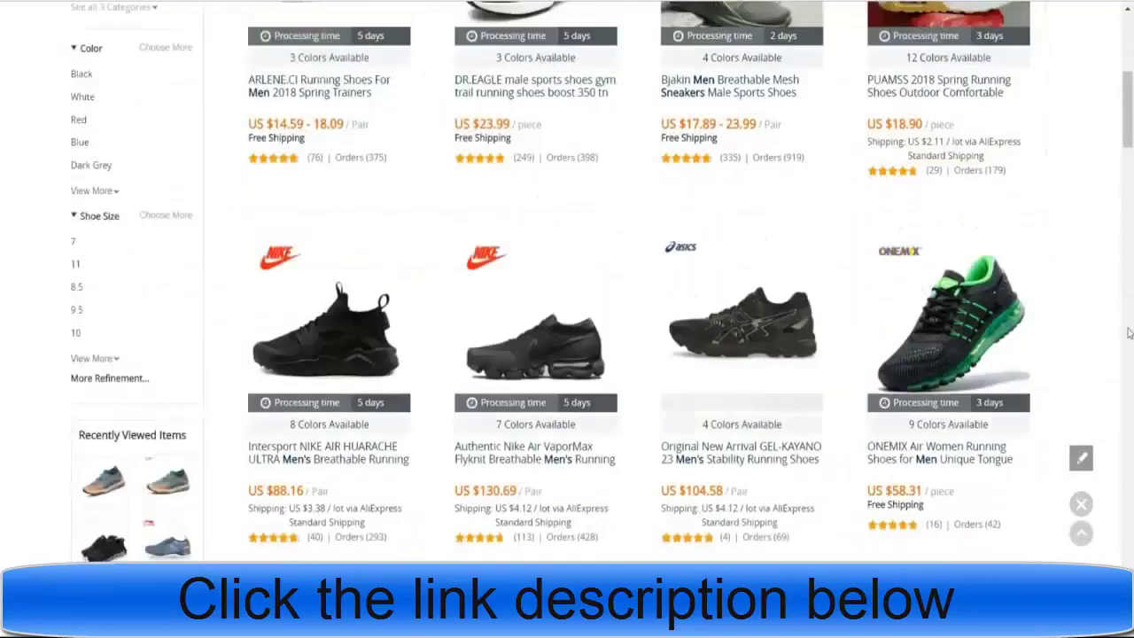
scroll(1128, 327, "up", 2)
scroll(1128, 327, "up", 3)
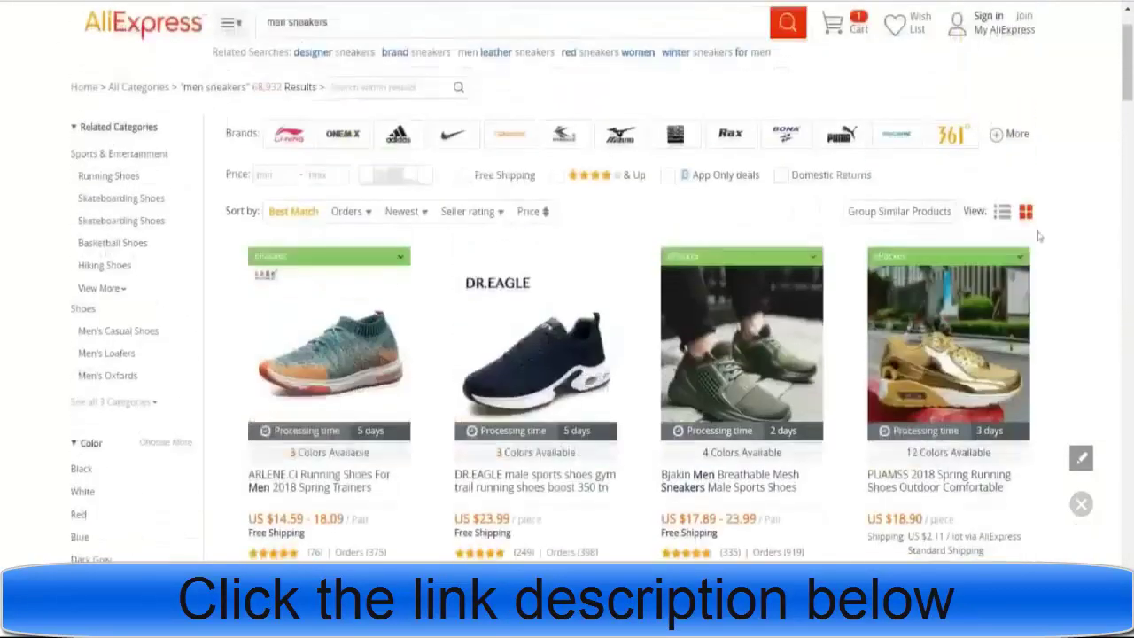
double_click(889, 260)
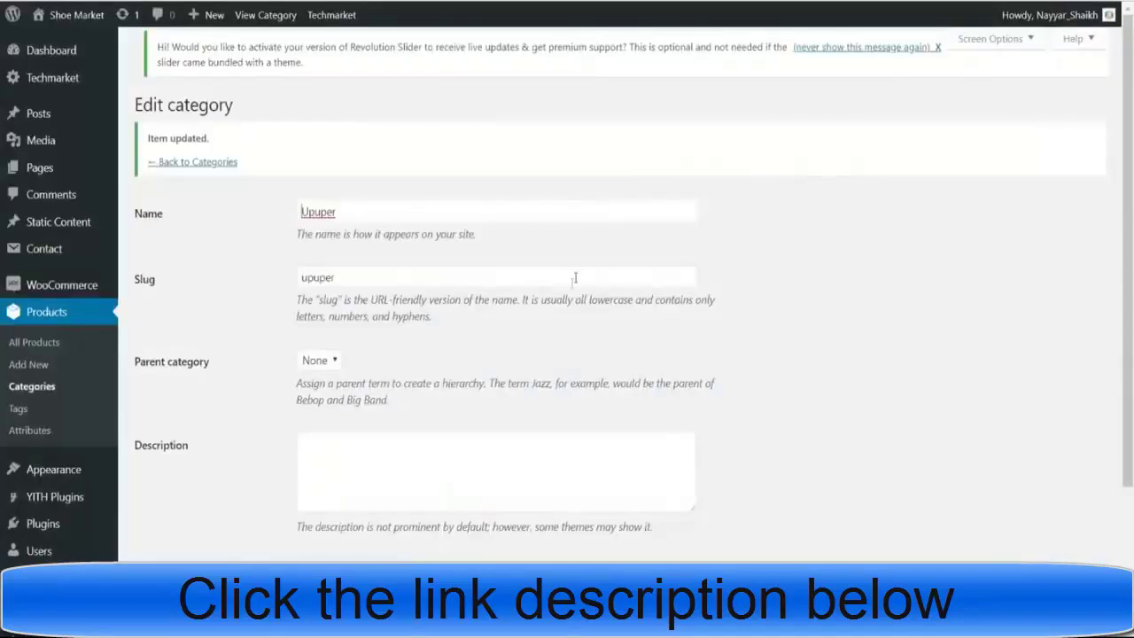
- Add a new product category named Fehem with slug fehem
scroll(575, 278, "down", 2)
scroll(364, 278, "up", 2)
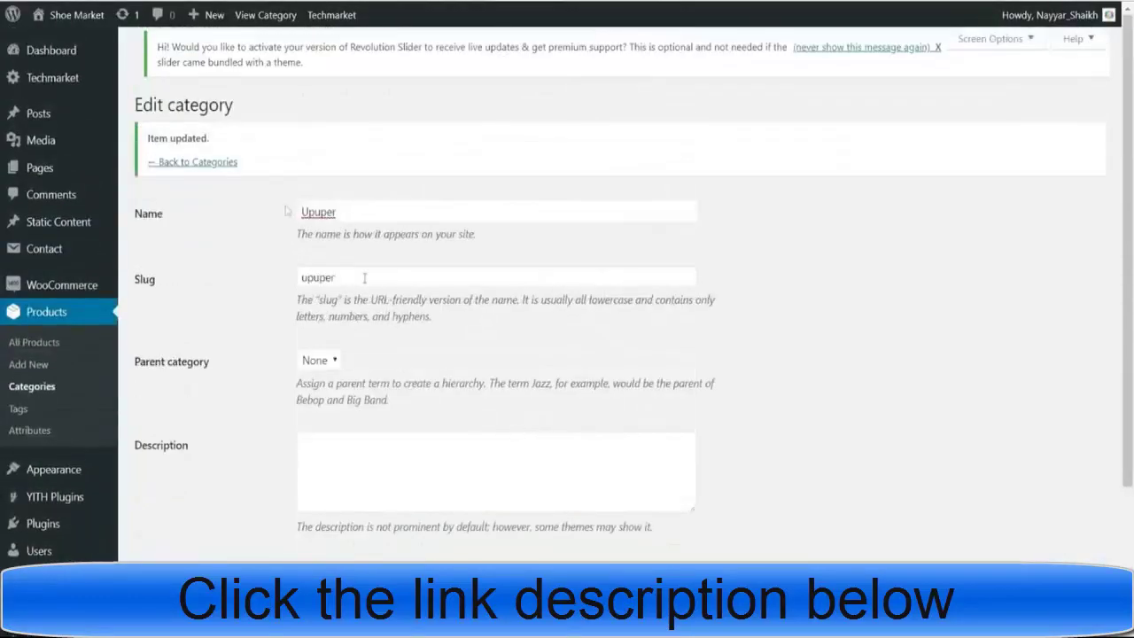
left_click(217, 164)
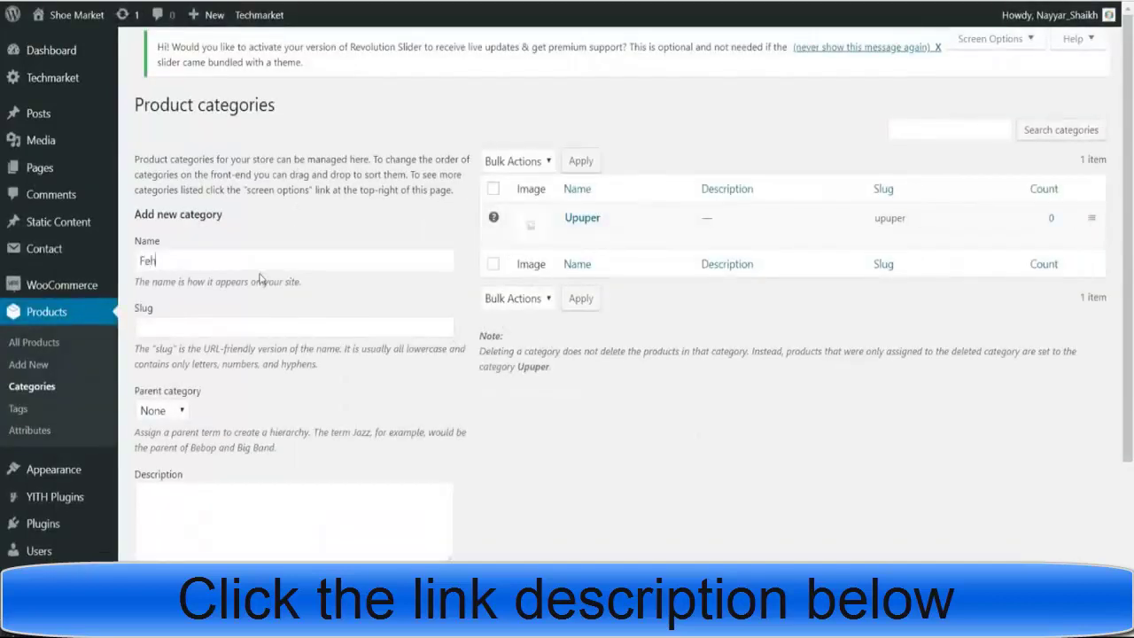
type("Fehem")
left_click(260, 327)
type("fehem")
scroll(260, 399, "down", 4)
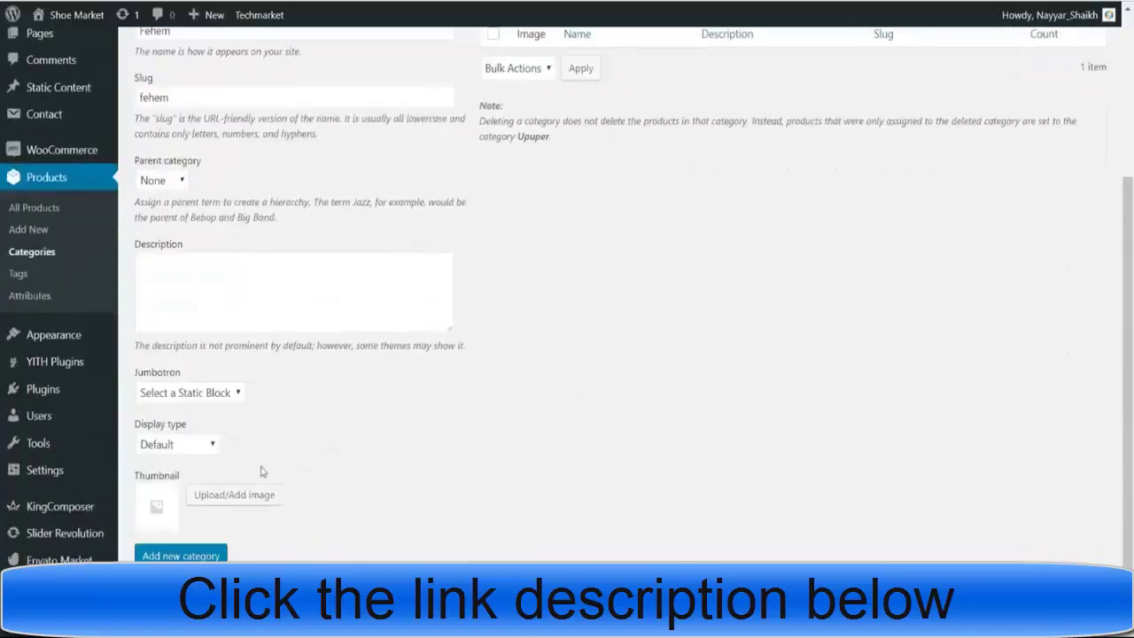
scroll(204, 115, "up", 1)
double_click(204, 114)
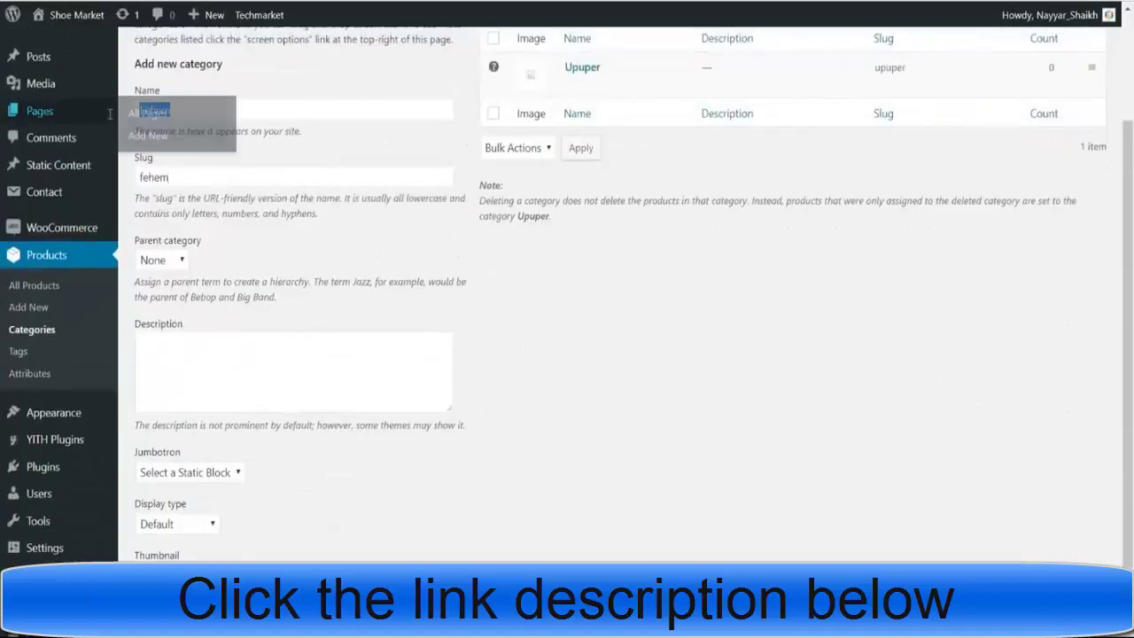
scroll(227, 335, "up", 2)
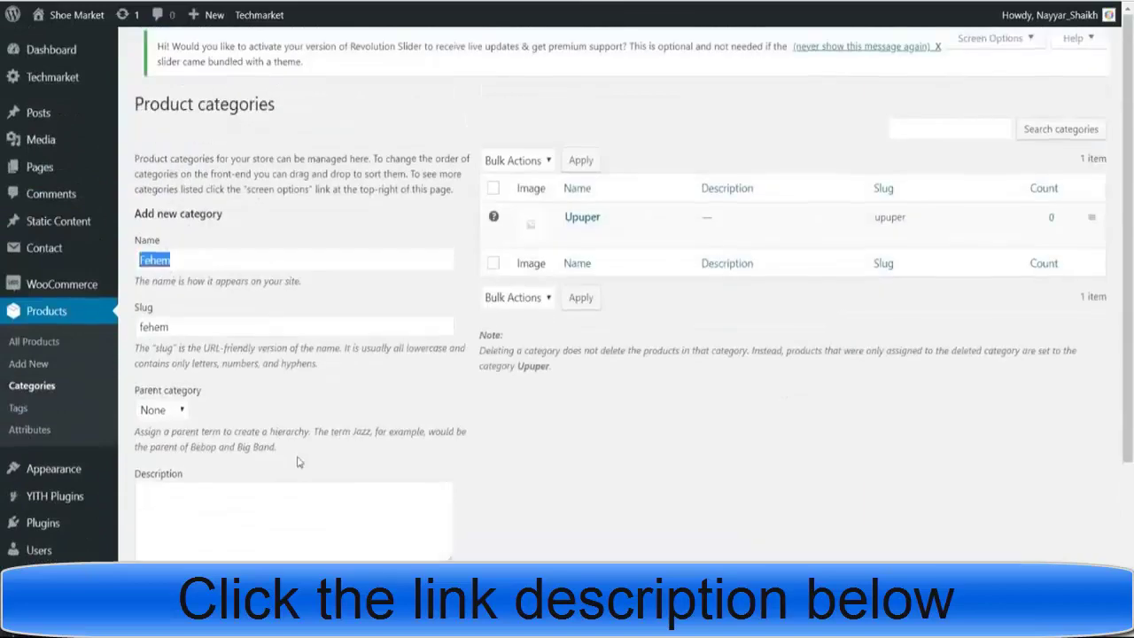
scroll(227, 335, "down", 3)
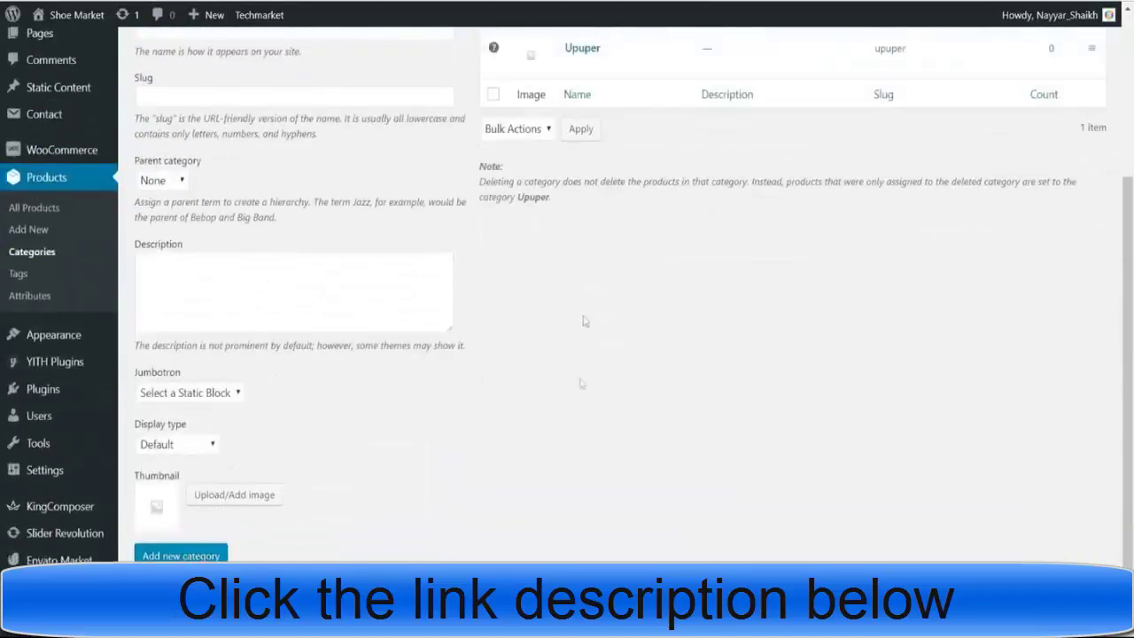
scroll(585, 319, "up", 3)
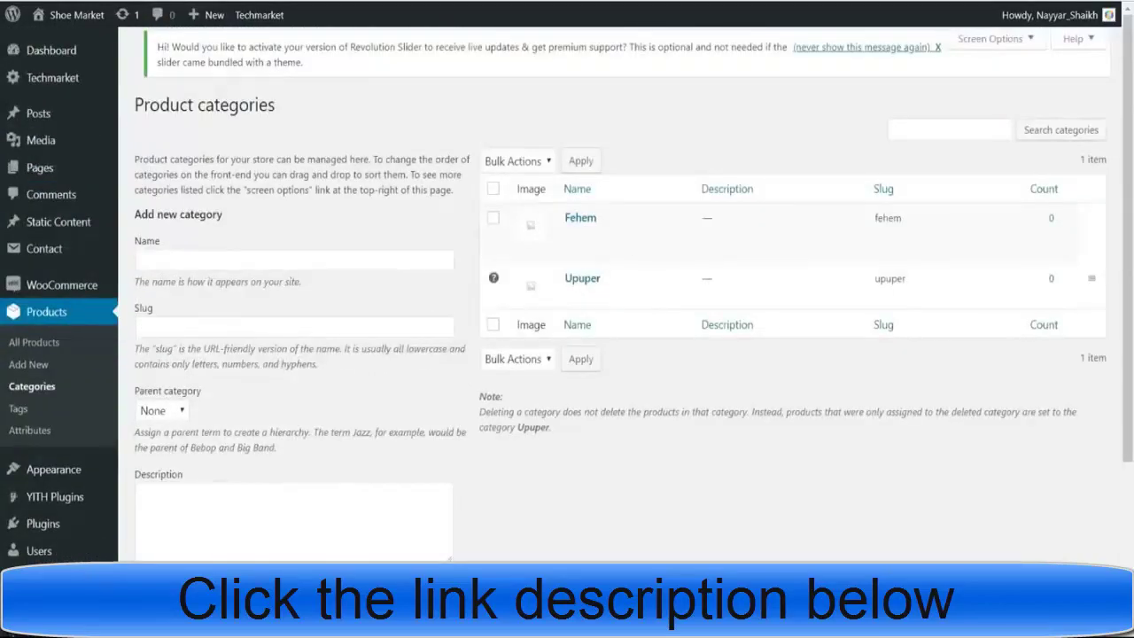
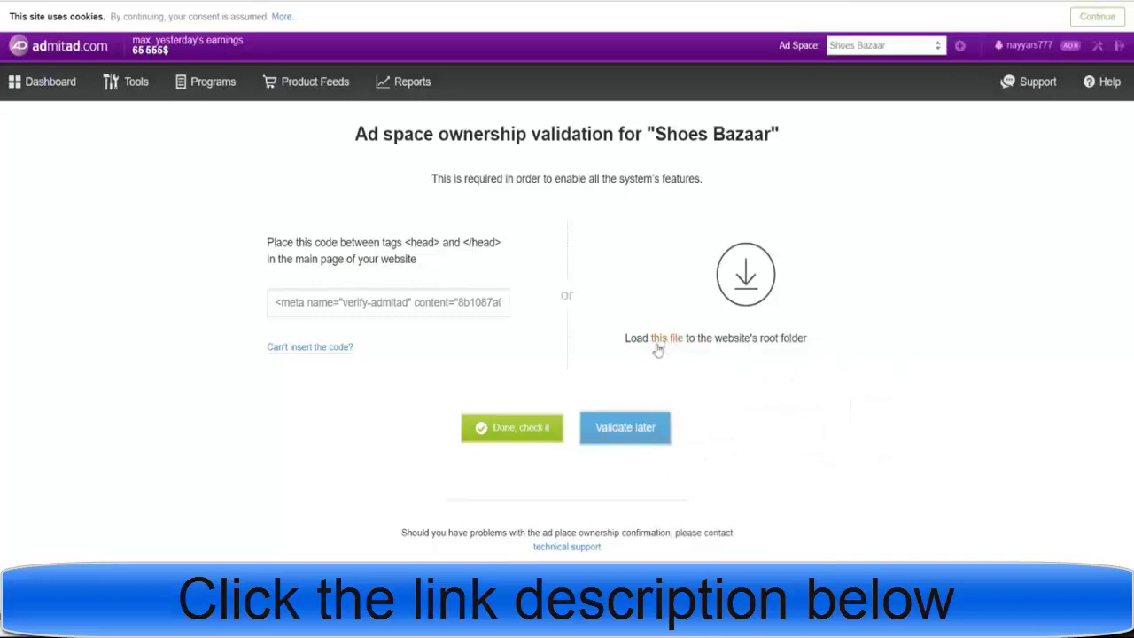
- Save the verify-admitad.txt link to the Desktop, replacing the existing copy
right_click(666, 340)
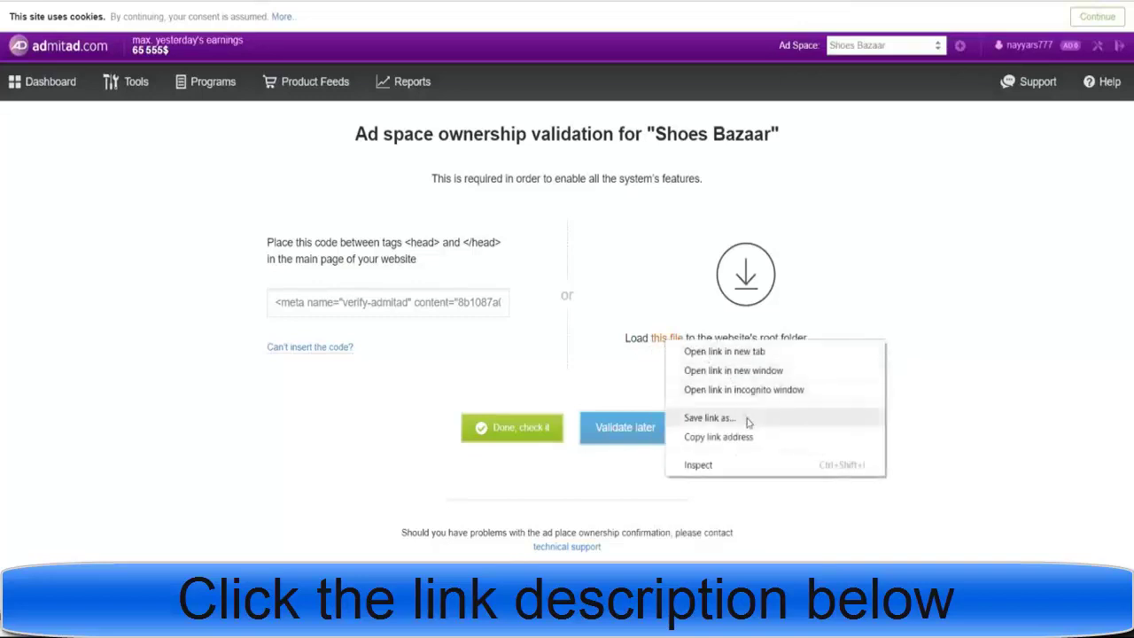
left_click(748, 420)
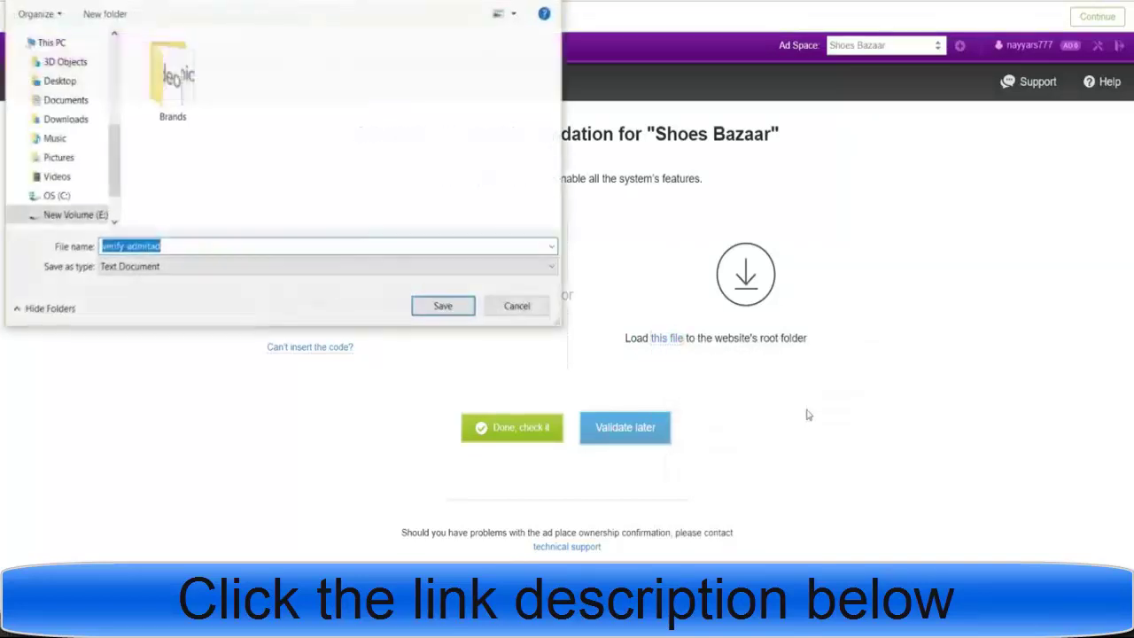
scroll(86, 156, "up", 3)
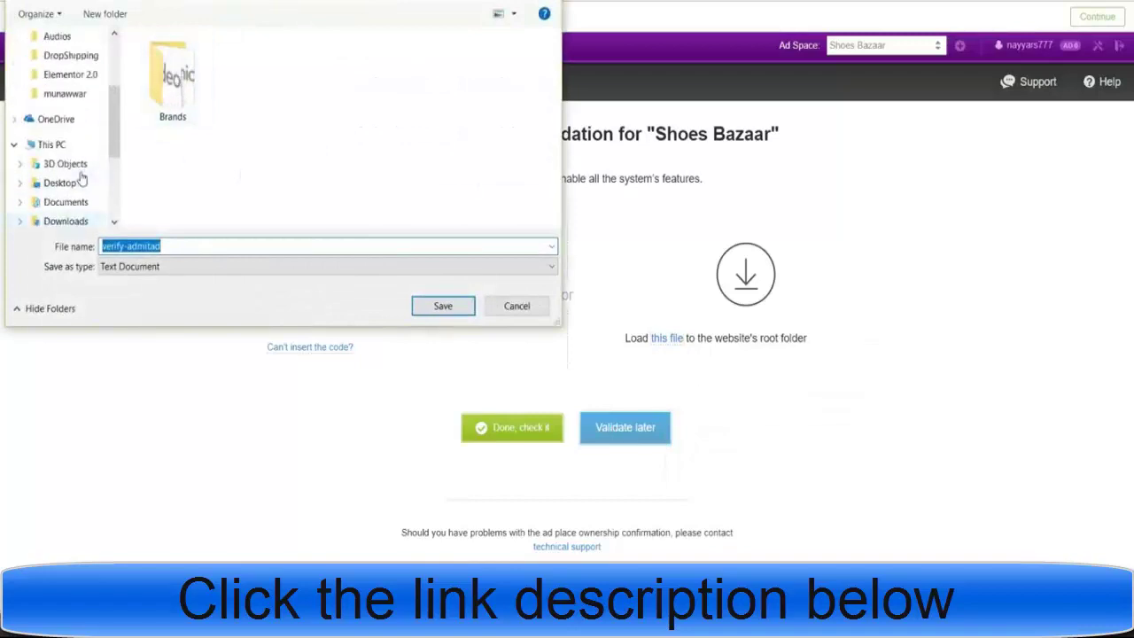
scroll(88, 203, "up", 1)
scroll(93, 213, "down", 1)
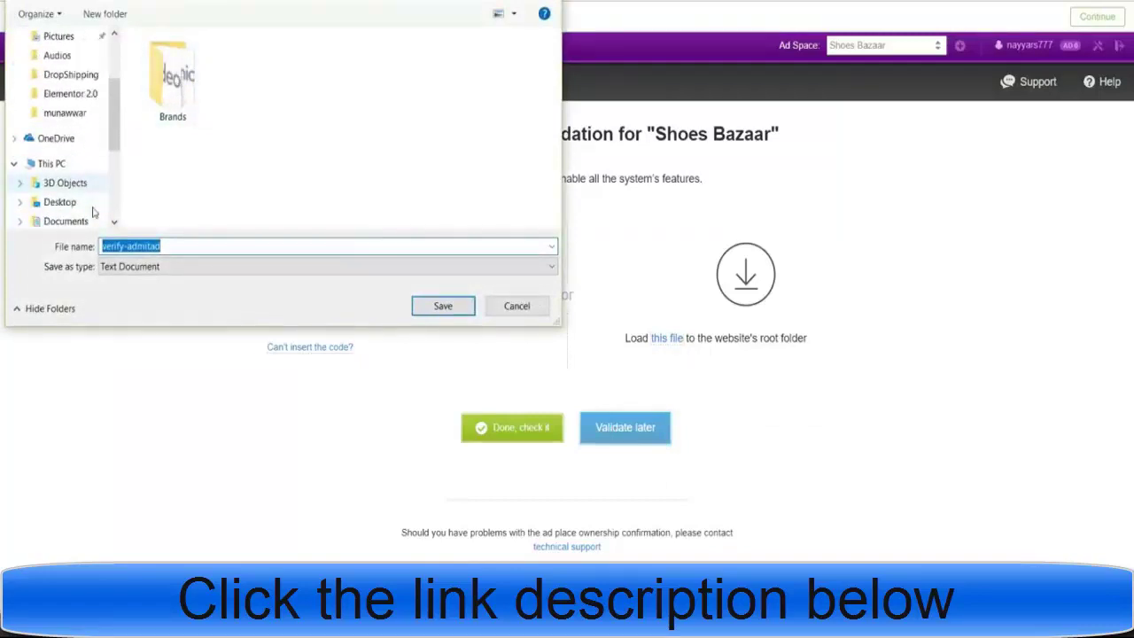
scroll(93, 213, "up", 2)
left_click(76, 68)
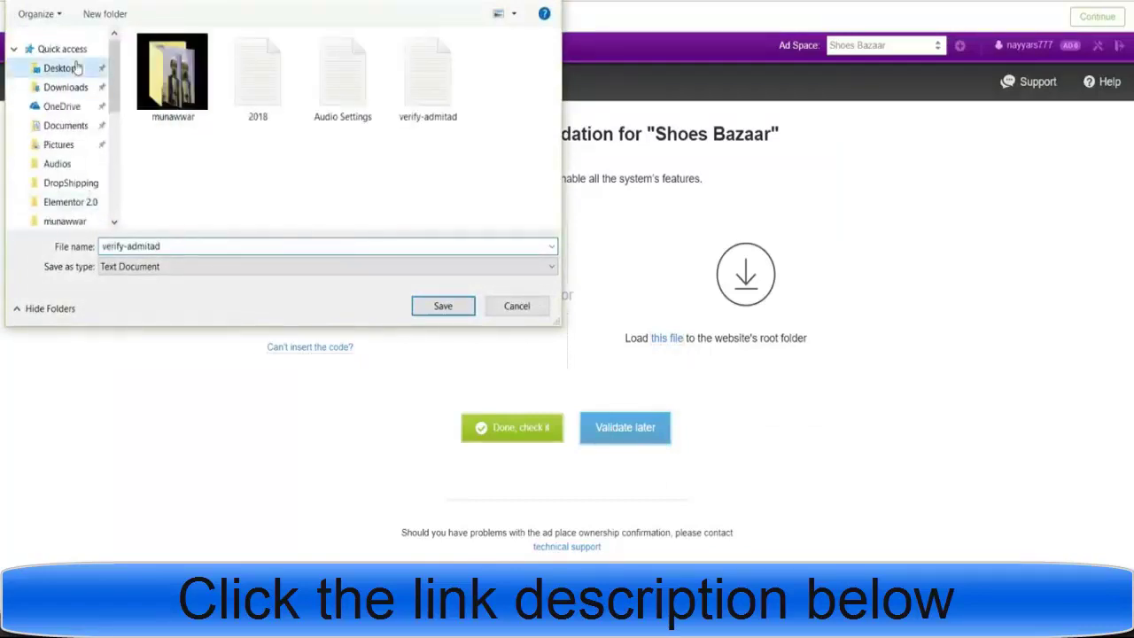
double_click(211, 244)
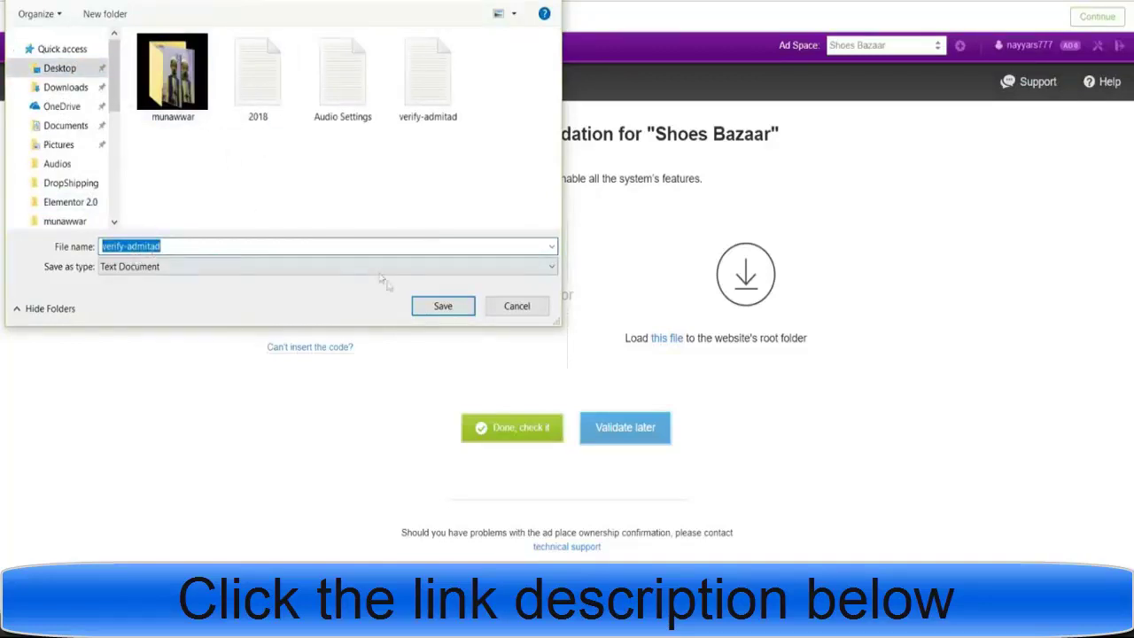
left_click(424, 311)
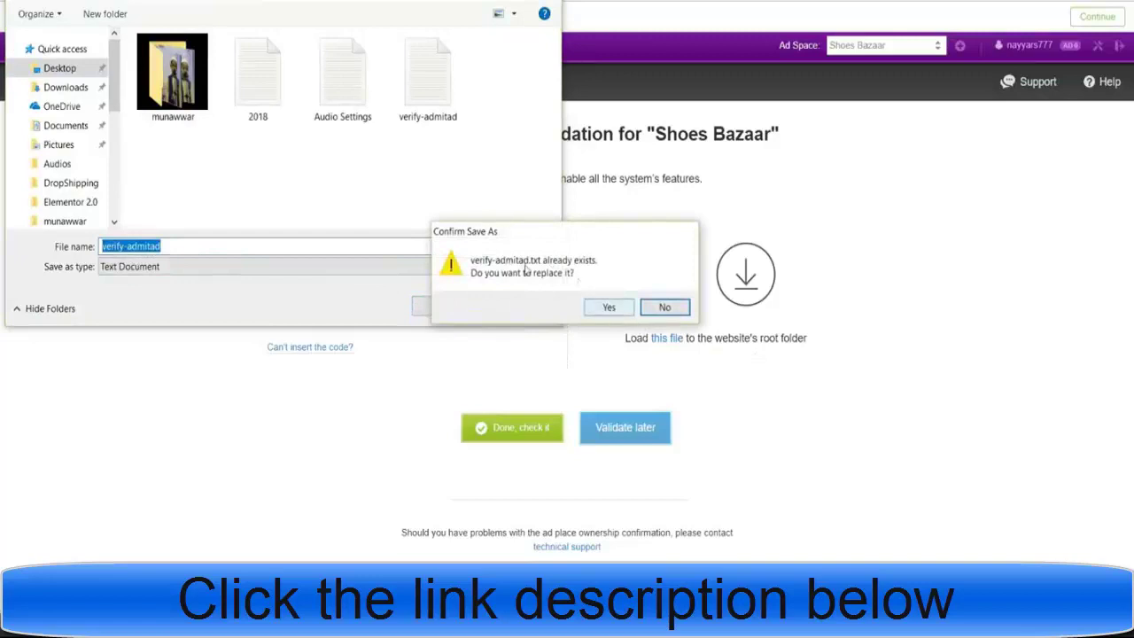
left_click(609, 307)
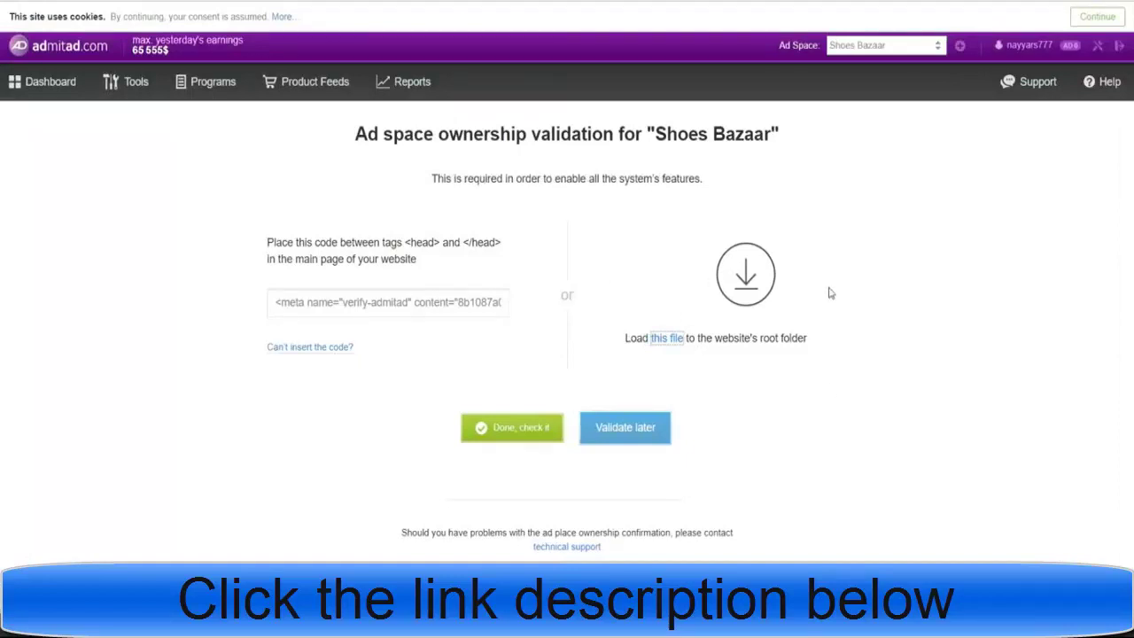
- Launch FileZilla from the Start menu and dismiss its update notice
key("super")
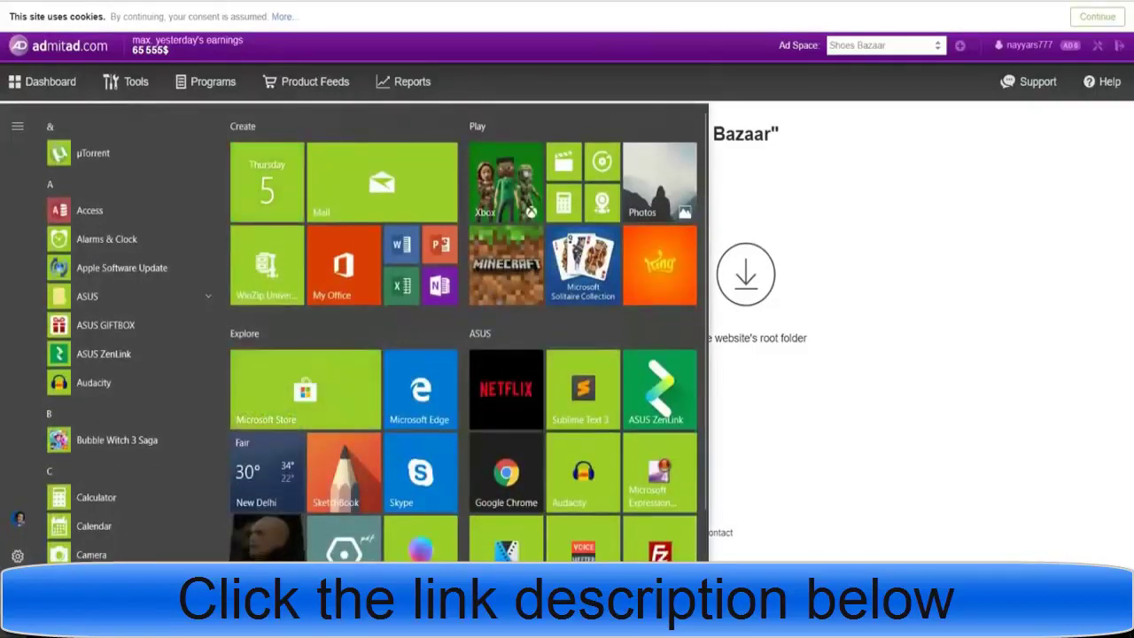
key("super")
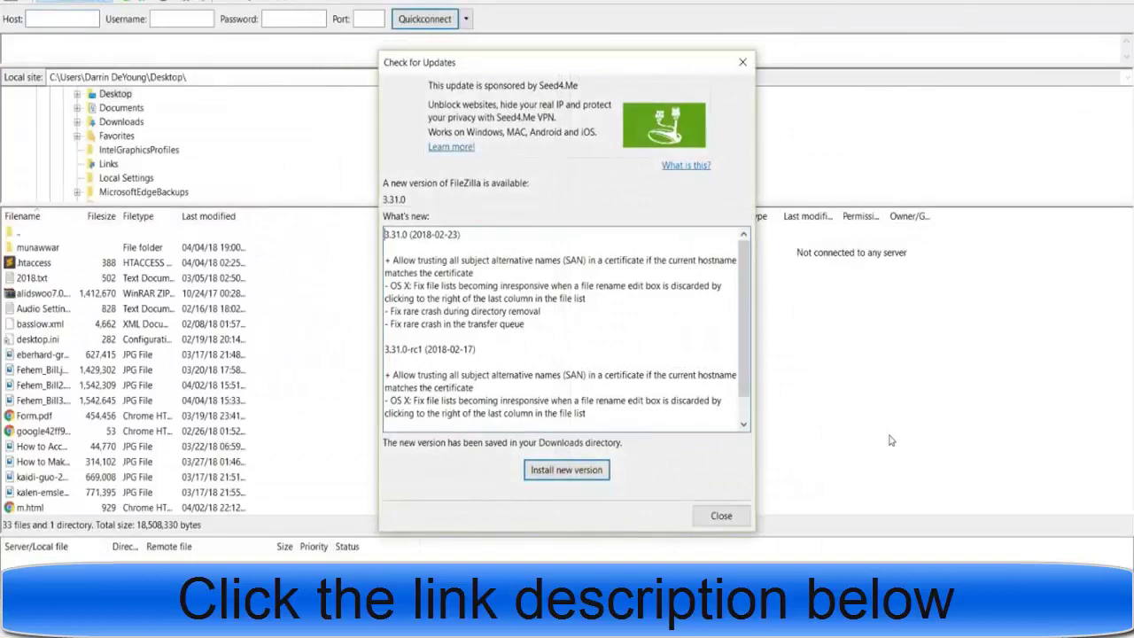
left_click(721, 516)
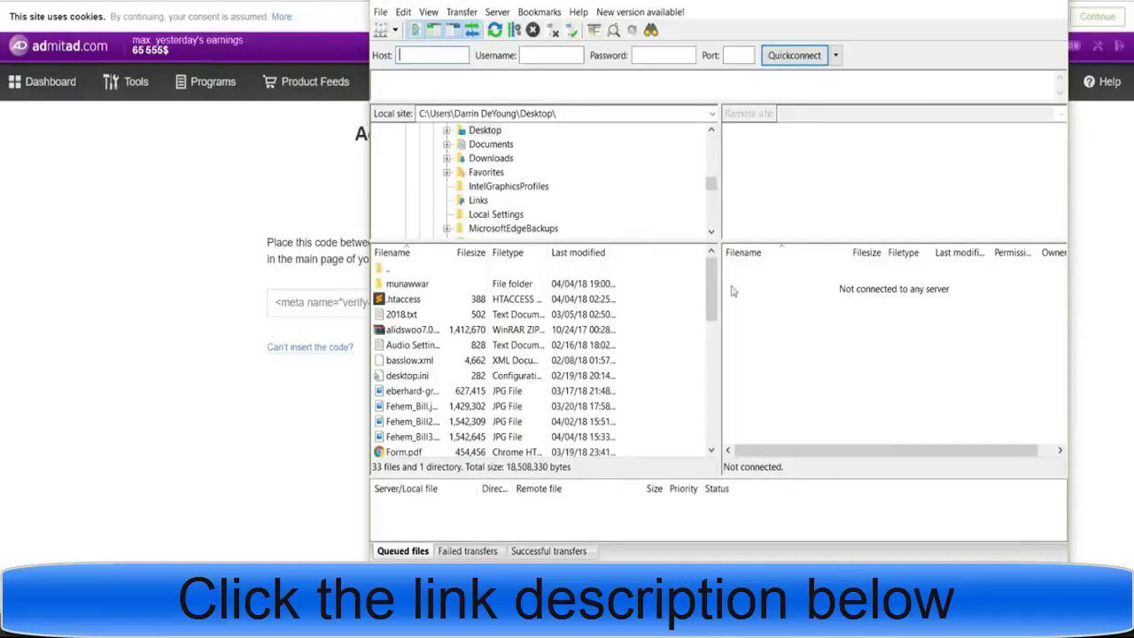
- Connect to the store server from Site Manager and open the site's folder
left_click(381, 32)
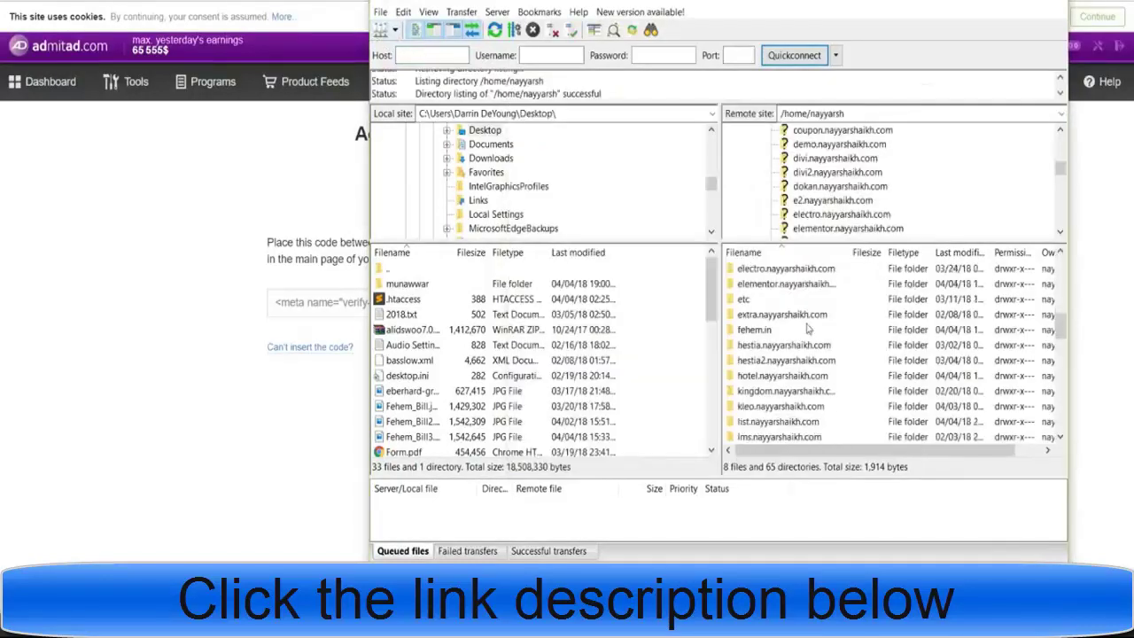
scroll(810, 372, "up", 1)
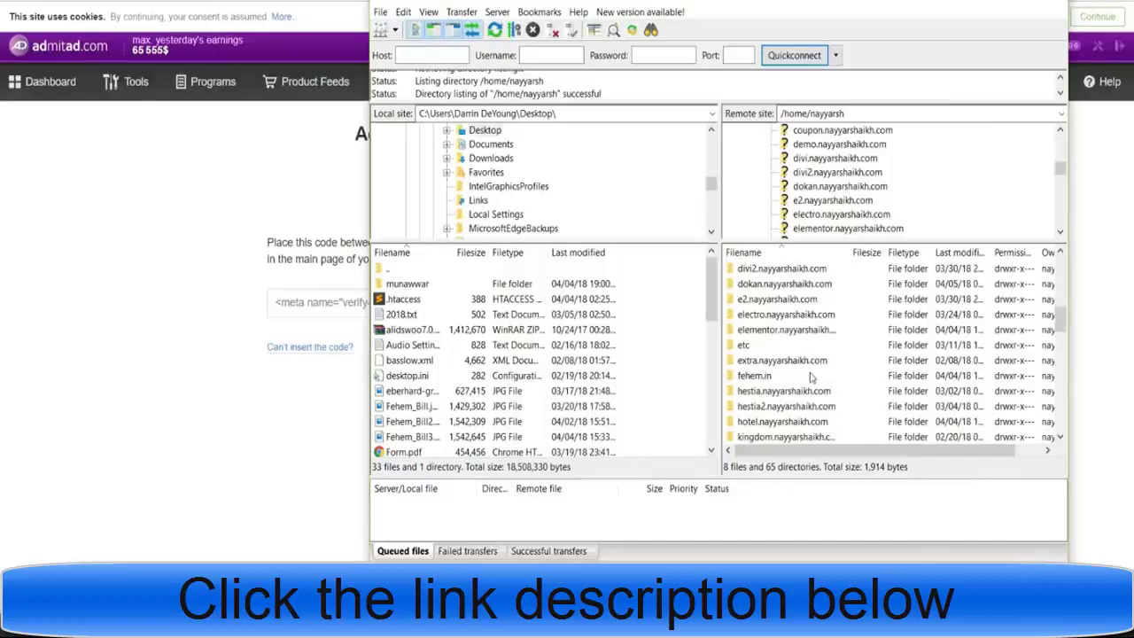
scroll(813, 363, "up", 1)
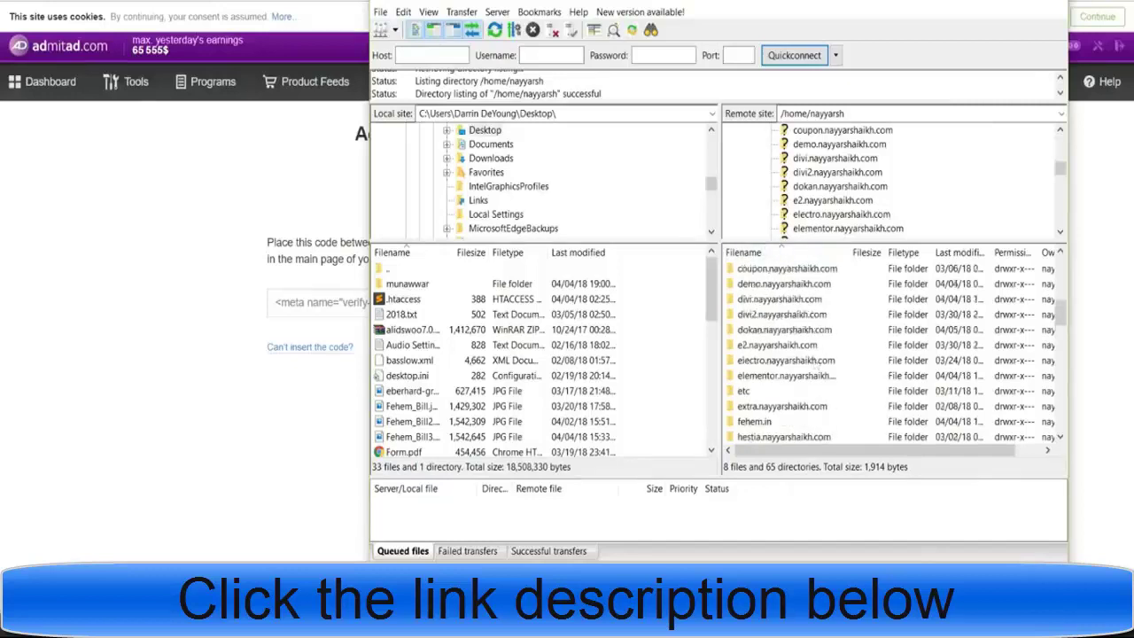
scroll(851, 361, "up", 1)
scroll(850, 361, "up", 1)
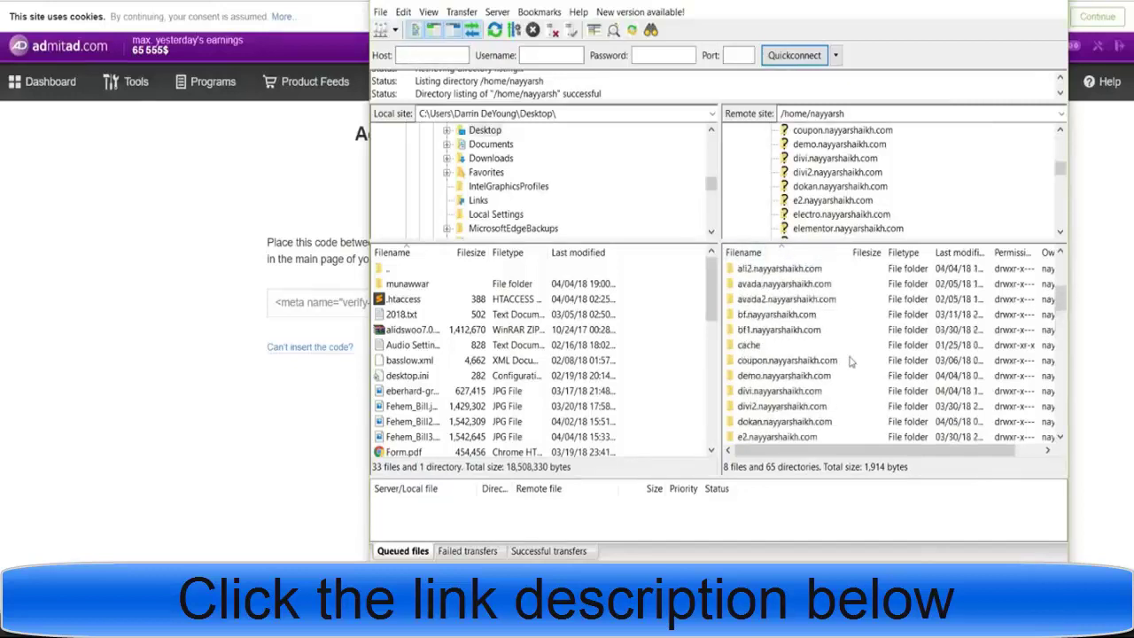
scroll(776, 315, "up", 1)
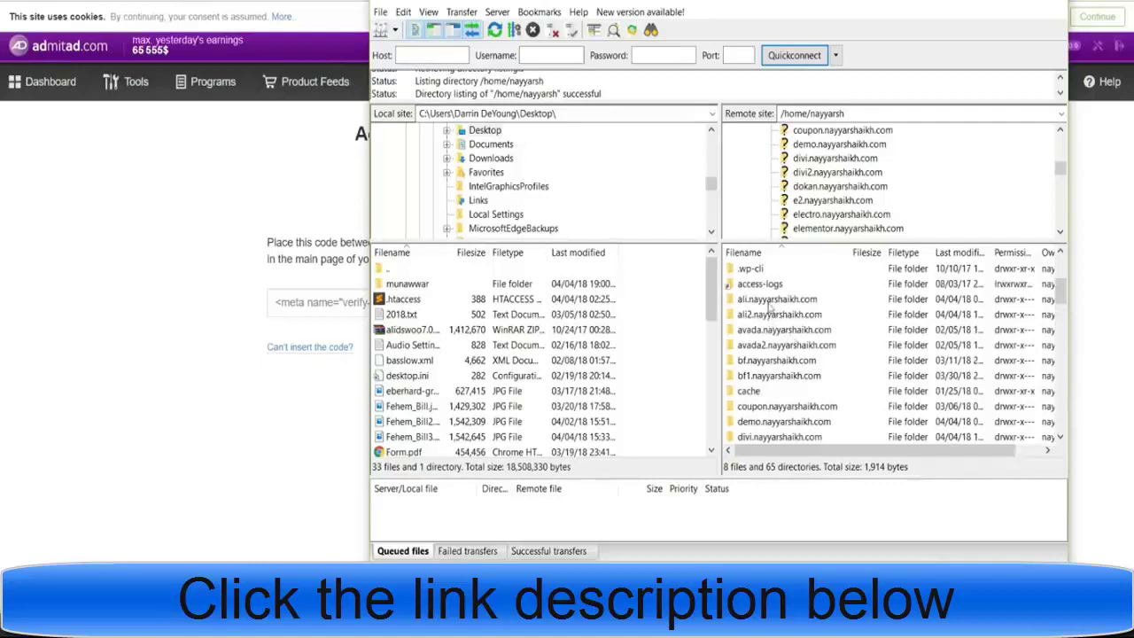
double_click(767, 302)
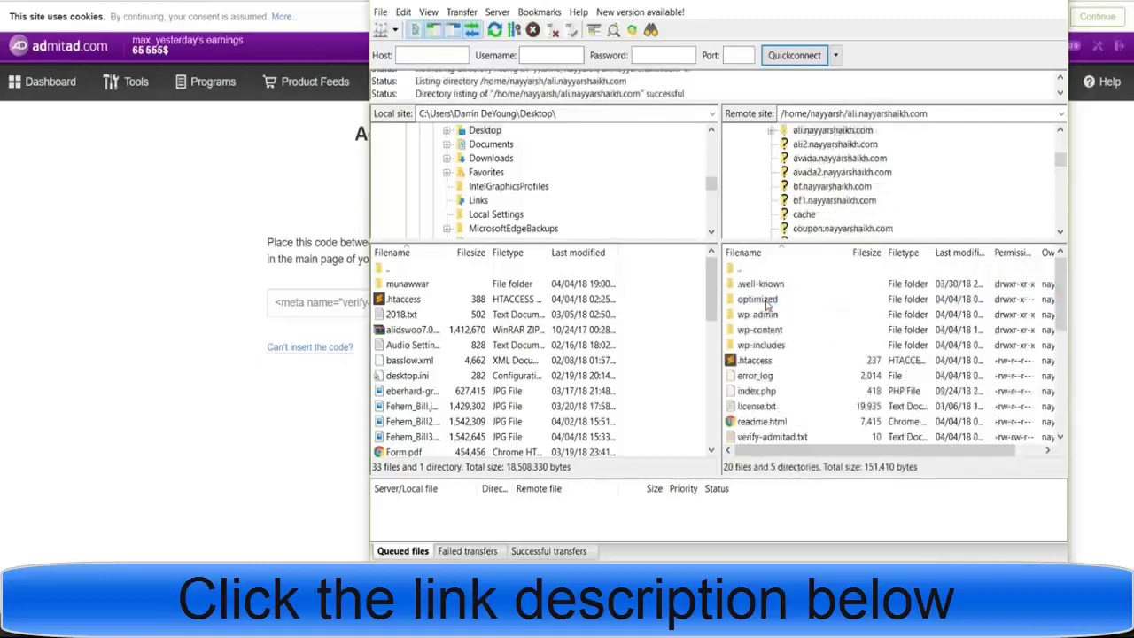
- Upload verify-admitad.txt from the Desktop to the site root, overwriting the old copy
left_click(431, 302)
scroll(434, 319, "down", 7)
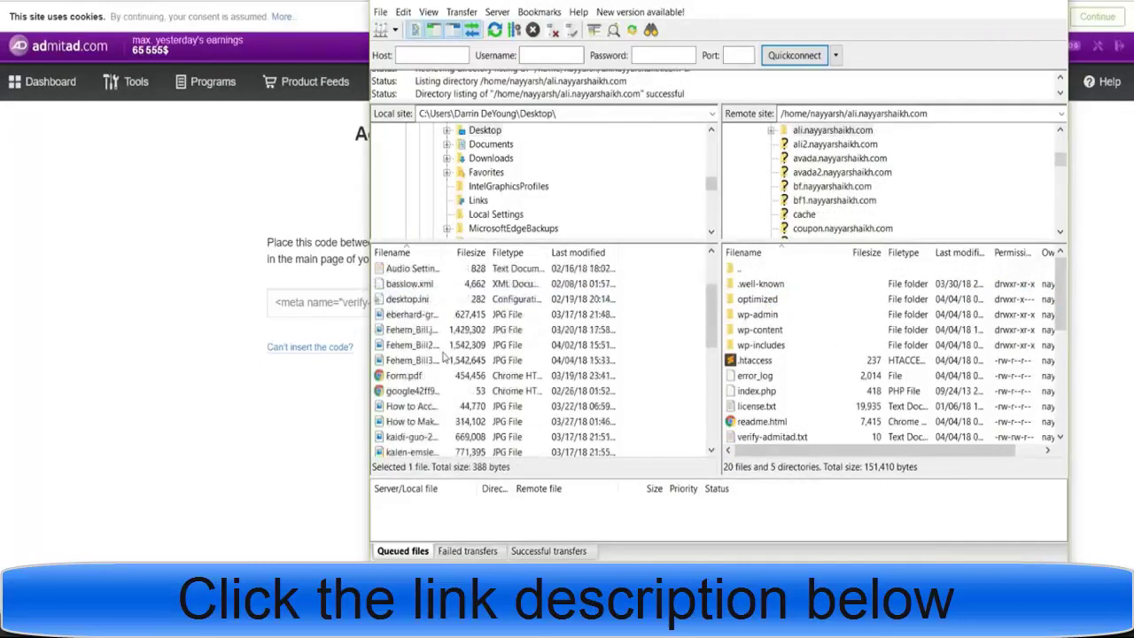
left_click(409, 423)
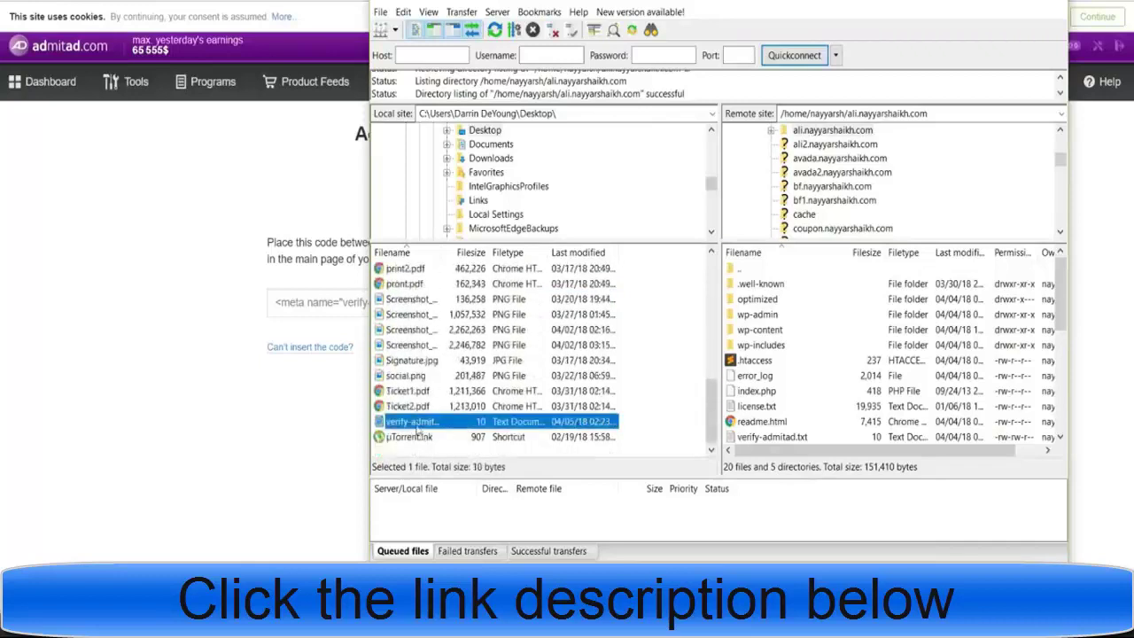
left_click_drag(416, 422, 828, 404)
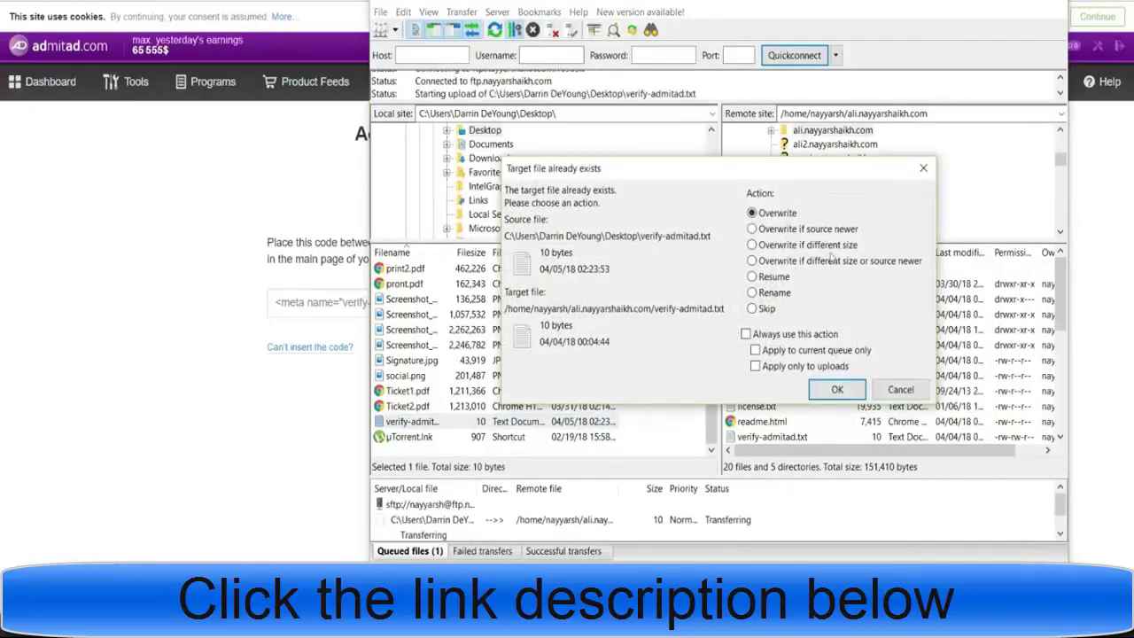
left_click(837, 390)
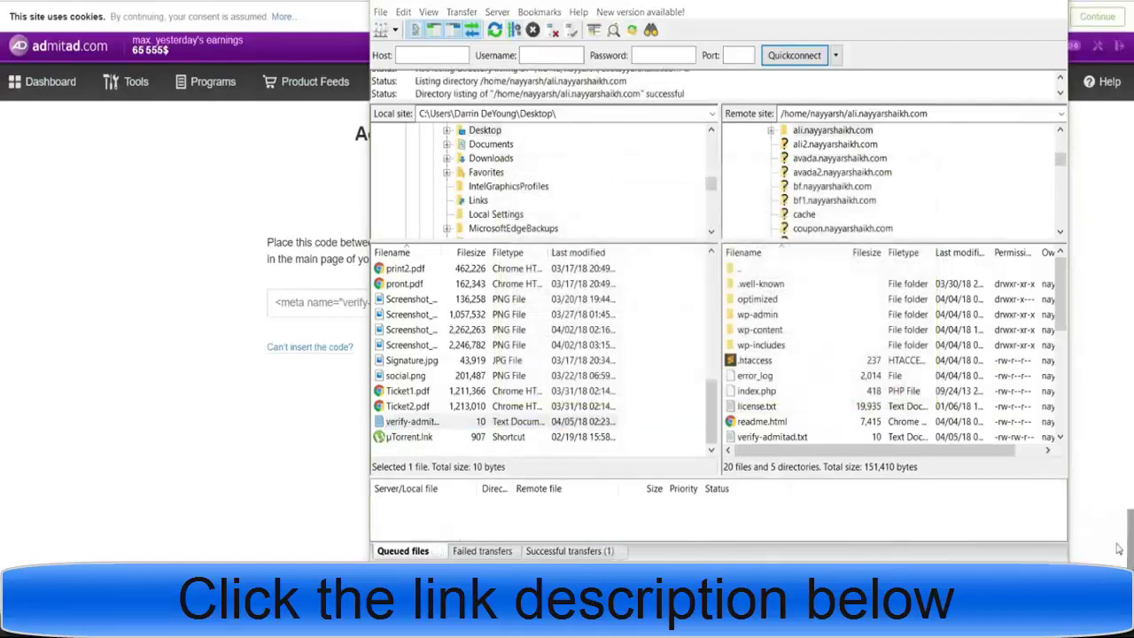
left_click(262, 338)
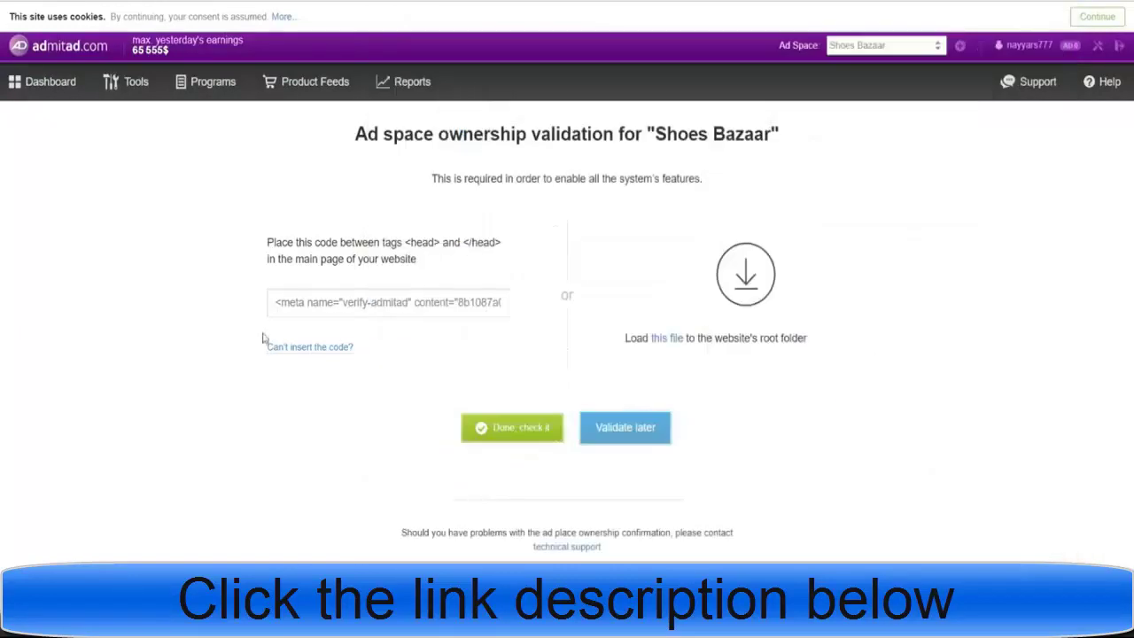
left_click(519, 429)
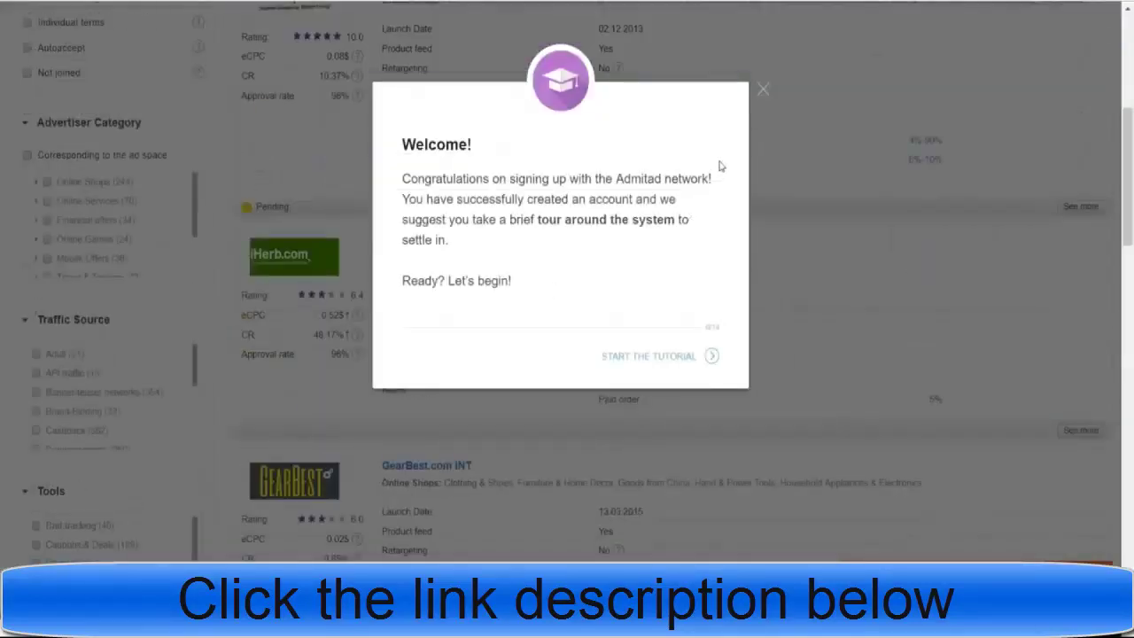
left_click(762, 94)
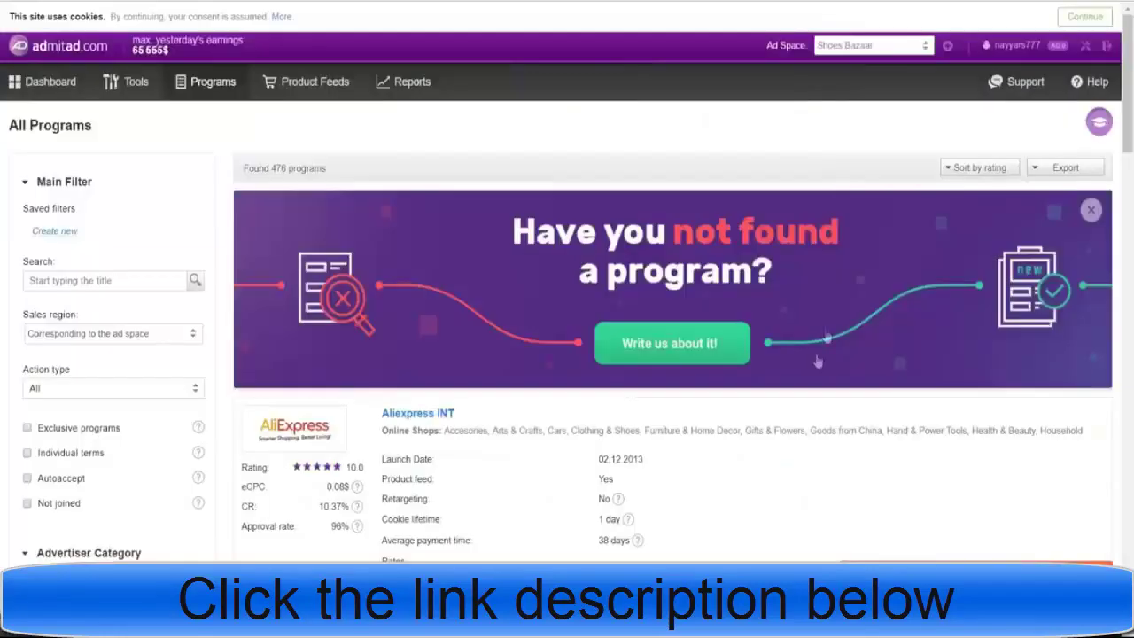
scroll(799, 423, "down", 3)
scroll(799, 423, "down", 1)
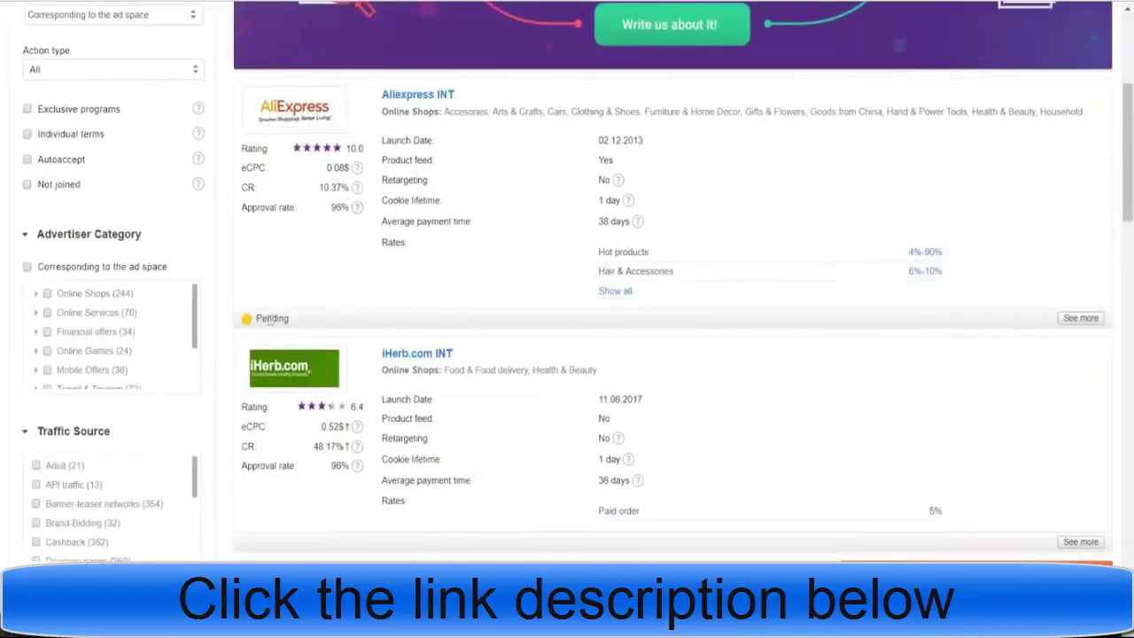
double_click(285, 317)
triple_click(330, 212)
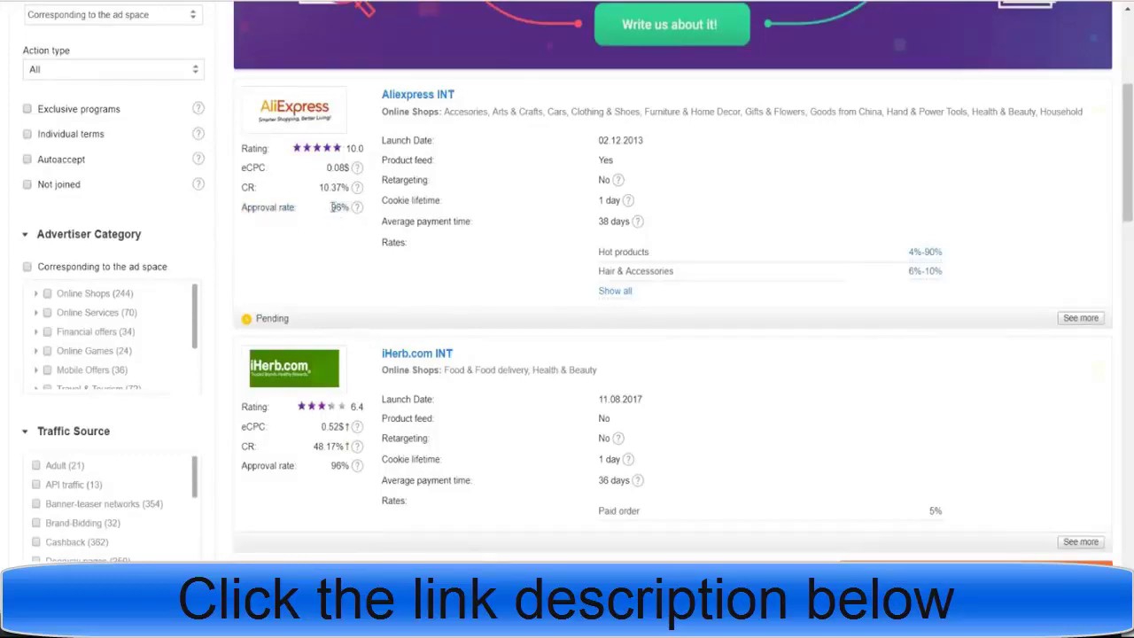
left_click_drag(332, 207, 345, 208)
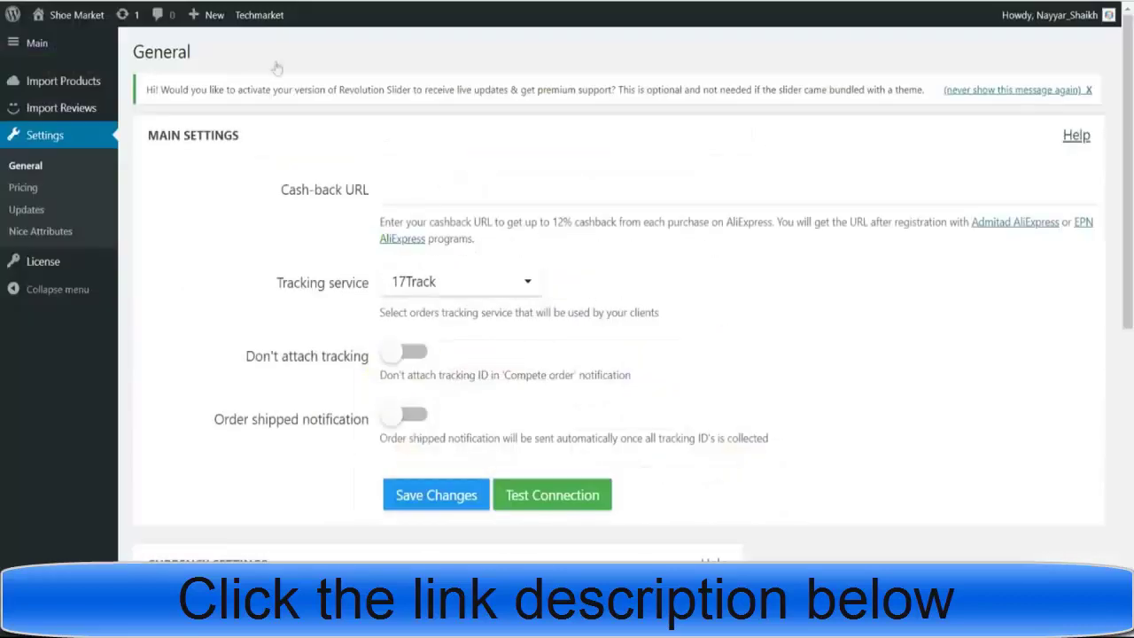
left_click(469, 203)
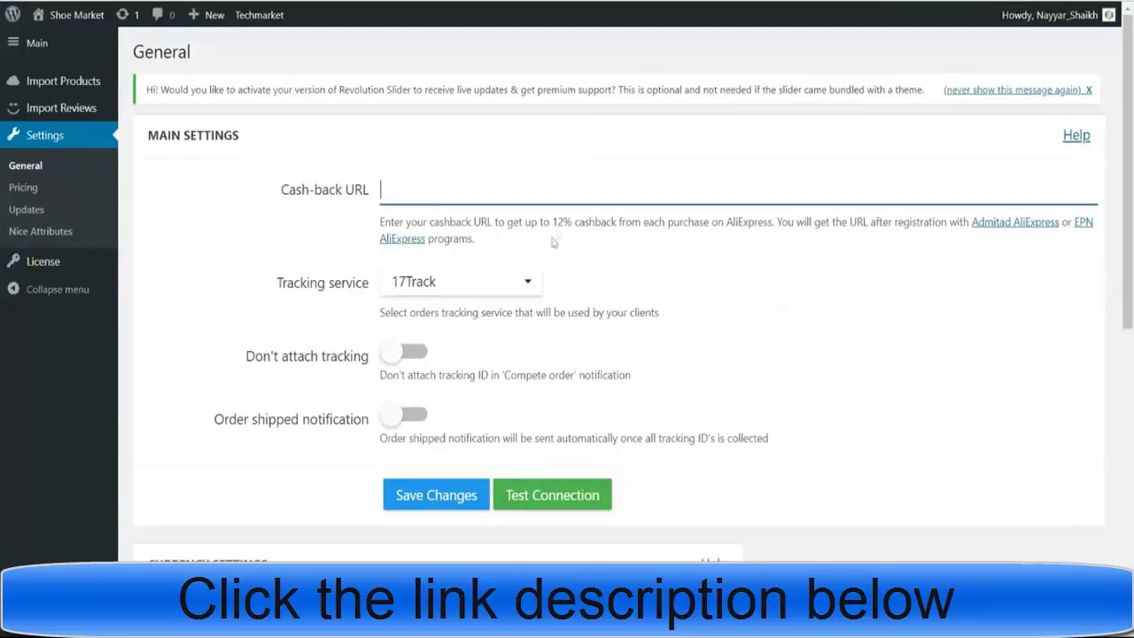
left_click_drag(551, 222, 573, 223)
left_click(620, 259)
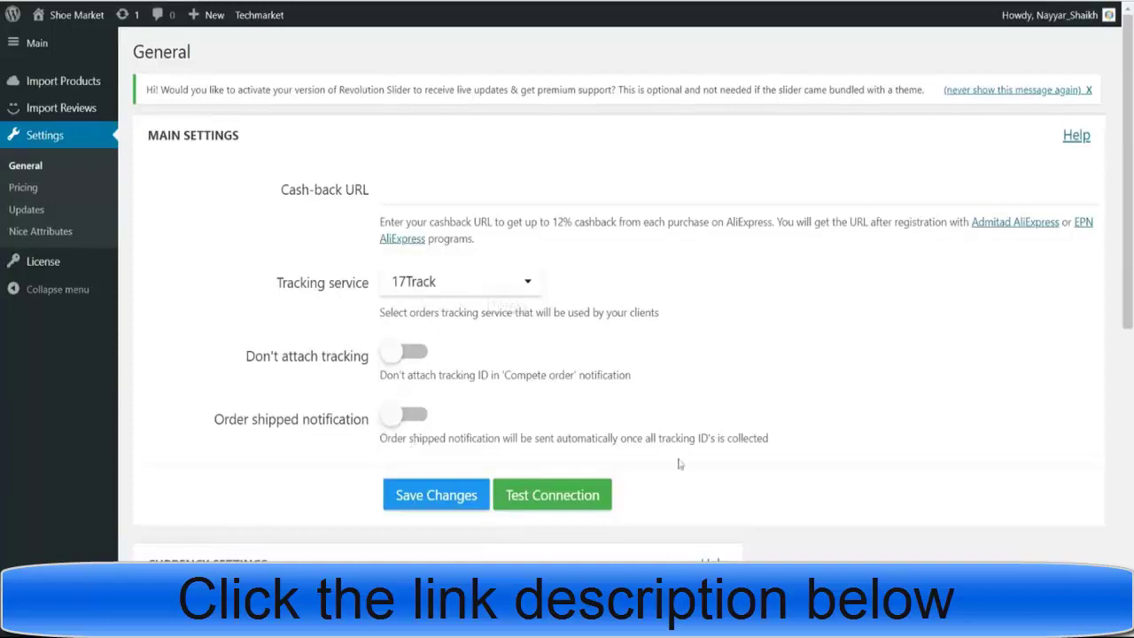
- Switch the Rounding toggle on in AliDropship's Currency Settings
scroll(363, 382, "down", 2)
scroll(363, 381, "down", 2)
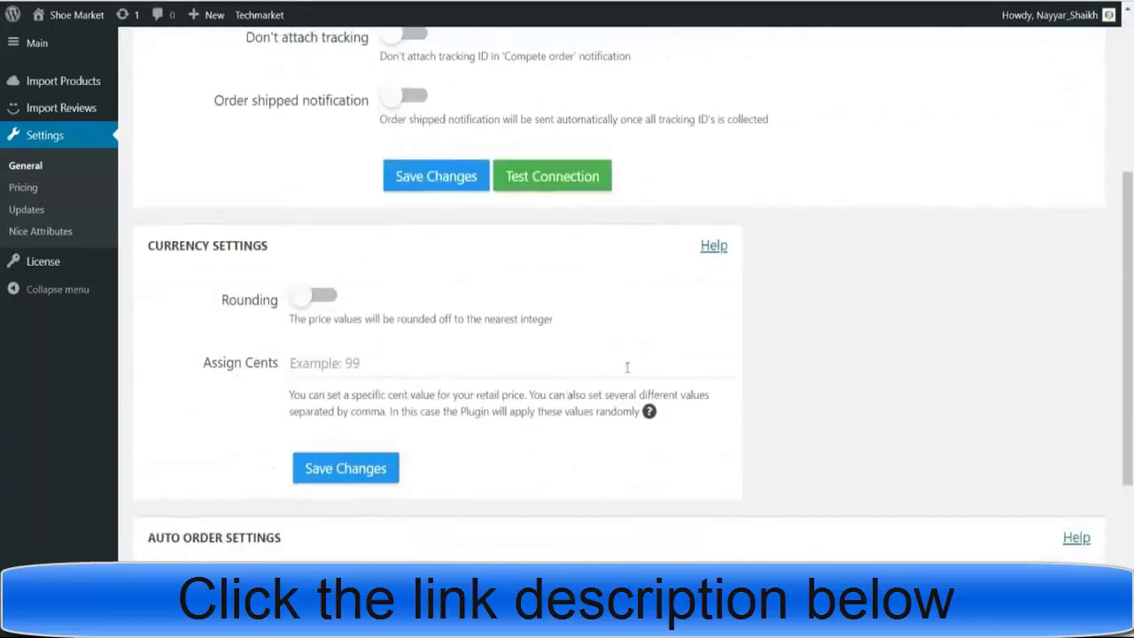
left_click_drag(148, 254, 291, 255)
left_click(293, 255)
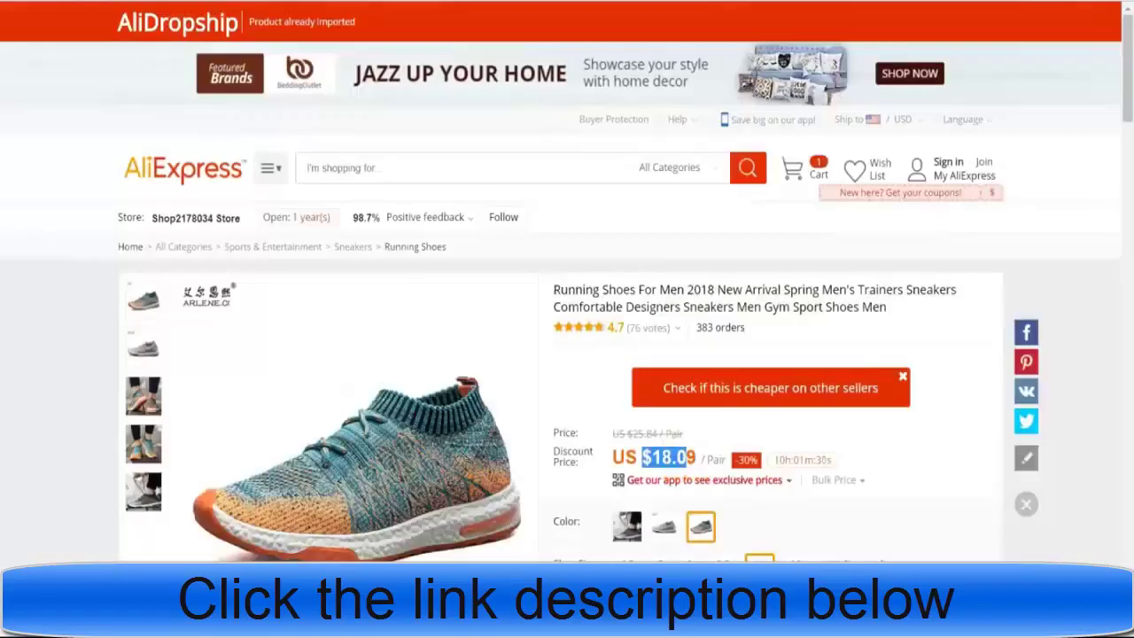
scroll(567, 280, "down", 2)
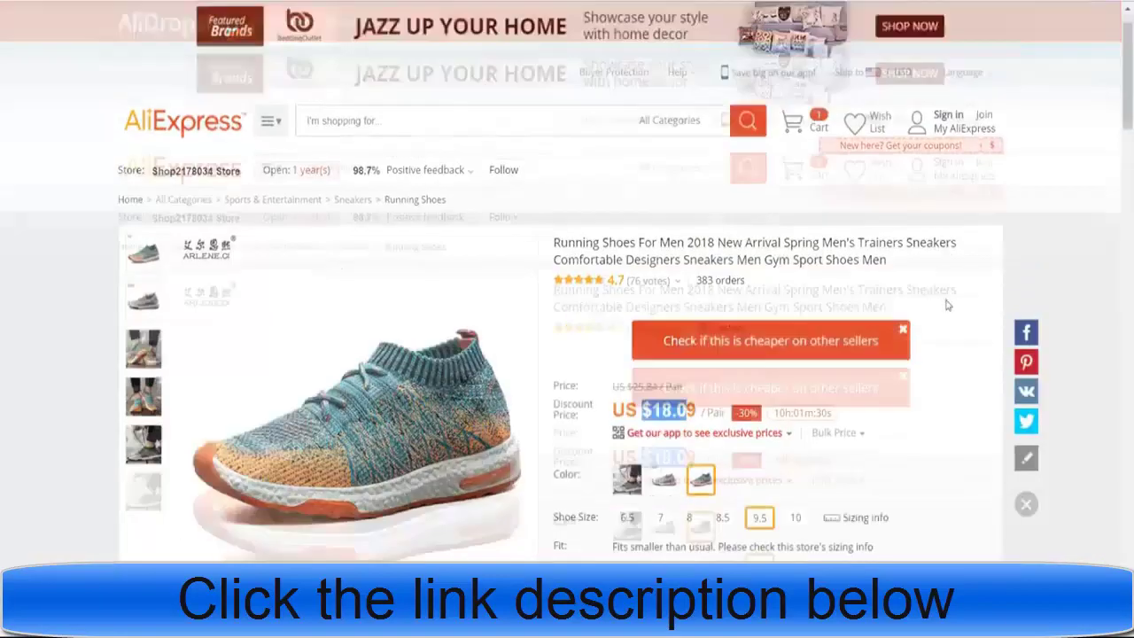
left_click_drag(652, 298, 698, 298)
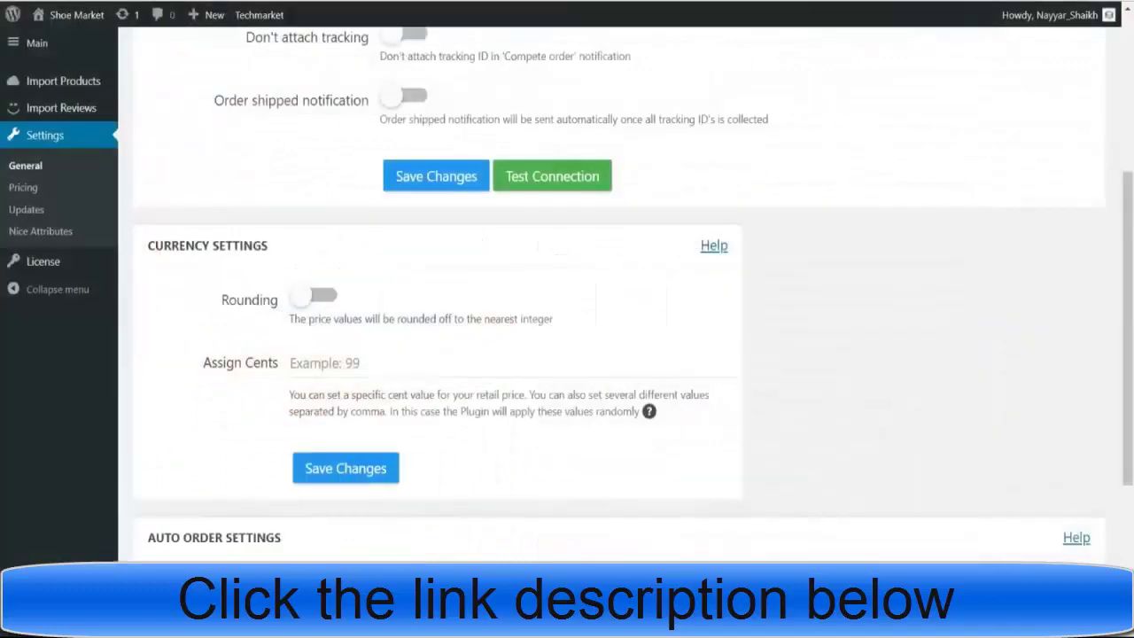
left_click(316, 293)
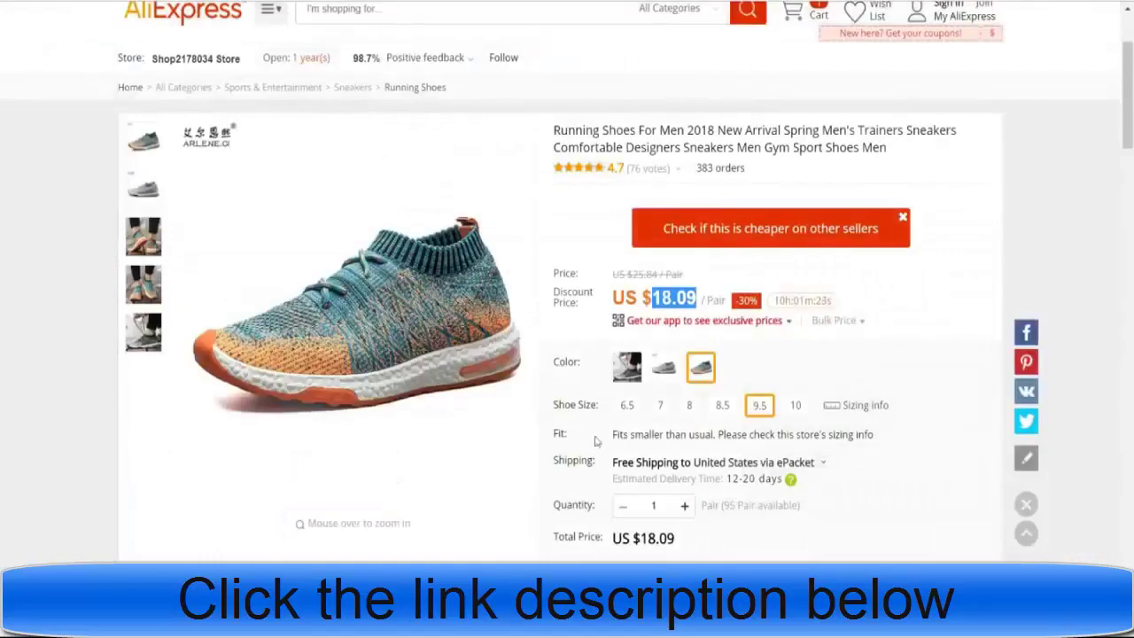
left_click(675, 296)
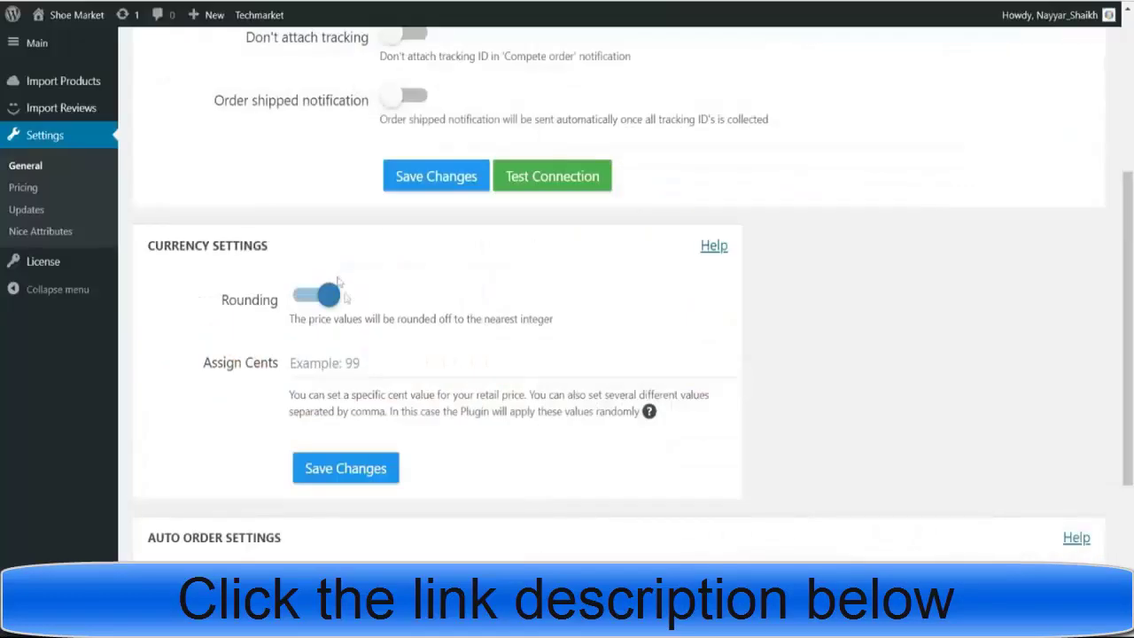
left_click(322, 376)
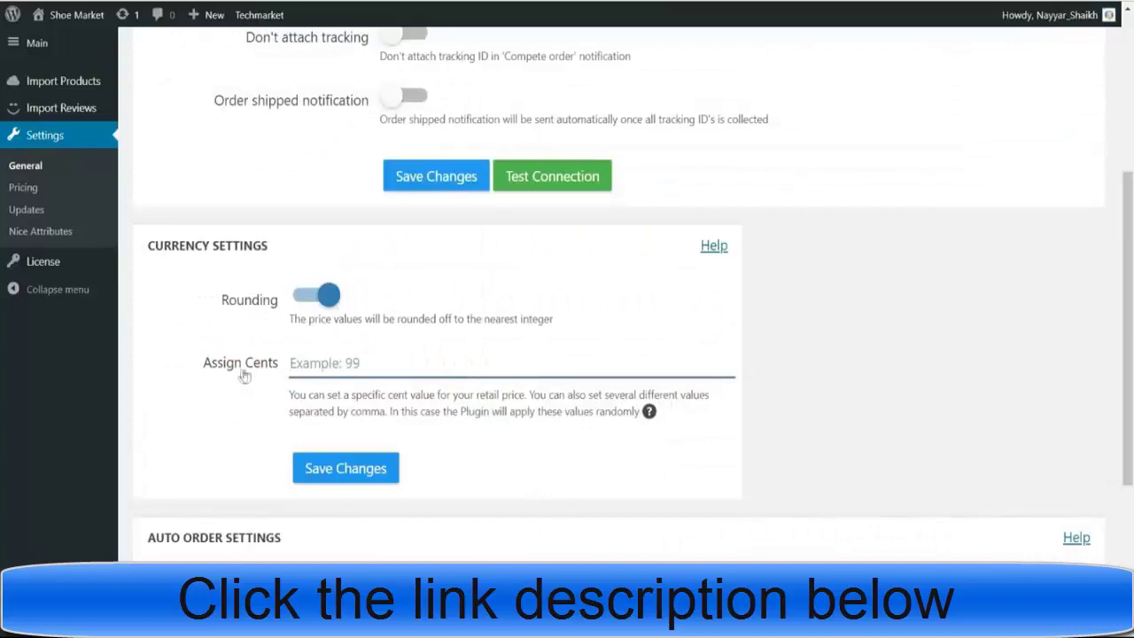
left_click(326, 300)
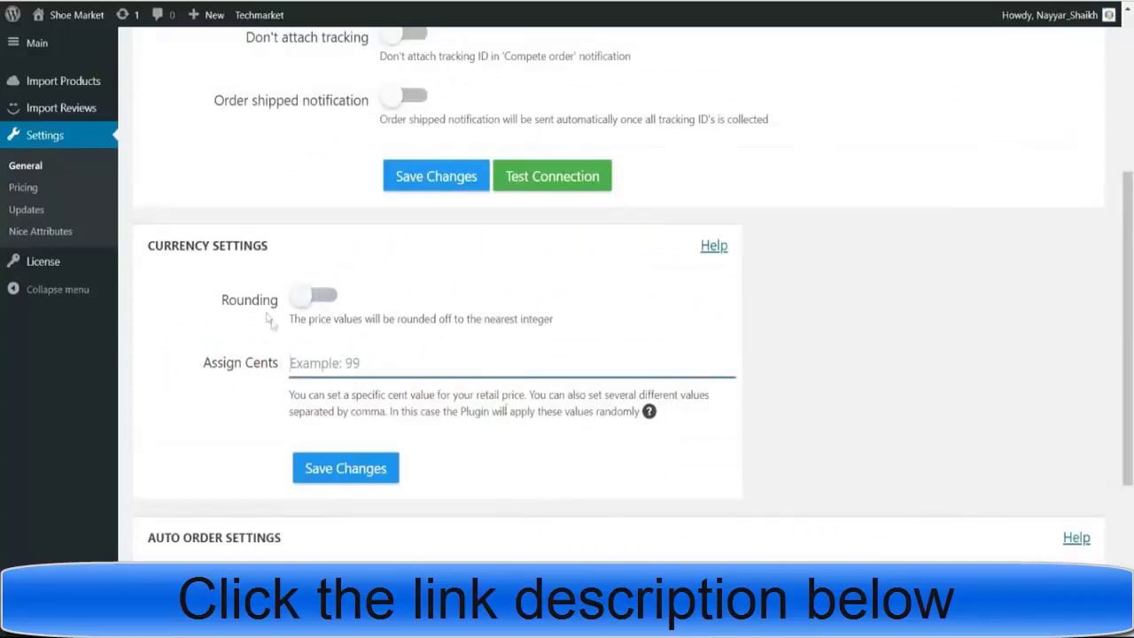
left_click(319, 296)
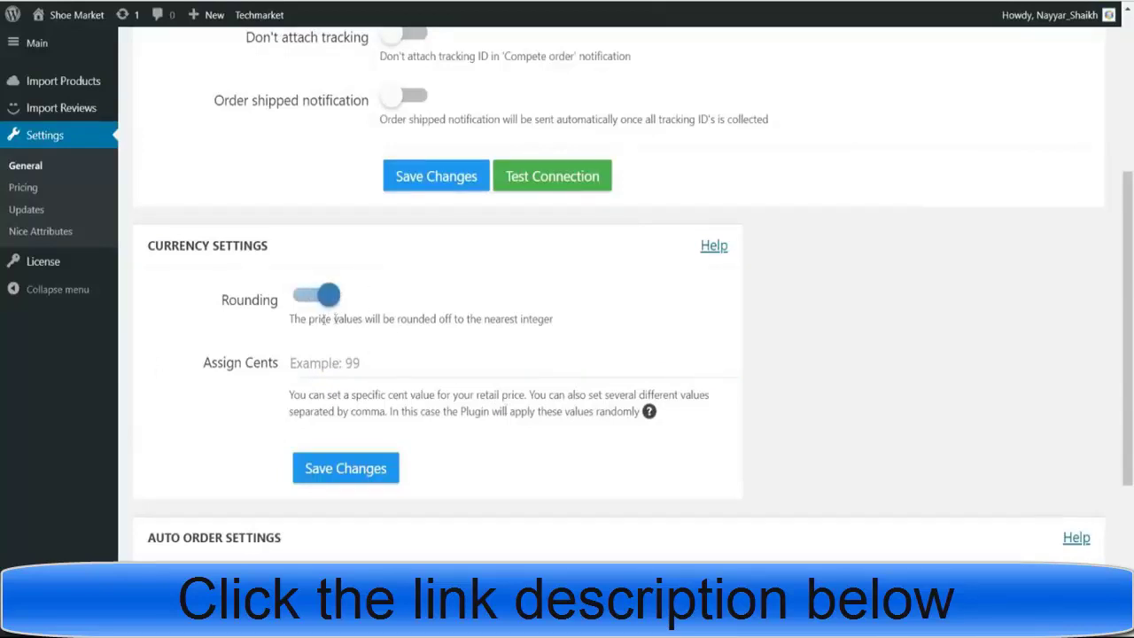
- Set the Assign Cents field to 50
left_click(354, 363)
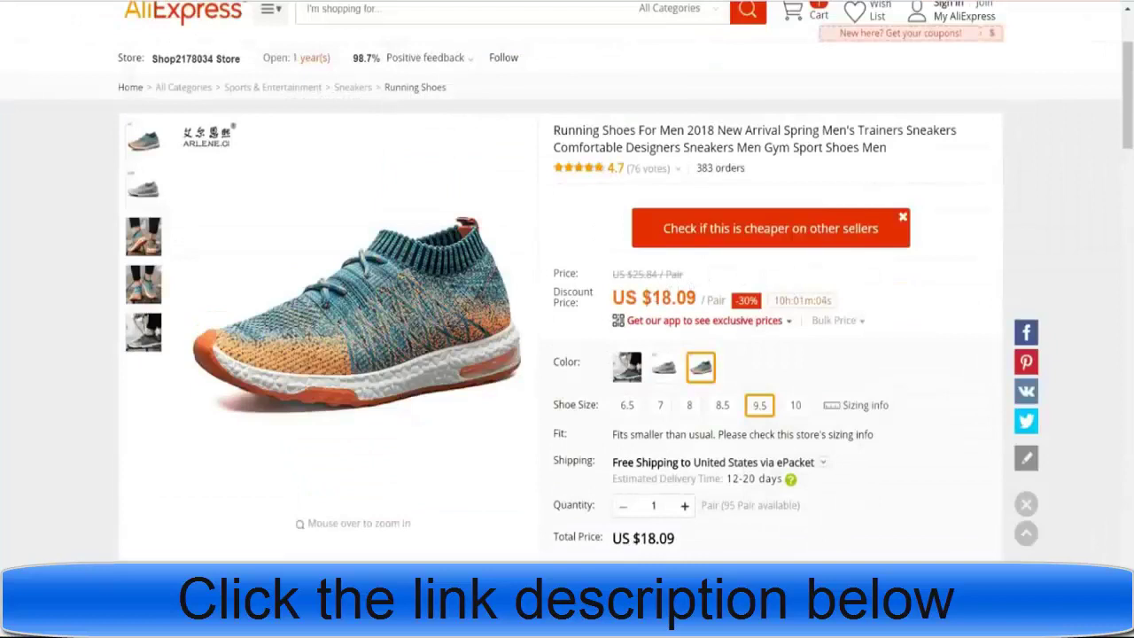
left_click_drag(649, 299, 697, 299)
left_click(359, 9)
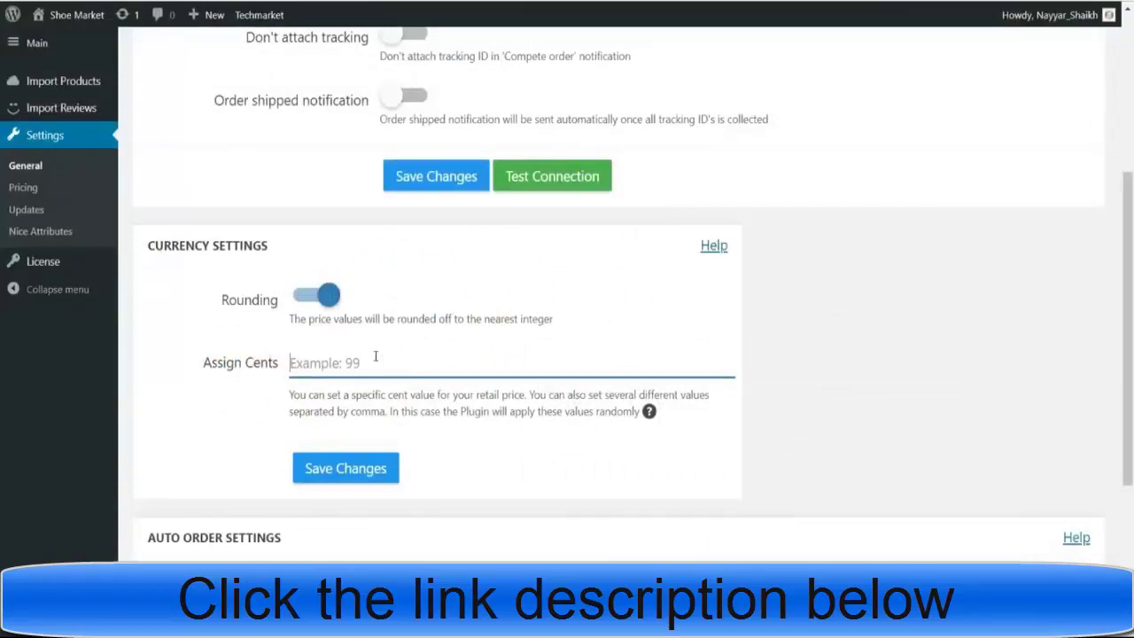
type("50")
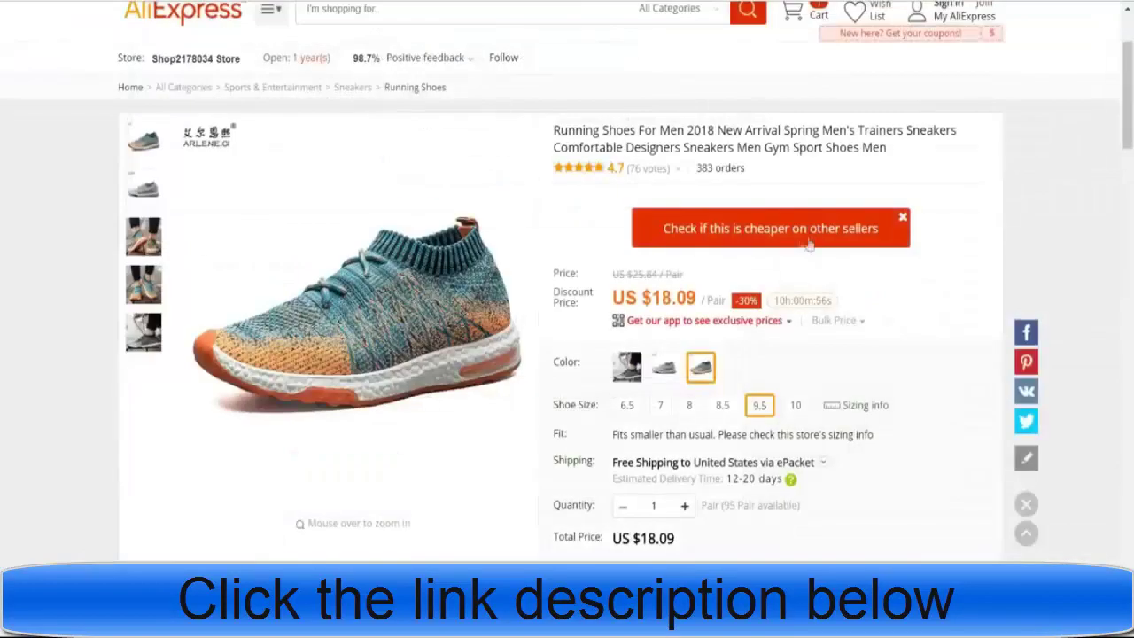
left_click_drag(652, 296, 699, 298)
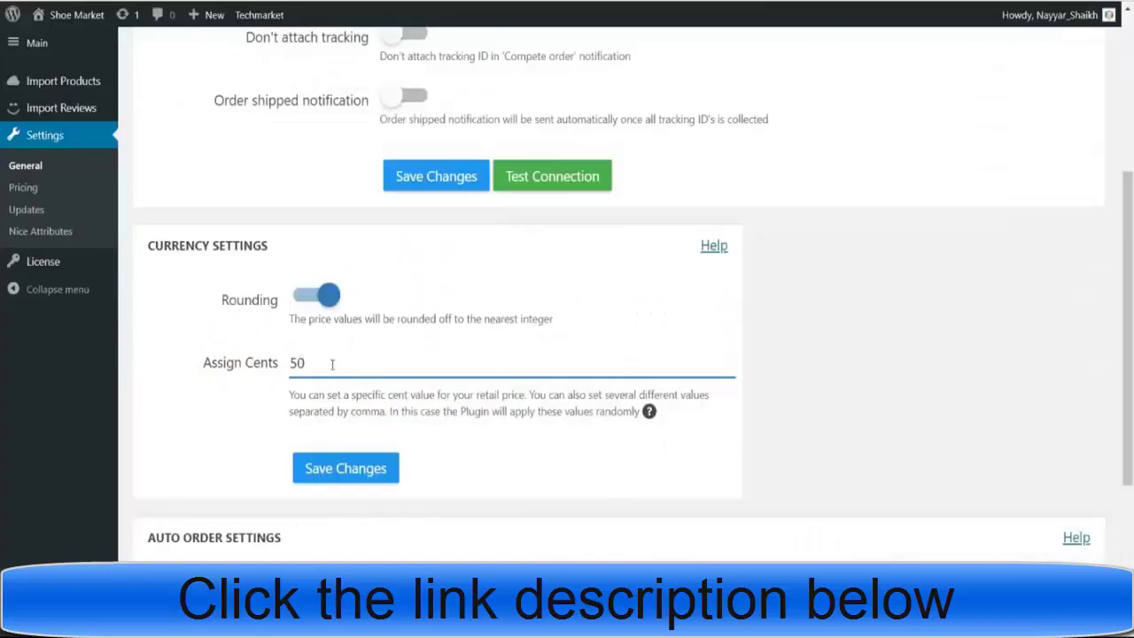
left_click_drag(332, 364, 265, 372)
left_click(886, 217)
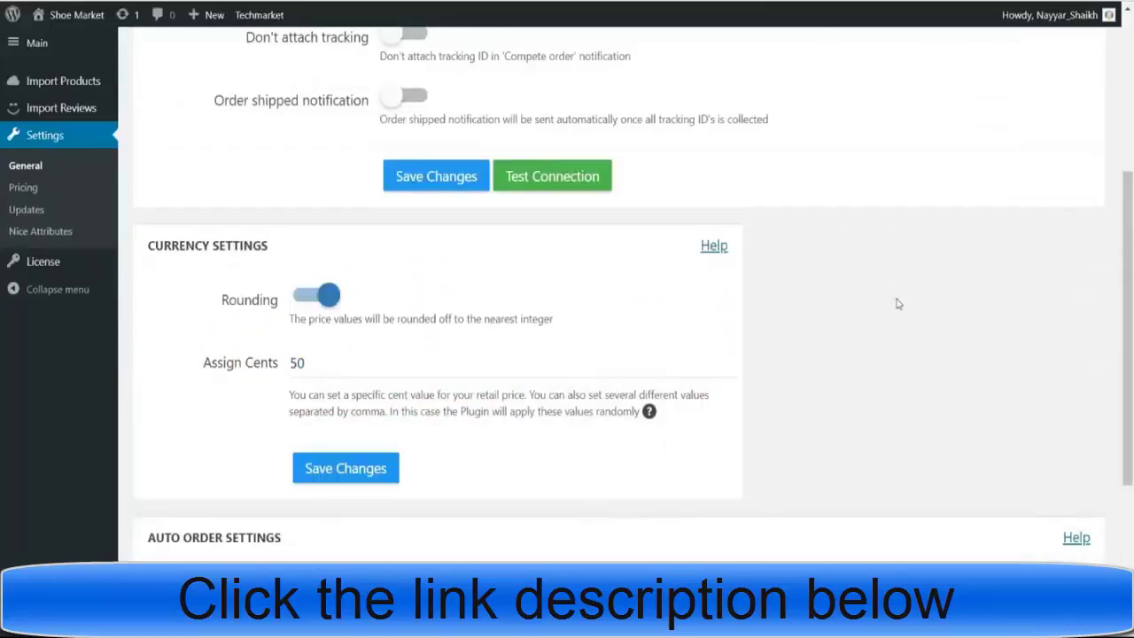
- Check the Default phone number under Auto Order Settings, then go to Pricing settings
scroll(949, 382, "down", 3)
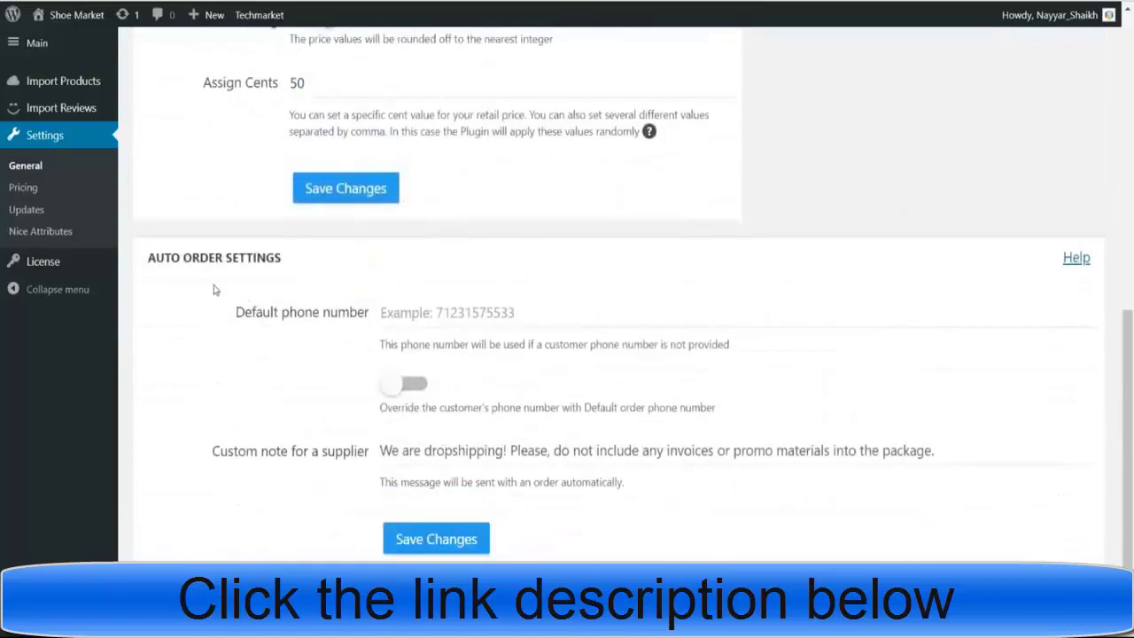
left_click_drag(144, 263, 266, 257)
left_click(288, 262)
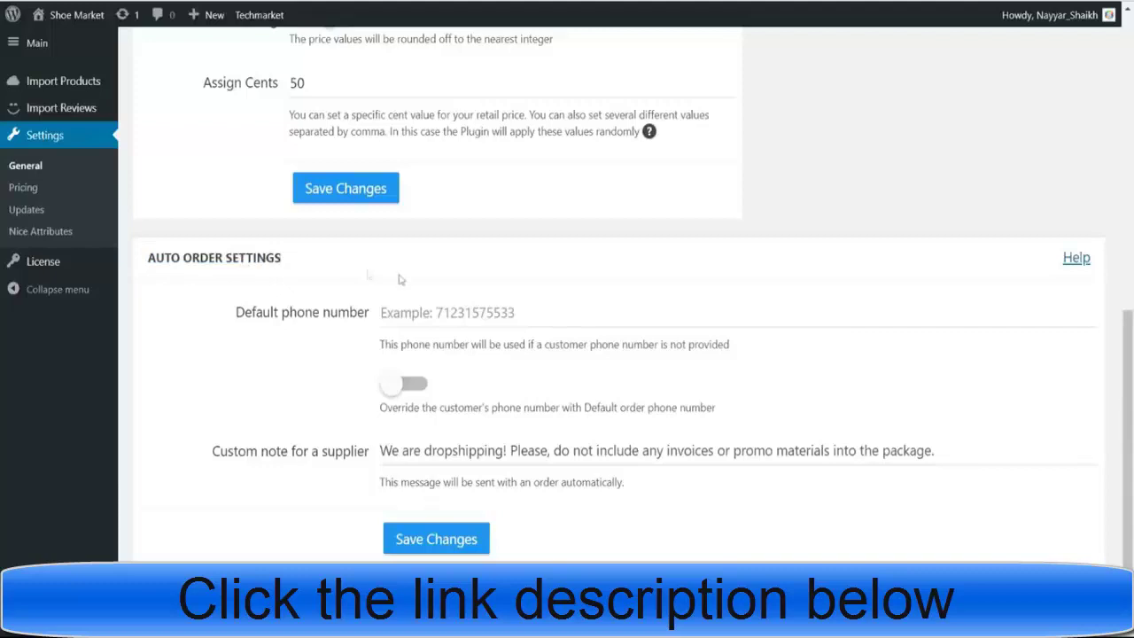
left_click(556, 309)
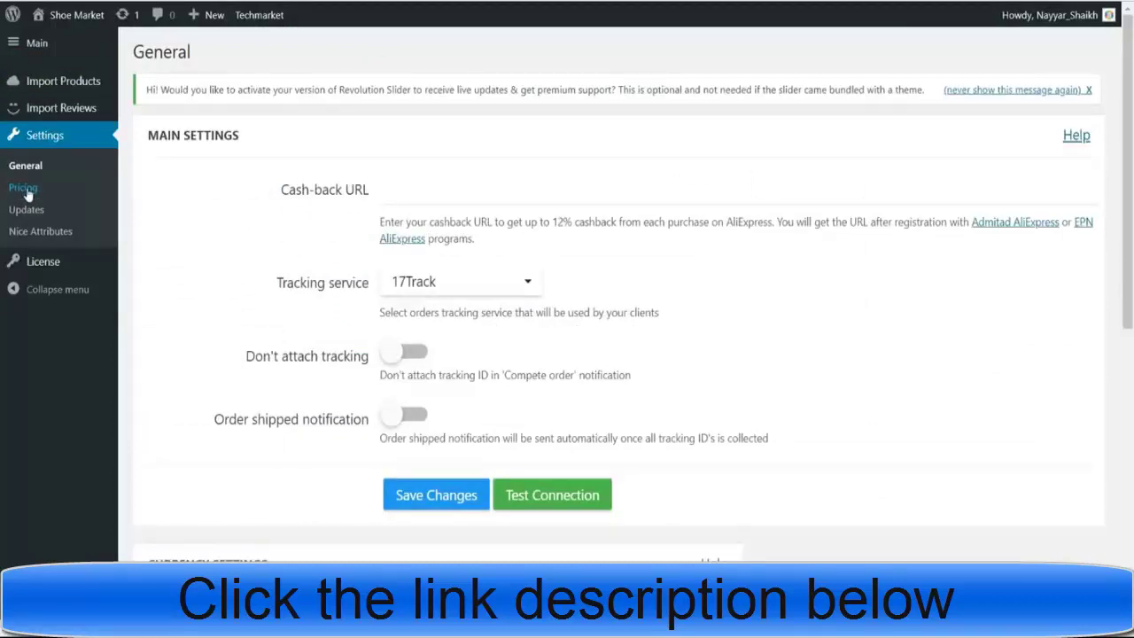
left_click(25, 190)
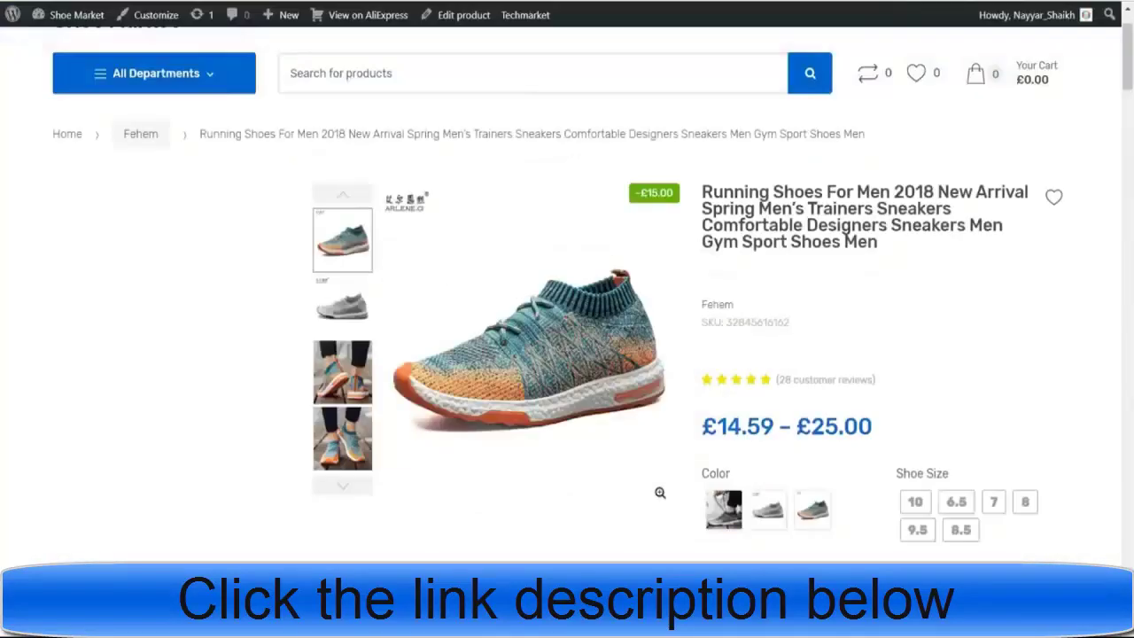
- Highlight the Running Shoes For Men price range £14.59 – £25.00 on the product page
scroll(825, 316, "down", 2)
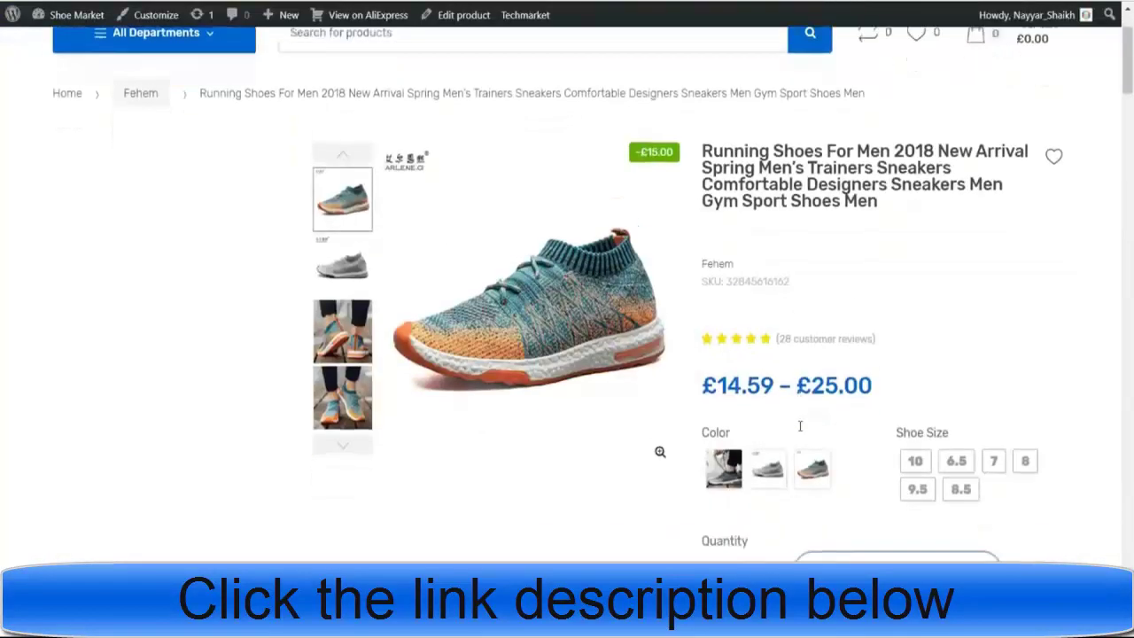
left_click_drag(714, 268, 882, 274)
left_click(882, 273)
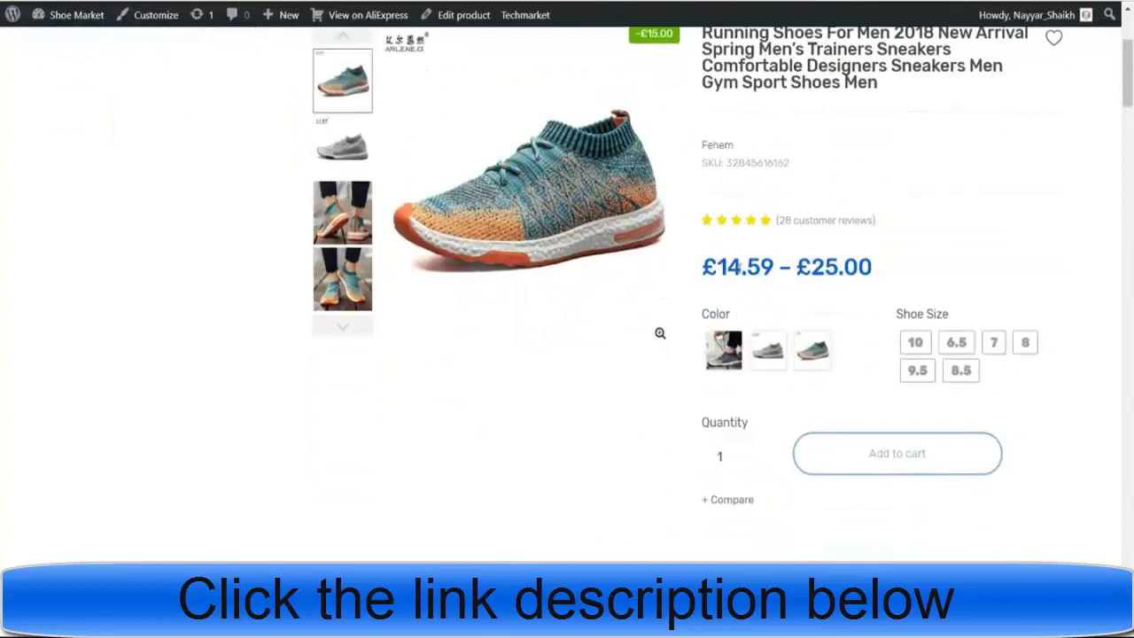
left_click_drag(714, 266, 889, 263)
left_click(888, 264)
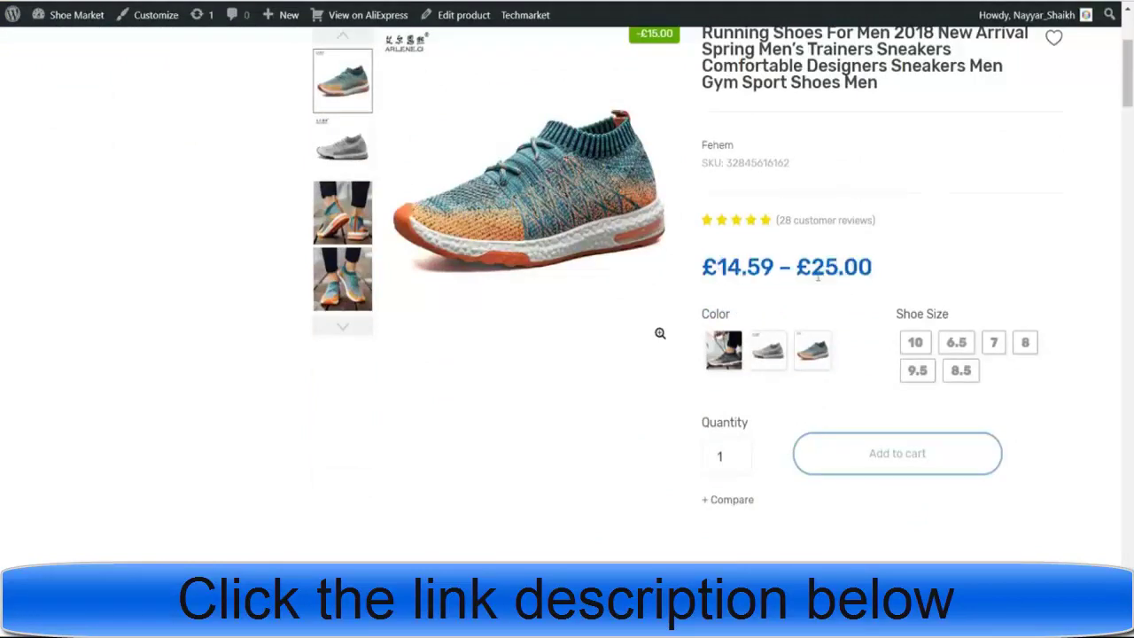
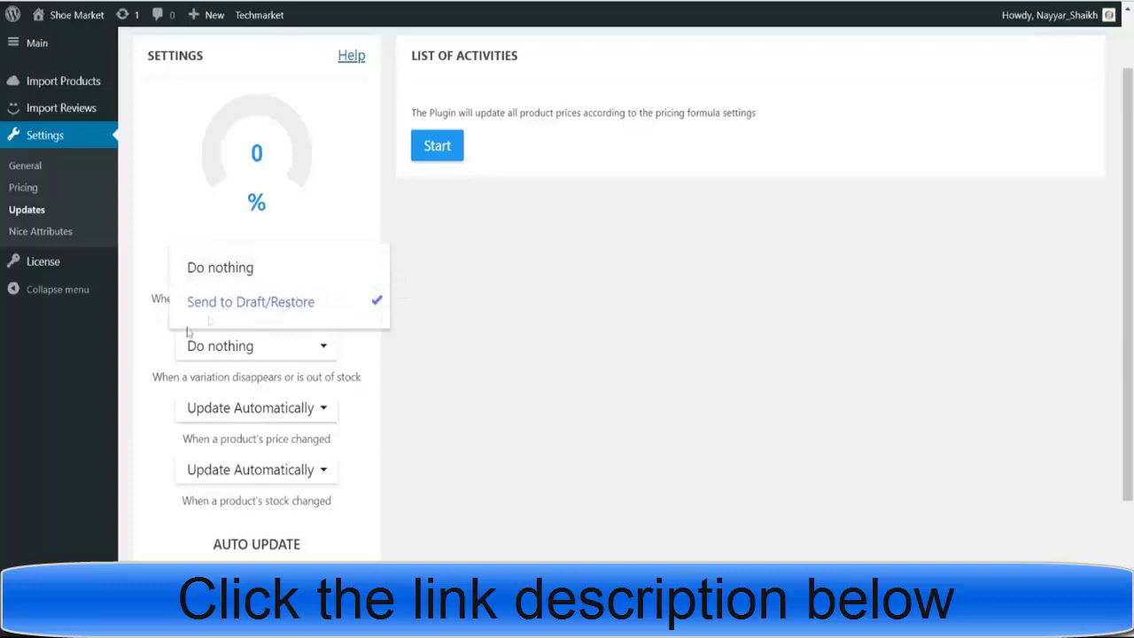
- Keep Send to Draft/Restore for products that vanish or go missing from AliExpress
left_click(236, 306)
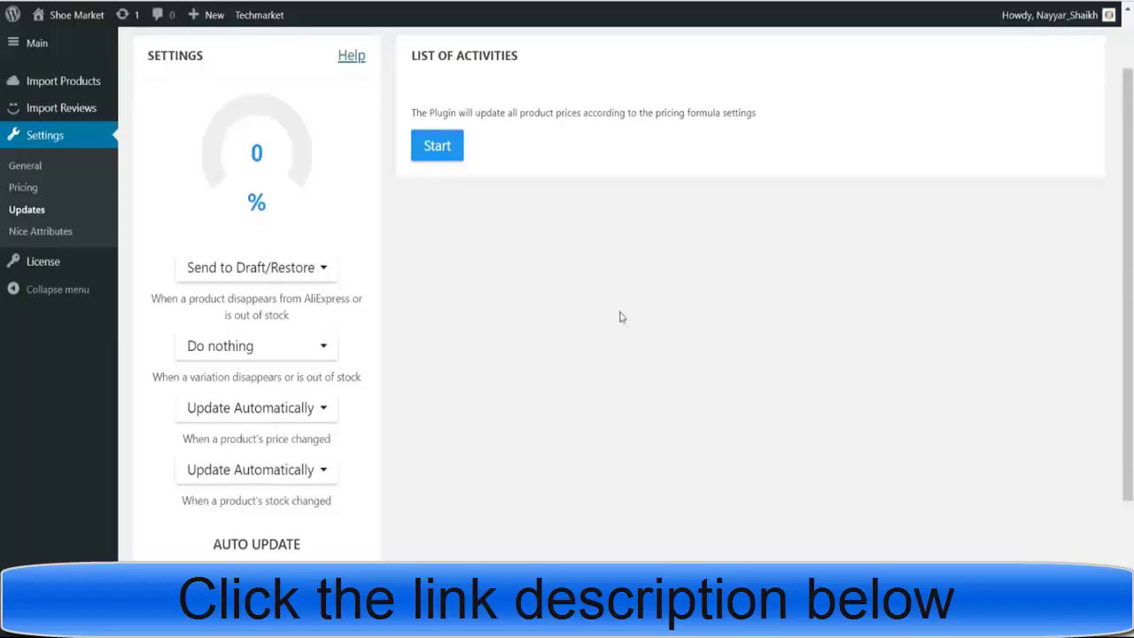
left_click(230, 277)
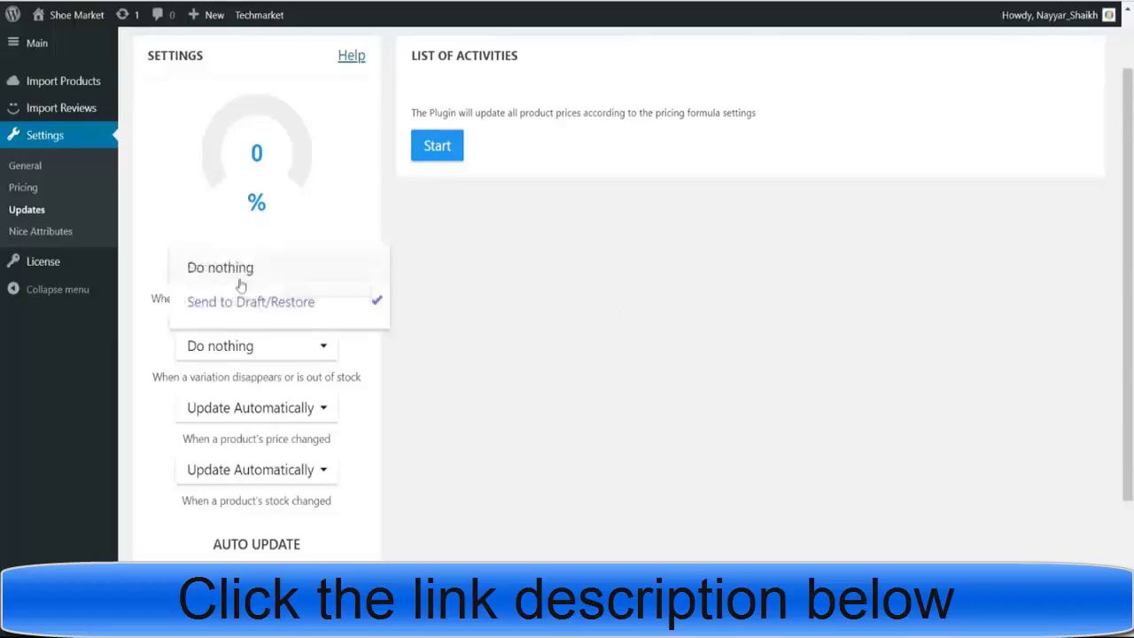
left_click(259, 305)
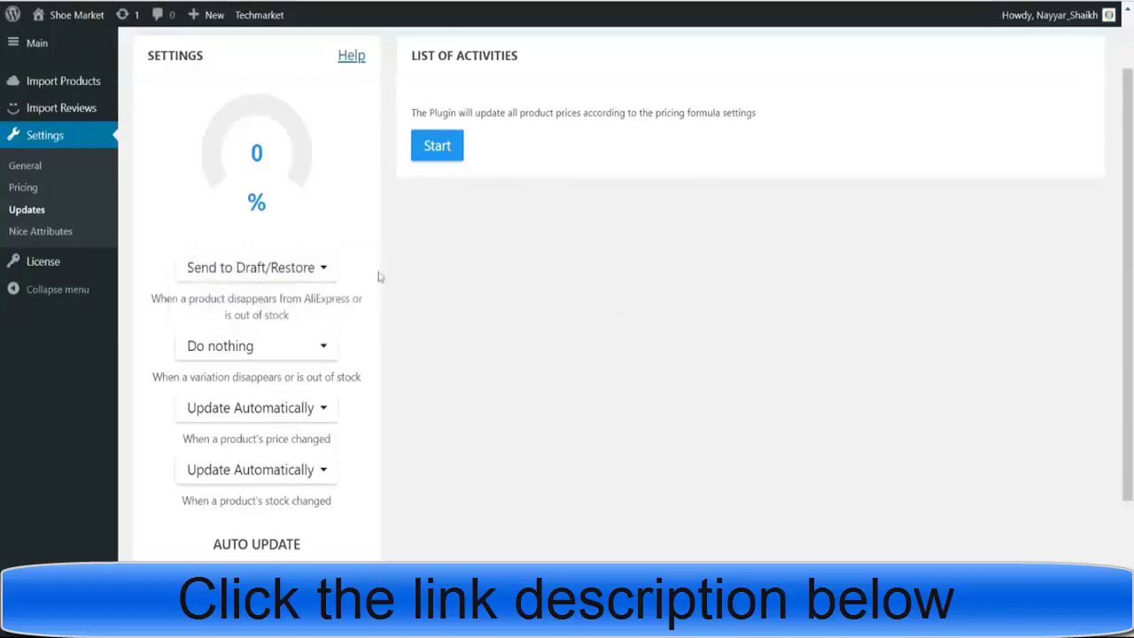
scroll(643, 331, "down", 1)
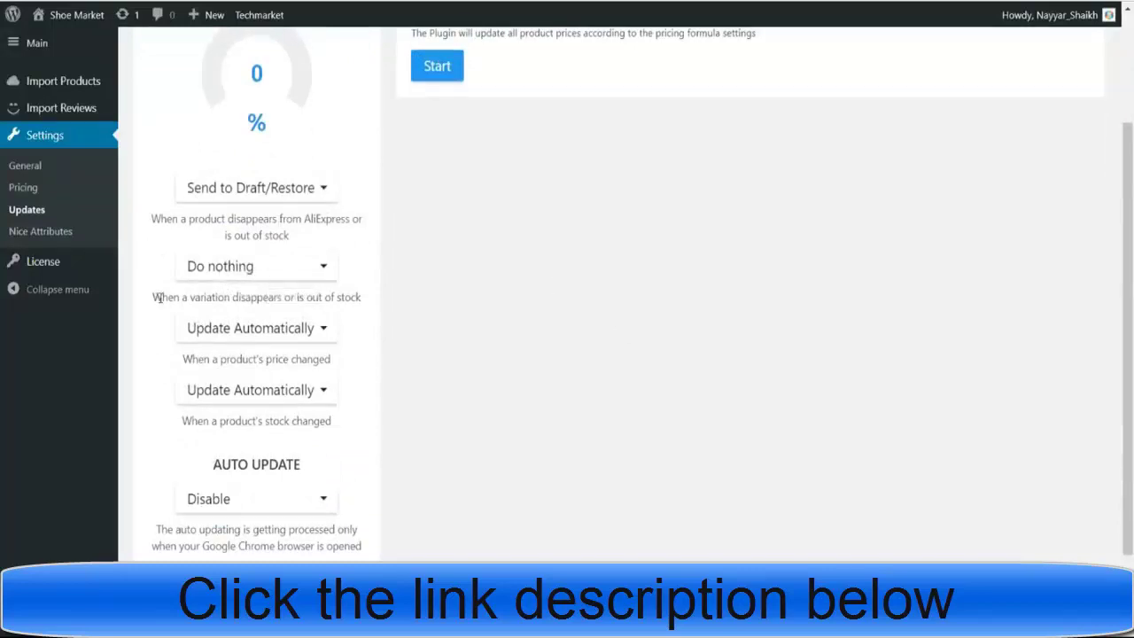
- Set the vanished-variation rule to Set quantity to zero, rejecting Disable/Enable
left_click_drag(158, 295, 392, 298)
left_click(393, 298)
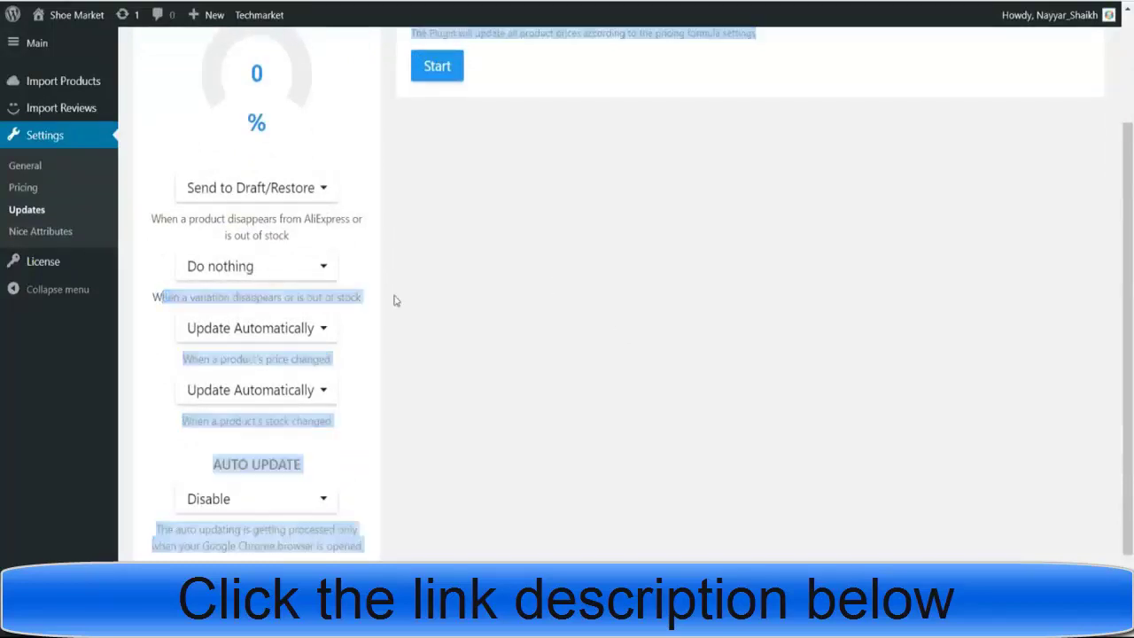
left_click(289, 273)
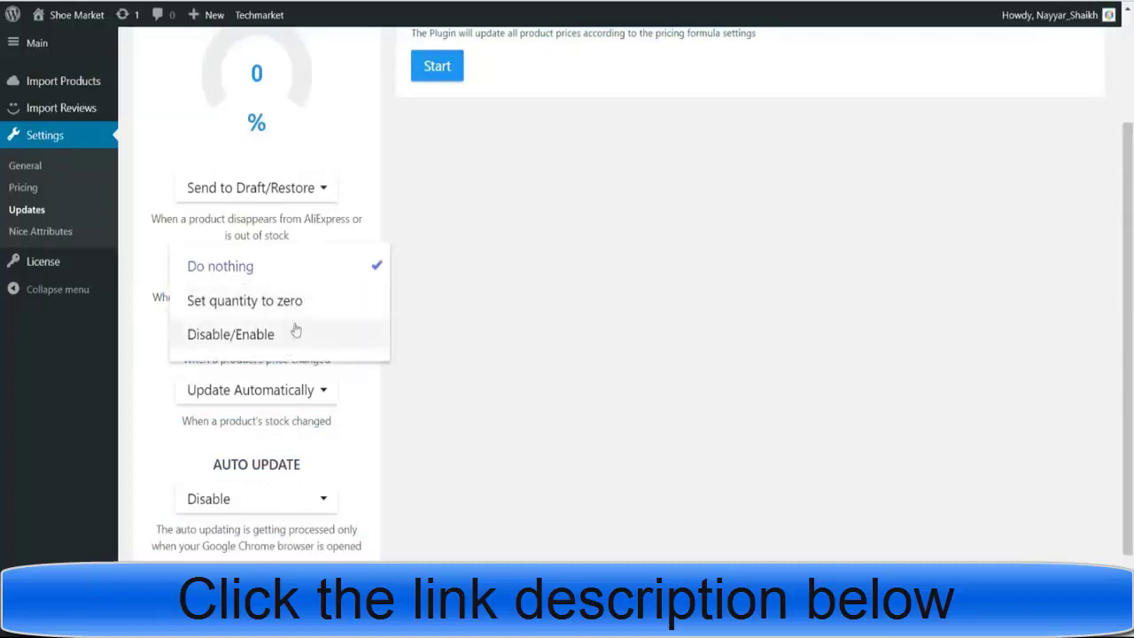
left_click(271, 301)
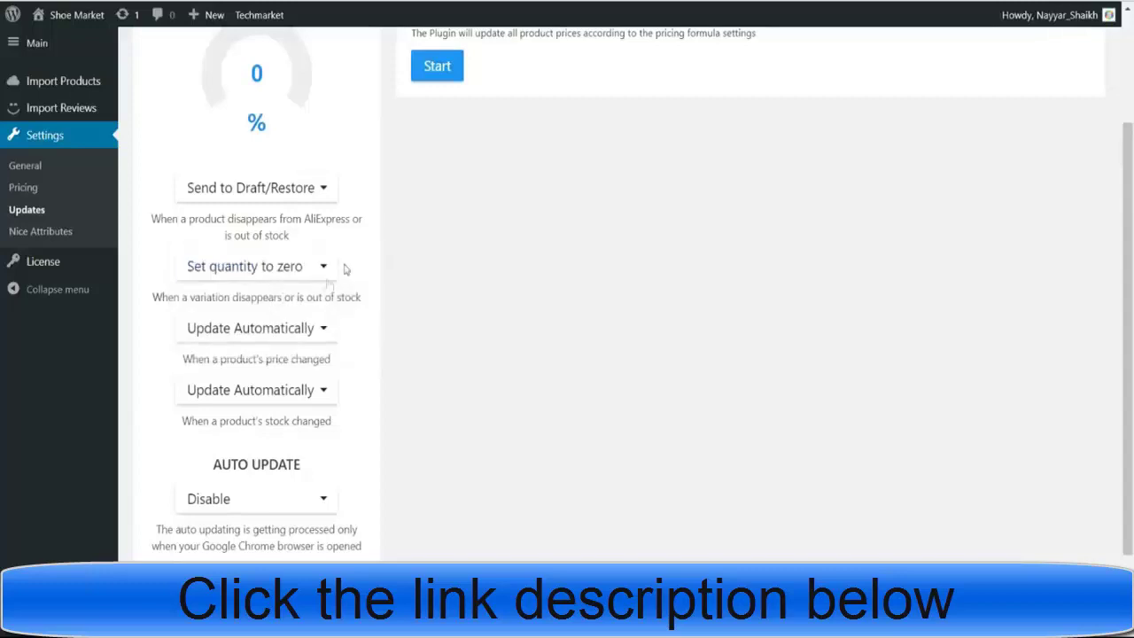
left_click(310, 279)
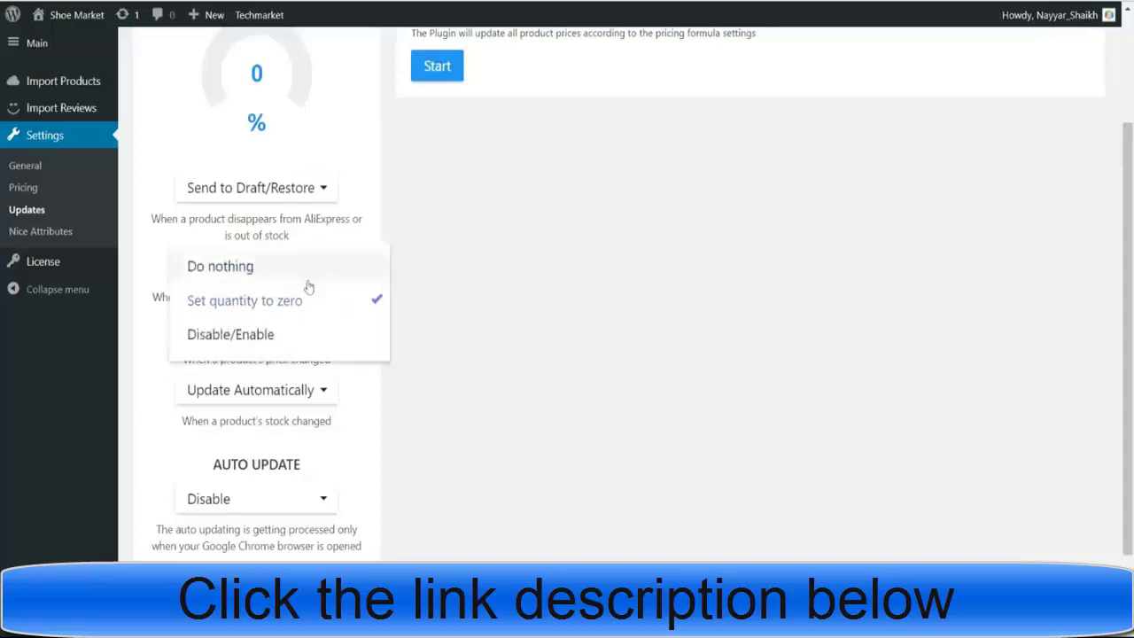
left_click(269, 341)
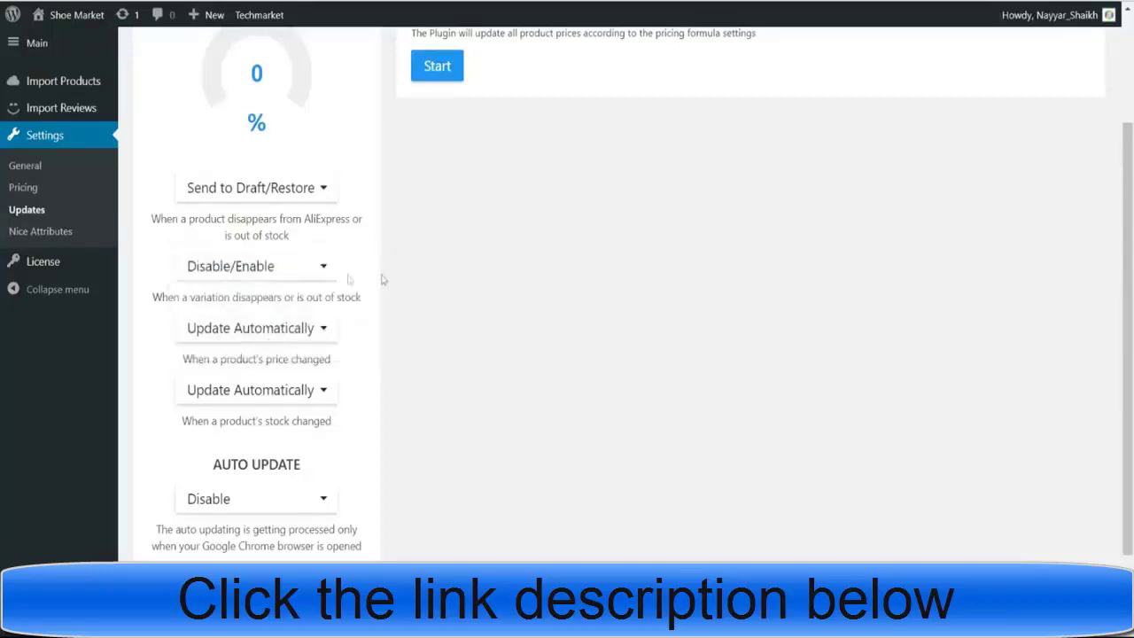
left_click(301, 276)
left_click(312, 301)
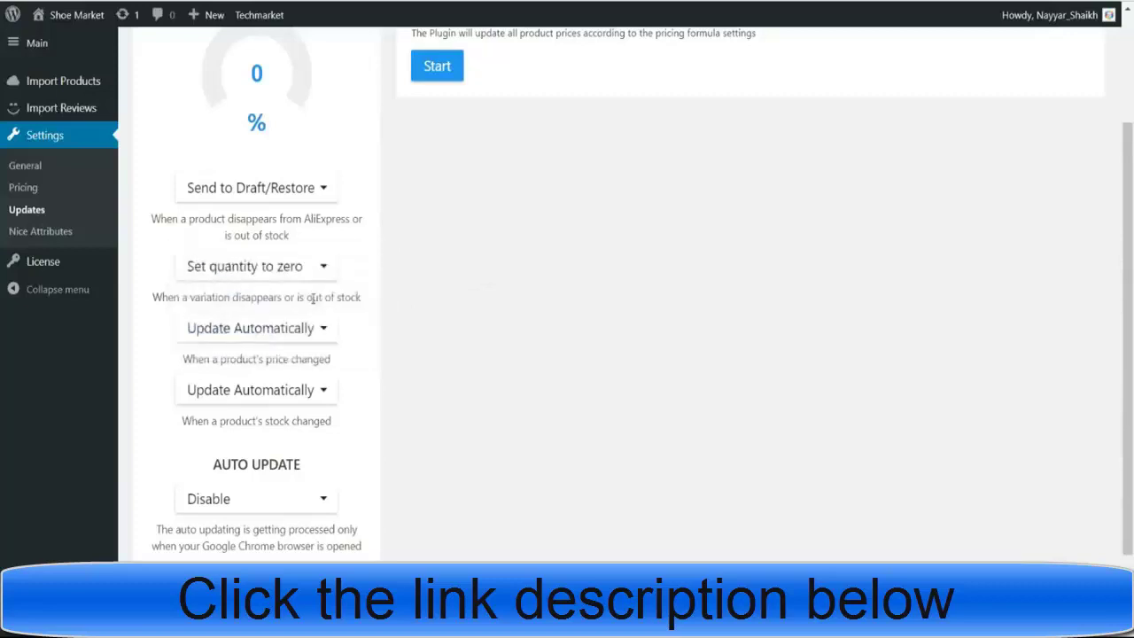
left_click(274, 277)
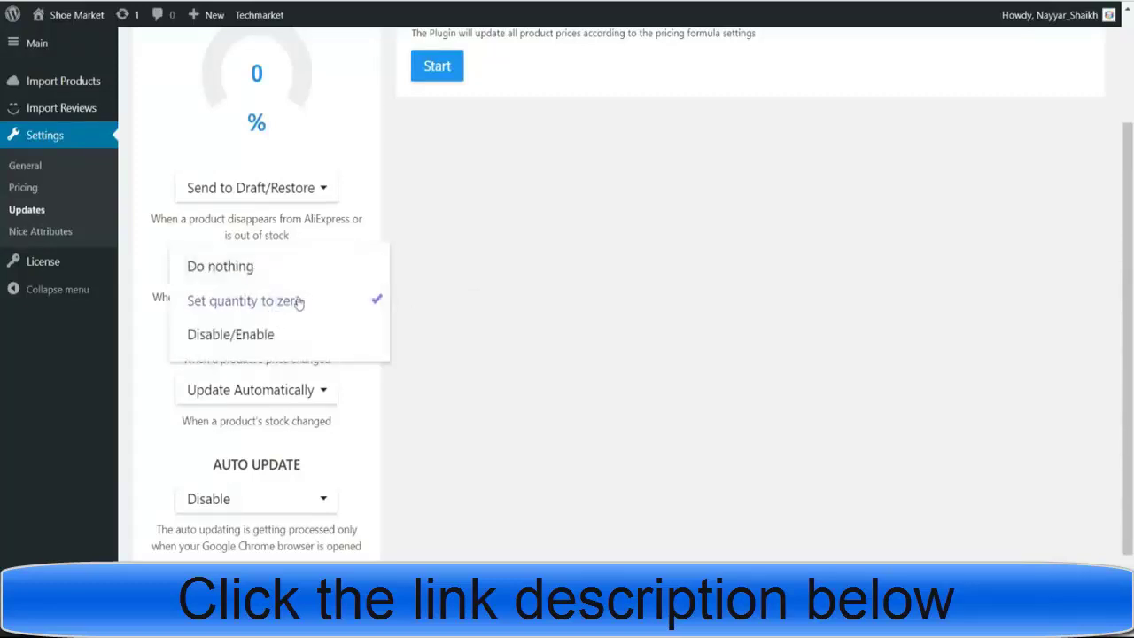
left_click(293, 301)
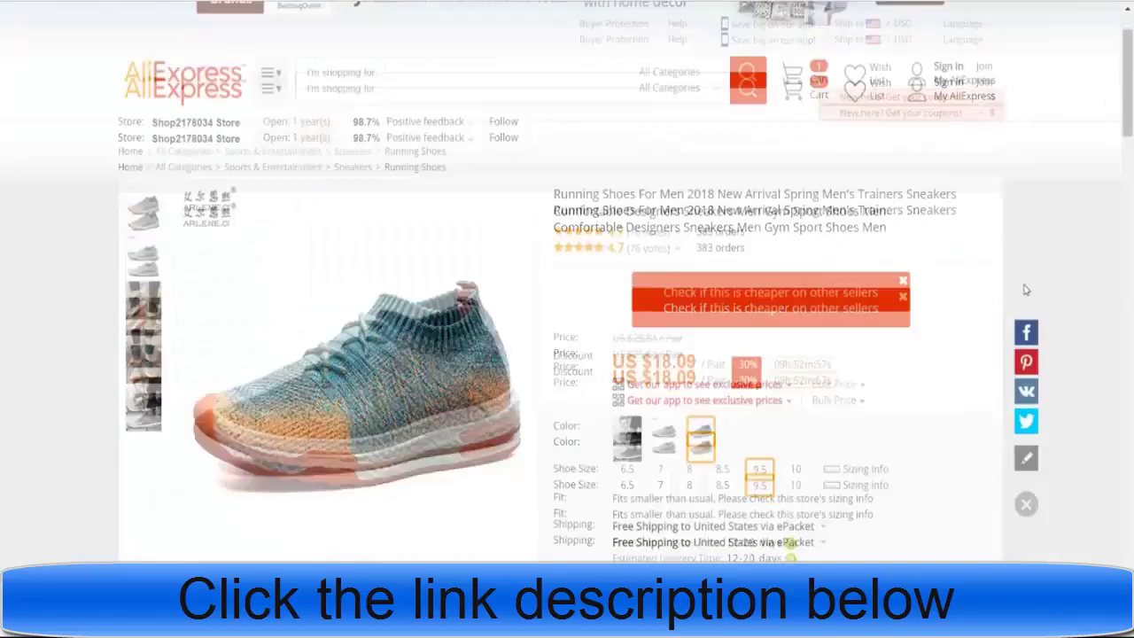
- Check the size chart and choose shoe size 8 on the AliExpress running-shoe listing
scroll(1026, 290, "down", 3)
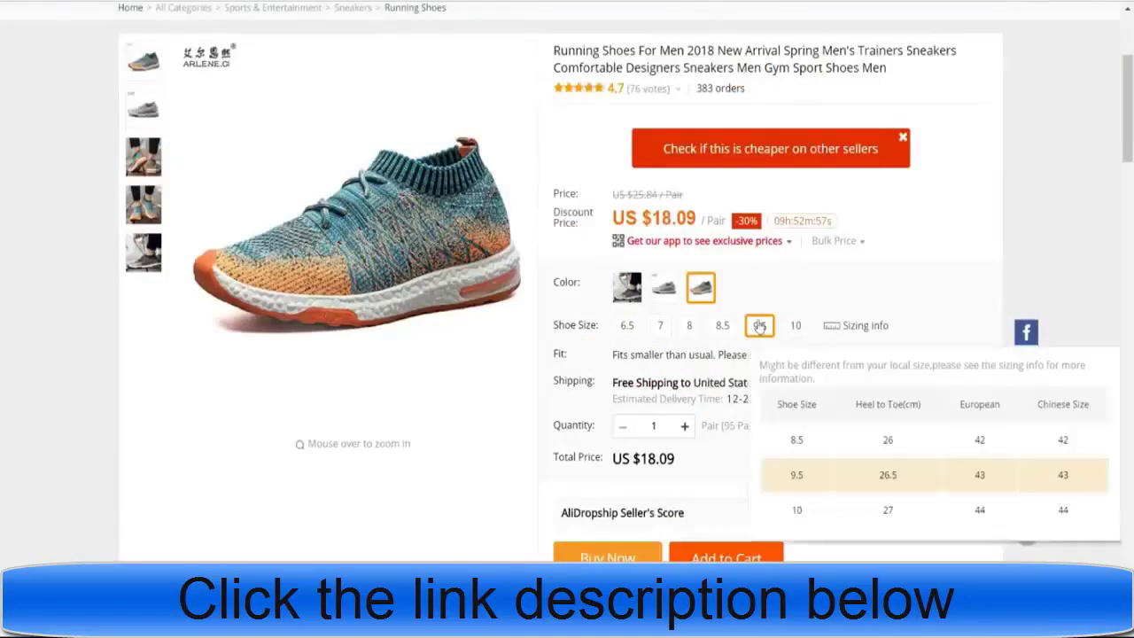
mouse_move(767, 329)
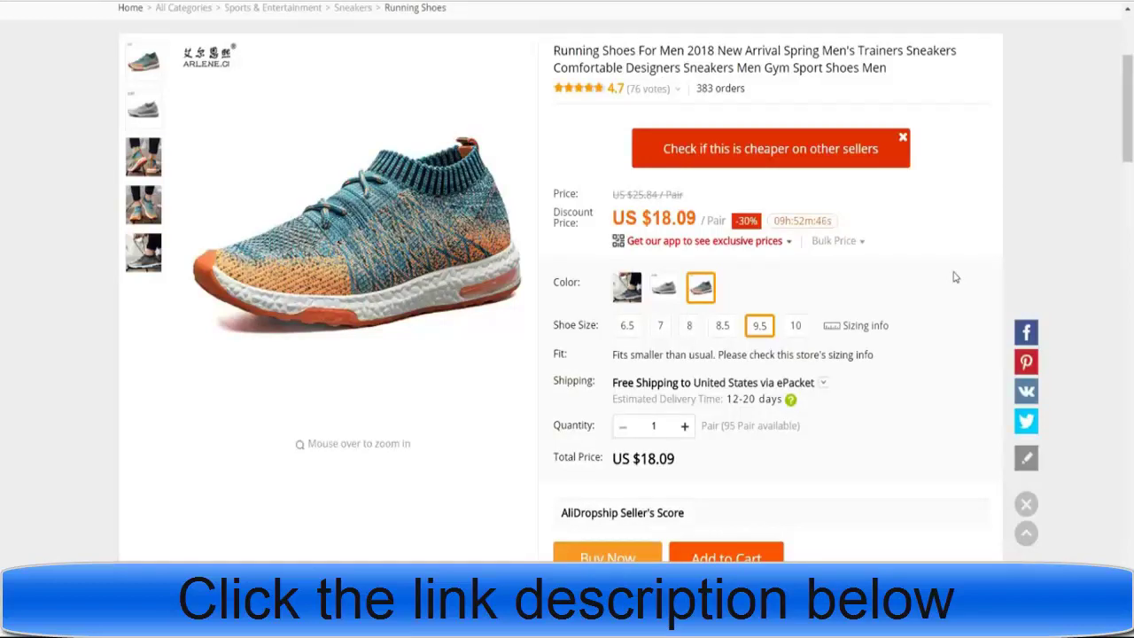
mouse_move(403, 262)
left_click(690, 331)
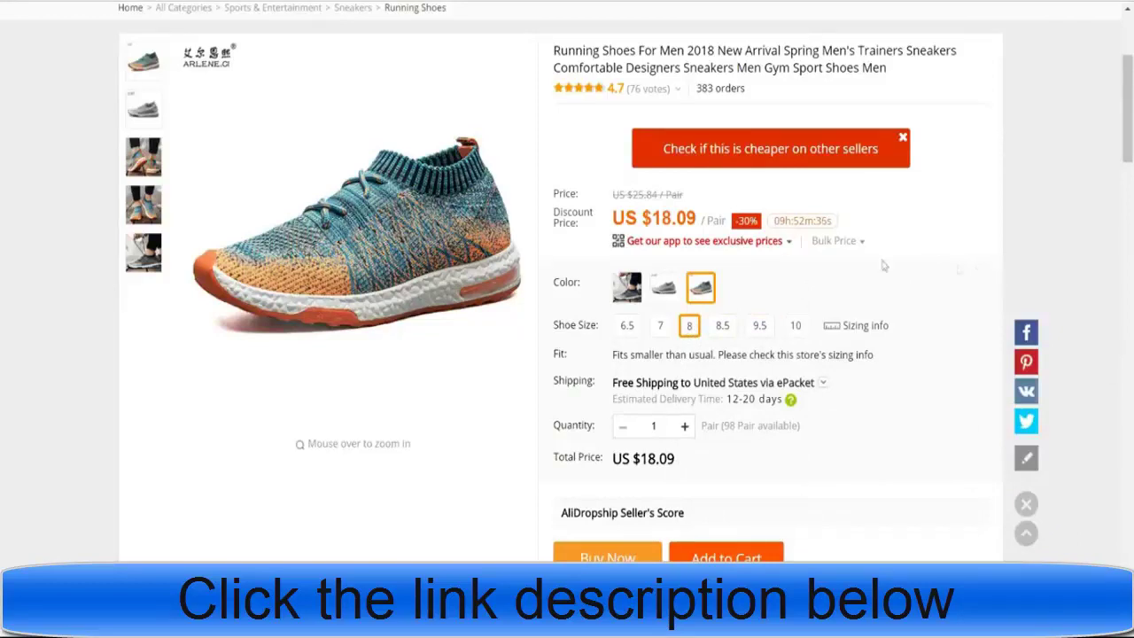
mouse_move(685, 347)
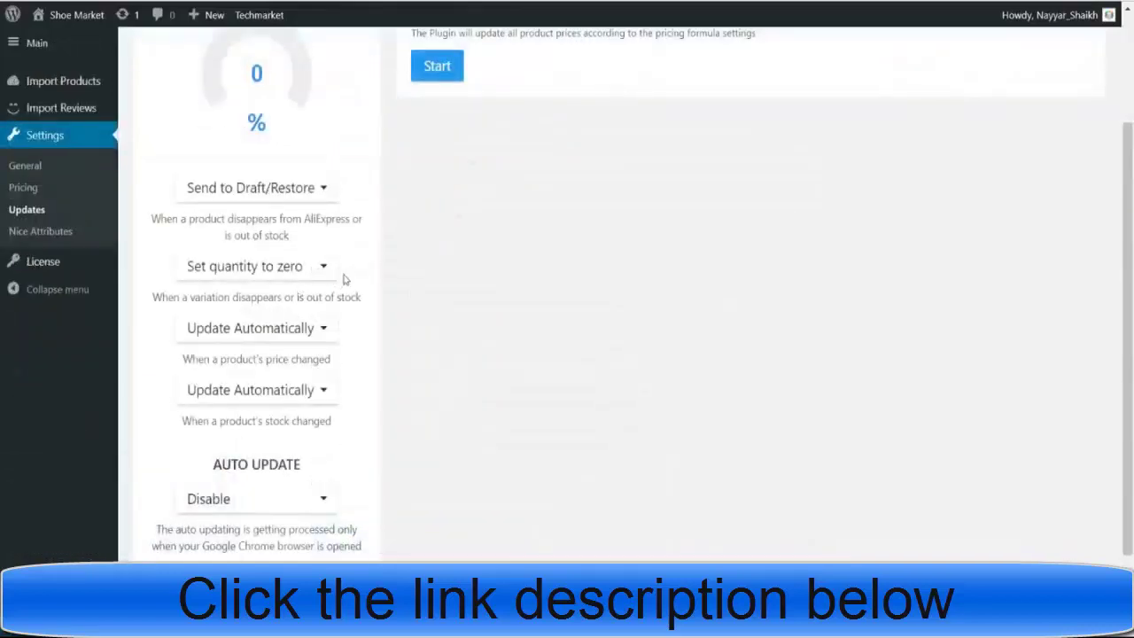
- Keep Set quantity to zero for variations and automatic price and stock updates
left_click(306, 280)
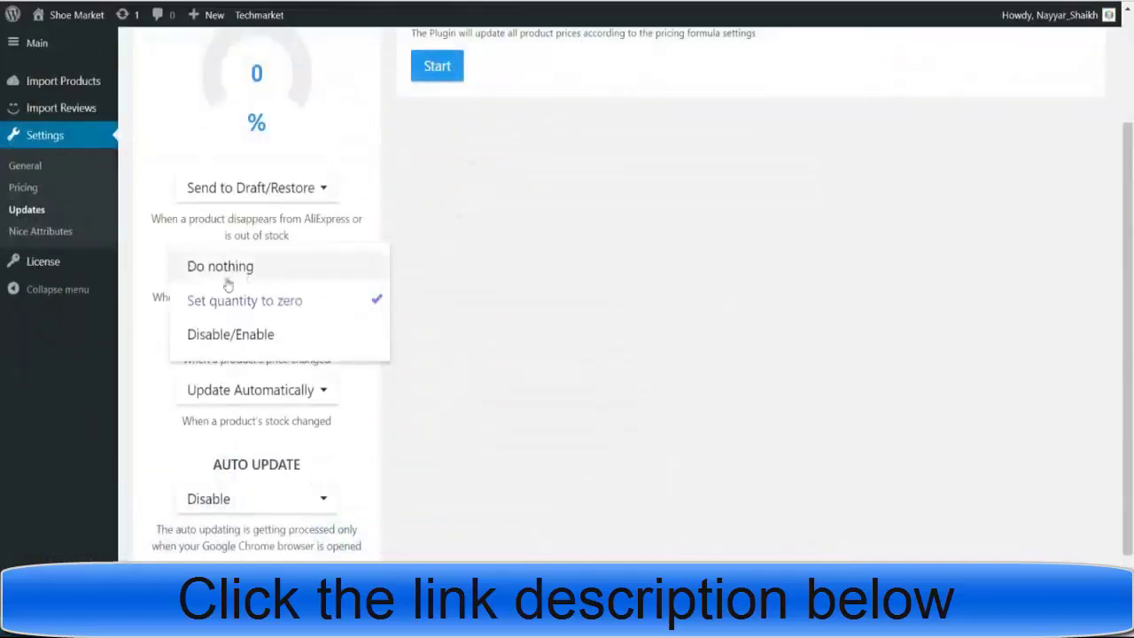
left_click(247, 299)
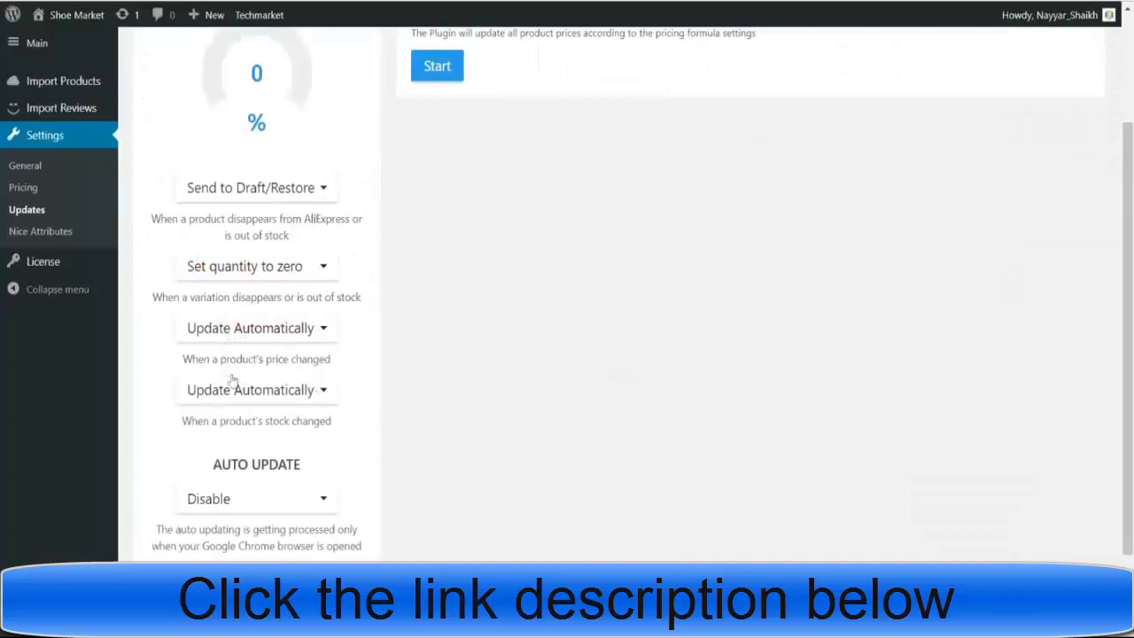
left_click_drag(192, 356, 324, 359)
left_click(337, 363)
left_click(315, 343)
left_click(250, 363)
left_click_drag(193, 423, 380, 434)
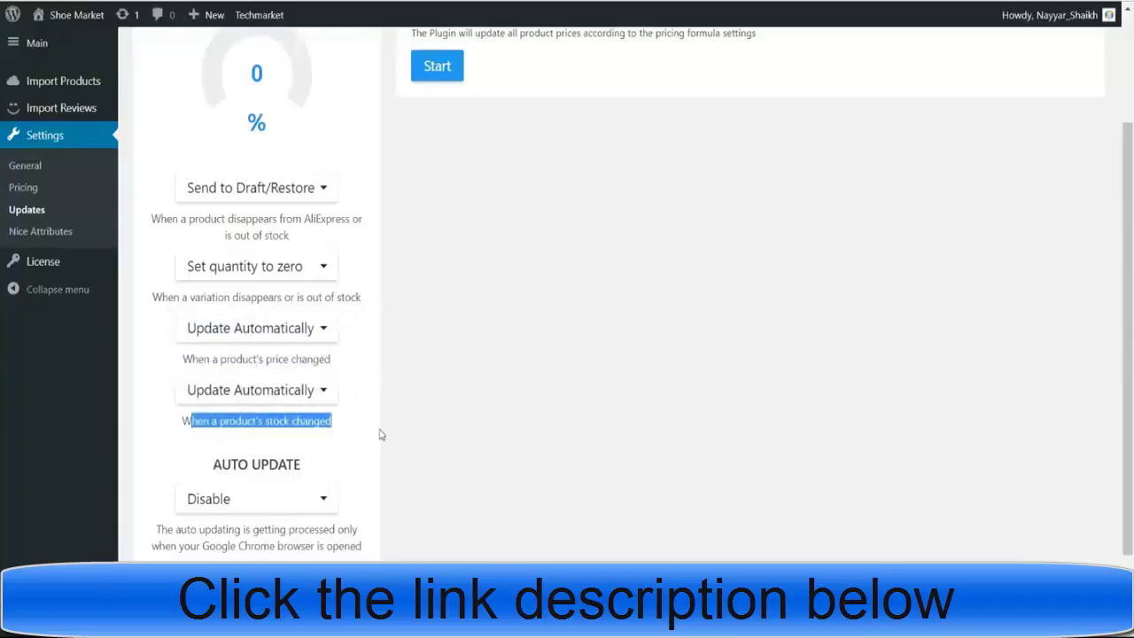
left_click(274, 399)
left_click(617, 399)
scroll(622, 399, "down", 2)
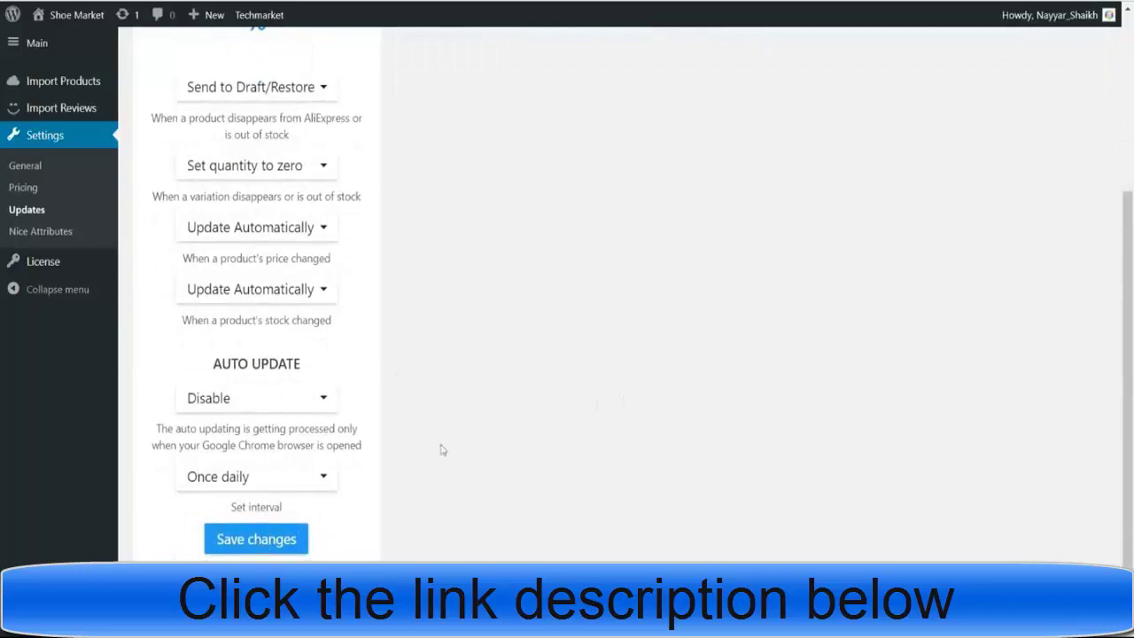
- Enable auto update with a Once daily interval and save the product update settings
left_click(280, 403)
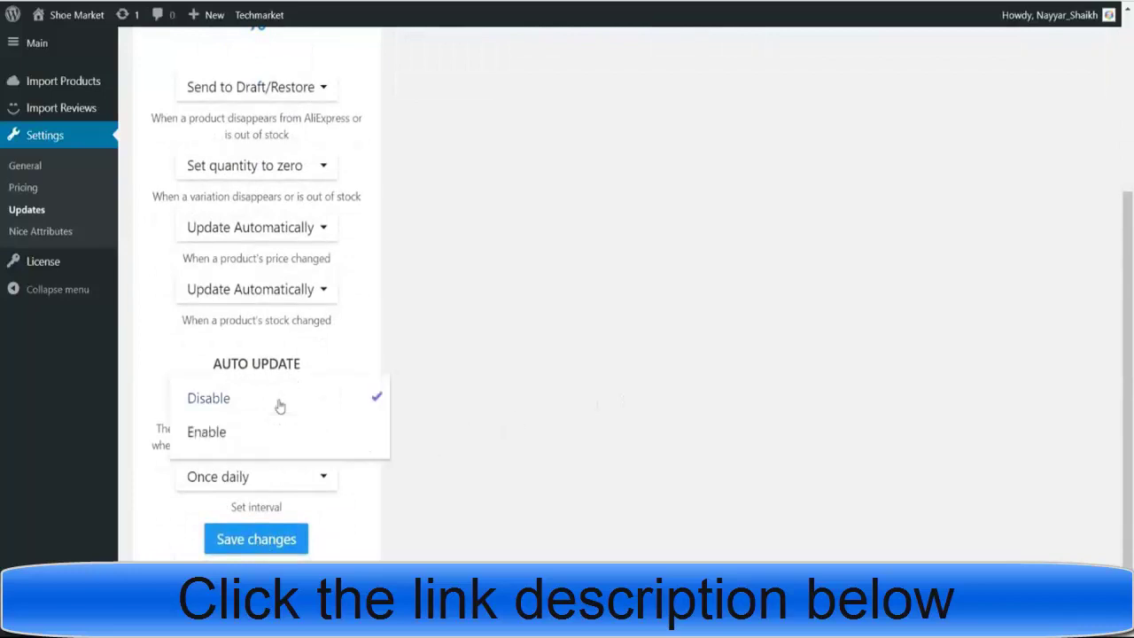
left_click(270, 438)
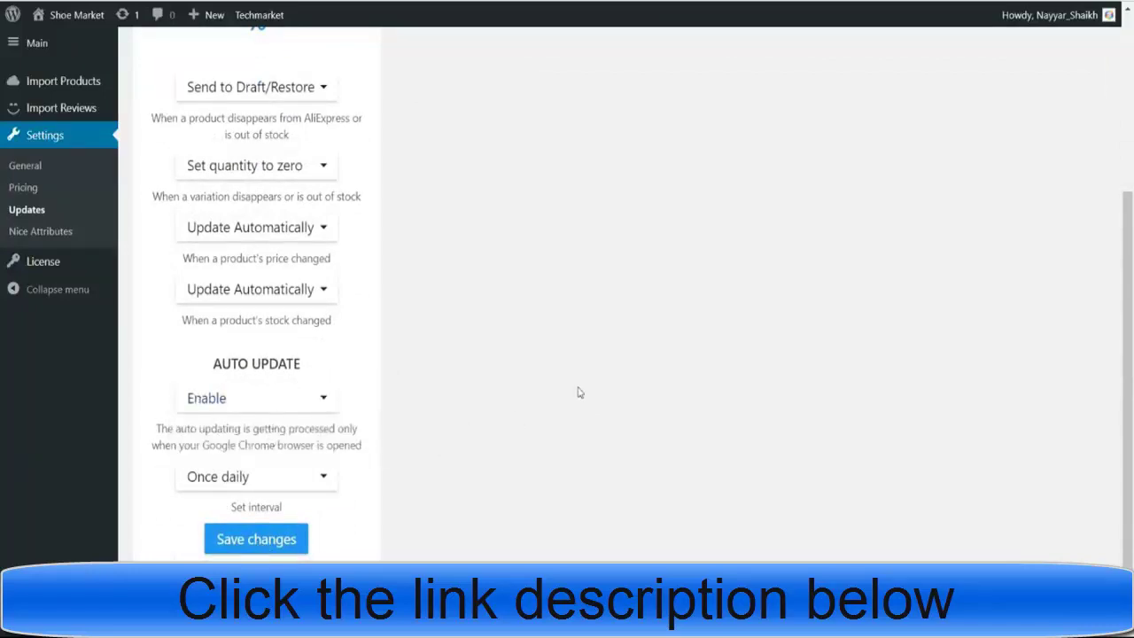
left_click(290, 473)
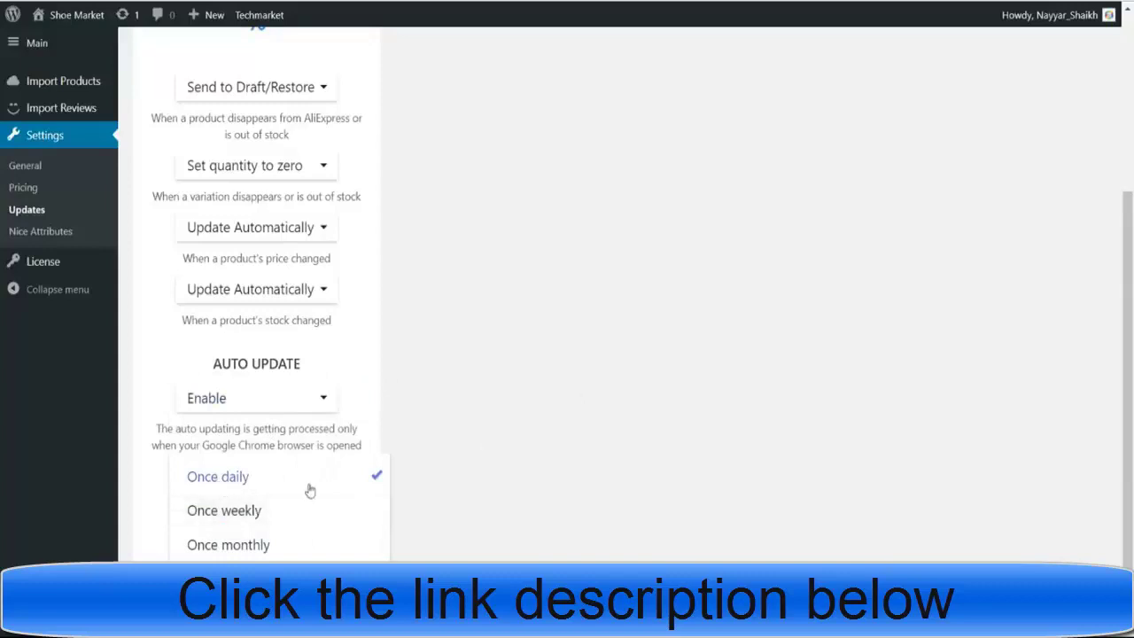
left_click(461, 516)
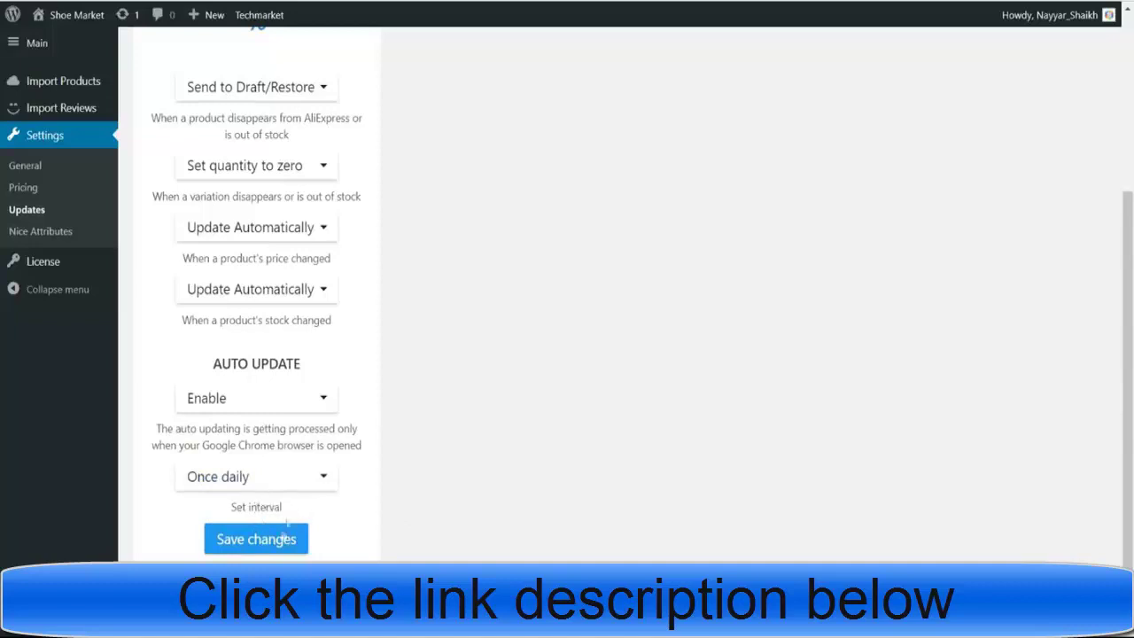
left_click(271, 539)
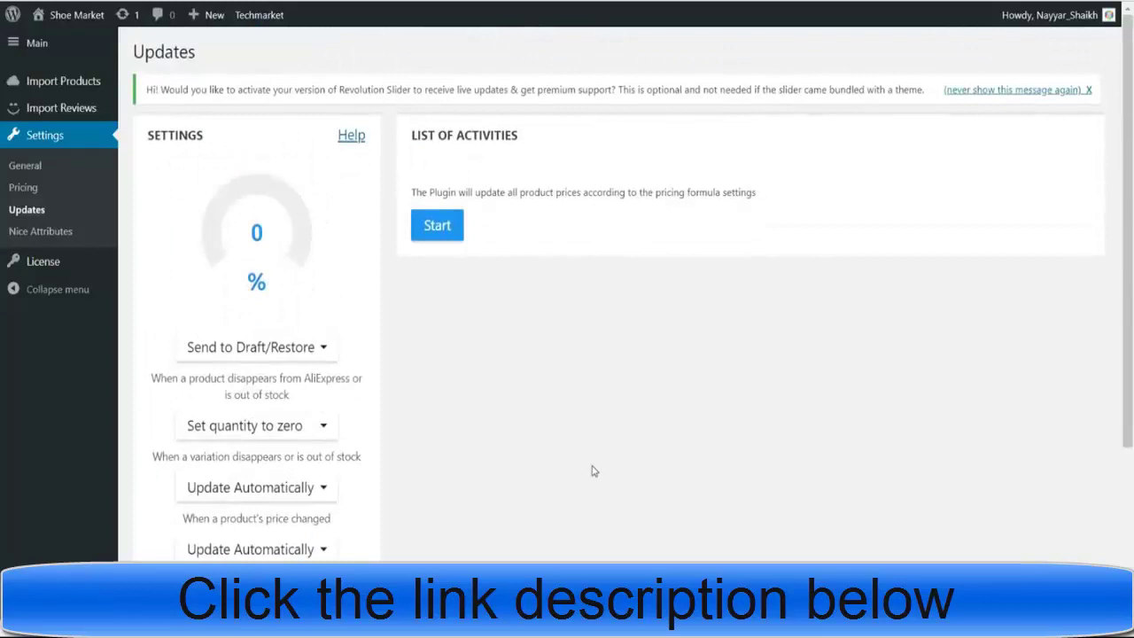
scroll(592, 479, "down", 3)
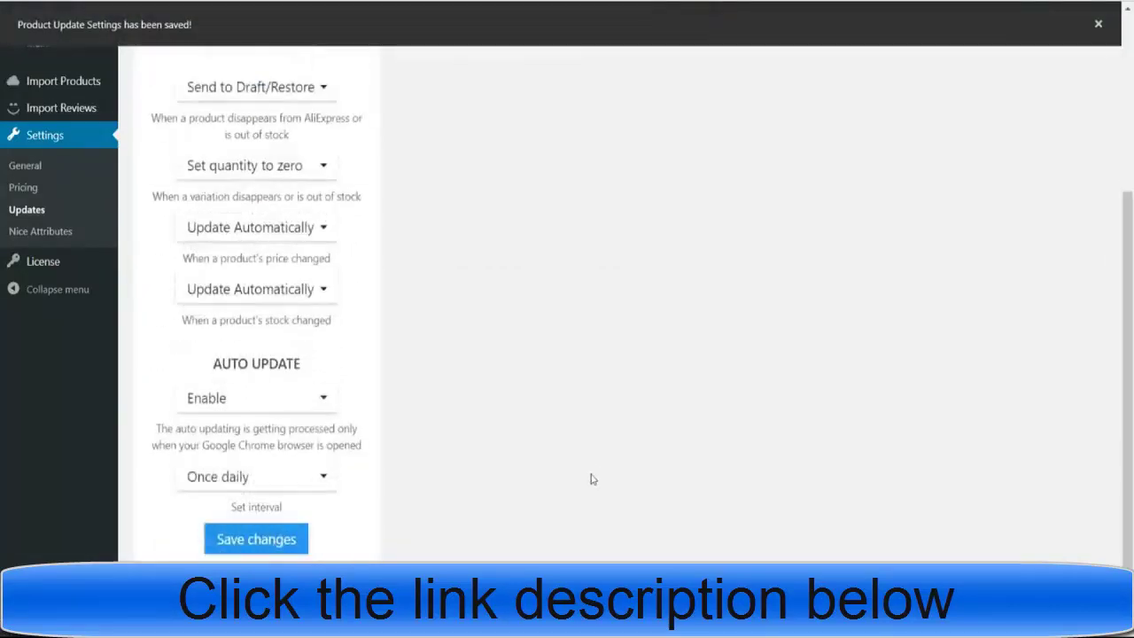
scroll(592, 480, "up", 3)
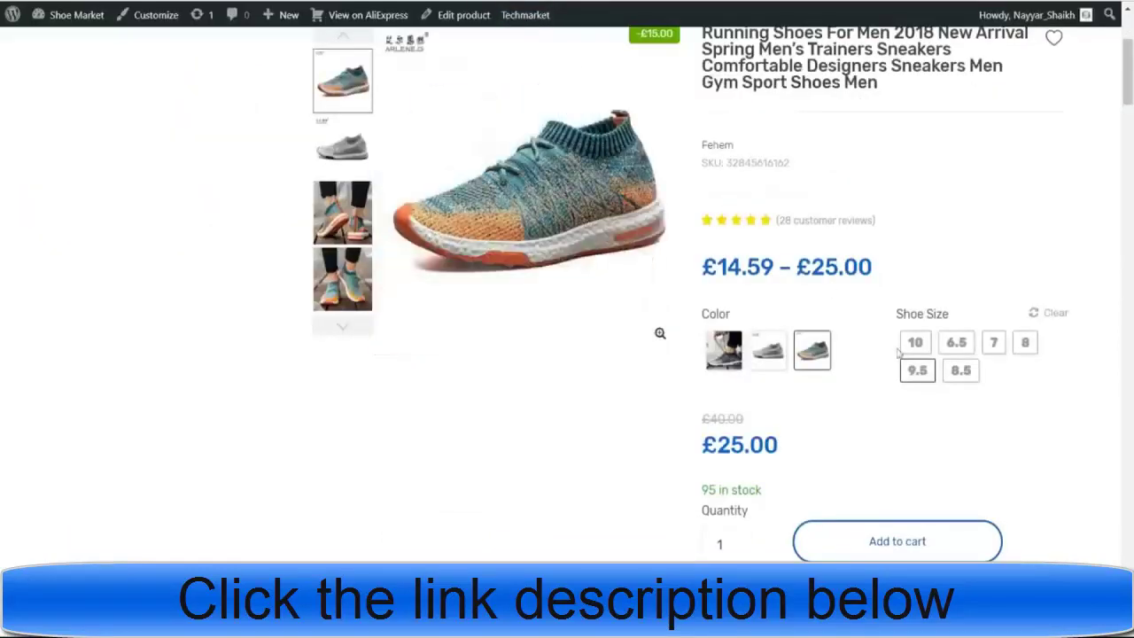
- Preview the grey colour variation of the running shoe on the Shoe Market storefront
scroll(872, 367, "up", 2)
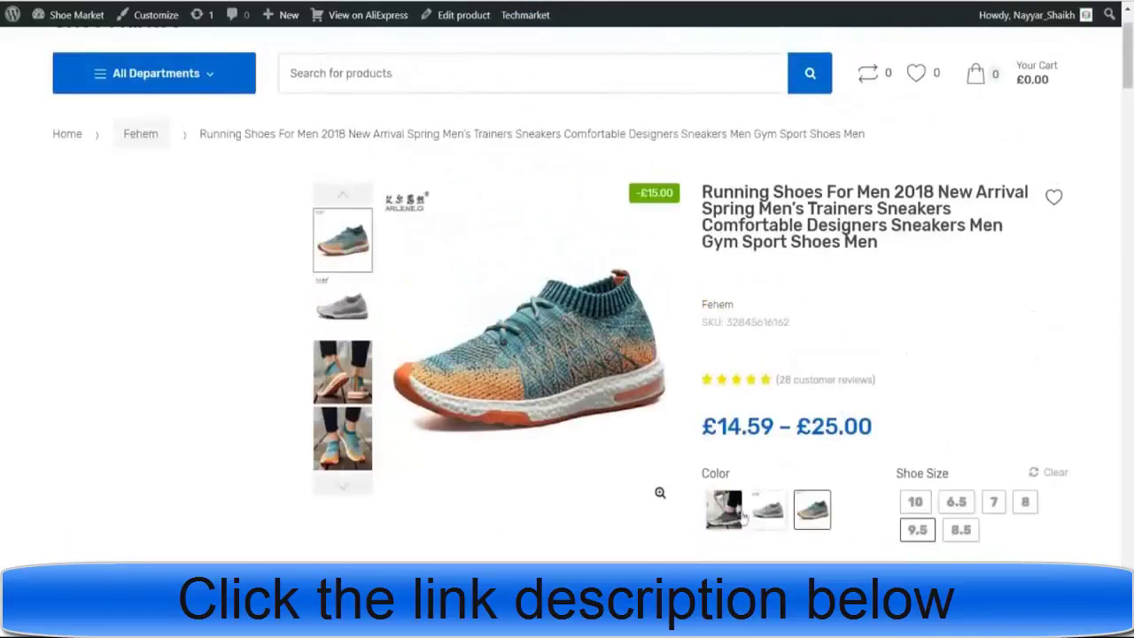
scroll(738, 521, "down", 2)
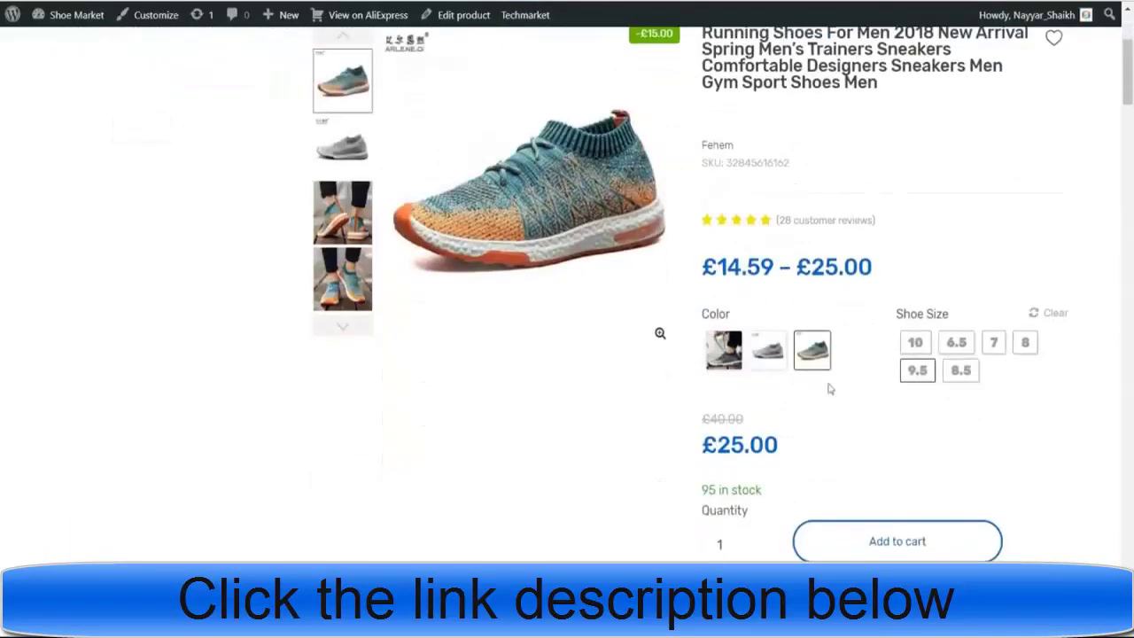
left_click(767, 350)
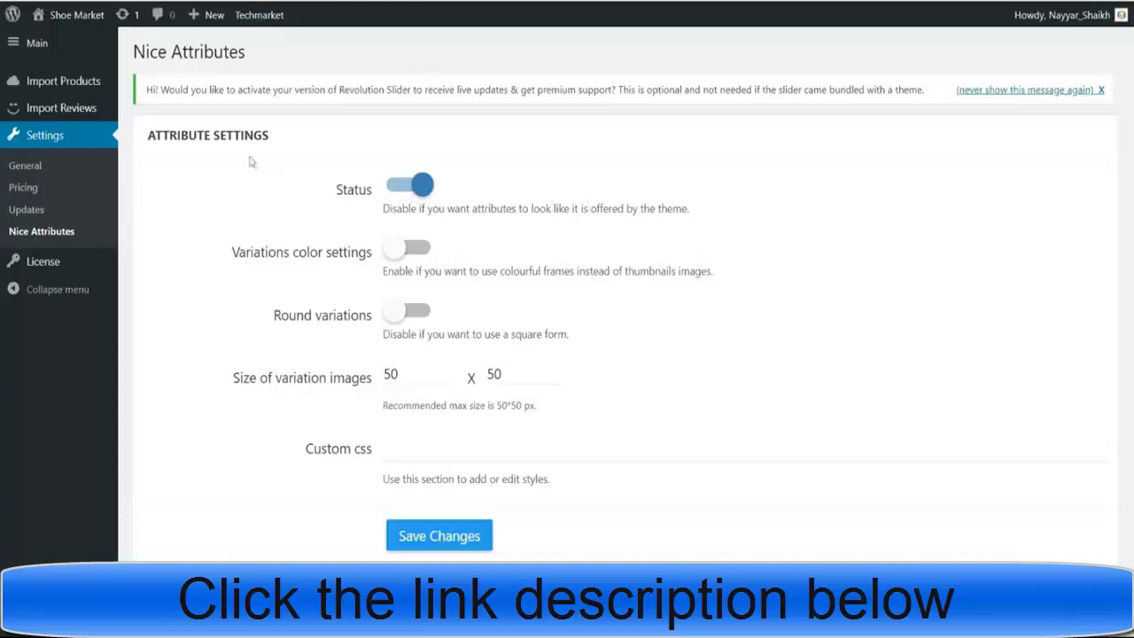
- Restore the full admin menu and go to WooCommerce > Settings
left_click(53, 51)
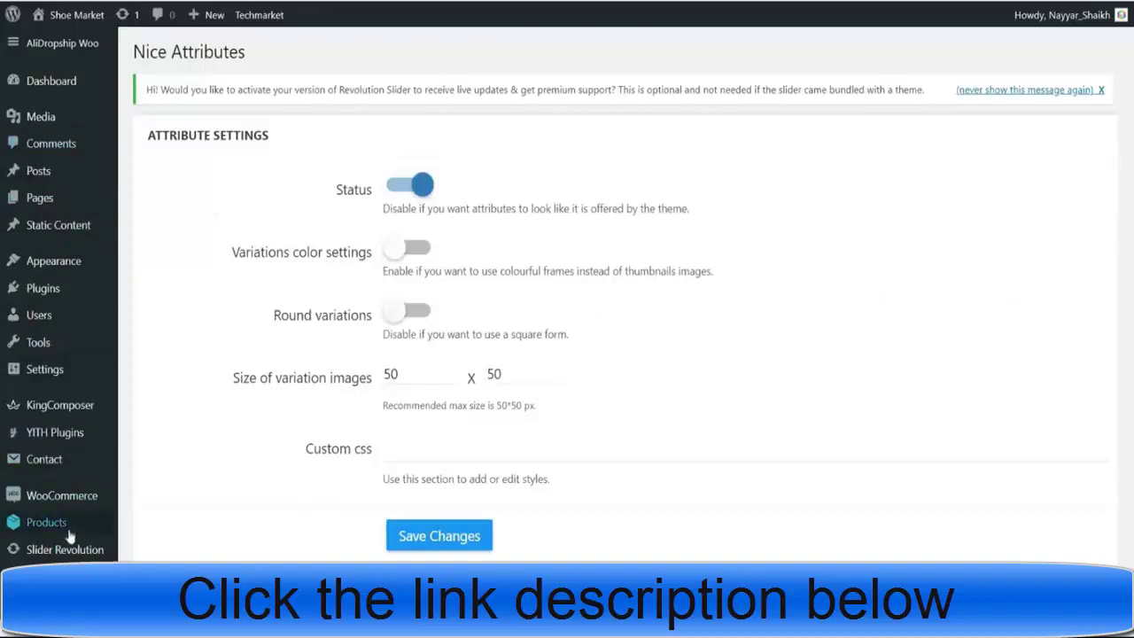
mouse_move(53, 497)
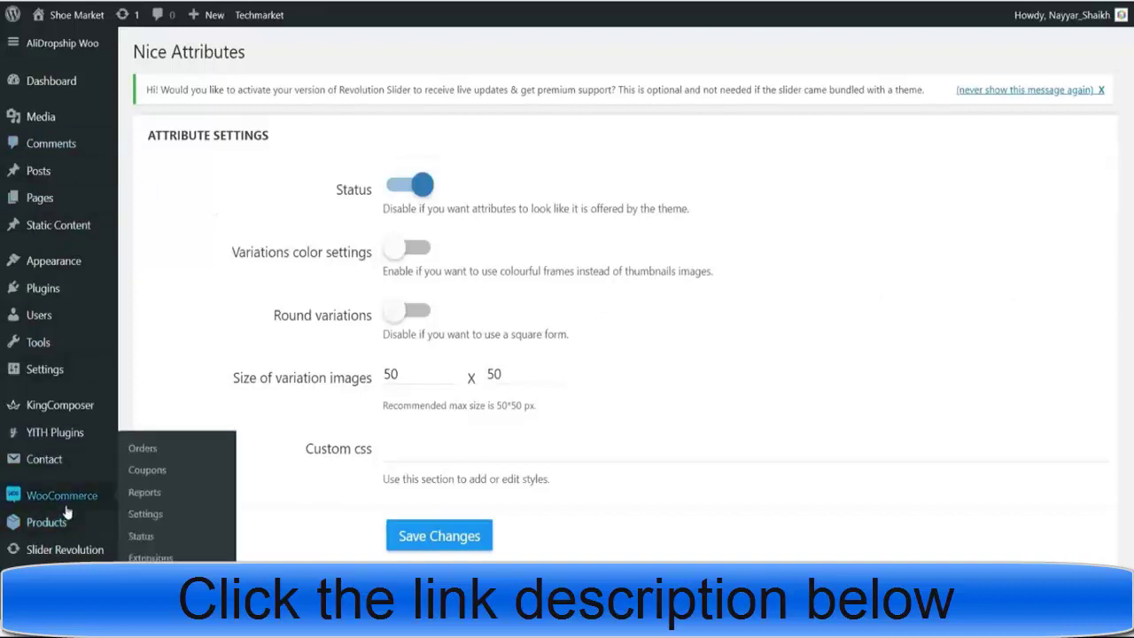
left_click(147, 515)
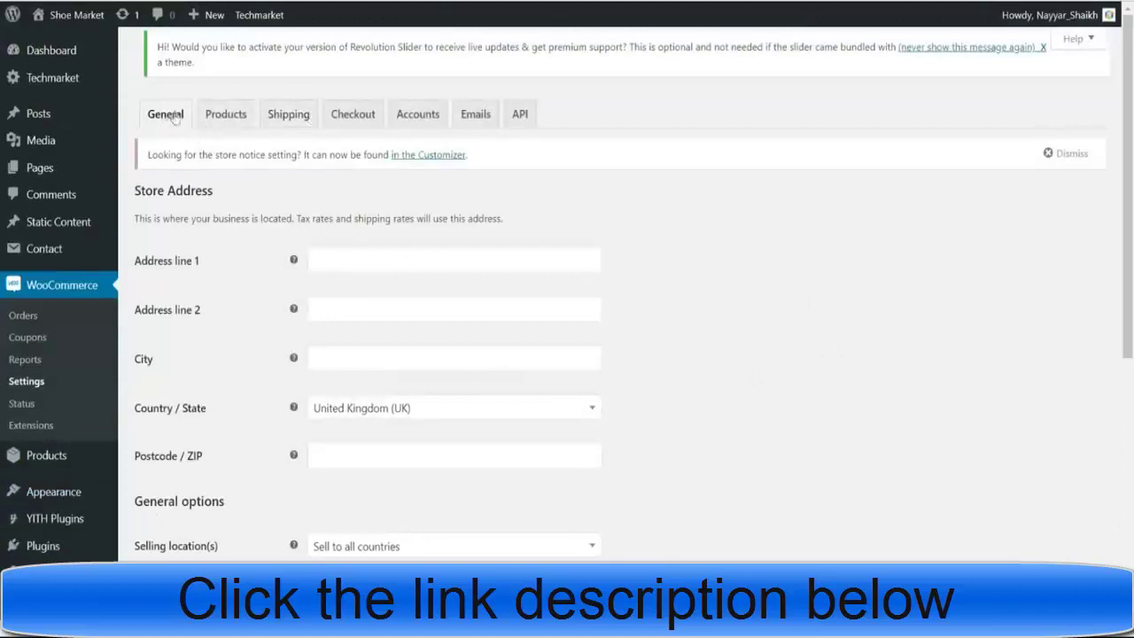
- Fill the store address with the saved Mumbai entry
scroll(706, 337, "down", 2)
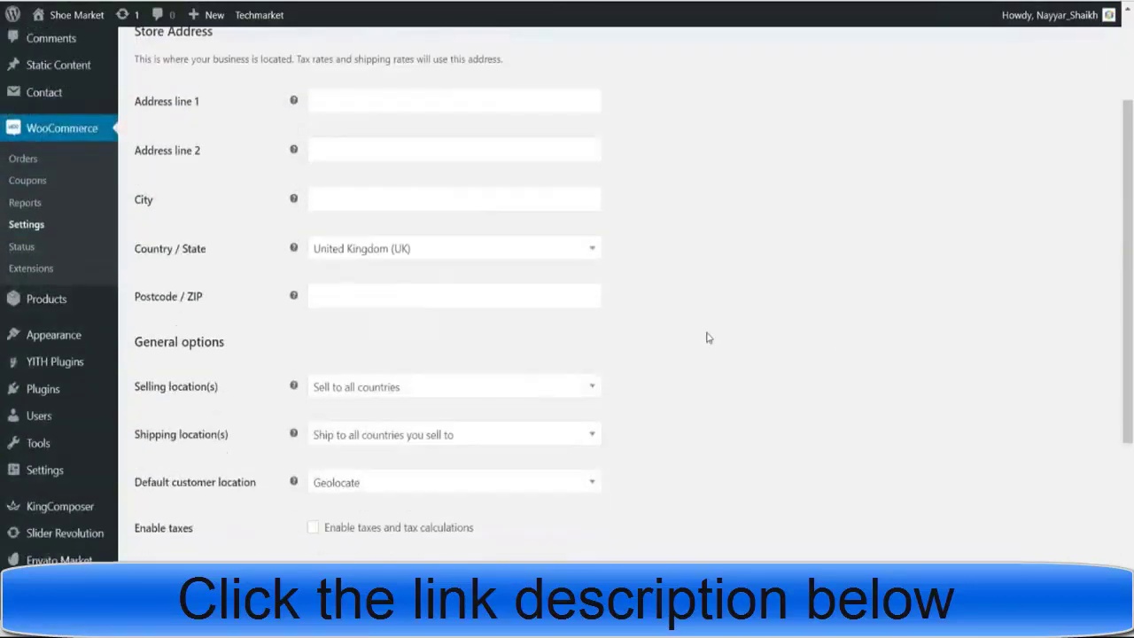
left_click(409, 100)
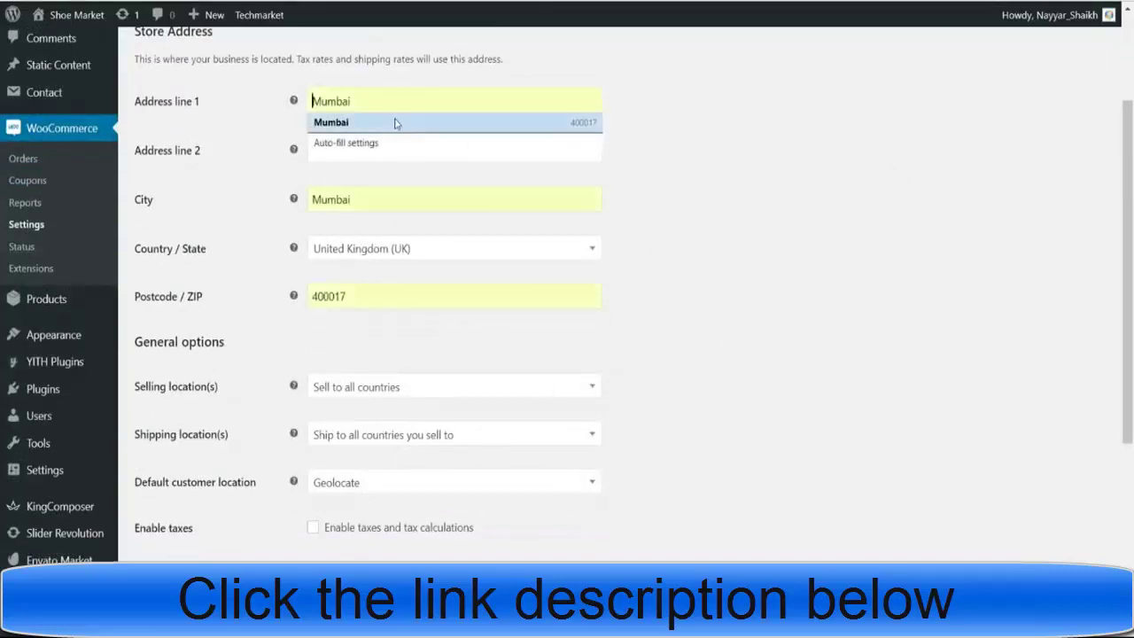
left_click(395, 120)
scroll(770, 287, "down", 2)
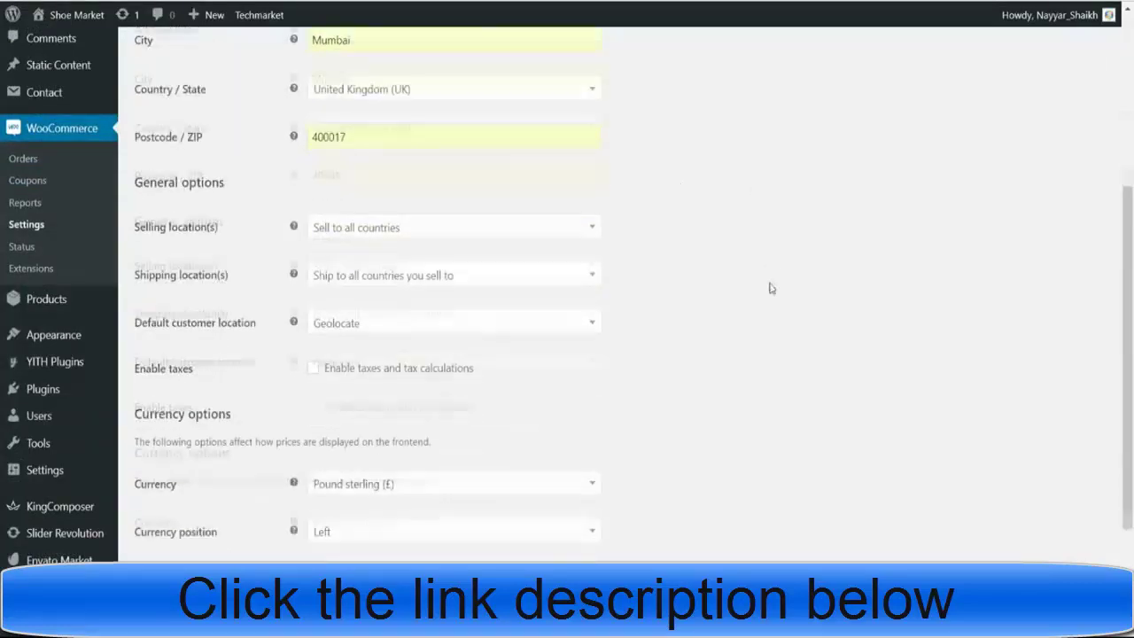
scroll(683, 287, "up", 1)
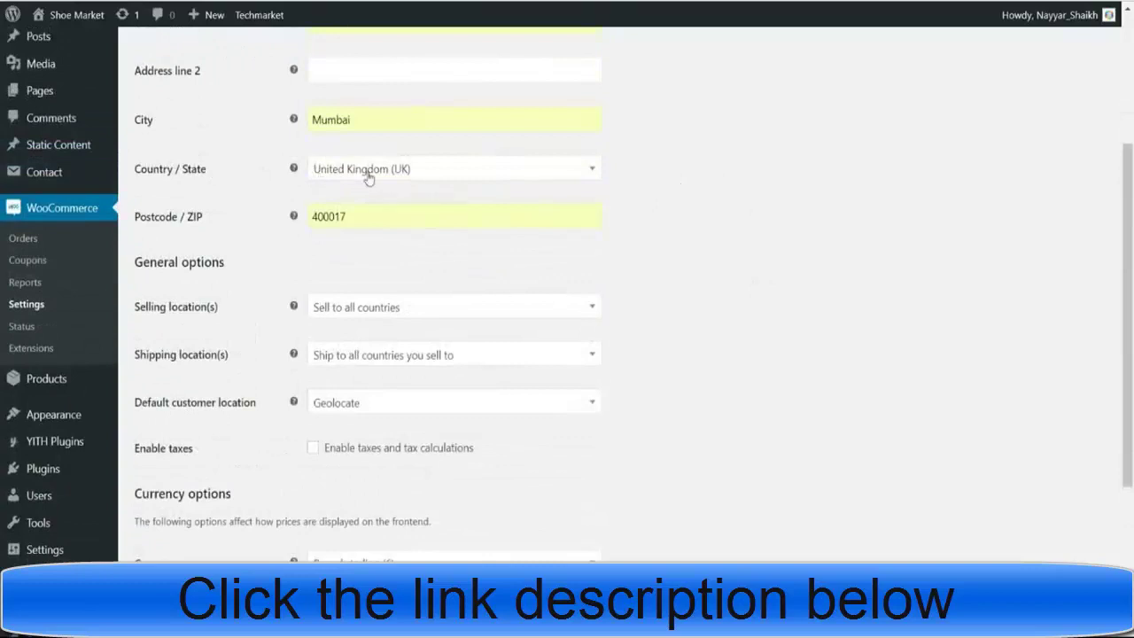
- Set the store country/state to India — Maharashtra
left_click(335, 177)
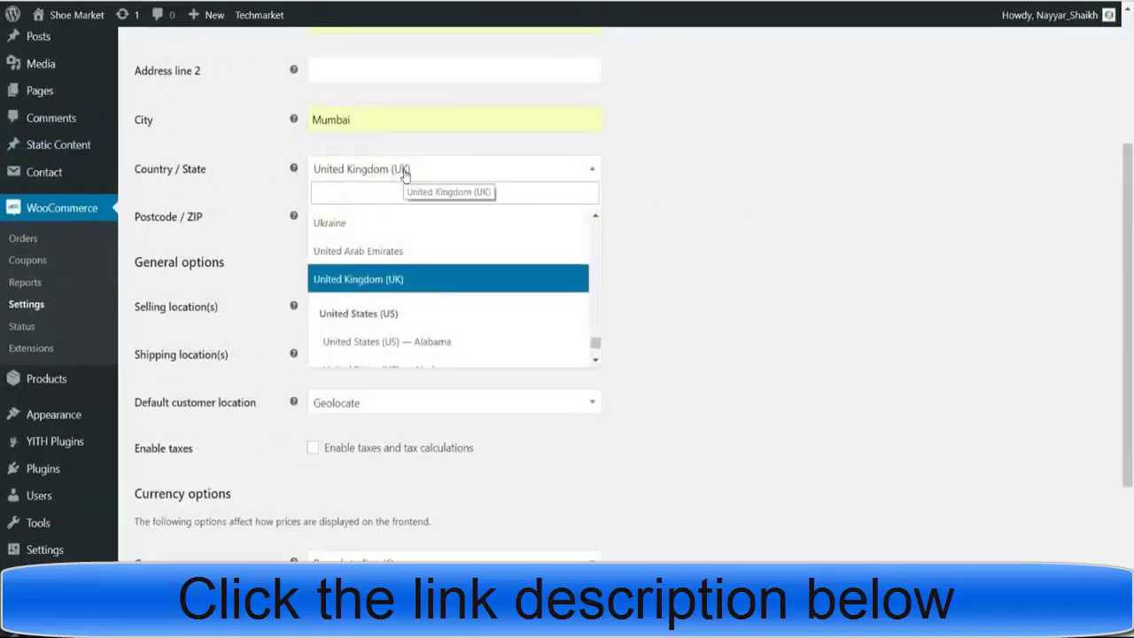
type("maha")
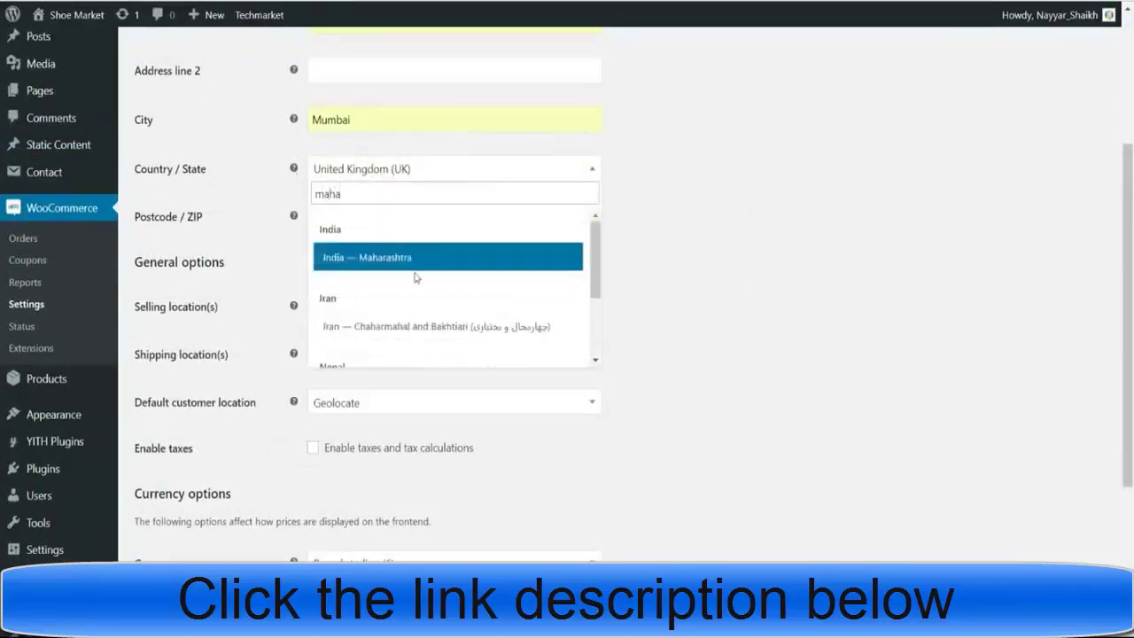
left_click(417, 273)
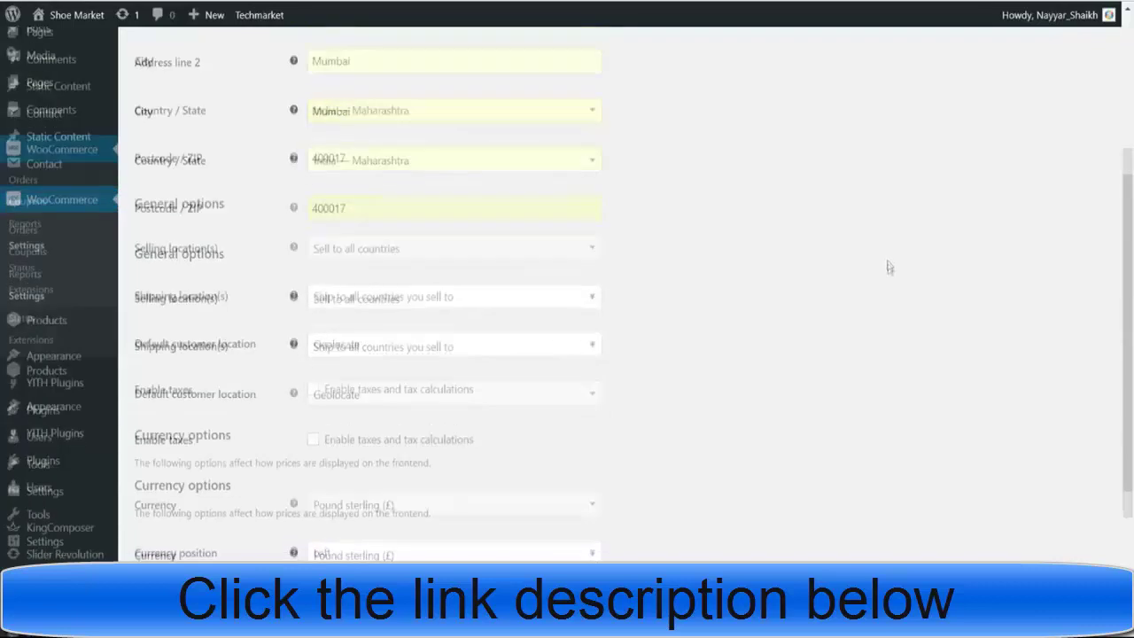
scroll(883, 248, "down", 3)
scroll(398, 144, "up", 2)
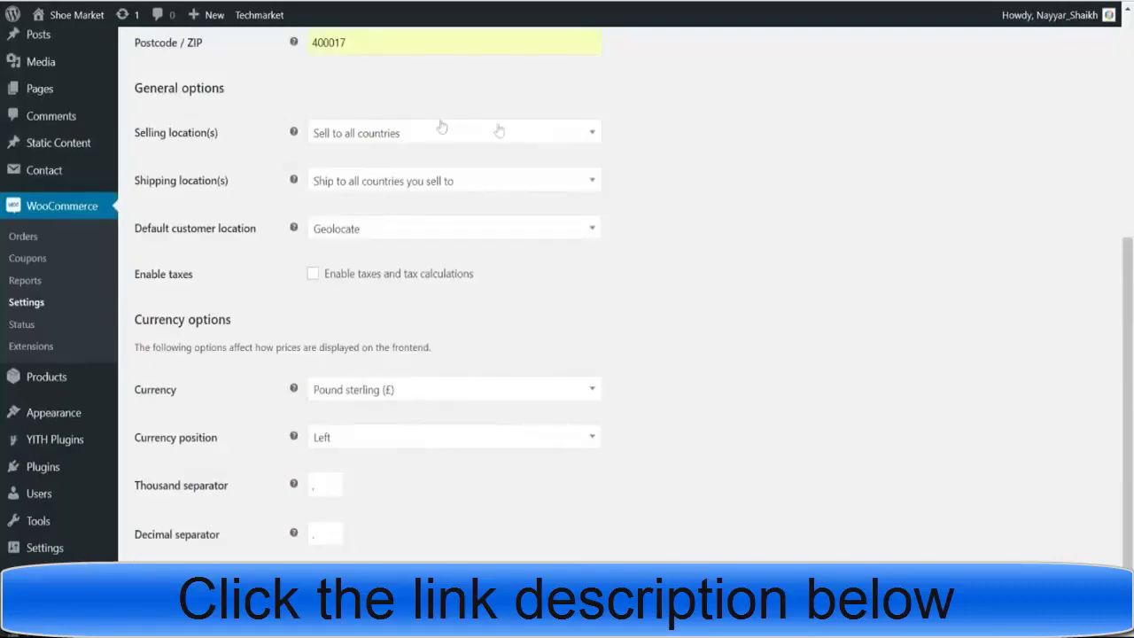
left_click(323, 144)
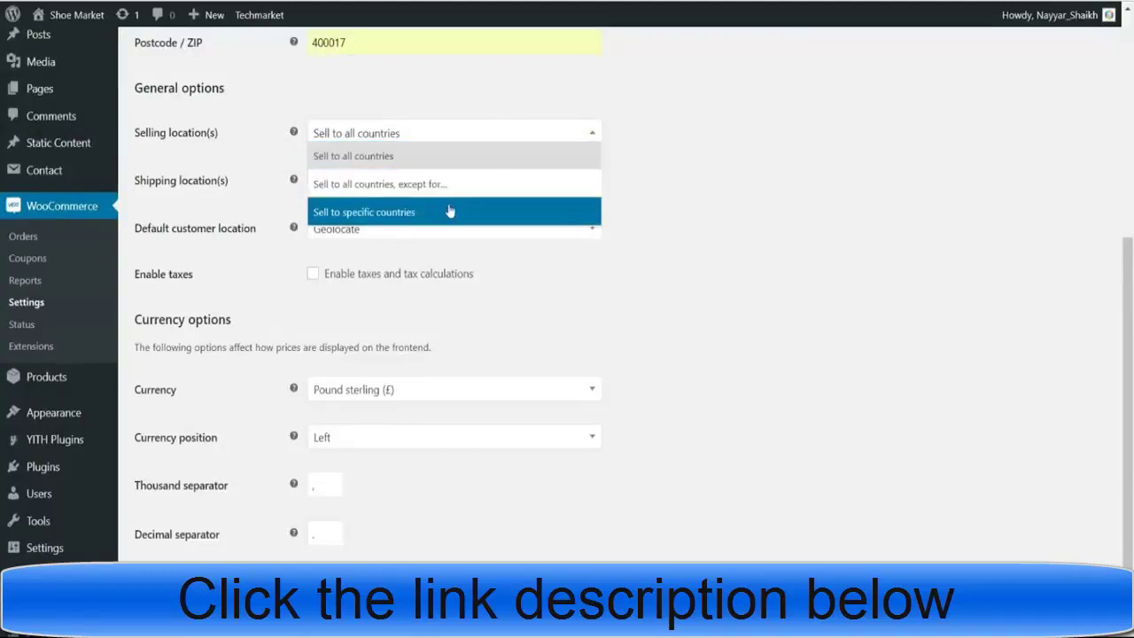
- Switch selling location to specific countries and add India
left_click(363, 214)
left_click(420, 181)
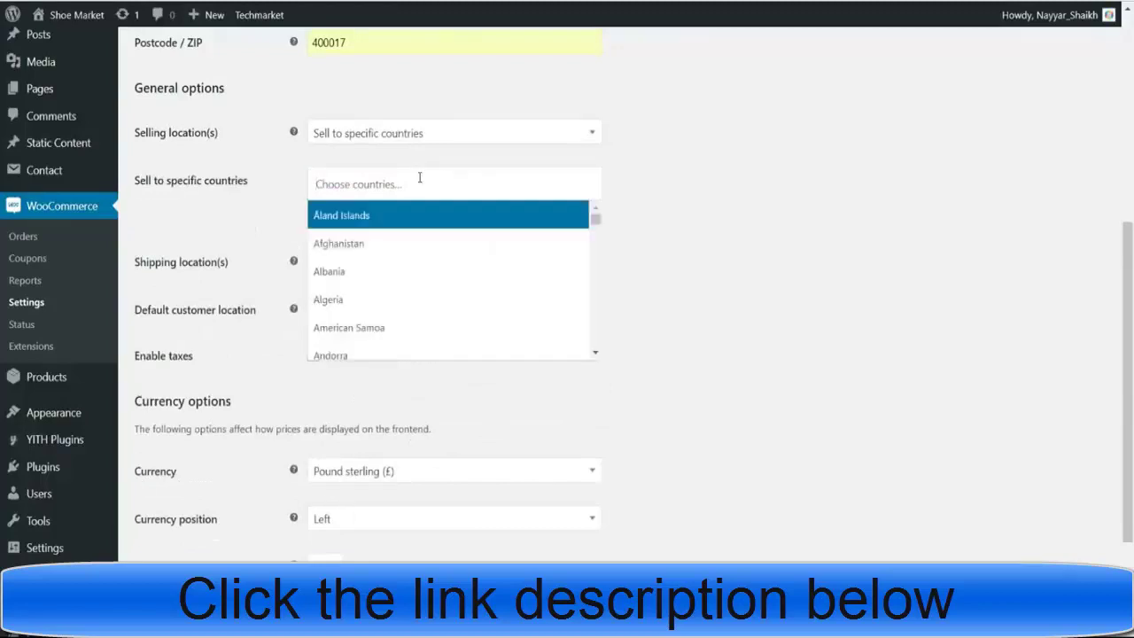
type("india")
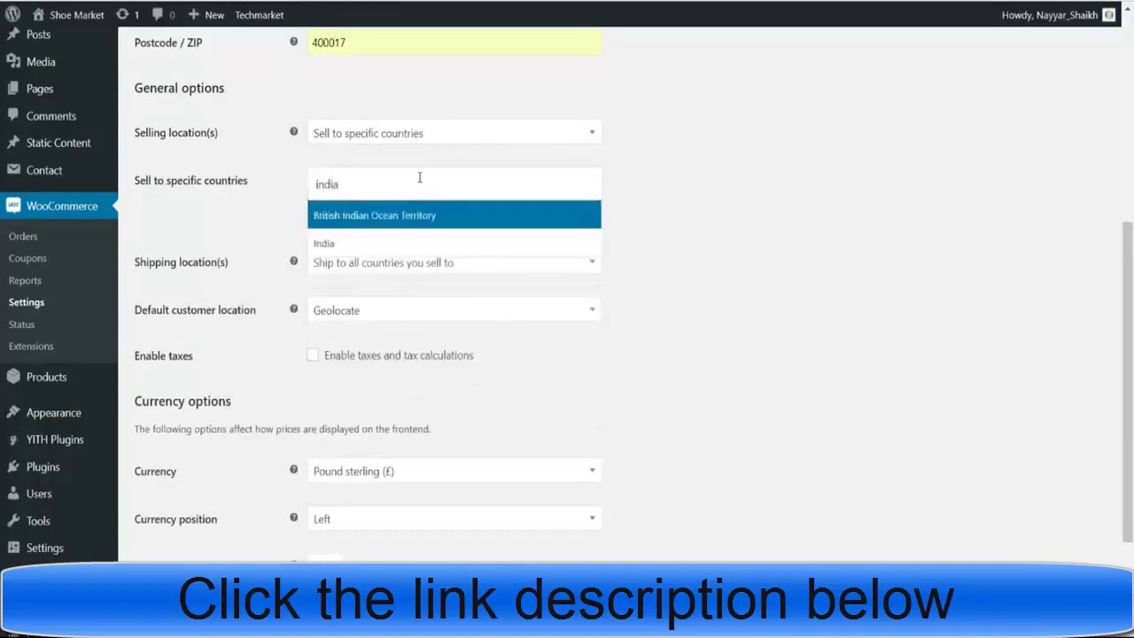
left_click(382, 243)
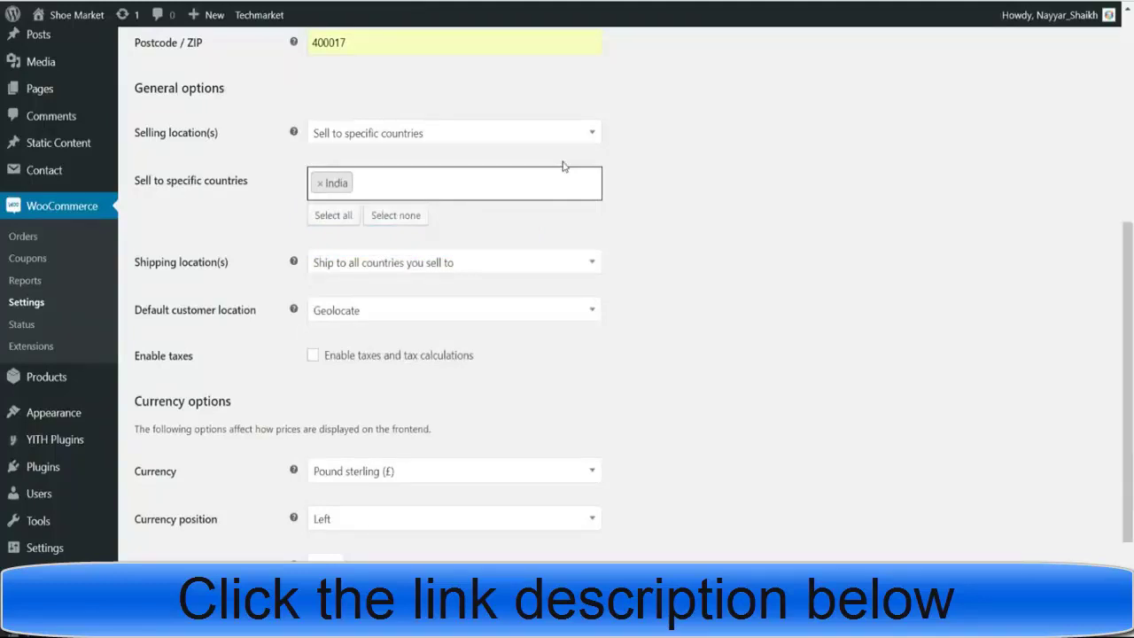
- Add United States (US) to the selling countries
type("asia")
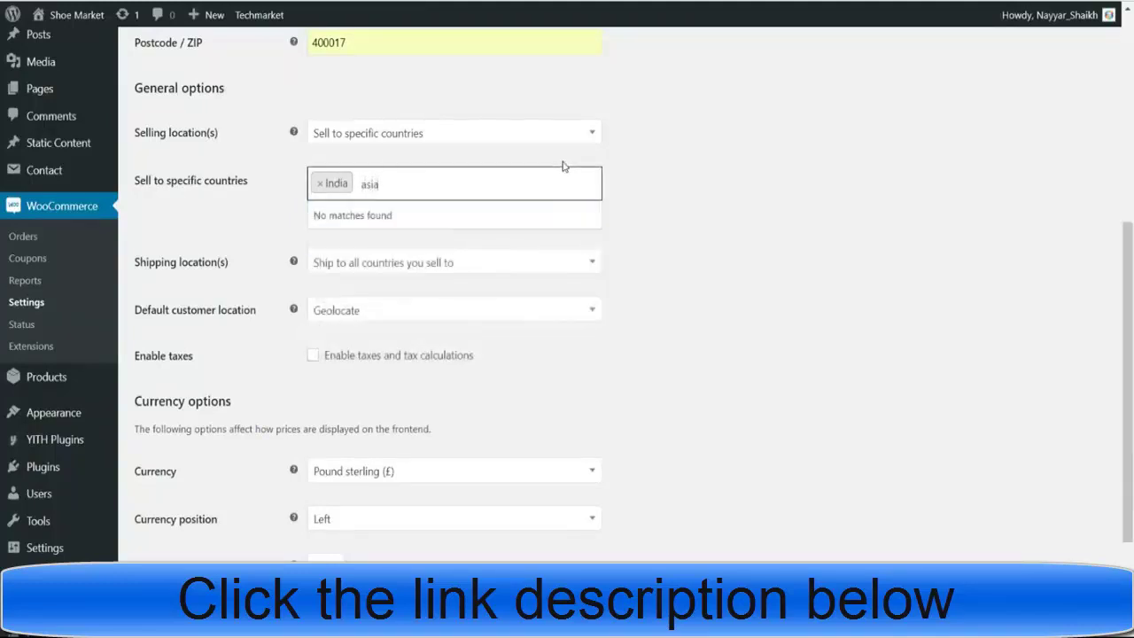
key("ctrl+a")
key("BackSpace")
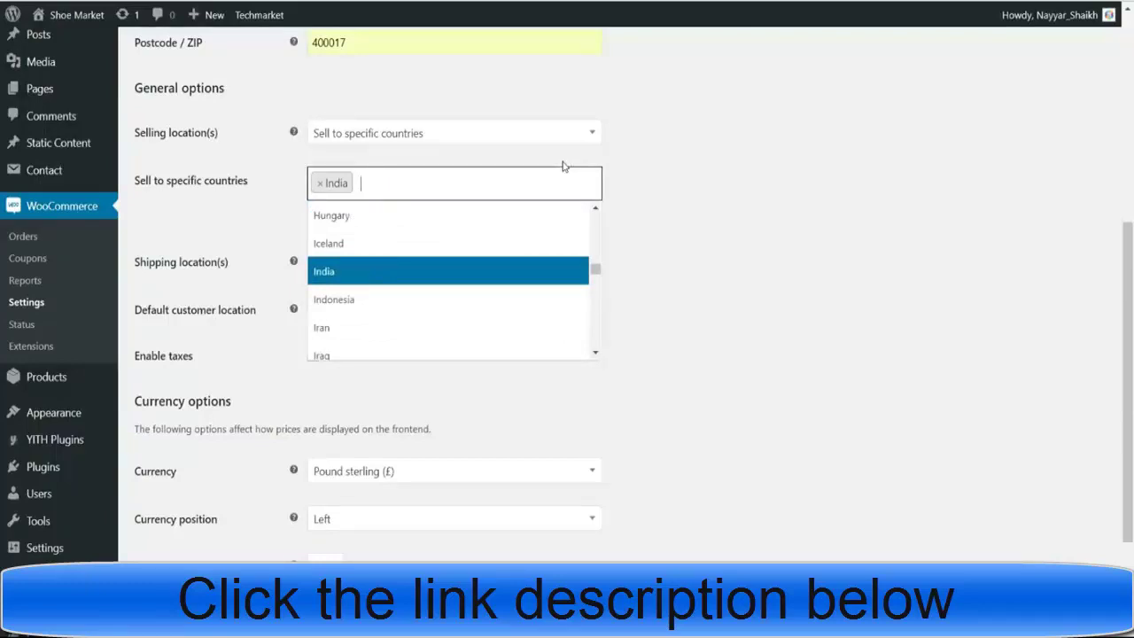
type("uni")
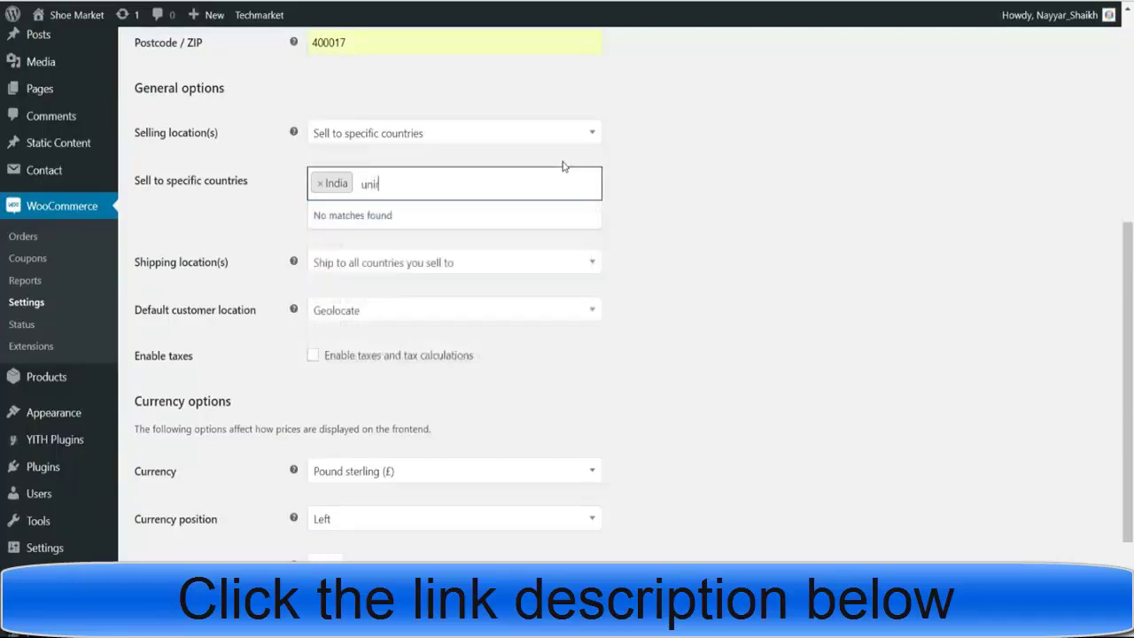
type("r")
key("BackSpace")
type("tes")
key("BackSpace")
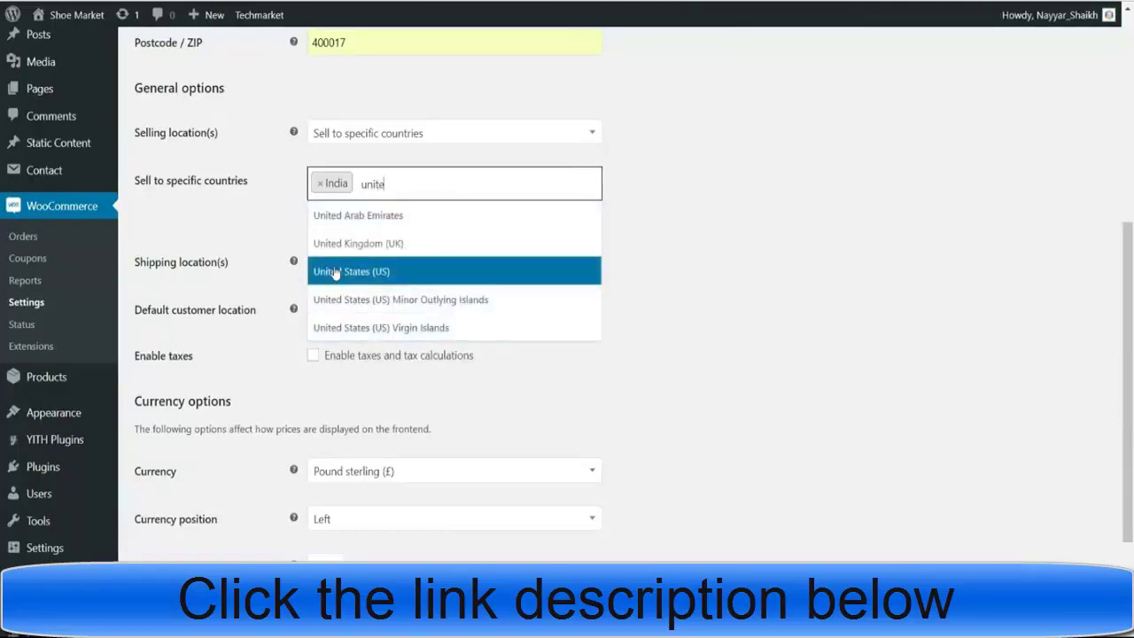
left_click(332, 268)
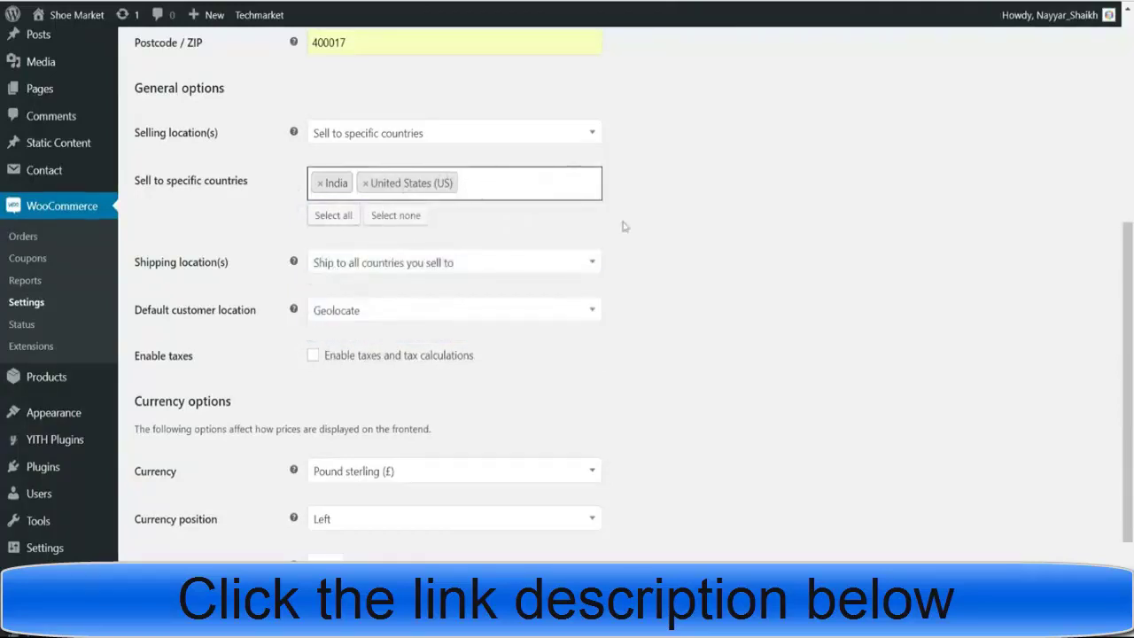
scroll(752, 256, "down", 1)
left_click(202, 197)
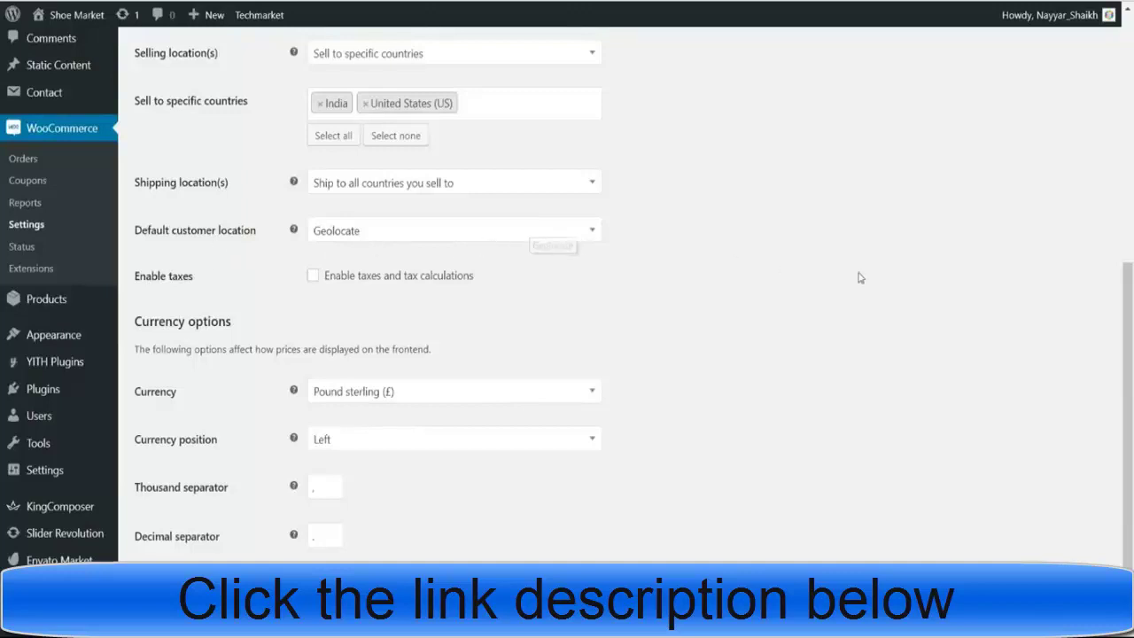
- Change the store currency from Pound sterling to United States dollar ($)
scroll(860, 278, "down", 1)
left_click(351, 312)
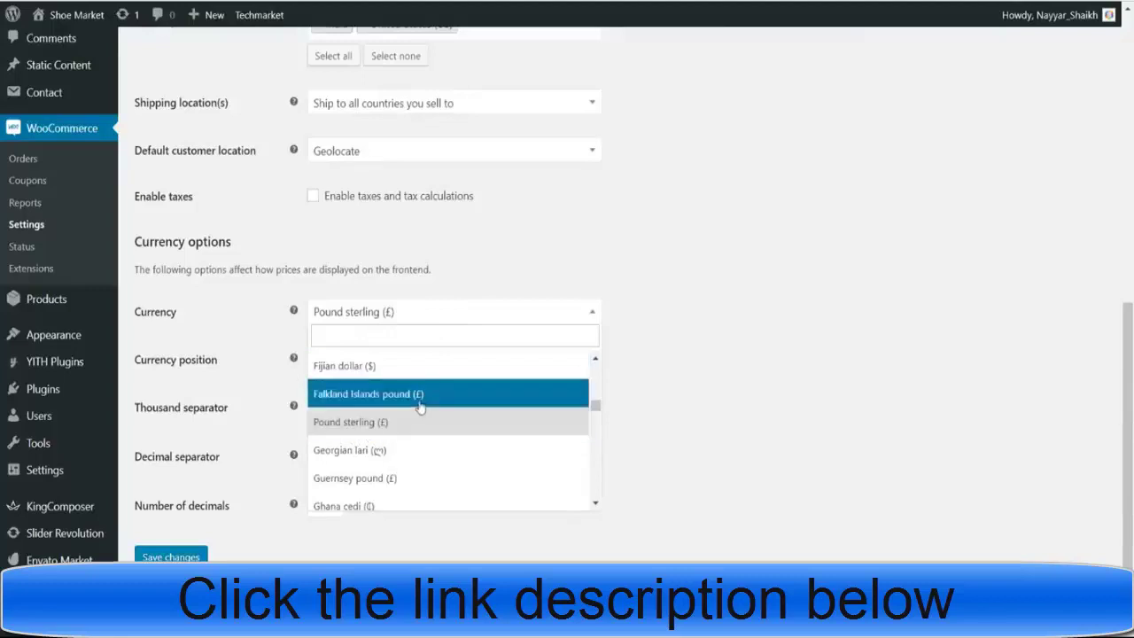
type("unit")
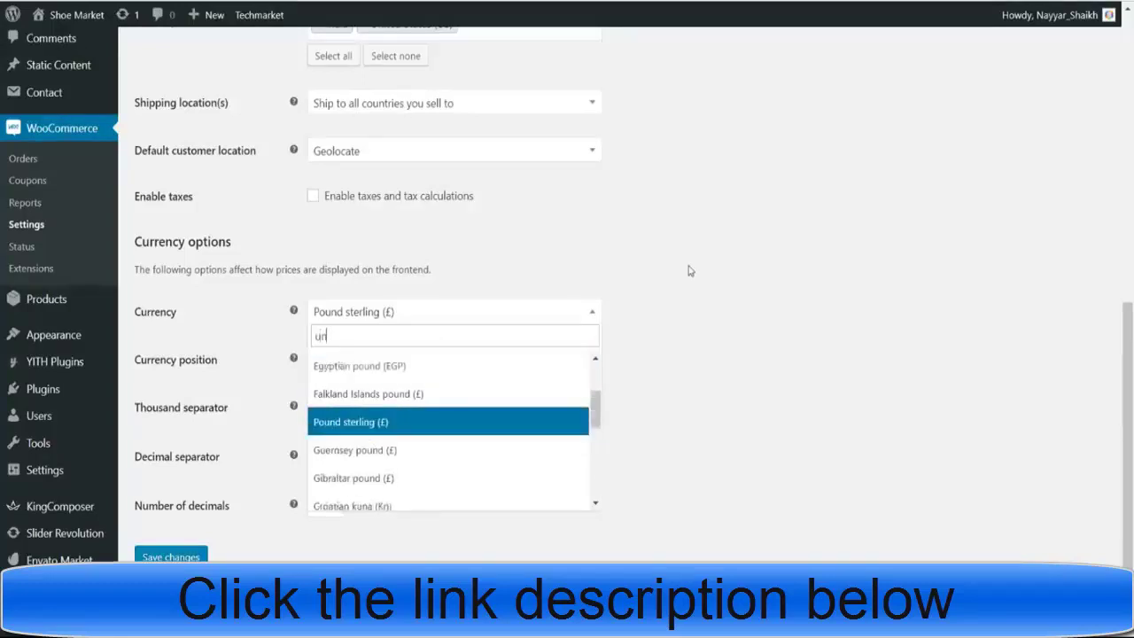
left_click(478, 396)
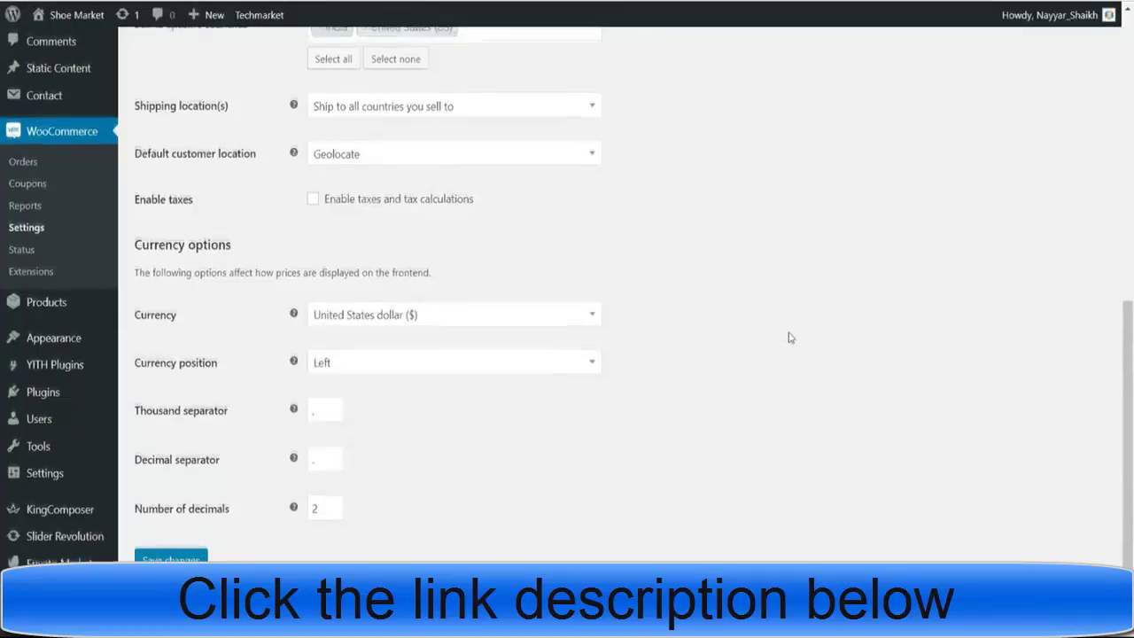
scroll(789, 337, "up", 3)
scroll(790, 349, "down", 1)
scroll(789, 352, "down", 2)
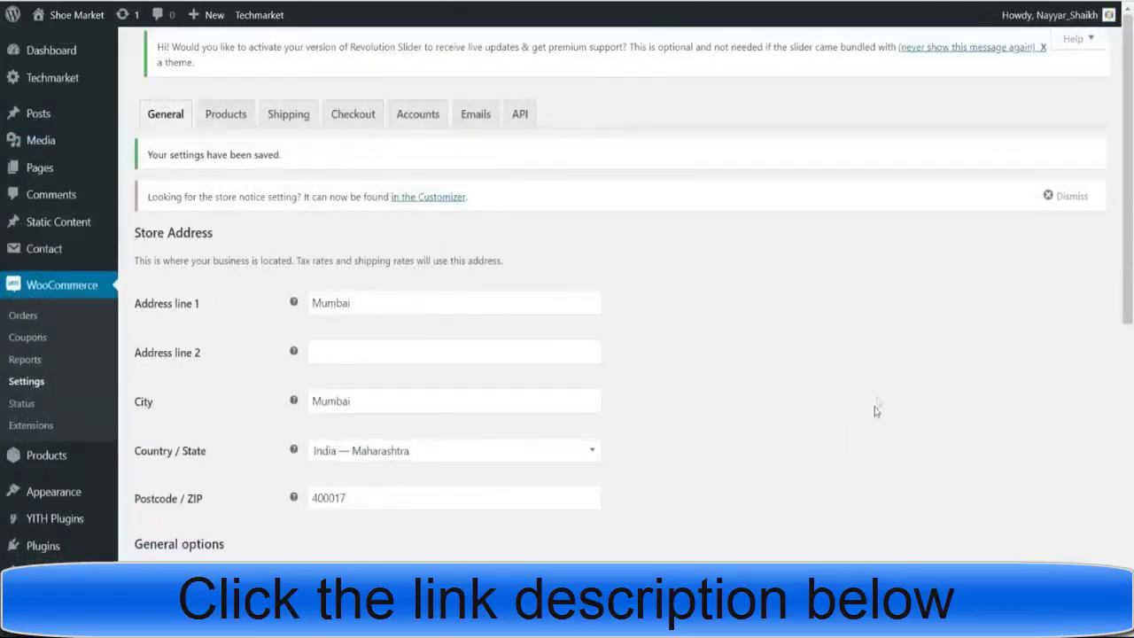
- Go to Shipping zones and begin a new, empty shipping zone
left_click(238, 126)
scroll(868, 377, "down", 2)
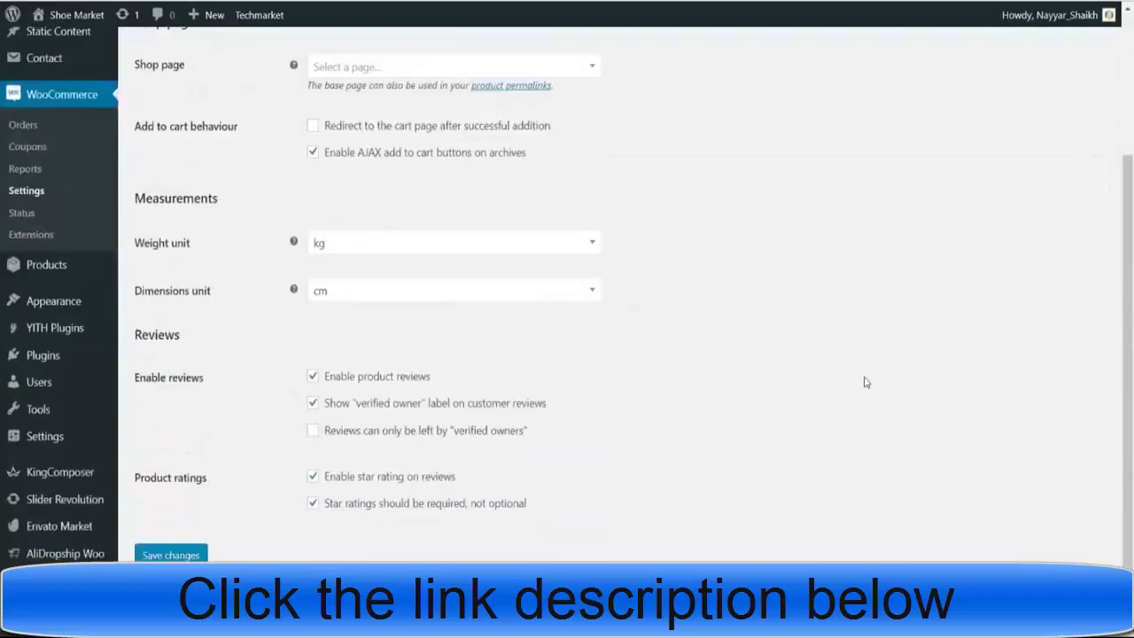
scroll(863, 399, "up", 2)
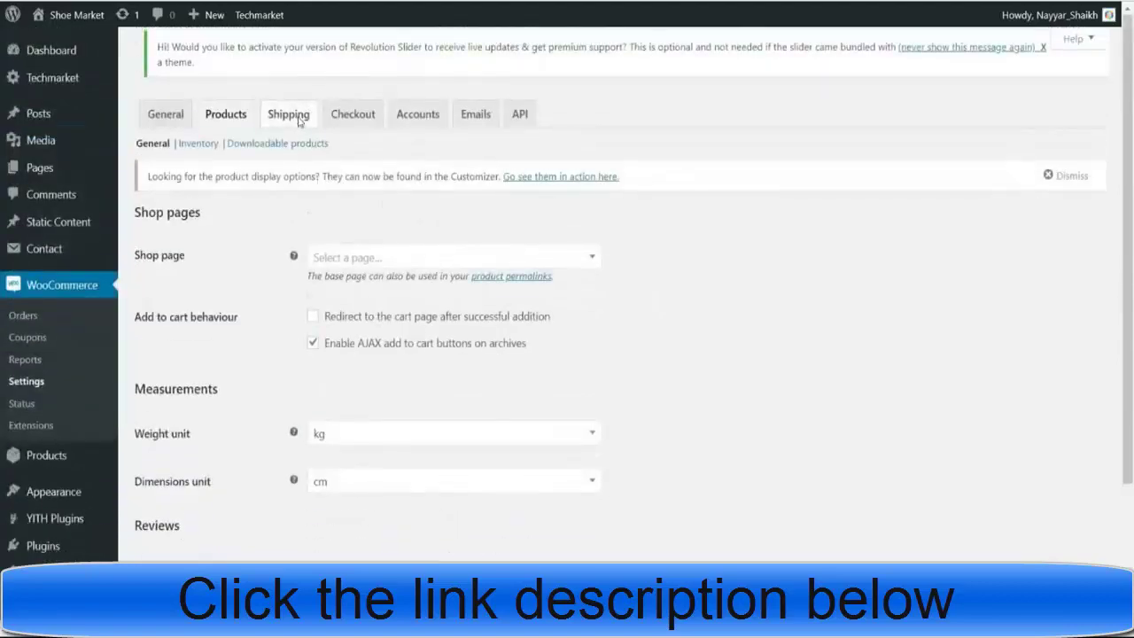
left_click(299, 122)
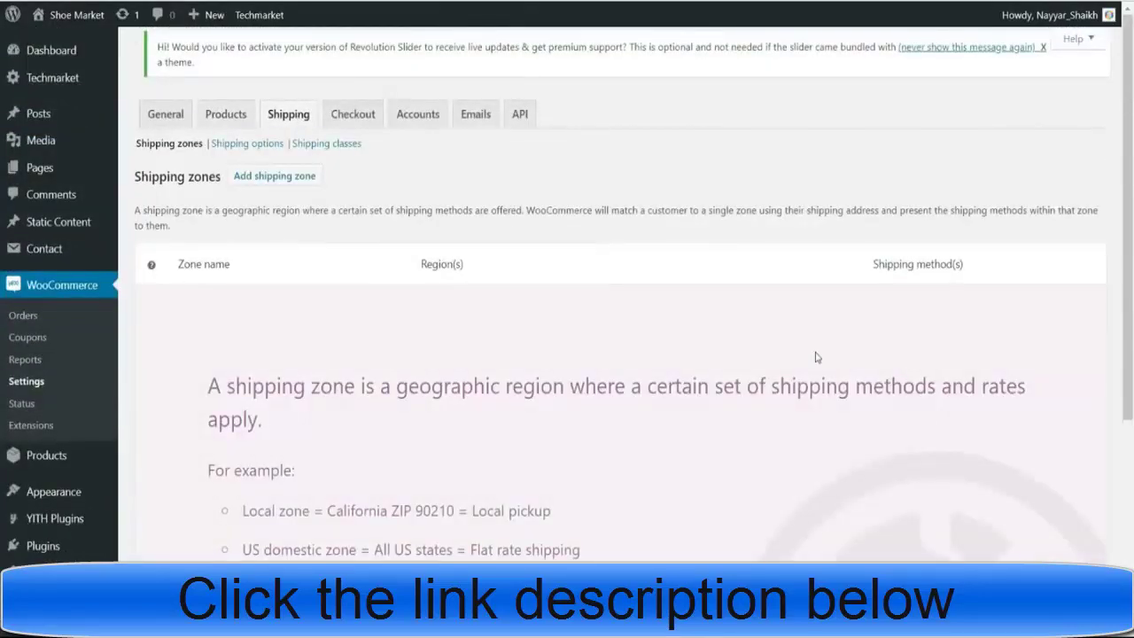
left_click(309, 182)
left_click(418, 213)
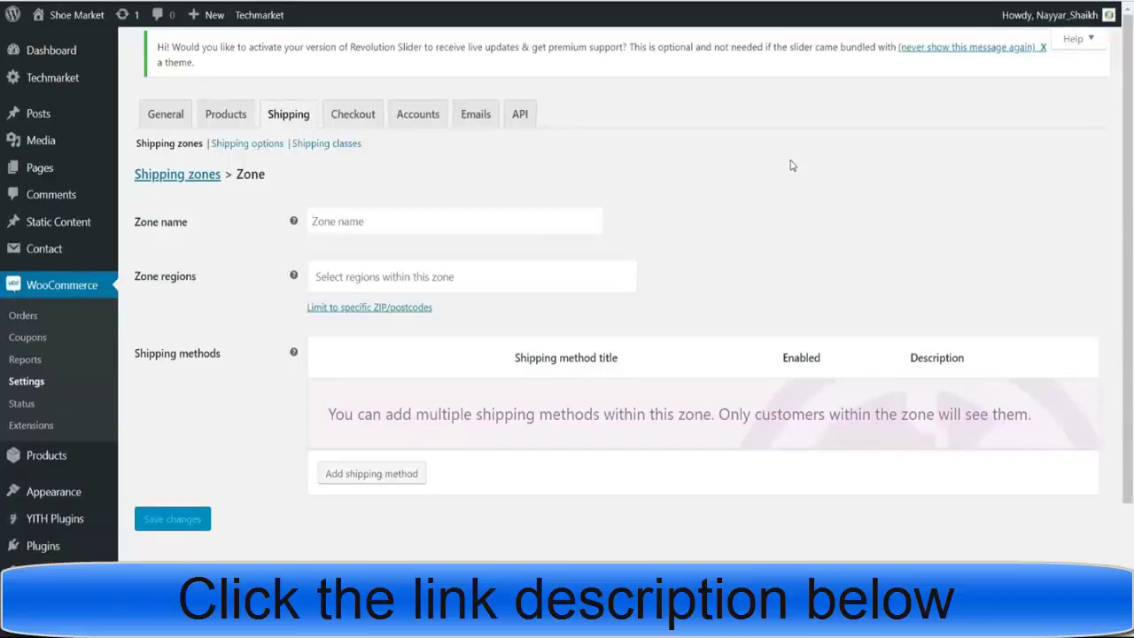
- Name the zone India with region India, save it, and add a Flat rate method
type("India")
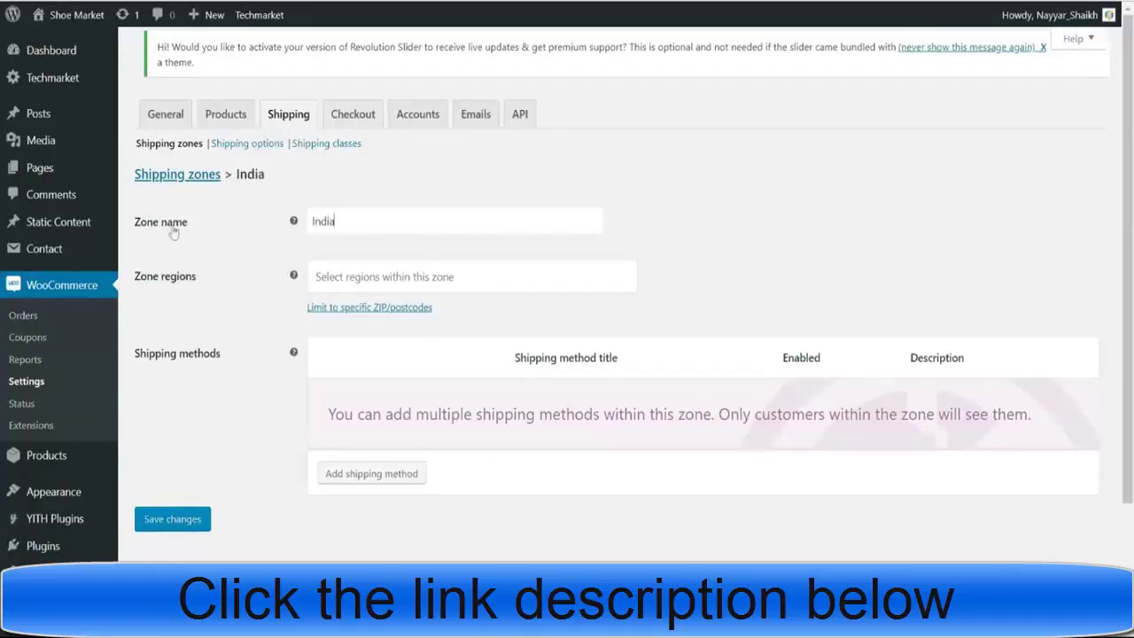
left_click_drag(340, 223, 285, 227)
left_click(357, 274)
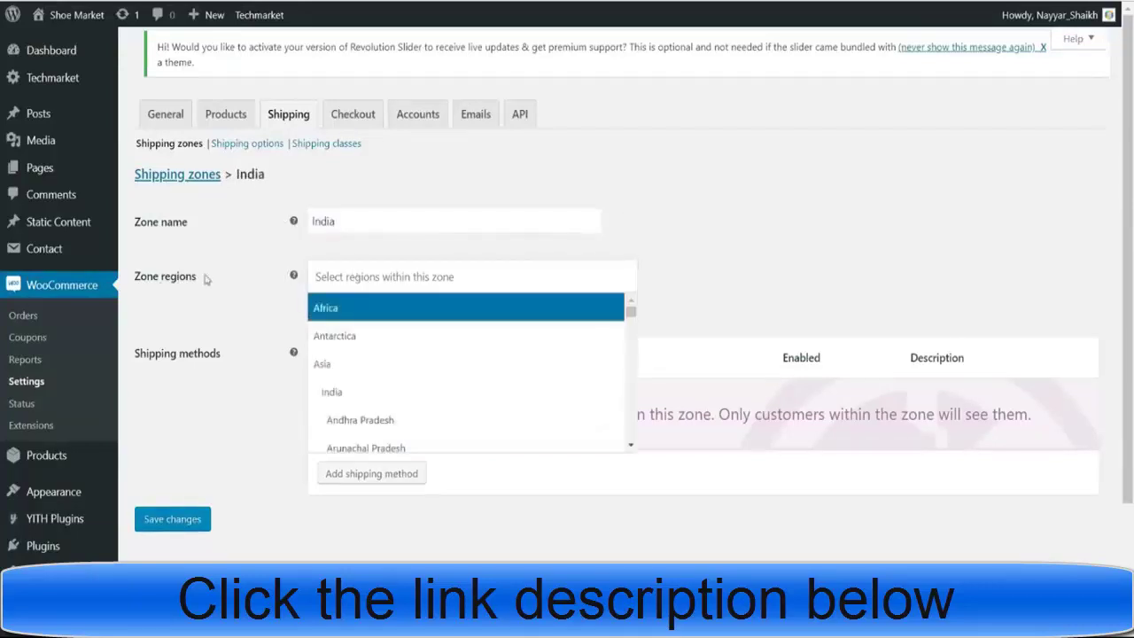
left_click(375, 392)
left_click(172, 519)
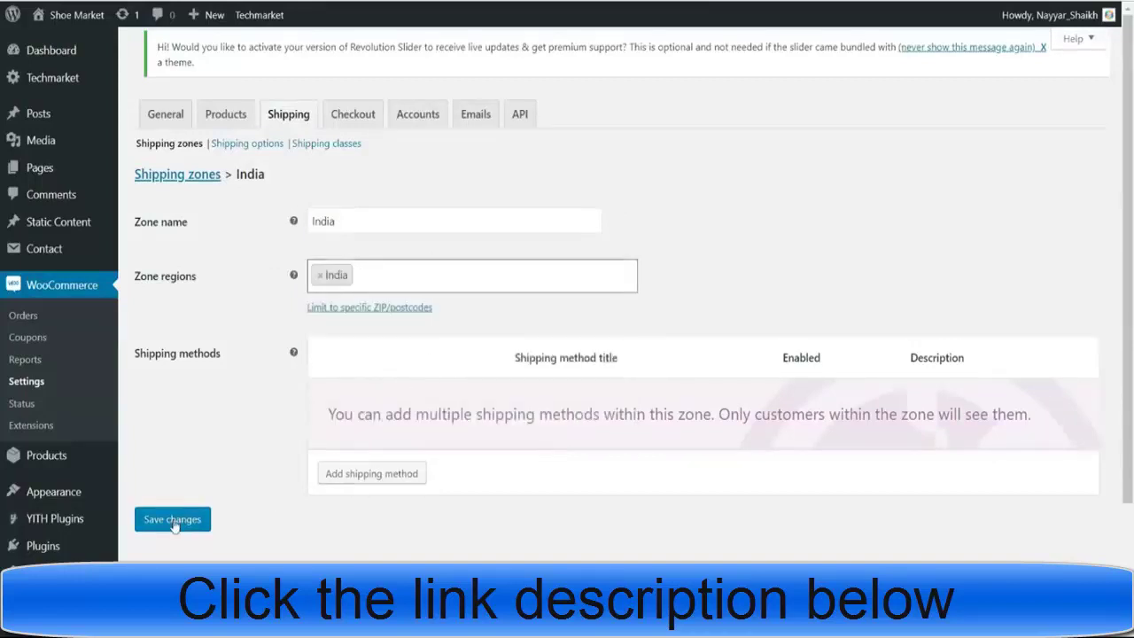
left_click(392, 473)
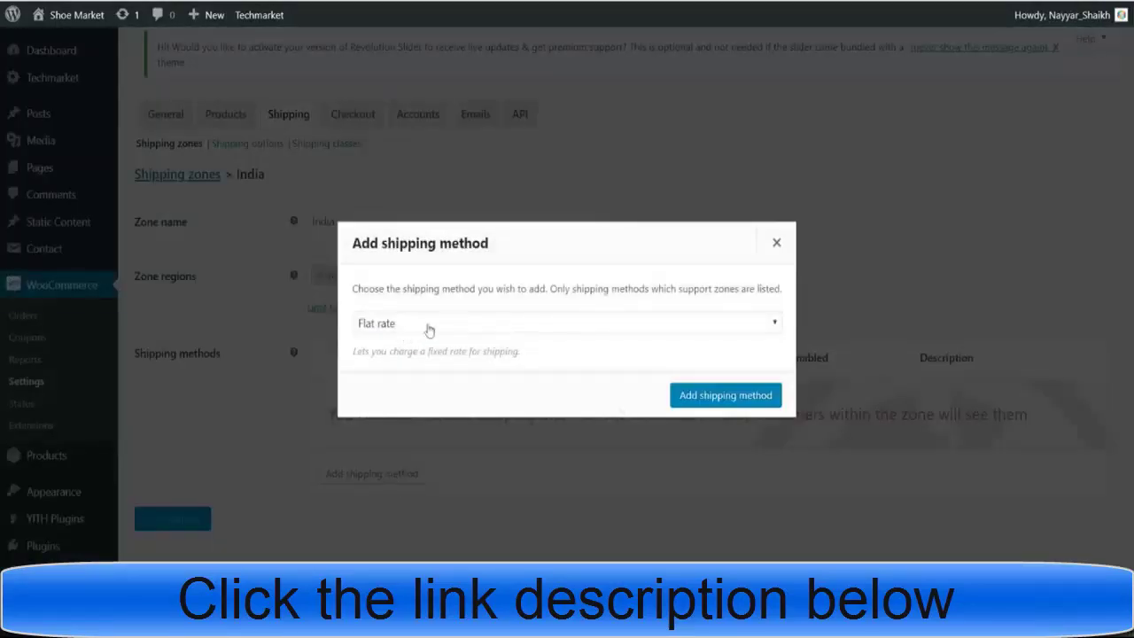
left_click(714, 396)
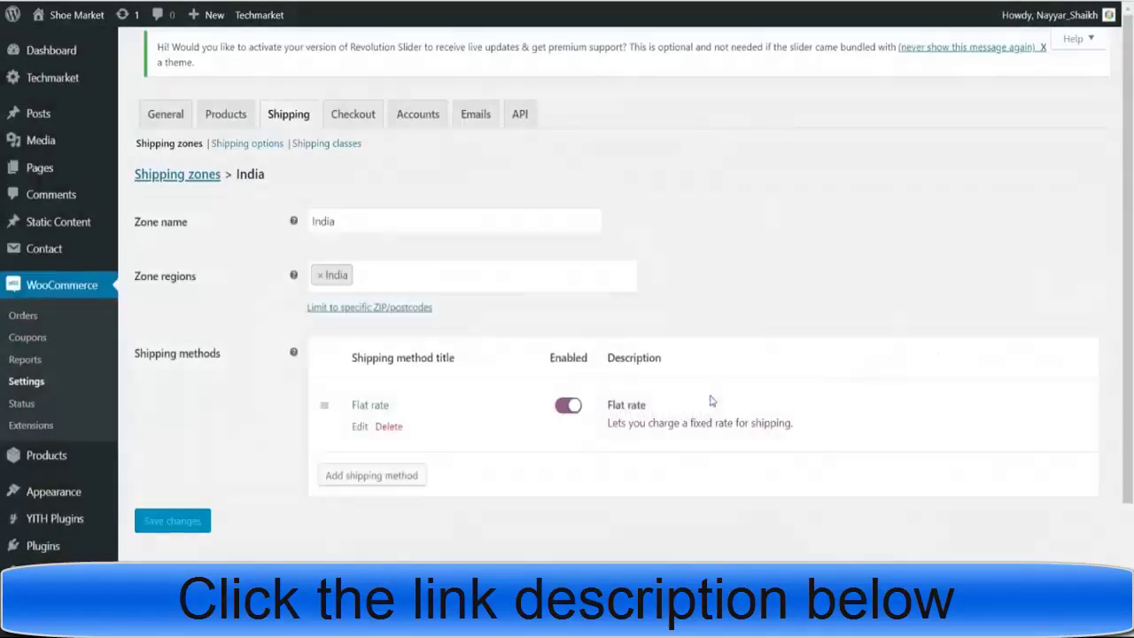
- Set the India flat rate's tax status to None and its cost to 2, then save
left_click(360, 428)
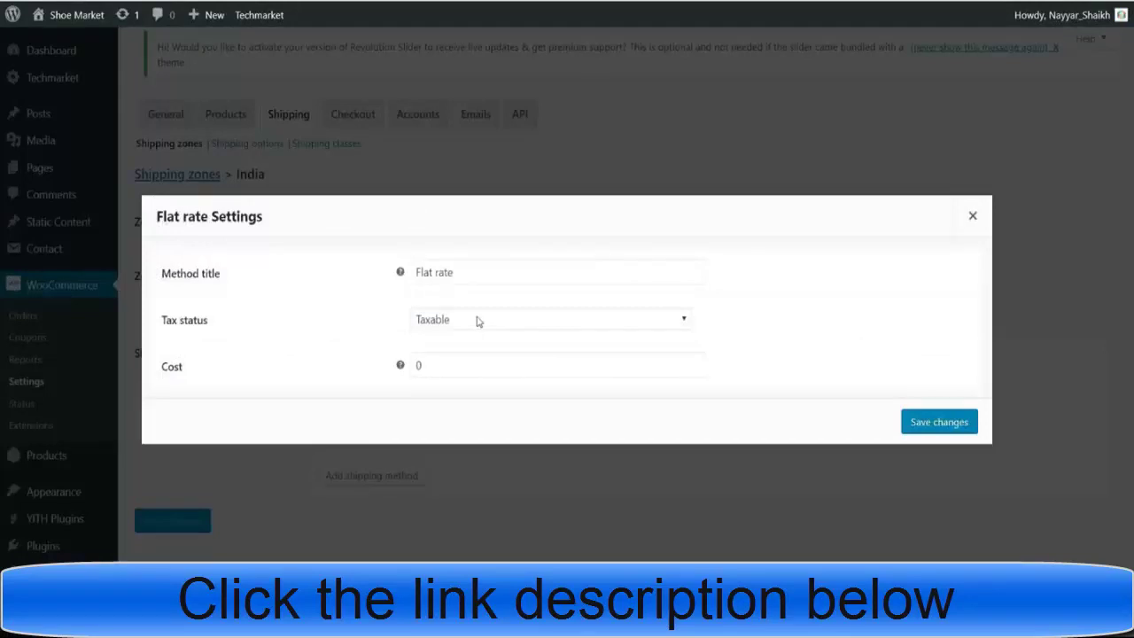
left_click(475, 321)
left_click(476, 355)
double_click(418, 365)
mouse_move(400, 368)
type("2")
left_click(939, 424)
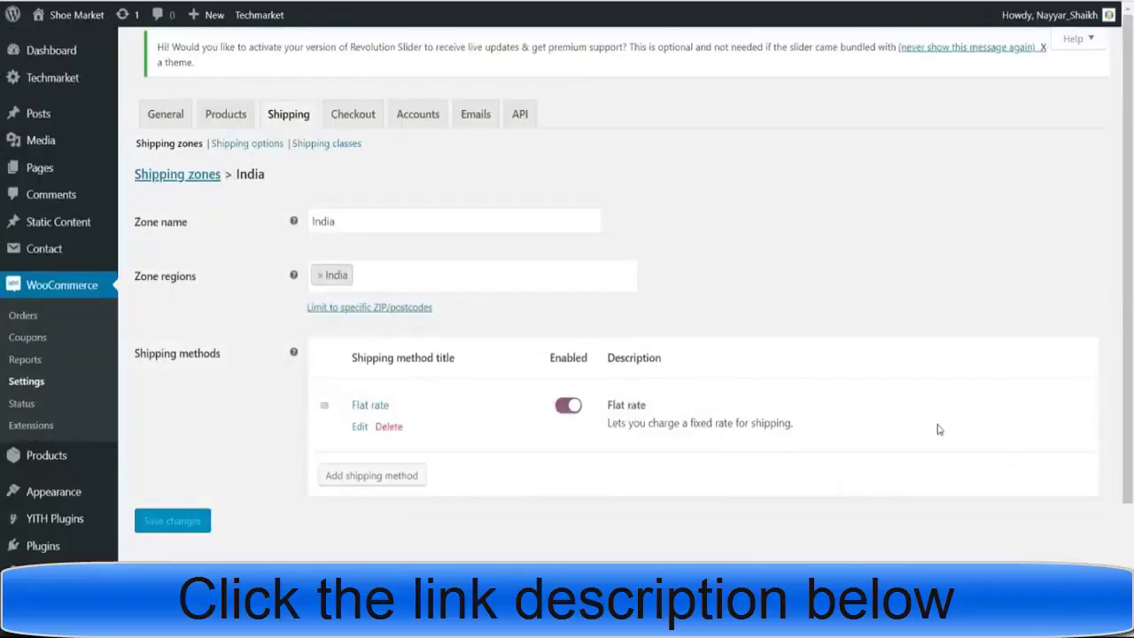
- Refine the India flat rate cost to 2.00 * [qty] and save again
left_click(358, 426)
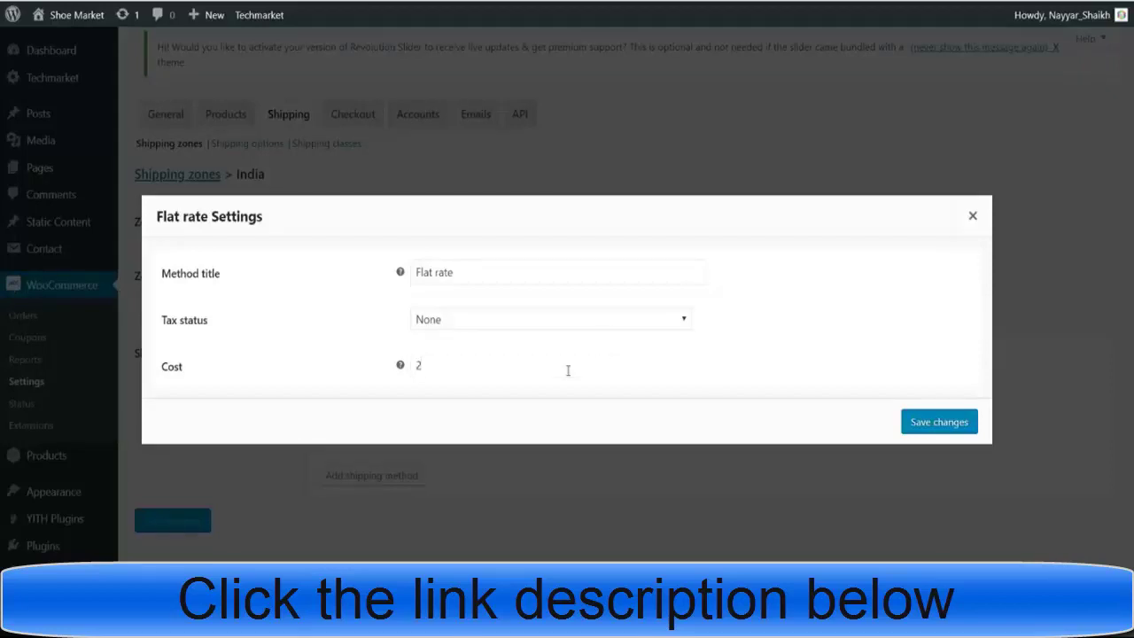
type(".00 * [qty]")
left_click(939, 423)
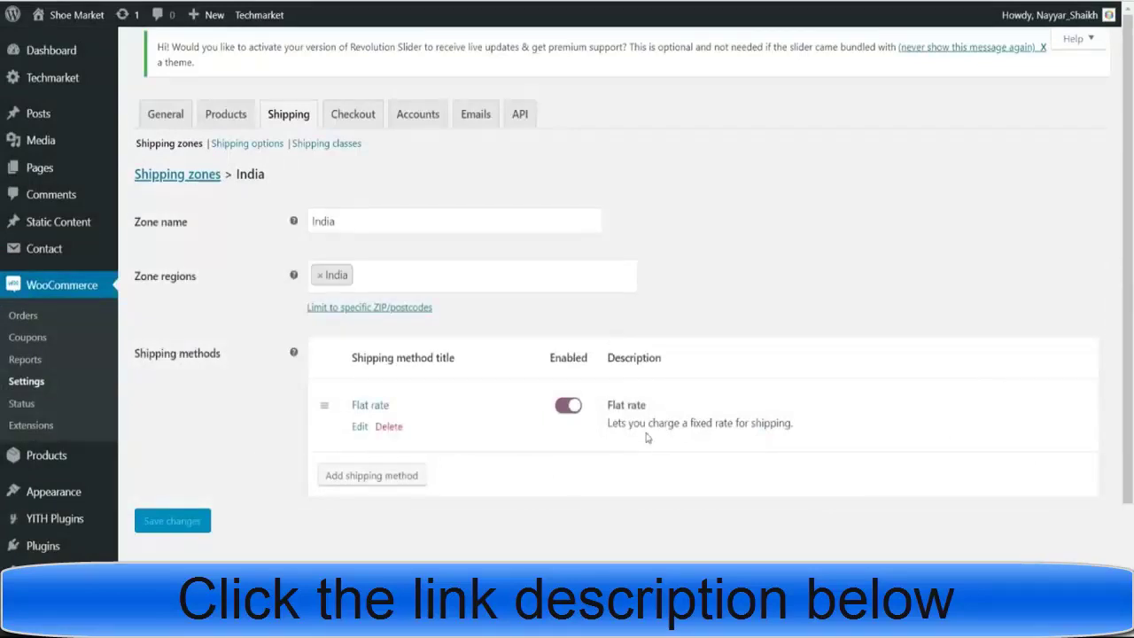
- Create and save a shipping zone named USA covering United States (US)
left_click(179, 177)
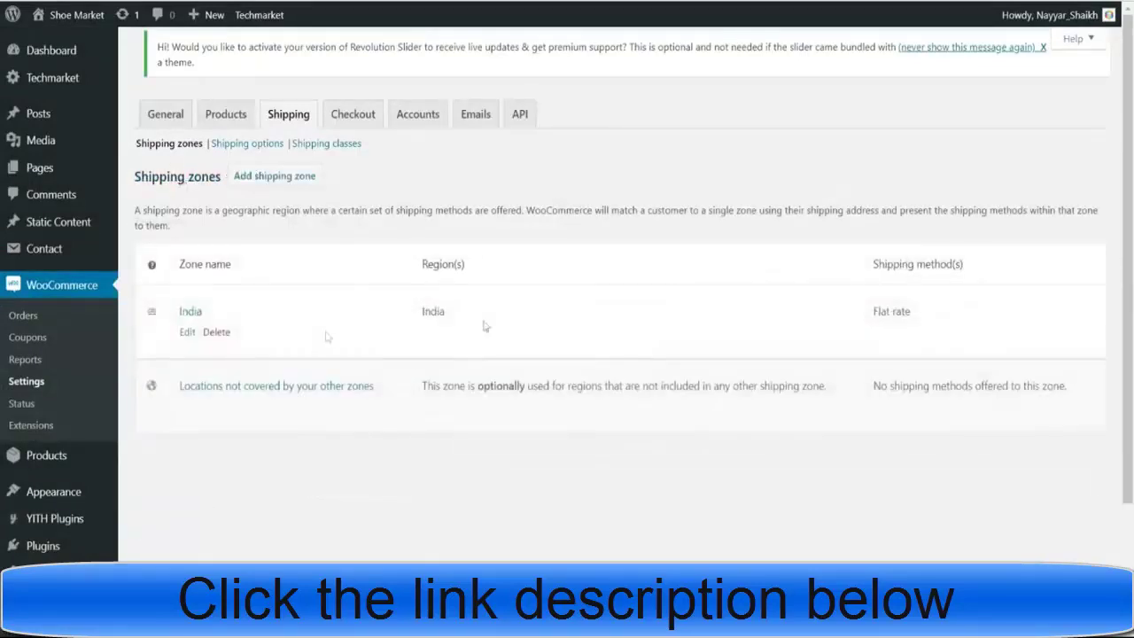
left_click(277, 177)
left_click(409, 230)
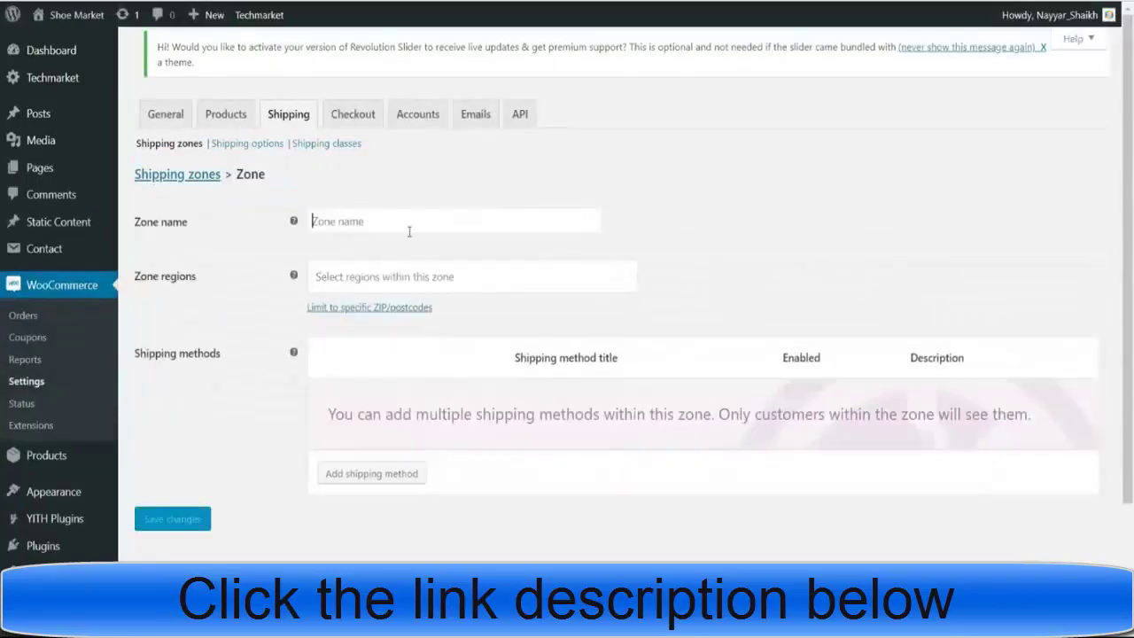
type("Un")
key("BackSpace")
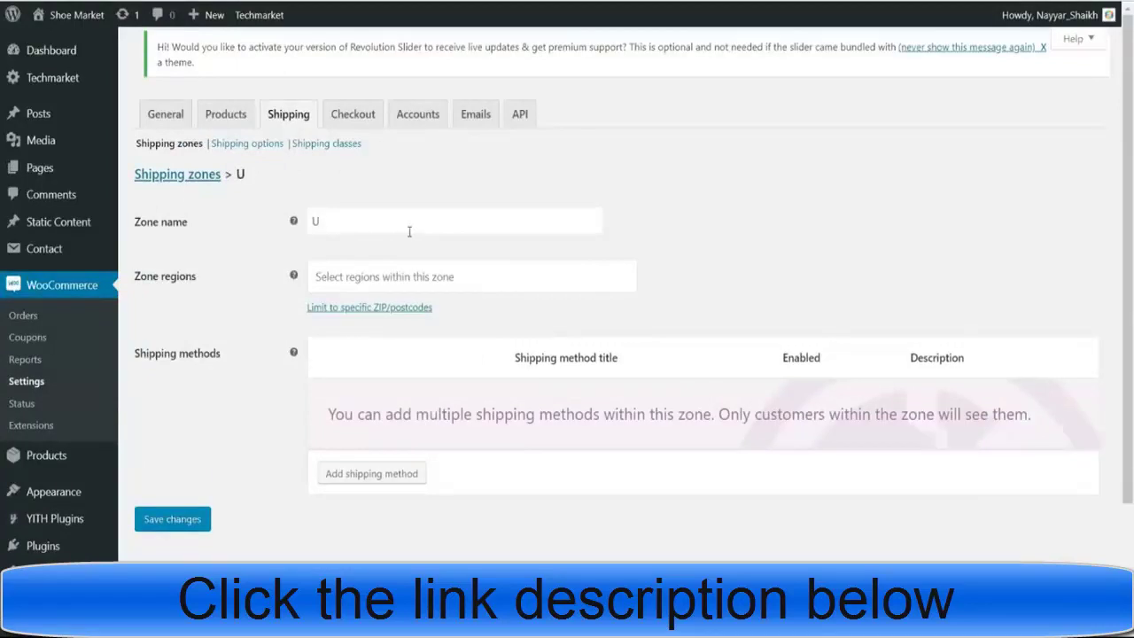
type("SA")
left_click(422, 266)
type("uni")
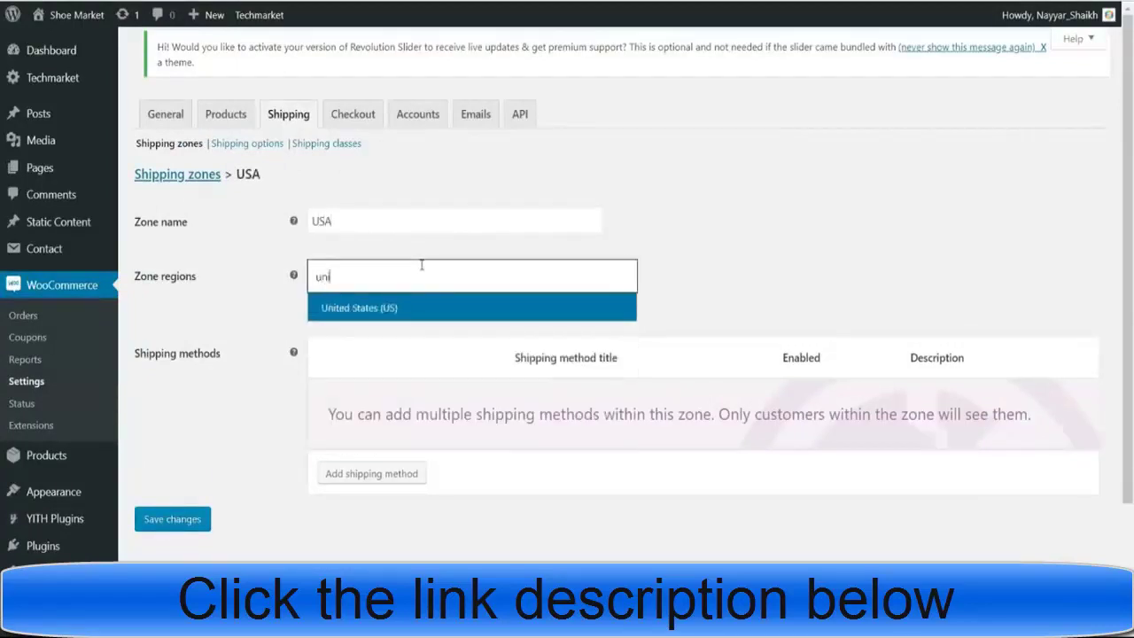
left_click(400, 309)
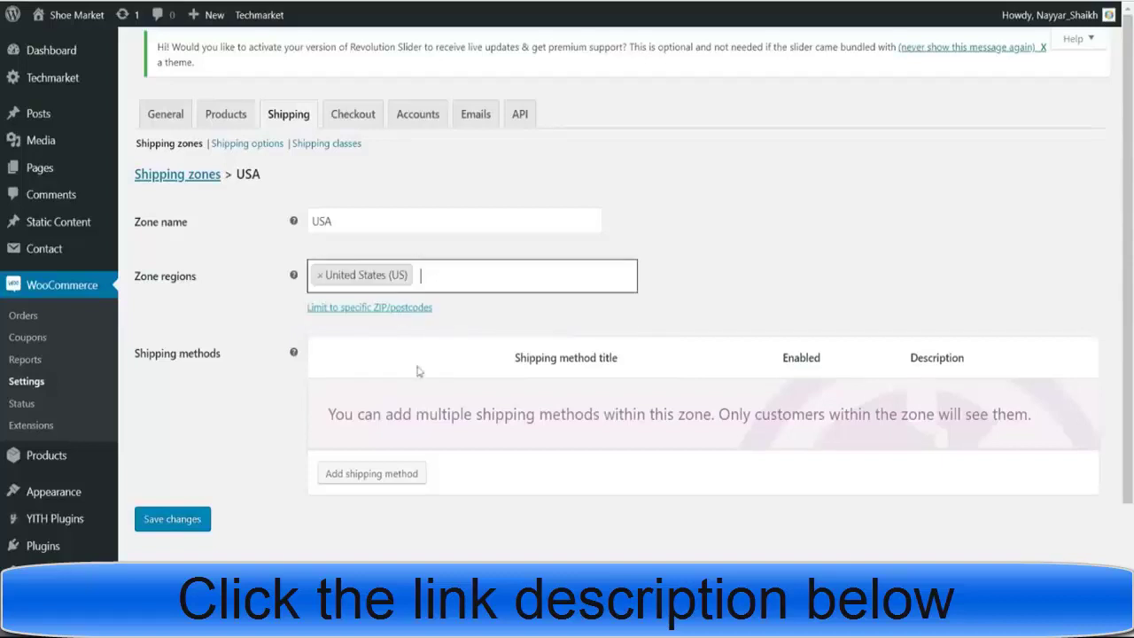
left_click(188, 519)
- Add a non-taxable Flat rate costing 5.00 to the USA zone, then open Checkout settings
left_click(381, 474)
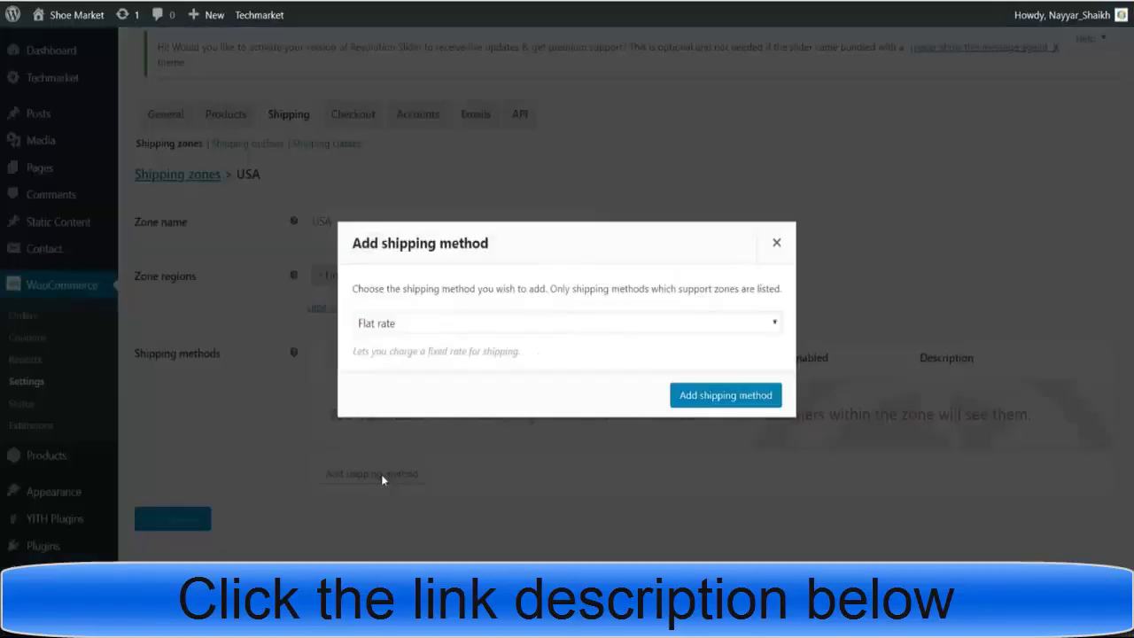
left_click(725, 401)
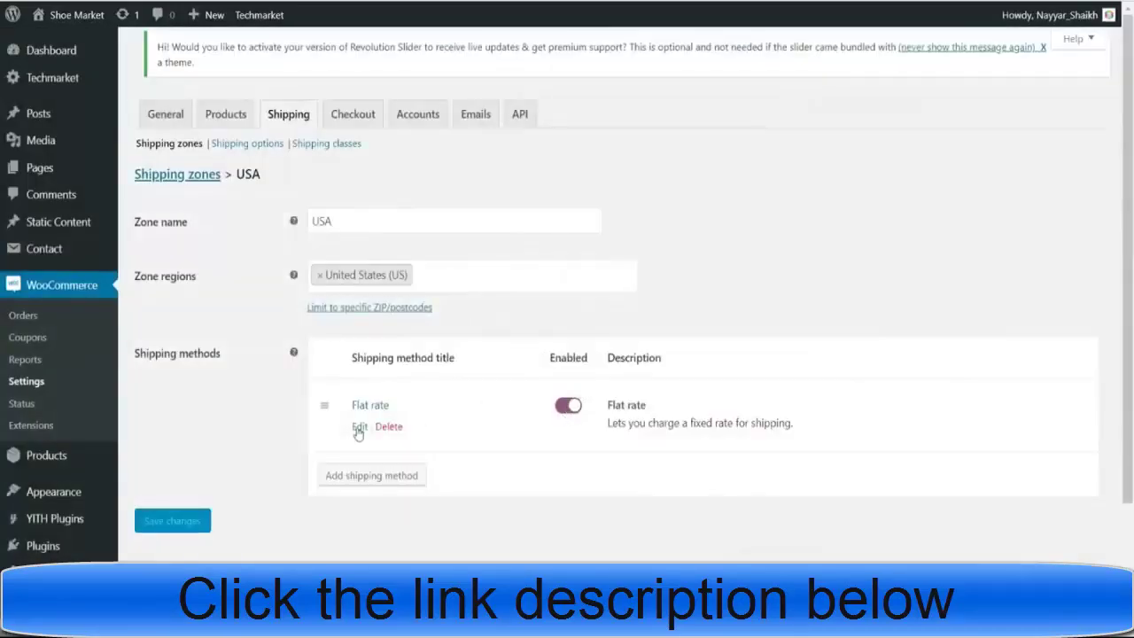
left_click(358, 430)
left_click(467, 328)
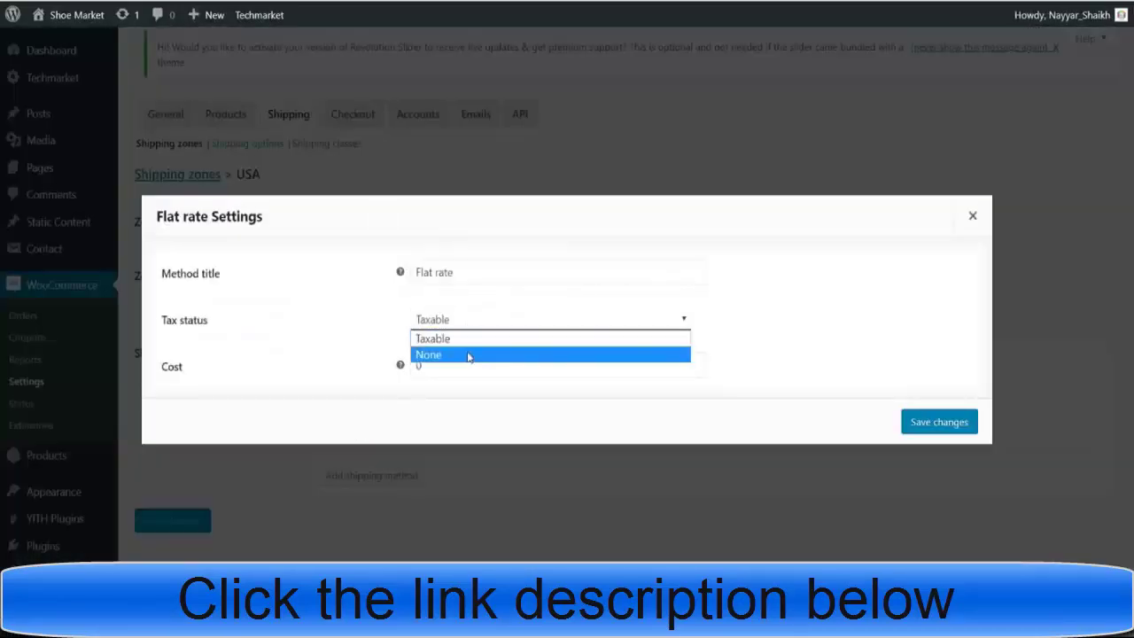
left_click(469, 353)
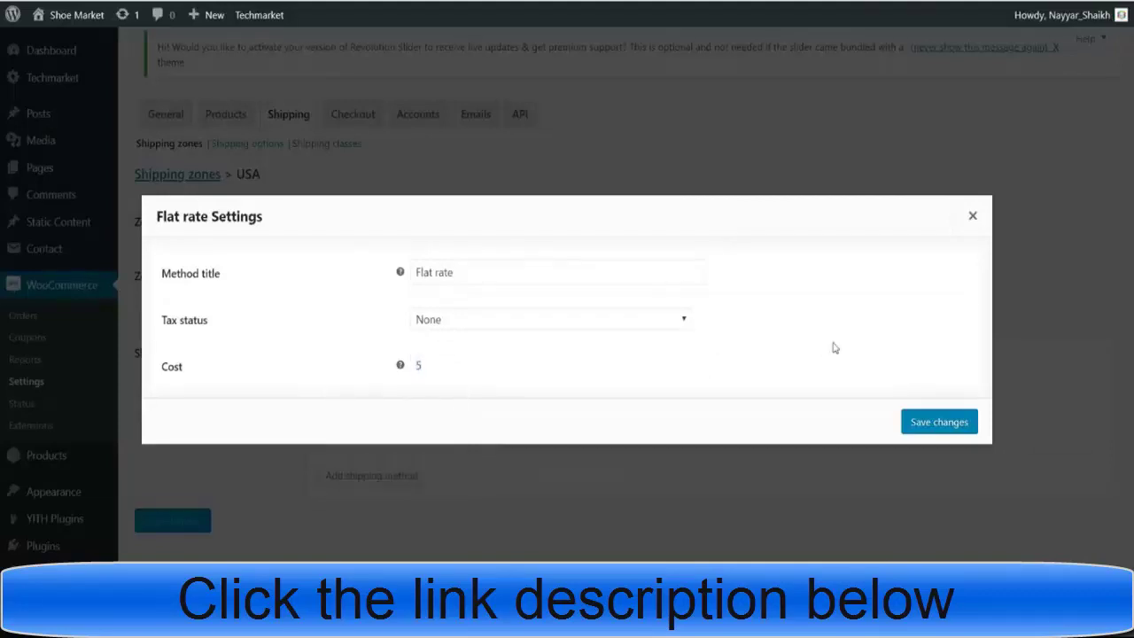
type(".00 * [qty")
left_click(966, 427)
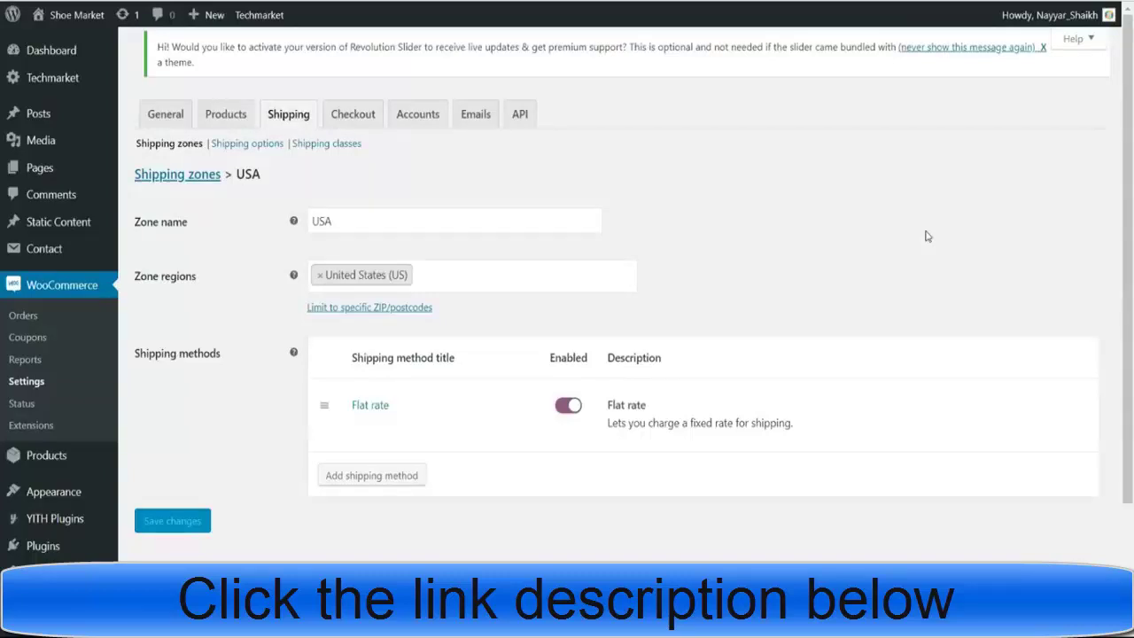
left_click(354, 119)
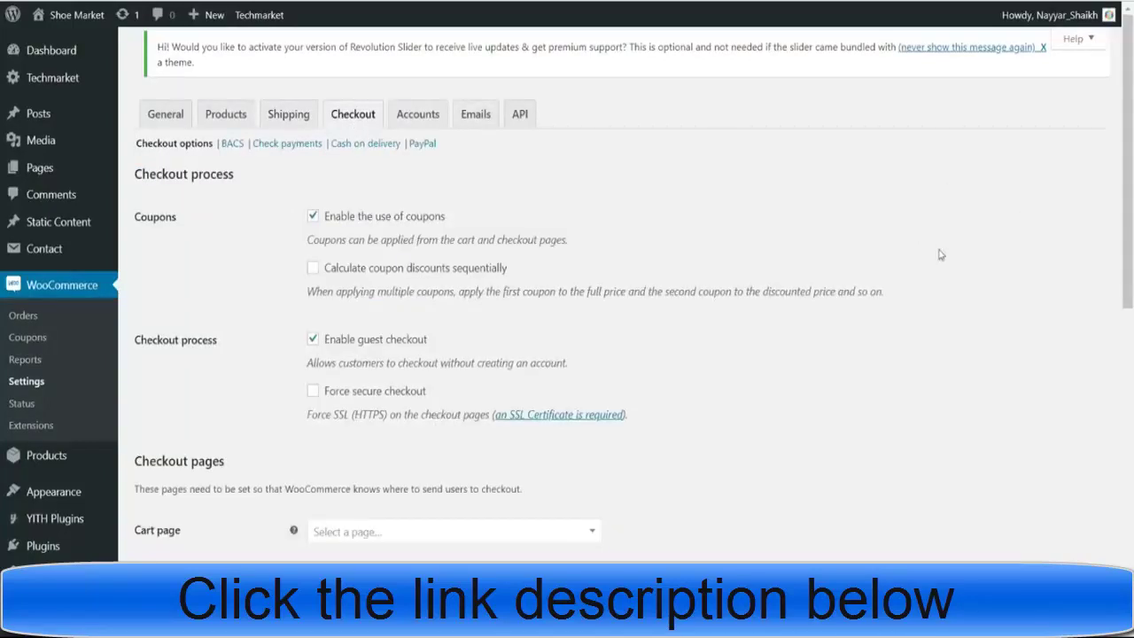
- Turn on Force secure checkout in the checkout options
scroll(939, 265, "down", 2)
scroll(939, 273, "up", 2)
scroll(687, 258, "down", 2)
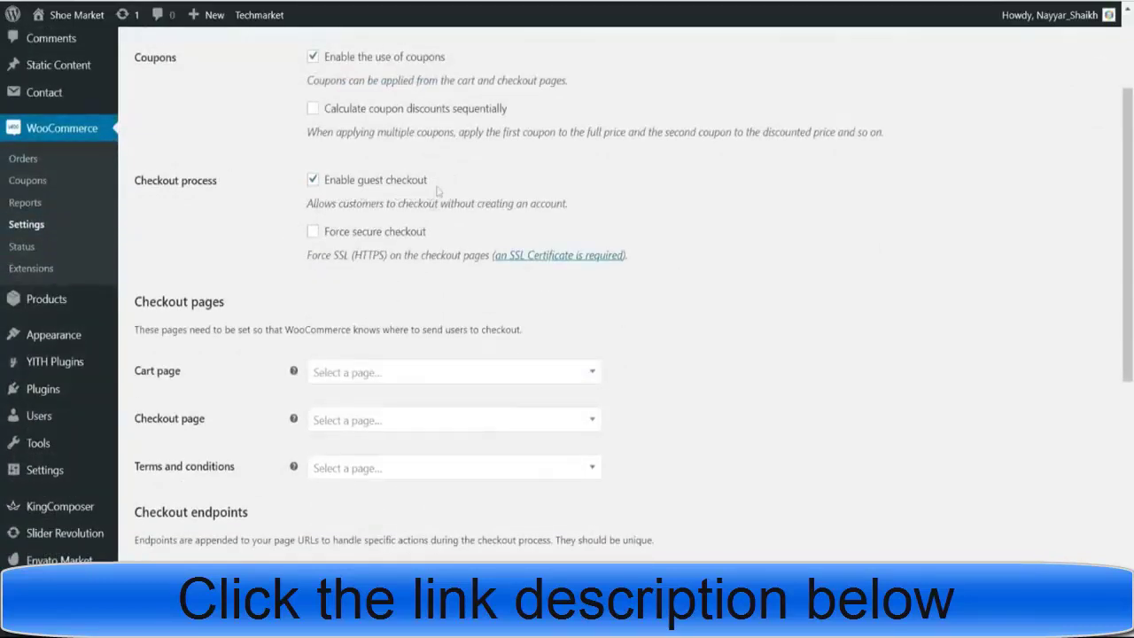
left_click(314, 233)
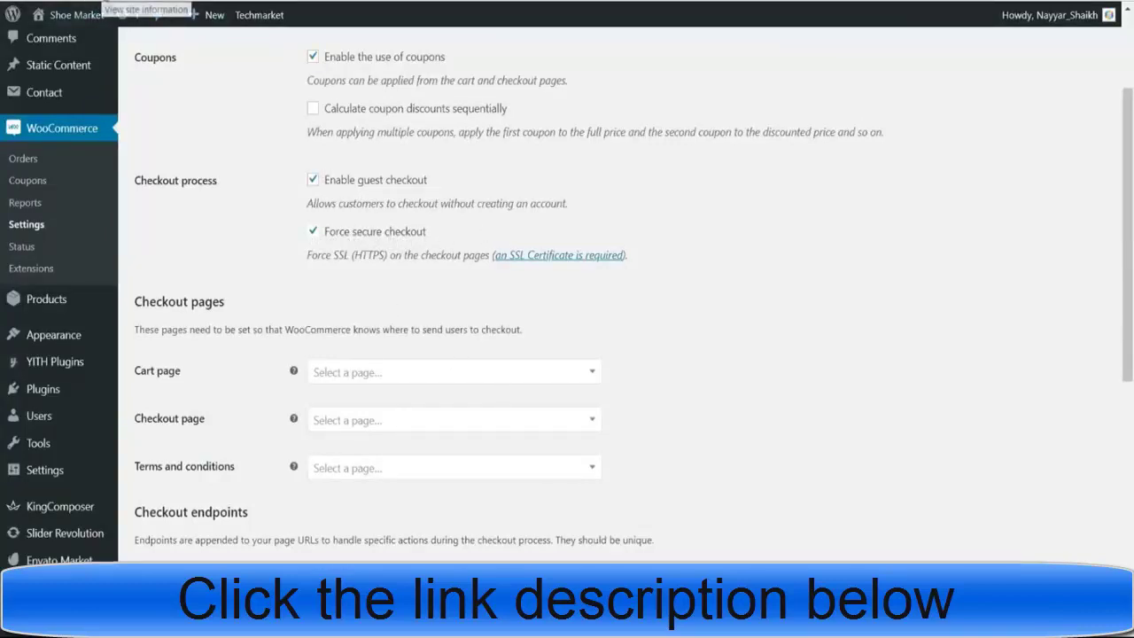
left_click(313, 233)
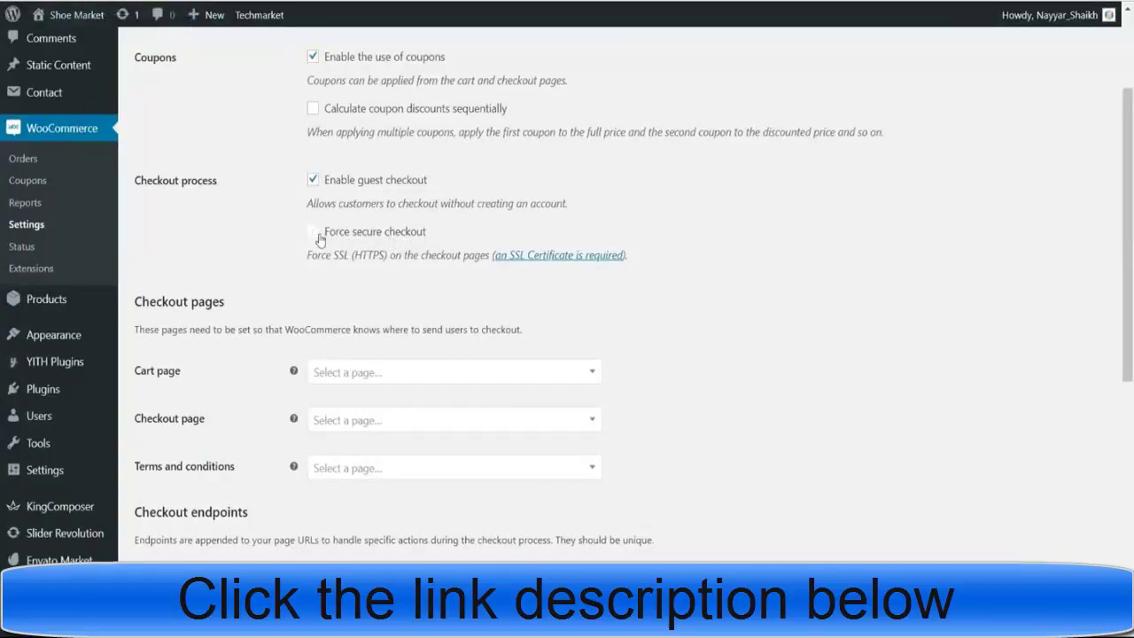
left_click(314, 233)
- Assign the Cart page as cart page and the Checkout page as checkout page
scroll(794, 291, "down", 2)
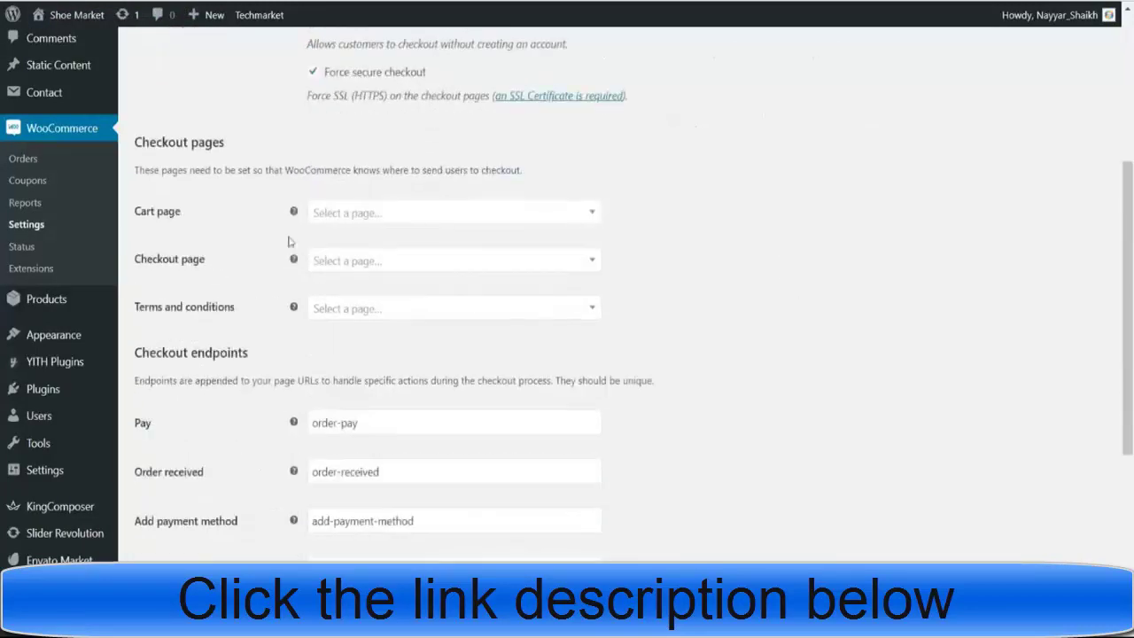
left_click(376, 214)
left_click(372, 274)
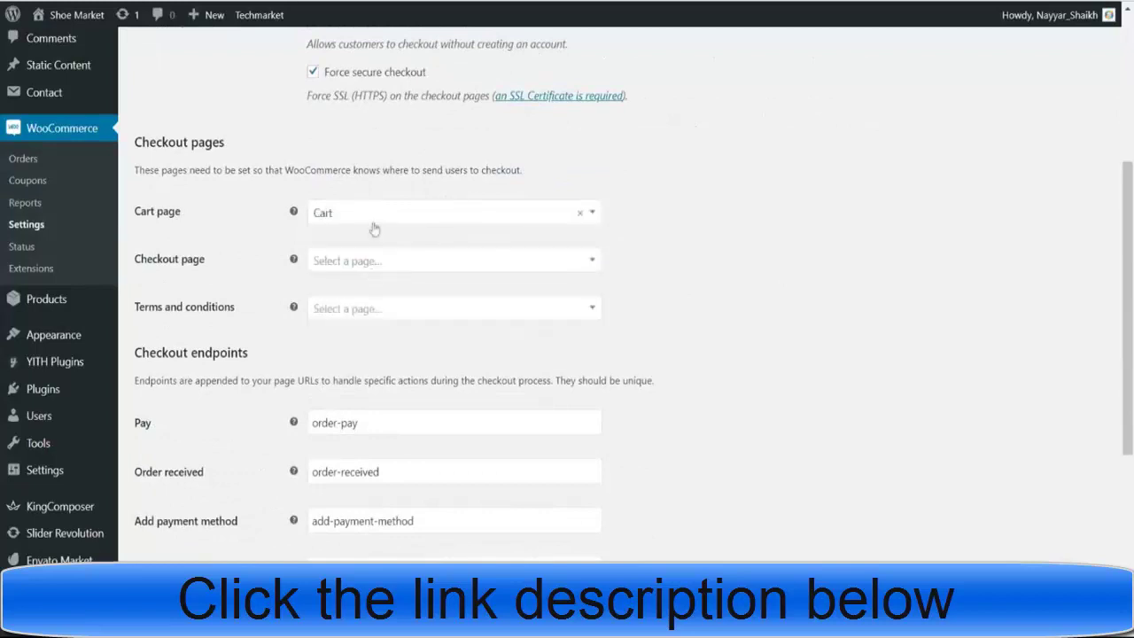
left_click(371, 261)
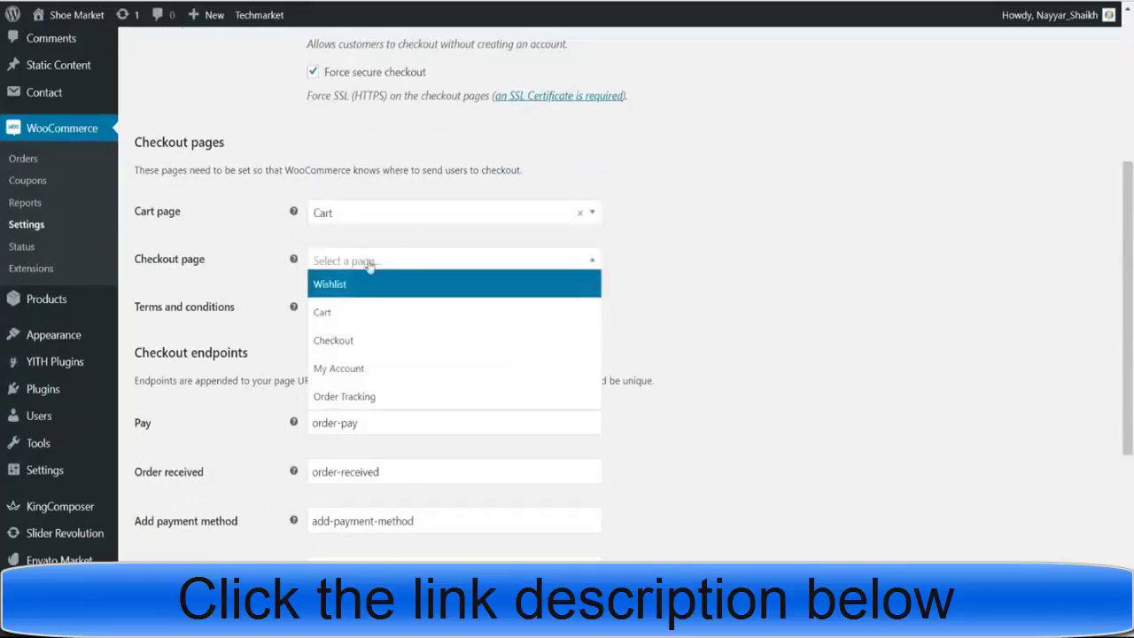
left_click(410, 342)
left_click(392, 310)
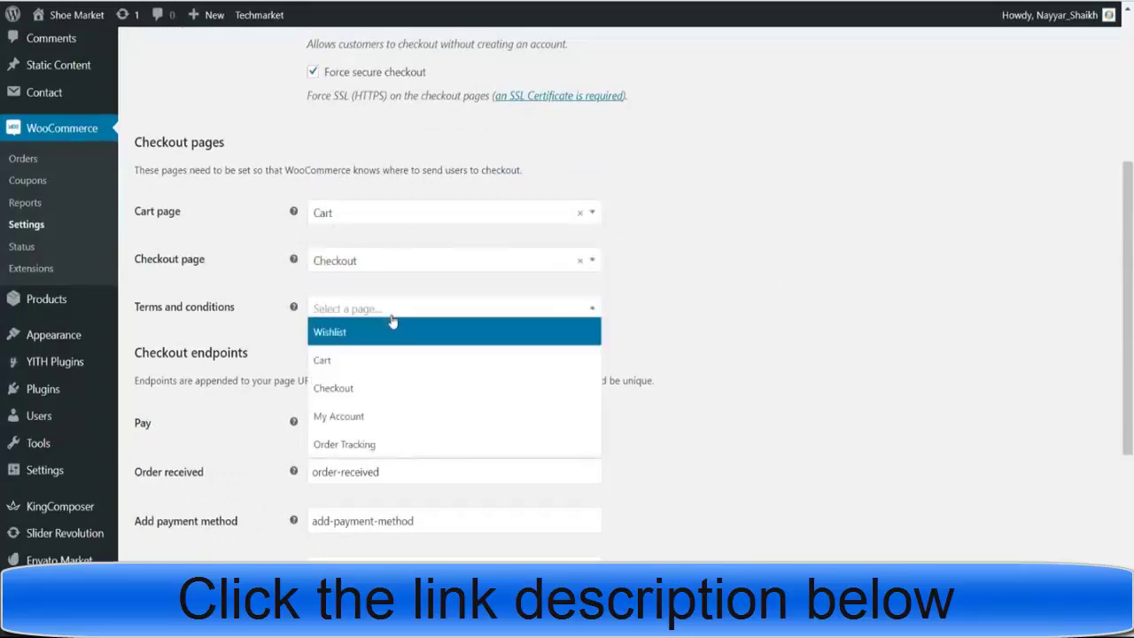
left_click(393, 319)
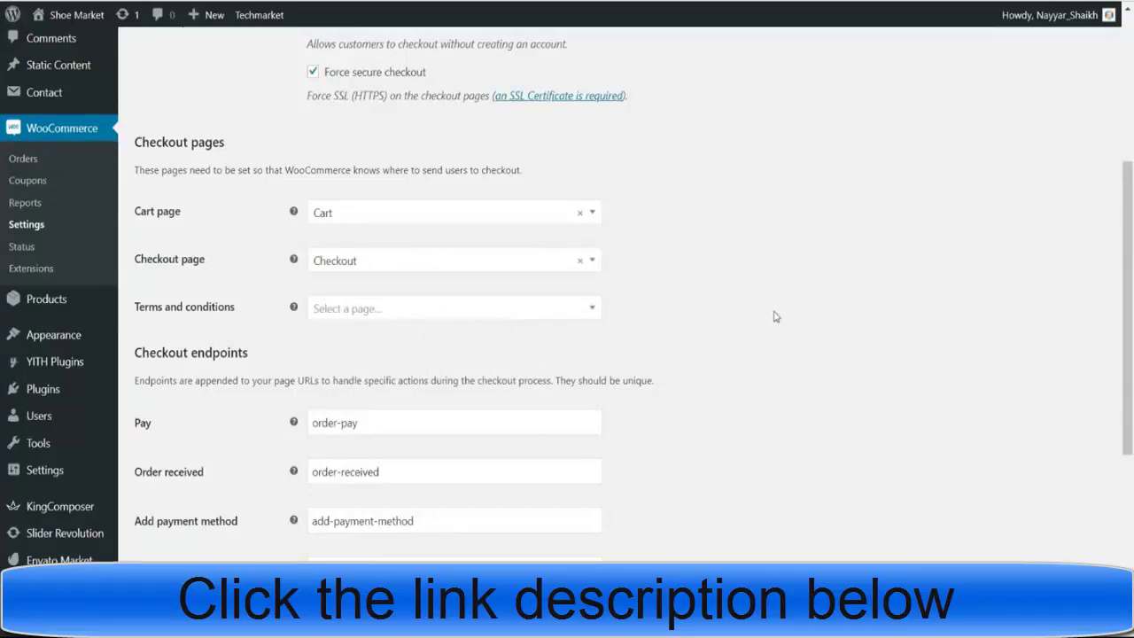
scroll(759, 426, "up", 5)
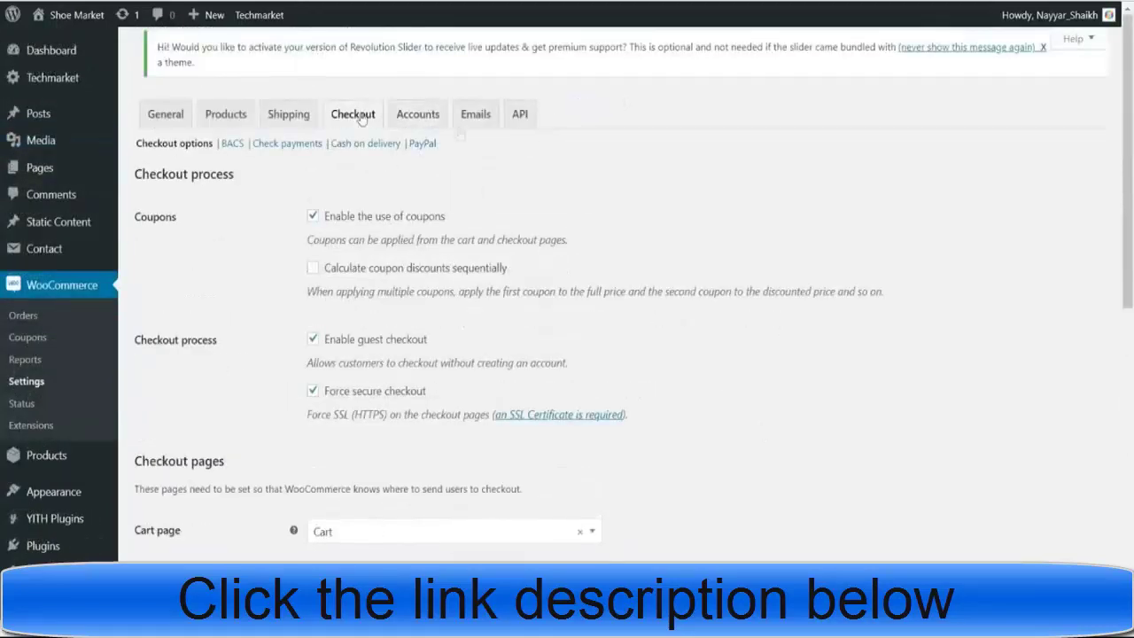
scroll(438, 150, "down", 6)
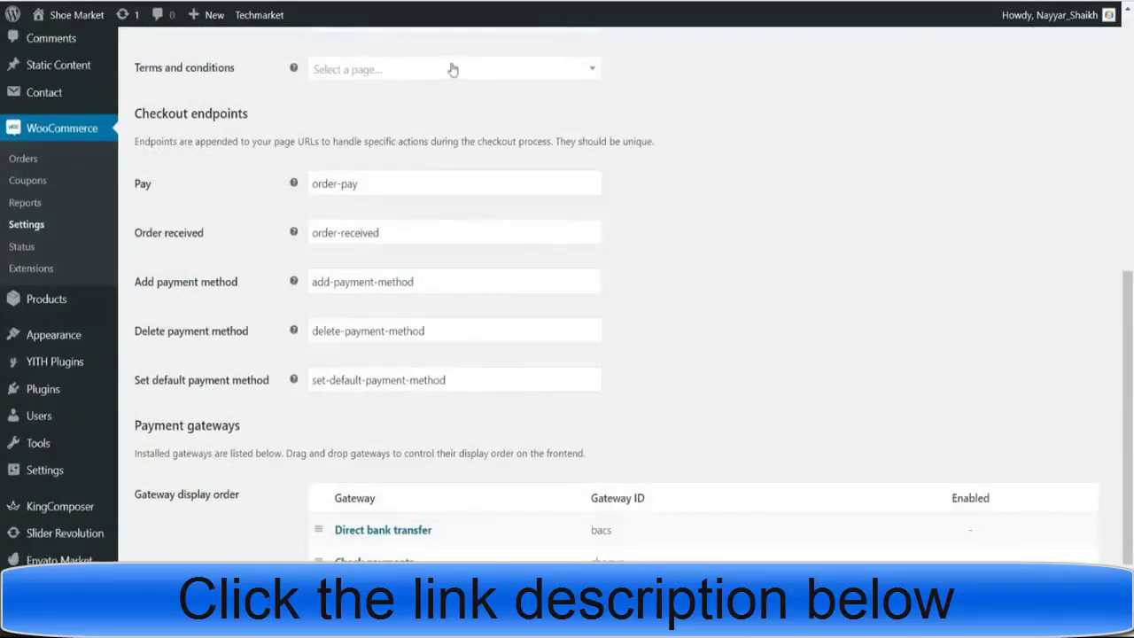
- Close the Terms page list and enable PayPal Standard in the PayPal checkout settings
left_click(450, 69)
left_click(917, 151)
scroll(897, 302, "down", 2)
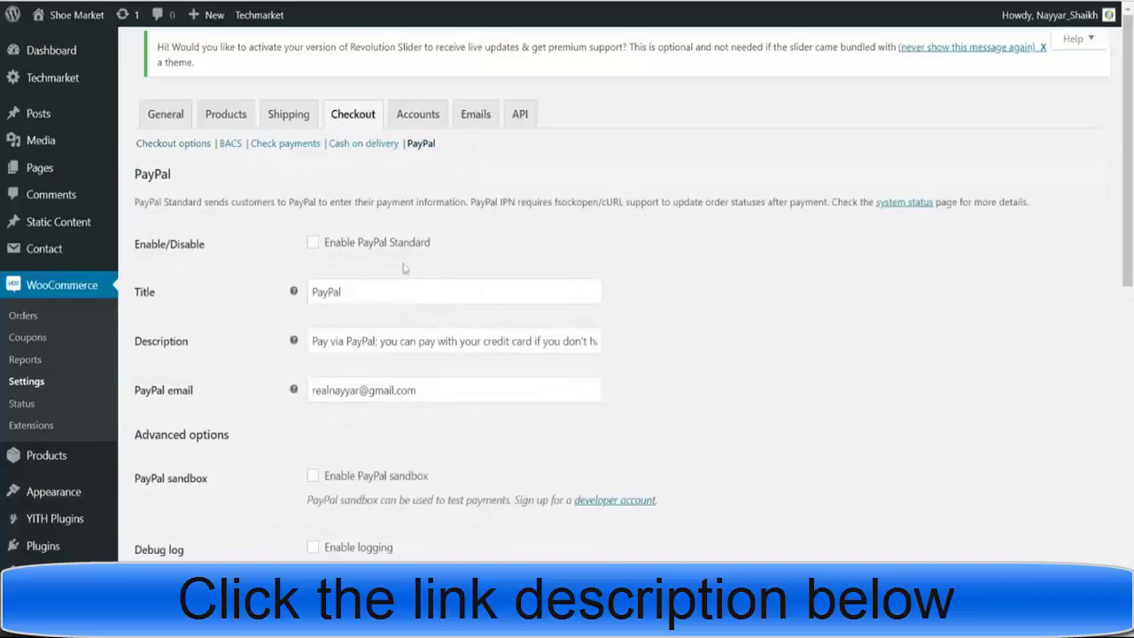
left_click(317, 243)
- Review the PayPal email and the existing Live API username in API credentials
left_click_drag(454, 391, 307, 390)
scroll(832, 336, "down", 6)
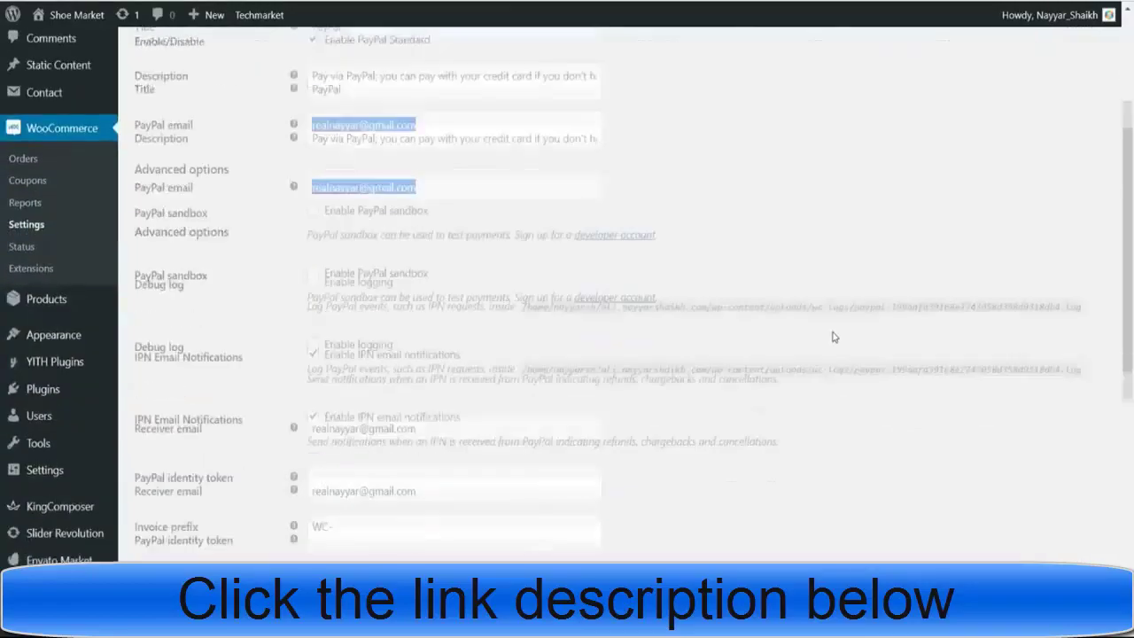
scroll(833, 337, "down", 4)
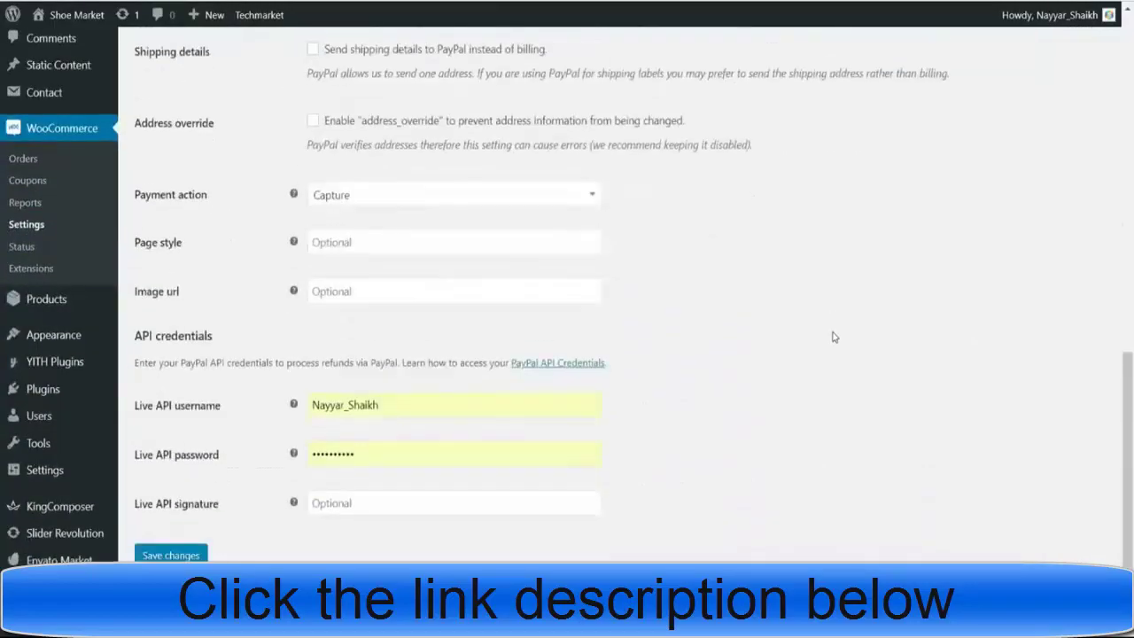
double_click(421, 401)
left_click(254, 441)
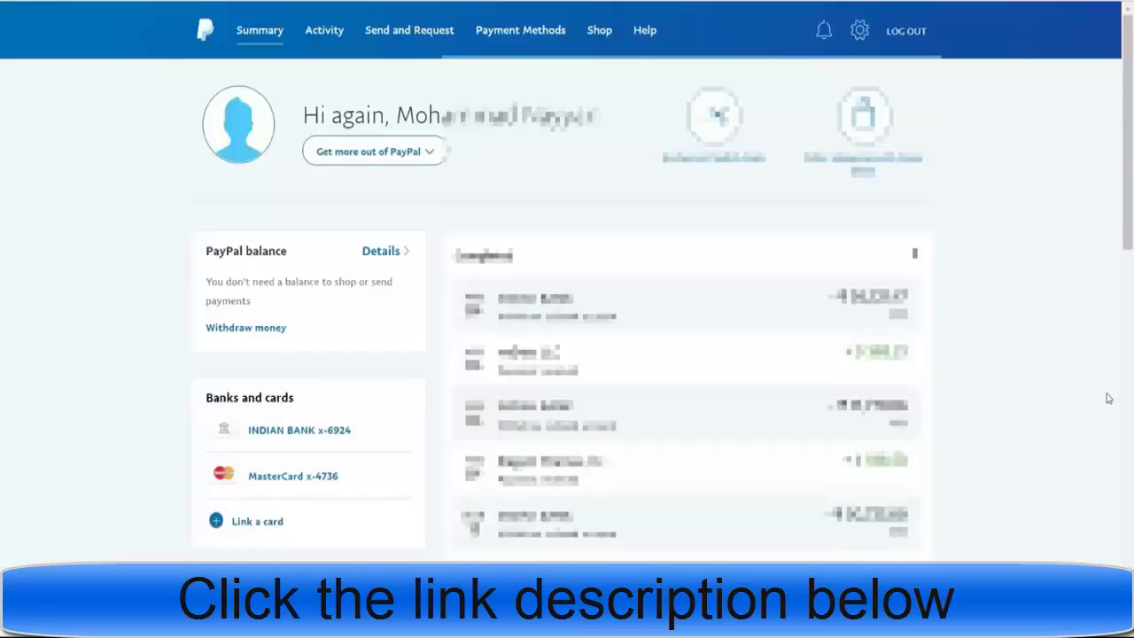
- Open PayPal's Seller preferences and its API access settings
scroll(1107, 399, "down", 3)
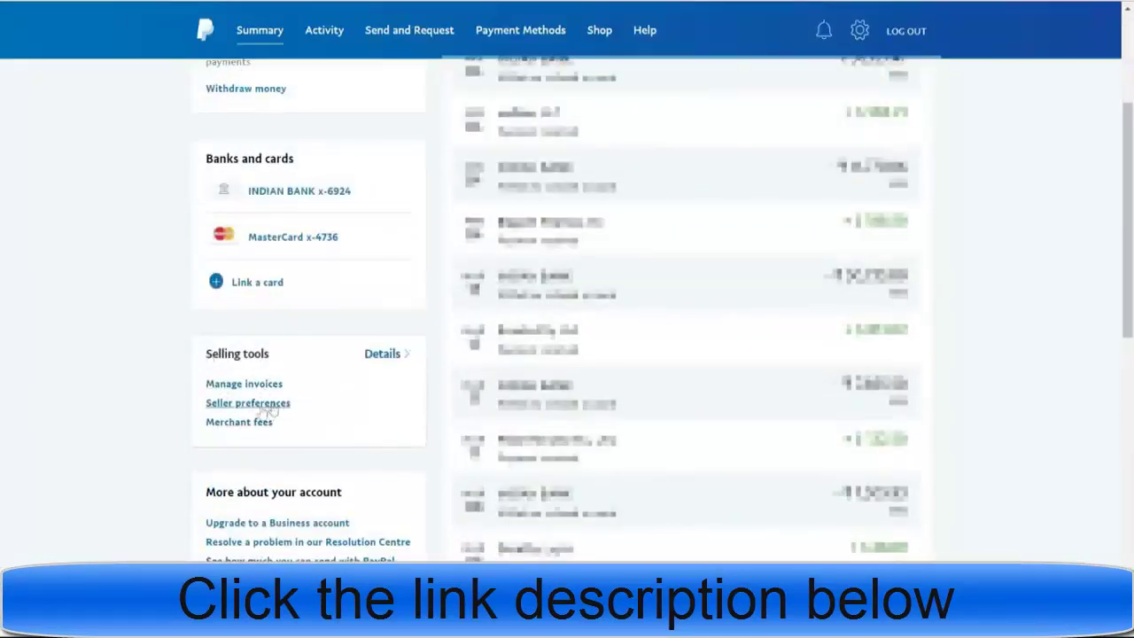
left_click(248, 403)
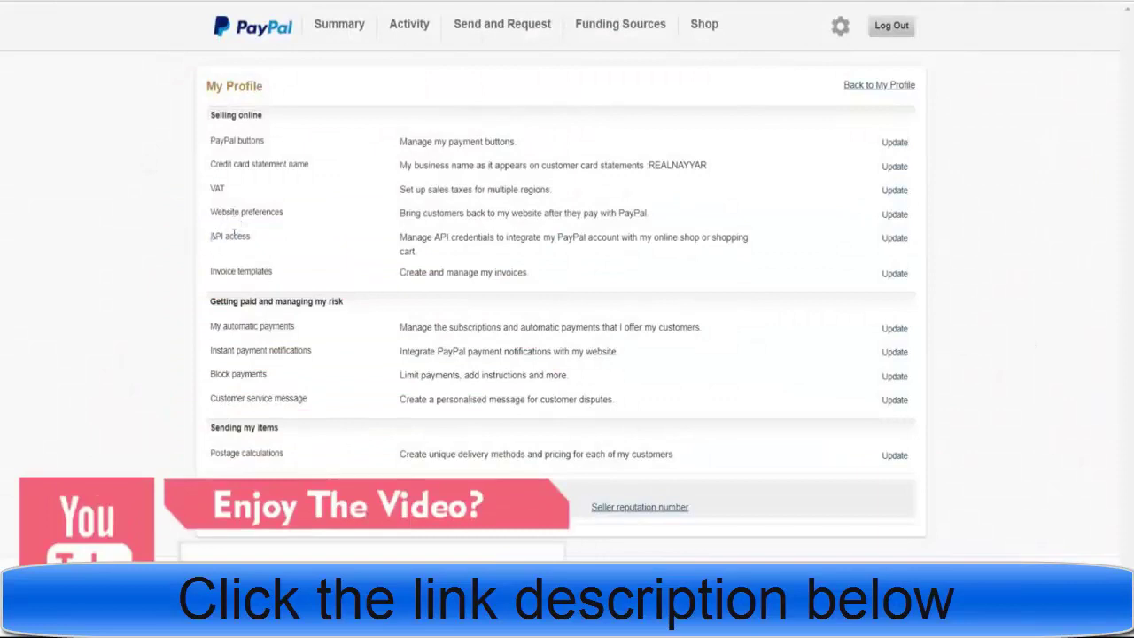
left_click_drag(210, 235, 712, 238)
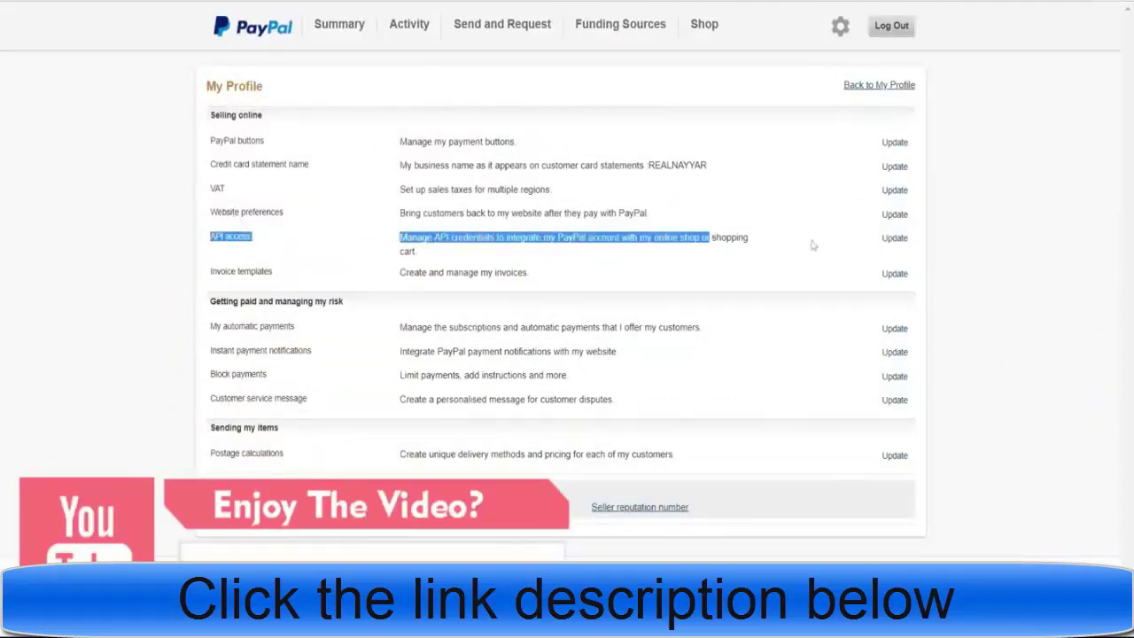
left_click(893, 241)
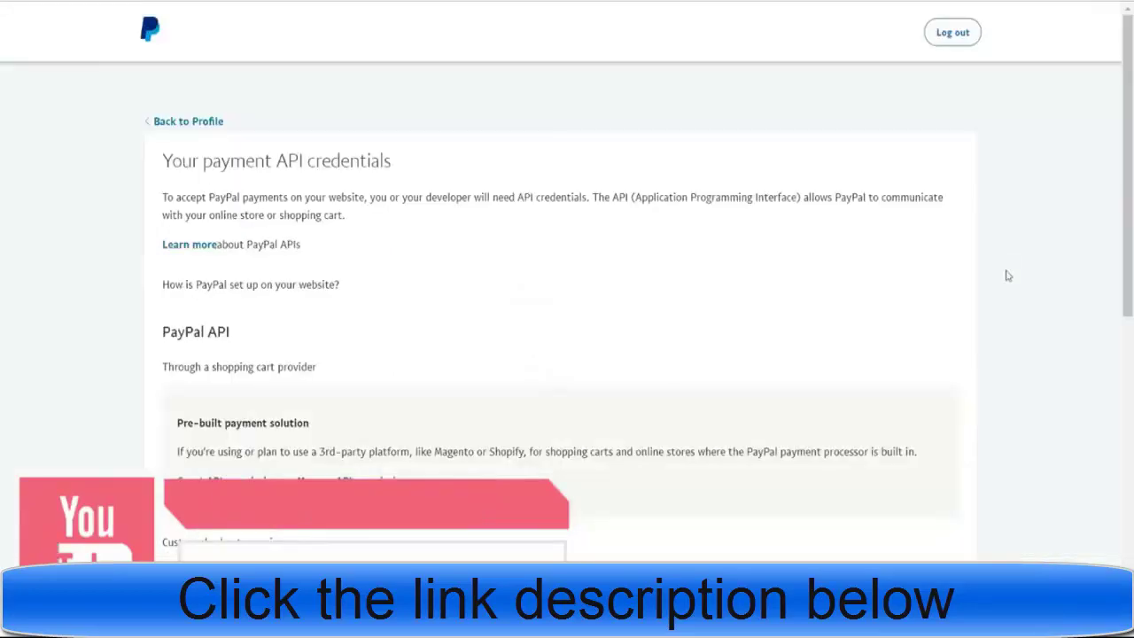
- Open the NVP/SOAP classic API credentials and reveal and select the API username
scroll(1007, 275, "down", 10)
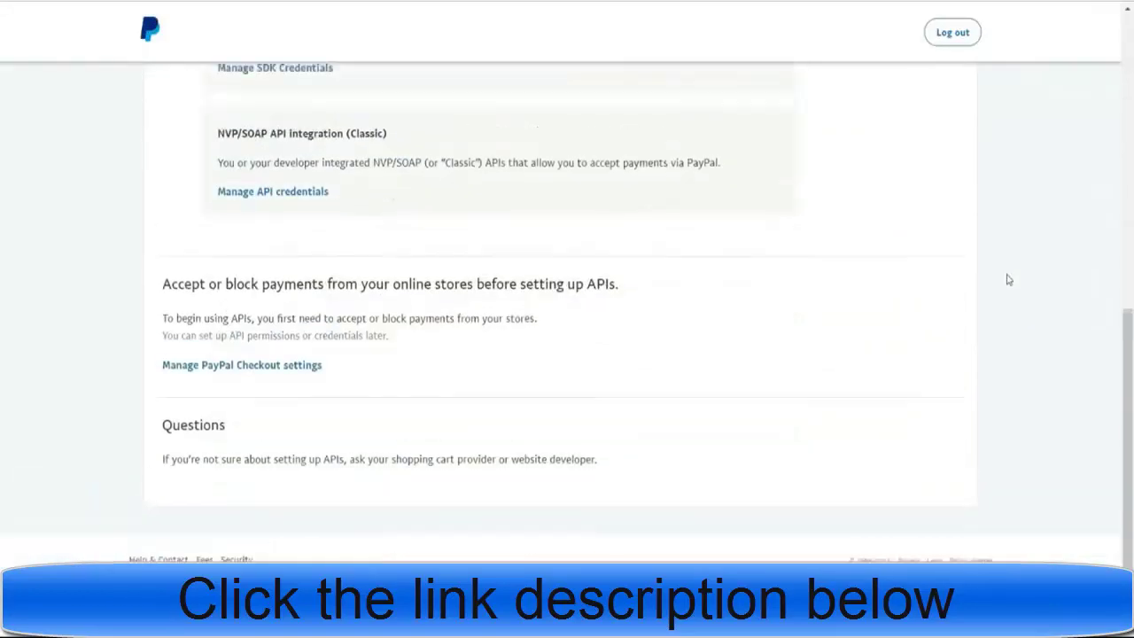
scroll(1007, 280, "up", 2)
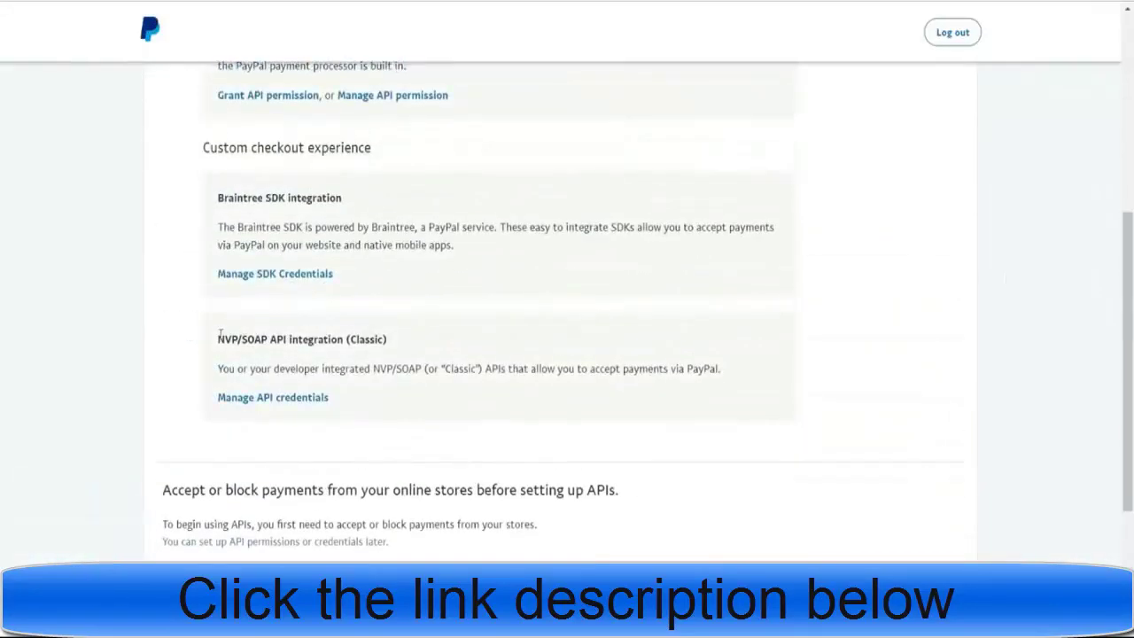
left_click_drag(220, 333, 341, 337)
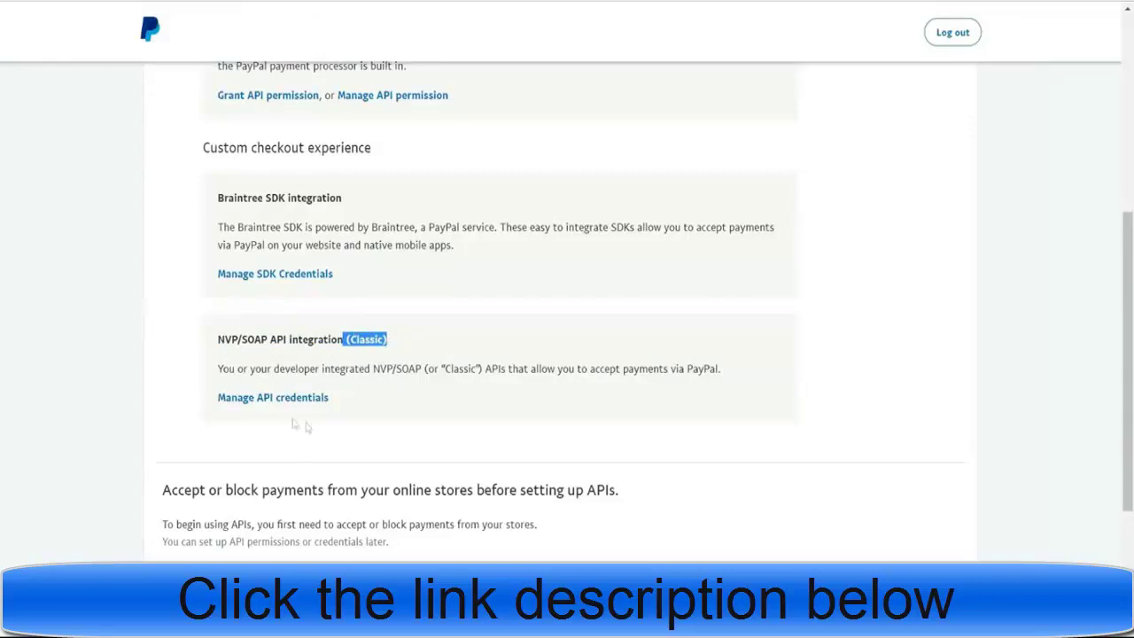
left_click(276, 400)
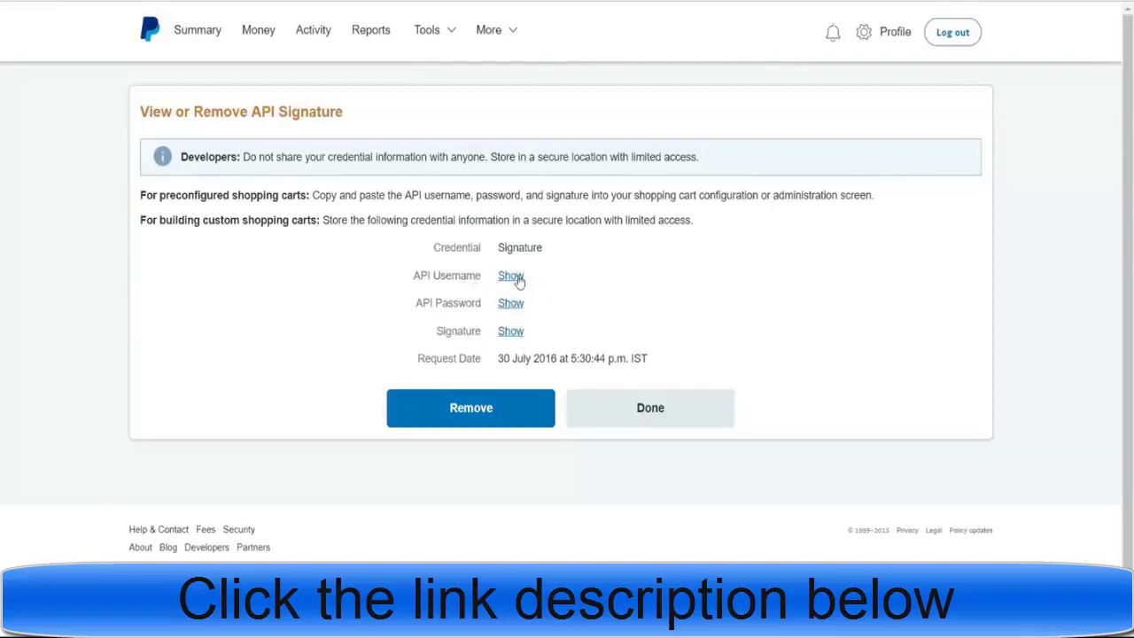
left_click(516, 282)
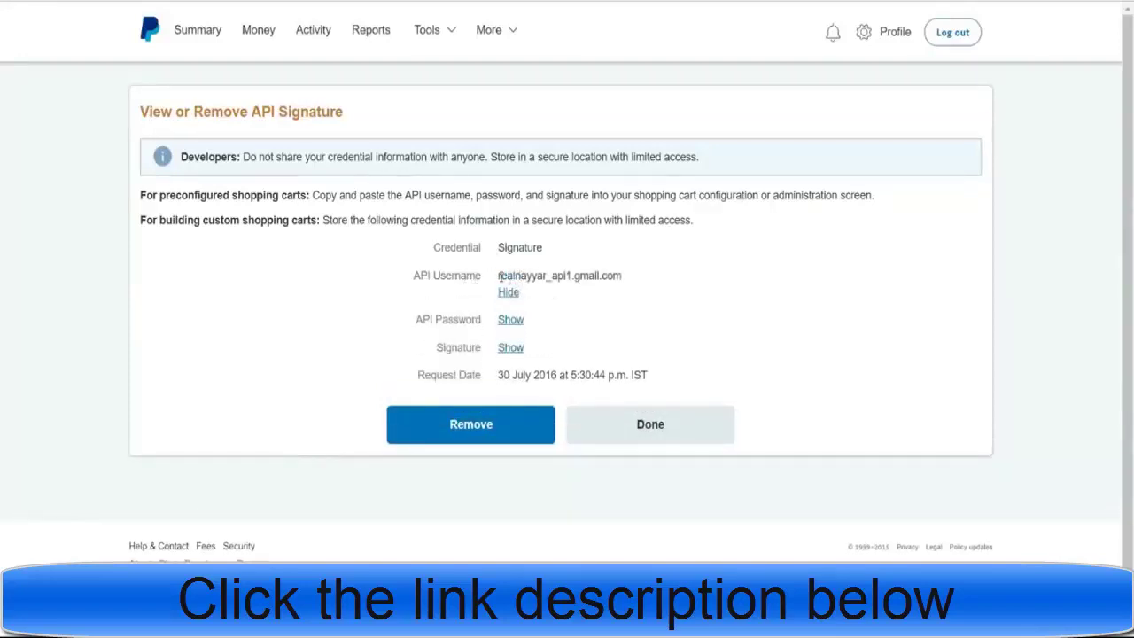
mouse_move(499, 277)
left_mouse_down()
mouse_move(635, 278)
mouse_move(496, 278)
left_mouse_up()
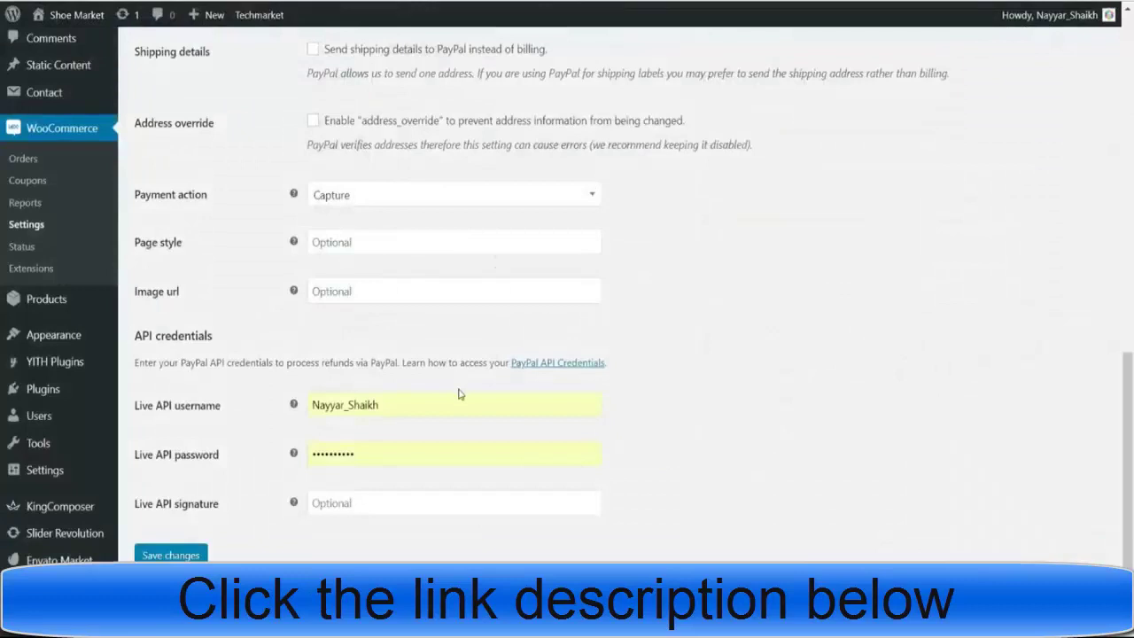
left_click_drag(461, 394, 285, 394)
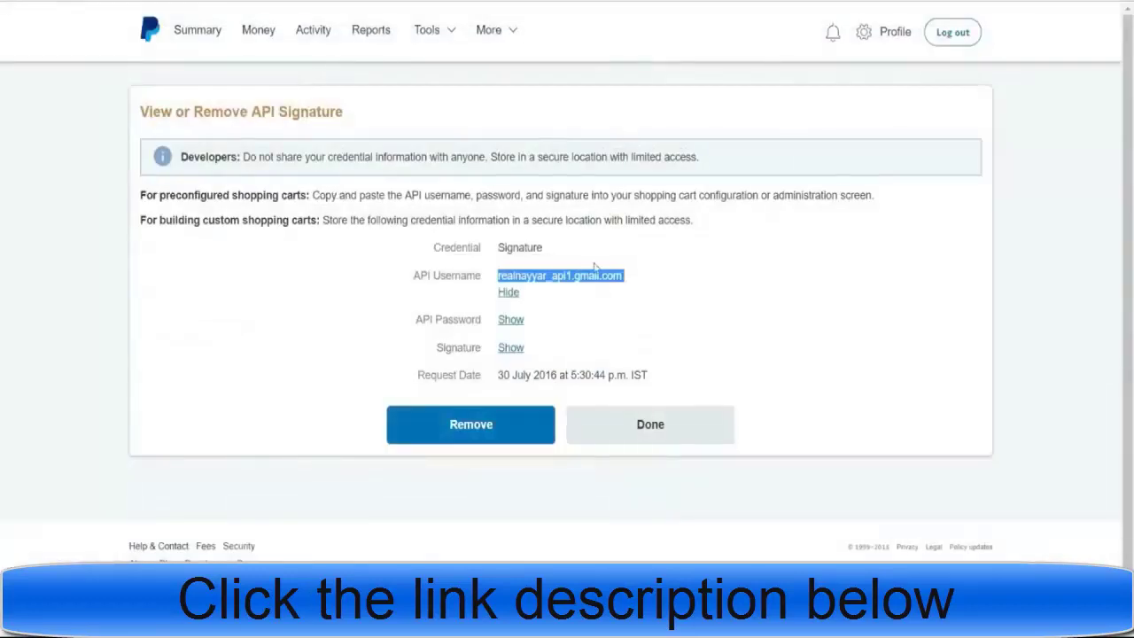
- Copy the PayPal API username and paste it over WooCommerce's Live API username value
right_click(586, 271)
left_click_drag(414, 276, 498, 275)
right_click(514, 281)
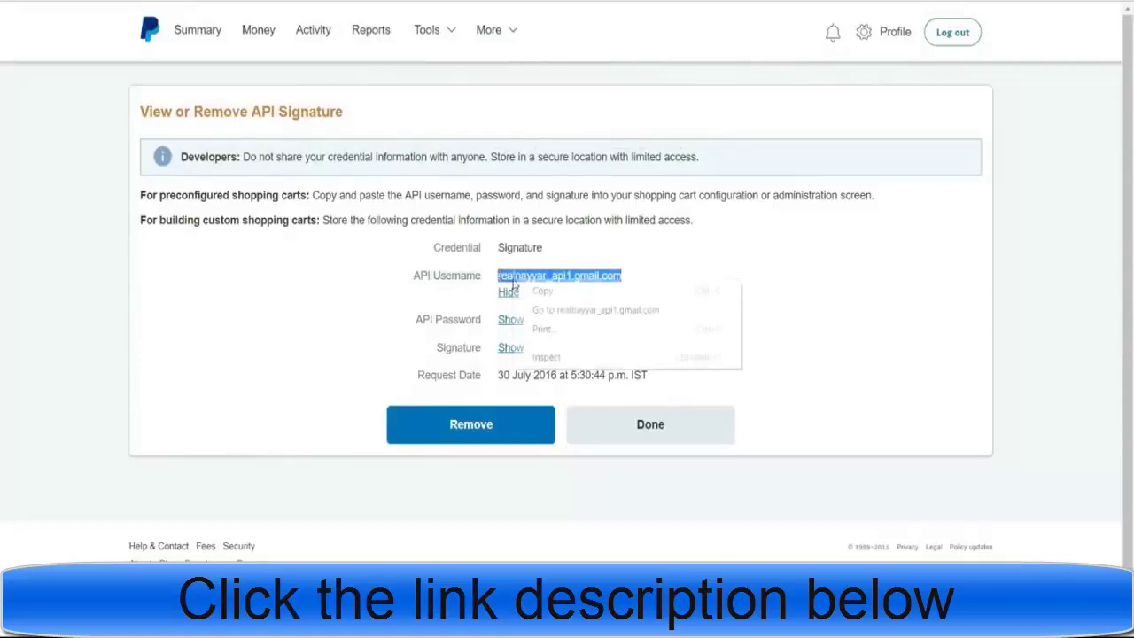
left_click(542, 290)
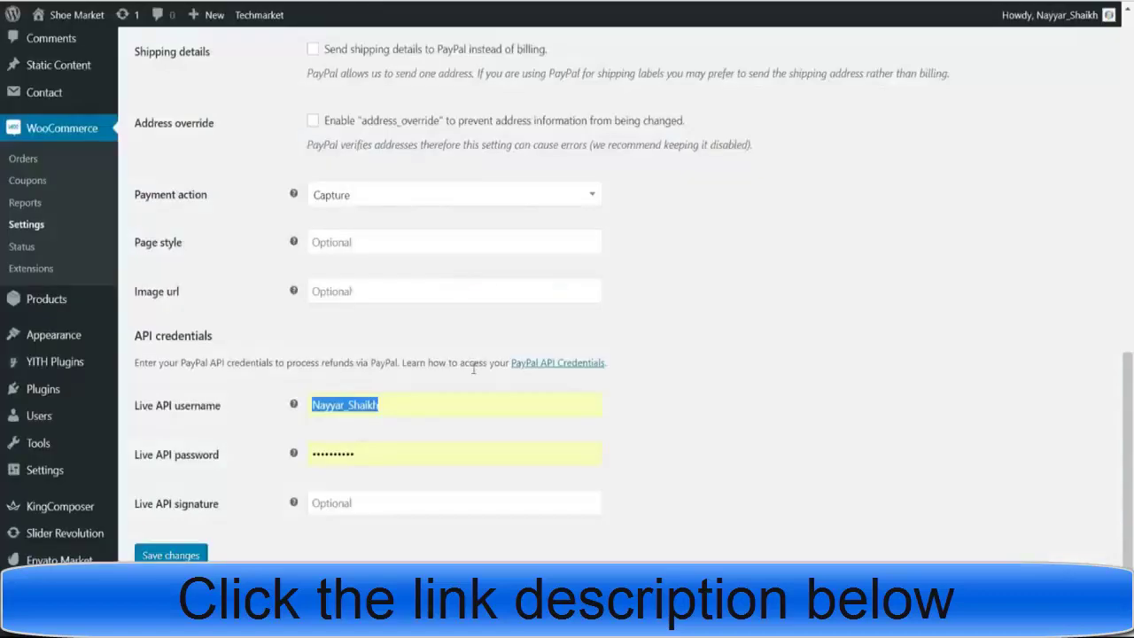
left_click(451, 411)
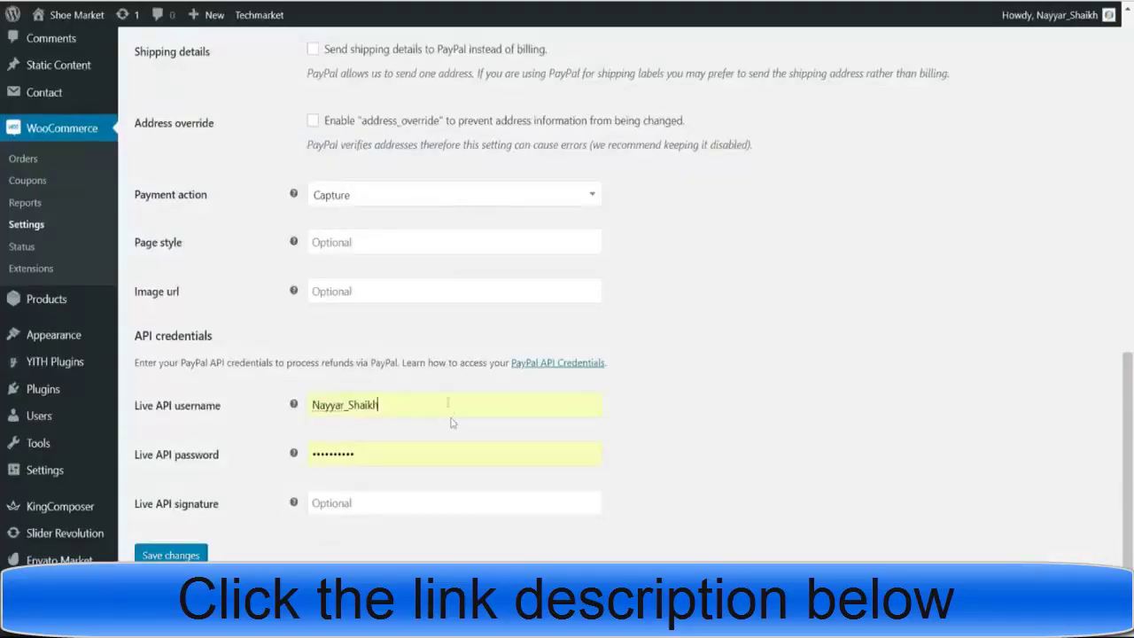
key("ctrl+a")
key("ctrl+v")
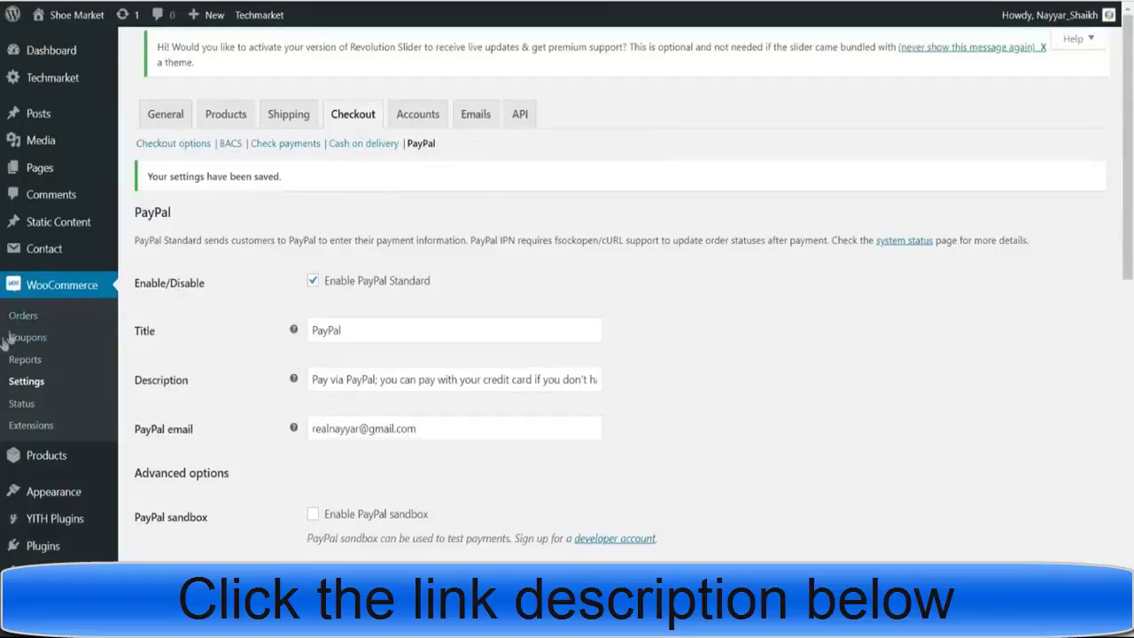
scroll(778, 181, "down", 1)
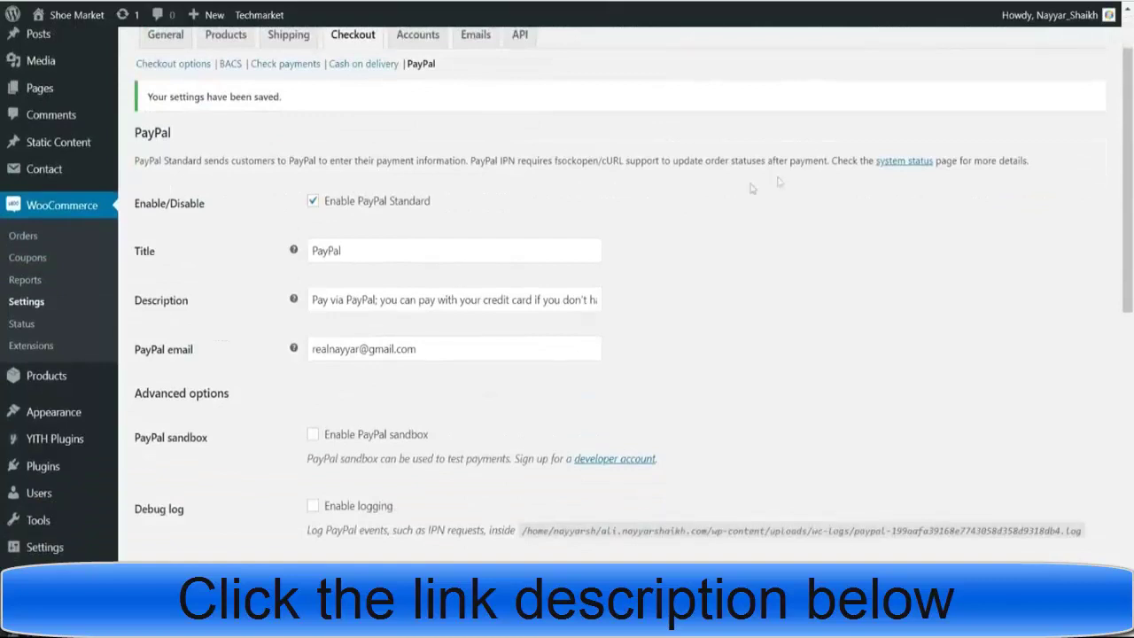
mouse_move(41, 466)
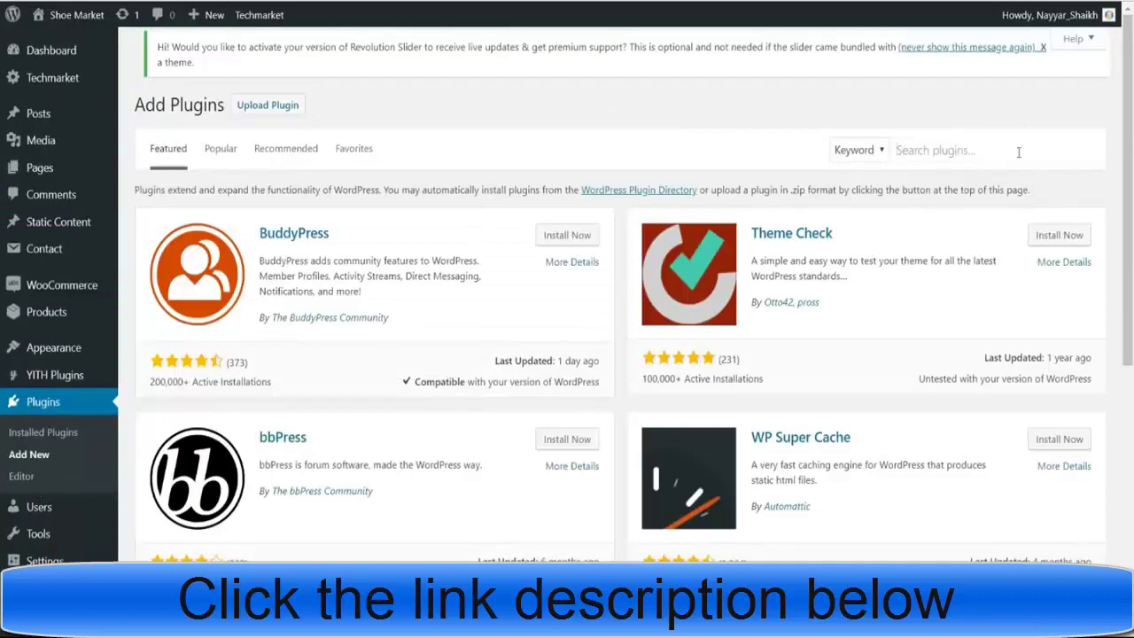
- Search plugins for 'stripe', then install and activate WooCommerce Stripe Payment Gateway
left_click(1018, 153)
type("stripe")
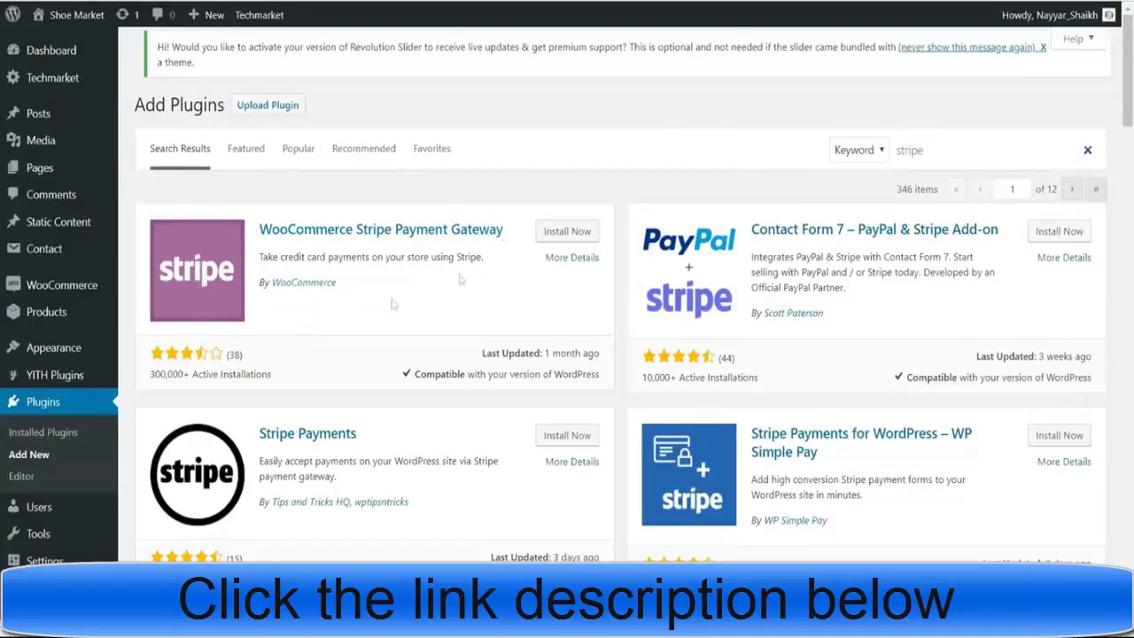
left_click(560, 237)
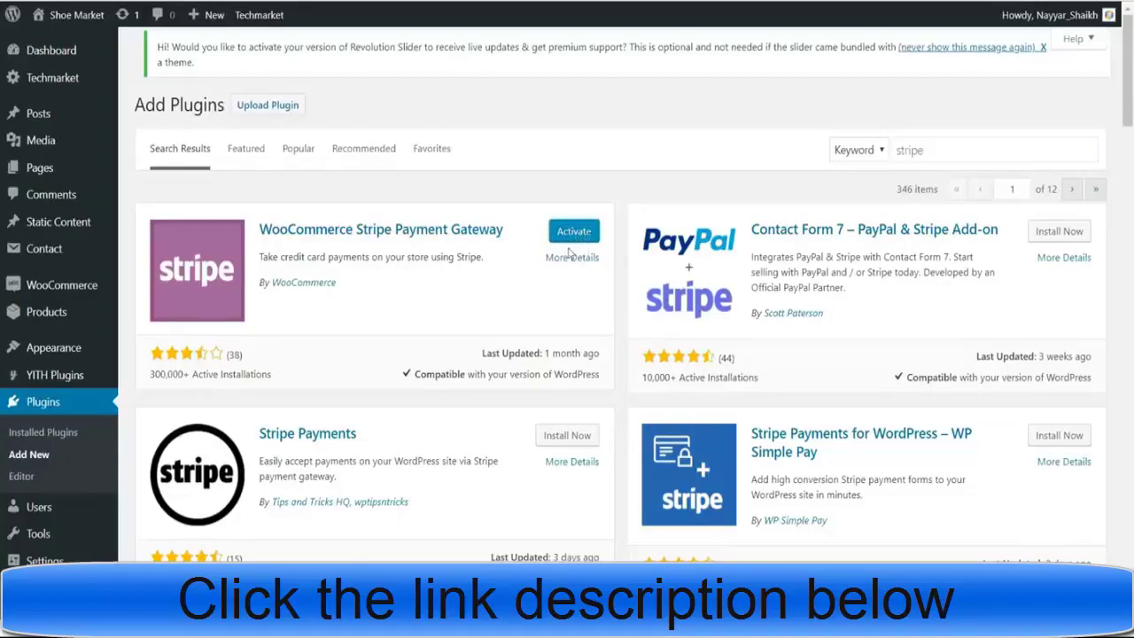
left_click(573, 232)
scroll(693, 396, "down", 5)
scroll(693, 396, "up", 5)
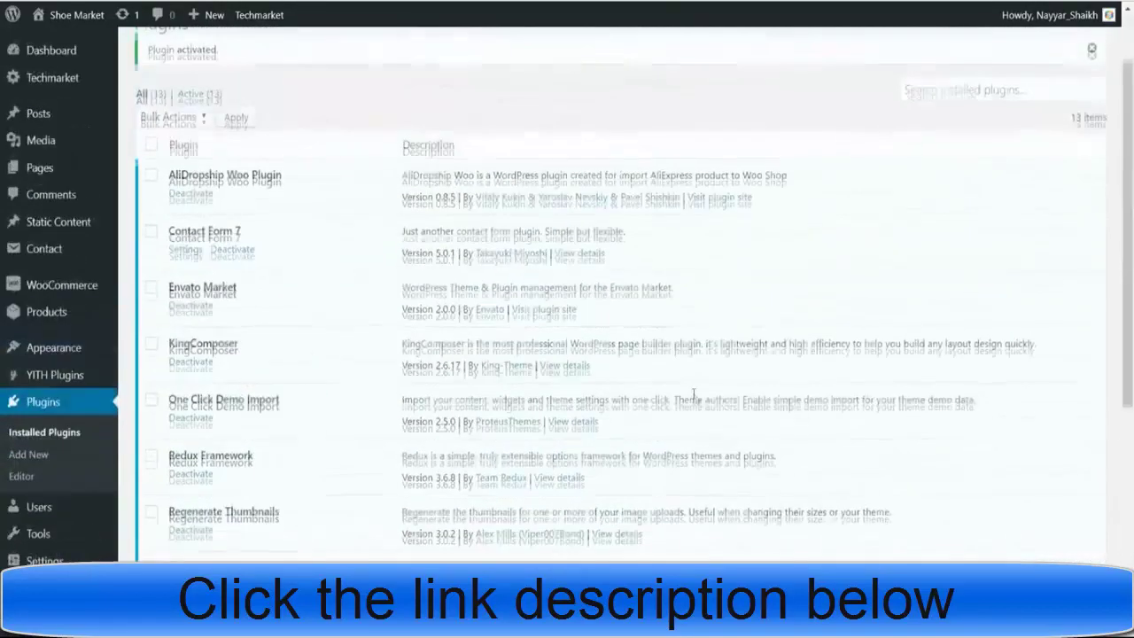
- Open the Stripe gateway under WooCommerce Settings > Checkout
mouse_move(36, 290)
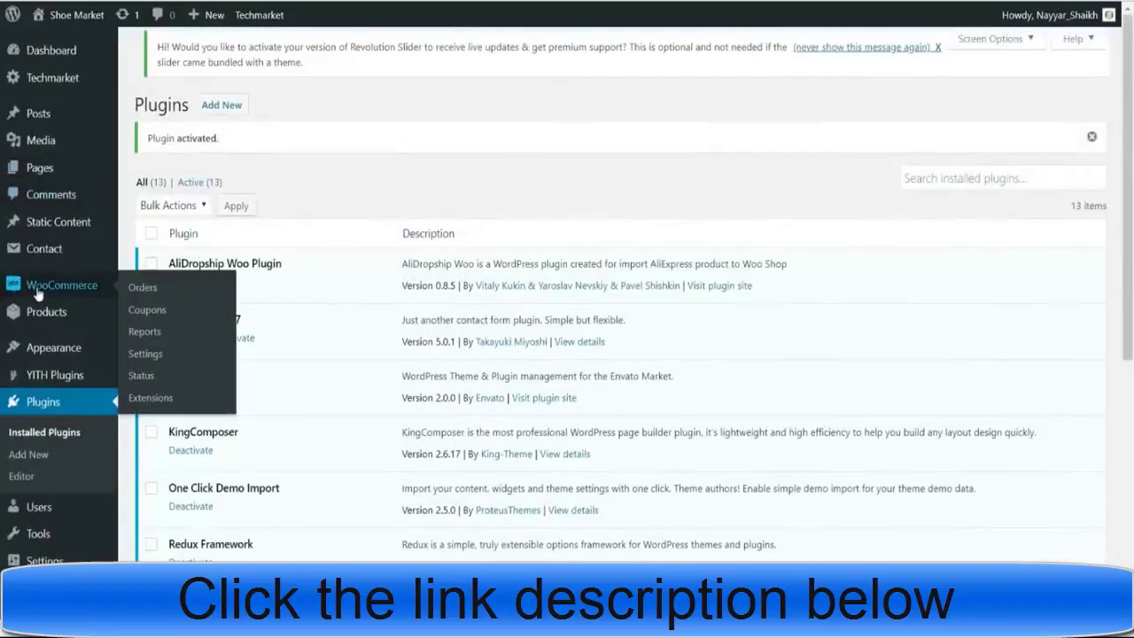
left_click(163, 356)
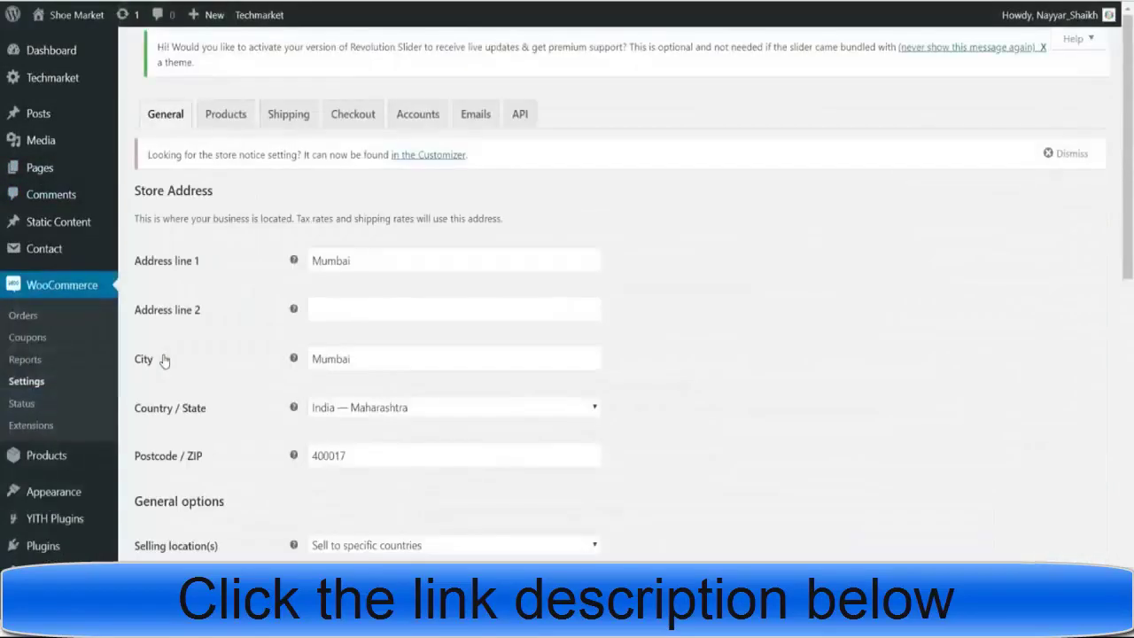
left_click(352, 115)
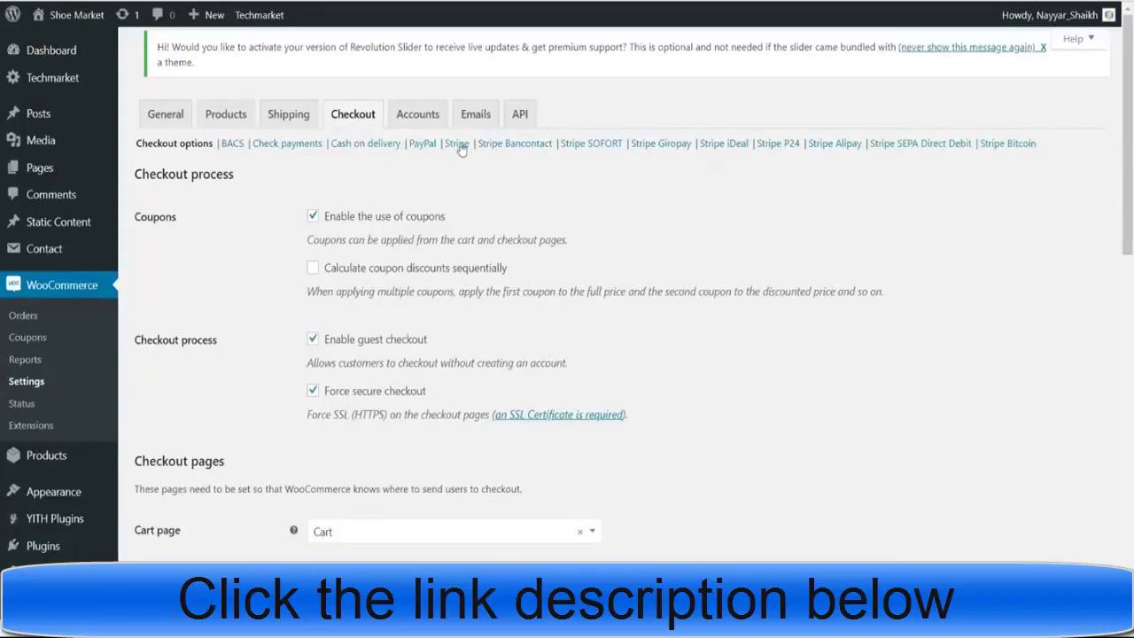
left_click(458, 144)
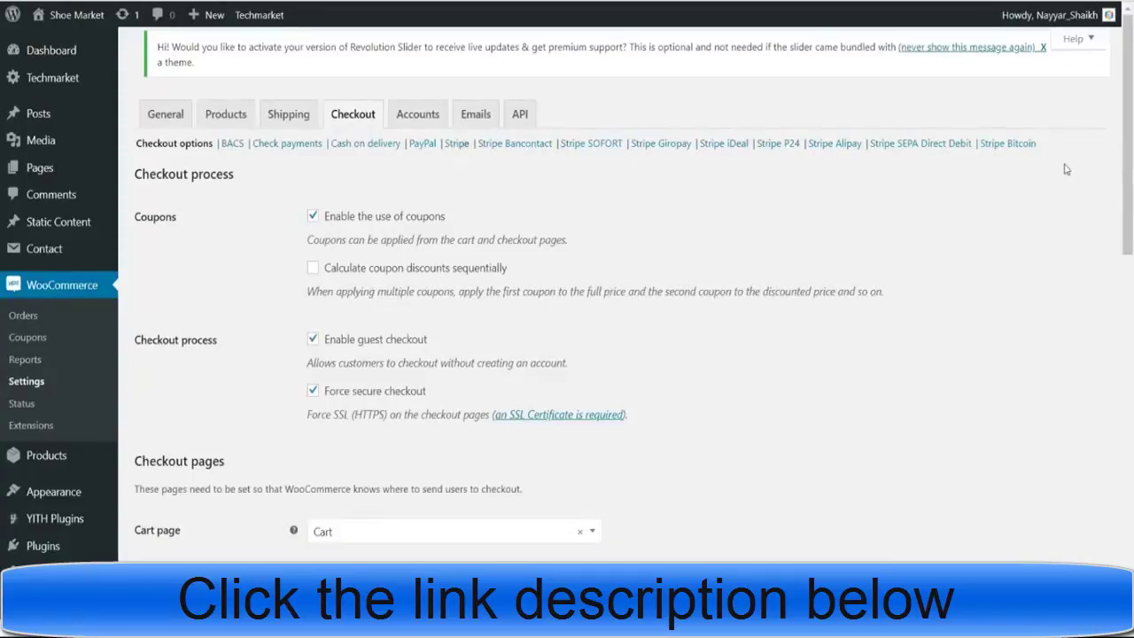
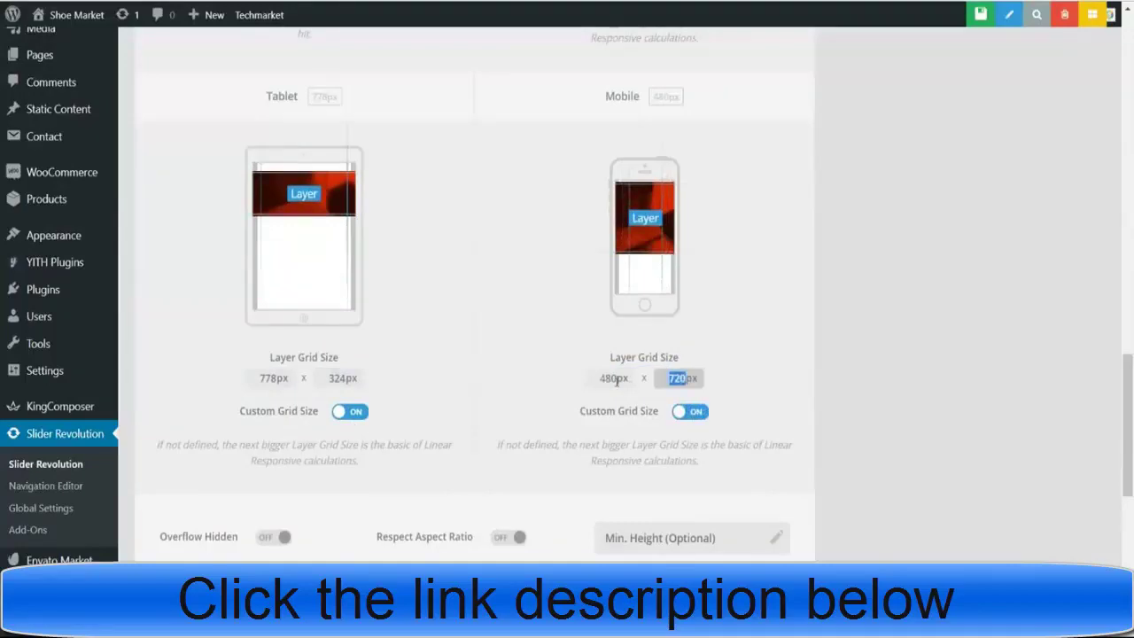
- Save the Home Slider settings and scroll to slide #1's Main Background source
scroll(911, 541, "up", 15)
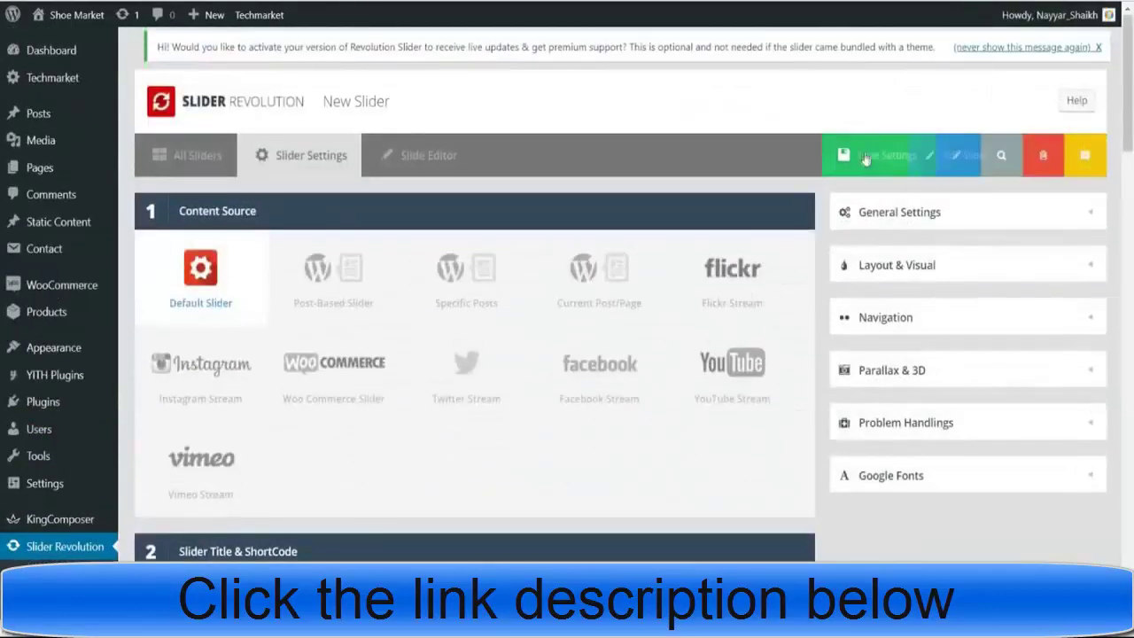
left_click(863, 156)
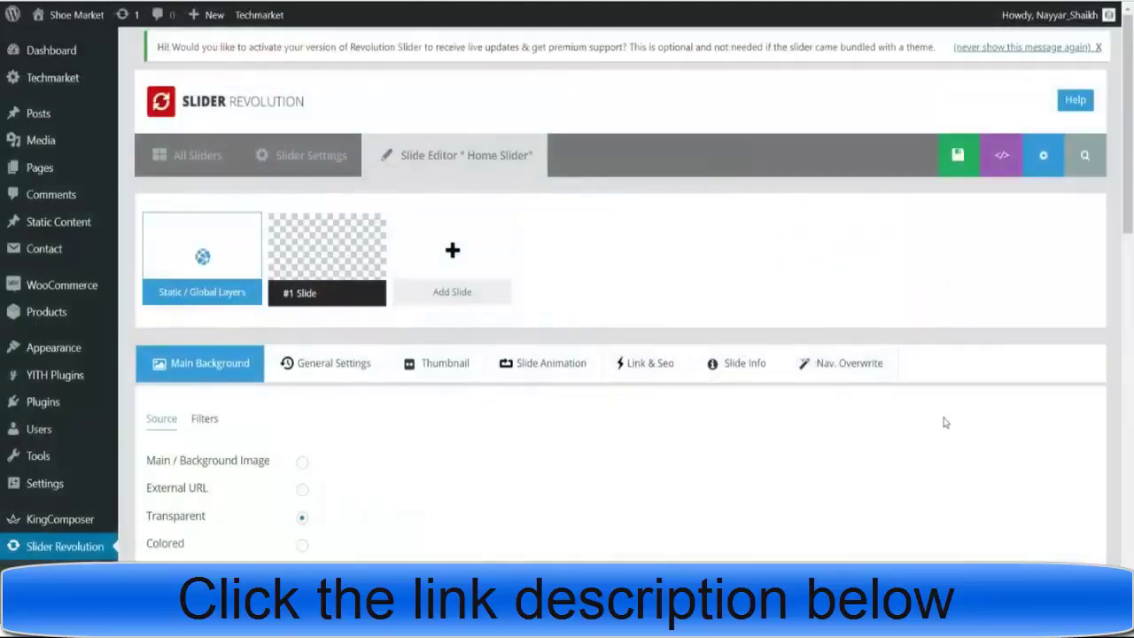
scroll(944, 422, "down", 3)
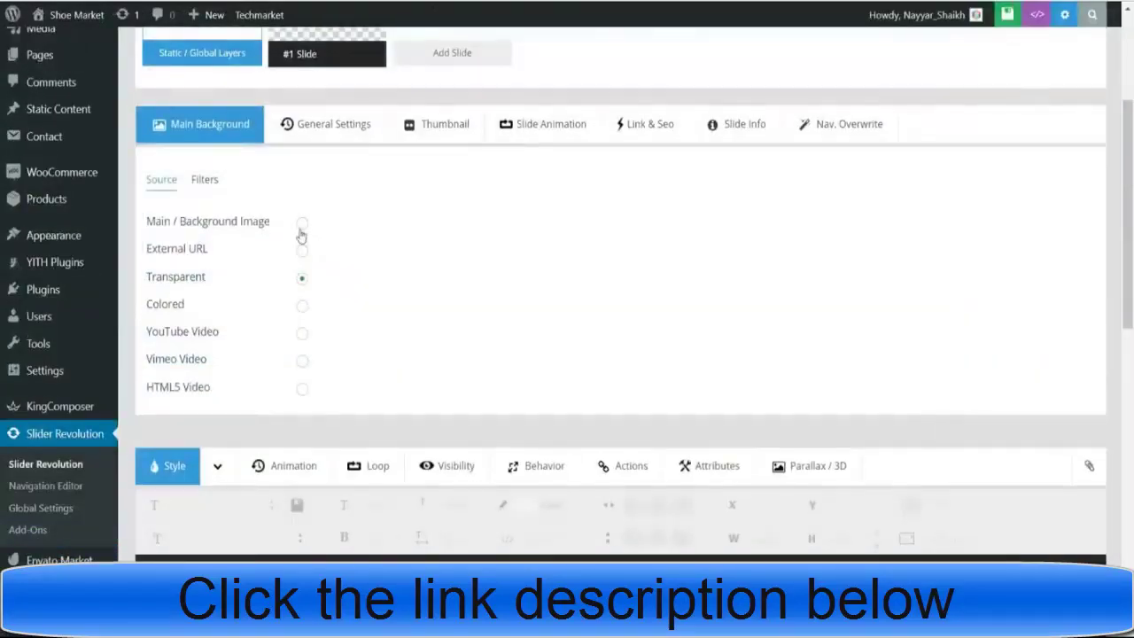
- Upload 10-background.jpg from the Media folder and set it as slide #1's background image
left_click(300, 227)
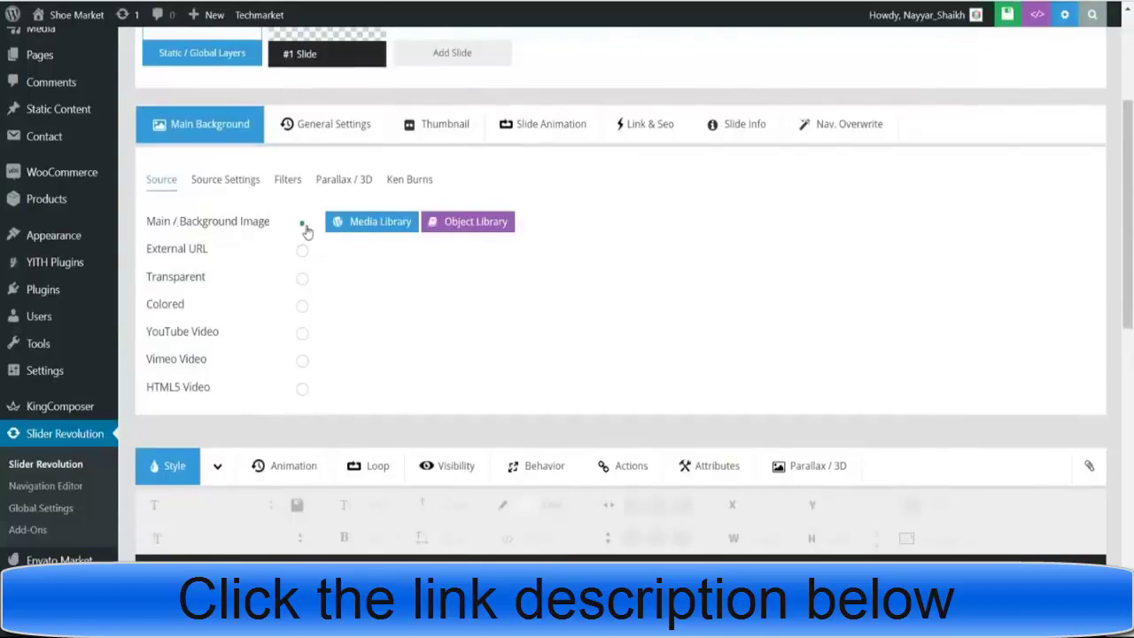
left_click(368, 231)
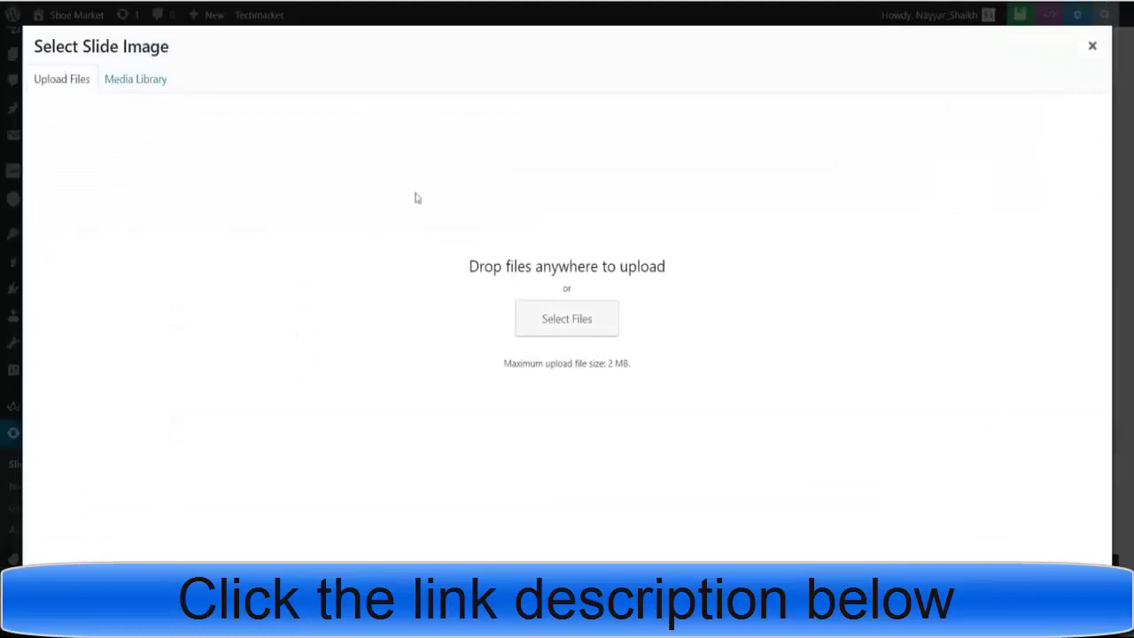
left_click(586, 327)
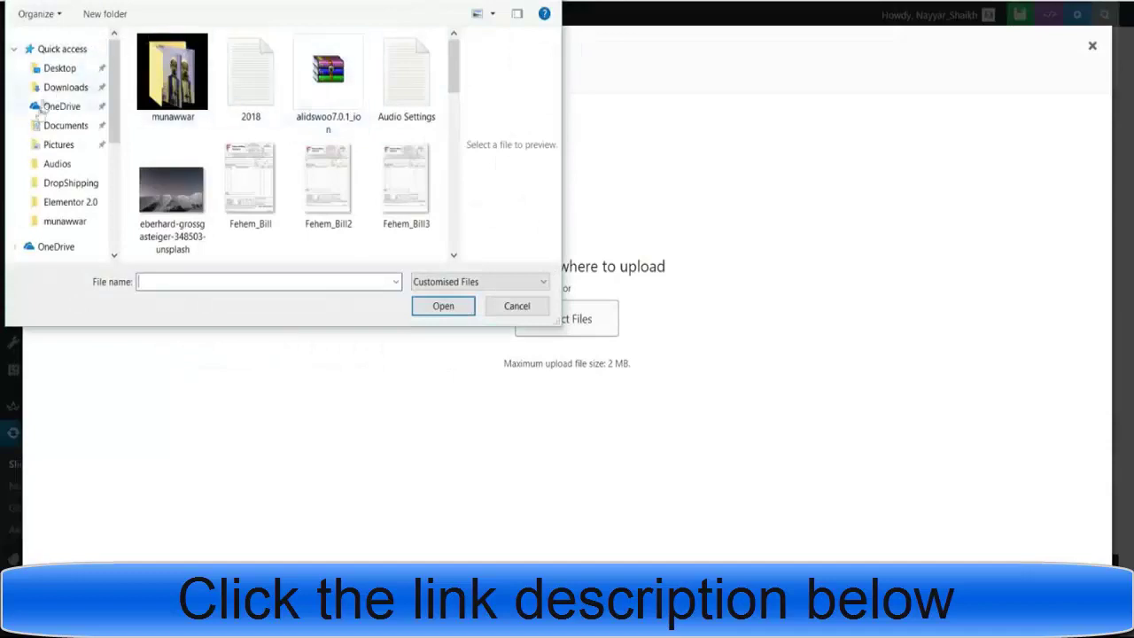
scroll(73, 184, "down", 1)
left_click(89, 134)
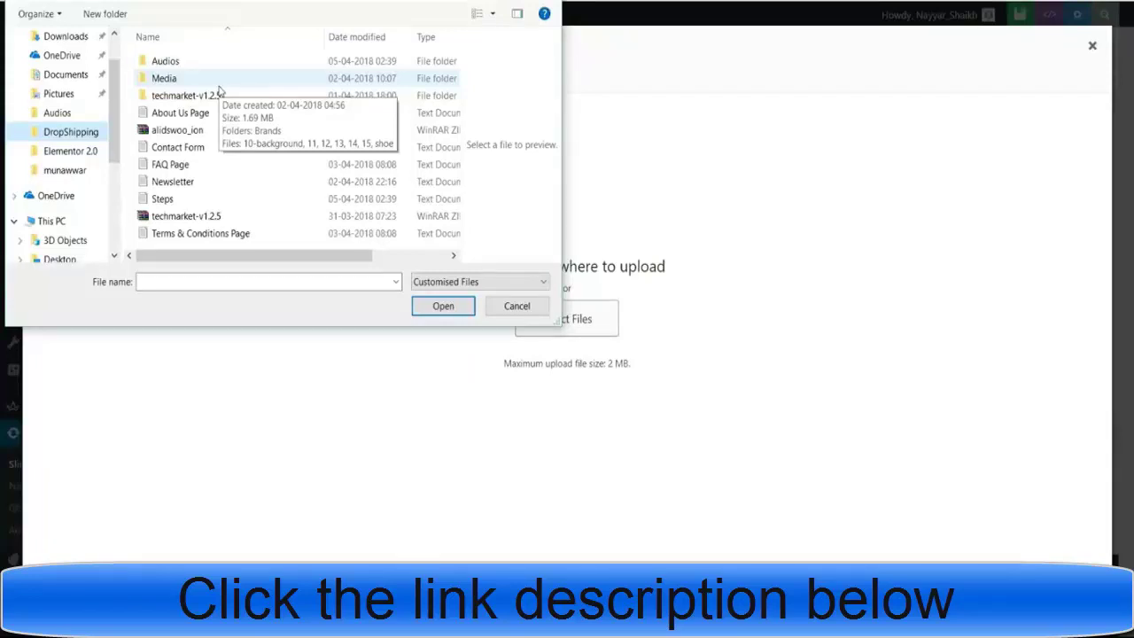
double_click(202, 78)
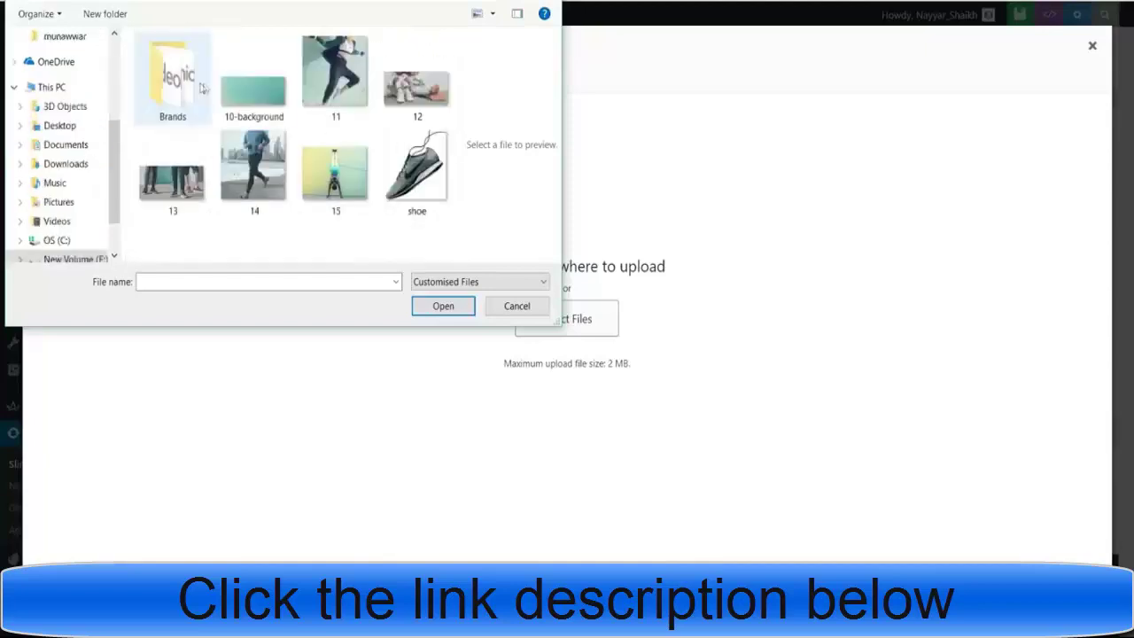
left_click(260, 78)
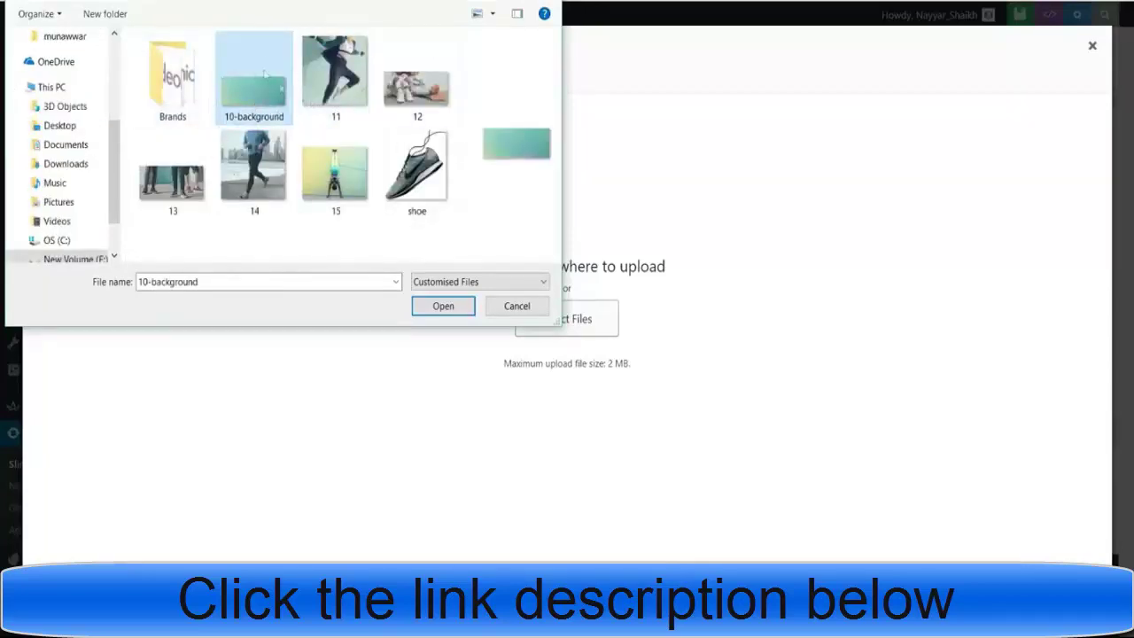
left_click(443, 306)
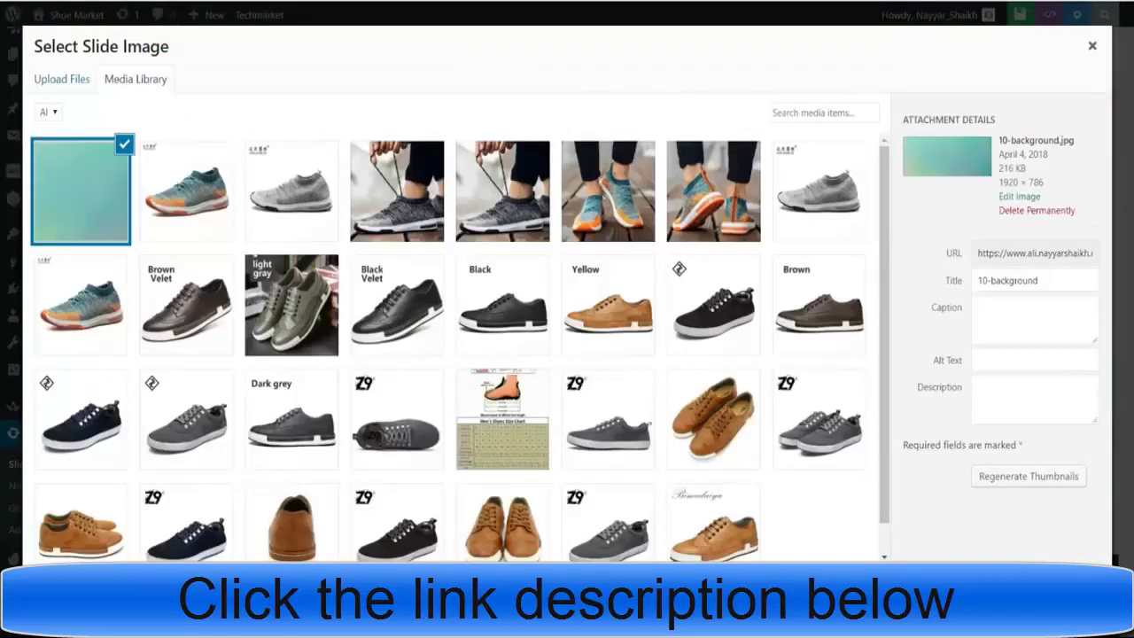
scroll(1003, 455, "down", 5)
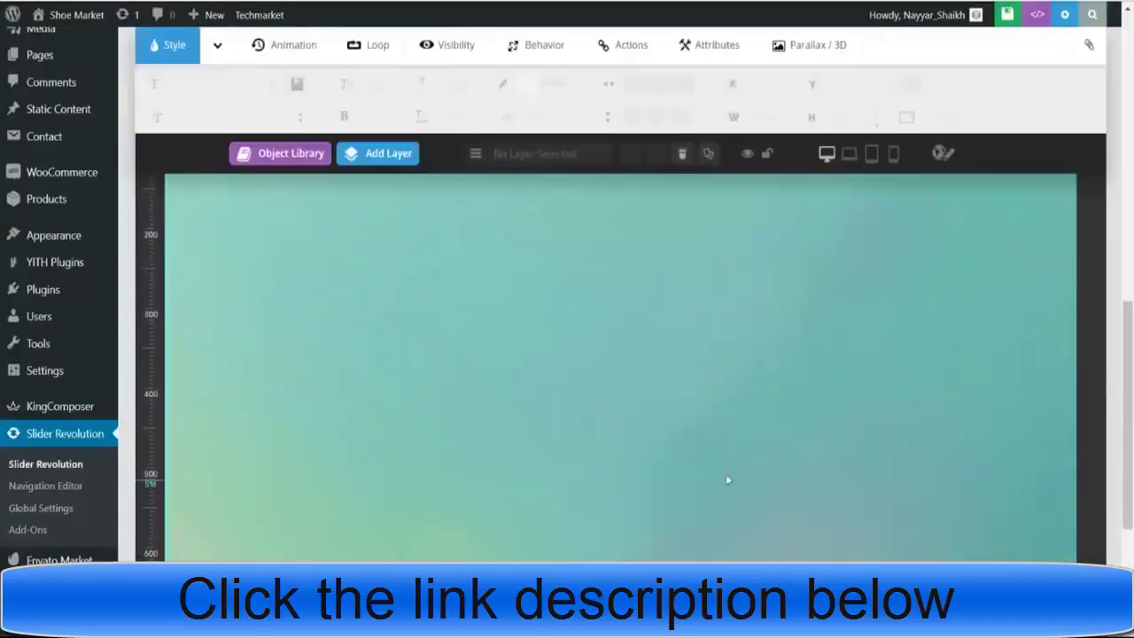
- Add a Text/Html layer reading 'ONLY IN 4.04-10.04' in place of Caption Text1
scroll(727, 480, "down", 3)
scroll(734, 428, "up", 5)
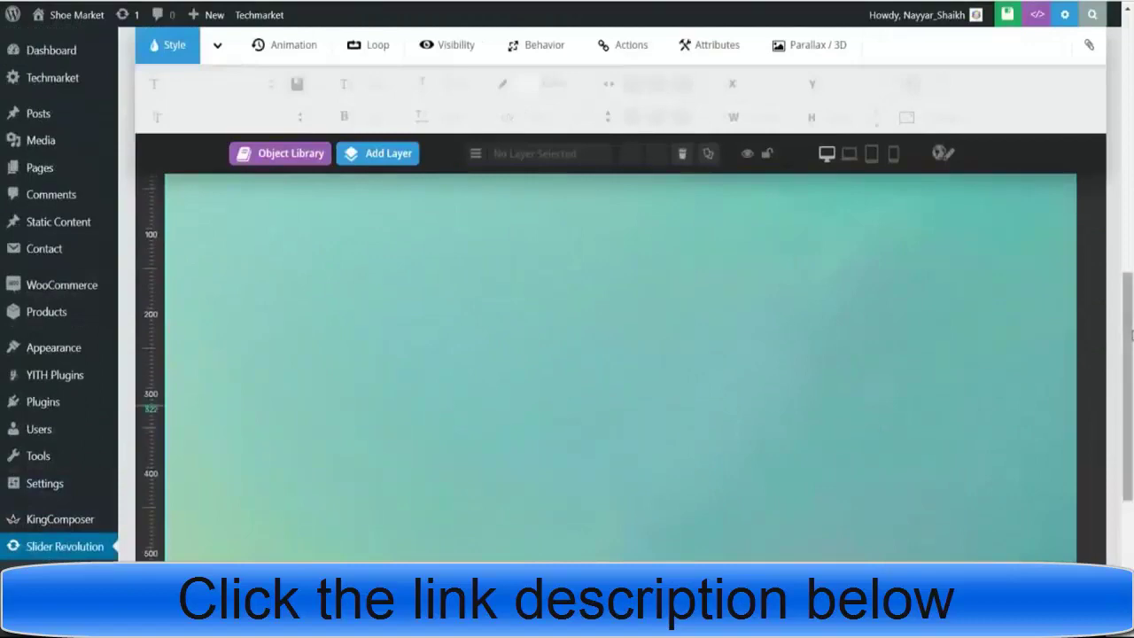
mouse_move(1131, 335)
left_mouse_down()
mouse_move(1131, 309)
mouse_move(1130, 345)
left_mouse_up()
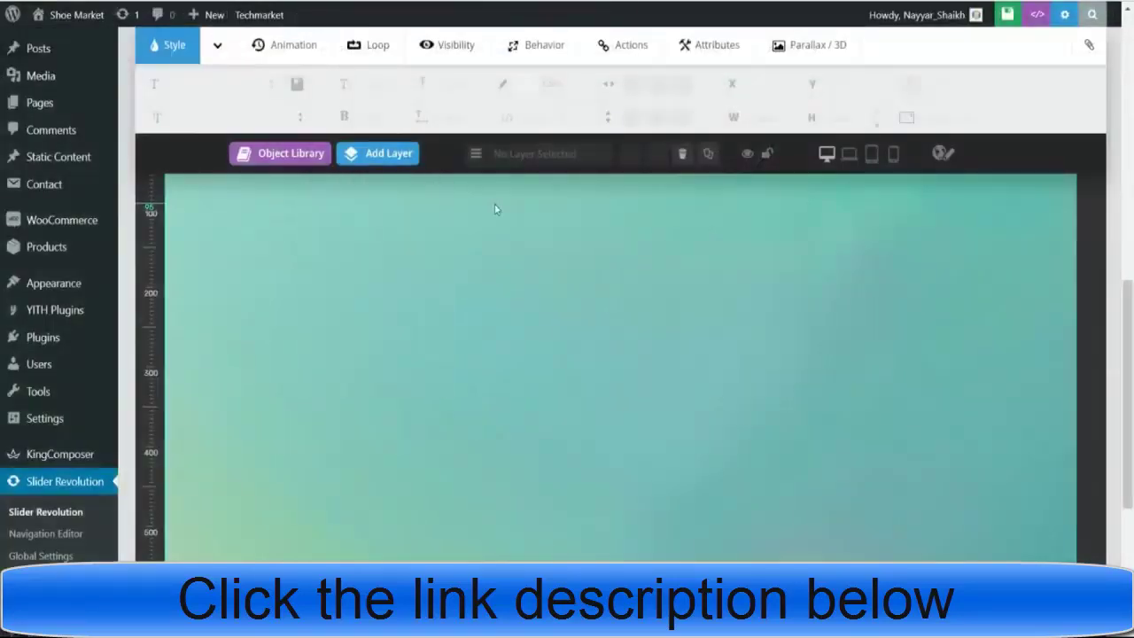
left_click(403, 154)
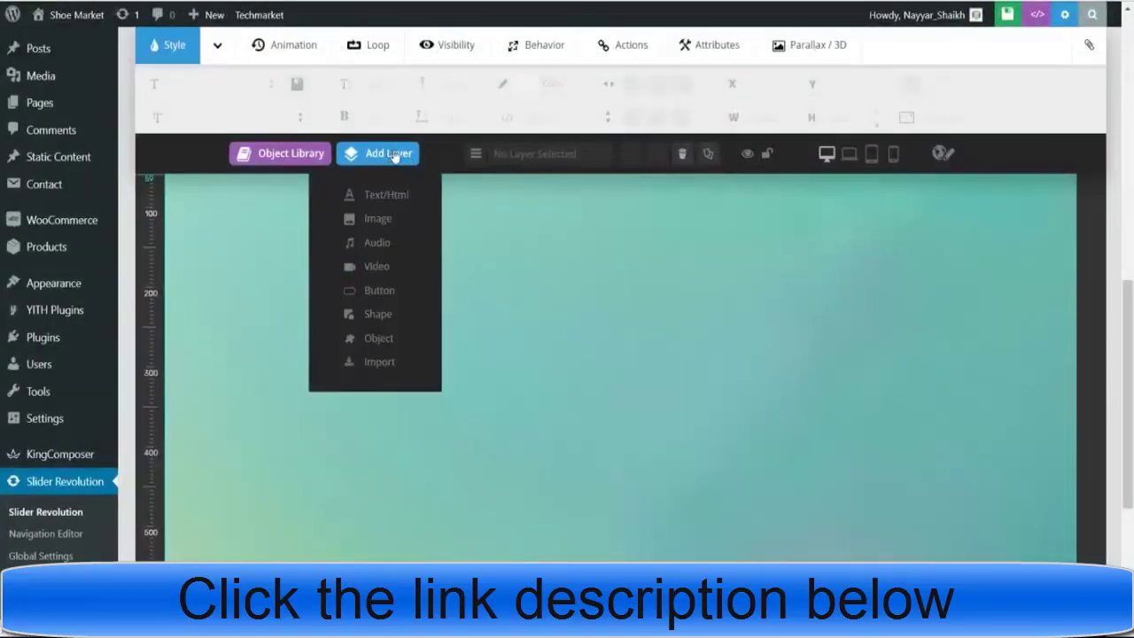
left_click(397, 196)
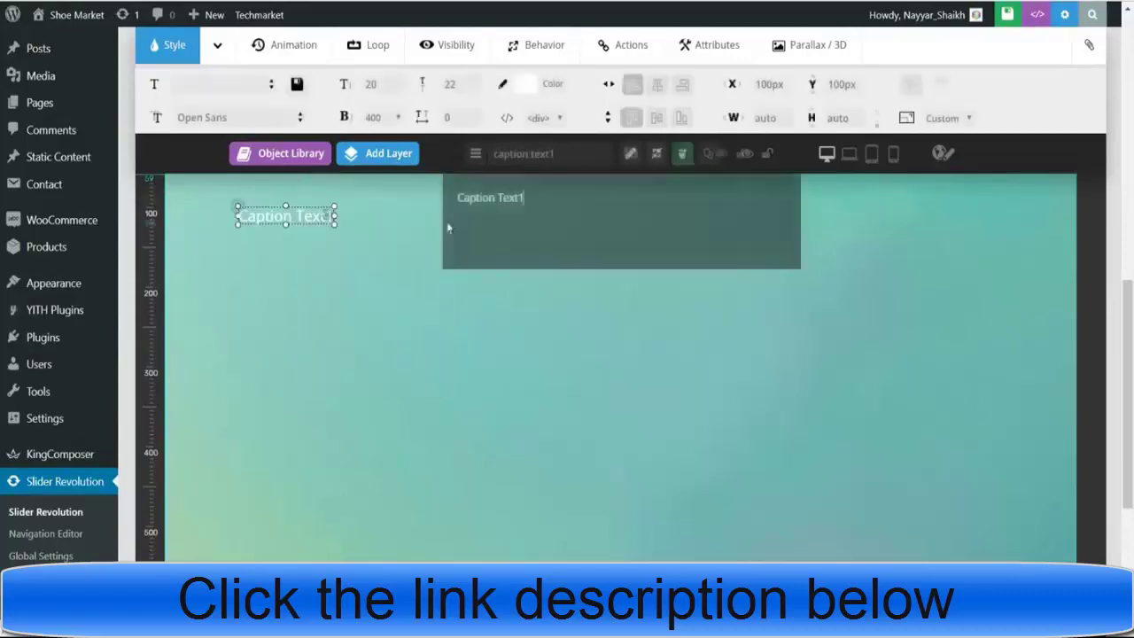
key("ctrl+a")
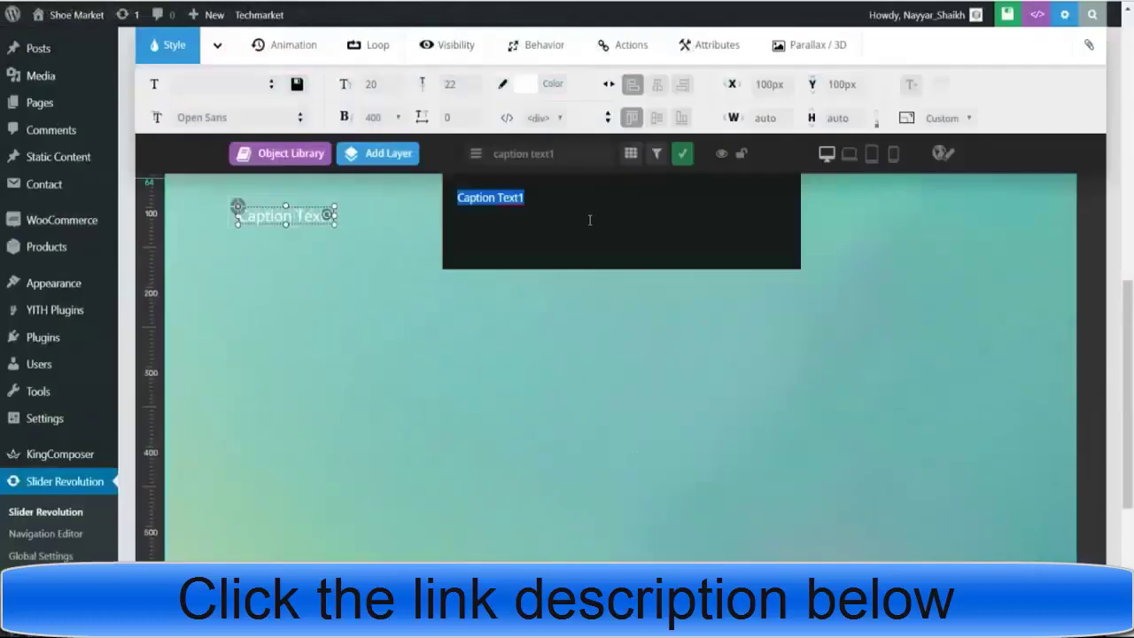
type("o")
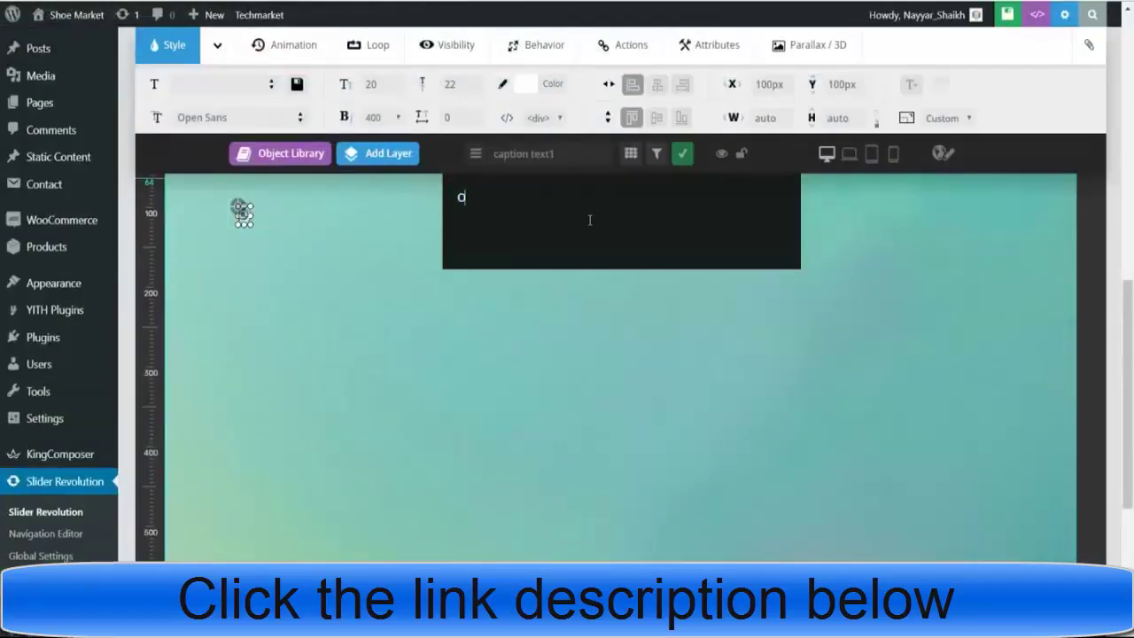
type("NLY")
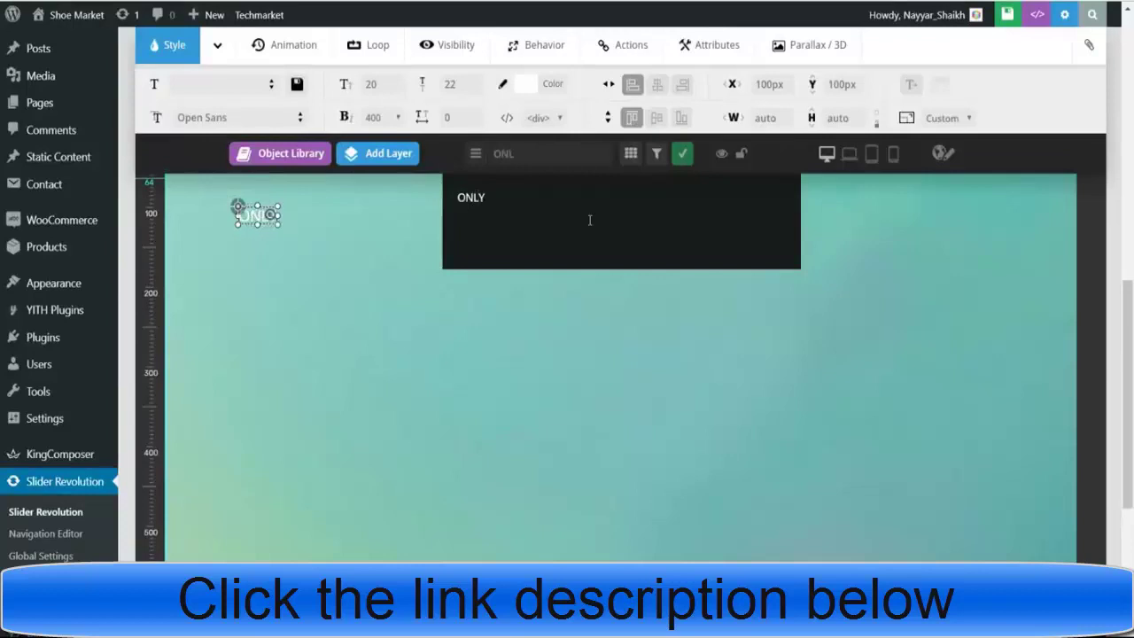
type(" IN 4")
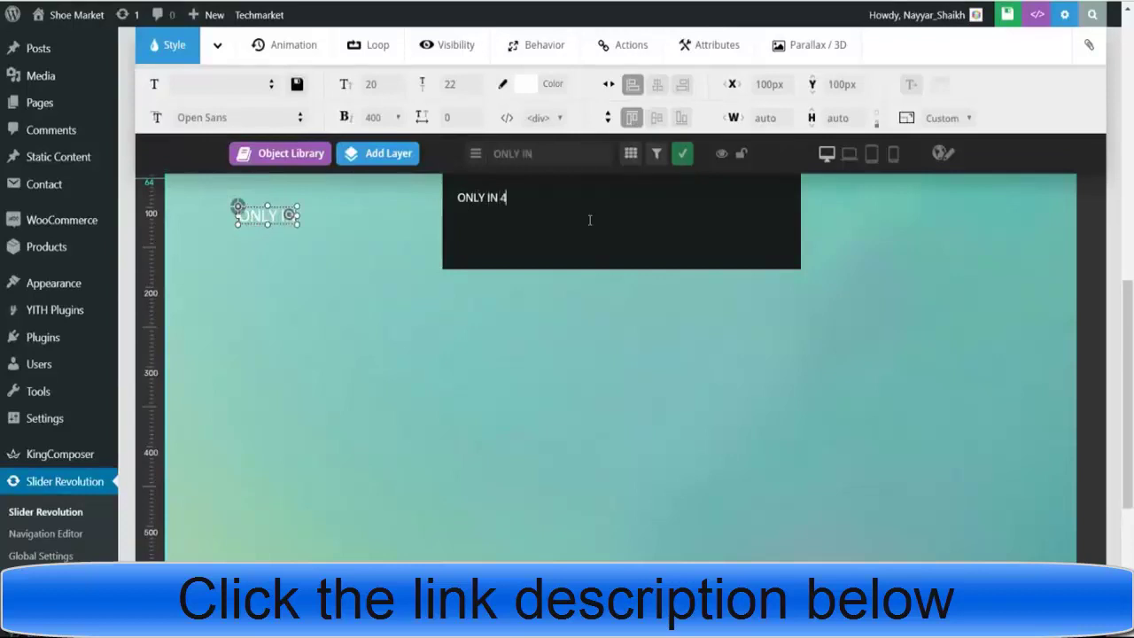
type(".0")
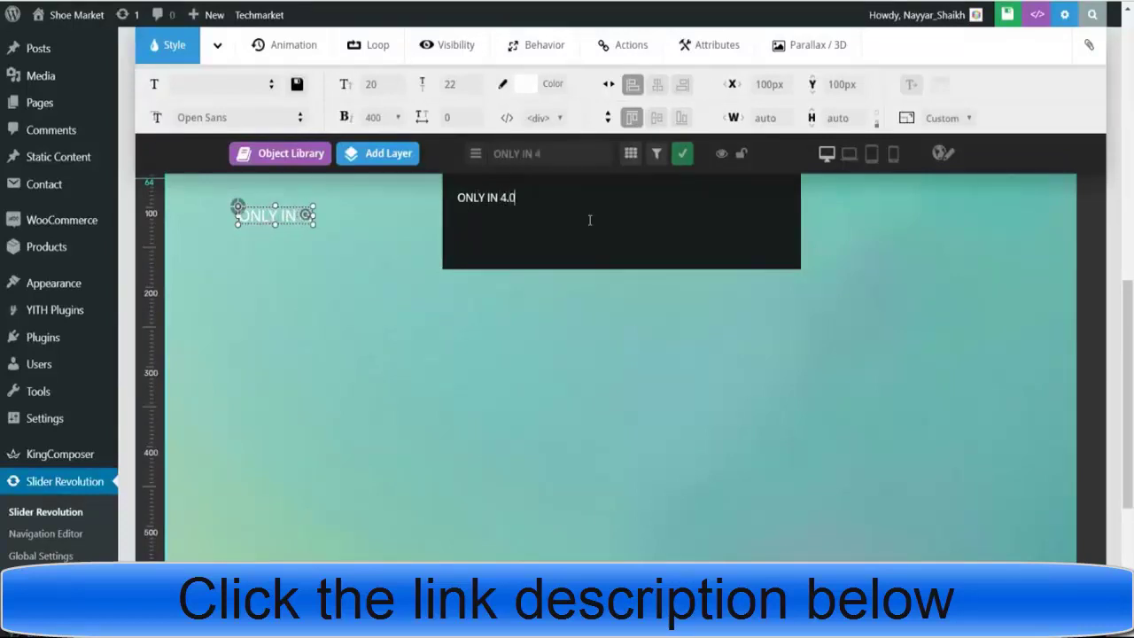
type("4-10")
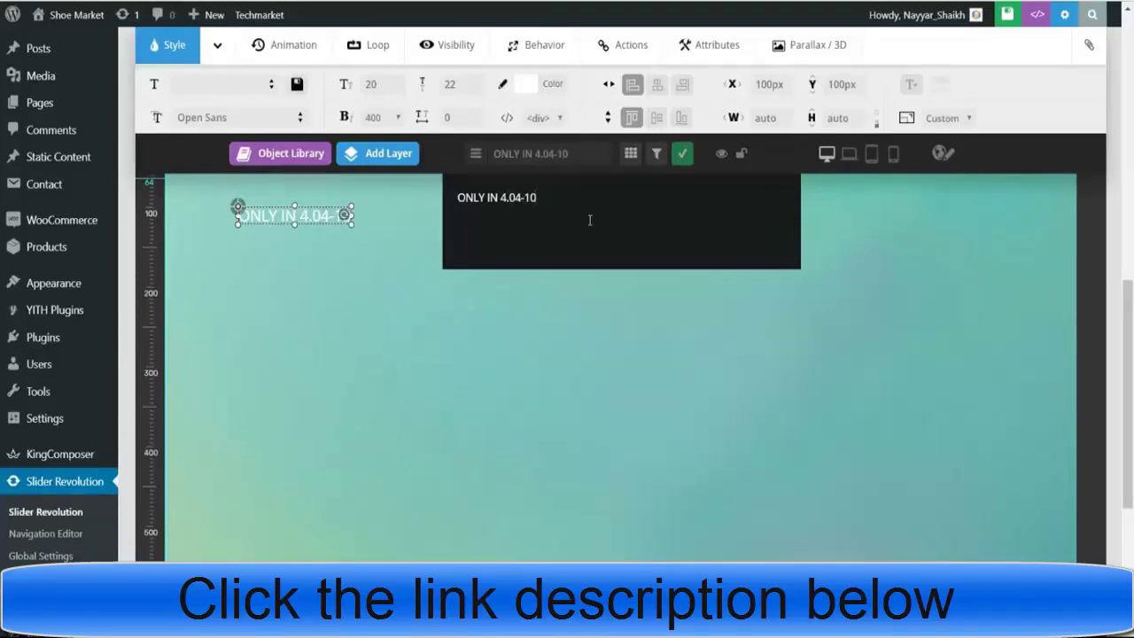
type(".04")
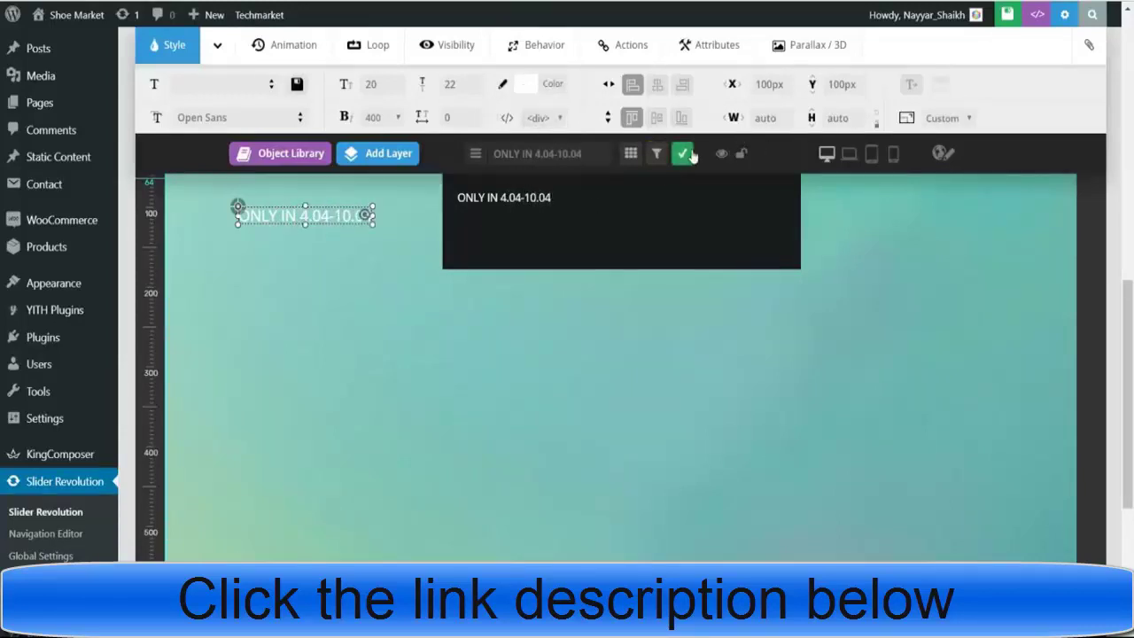
left_click(691, 155)
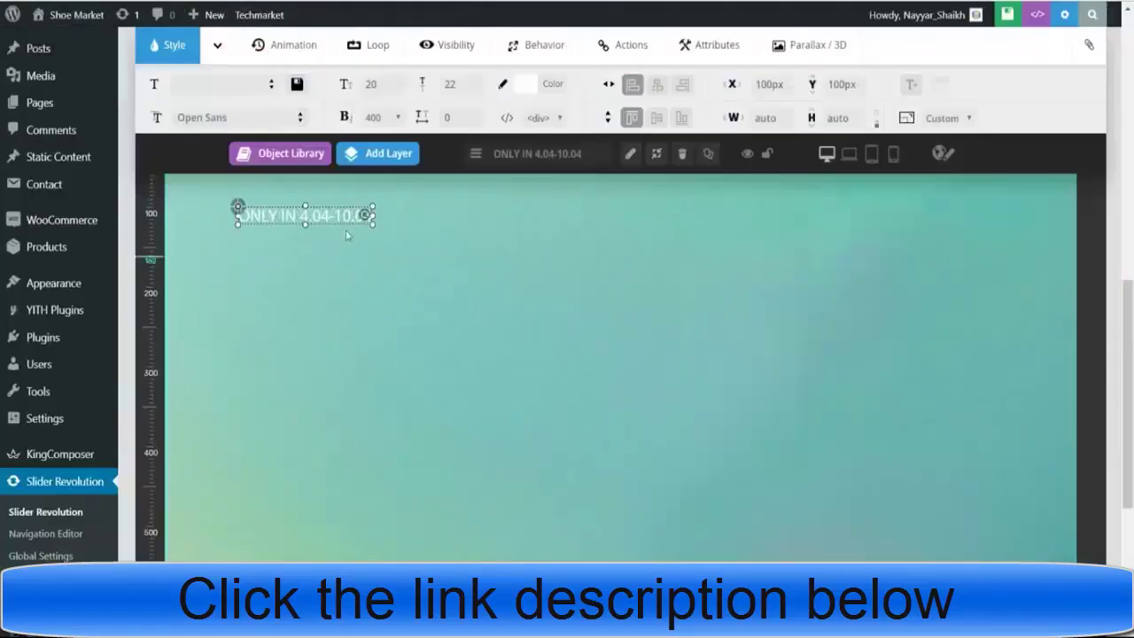
- Drag the date label toward the slide's middle and set its font size to 25px
left_click_drag(329, 213, 438, 326)
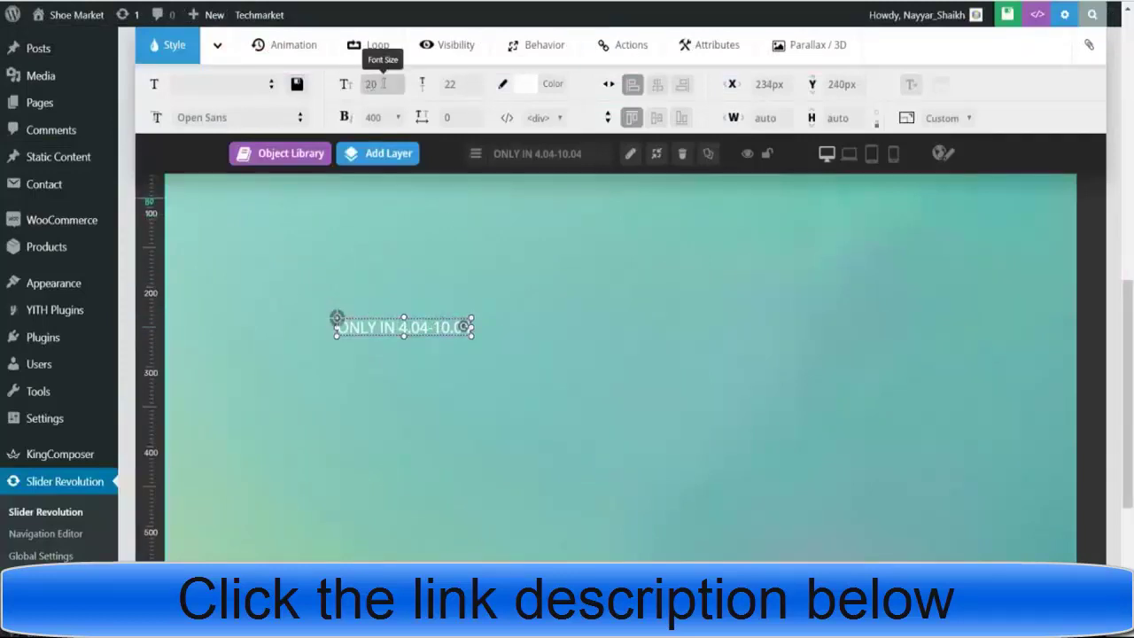
left_click_drag(386, 84, 347, 84)
left_click(572, 353)
- Set the date label's line height to 18px, keeping font weight 400
left_click(478, 324)
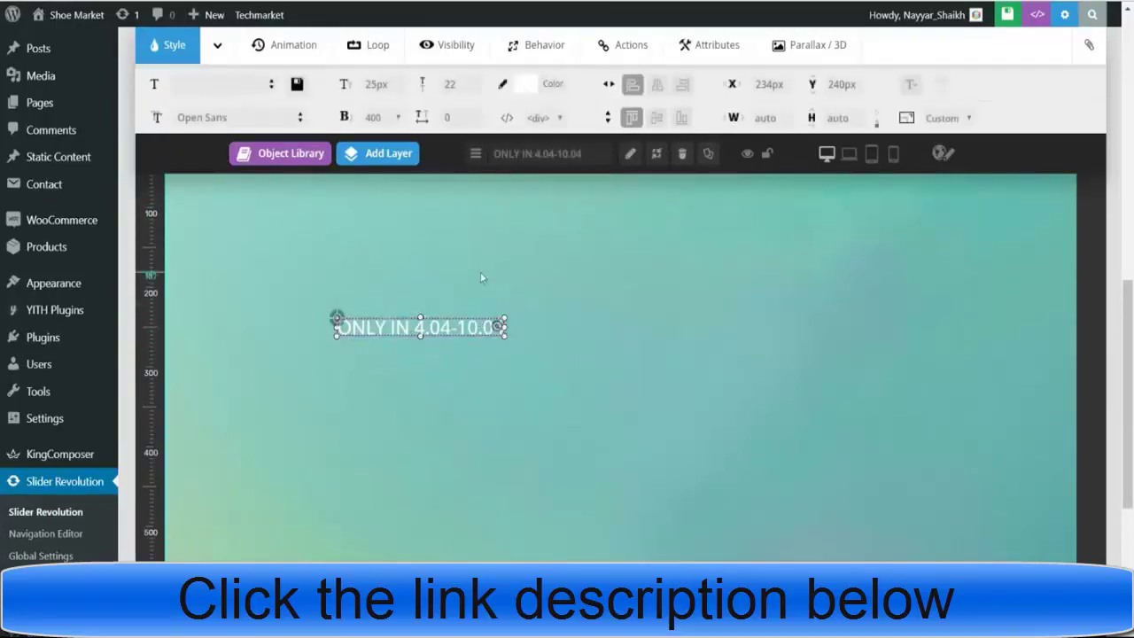
left_click(456, 86)
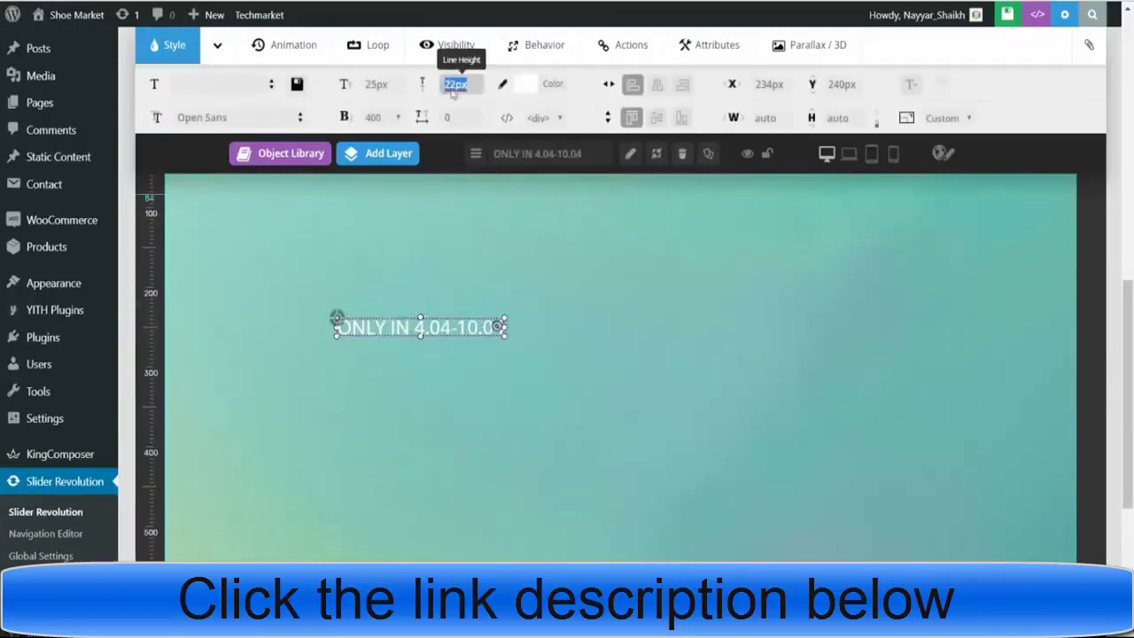
type("18")
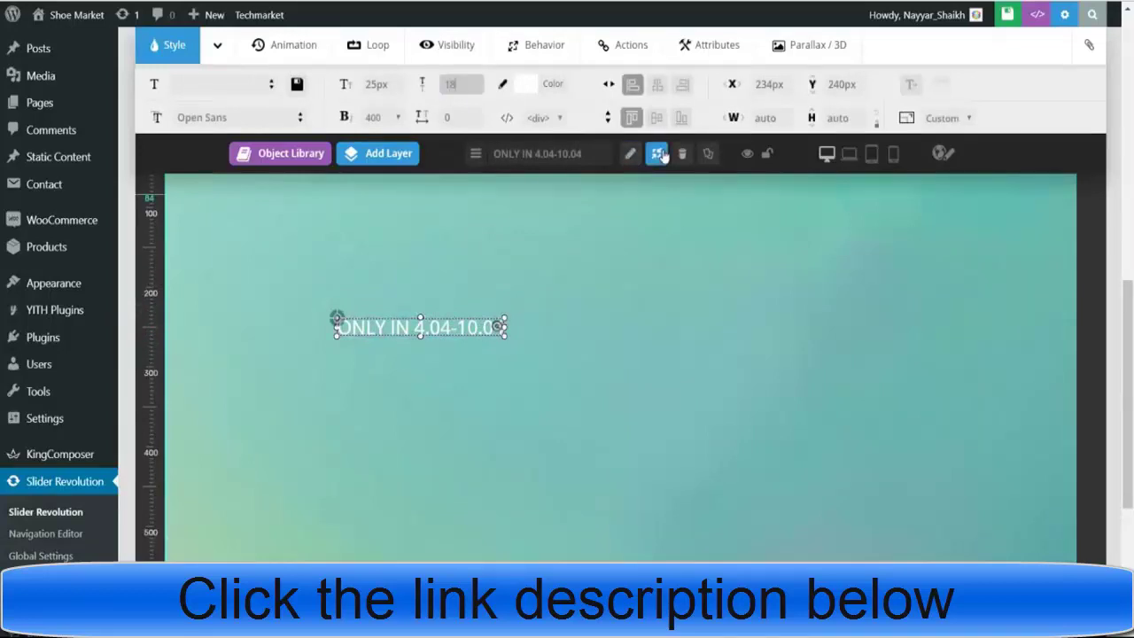
key("Return")
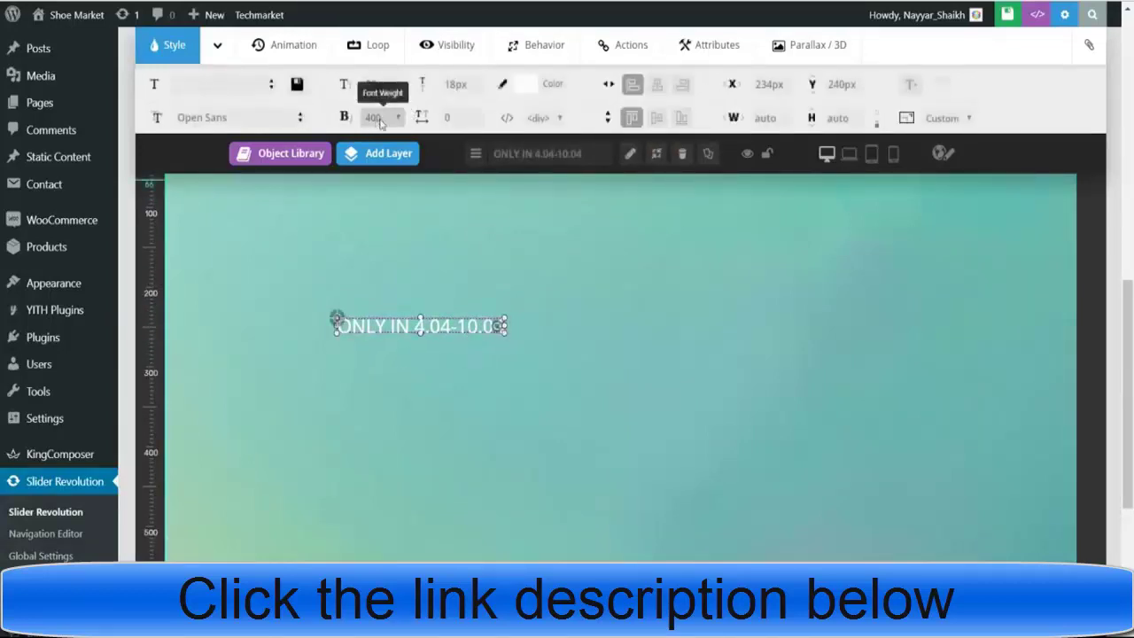
left_click(383, 121)
left_click(378, 128)
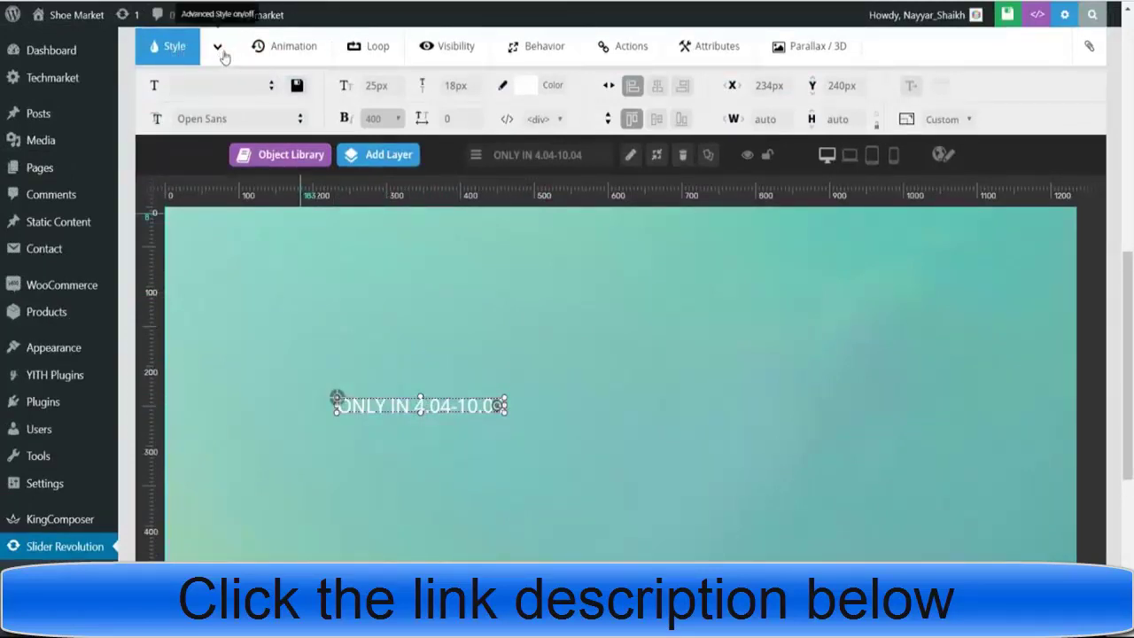
- Pad the date label 16px top and bottom and 36px left and right
left_click(222, 53)
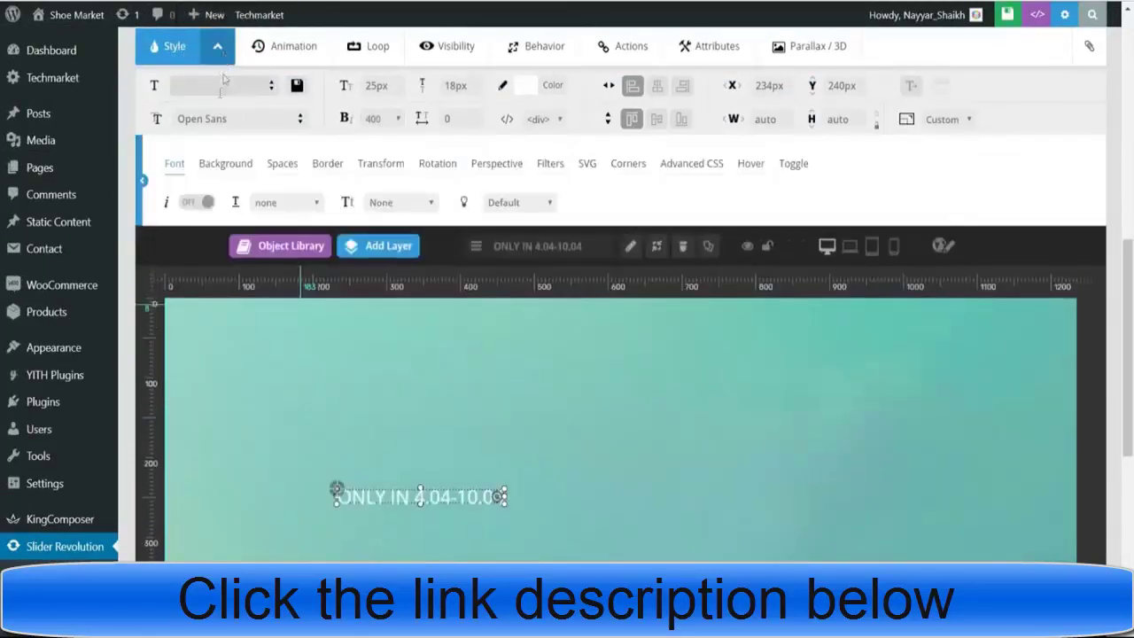
left_click(228, 167)
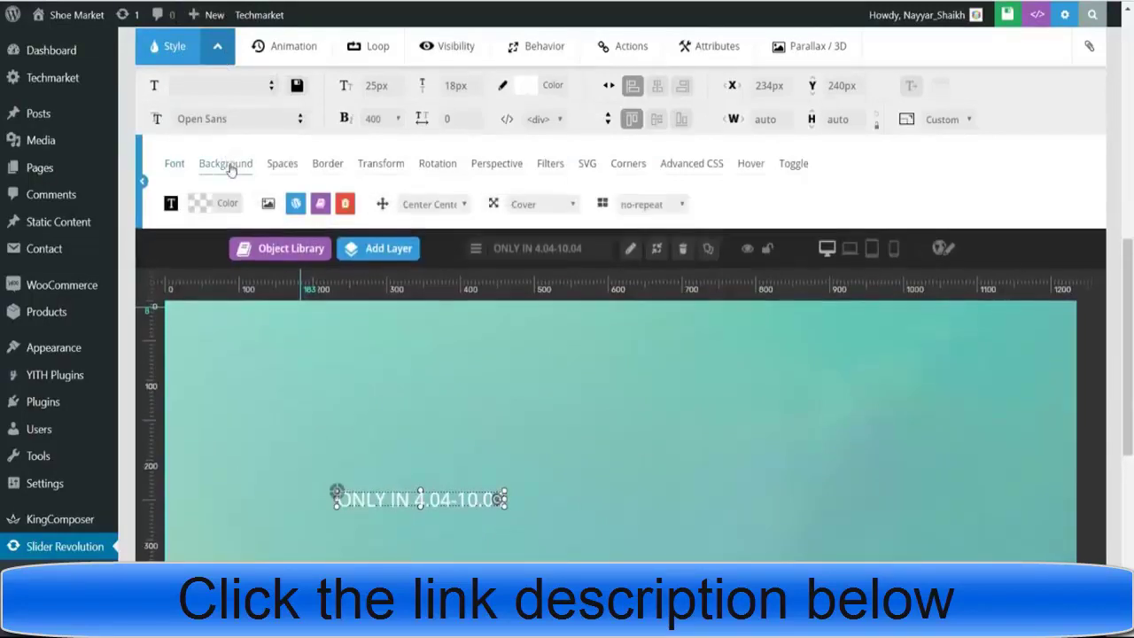
left_click(286, 169)
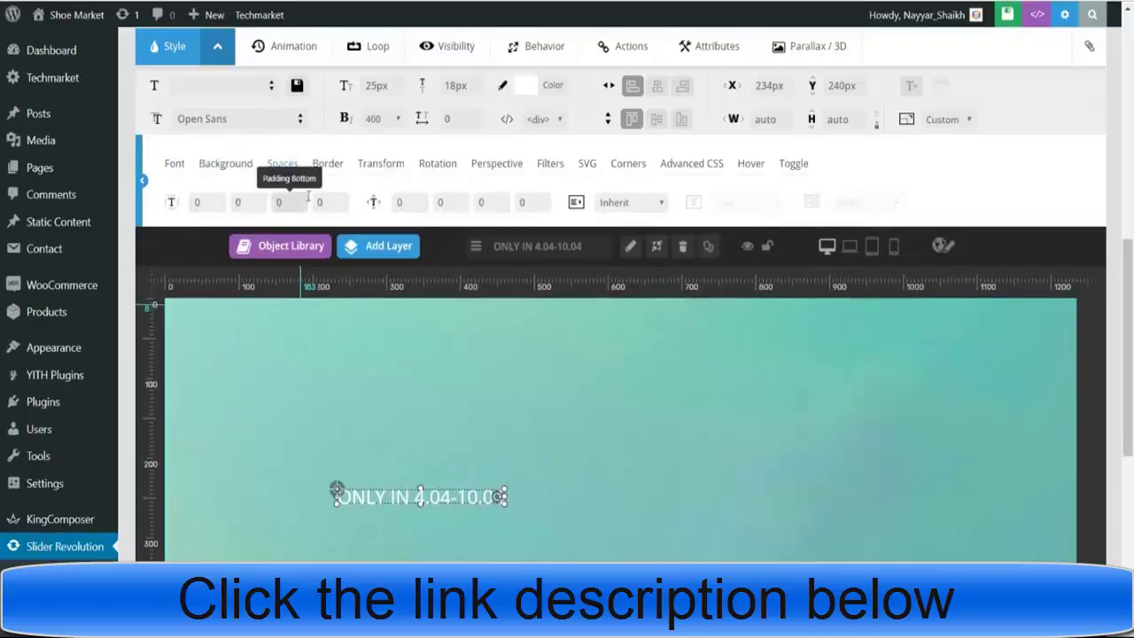
left_click(203, 202)
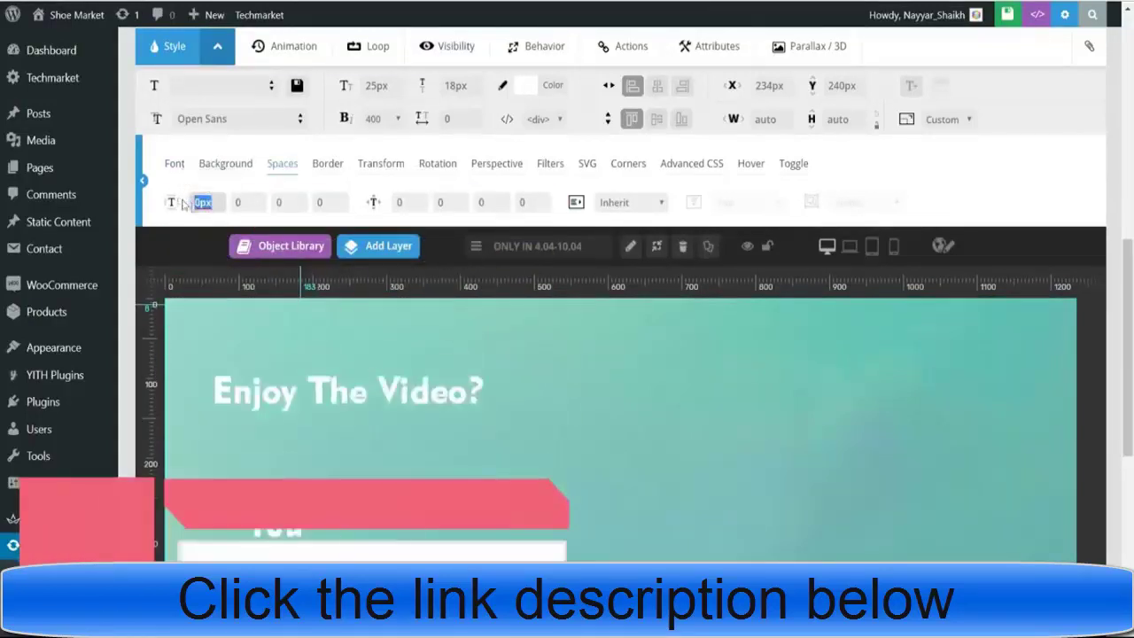
type("16")
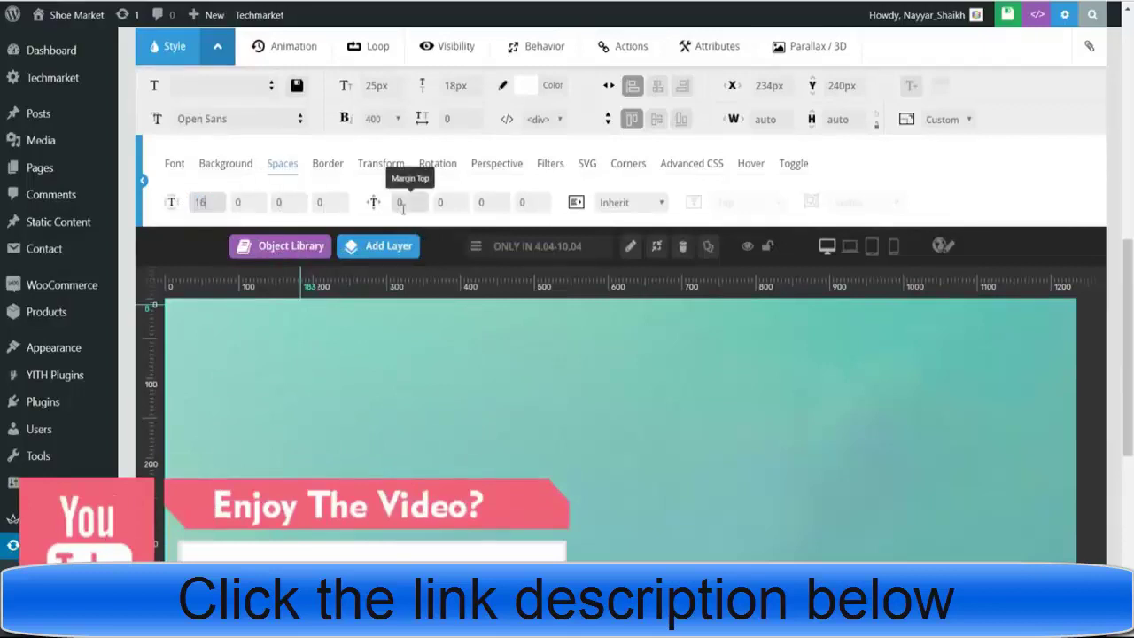
key("Tab")
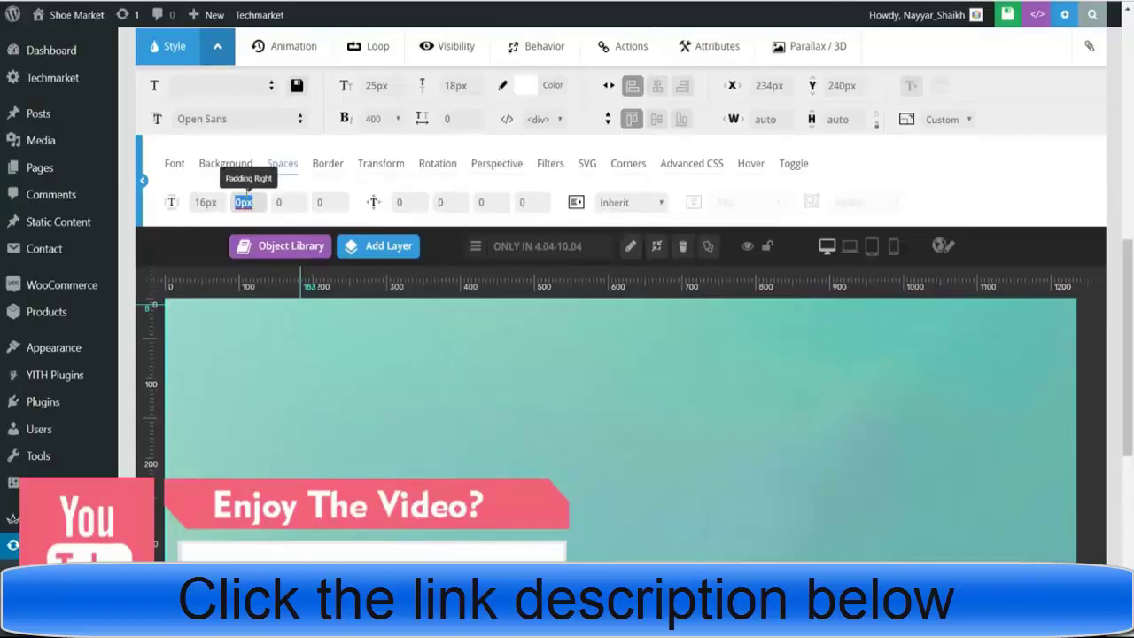
type("36")
key("Tab")
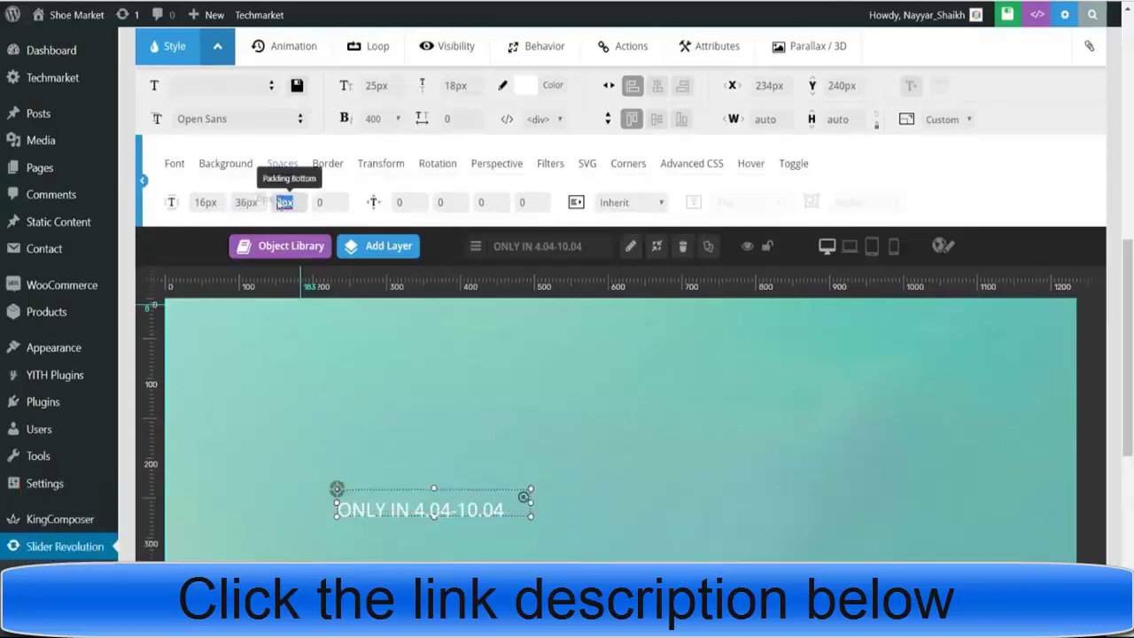
type("16")
key("Tab")
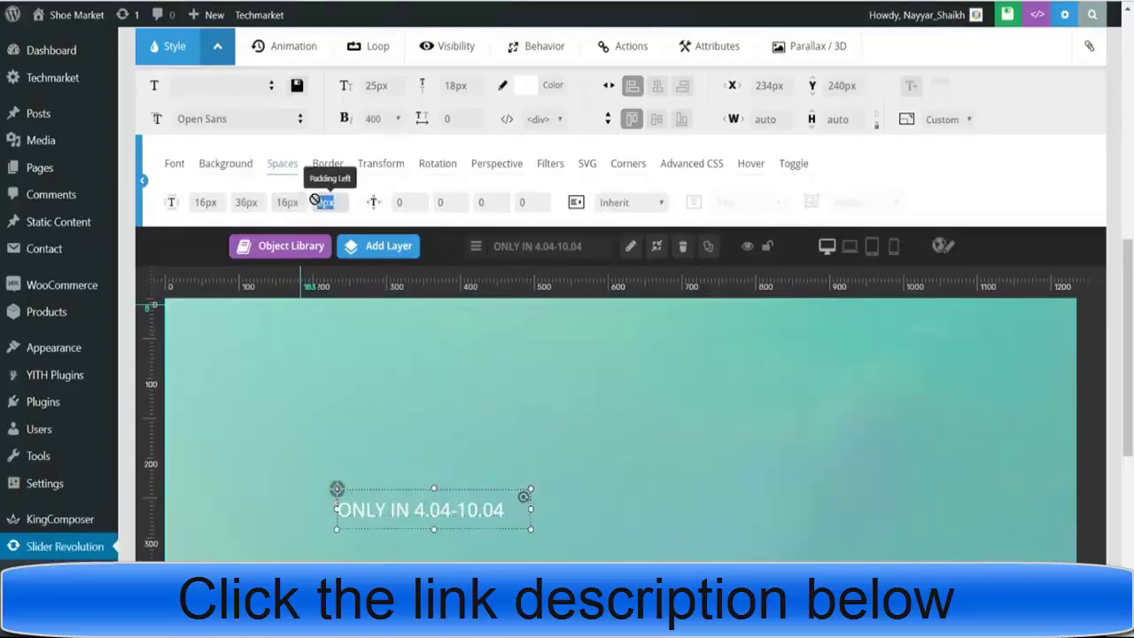
type("30")
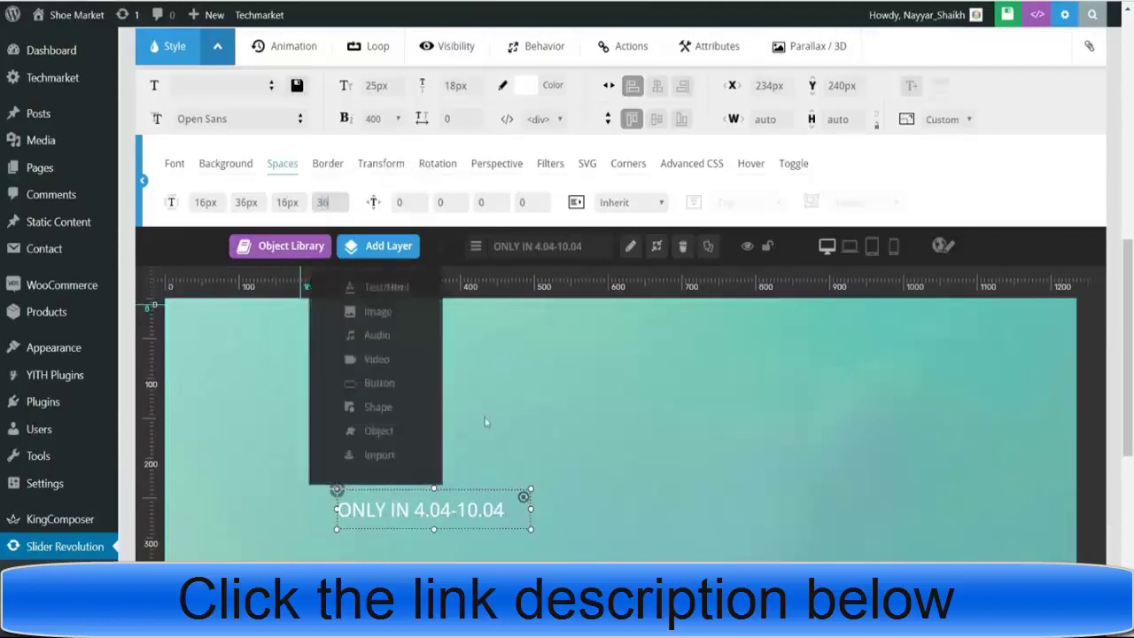
type("6")
left_click(609, 502)
left_click(467, 527)
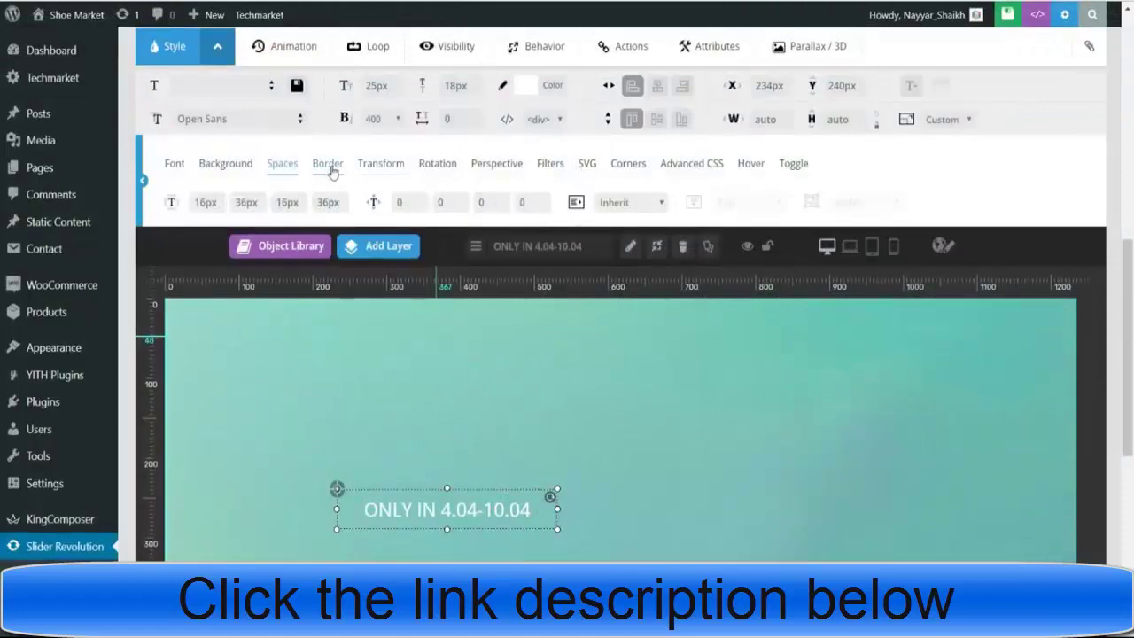
- Set the label's border colour to white with raised opacity
left_click(327, 169)
left_click(227, 204)
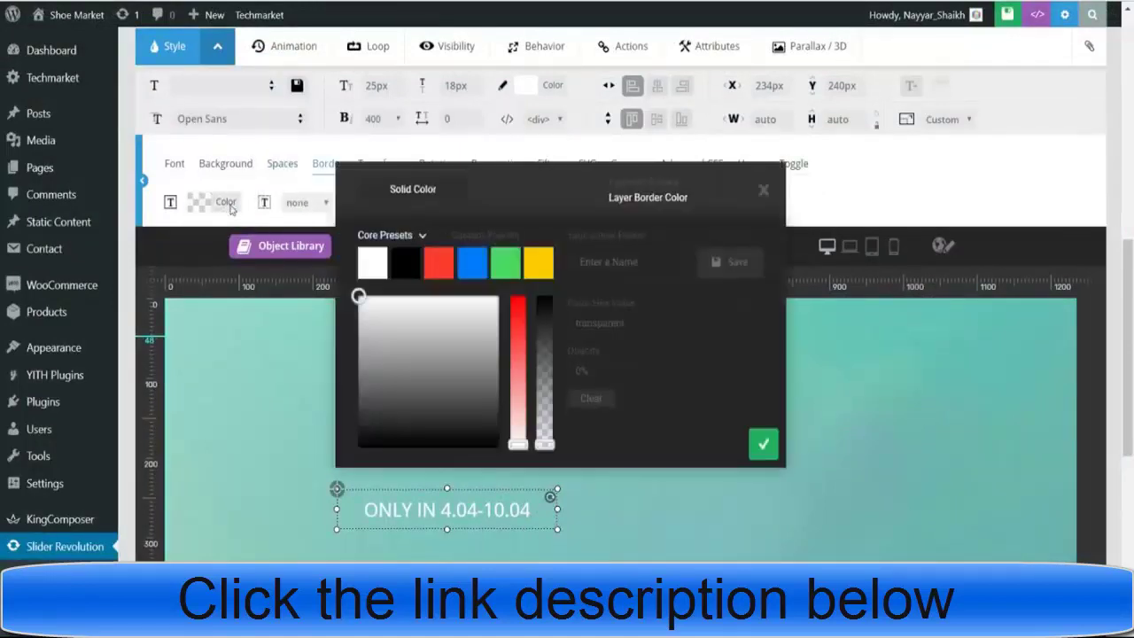
left_click(372, 268)
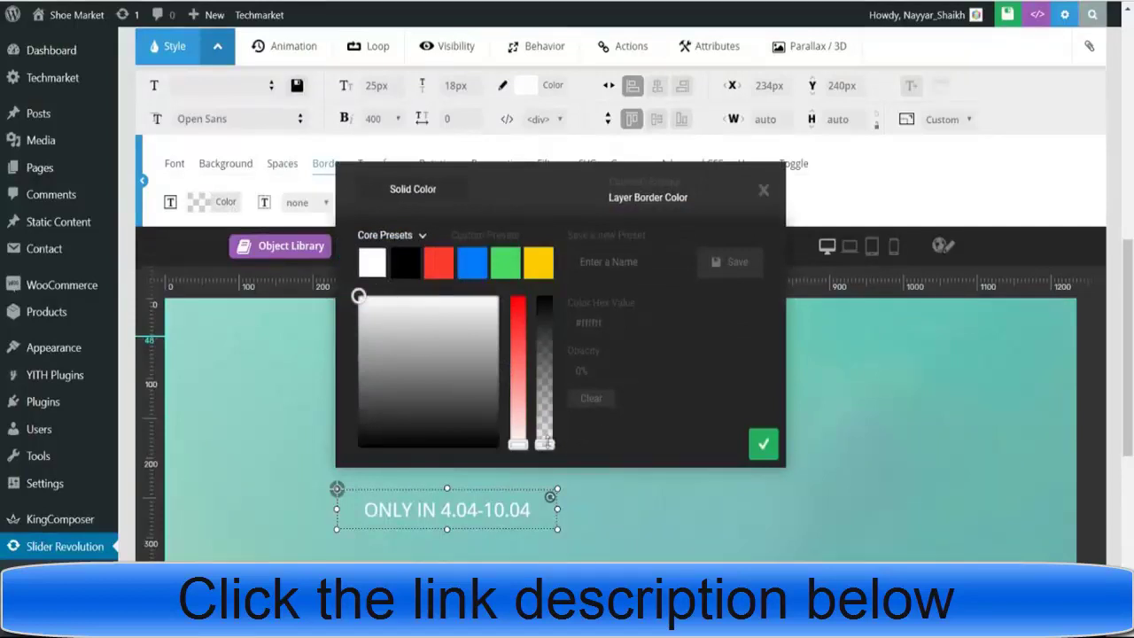
left_click_drag(543, 443, 544, 296)
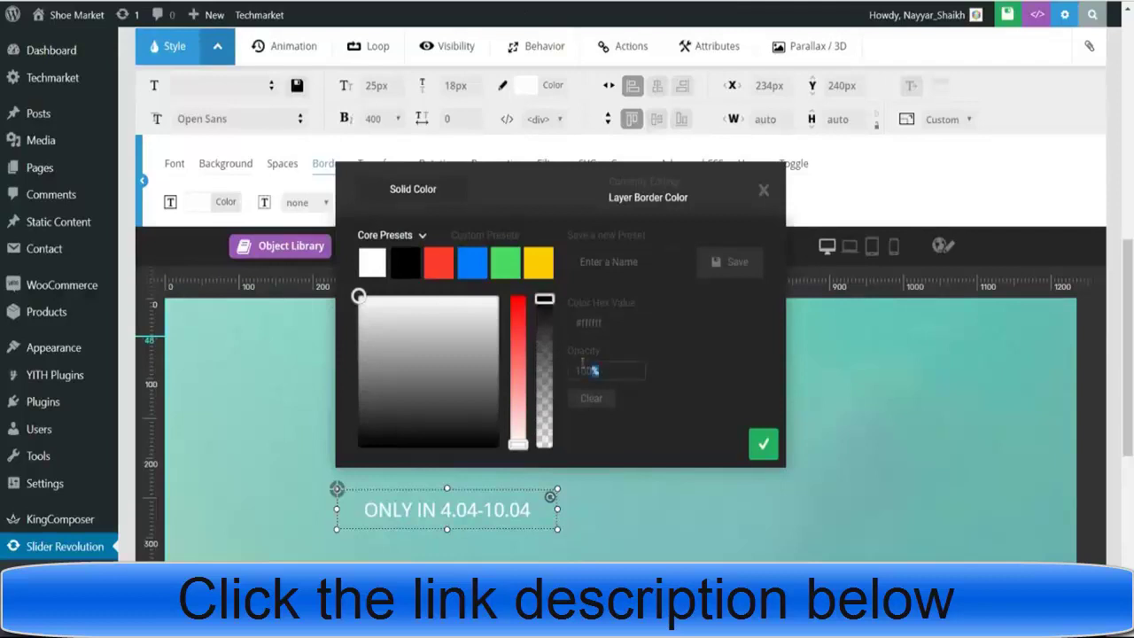
left_click_drag(585, 368, 562, 363)
left_click(767, 445)
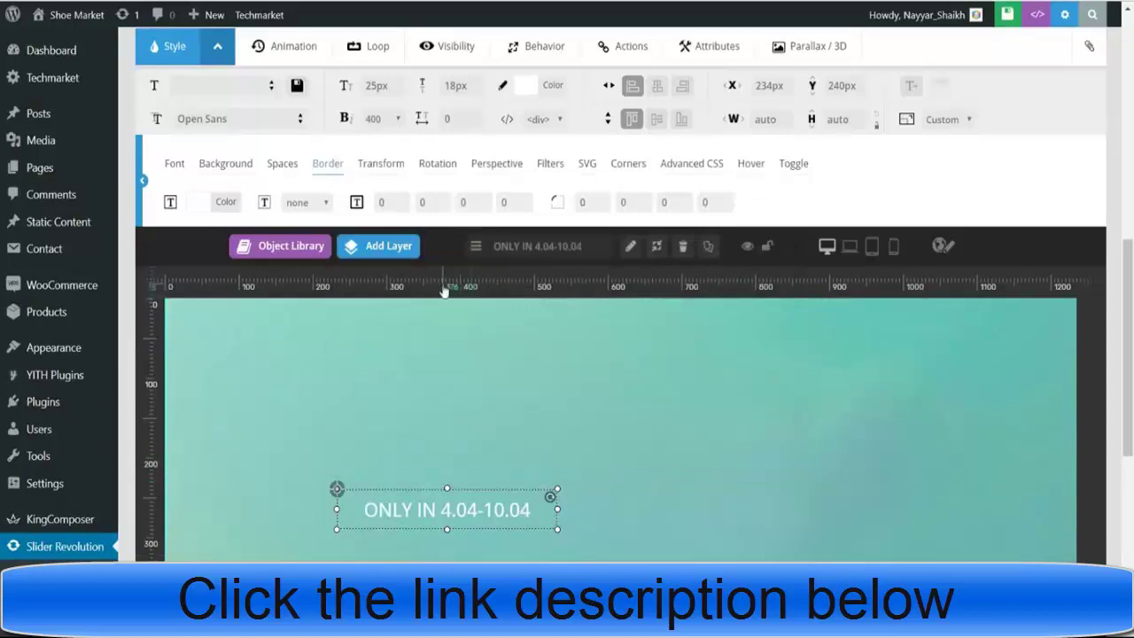
- Make the label's border solid and 2px wide on all four sides
left_click(302, 206)
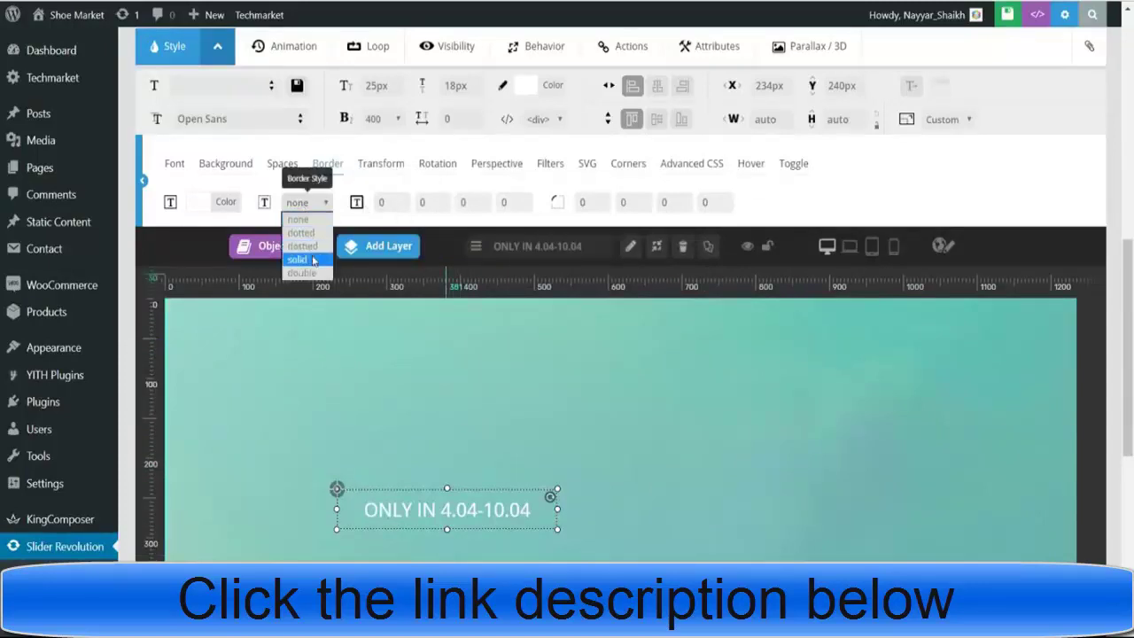
left_click(313, 260)
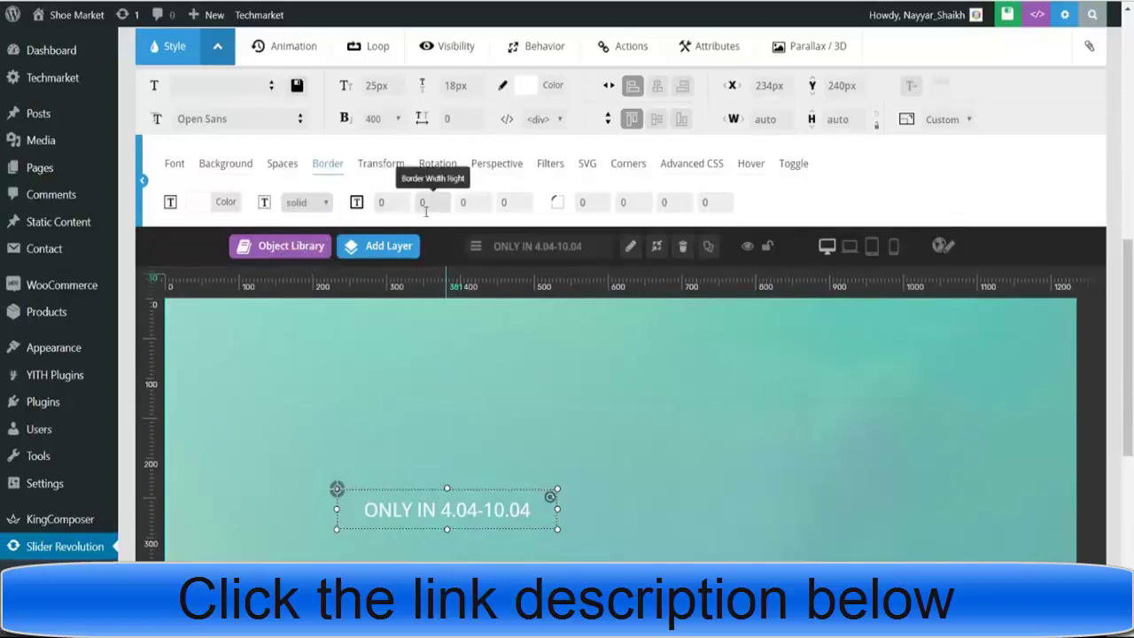
left_click(389, 206)
type("2")
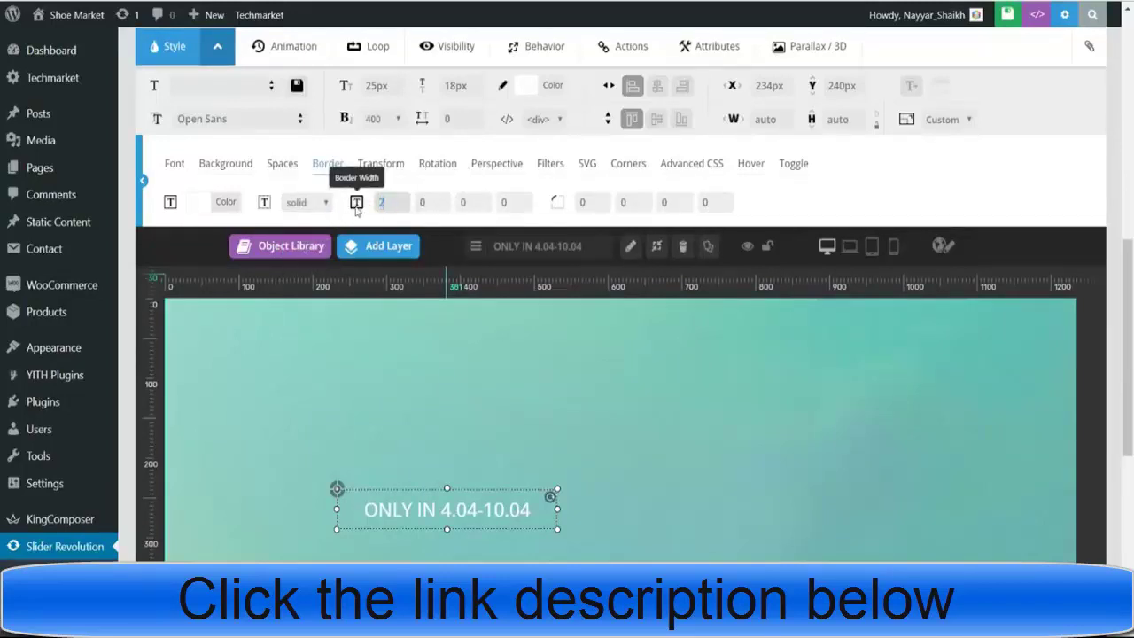
key("Tab")
type("2")
key("Tab")
type("2")
key("Tab")
type("2")
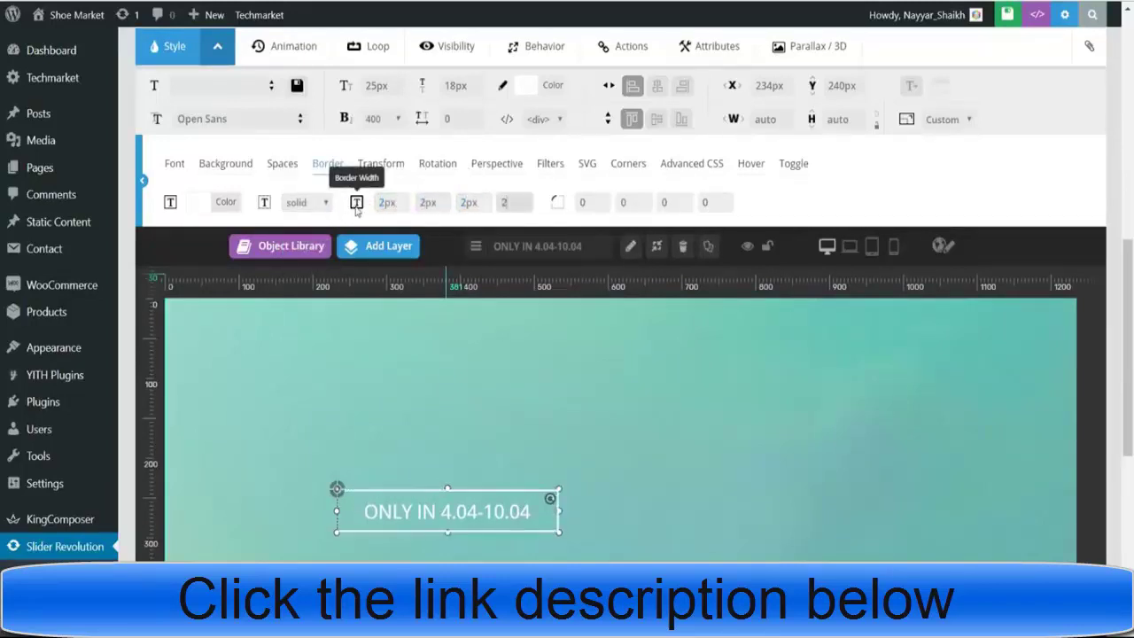
key("Tab")
scroll(628, 503, "down", 2)
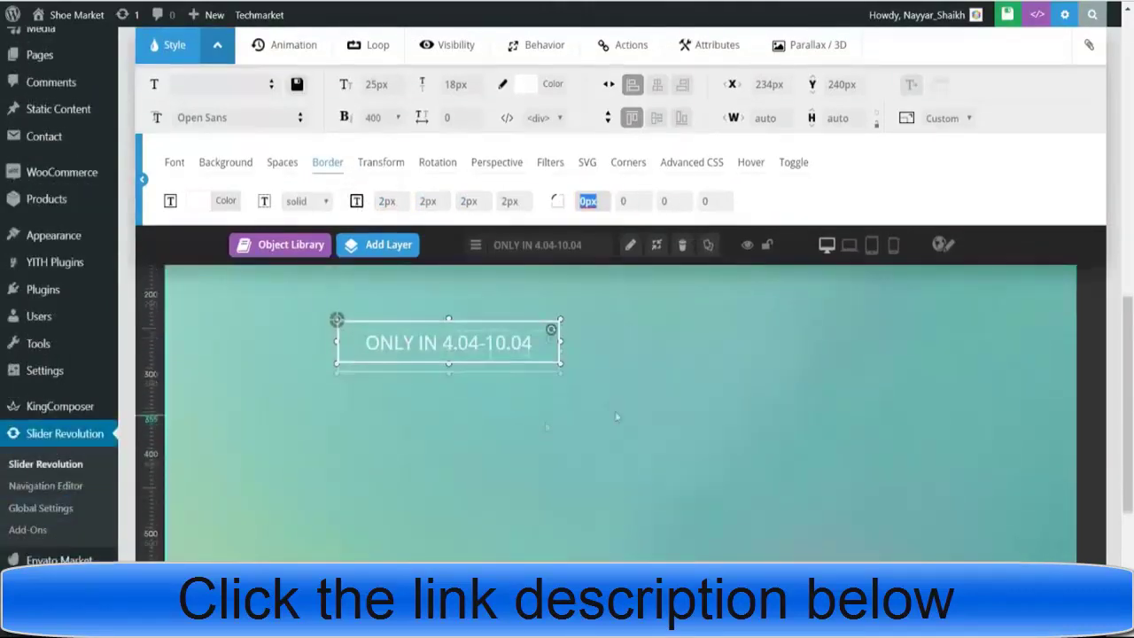
scroll(627, 503, "down", 3)
scroll(532, 425, "up", 5)
- Move the bordered date label up and left to about X 173px, Y 171px
left_click_drag(492, 361, 514, 388)
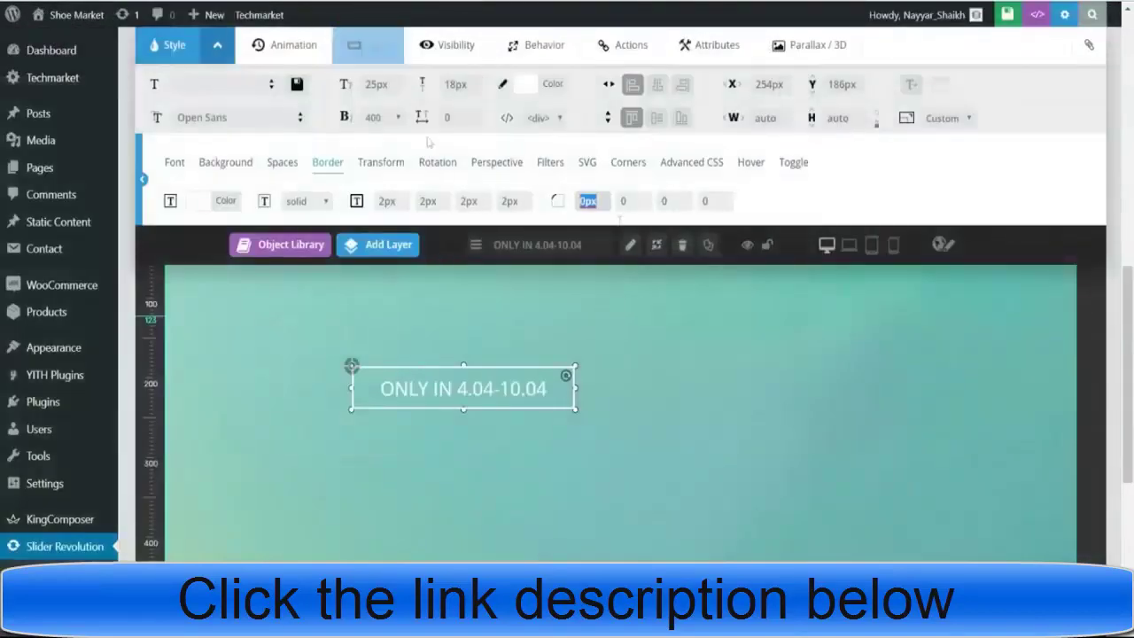
scroll(954, 381, "down", 2)
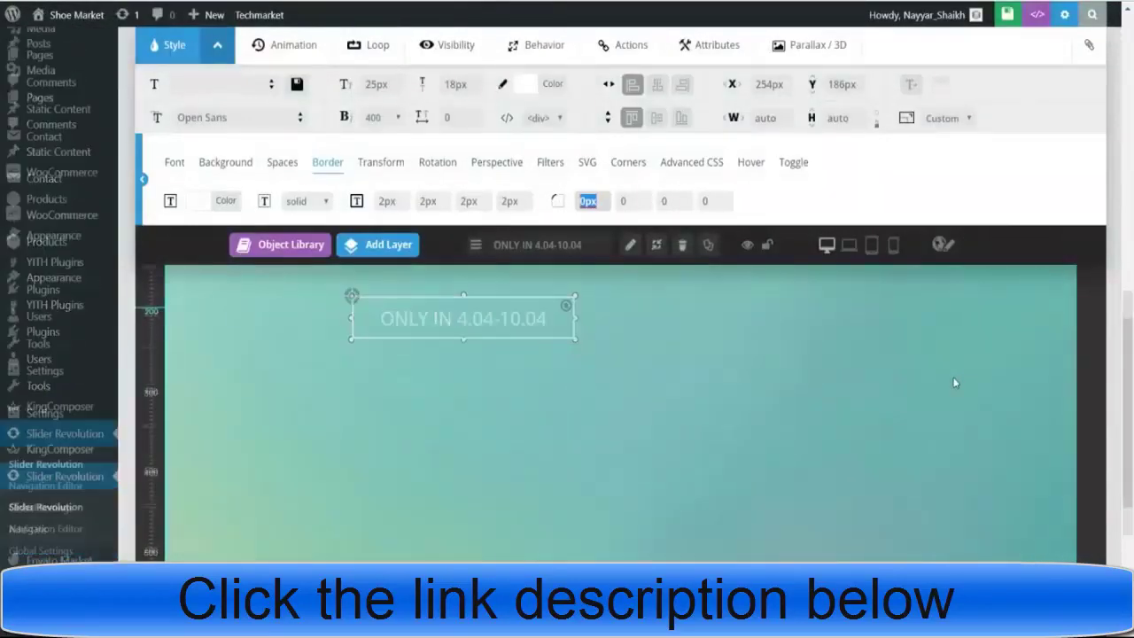
scroll(521, 190, "up", 2)
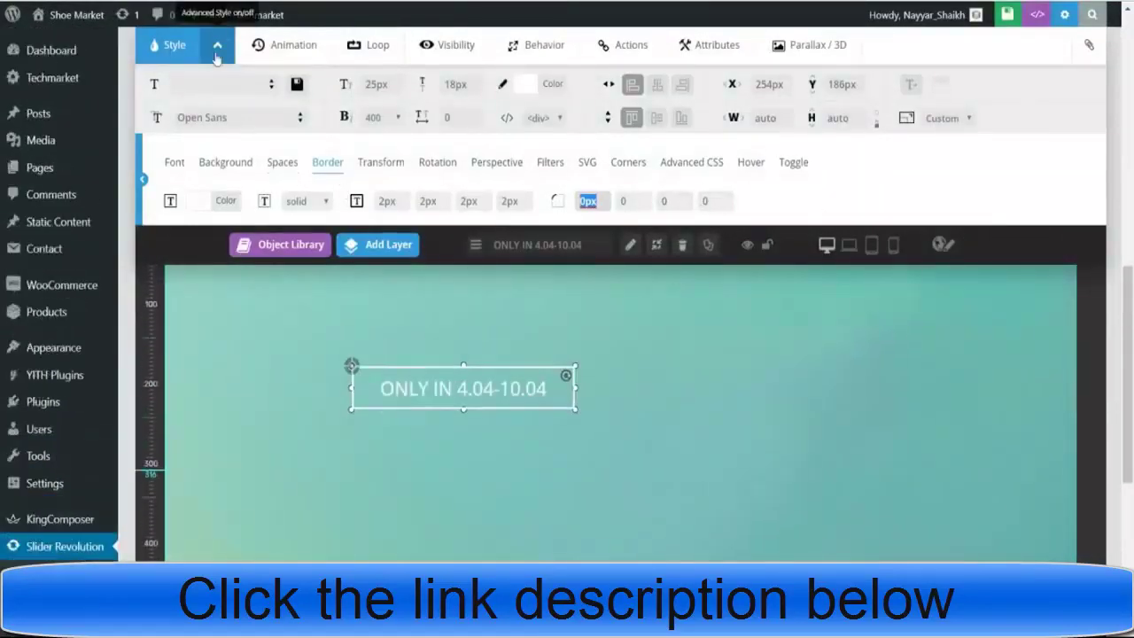
left_click(217, 44)
scroll(195, 443, "down", 3)
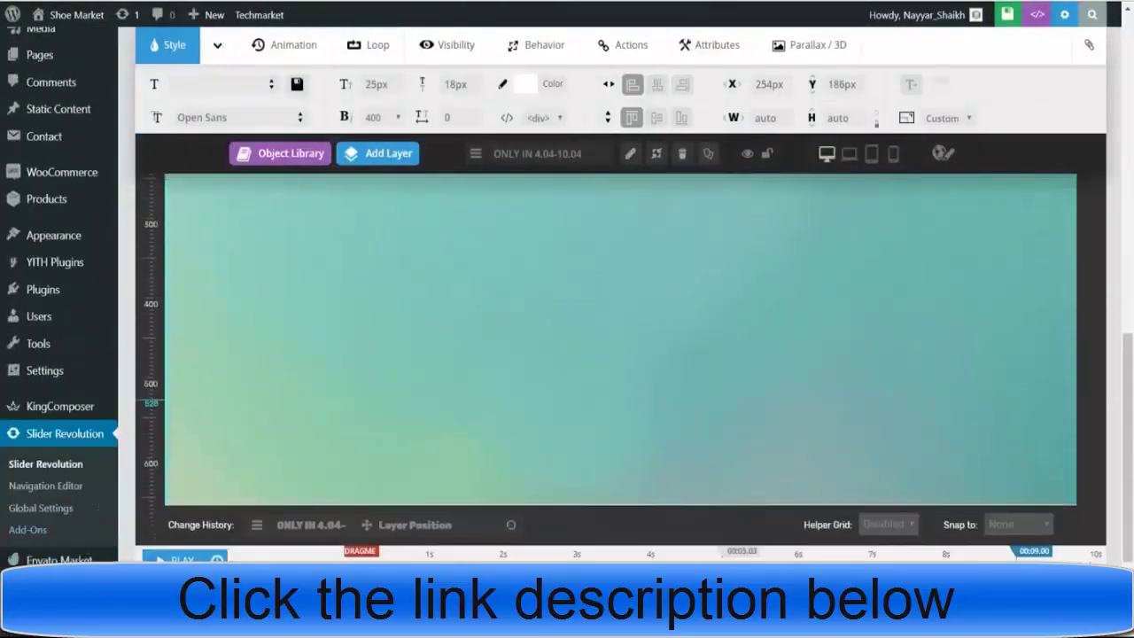
scroll(679, 429, "up", 3)
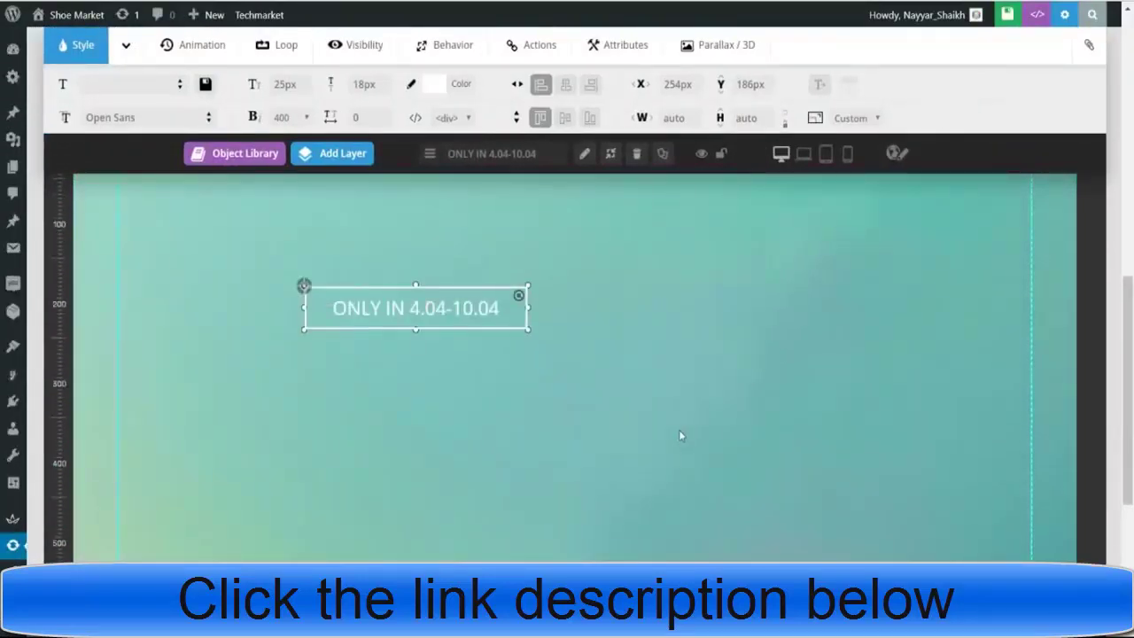
key("ctrl+minus")
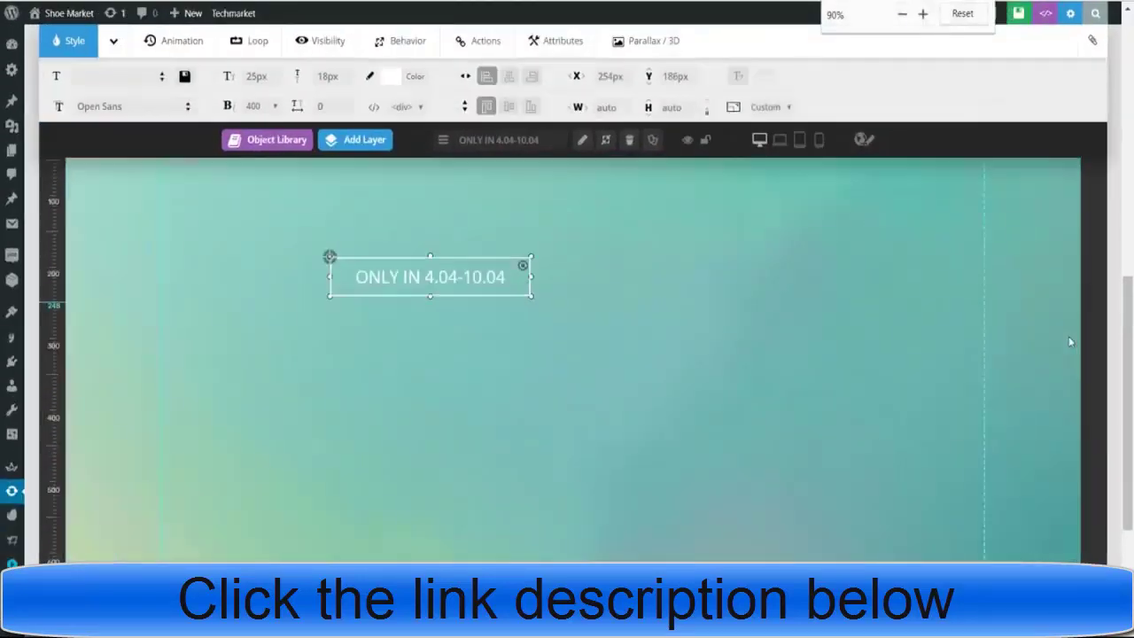
key("ctrl+minus")
scroll(1131, 350, "up", 1)
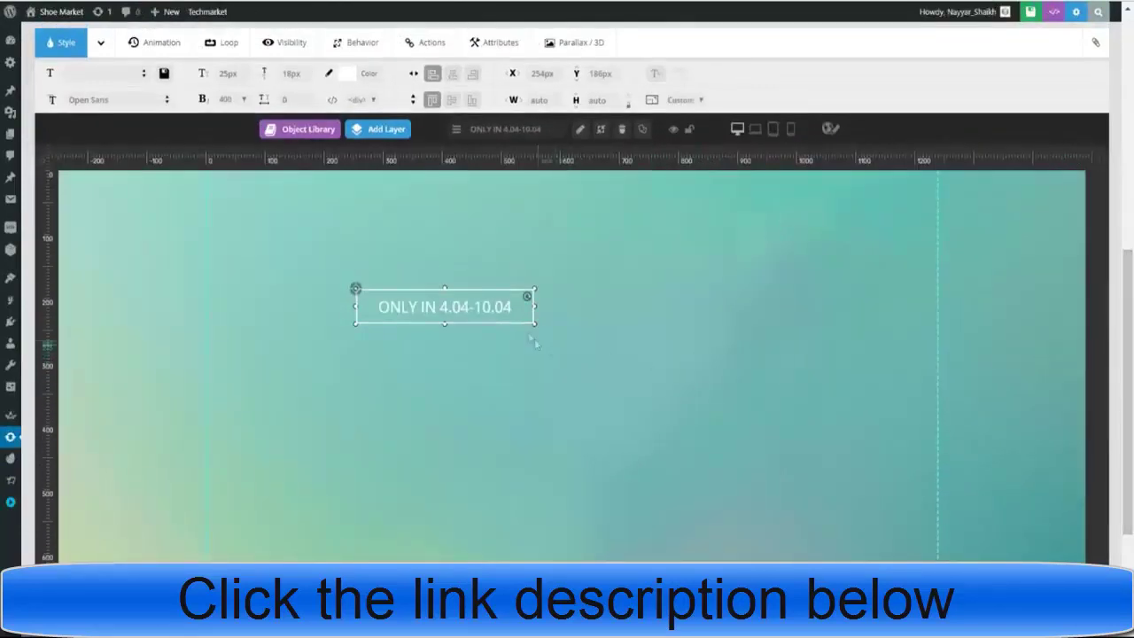
left_click_drag(492, 314, 410, 304)
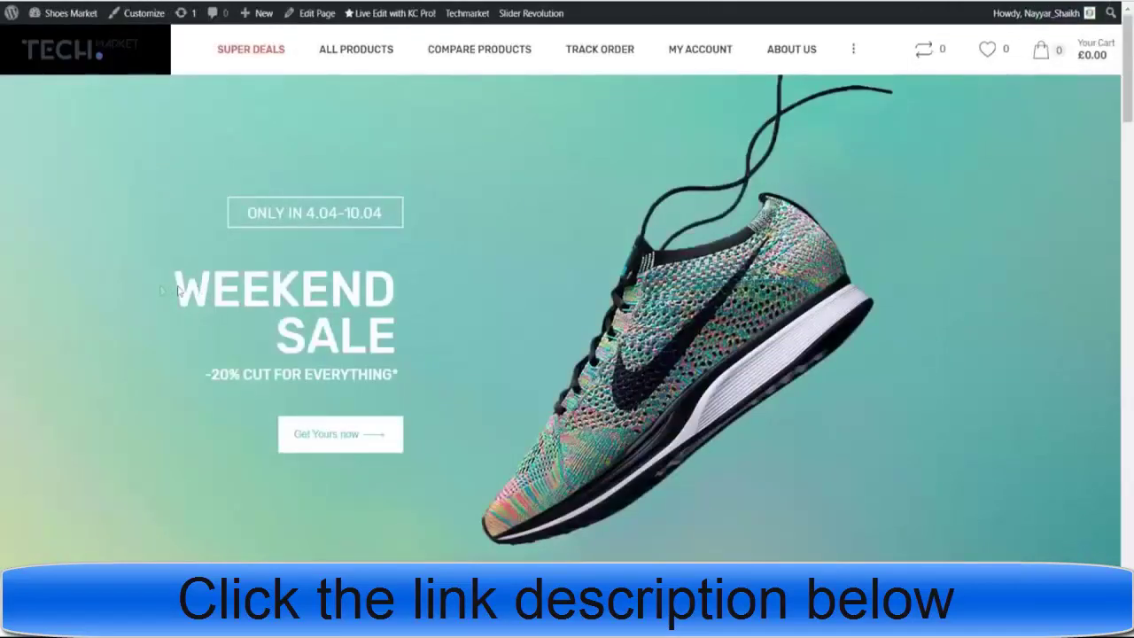
mouse_move(380, 131)
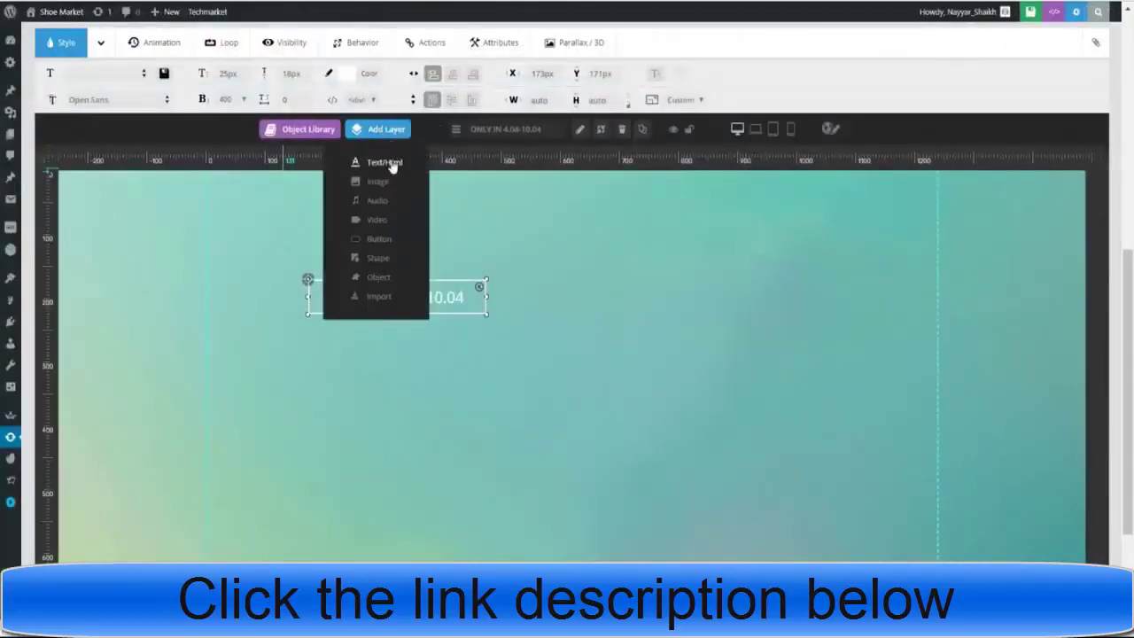
- Add a WEEKEND text layer with an 82px font size
left_click(388, 163)
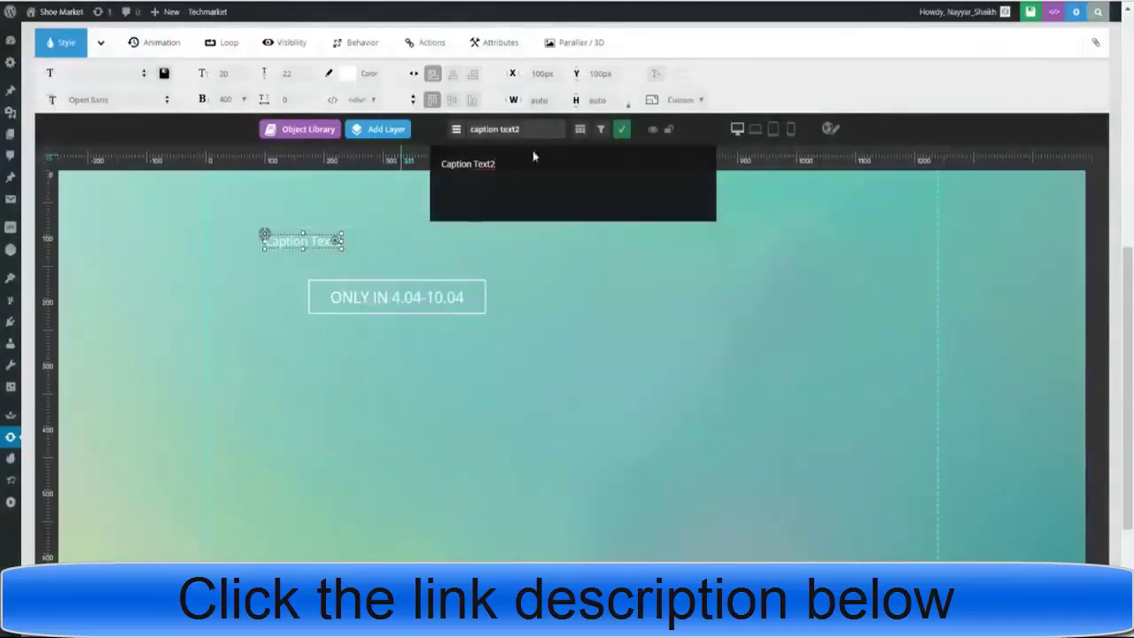
key("ctrl+a")
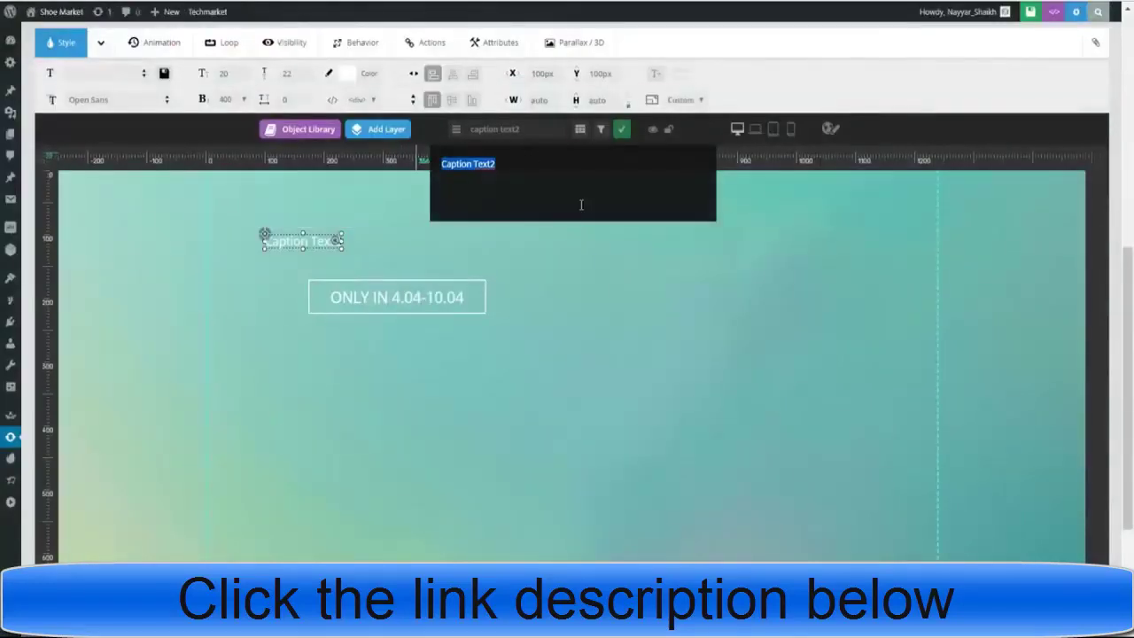
type("WEEKEND")
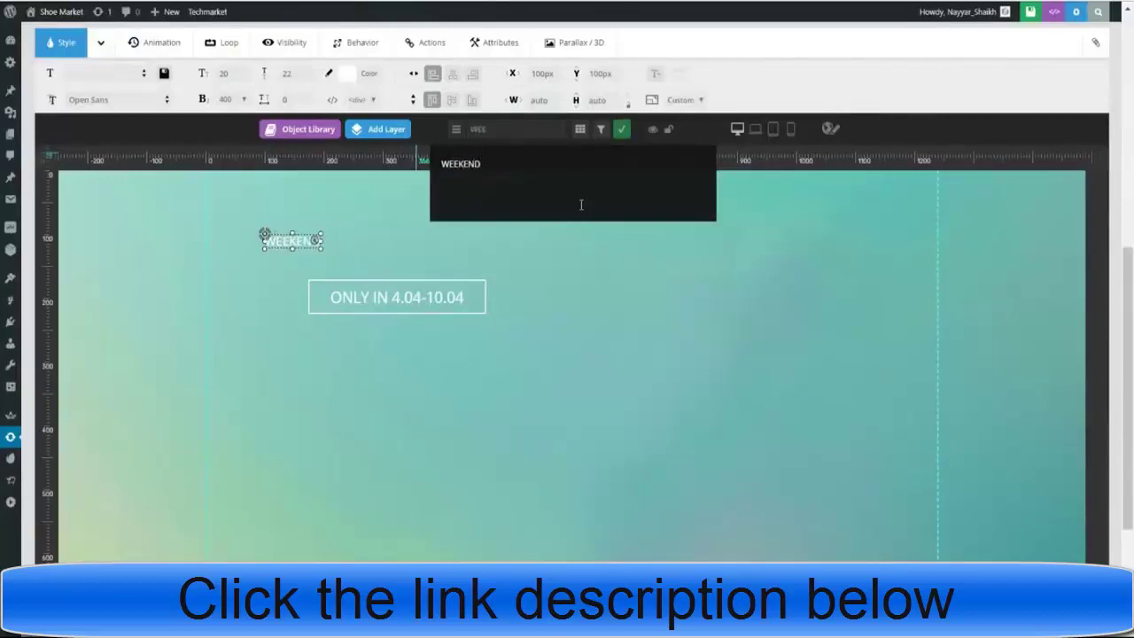
left_click(223, 74)
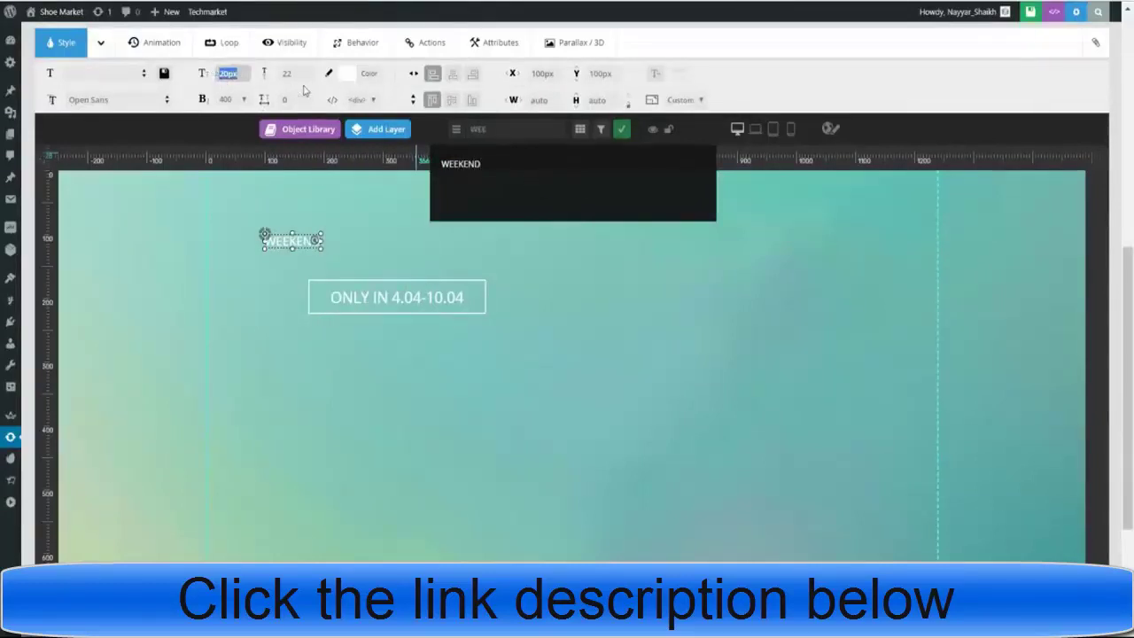
type("82")
left_click(290, 73)
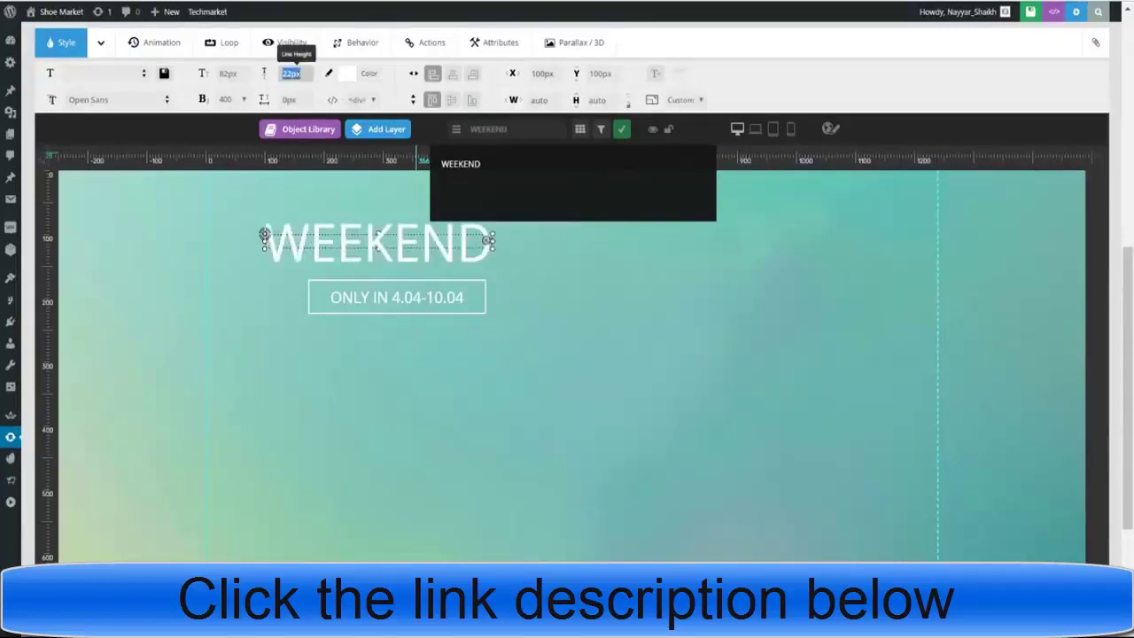
- Give WEEKEND a 76px line height and weight 600, placed below the date label
type("76")
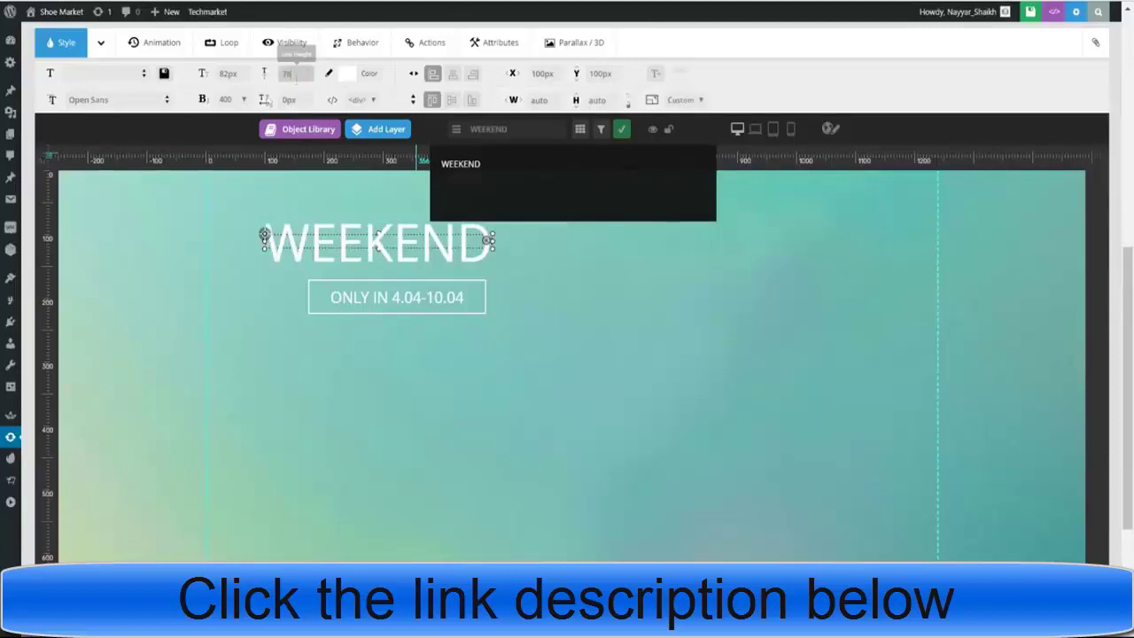
left_click(232, 99)
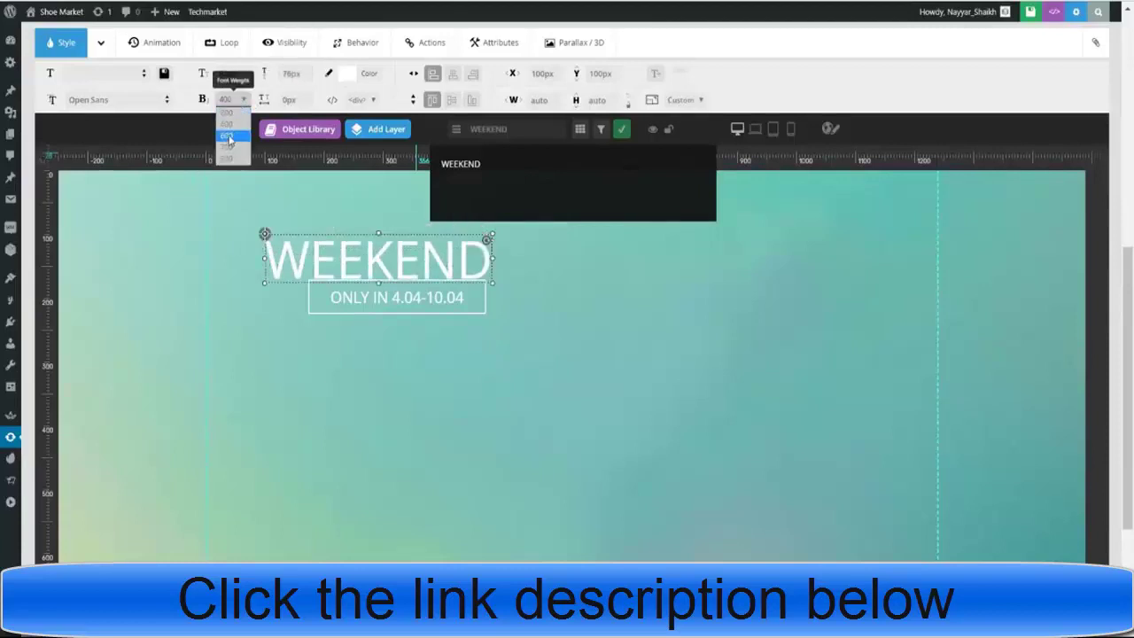
left_click(229, 139)
left_click_drag(454, 265, 446, 360)
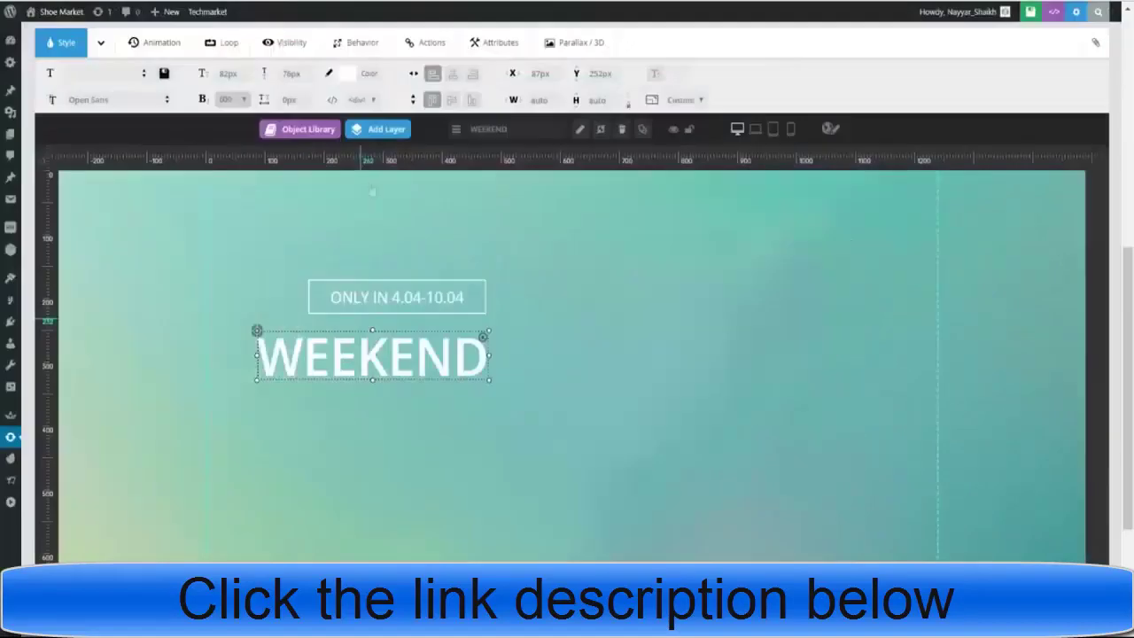
left_click(399, 359)
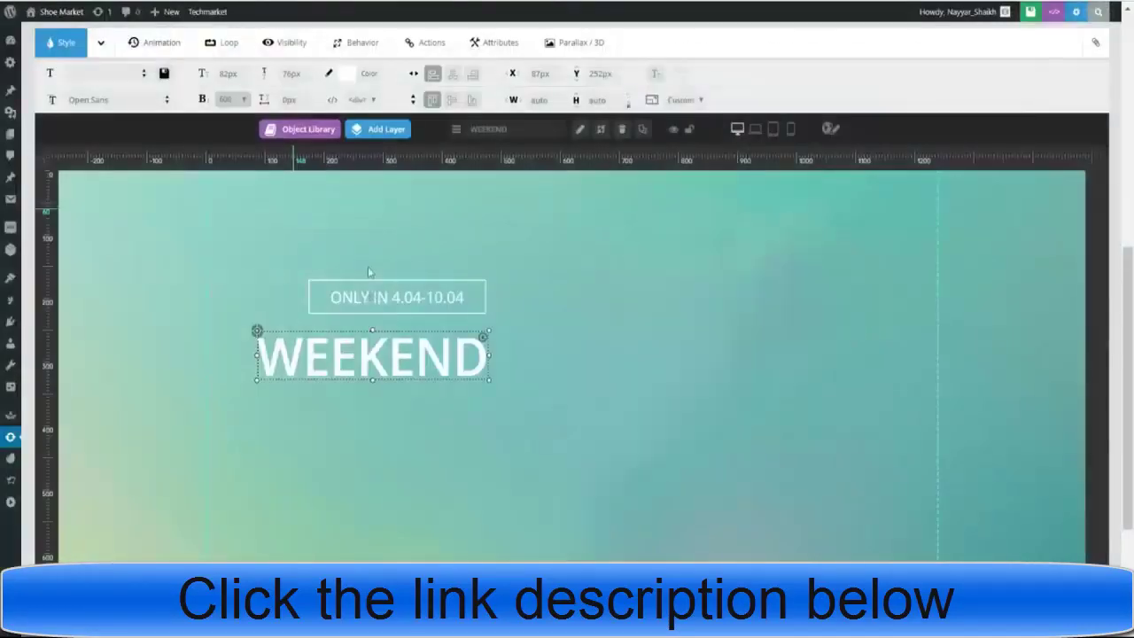
left_click(463, 352)
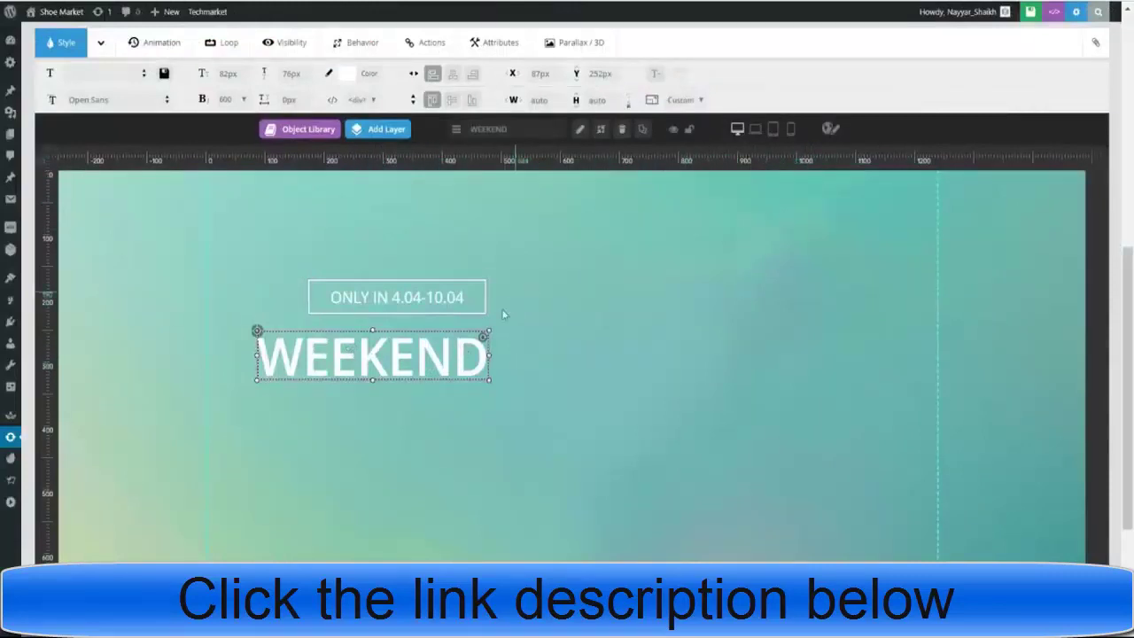
- Duplicate the WEEKEND heading and place the copy below the original
left_click(643, 130)
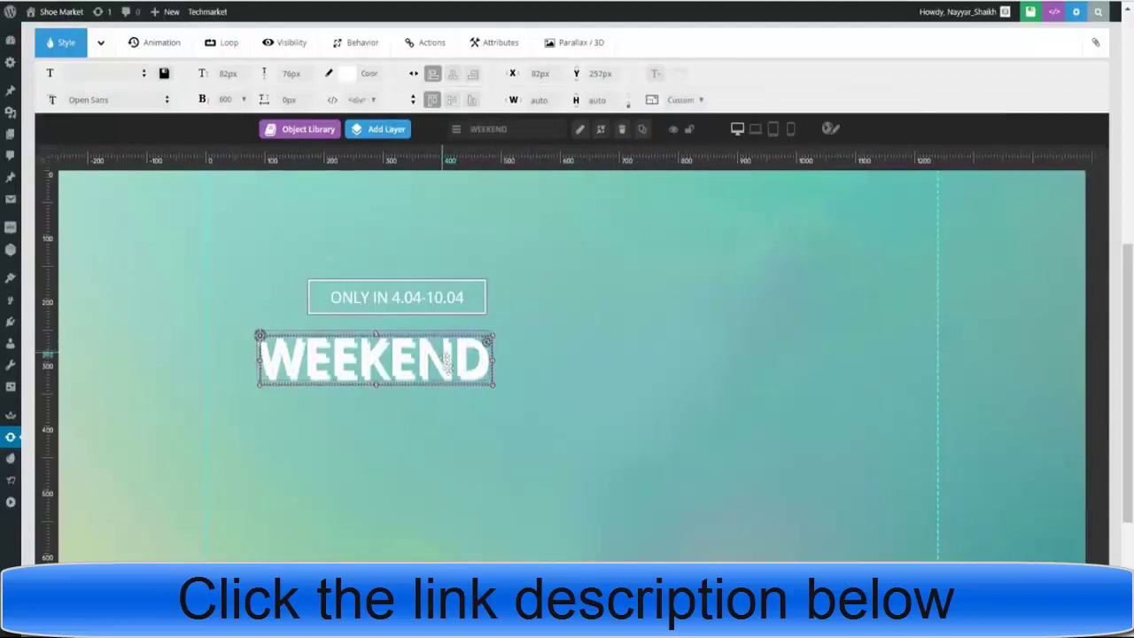
left_click_drag(443, 350, 446, 400)
right_click(414, 334)
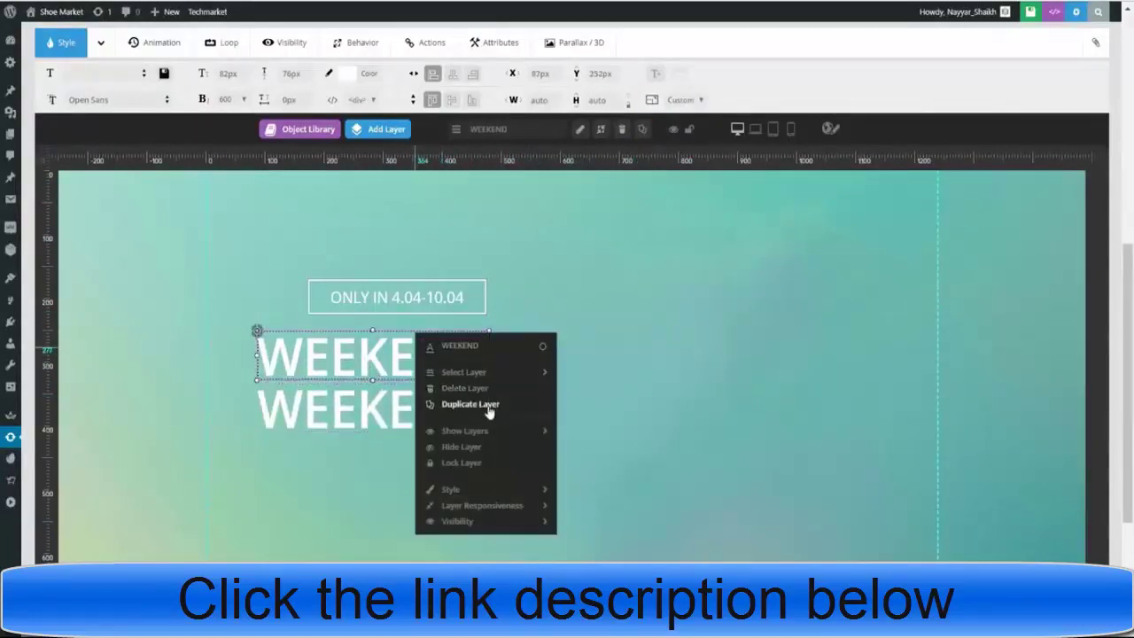
left_click(655, 364)
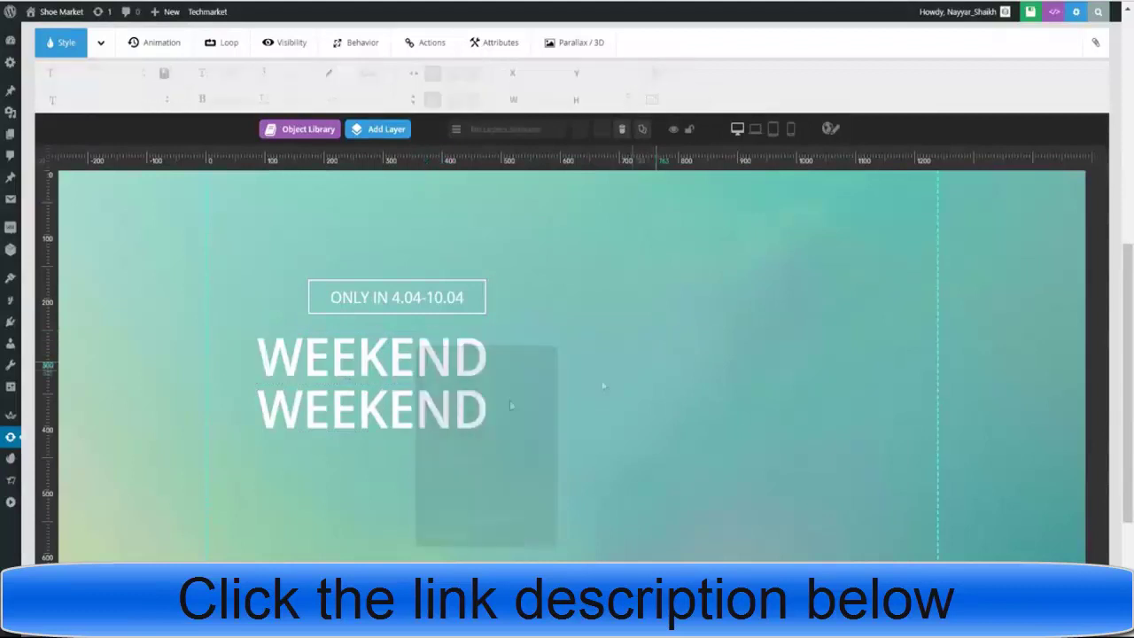
left_click(386, 406)
- Change the copy's text to SALE and shift it right to align under WEEKEND
double_click(396, 415)
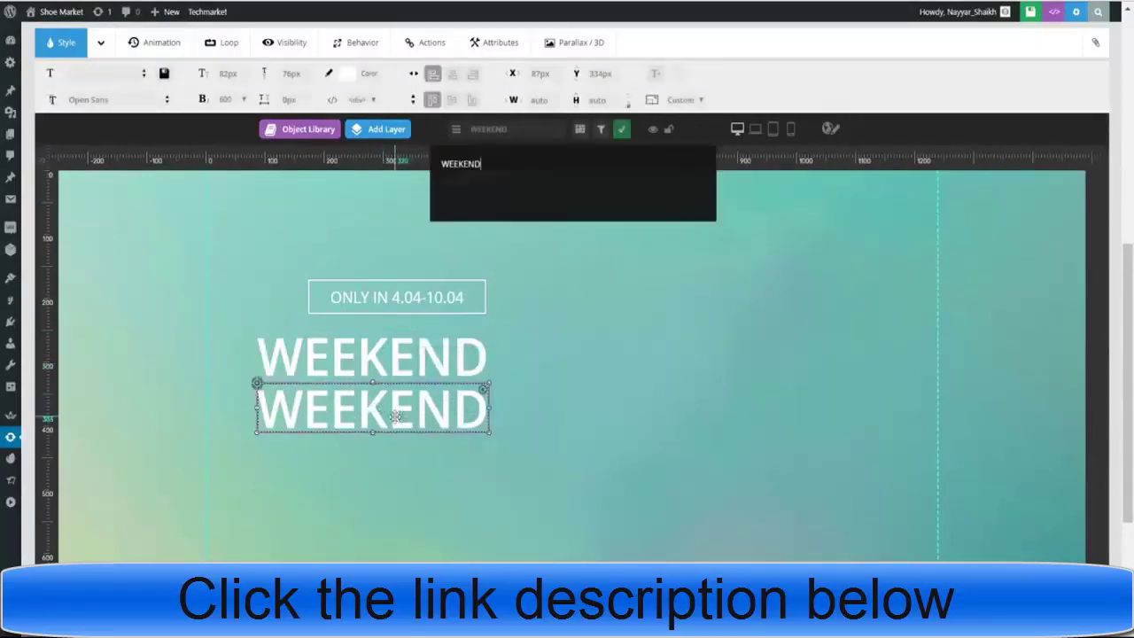
left_click_drag(493, 162, 416, 167)
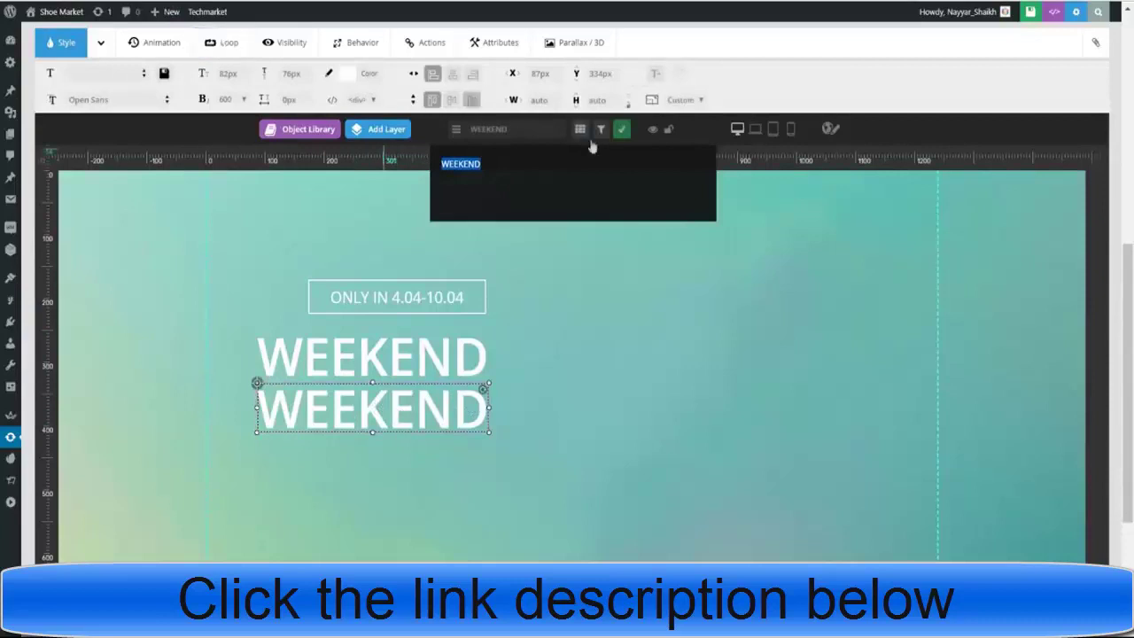
type("SLAE")
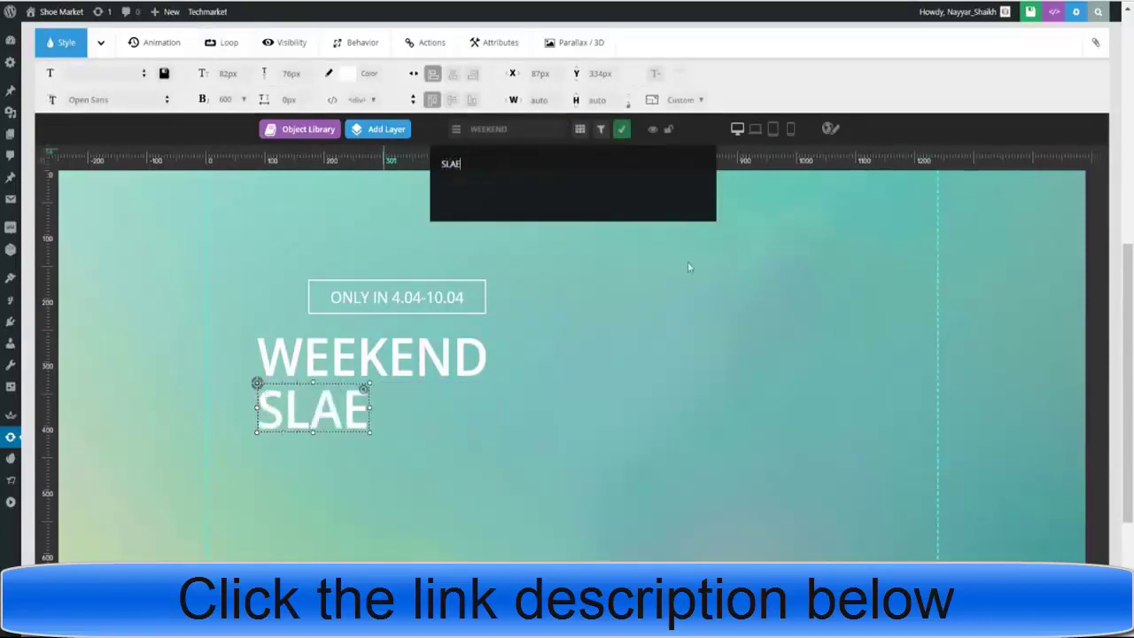
key("ctrl+a")
type("SALE")
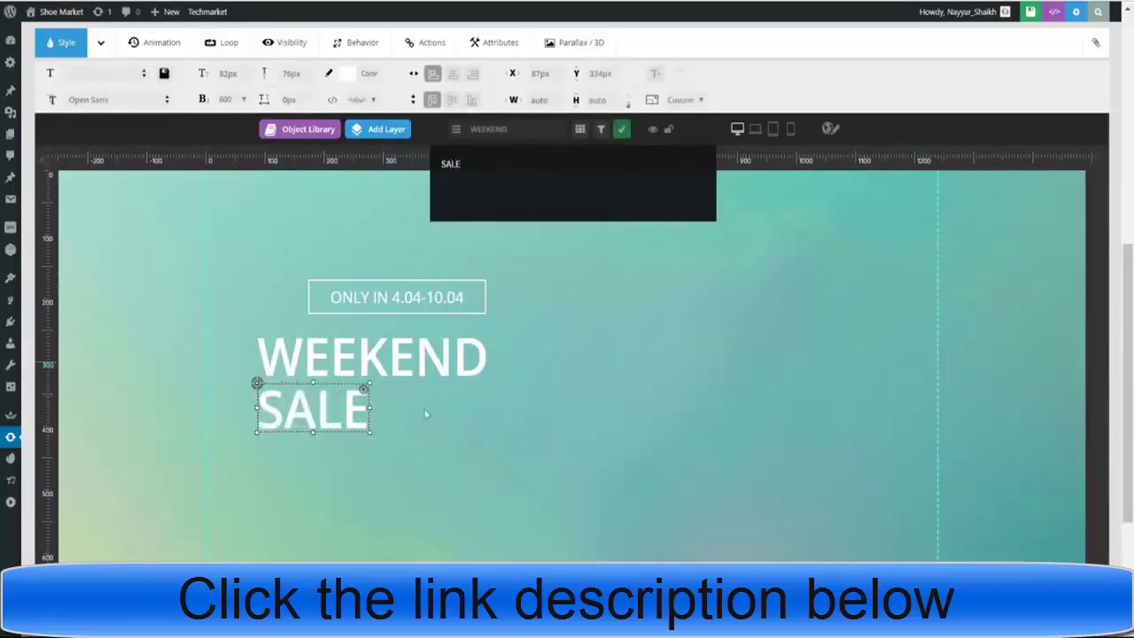
left_click_drag(313, 422, 430, 426)
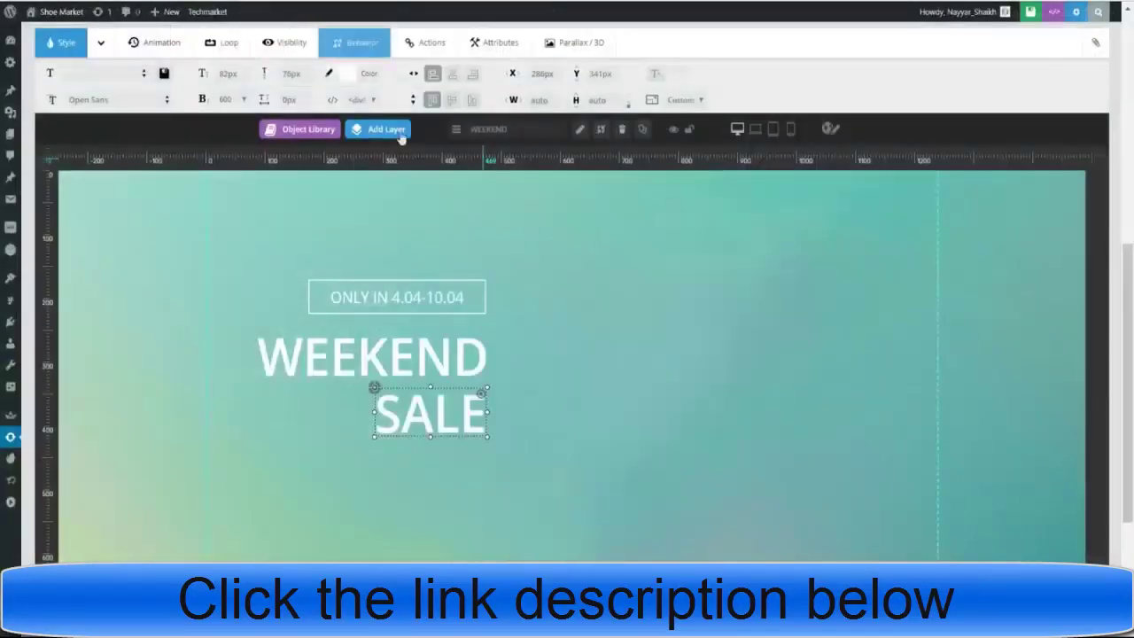
- Add a text layer reading '-20% CUT FOR EVERYTHING'
left_click(386, 129)
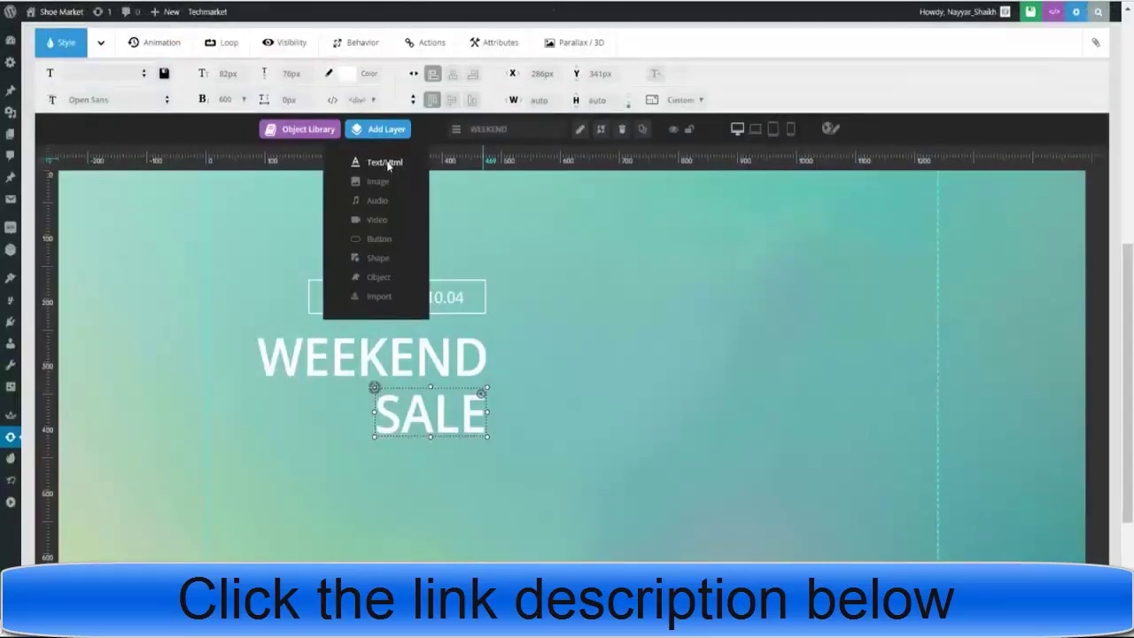
left_click(384, 163)
key("ctrl+a")
key("BackSpace")
type("-")
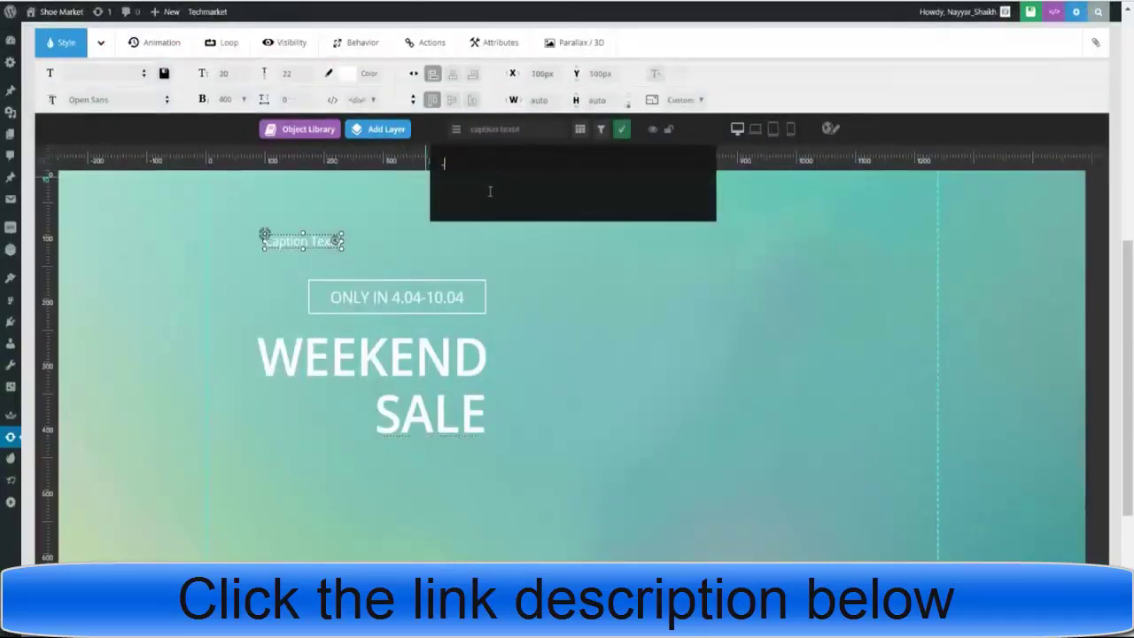
type("20%")
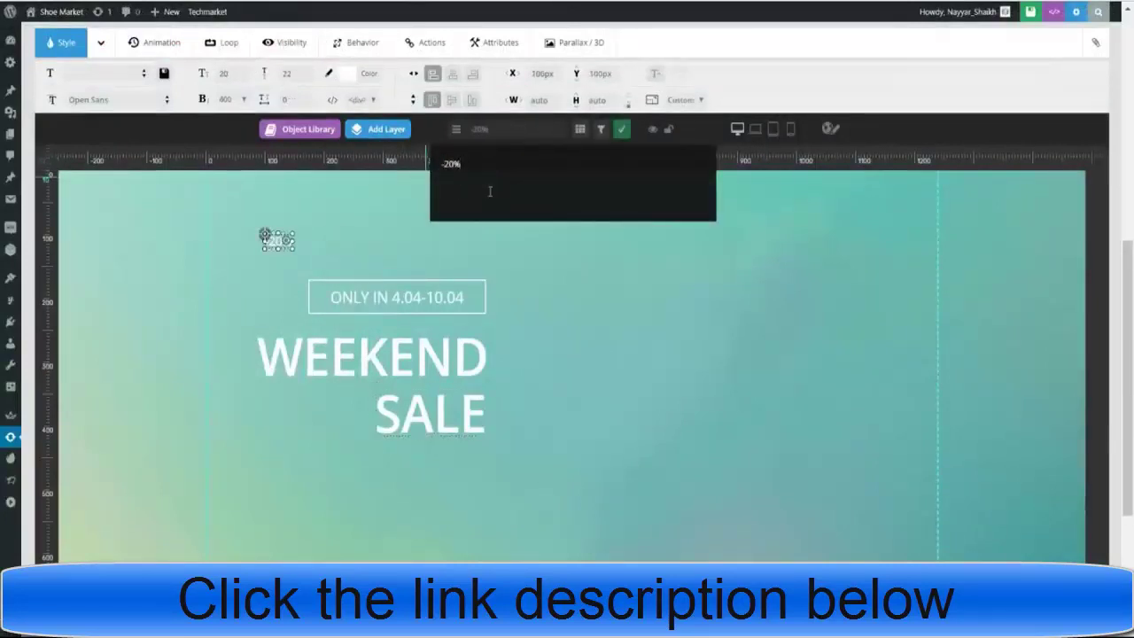
type(" CUT FOR EVERYTHING")
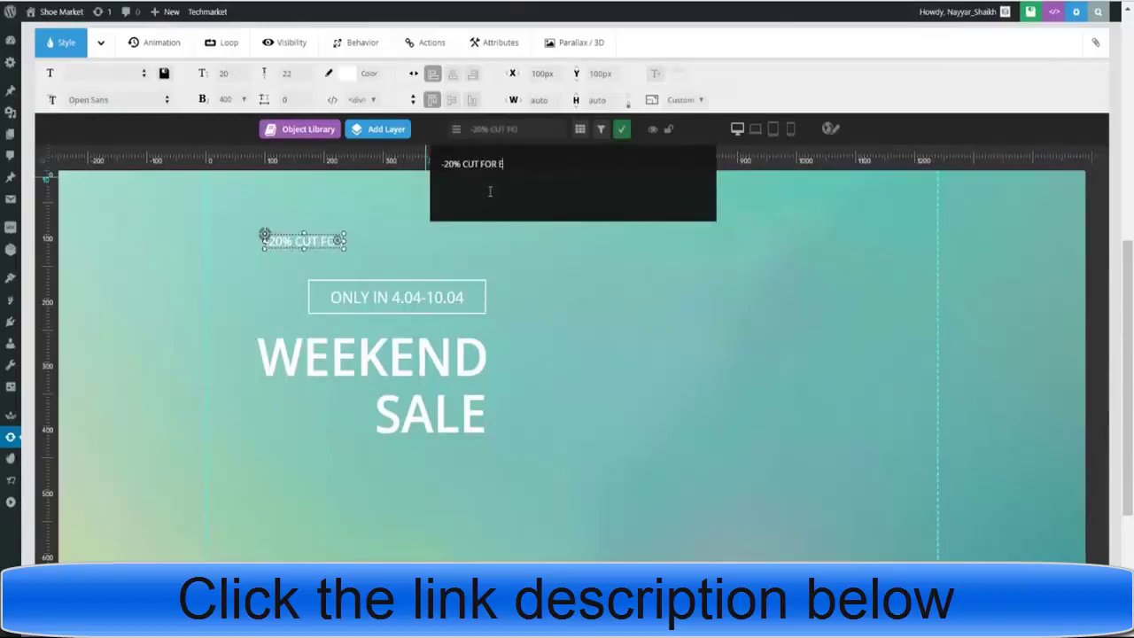
- Make the '-20% CUT FOR EVERYTHING' line 24px, weight 600, placed just beneath SALE
left_click(227, 74)
type("24")
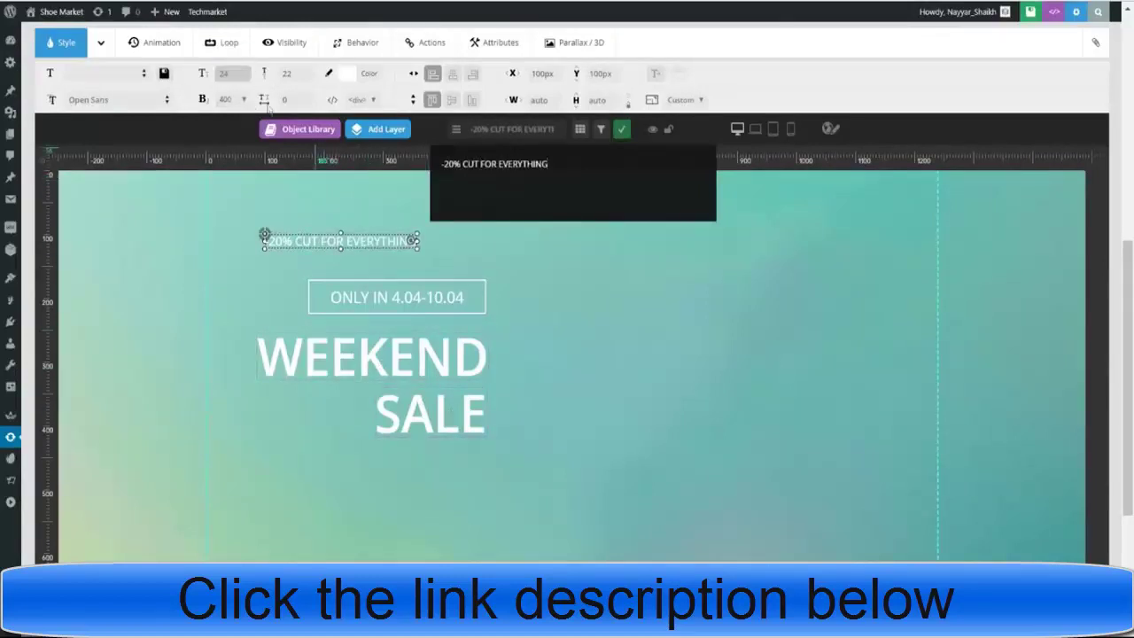
key("Tab")
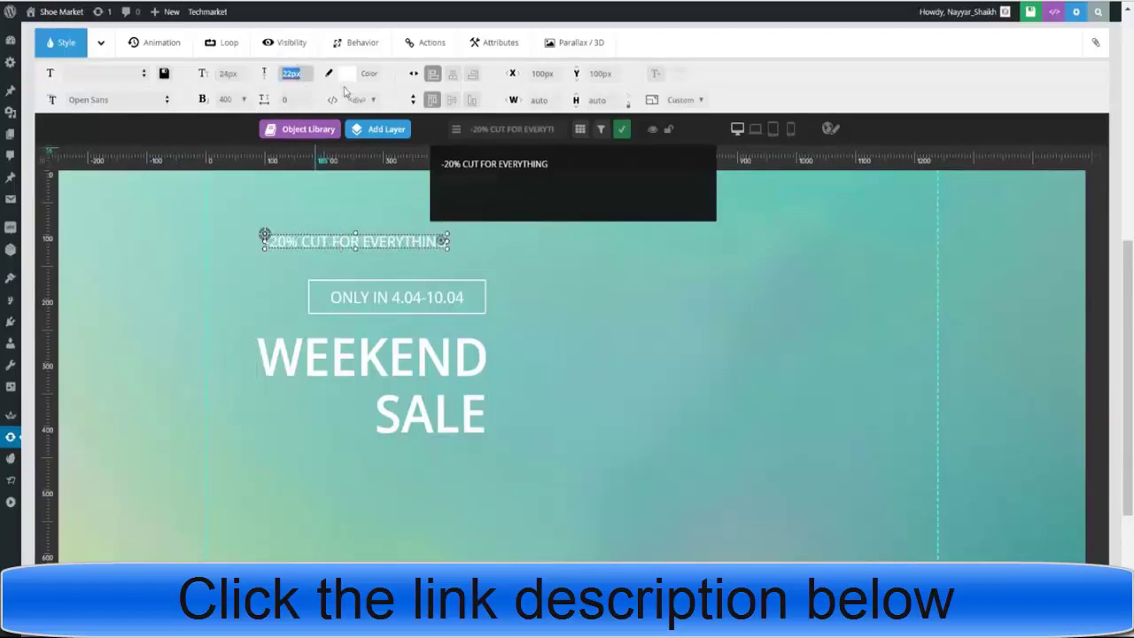
left_click(237, 102)
left_click(230, 124)
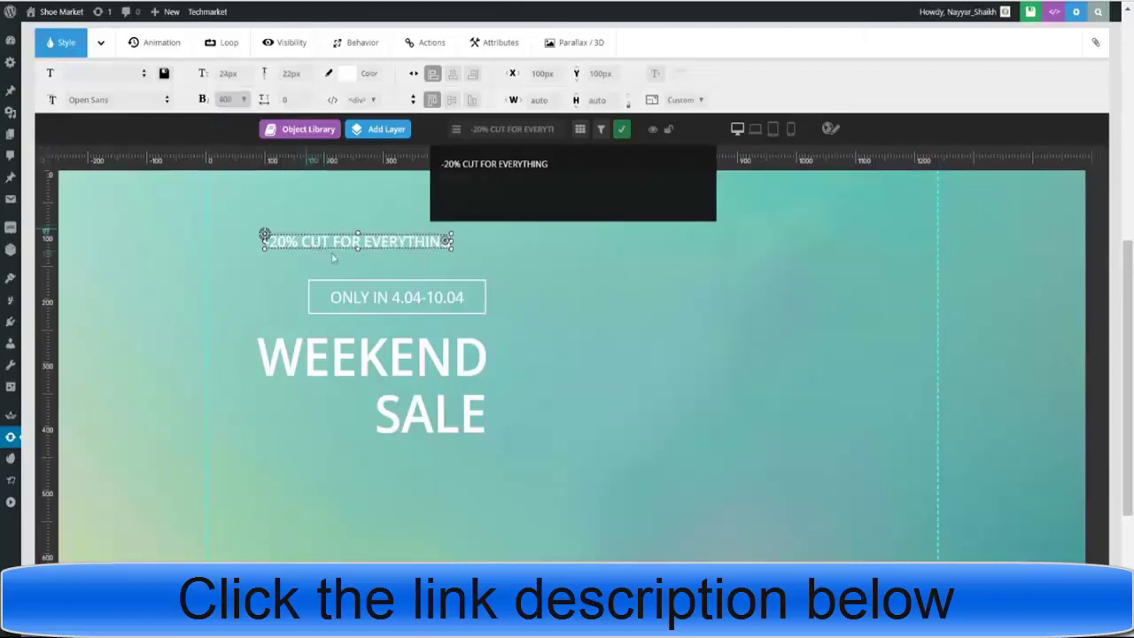
left_click_drag(335, 251, 365, 459)
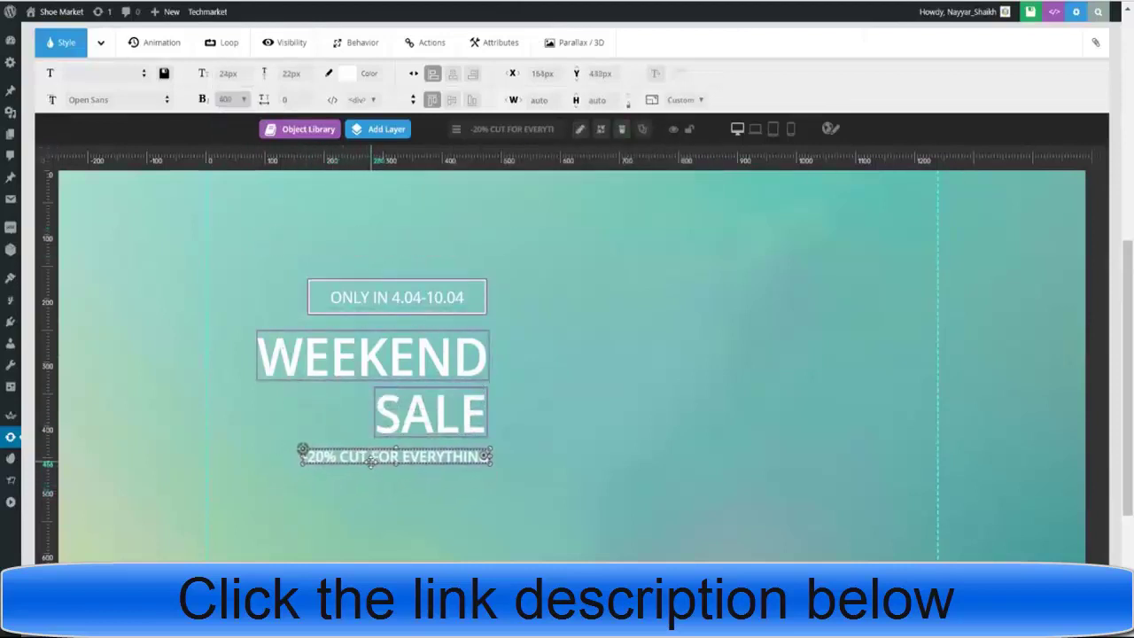
left_click(557, 494)
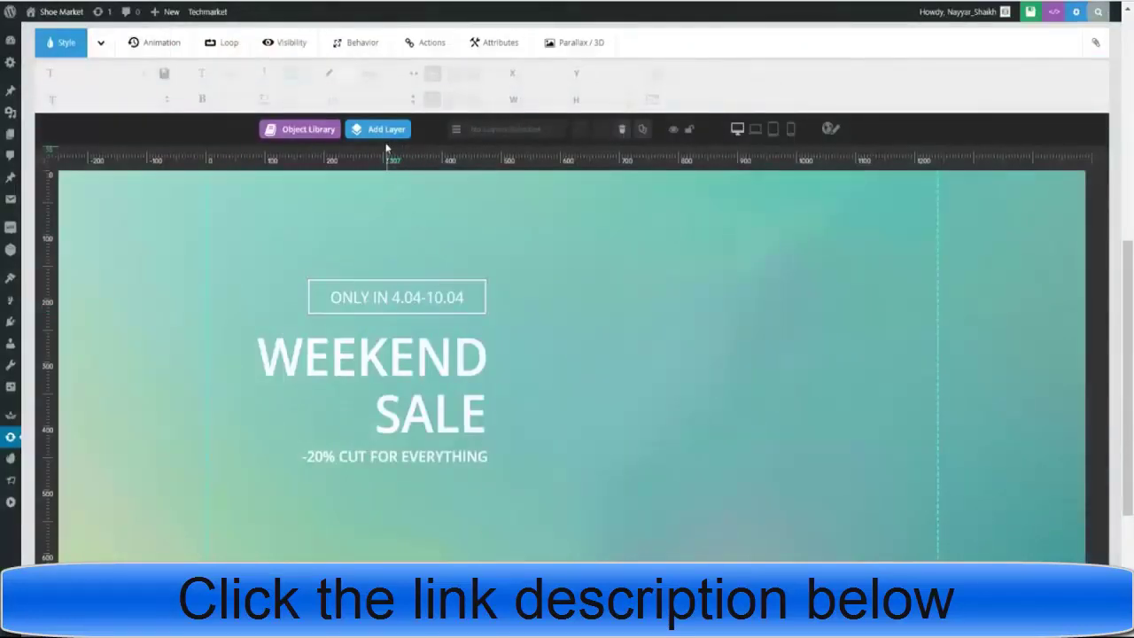
- Choose Button from Add Layer to show the preset button styles
mouse_move(386, 142)
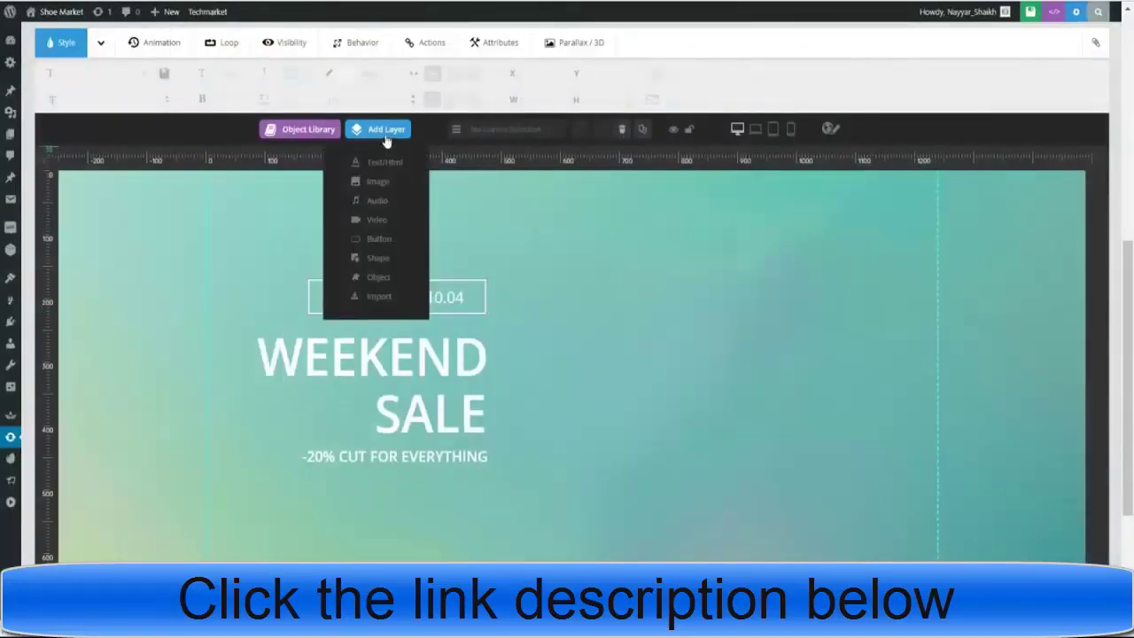
left_click(387, 239)
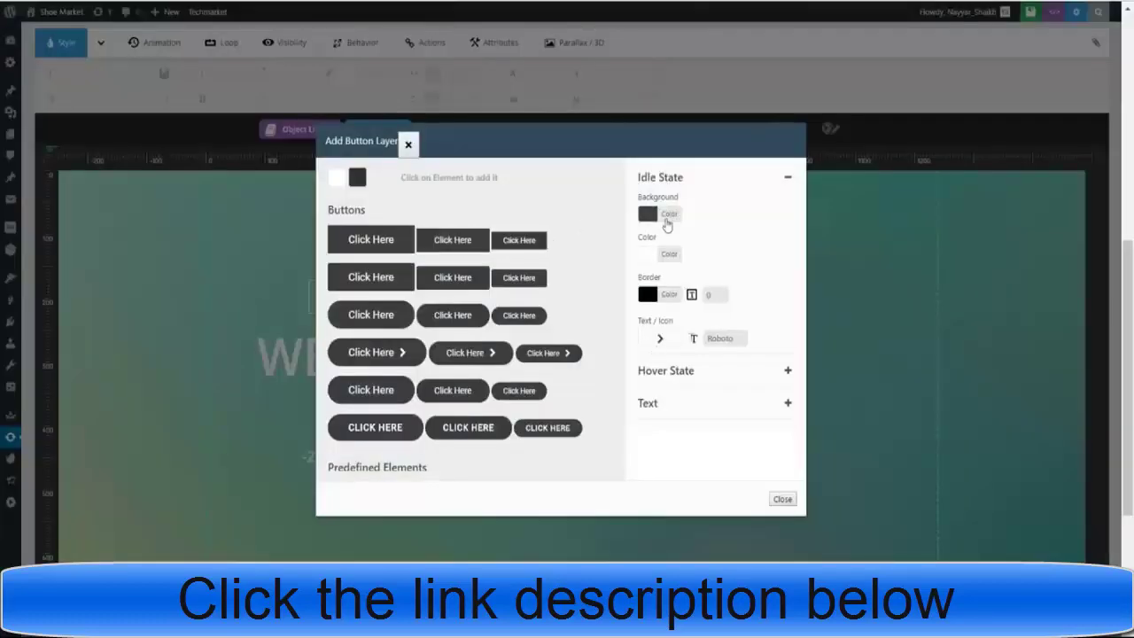
- Give the button presets a white background and green text colour
left_click(667, 215)
left_click(409, 277)
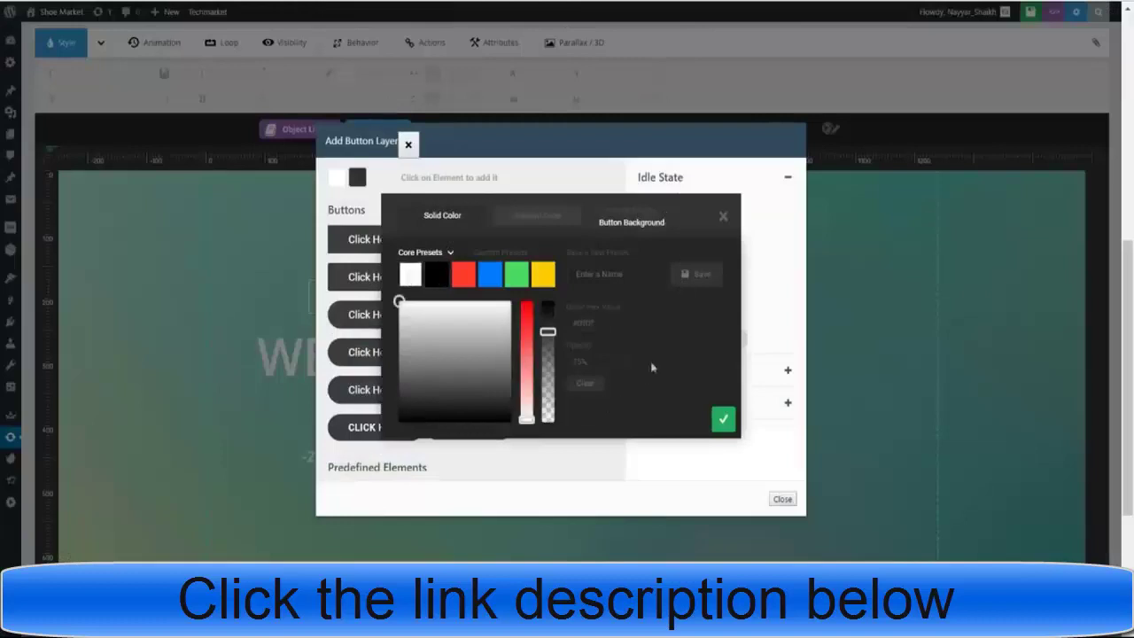
left_click(722, 422)
left_click(673, 262)
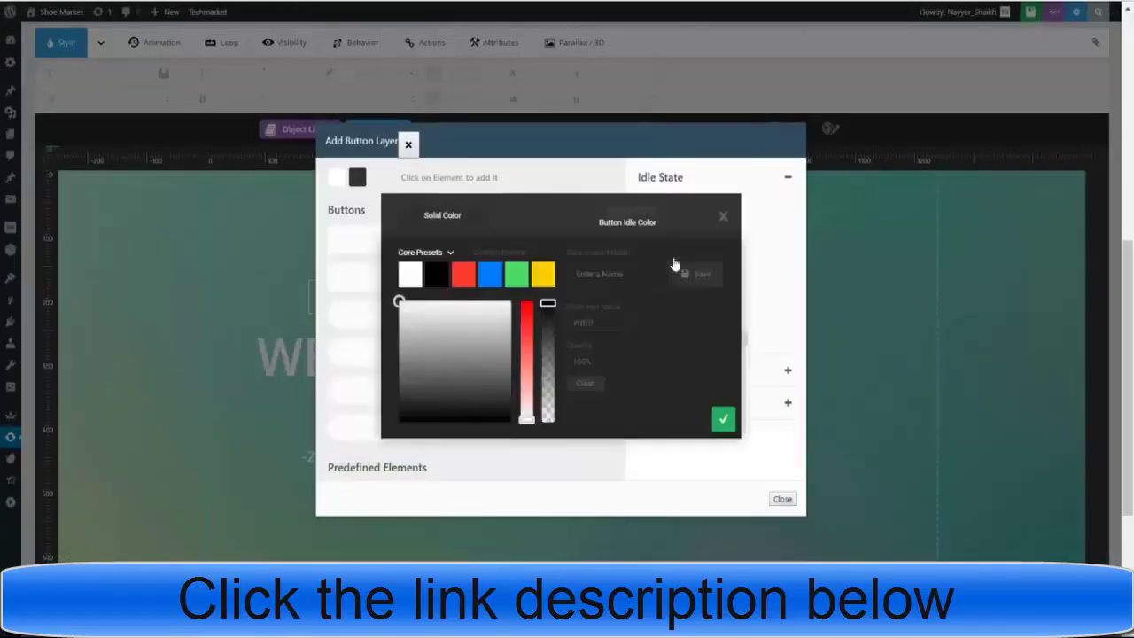
left_click(522, 275)
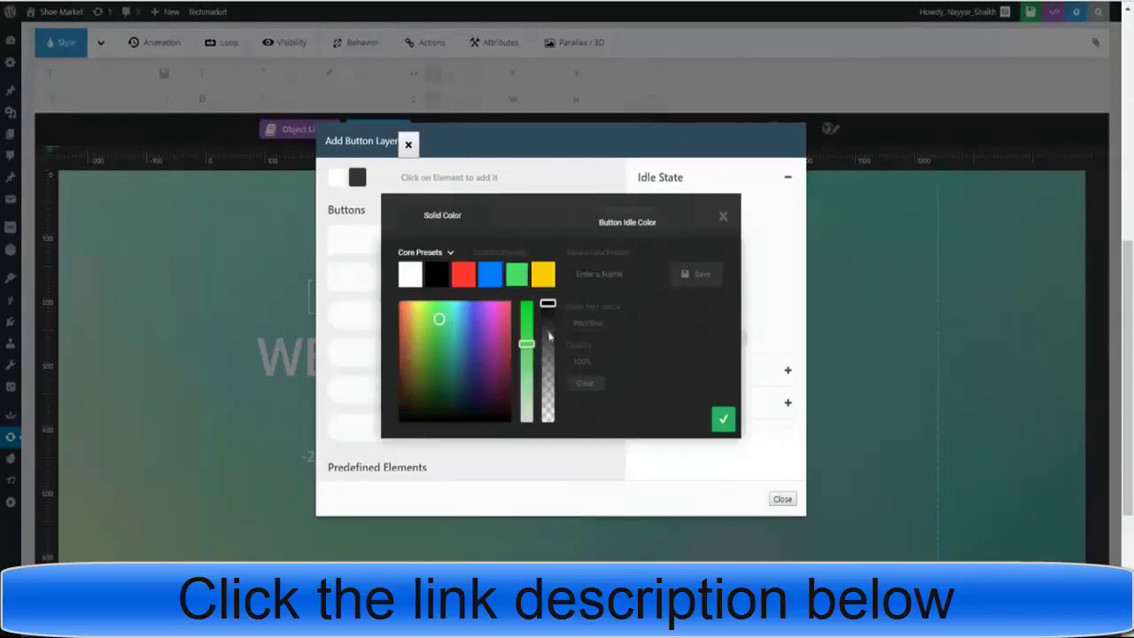
left_click_drag(526, 343, 527, 319)
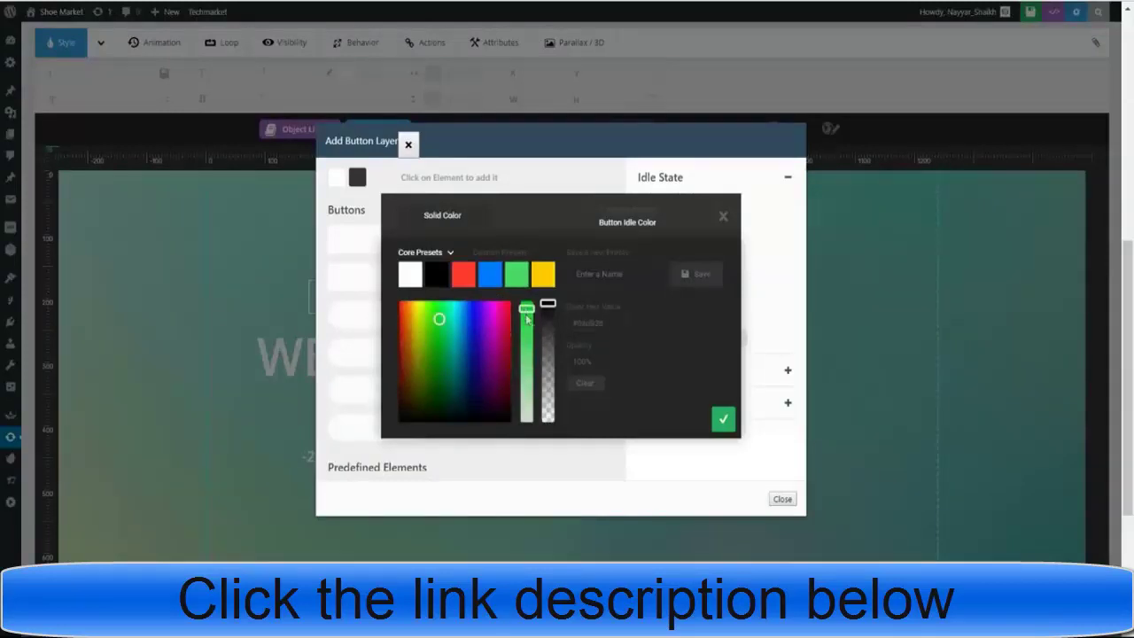
left_click(722, 422)
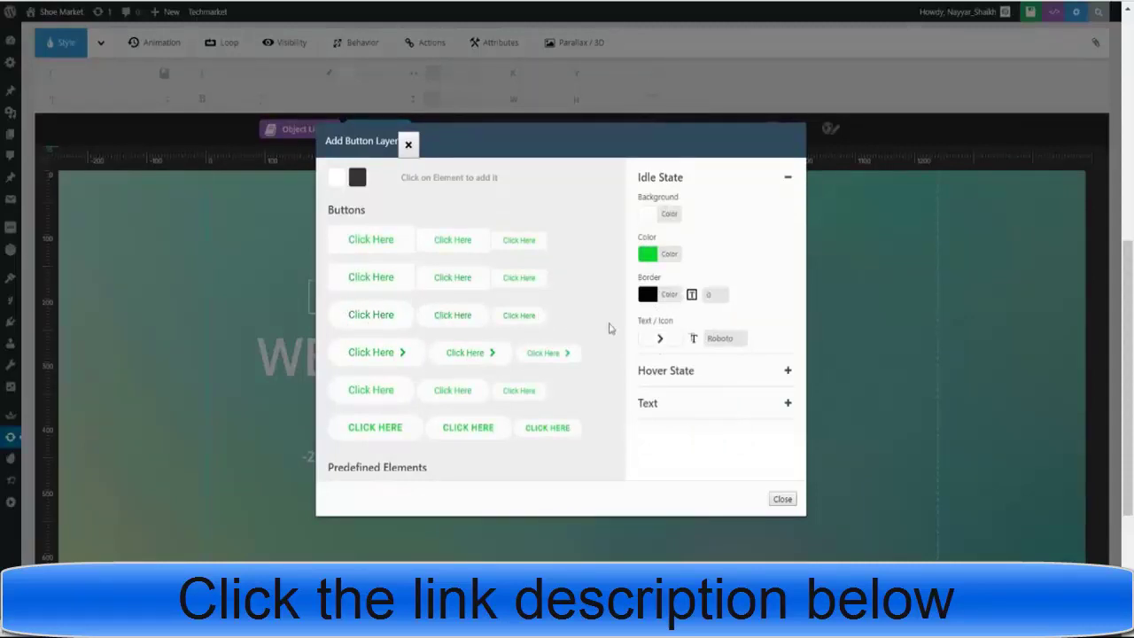
- Give the button a green border 2 wide
left_click(668, 294)
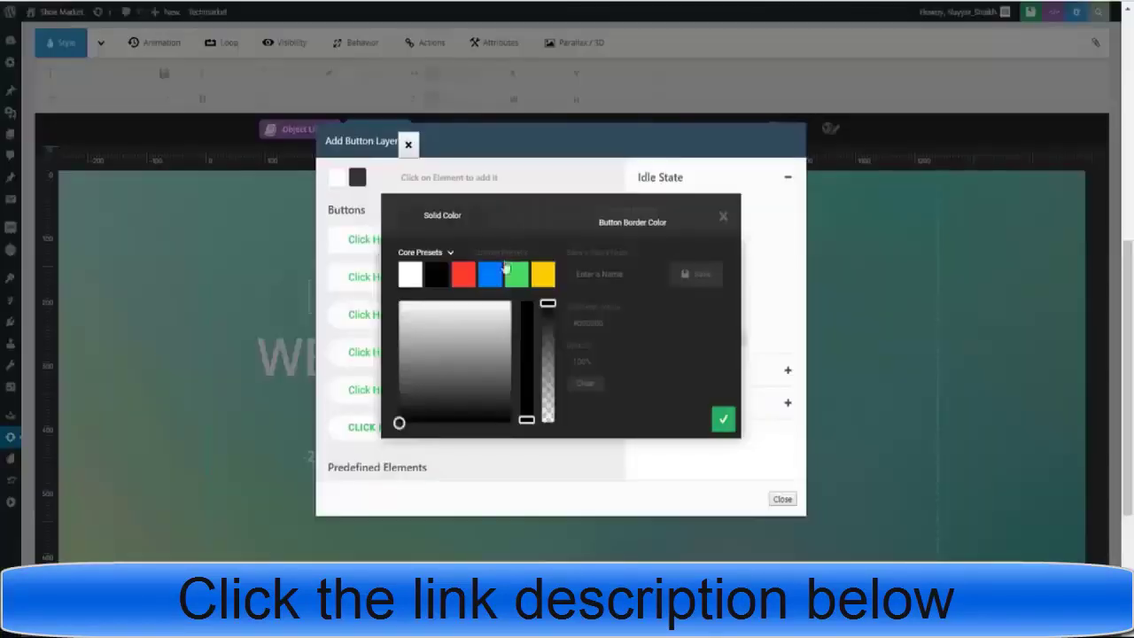
left_click(514, 278)
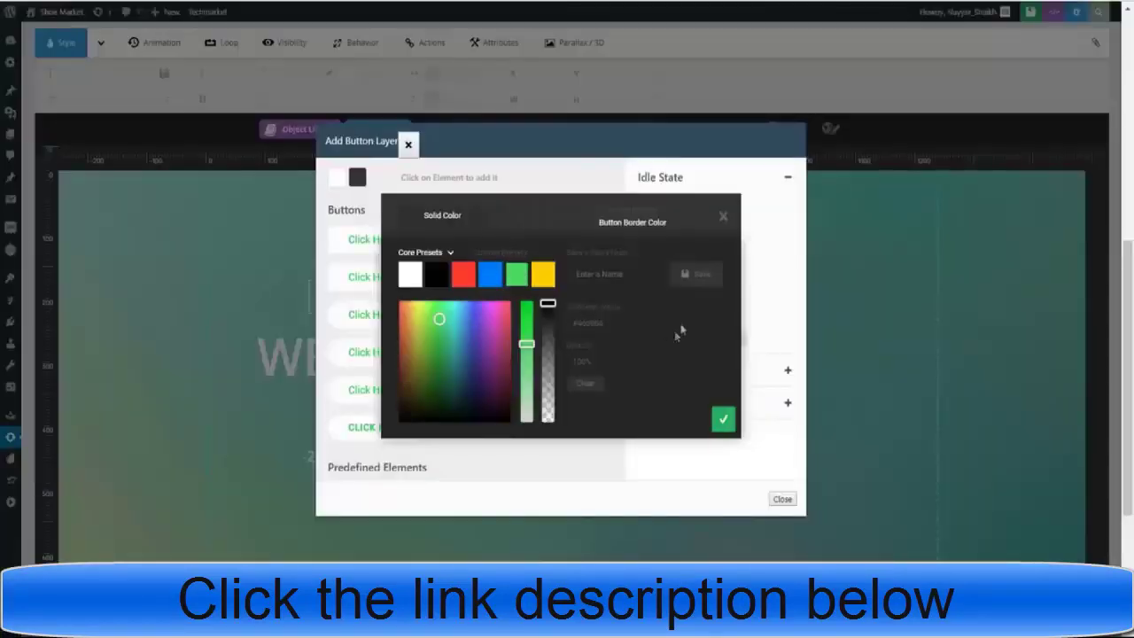
left_click(724, 419)
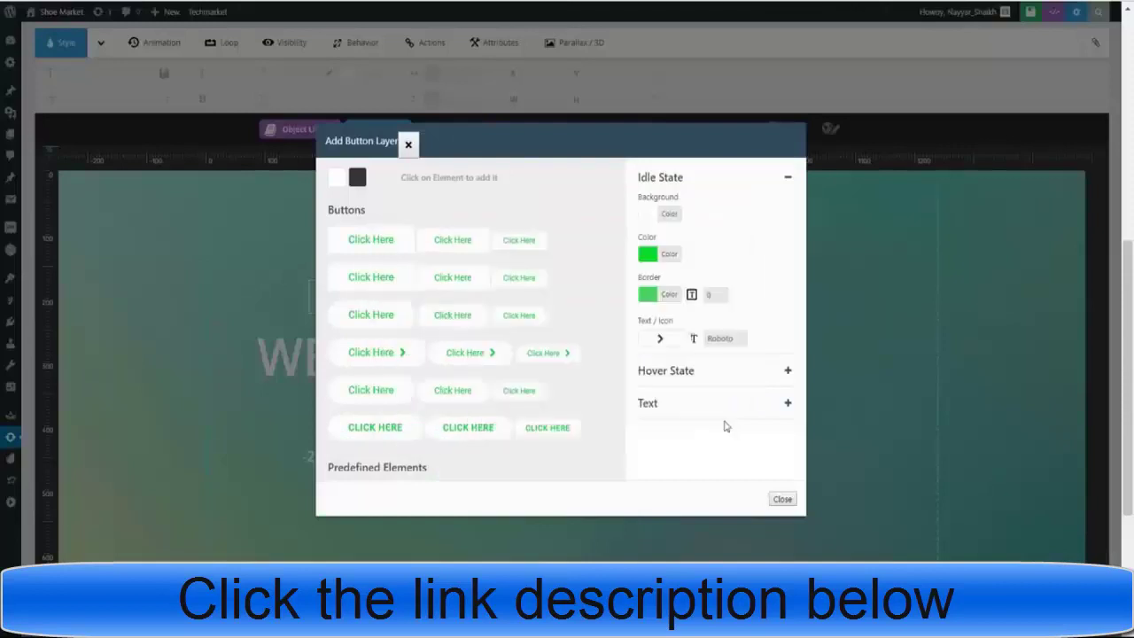
left_click(708, 294)
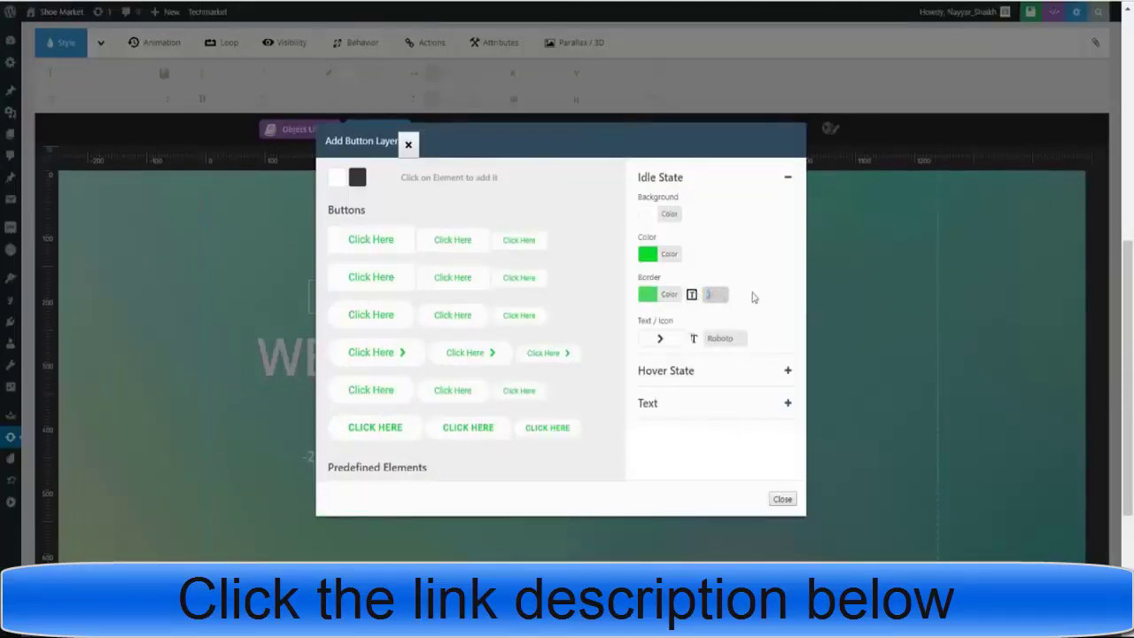
type("2")
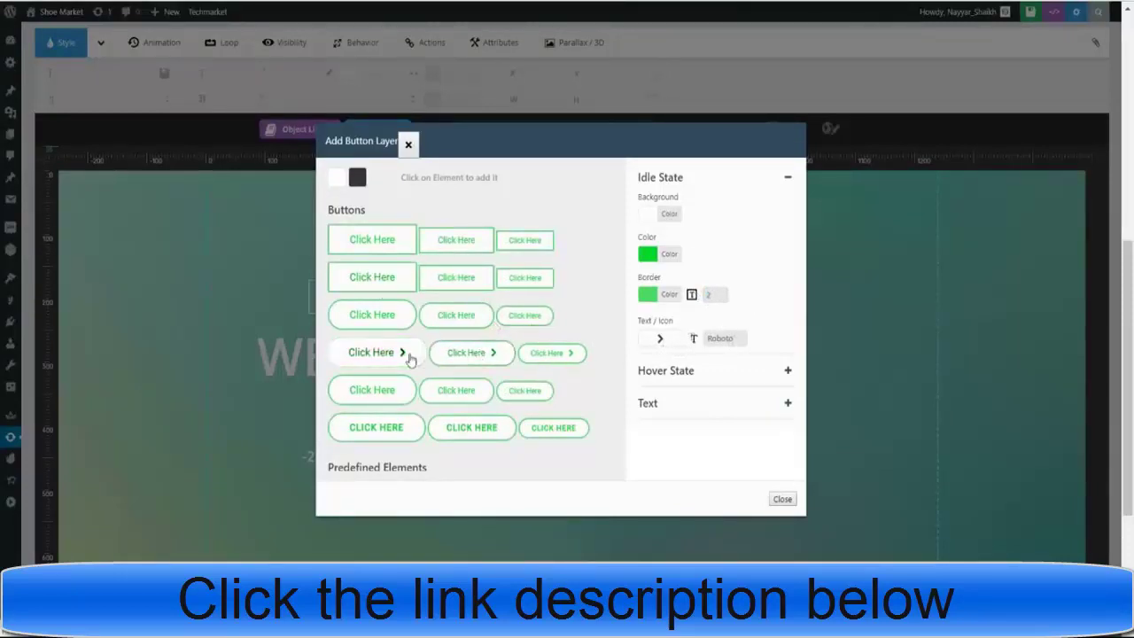
- Use the long right arrow as the button icon
left_click(652, 345)
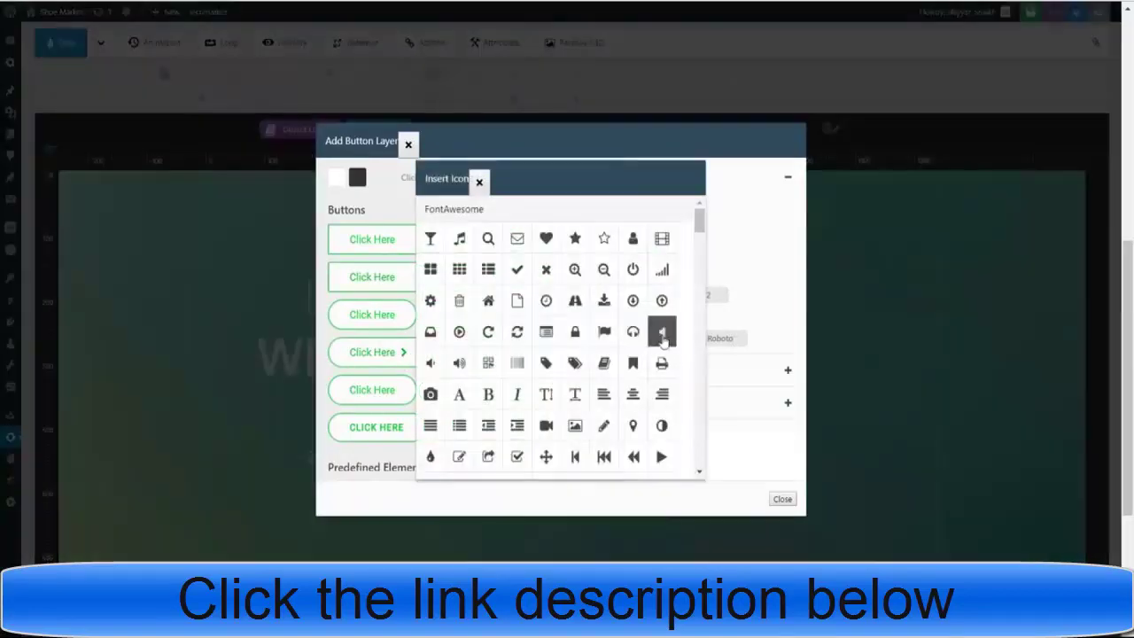
scroll(608, 398, "down", 5)
scroll(609, 398, "down", 10)
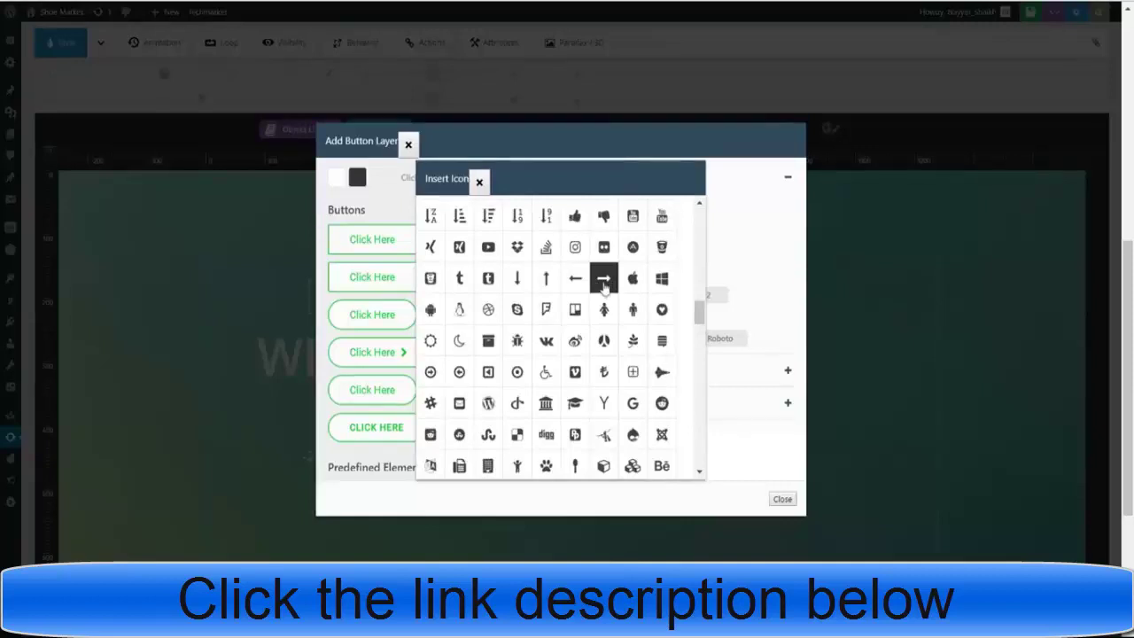
left_click(603, 280)
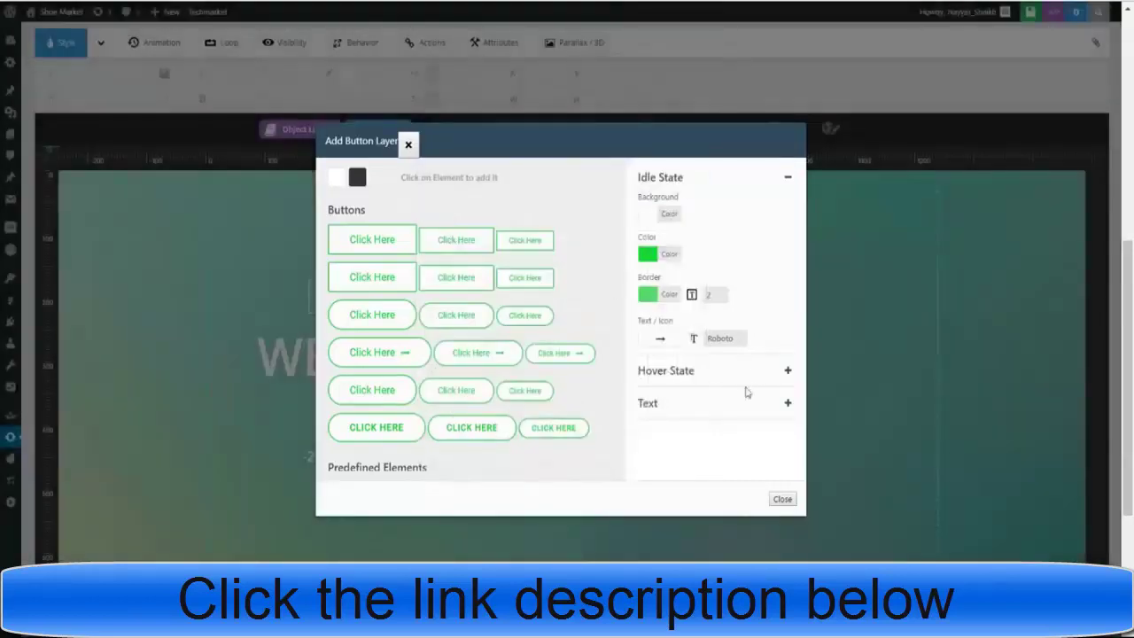
left_click(714, 372)
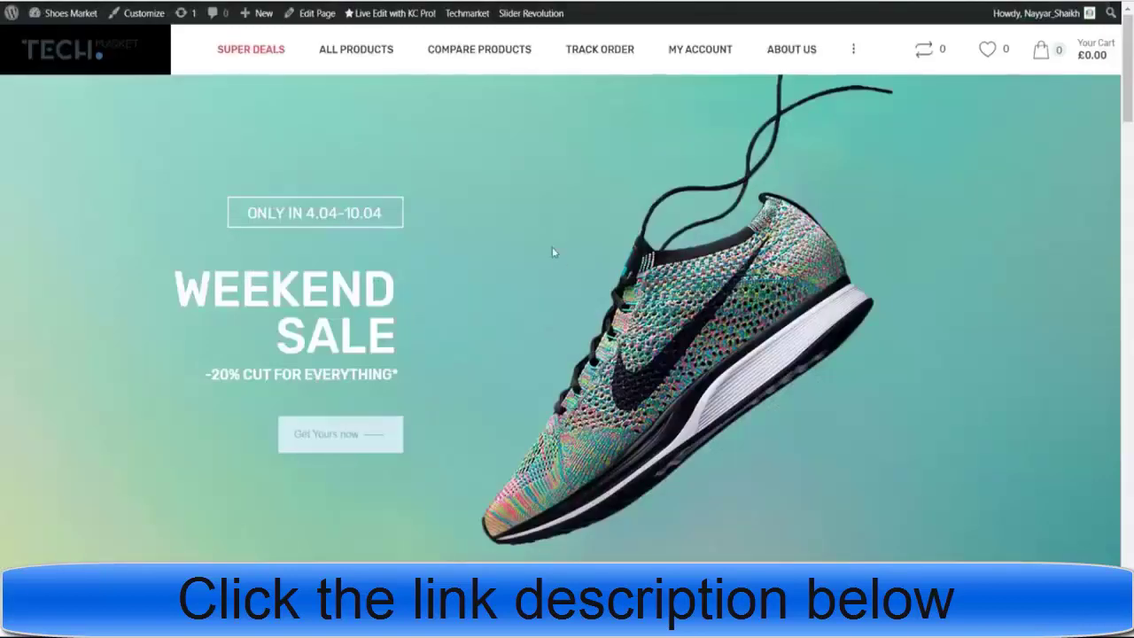
- Inspect the live 'Get Yours now' button in DevTools and scroll through its Styles rules
right_click(373, 443)
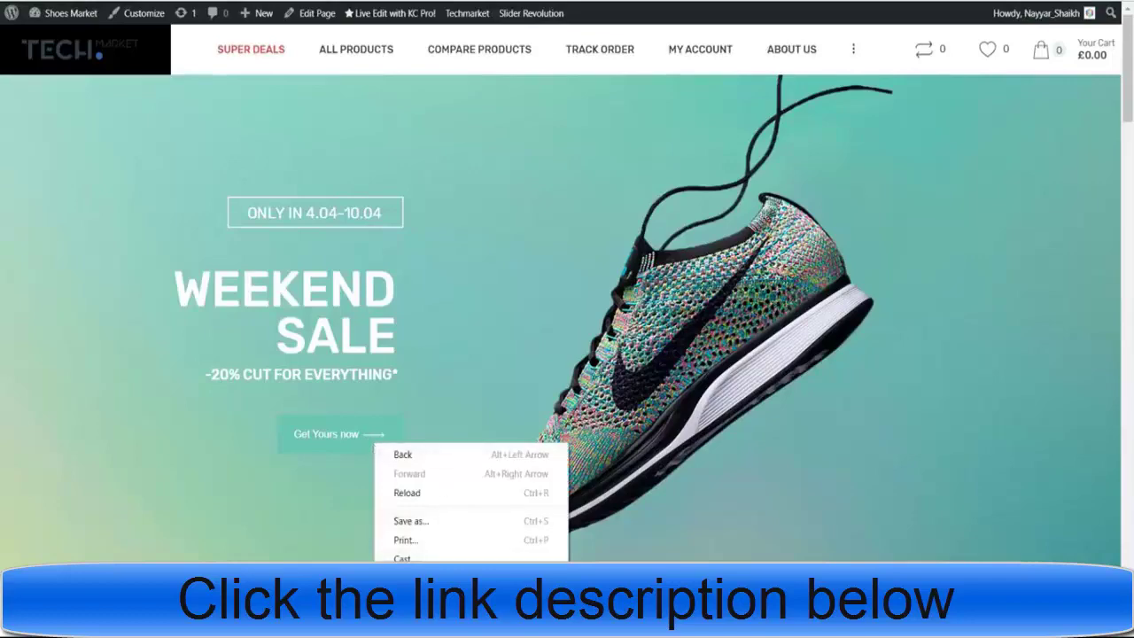
left_click(514, 340)
scroll(515, 340, "down", 2)
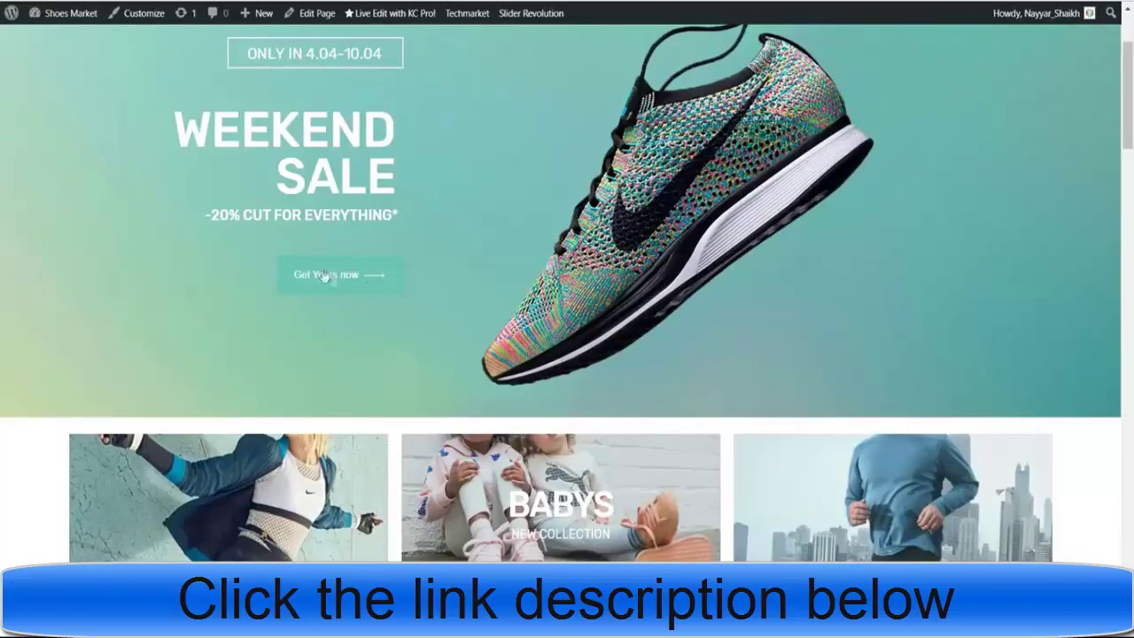
right_click(377, 292)
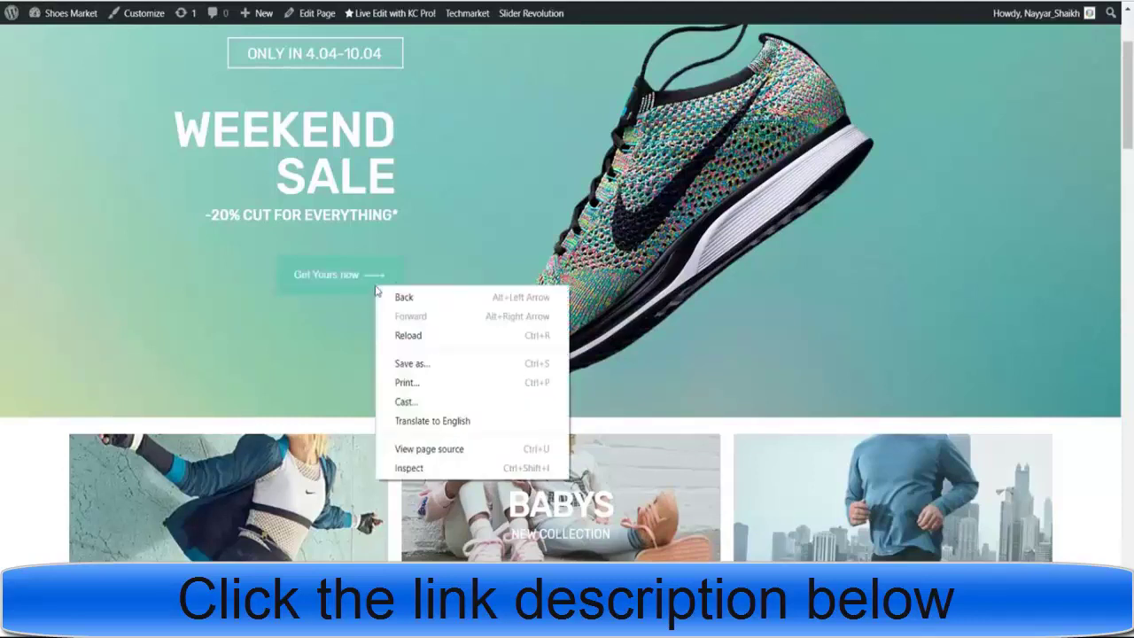
left_click(434, 474)
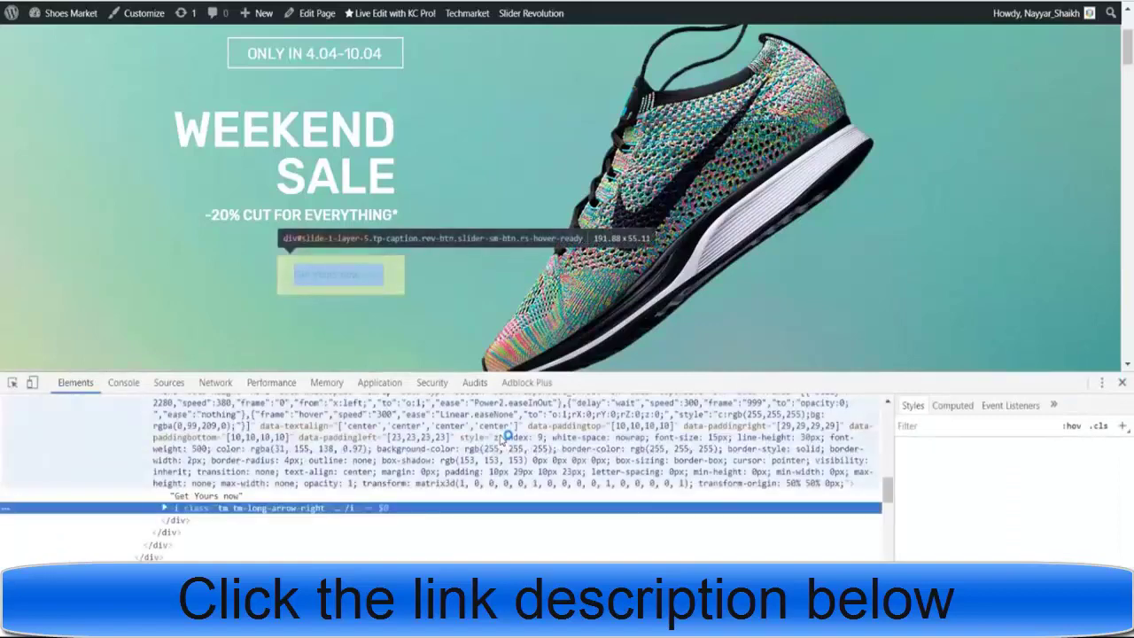
scroll(1002, 537, "down", 10)
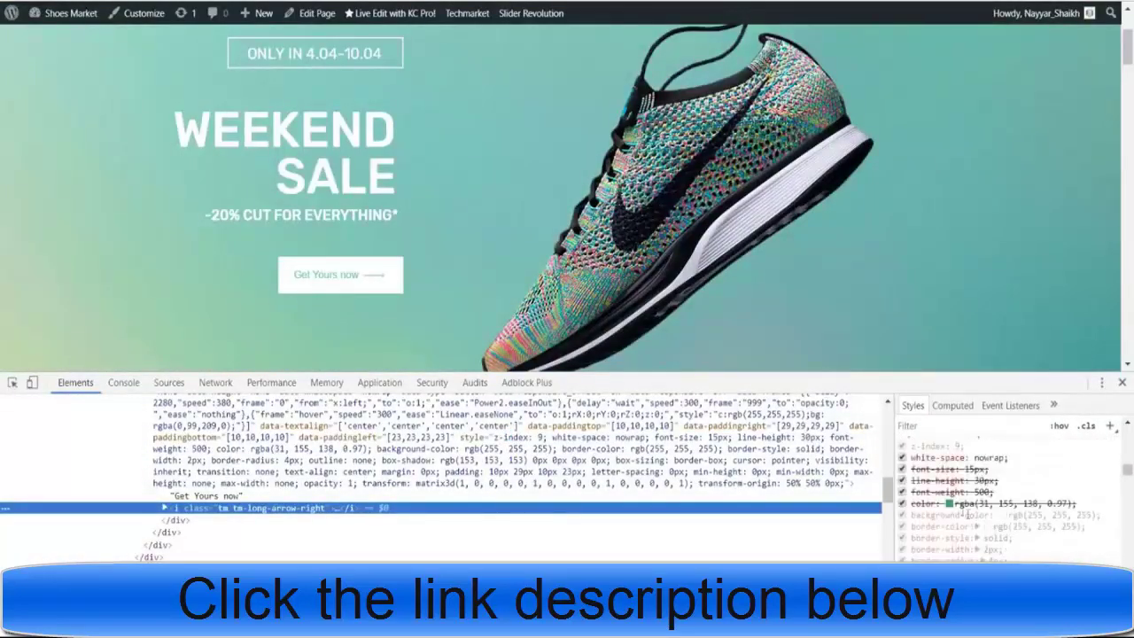
scroll(1010, 523, "down", 10)
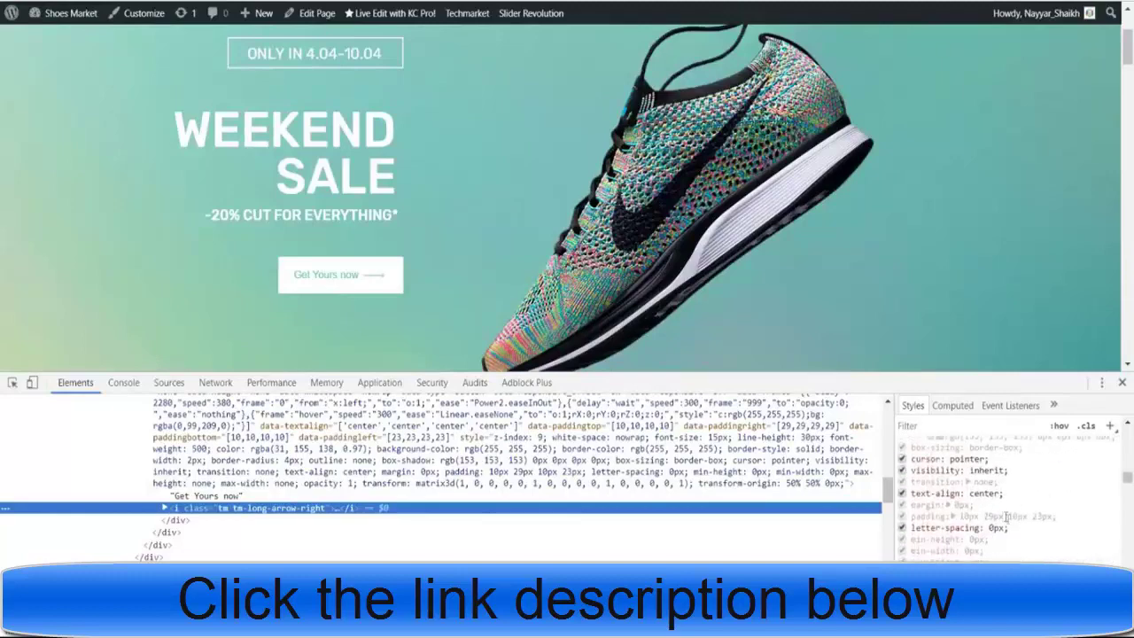
scroll(1027, 542, "down", 5)
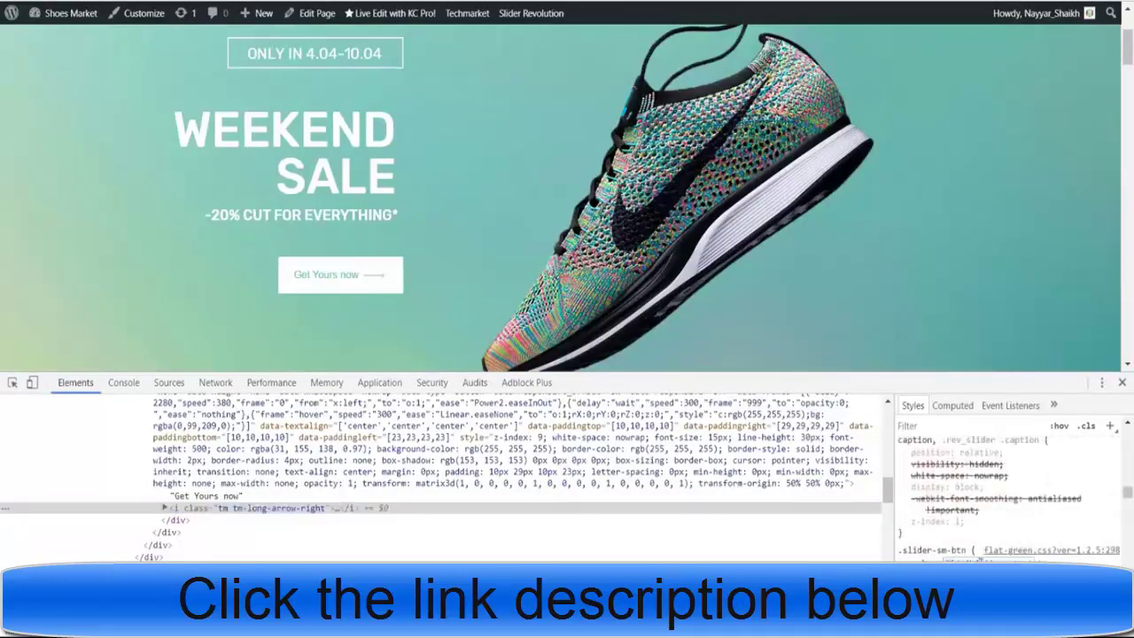
scroll(1010, 532, "down", 3)
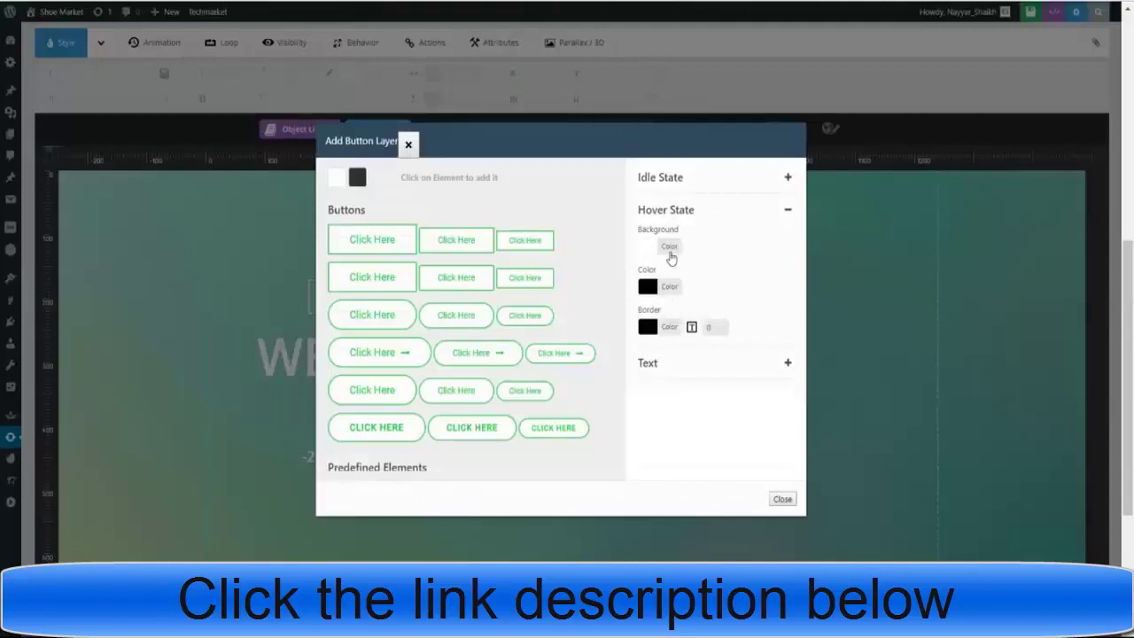
- Set the hover background to the pasted teal hex and hover text to white
left_click(670, 248)
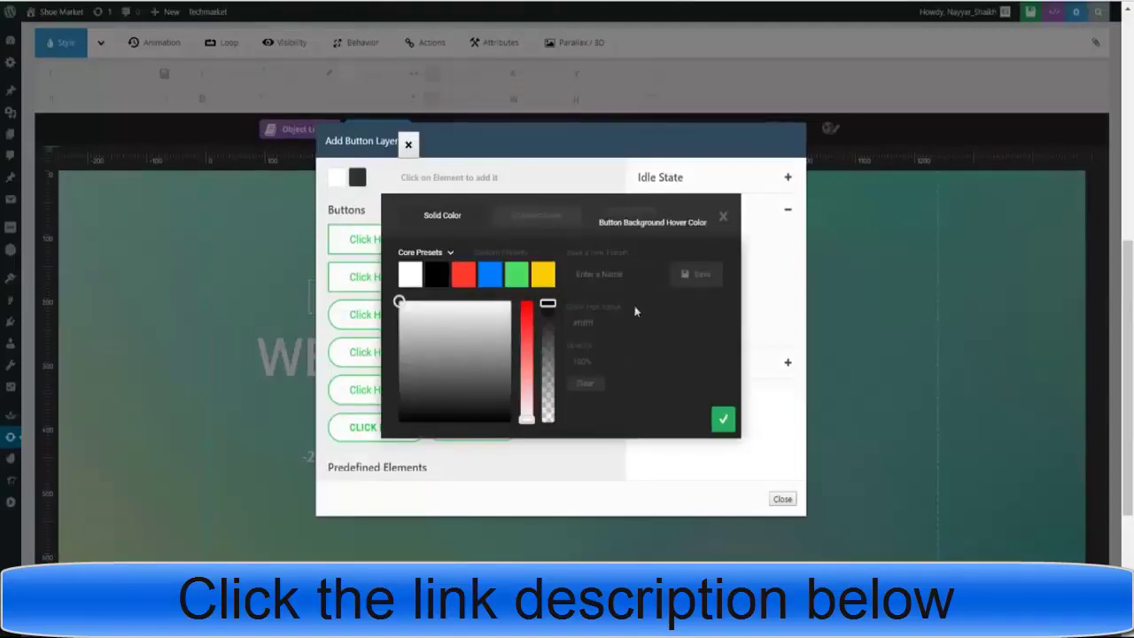
left_click_drag(623, 323, 577, 323)
key("ctrl+v")
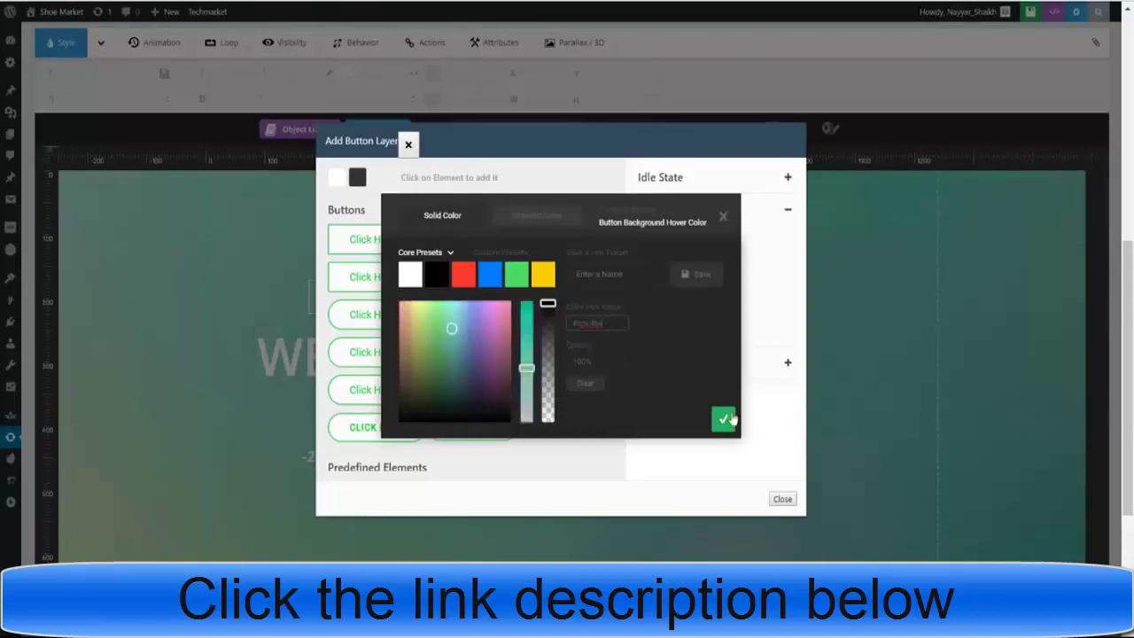
left_click(723, 418)
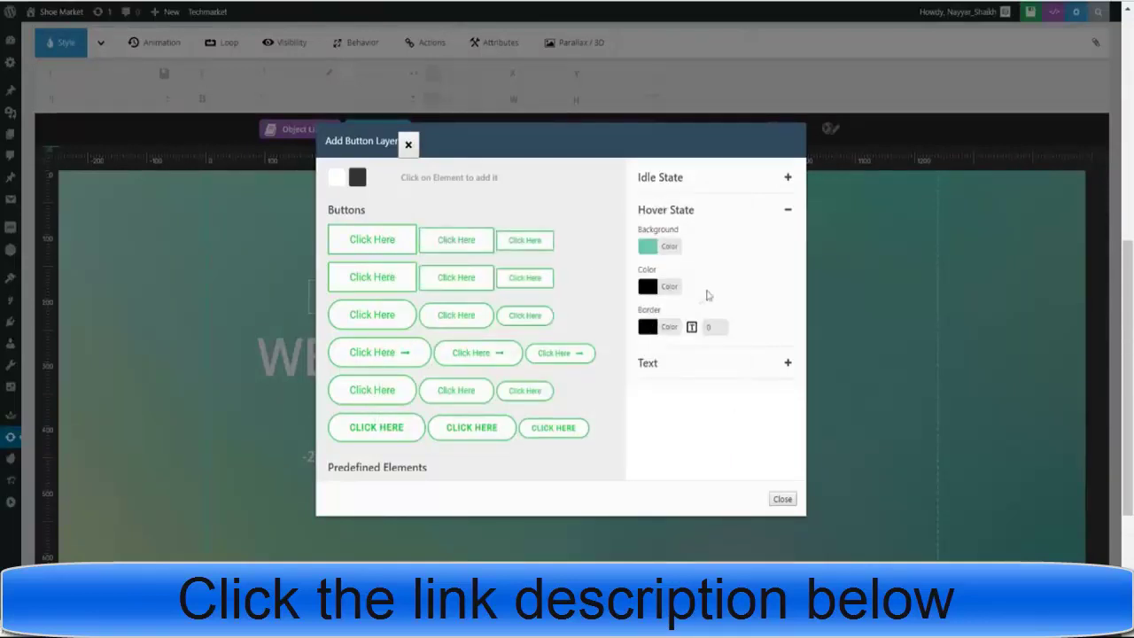
left_click(675, 288)
left_click(421, 279)
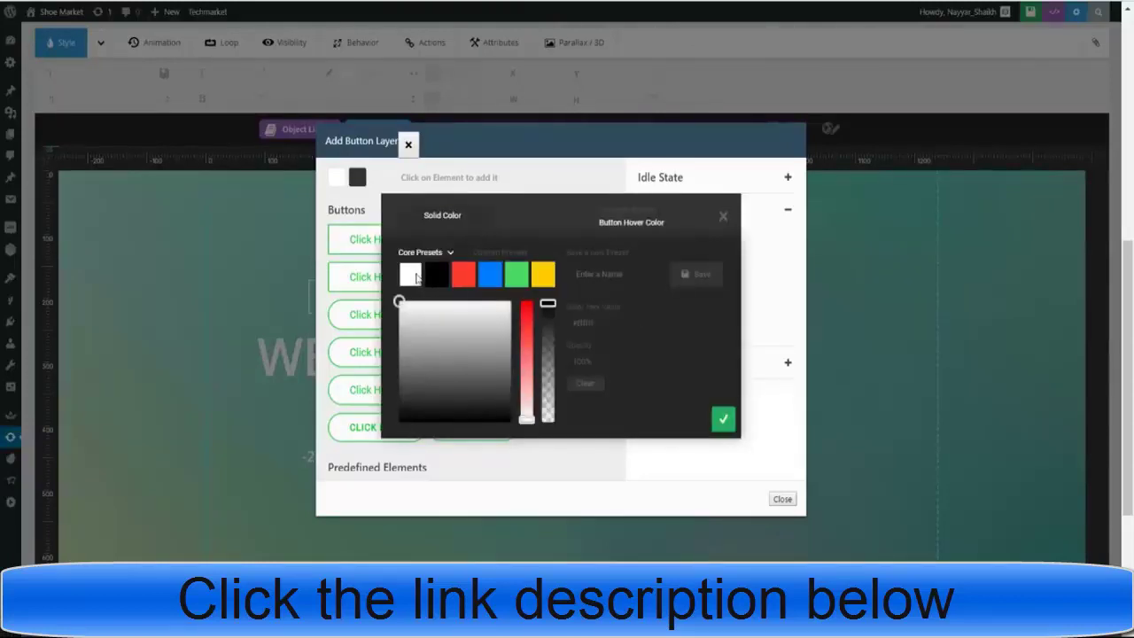
left_click(723, 418)
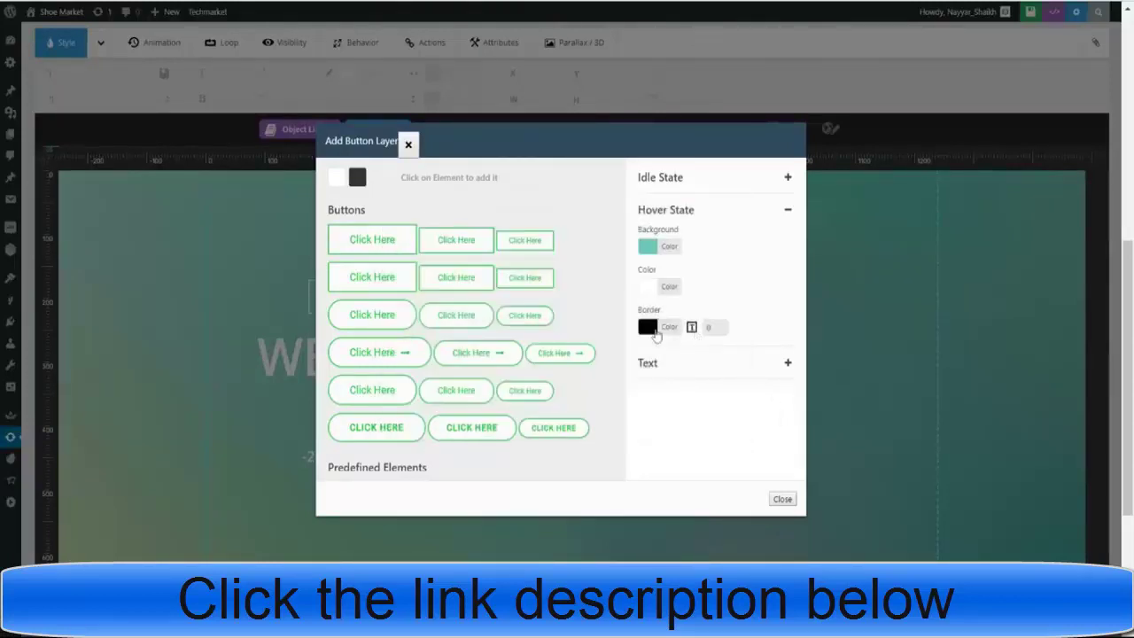
- Set the hover border colour to the same teal hex
left_click(668, 330)
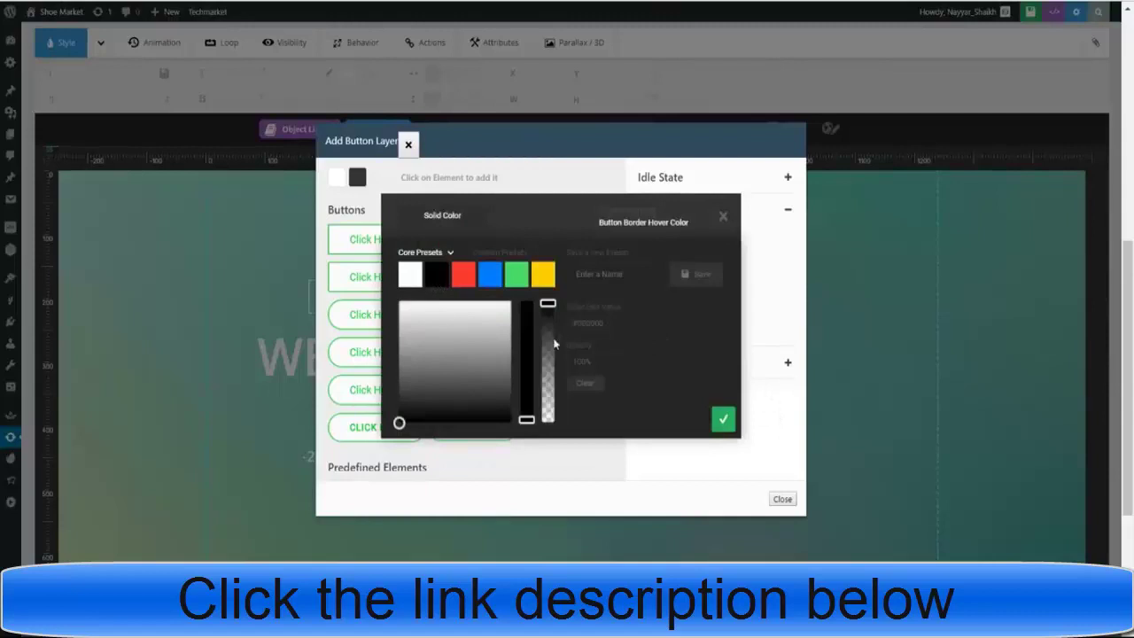
left_click(626, 322)
key("ctrl+v")
left_click(723, 419)
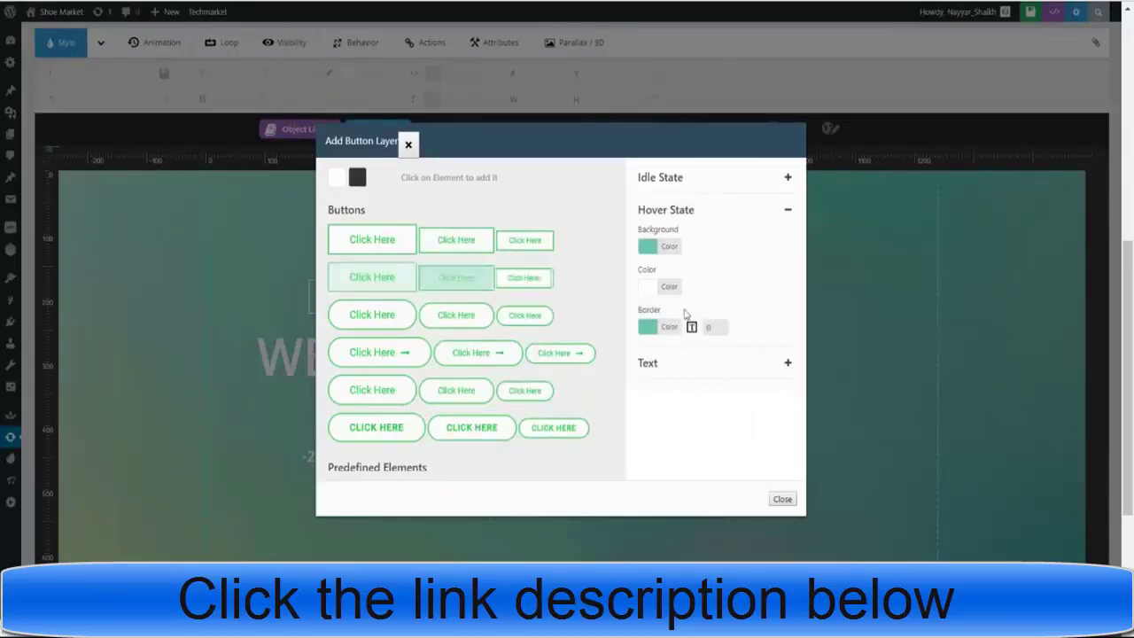
left_click(717, 364)
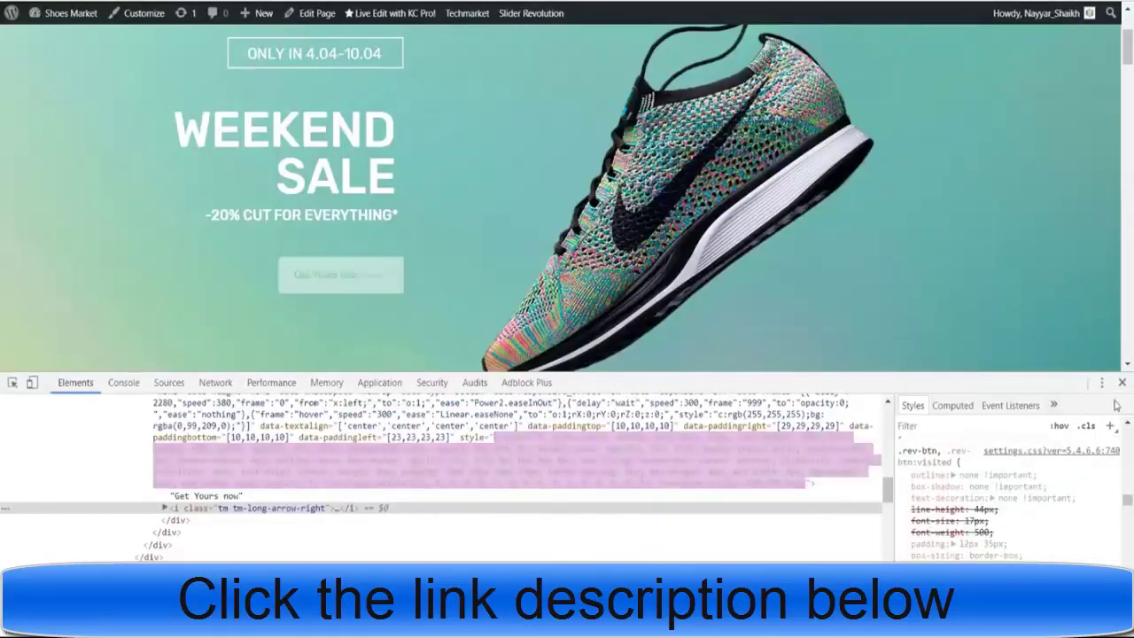
- Change the button text to 'Get Your Now' and add the rounded arrow preset as a layer
left_click(1122, 382)
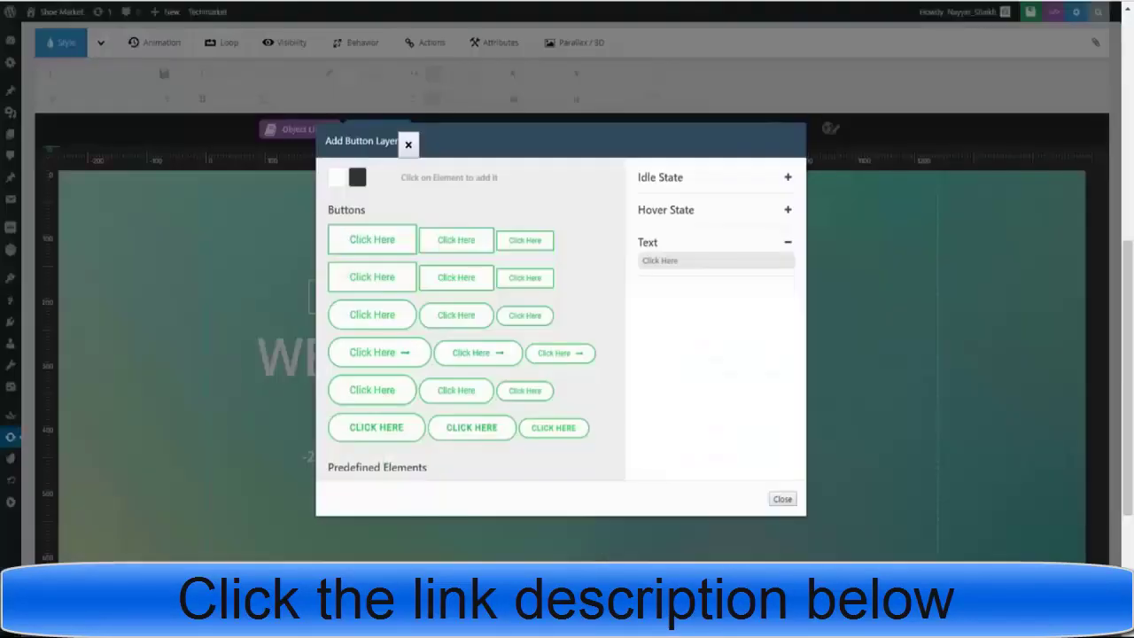
left_click_drag(693, 263, 608, 263)
type("1")
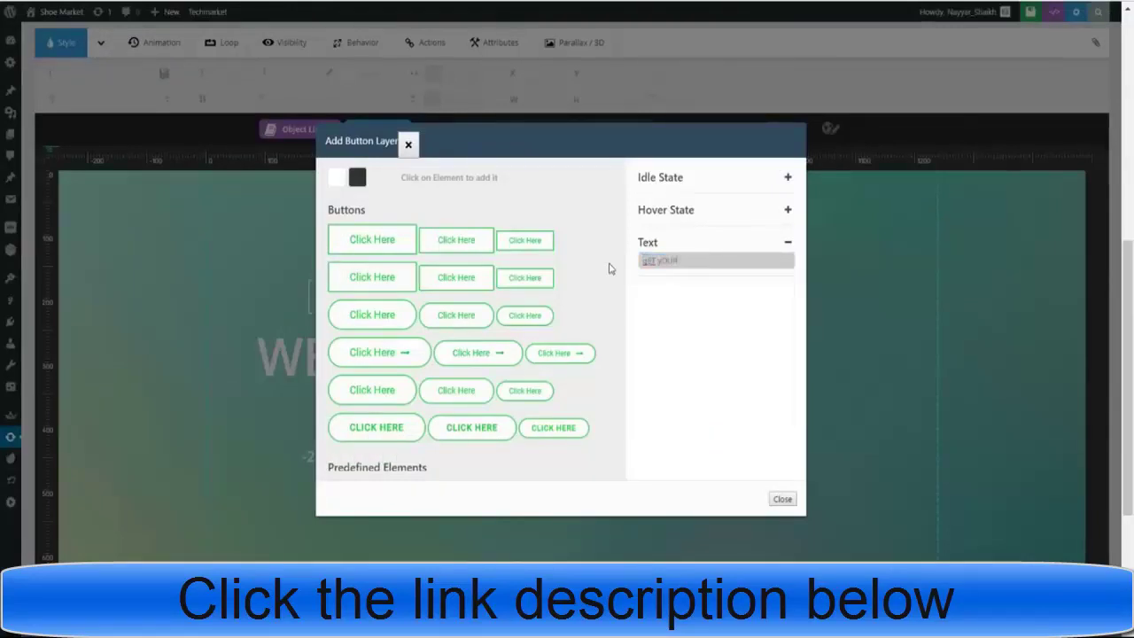
left_click(679, 391)
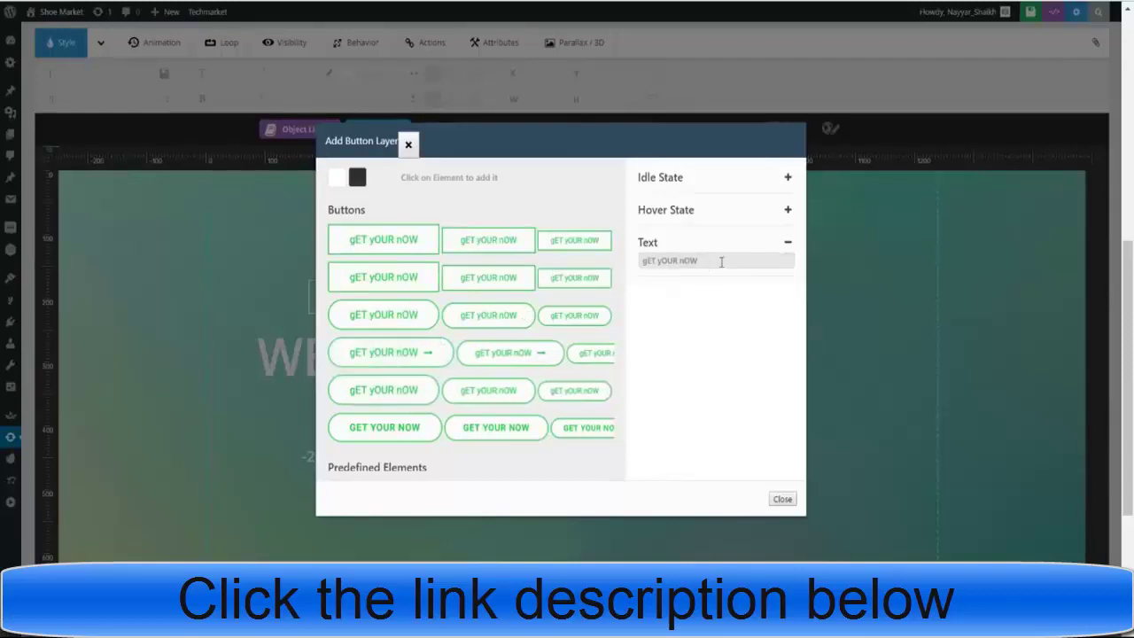
left_click_drag(721, 260, 572, 266)
type("Get Your Now")
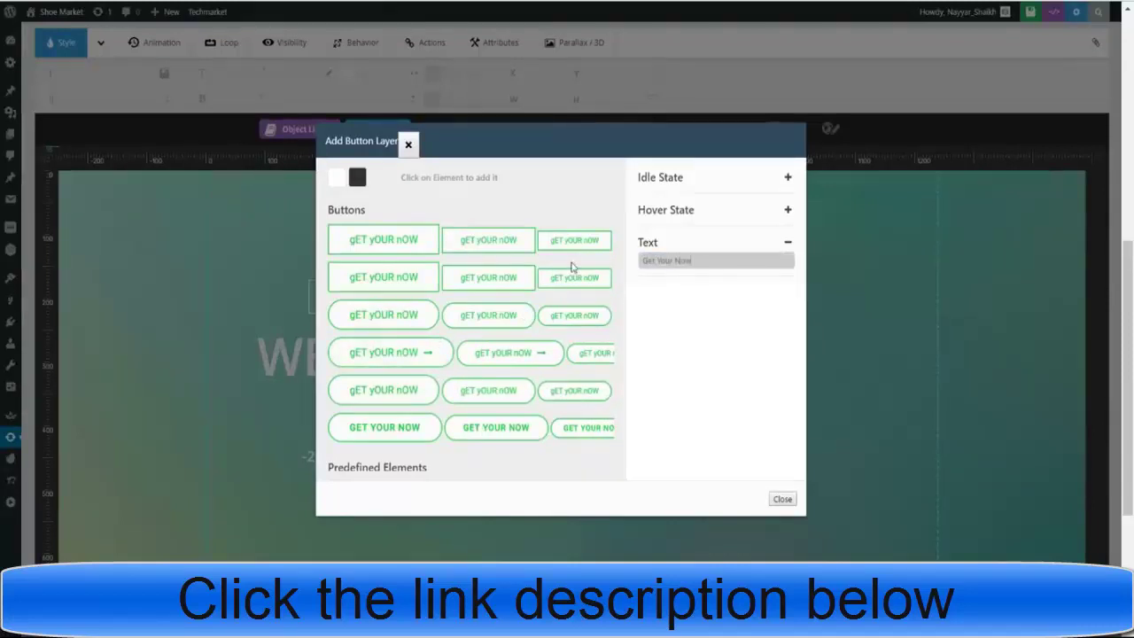
left_click(747, 331)
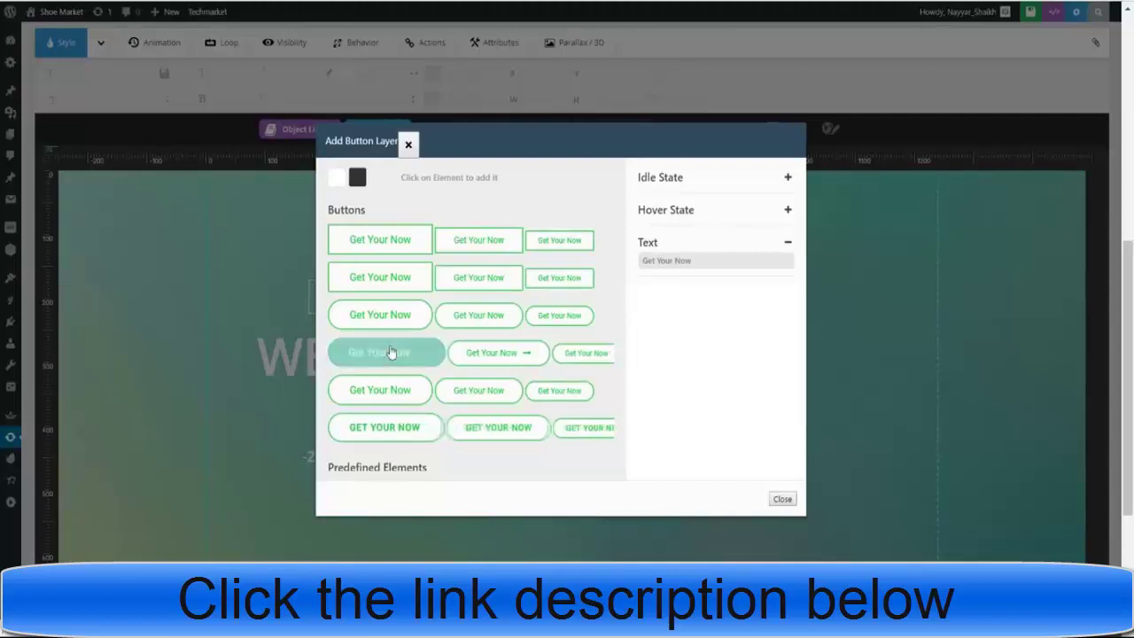
left_click(387, 354)
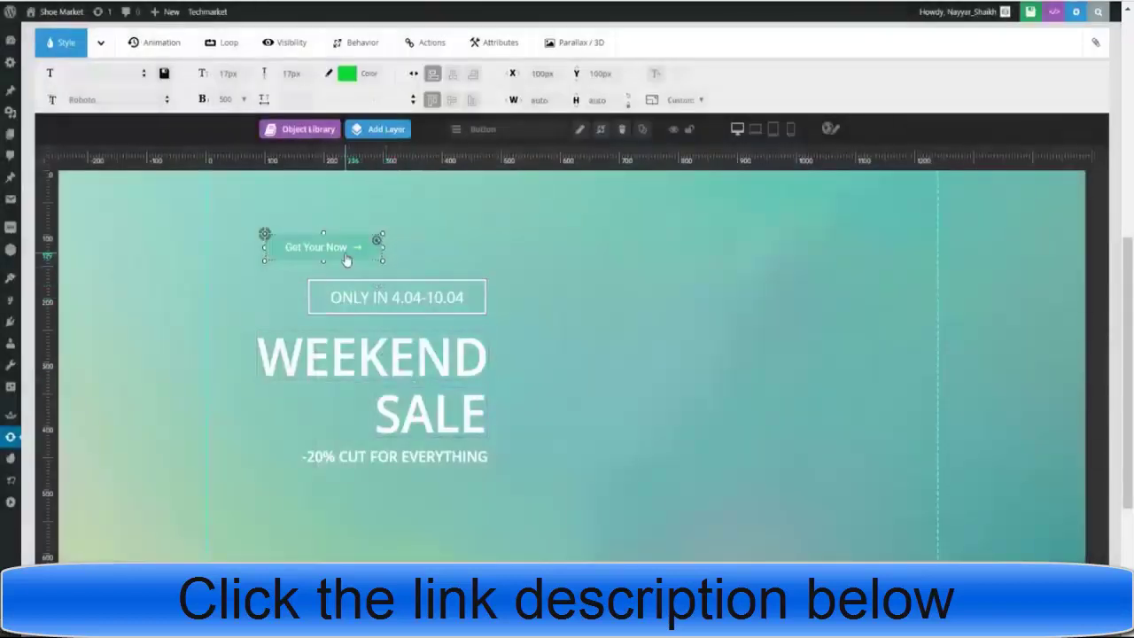
- Drag the button layer beneath the '-20% CUT FOR EVERYTHING' line, to Y 493px
left_click_drag(348, 263, 479, 497)
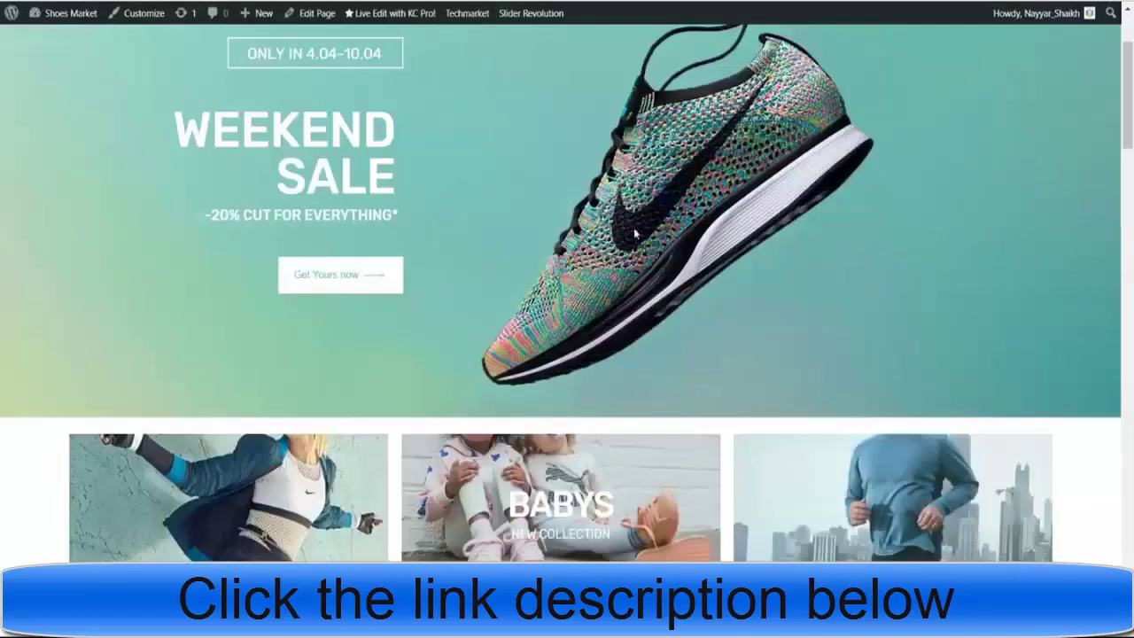
scroll(634, 234, "up", 3)
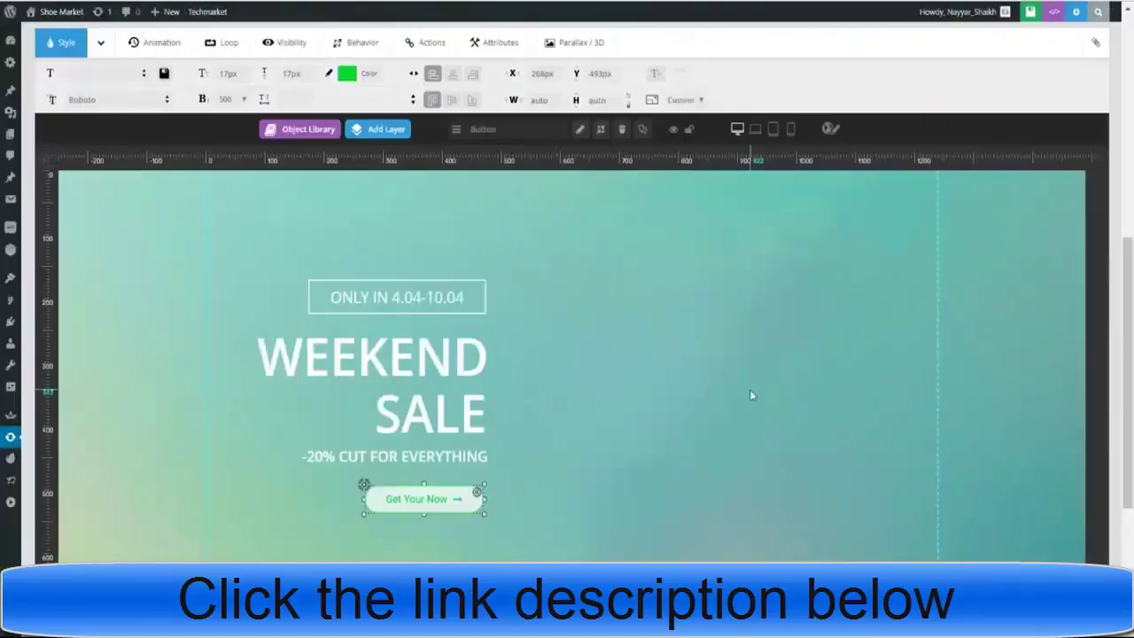
scroll(749, 395, "up", 2)
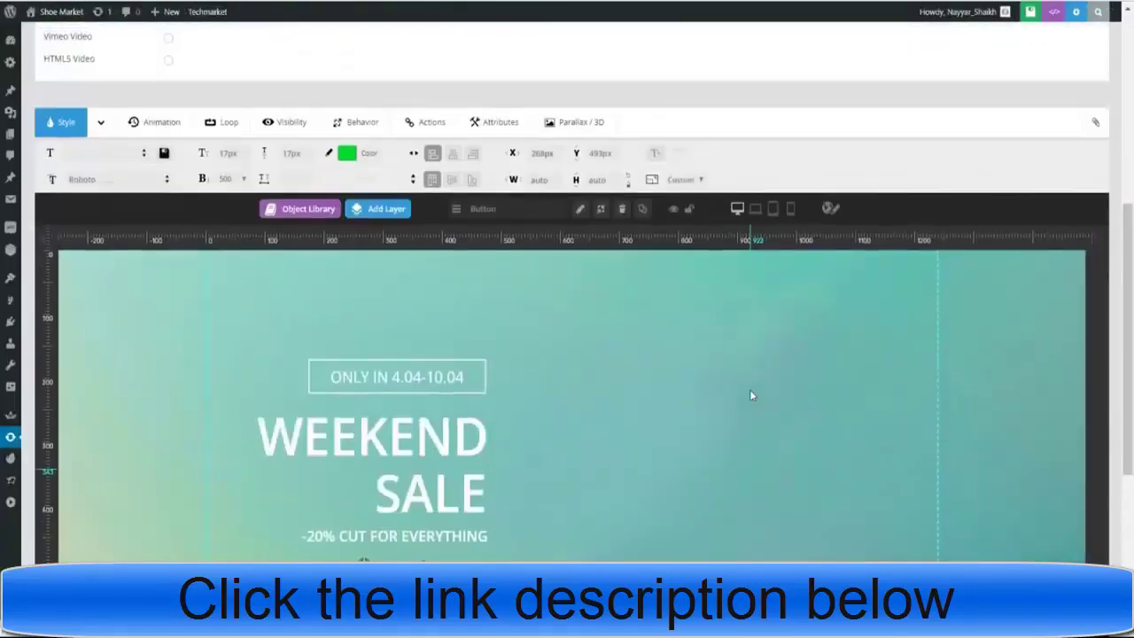
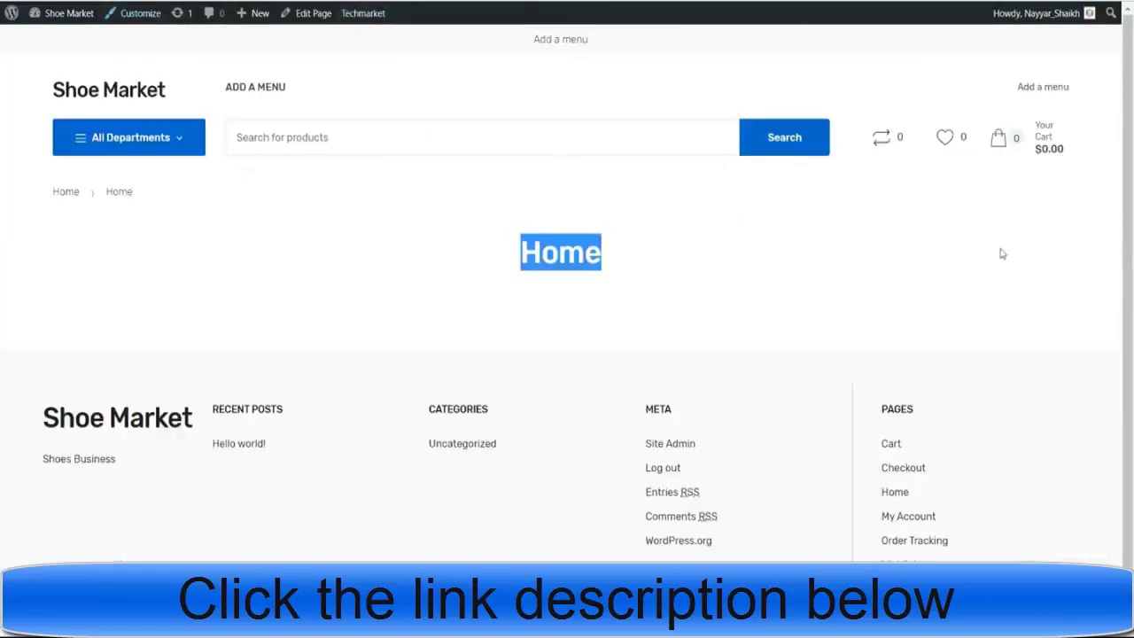
- Reload the live Home page and review the demo shoe shop layout
key("F5")
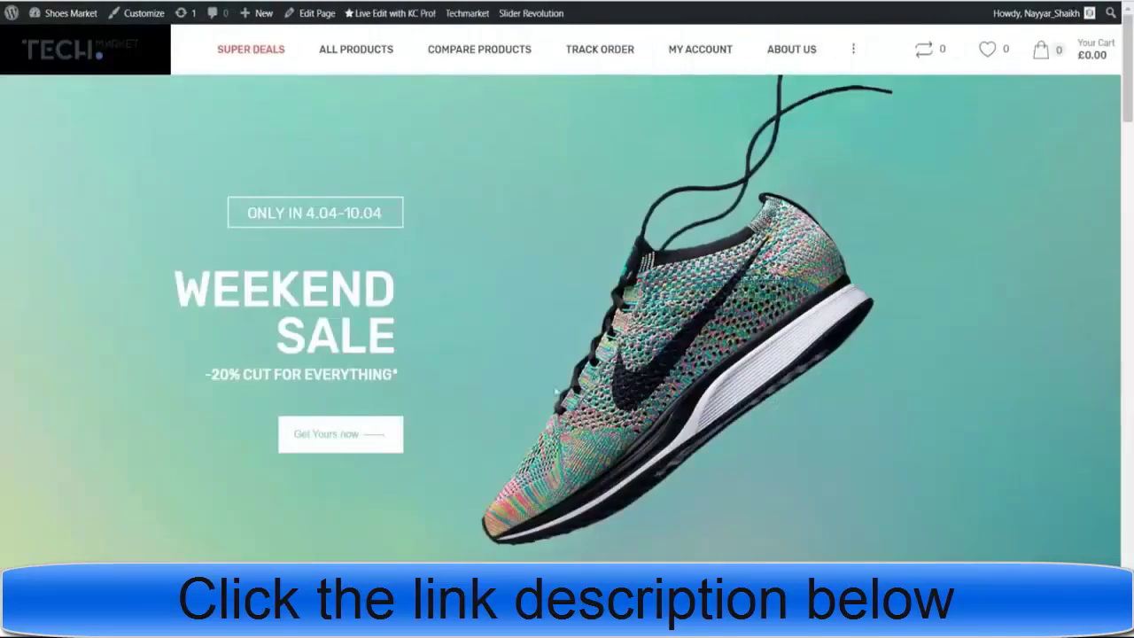
scroll(567, 293, "down", 10)
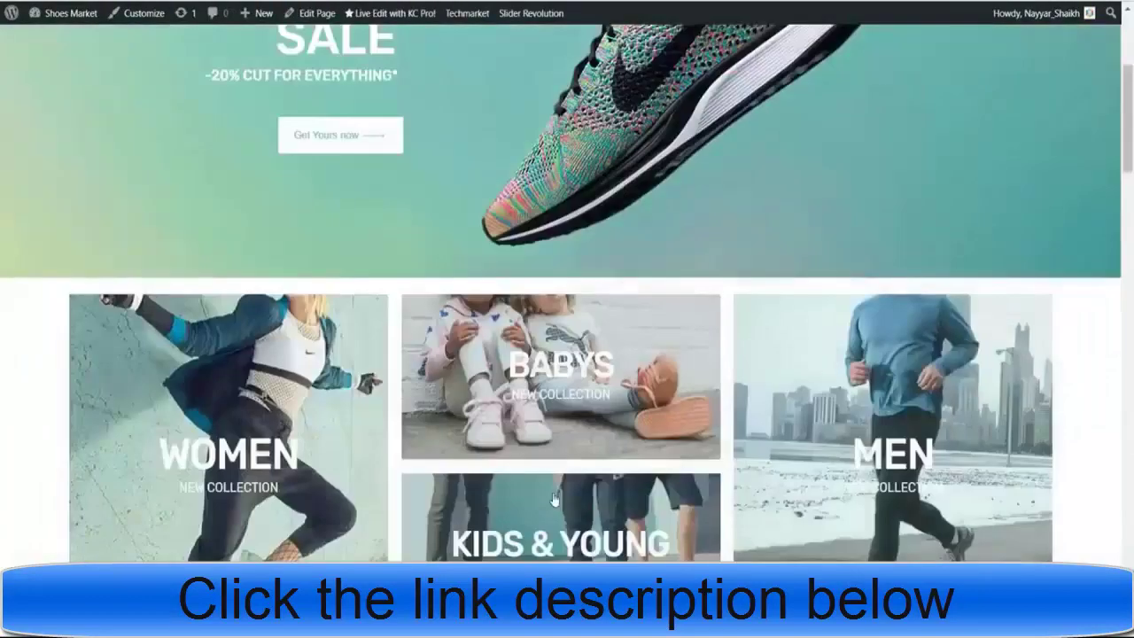
scroll(566, 292, "up", 5)
scroll(594, 545, "up", 5)
scroll(594, 544, "down", 8)
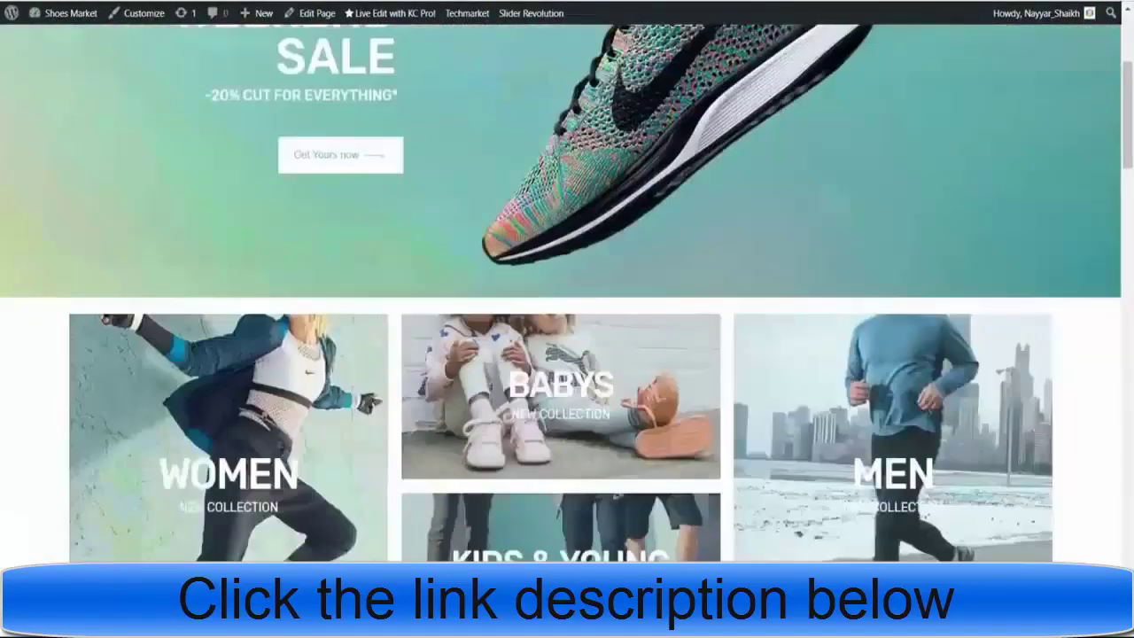
scroll(594, 544, "up", 2)
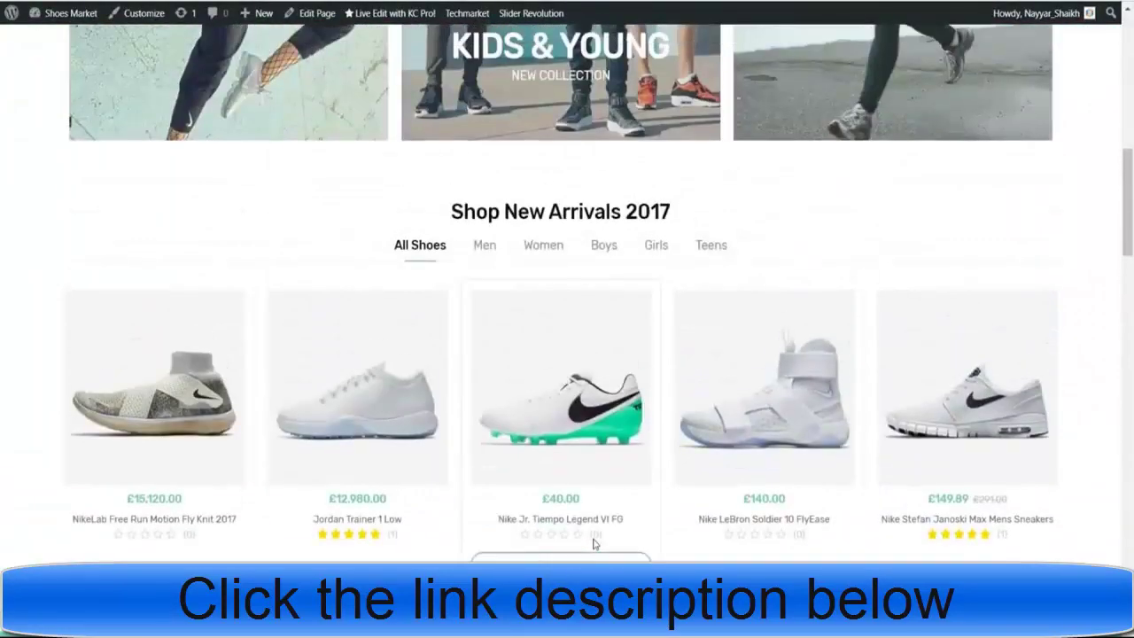
scroll(595, 542, "down", 6)
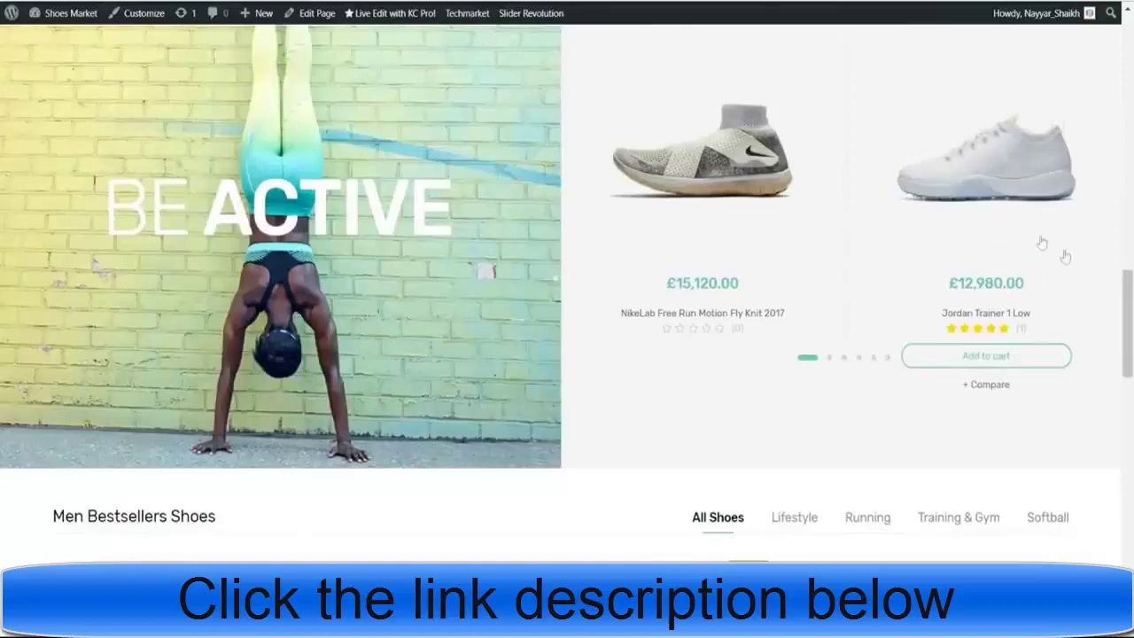
scroll(485, 178, "down", 2)
scroll(486, 178, "down", 5)
scroll(427, 392, "up", 5)
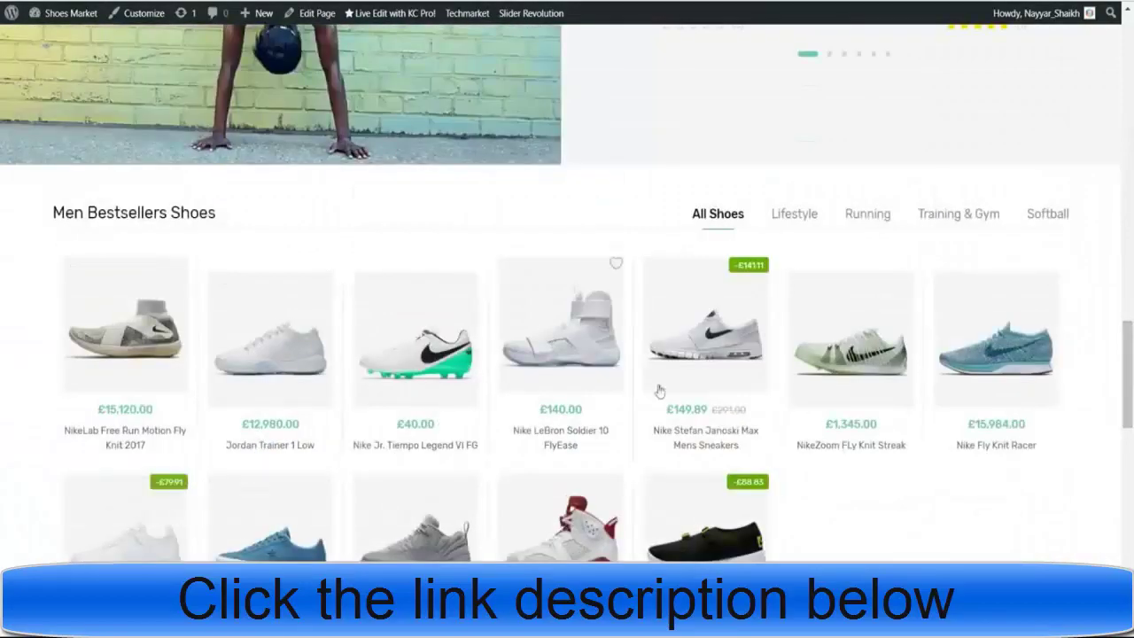
scroll(913, 503, "down", 1)
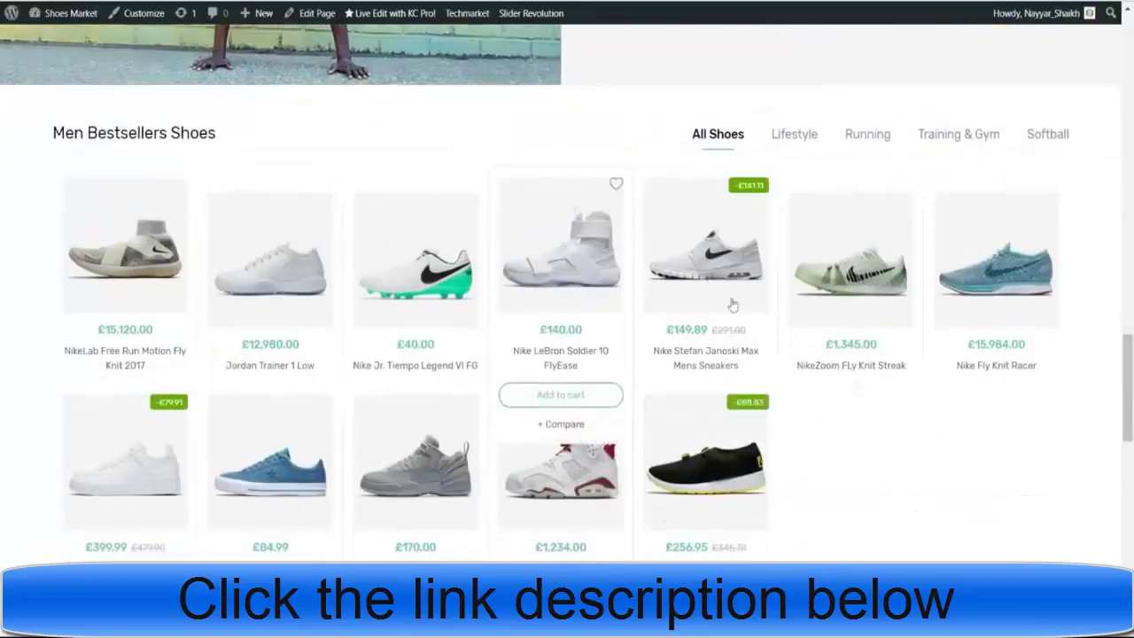
scroll(868, 413, "up", 8)
scroll(869, 417, "up", 3)
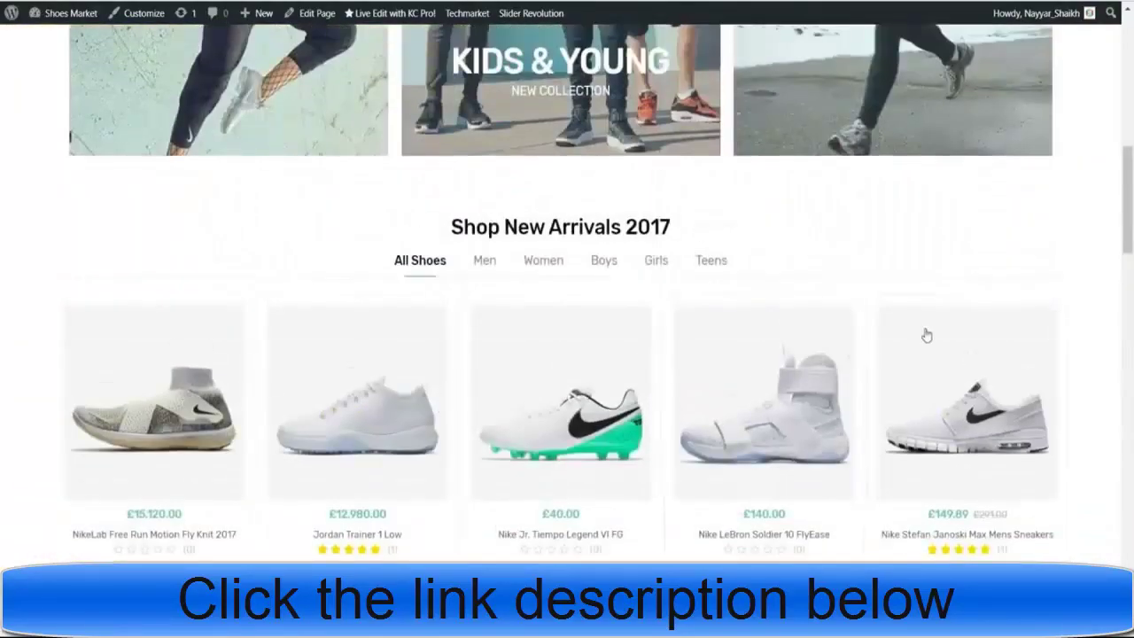
scroll(927, 332, "up", 4)
scroll(960, 334, "down", 3)
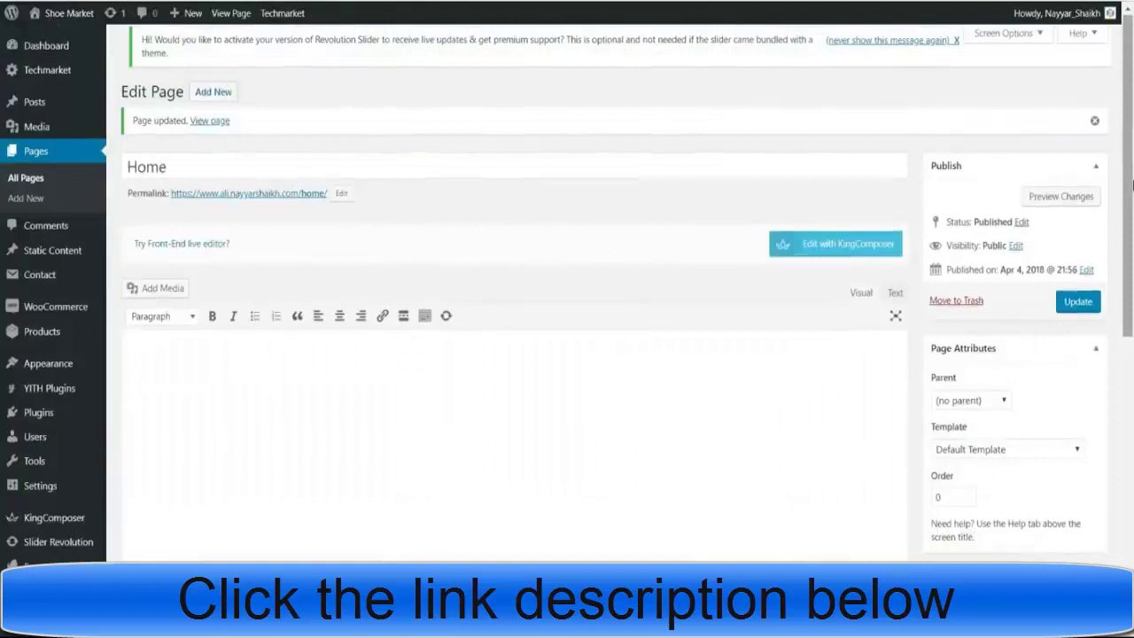
- Go to All Products and start the WooCommerce CSV product importer
scroll(140, 304, "down", 2)
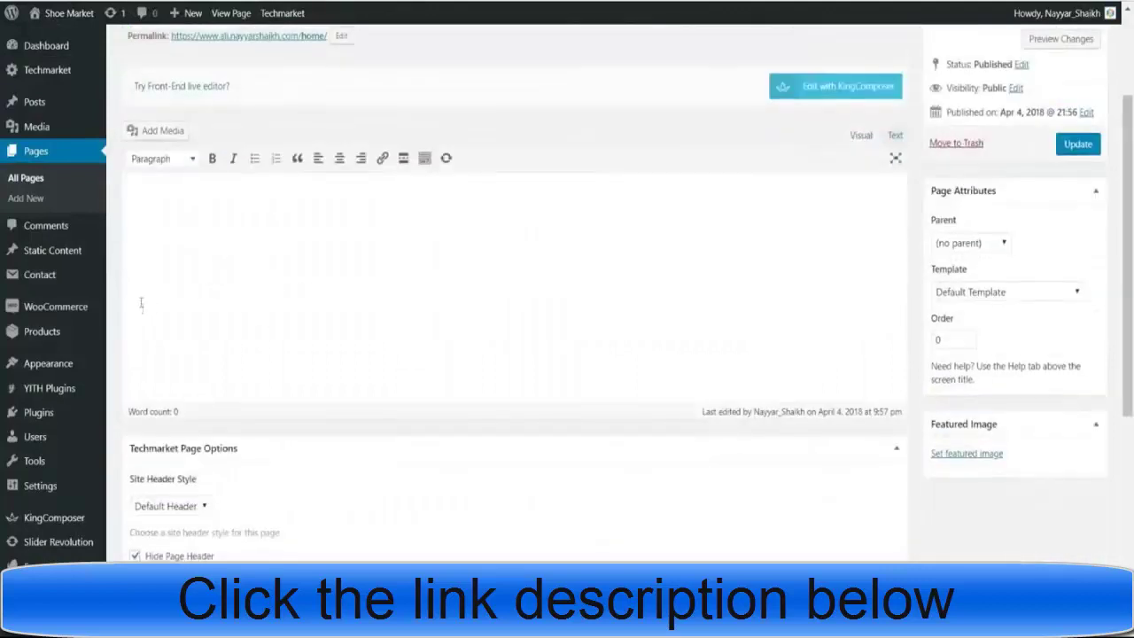
mouse_move(69, 472)
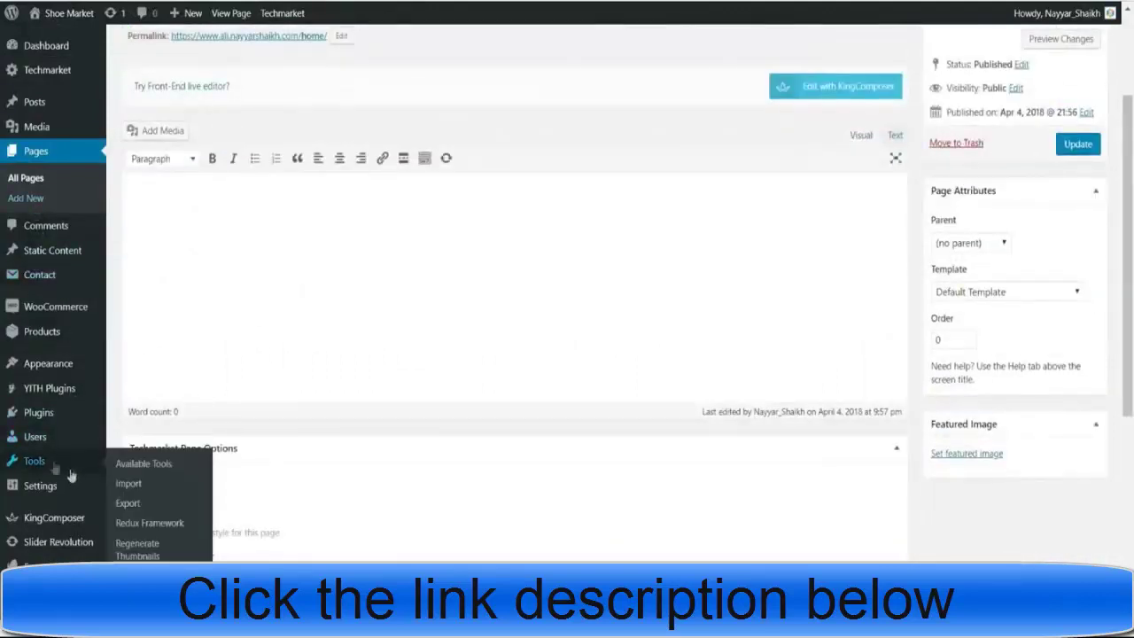
mouse_move(45, 341)
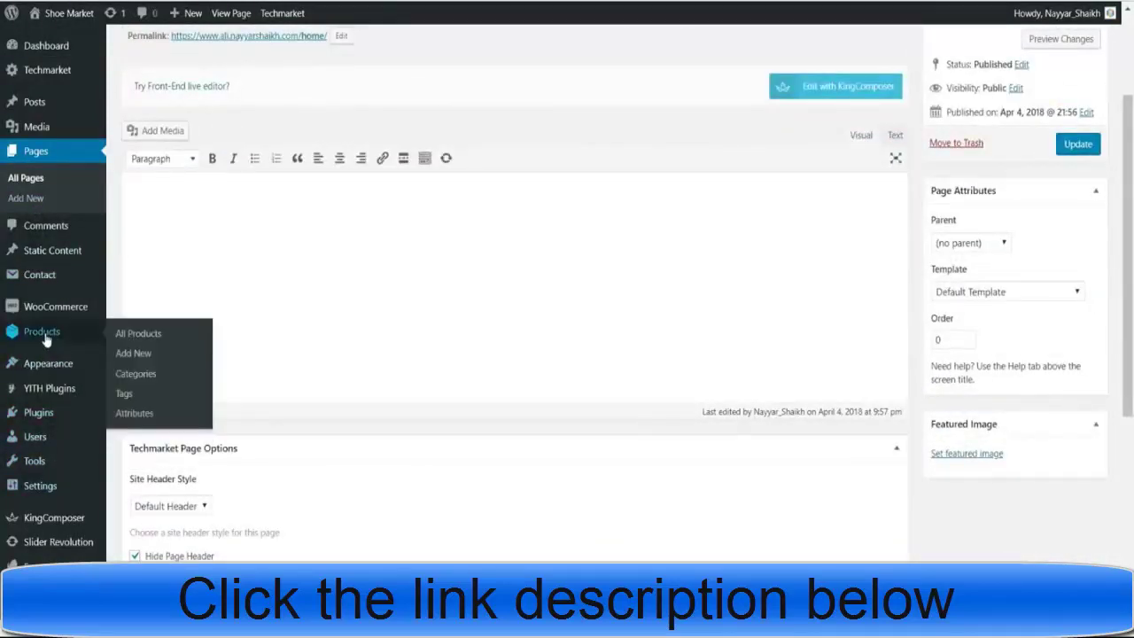
left_click(71, 329)
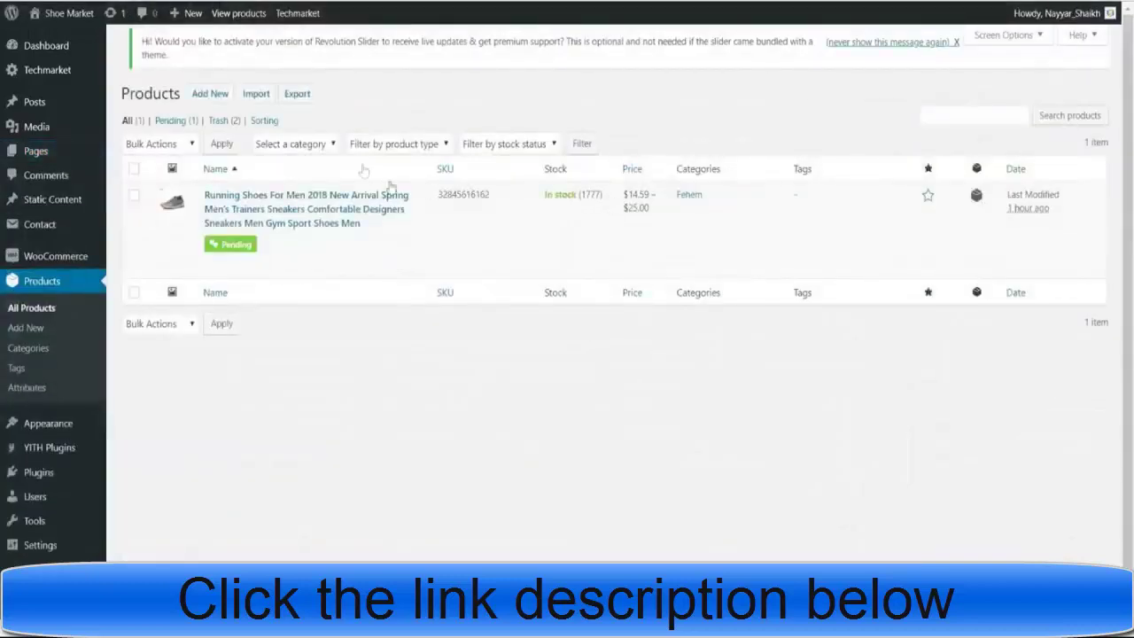
left_click(269, 101)
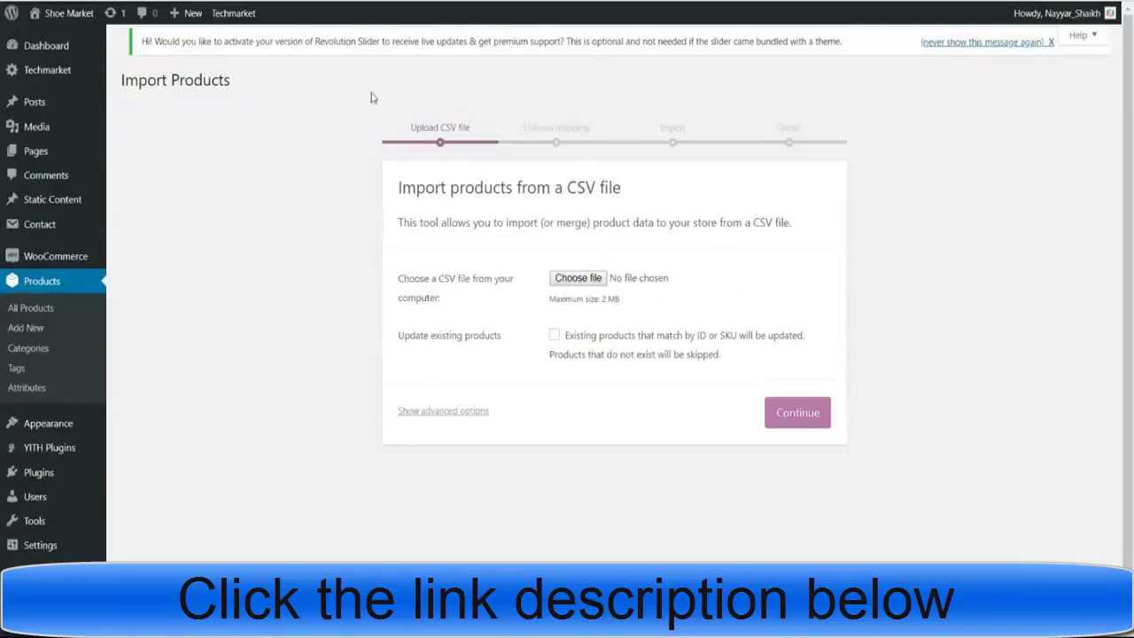
- Upload the wc-product-export CSV from Downloads and run the product importer
left_click(559, 284)
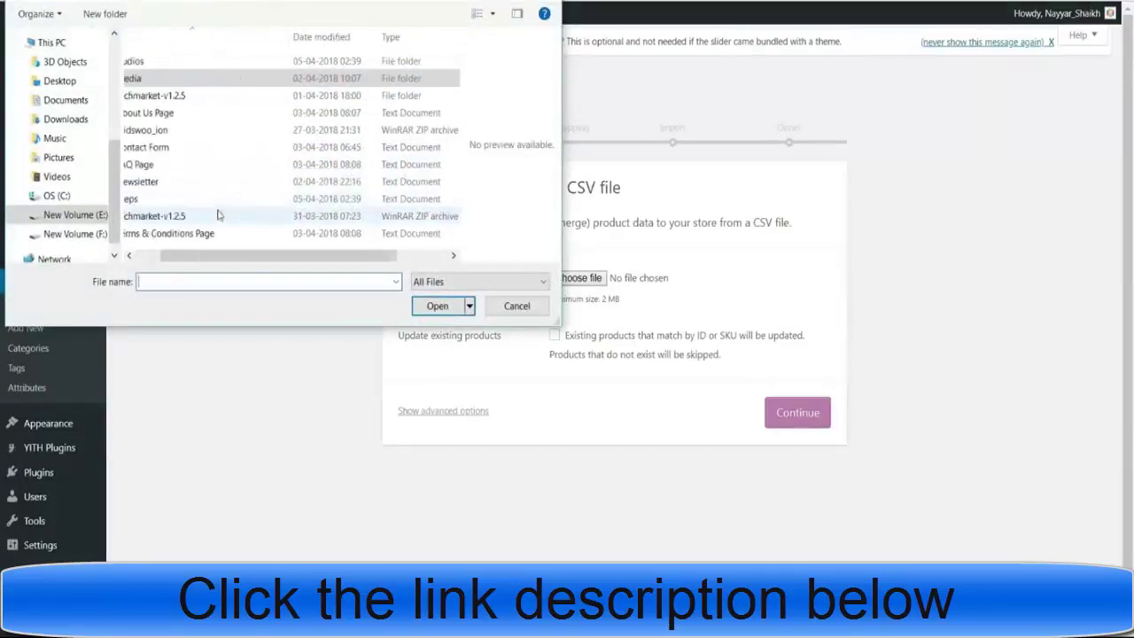
left_click(66, 118)
left_click(230, 215)
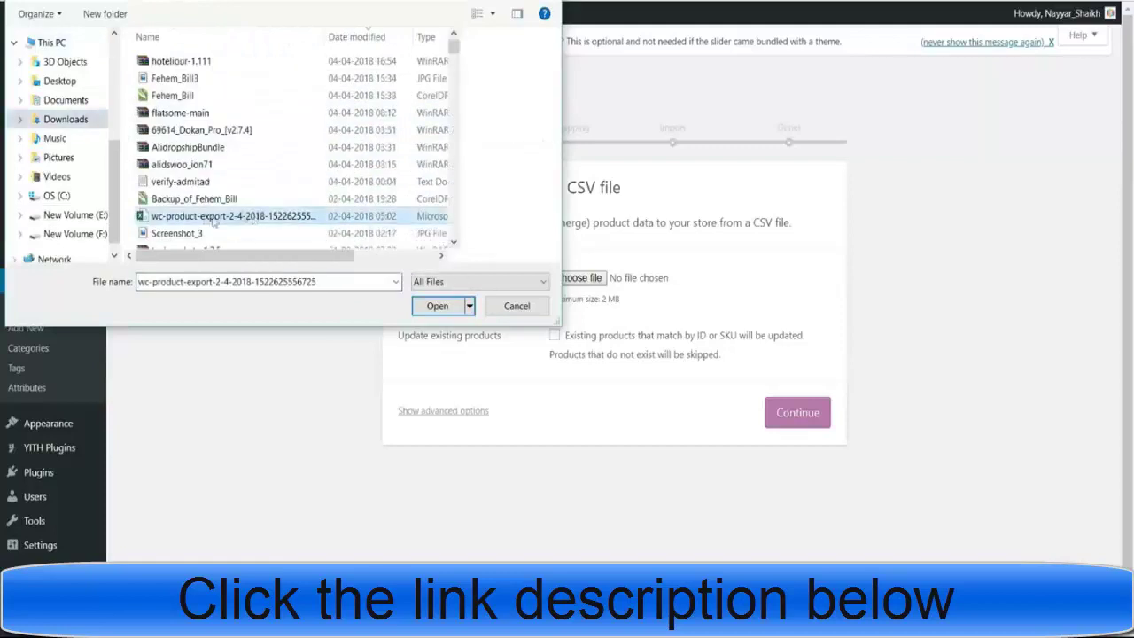
left_click(437, 305)
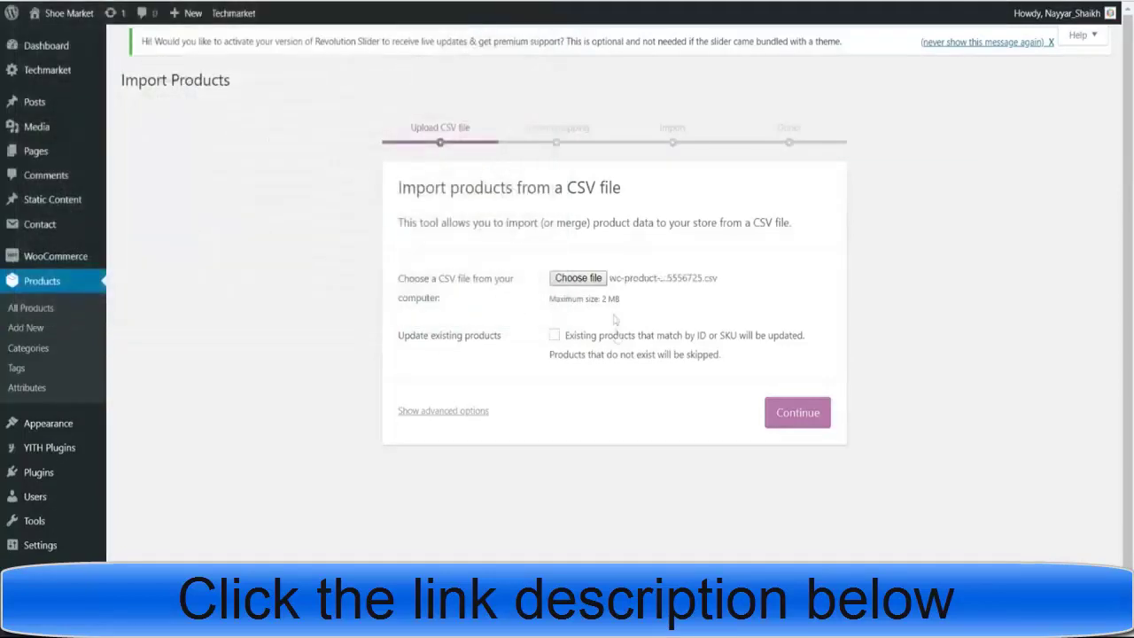
left_click(784, 421)
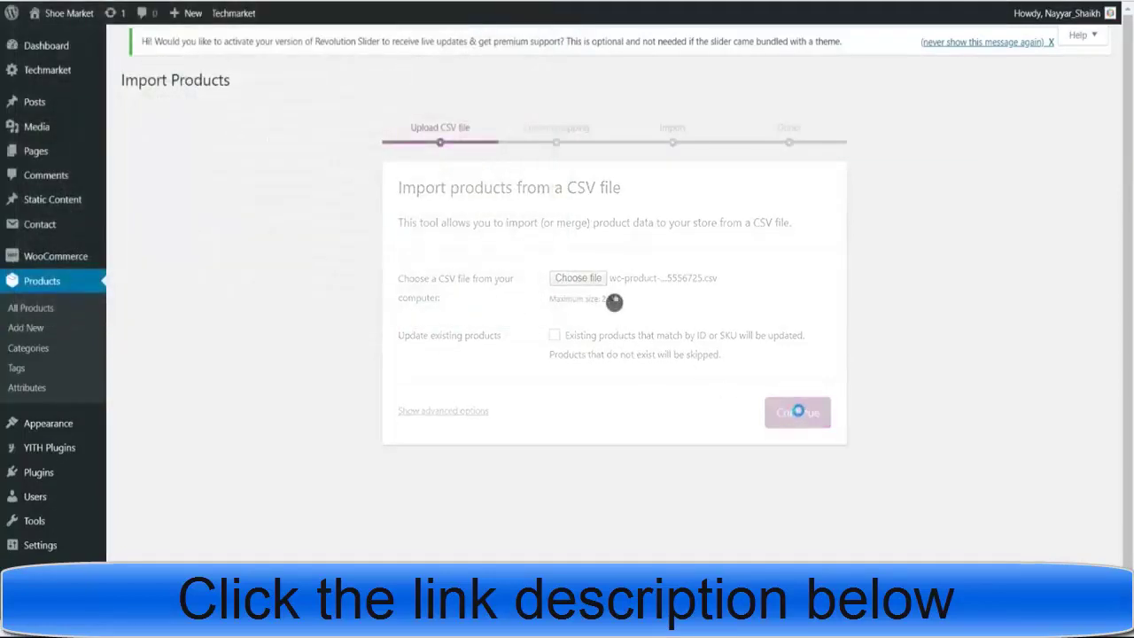
scroll(913, 391, "down", 20)
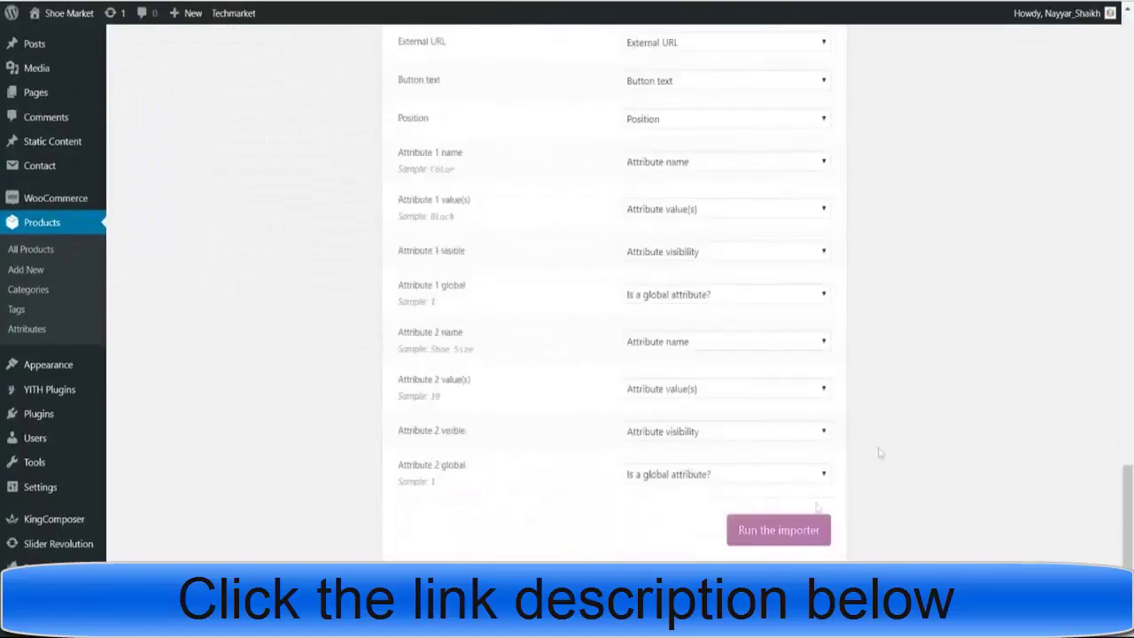
left_click(769, 544)
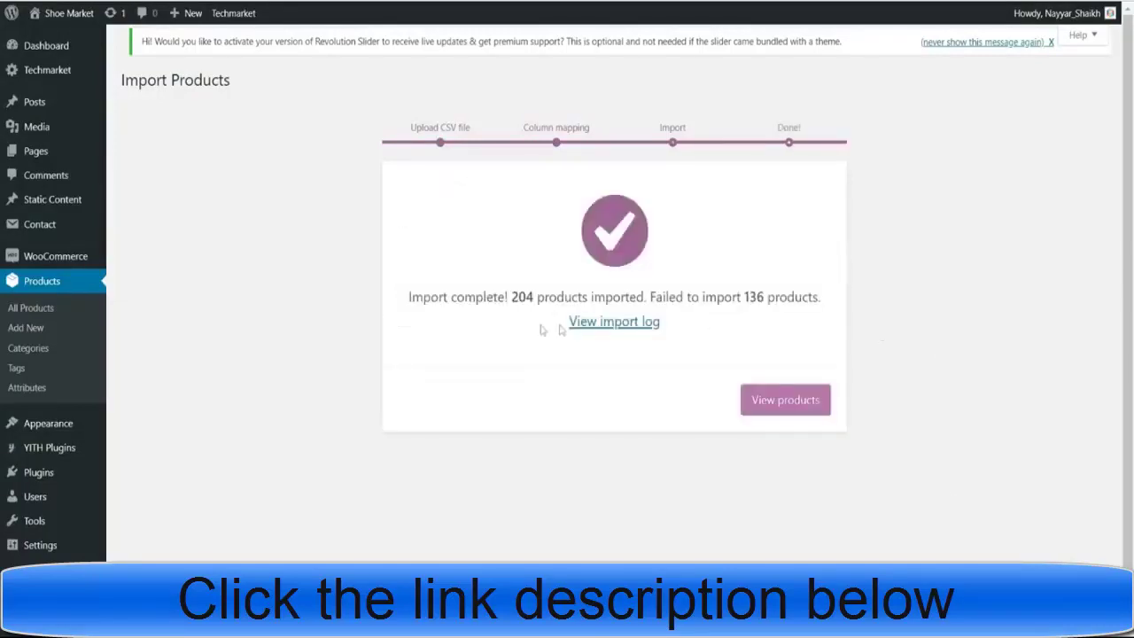
- Highlight the import results: 204 products imported, 136 failed
left_click_drag(510, 298, 806, 299)
left_click(823, 319)
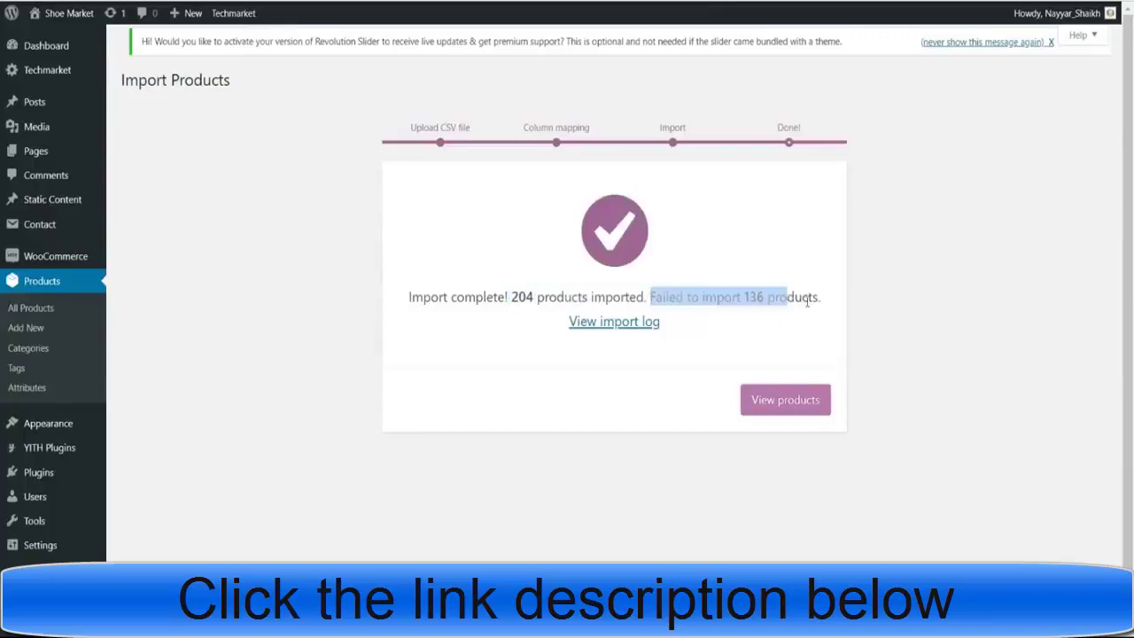
left_click(809, 301)
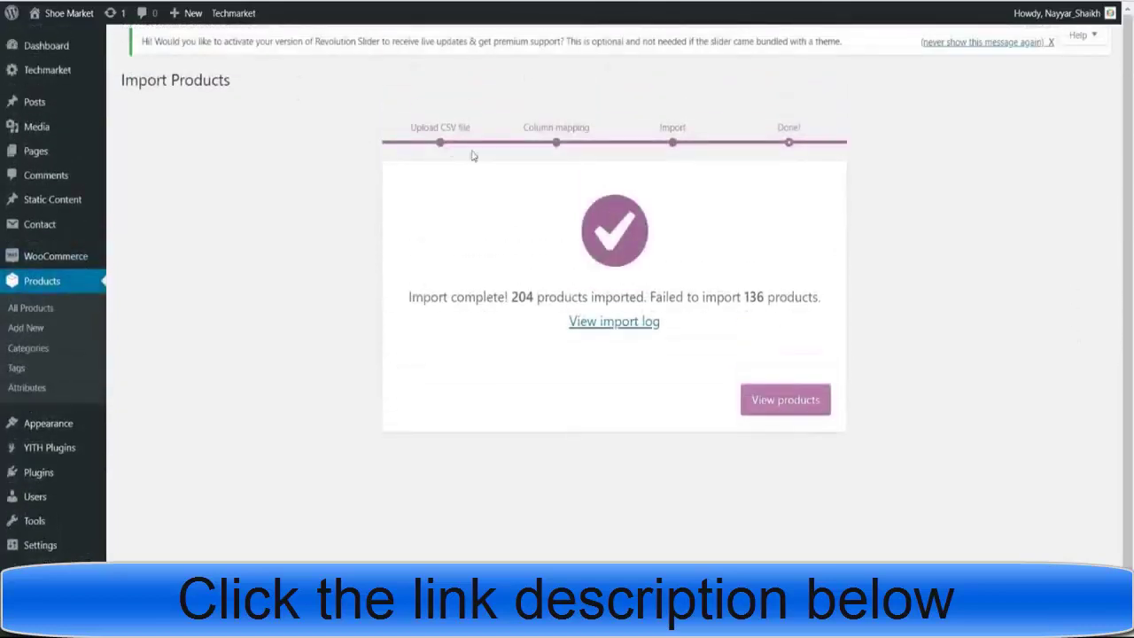
- Open the Home page from All Pages in the KingComposer builder
left_click(35, 155)
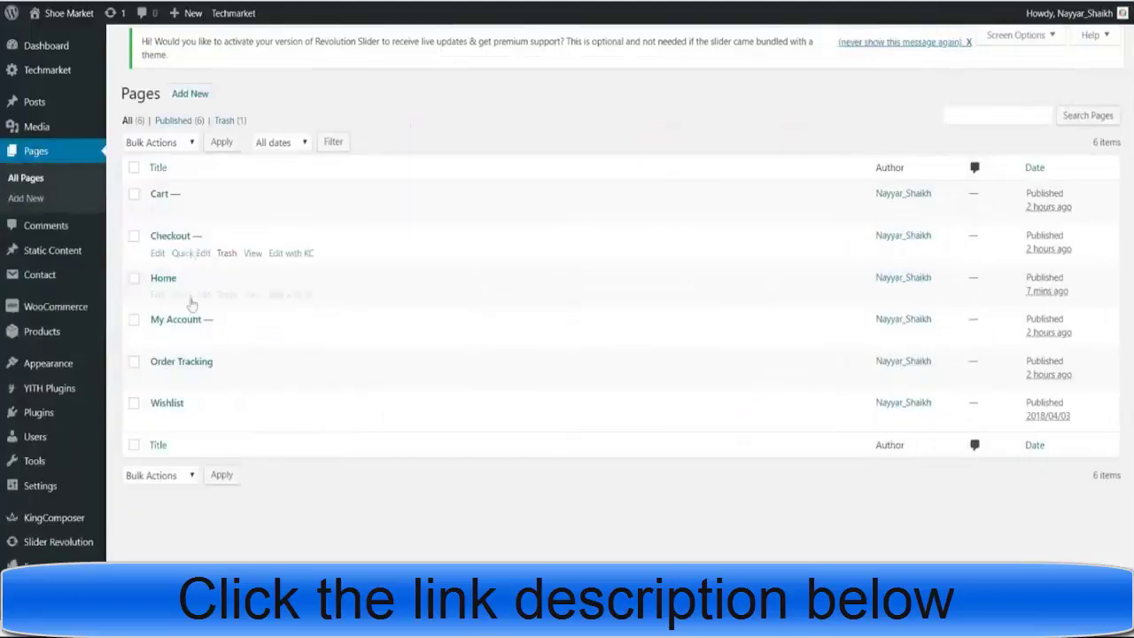
mouse_move(159, 301)
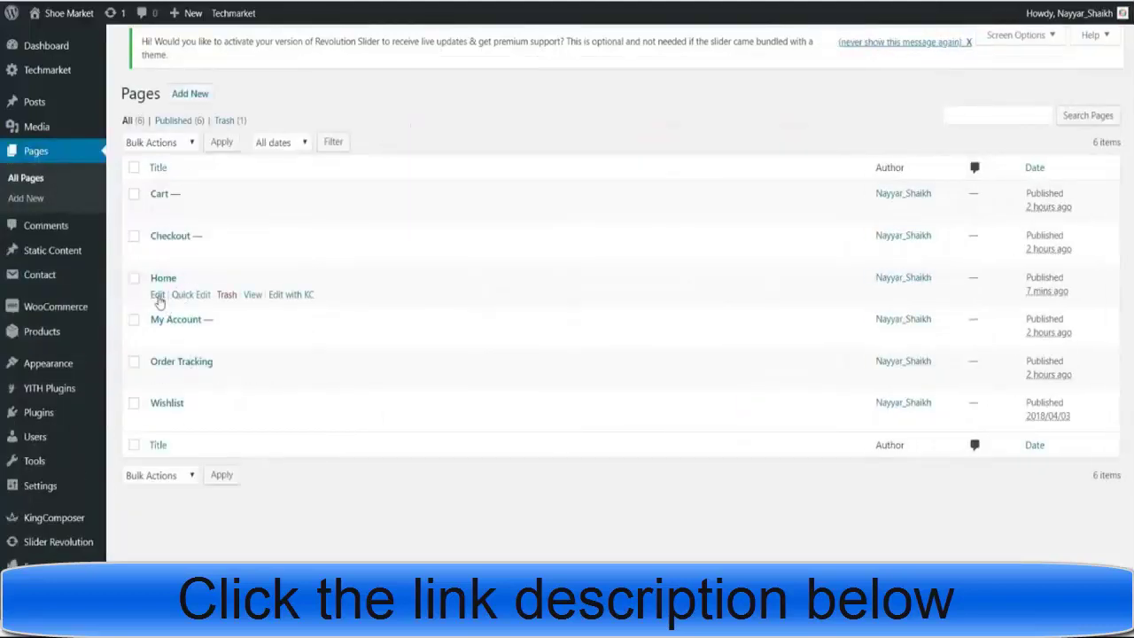
left_click(158, 295)
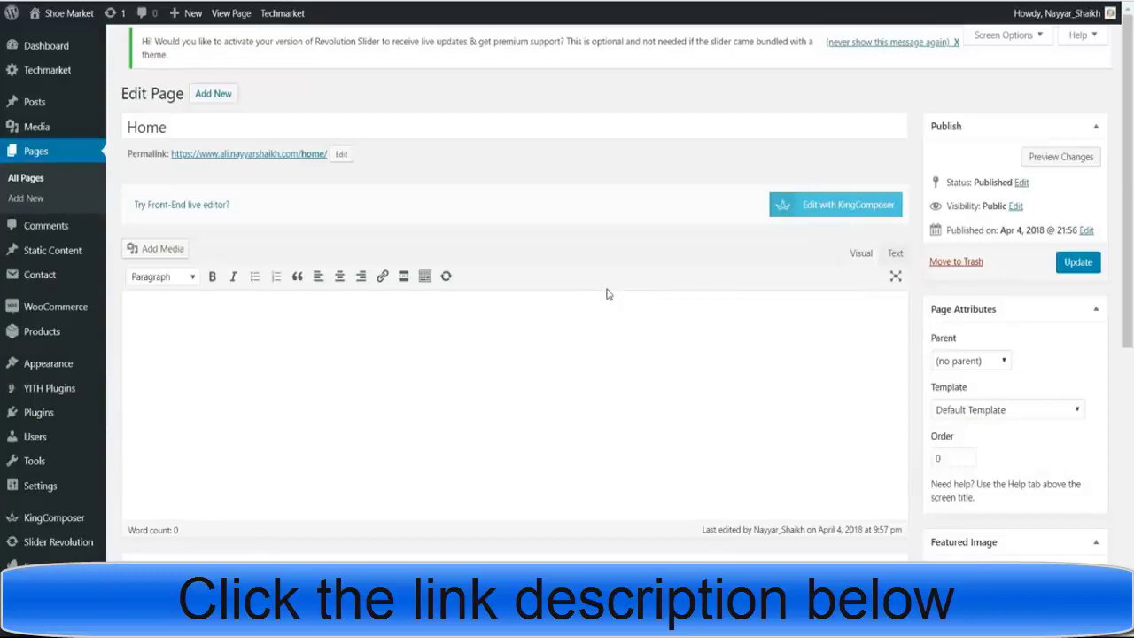
scroll(531, 460, "down", 3)
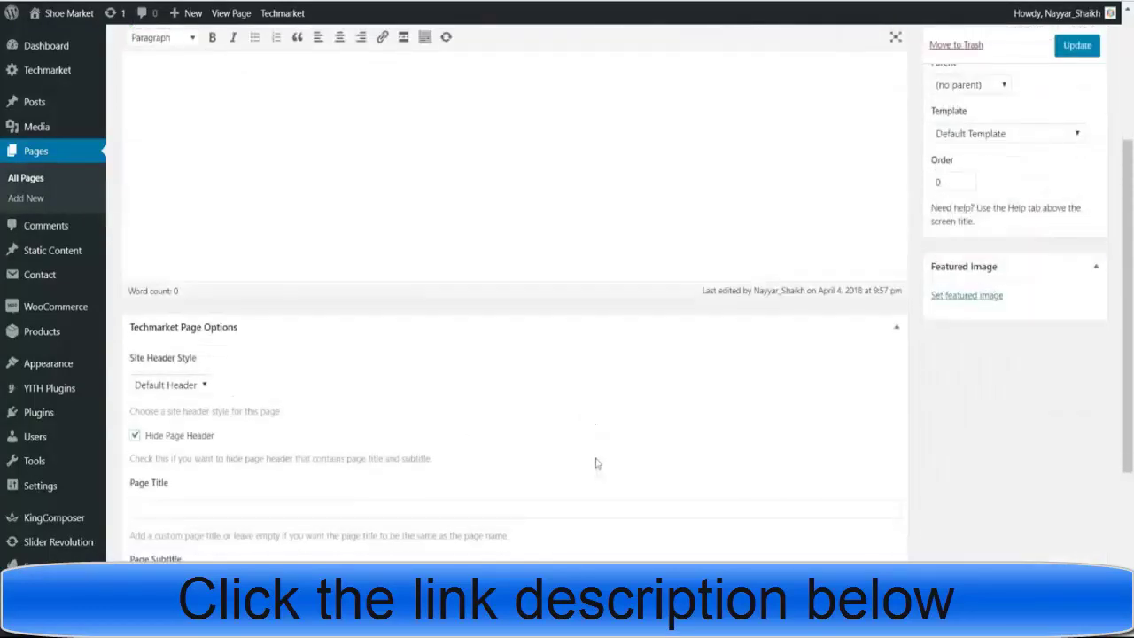
scroll(597, 464, "up", 3)
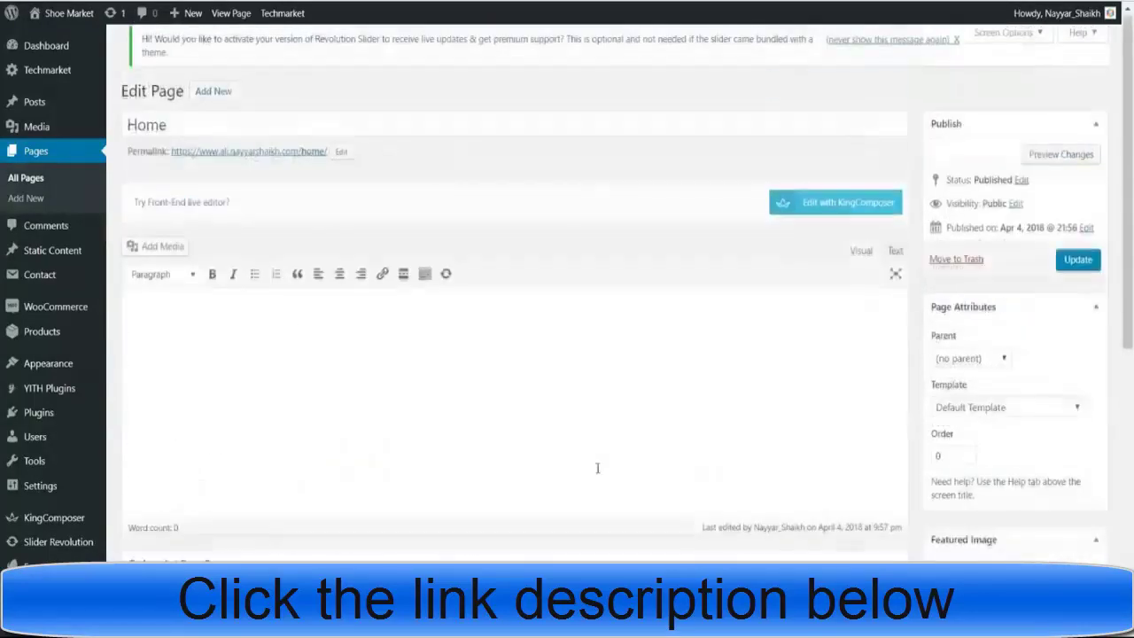
left_click(844, 212)
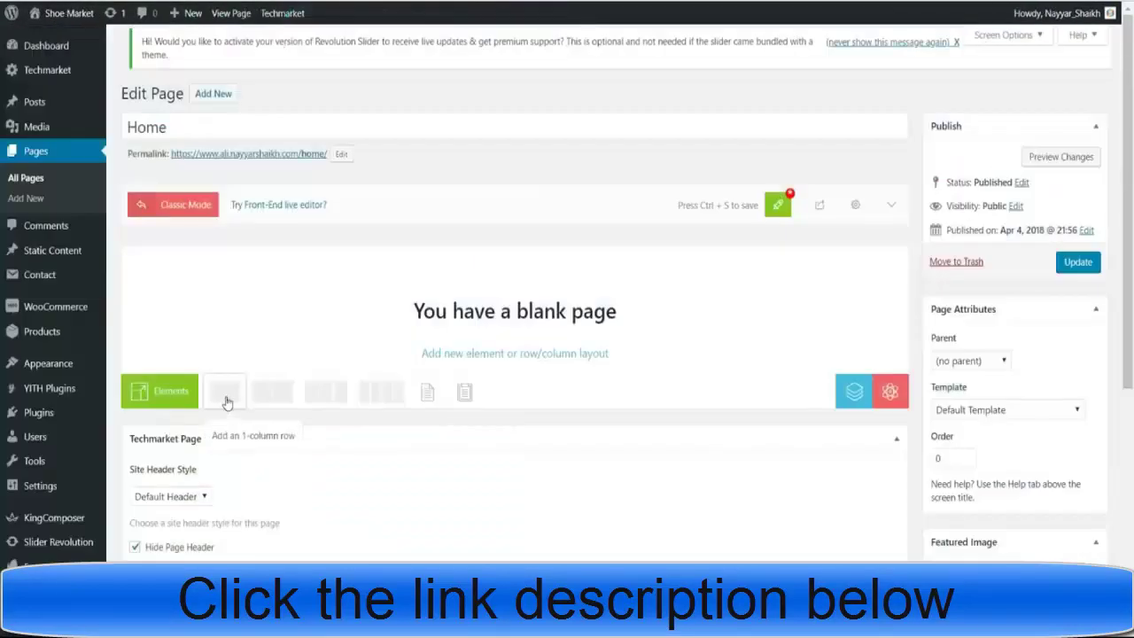
- Add a one-column row with a Revolution Slider element set to Home Slider
left_click(226, 395)
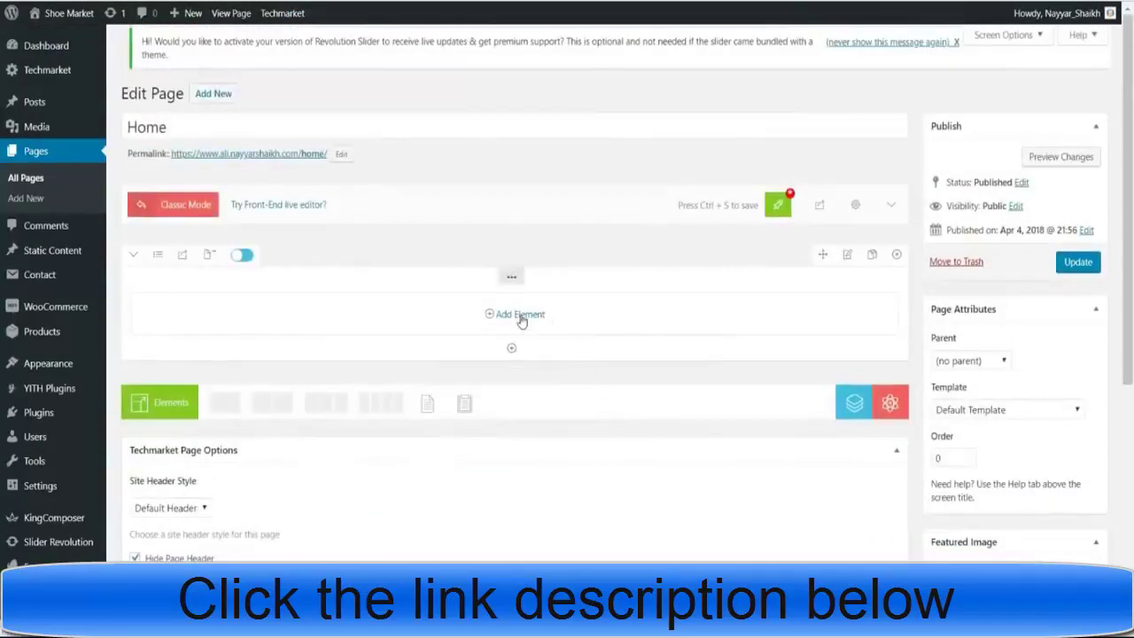
left_click(522, 317)
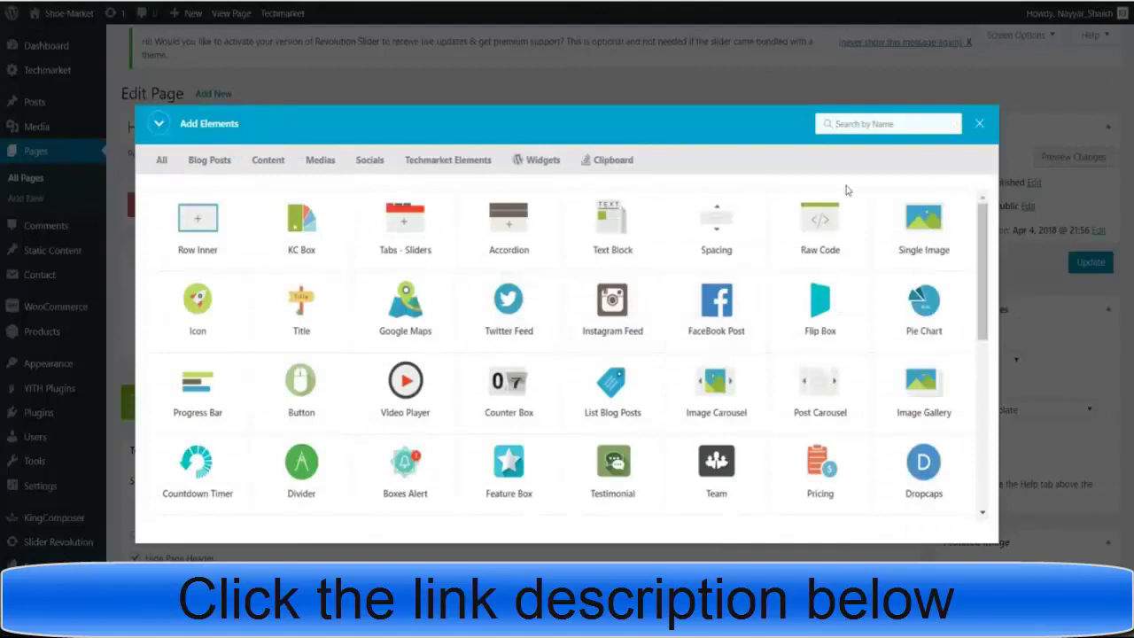
type("slider")
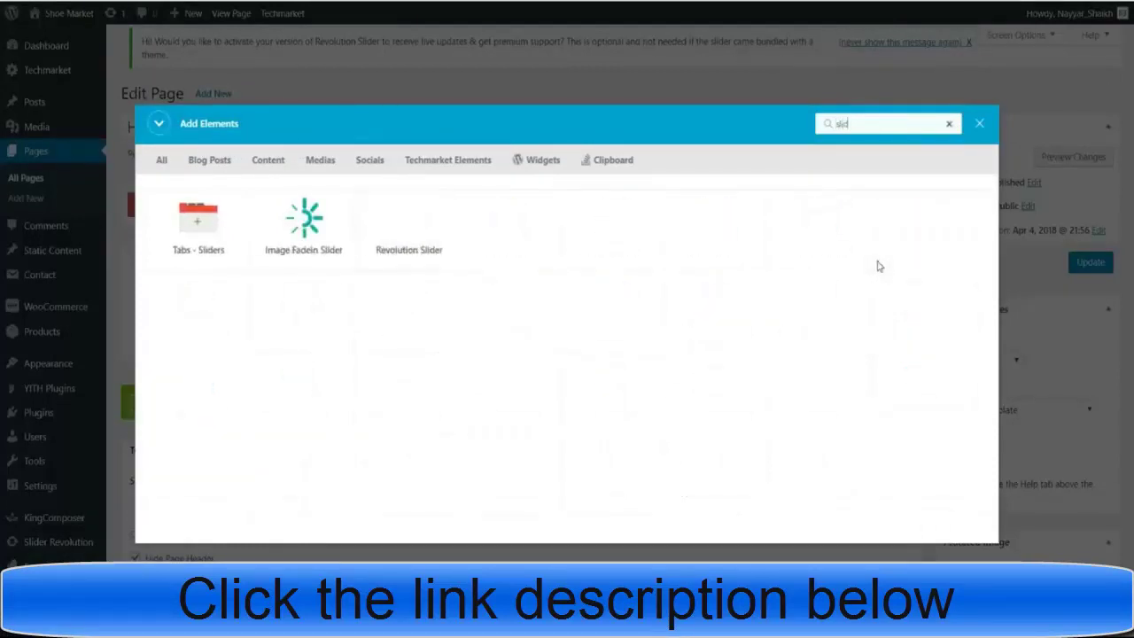
left_click(430, 246)
left_click(585, 173)
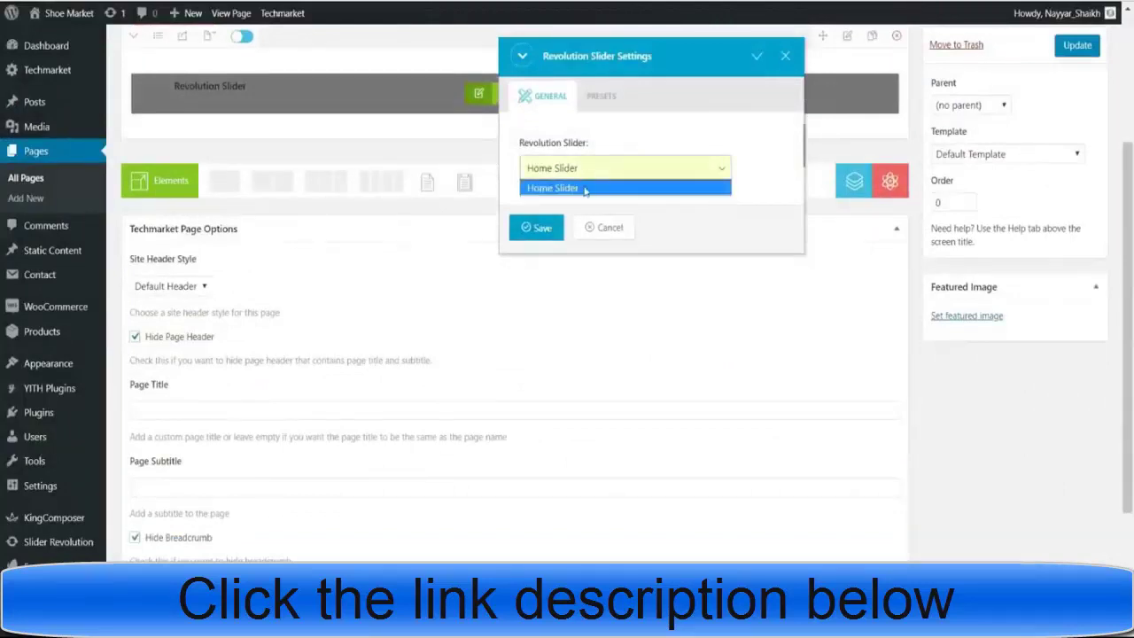
left_click(580, 189)
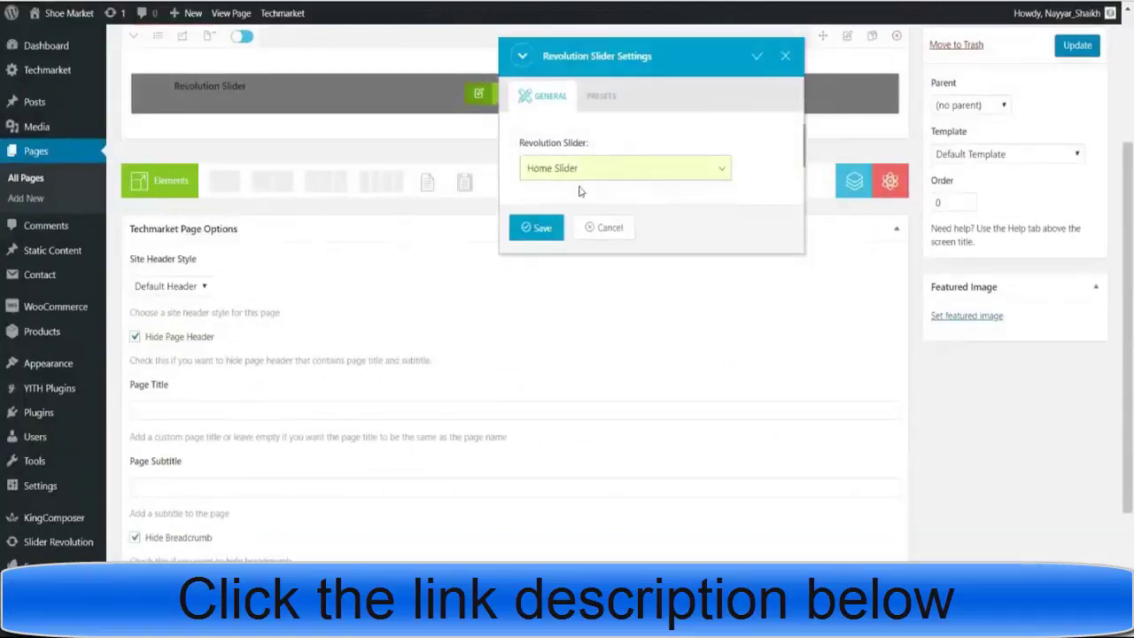
left_click(554, 229)
- Update the Home page and reload the live page to see the slider
scroll(567, 301, "up", 3)
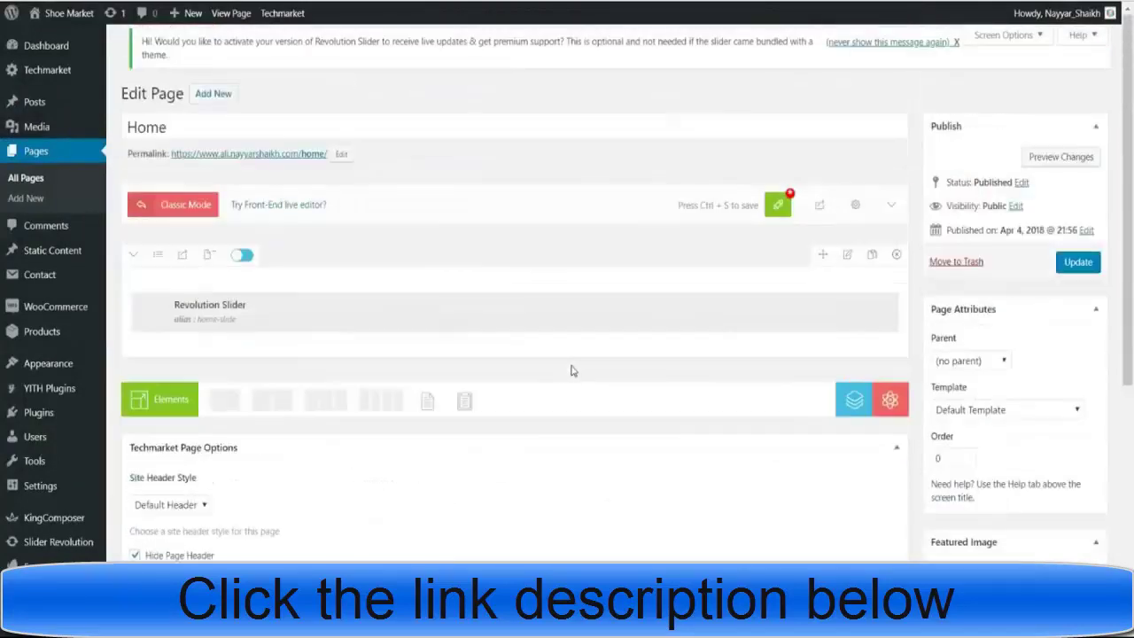
left_click(1081, 263)
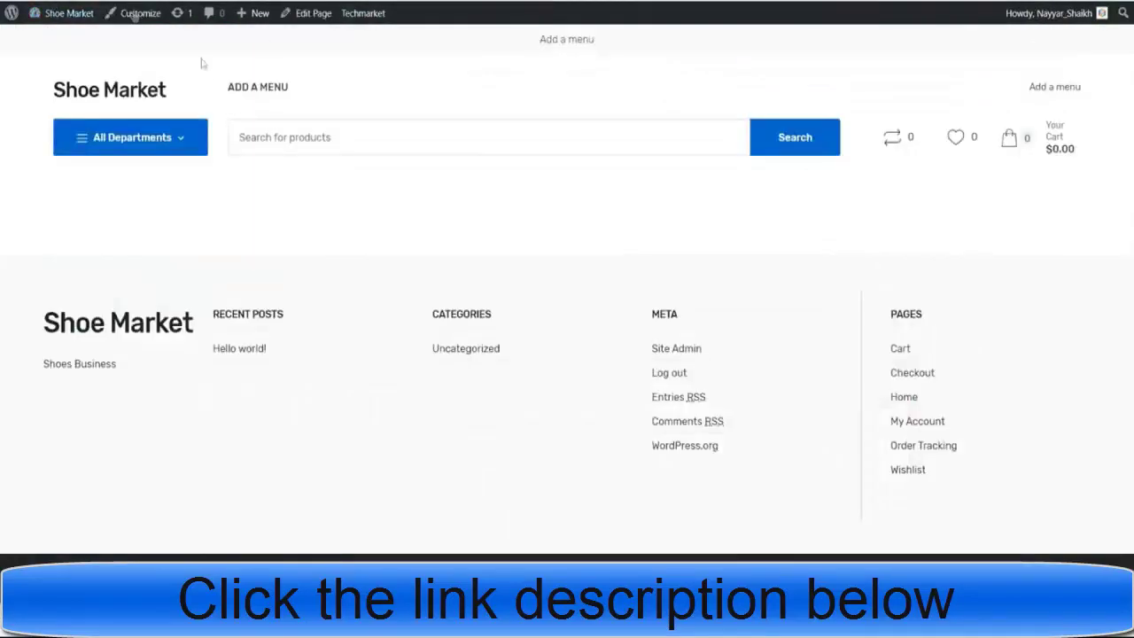
key("F5")
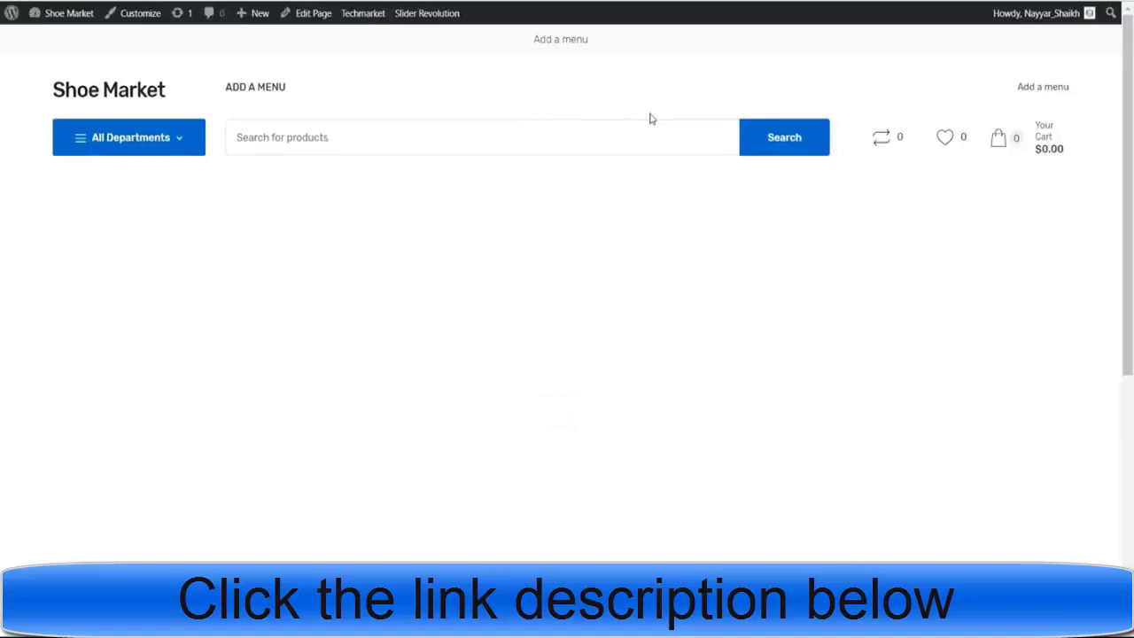
scroll(683, 172, "down", 1)
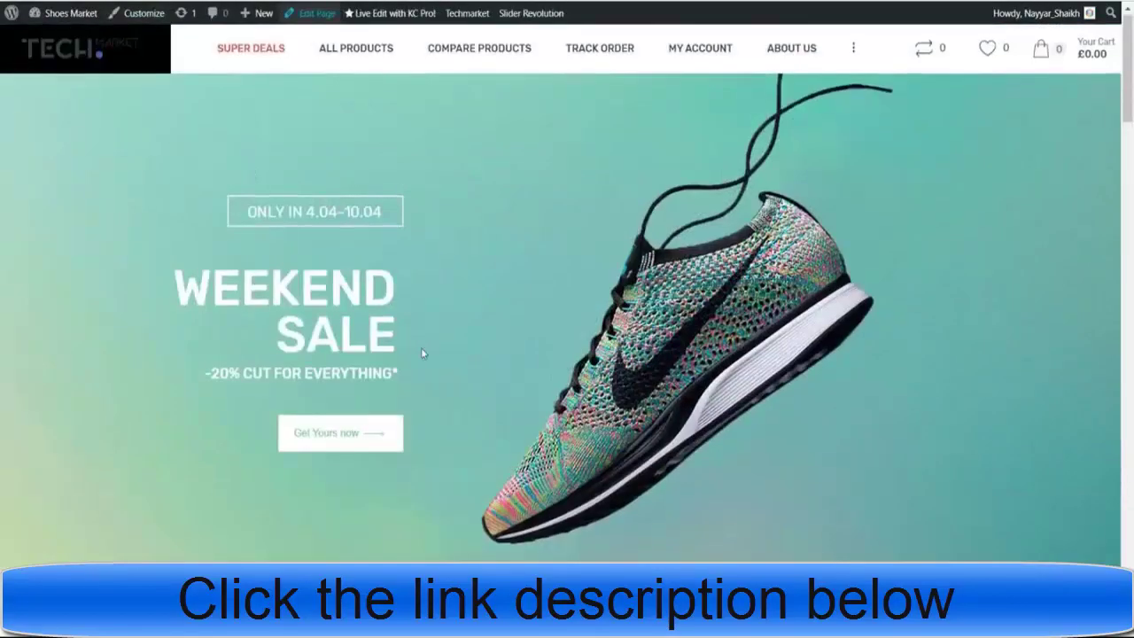
- Scroll through the live page showing the Weekend Sale shoe slider
scroll(420, 347, "down", 5)
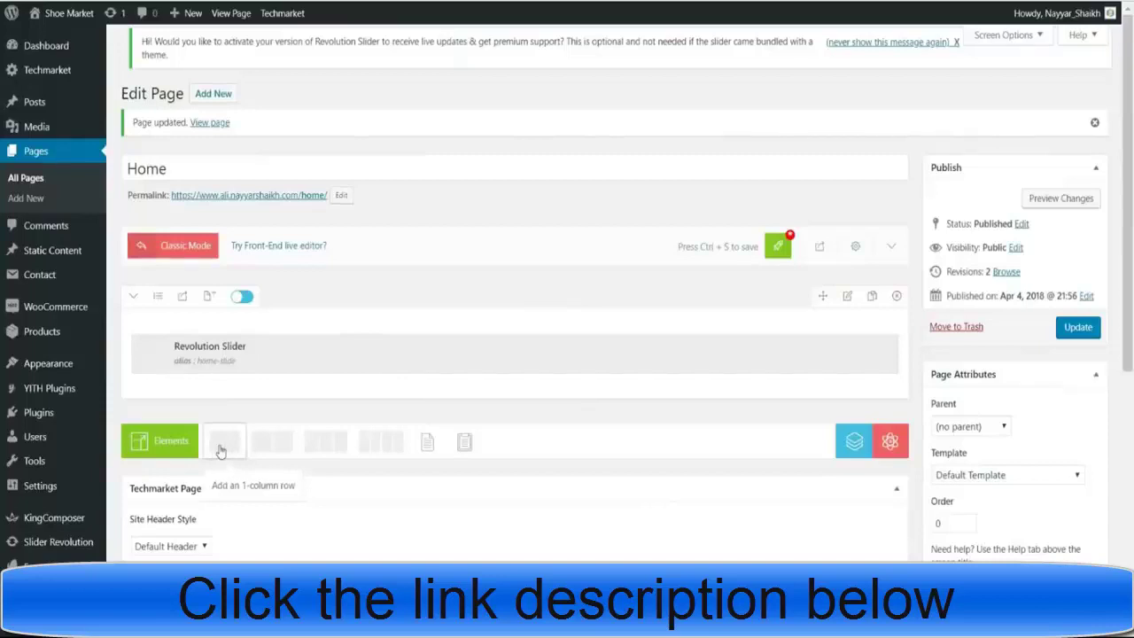
- Add a second one-column row below the slider and filter elements by 'ban'
left_click(223, 441)
scroll(354, 354, "down", 4)
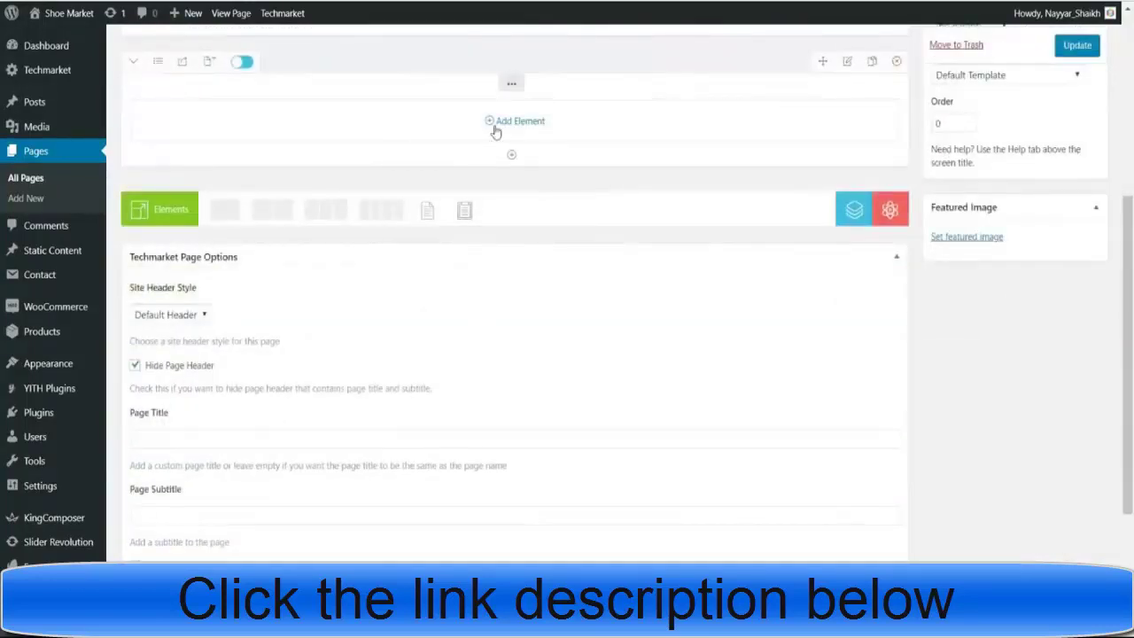
left_click(514, 121)
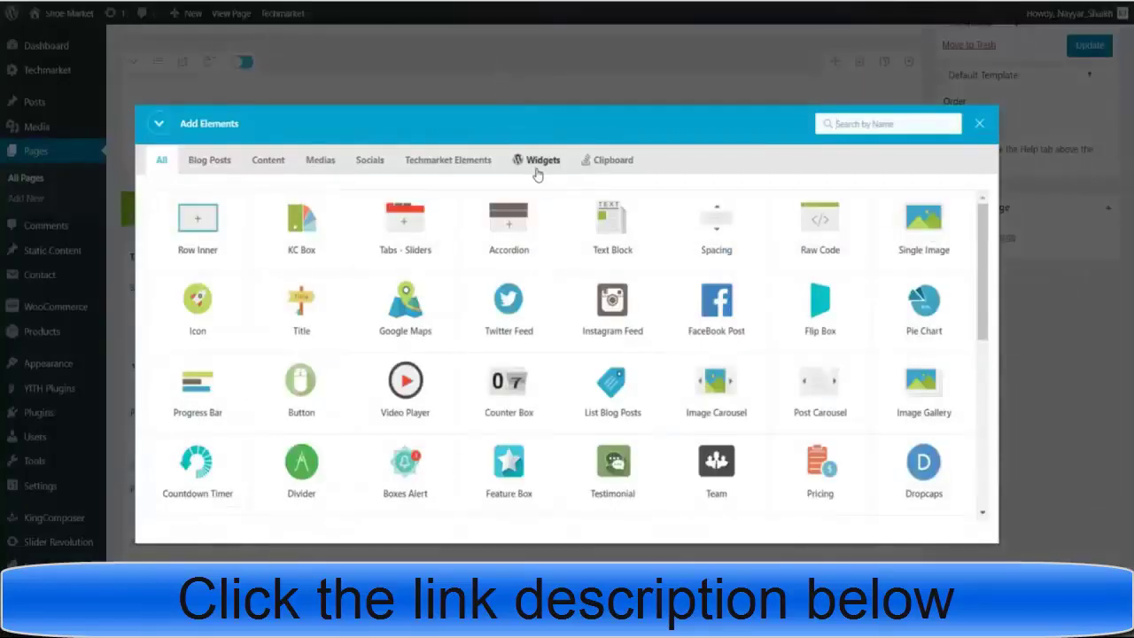
type("banne")
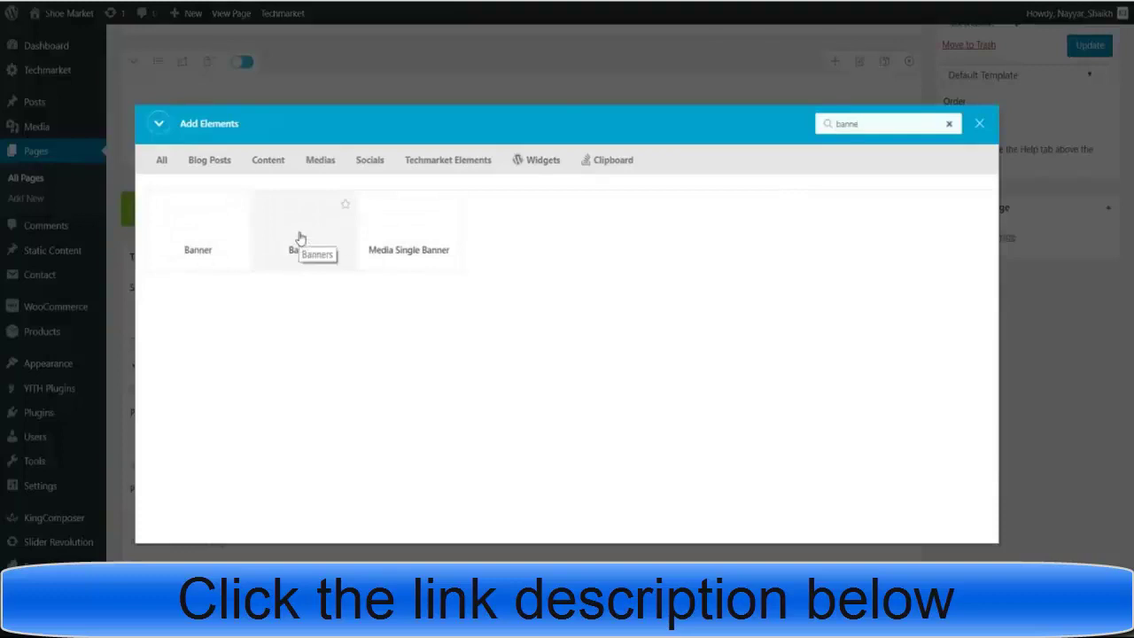
- Add a Banners element with Image as its background choice and browse for the image
left_click(305, 241)
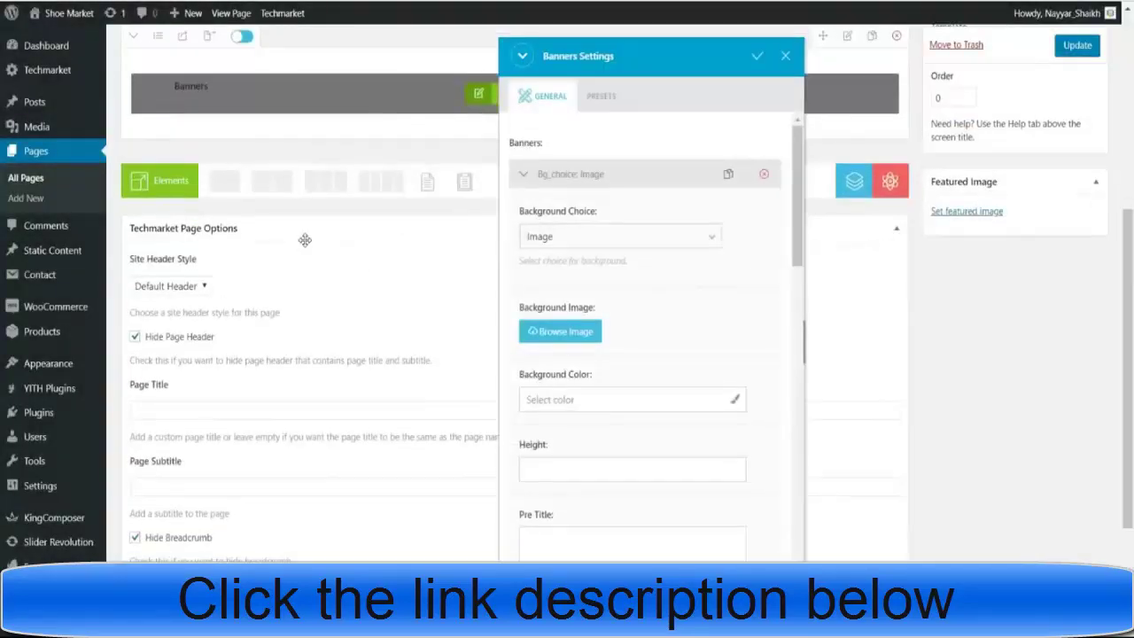
scroll(702, 285, "down", 3)
scroll(673, 284, "up", 3)
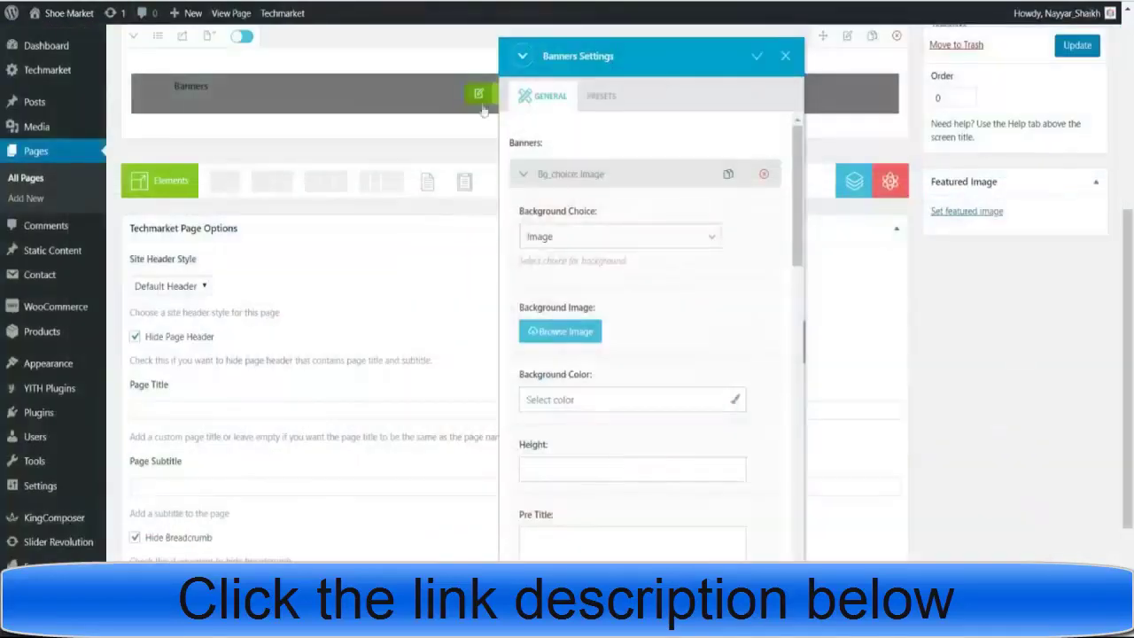
left_click(609, 238)
left_click(590, 257)
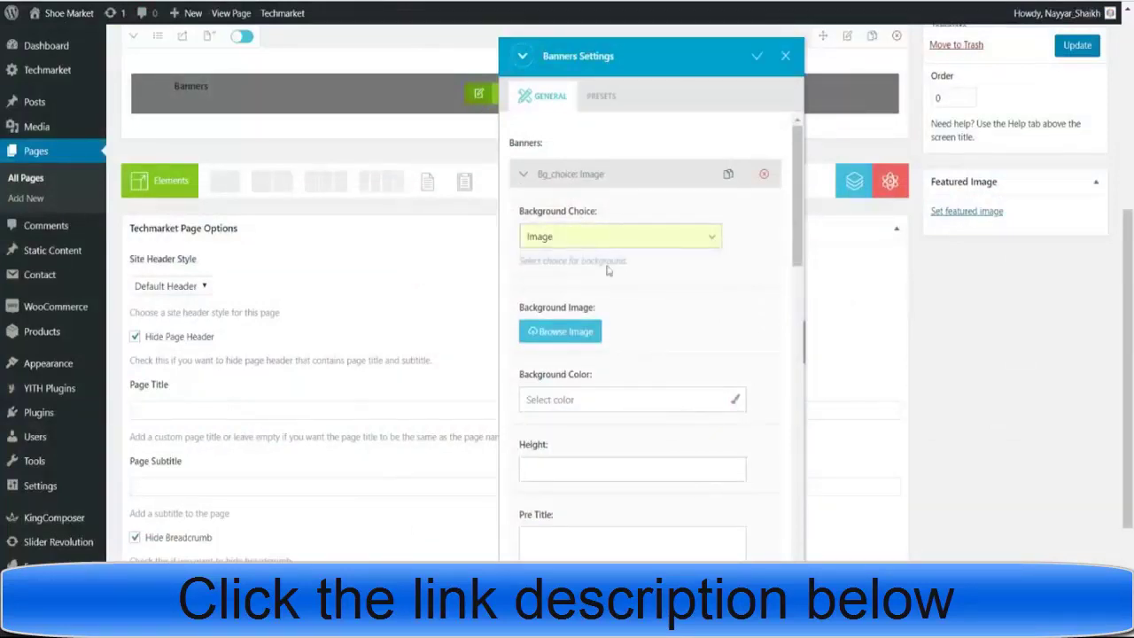
left_click(563, 335)
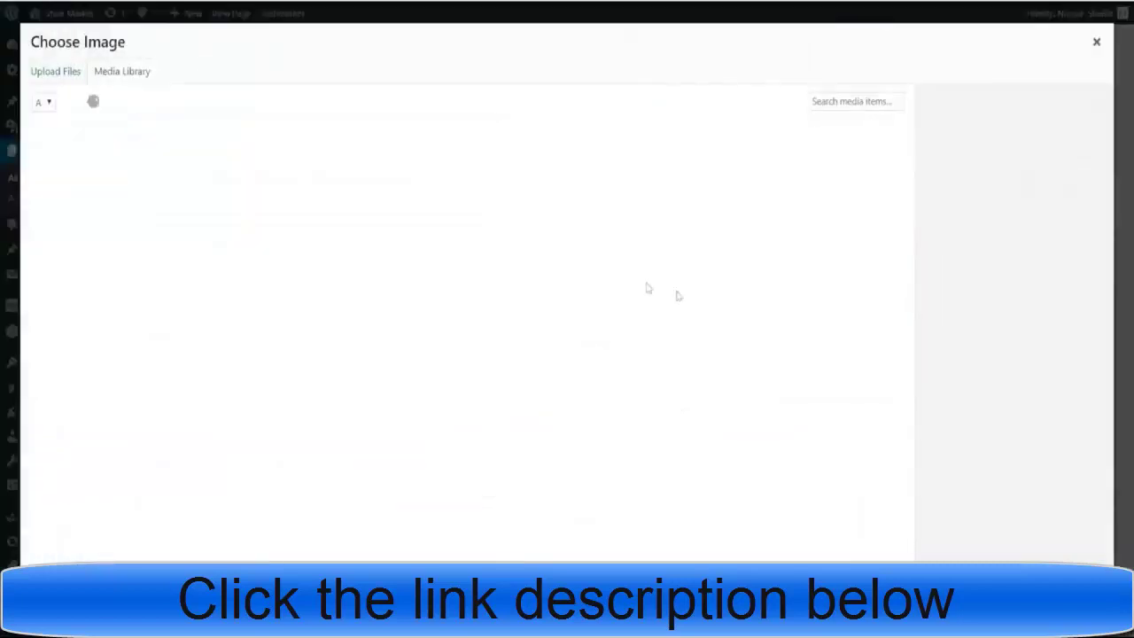
- Upload images 11–15 from DropShipping > Media and set image 11 as the banner background
left_click(55, 73)
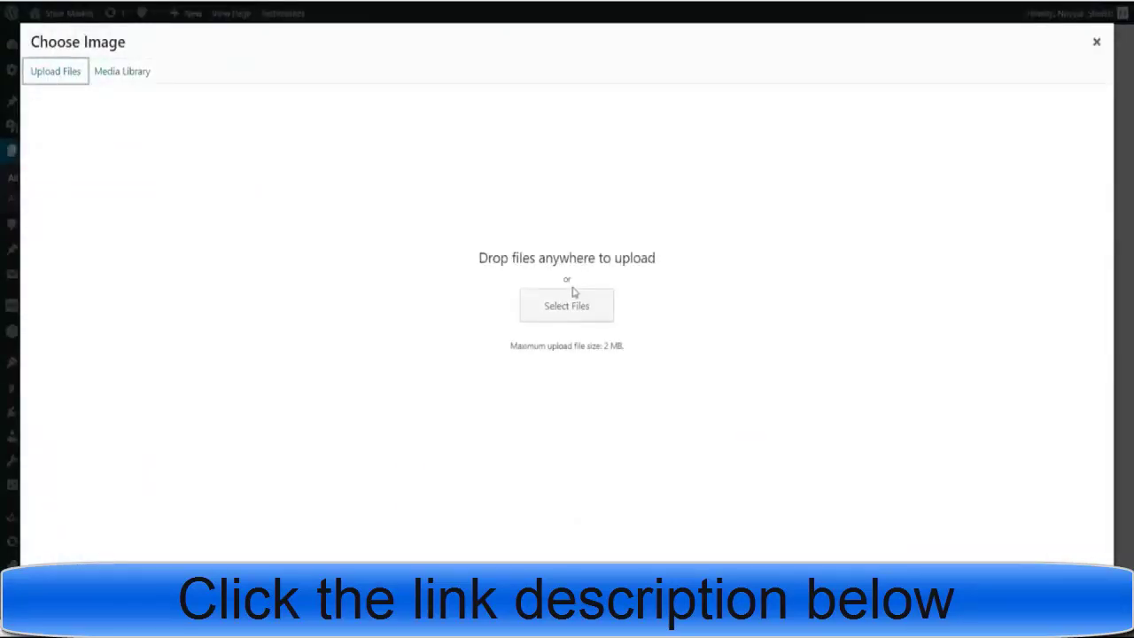
left_click(574, 305)
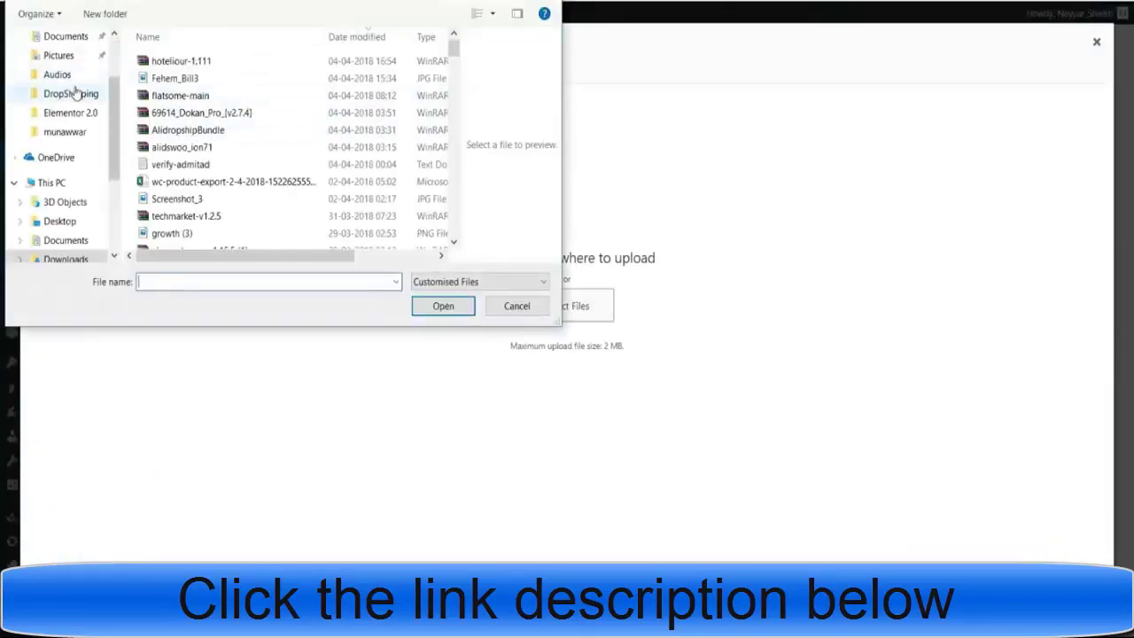
left_click(74, 93)
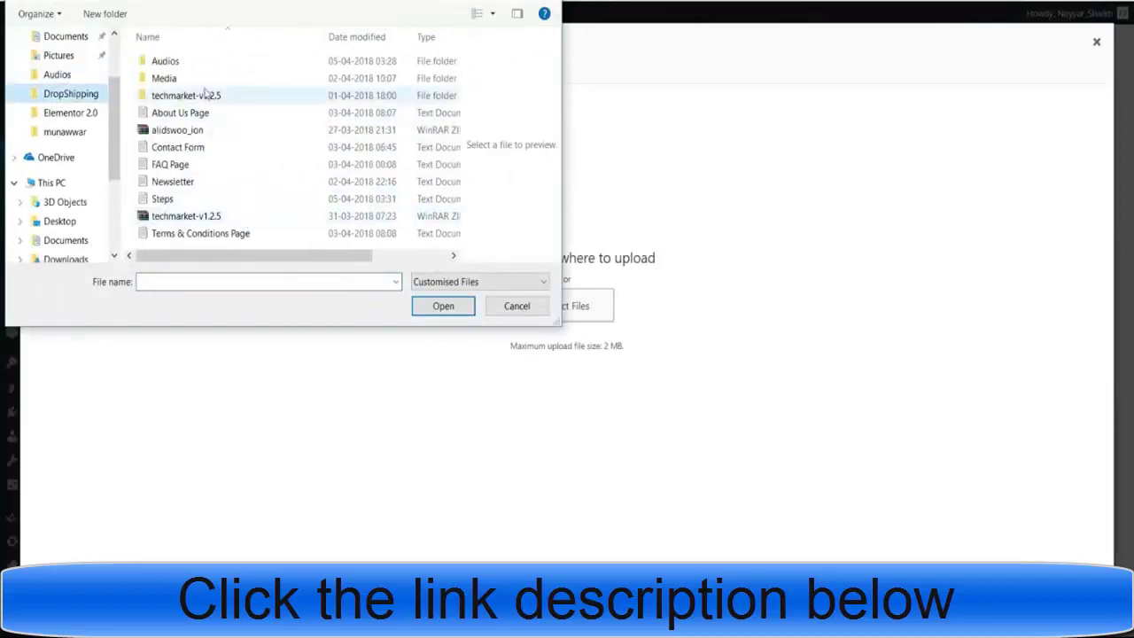
double_click(199, 76)
left_click(336, 75)
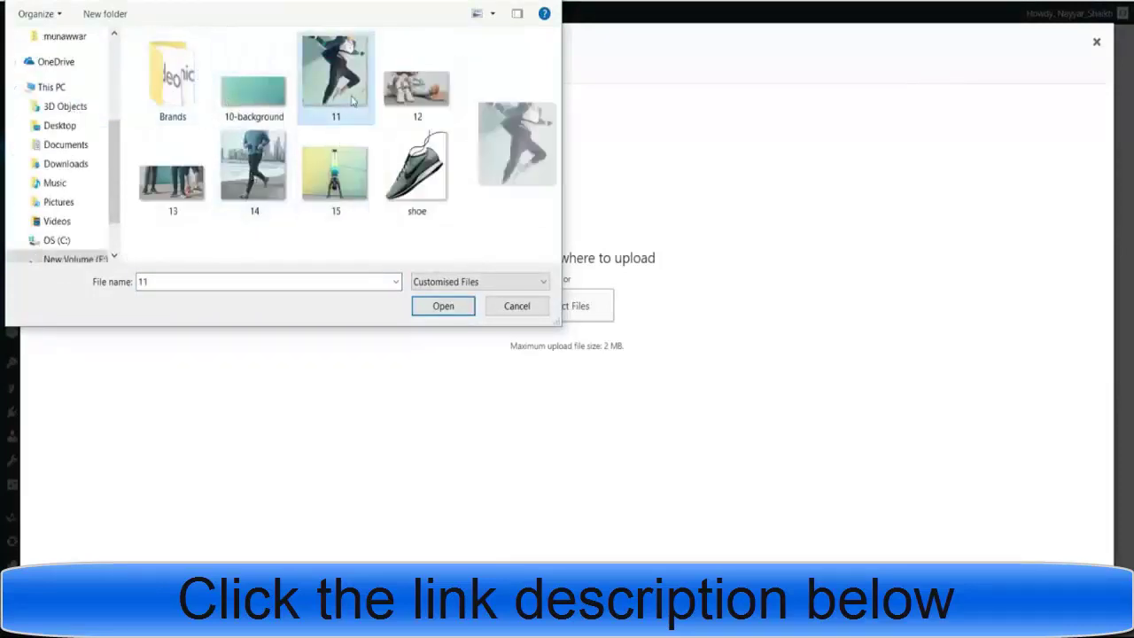
left_click(429, 107, "ctrl")
left_click(173, 178, "ctrl")
left_click(336, 173, "ctrl")
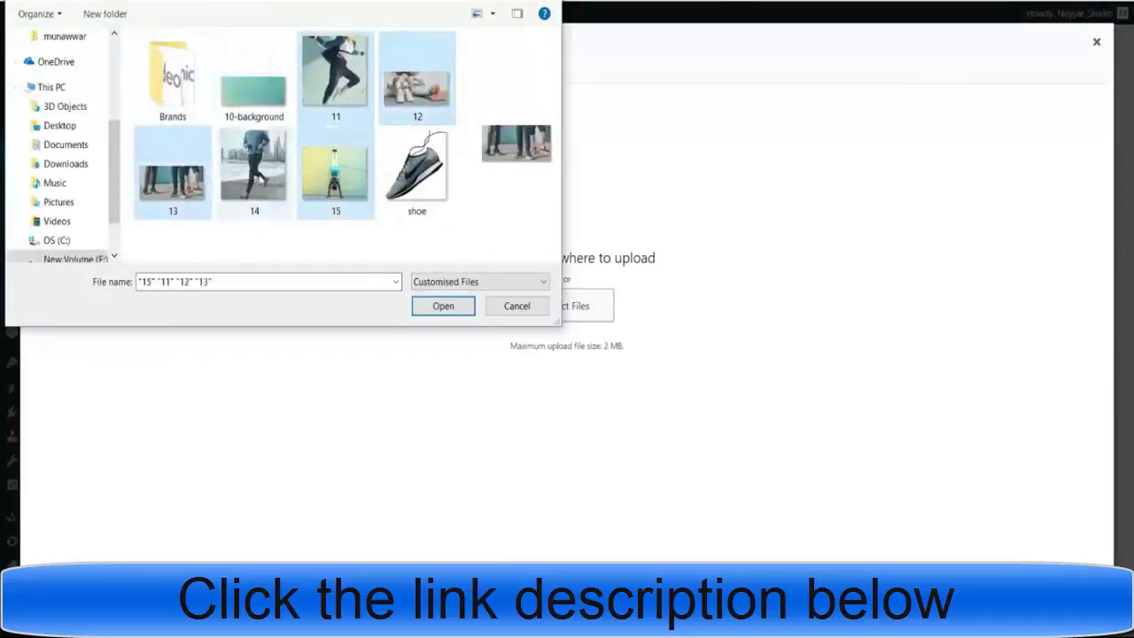
left_click(254, 168, "ctrl")
left_click(443, 306)
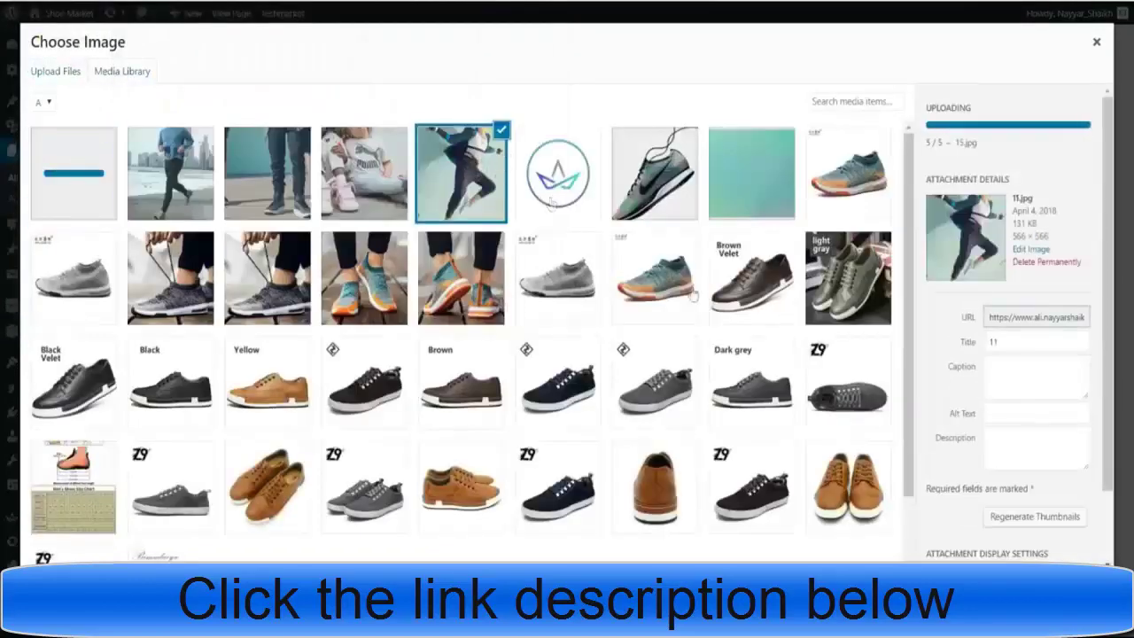
left_click(1059, 602)
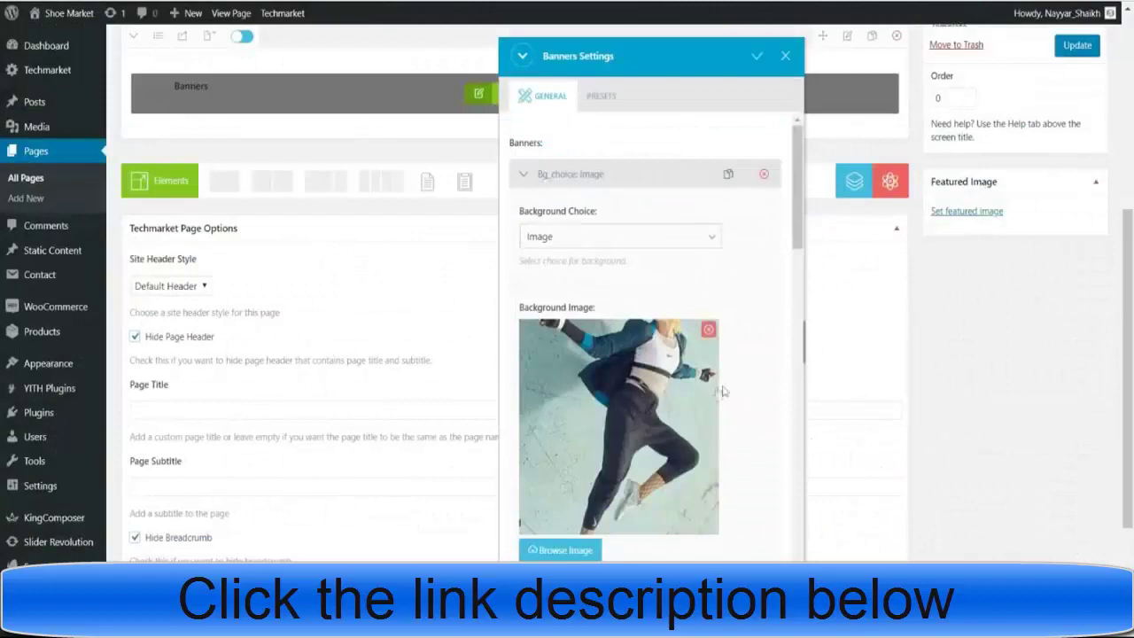
- Fill in banner height, title WOMEN, subtitle NEW COLLECTION, and select the Action Link '#'
scroll(728, 459, "down", 3)
scroll(728, 458, "down", 5)
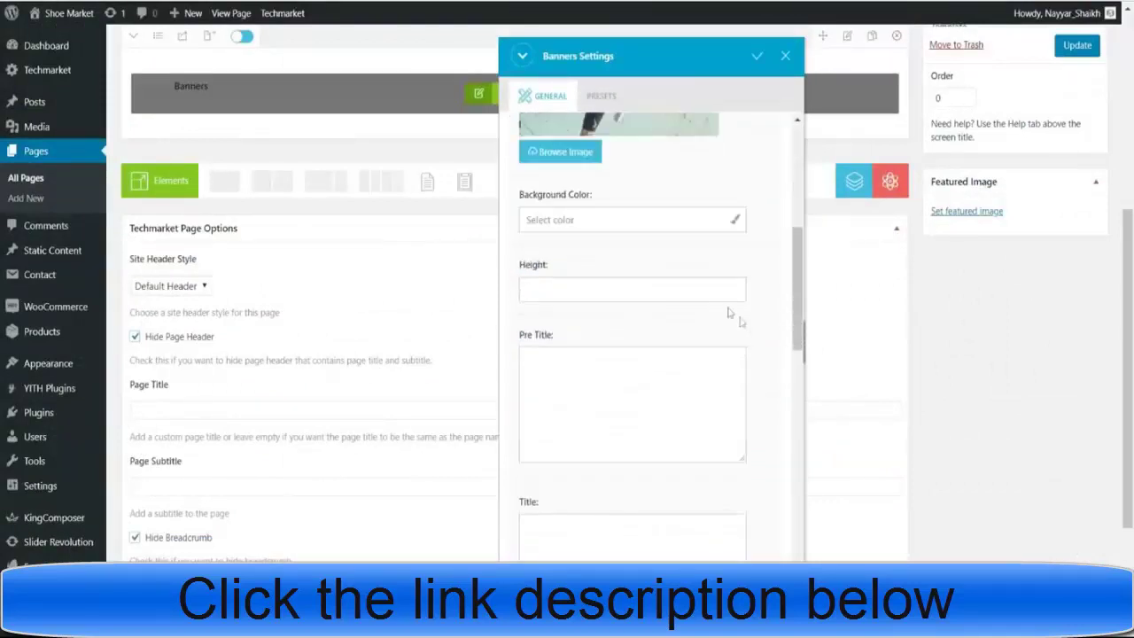
left_click(622, 286)
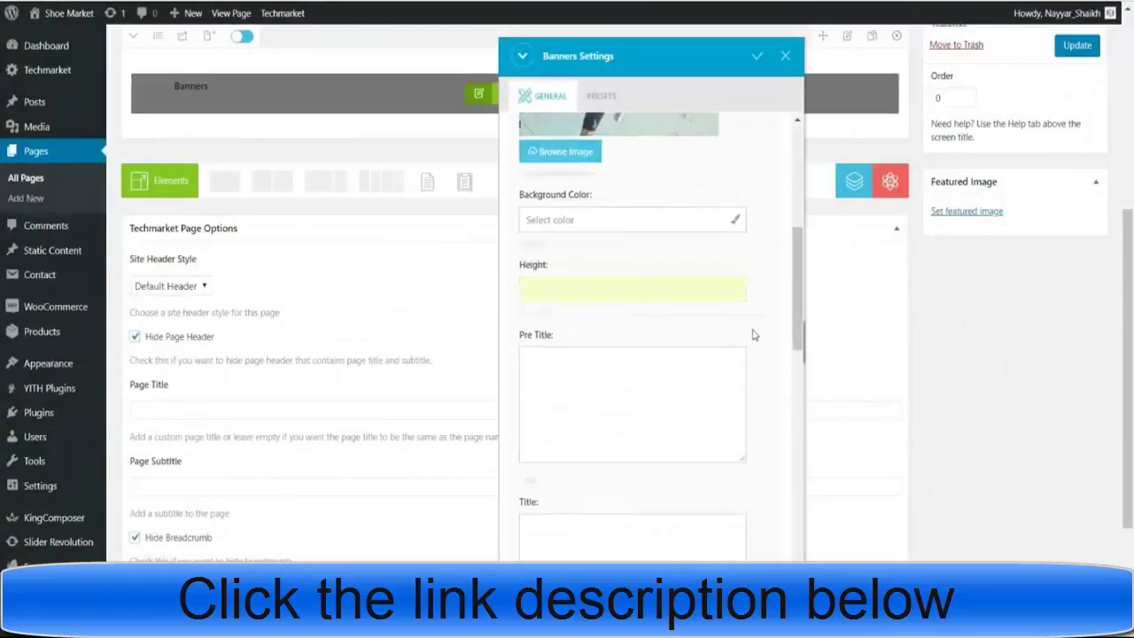
scroll(751, 332, "down", 3)
left_click(701, 318)
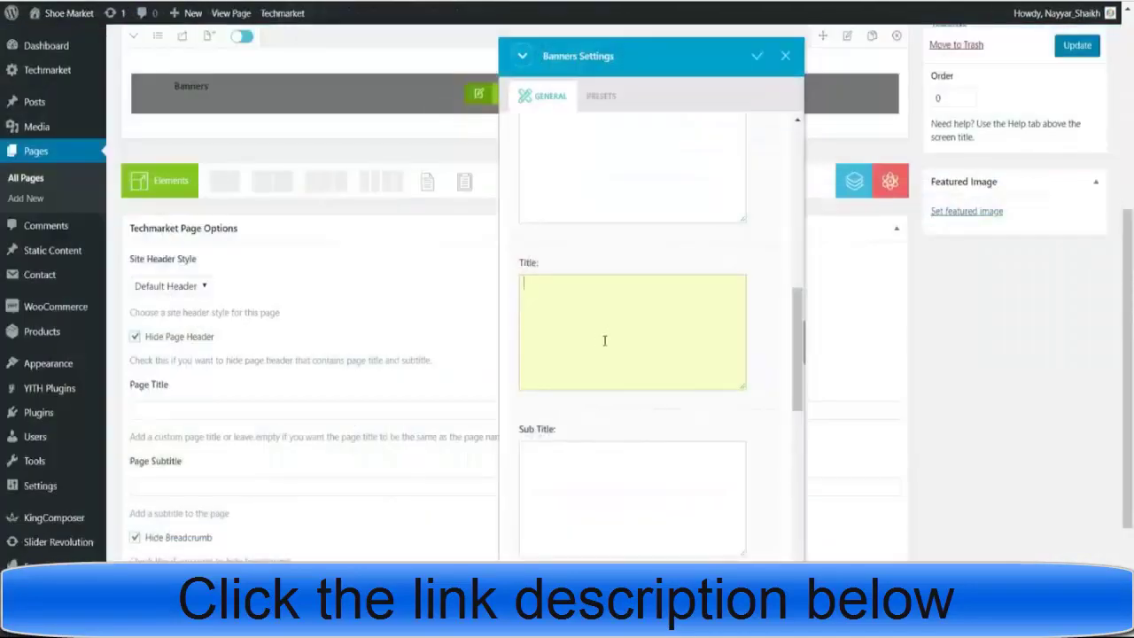
key("Tab")
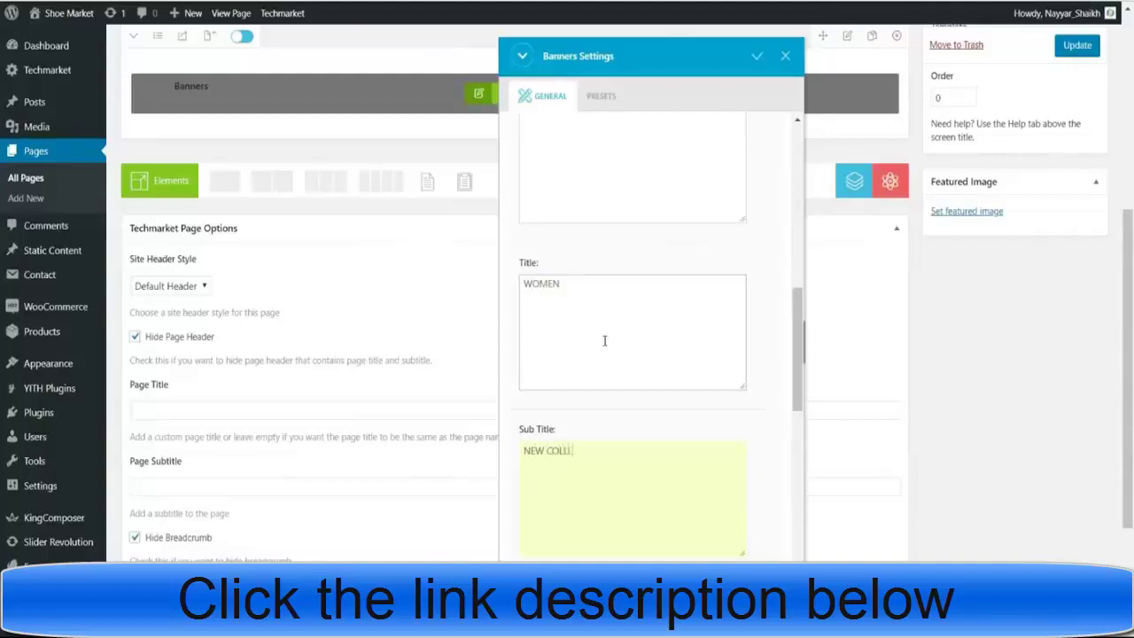
scroll(604, 340, "down", 10)
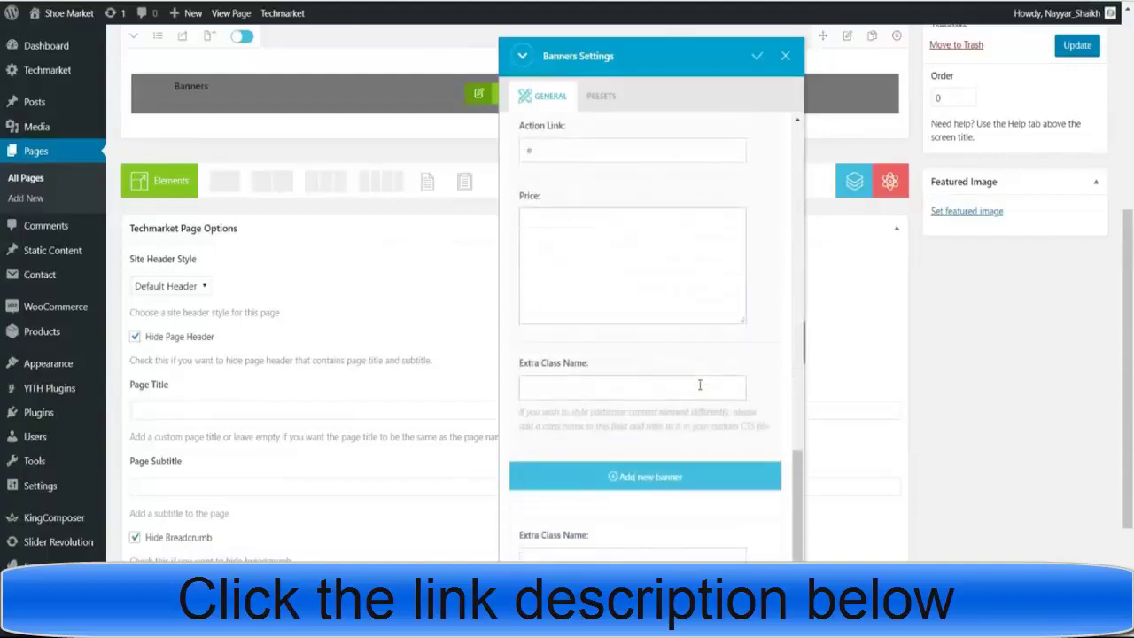
scroll(667, 400, "up", 3)
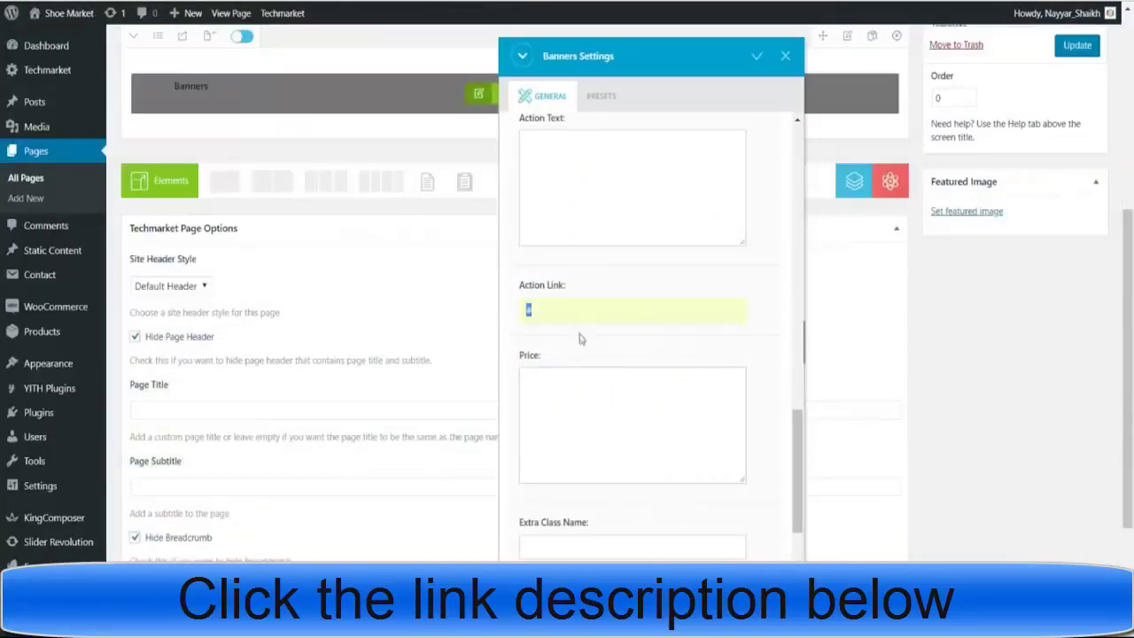
double_click(536, 305)
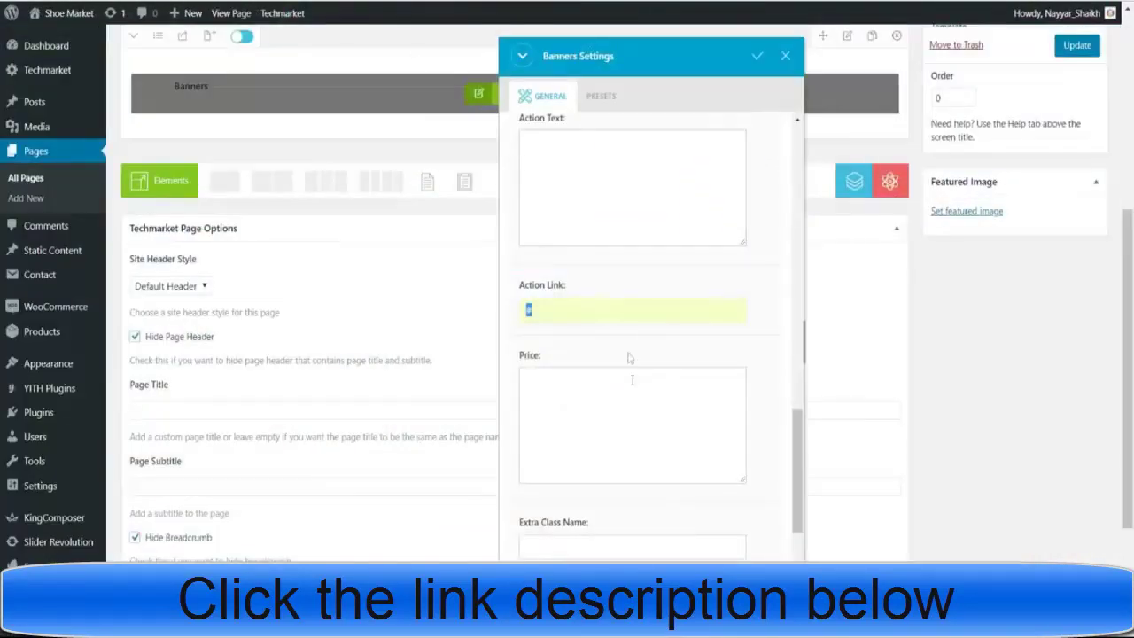
- Leave the banner's Extra Class Name field for File Explorer's DropShipping Audios folder
scroll(629, 357, "down", 3)
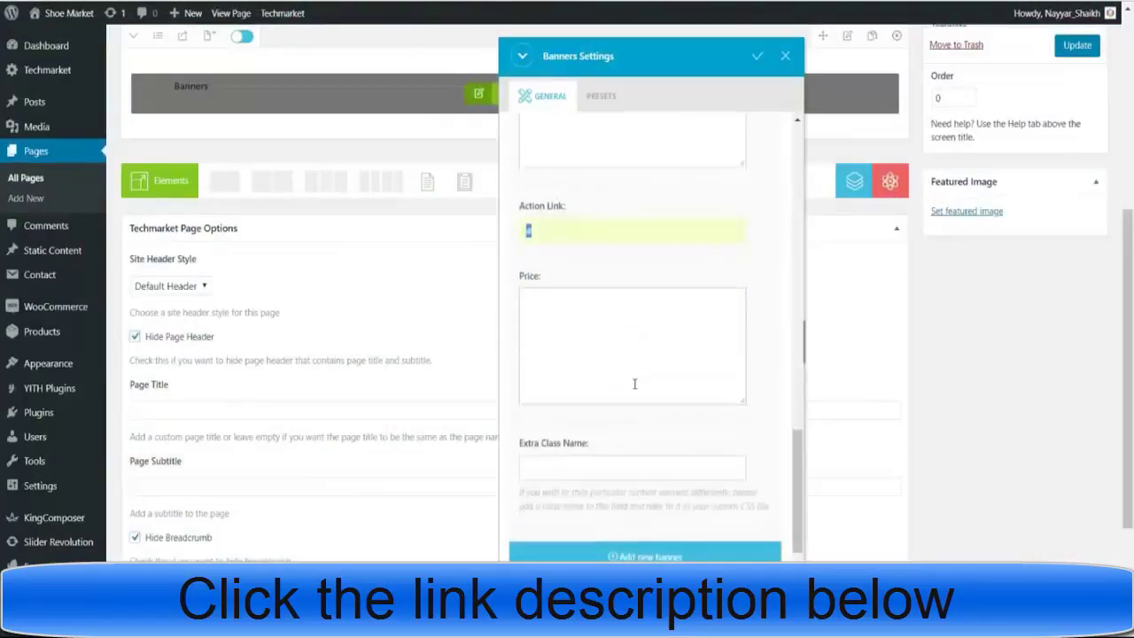
left_click(577, 386)
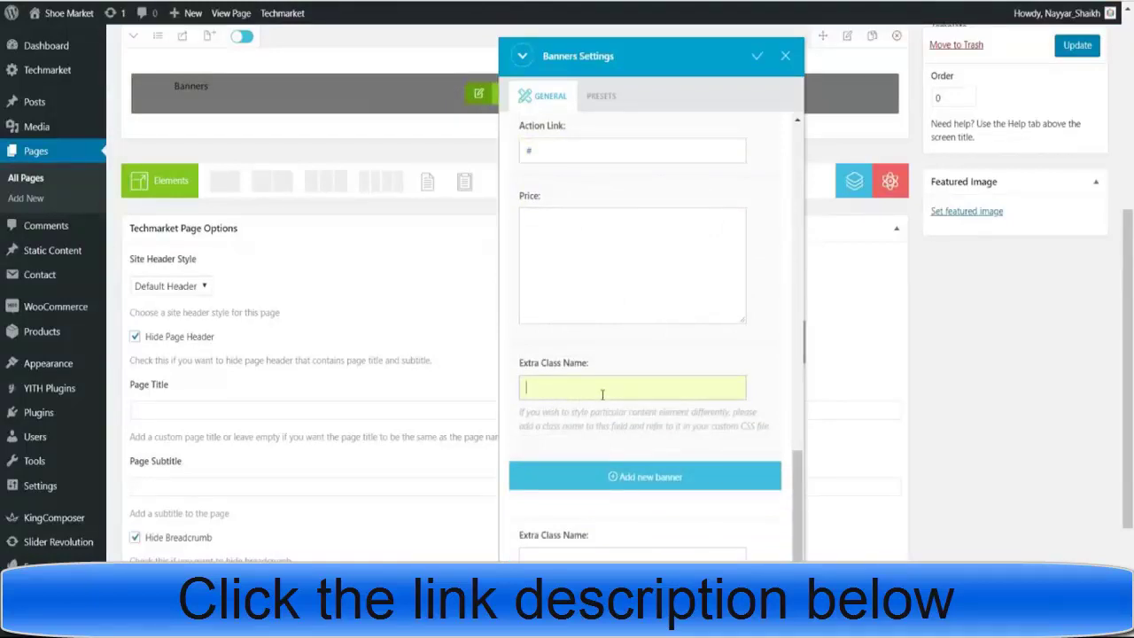
key("super")
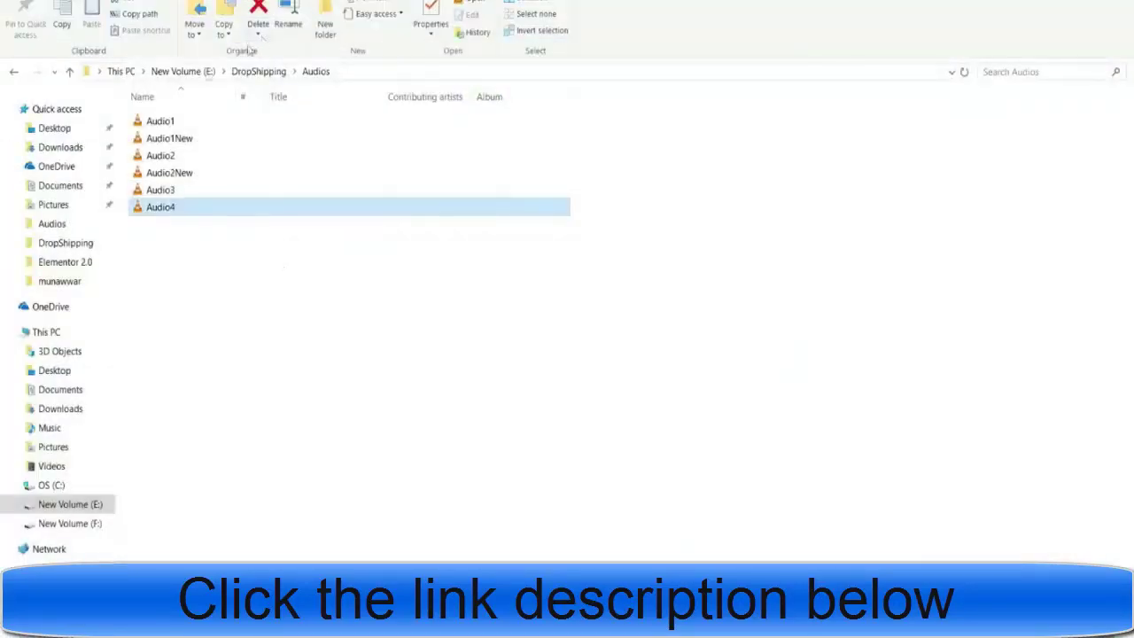
- Open the Steps notes file from the DropShipping folder in Notepad
left_click(257, 72)
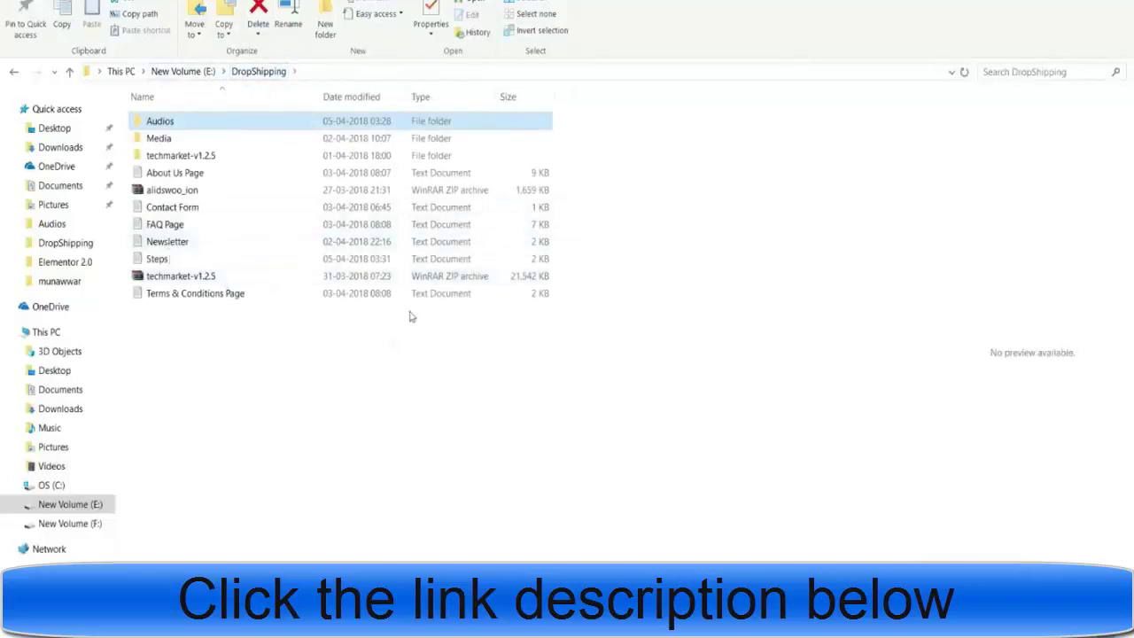
double_click(164, 264)
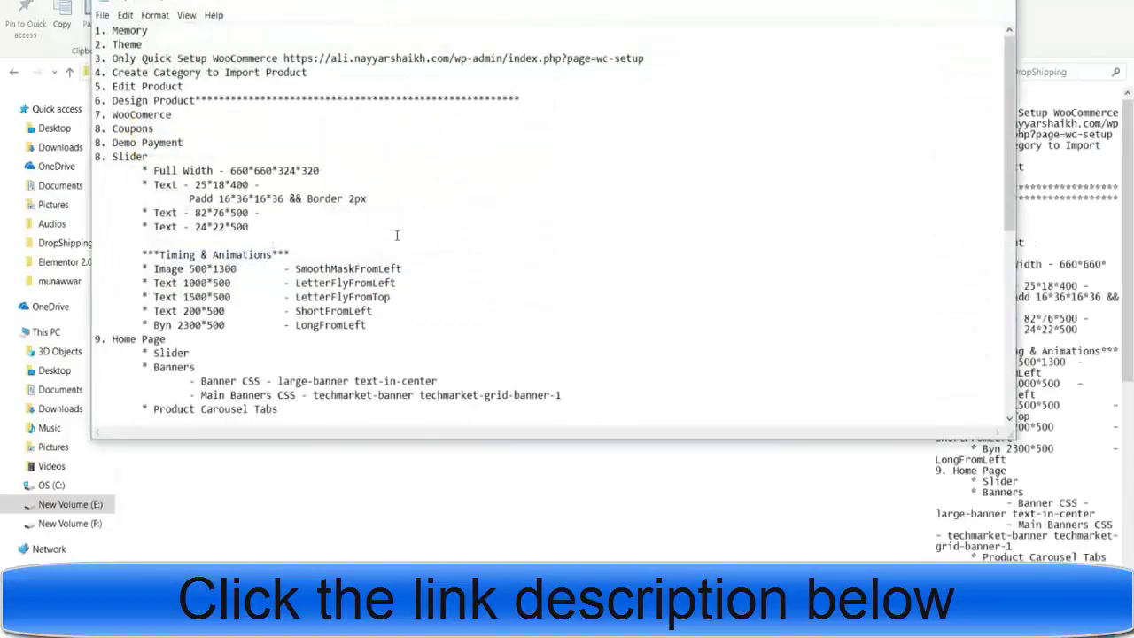
scroll(395, 253, "down", 9)
scroll(393, 283, "up", 9)
scroll(402, 250, "down", 4)
scroll(400, 283, "up", 4)
left_click_drag(113, 100, 316, 170)
left_click(336, 233)
- Cut the Banner CSS class names 'large-banner text-in-center' and return to WordPress
scroll(351, 266, "down", 2)
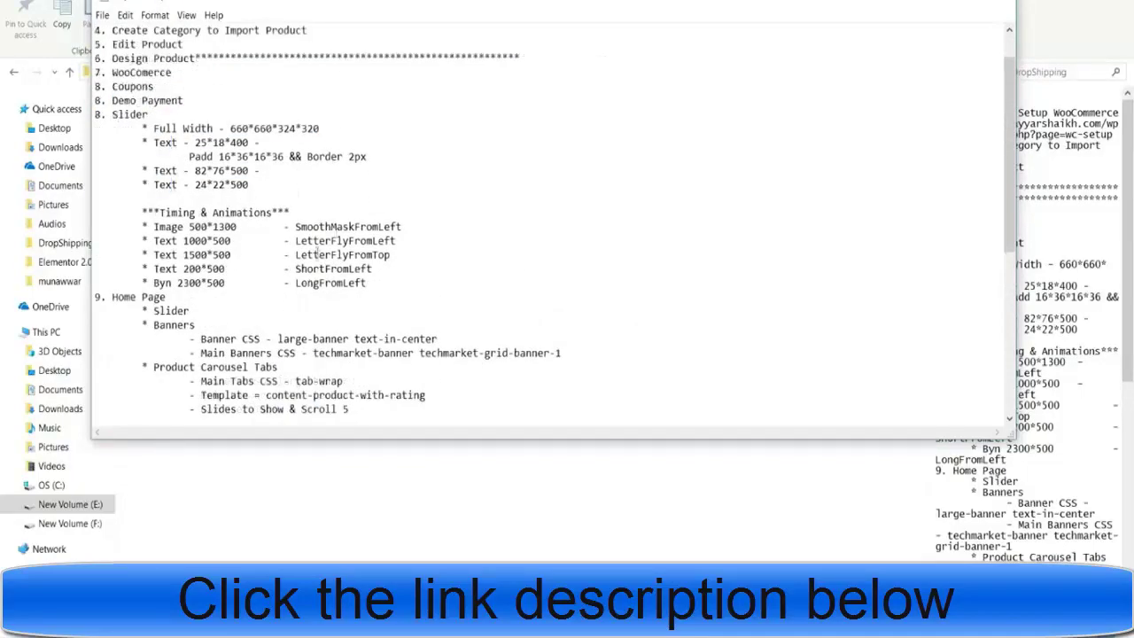
scroll(350, 265, "down", 4)
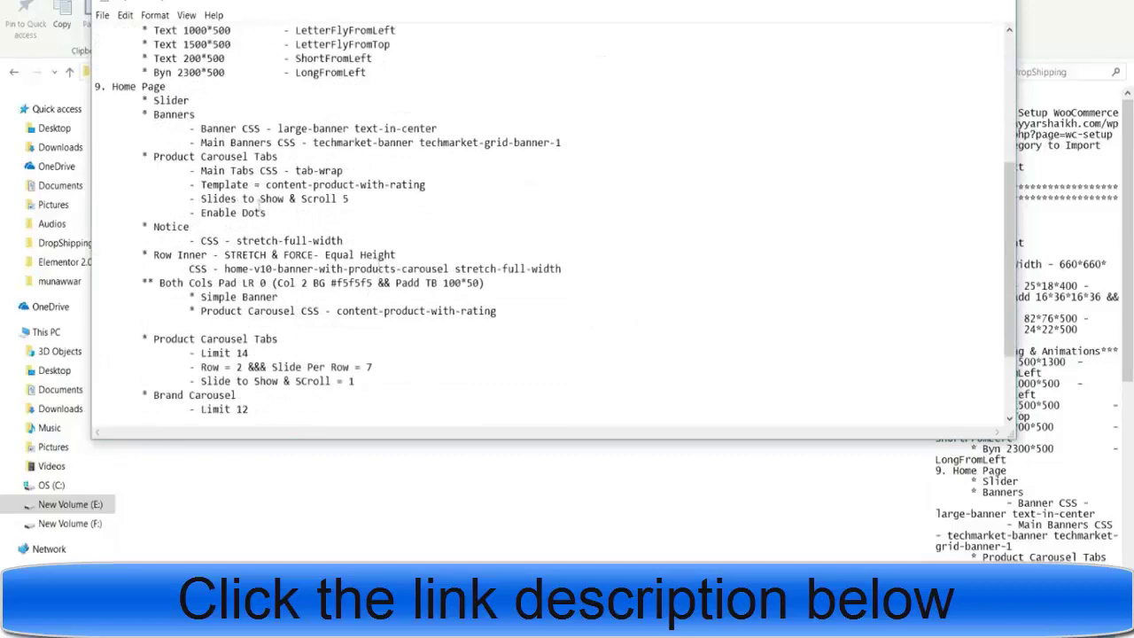
scroll(107, 208, "up", 6)
scroll(107, 208, "down", 4)
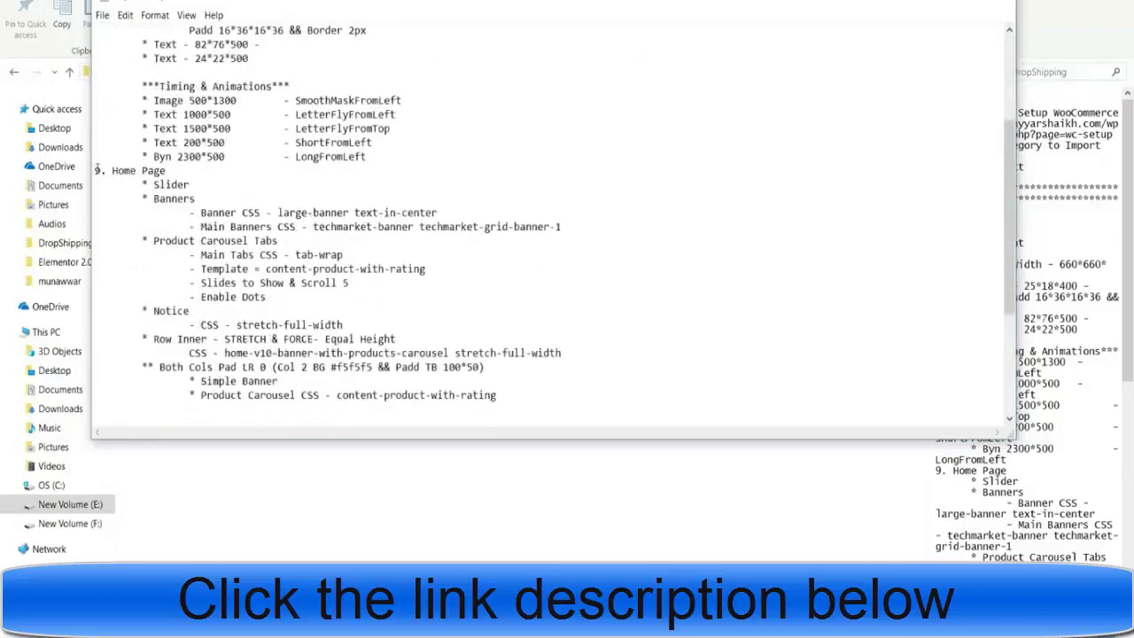
left_click_drag(96, 170, 447, 207)
left_click(381, 211)
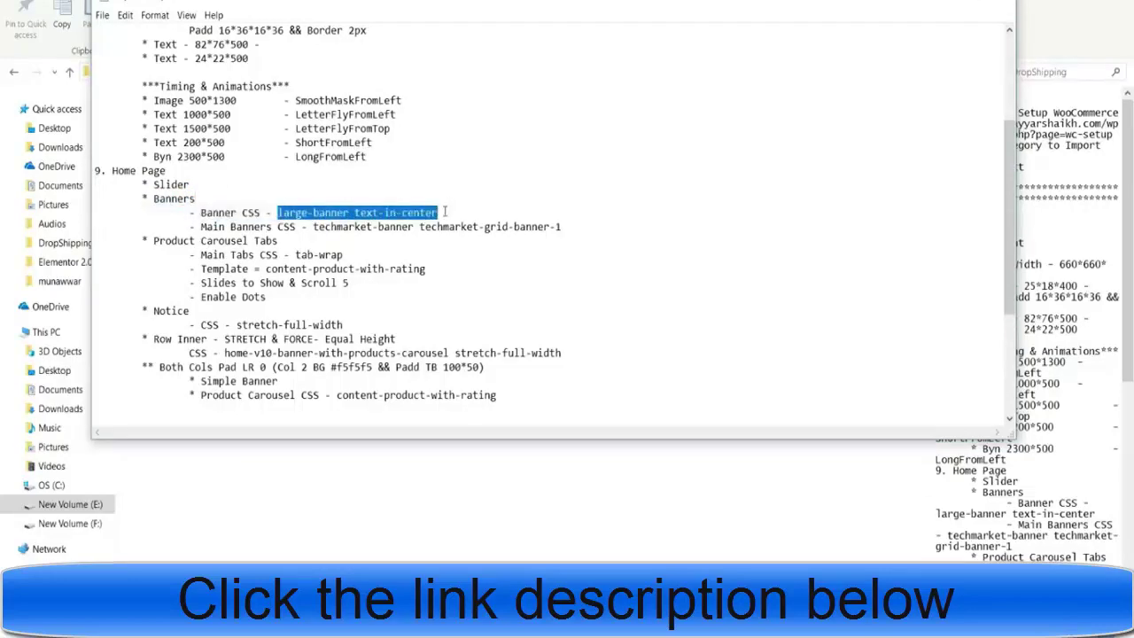
key("ctrl+x")
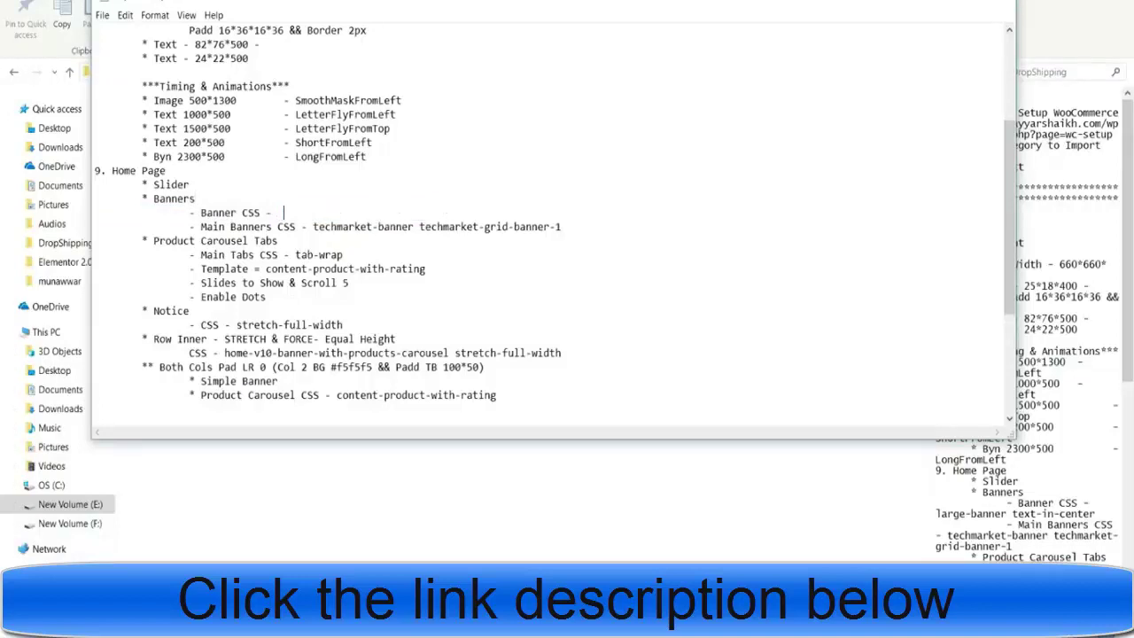
key("alt+Tab")
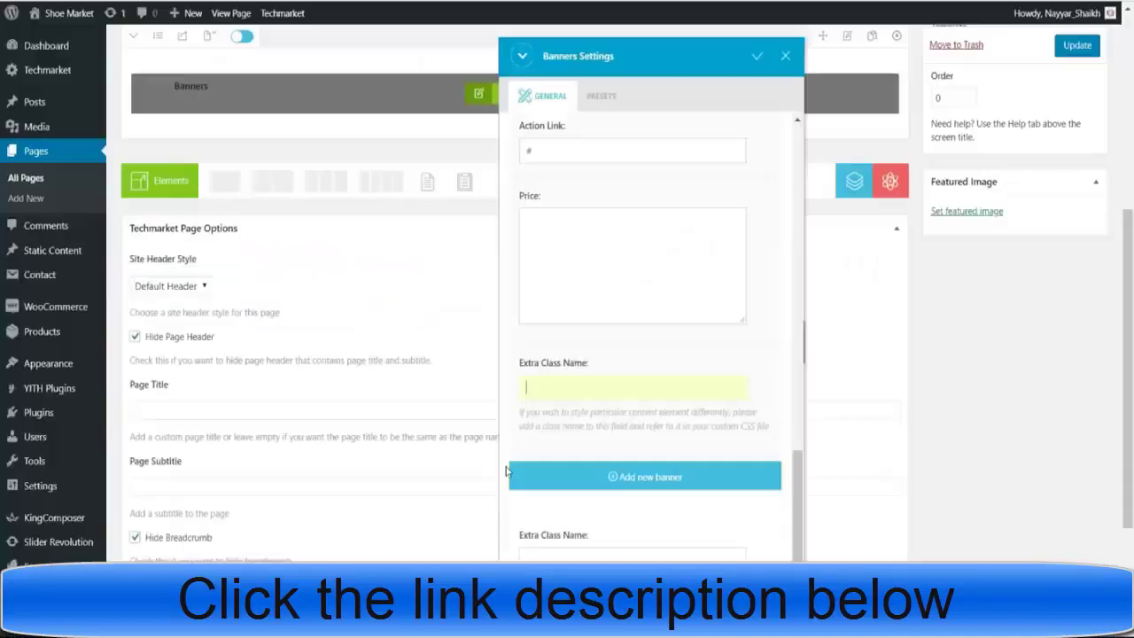
- Paste 'large-banner text-in-center' into the first banner's Extra Class Name and collapse it
key("ctrl+v")
left_click(636, 388)
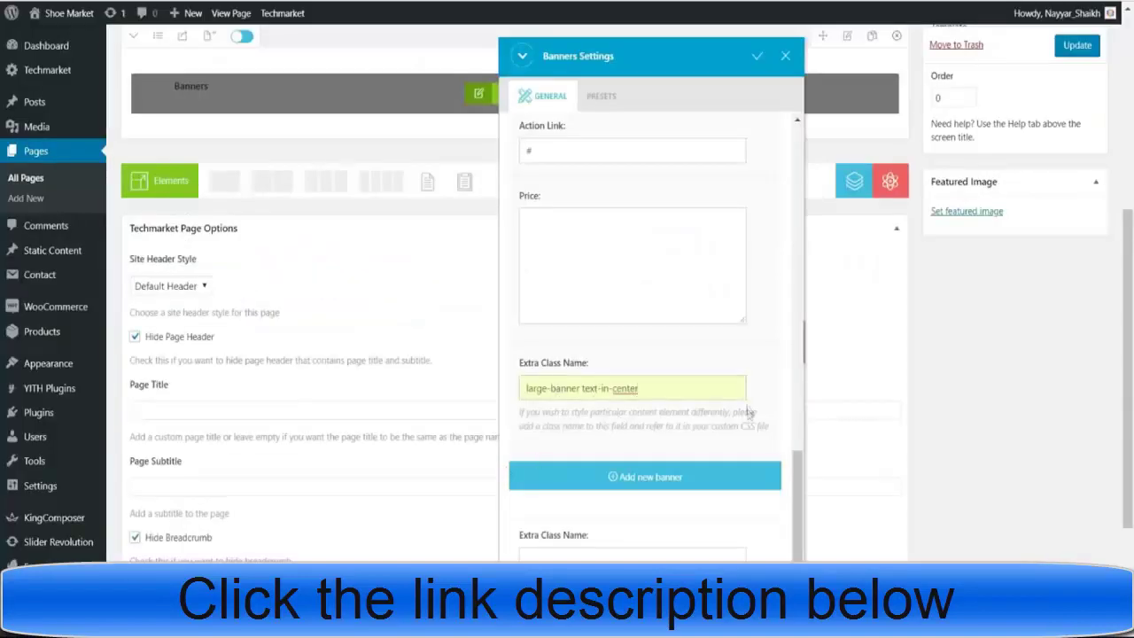
scroll(749, 412, "up", 10)
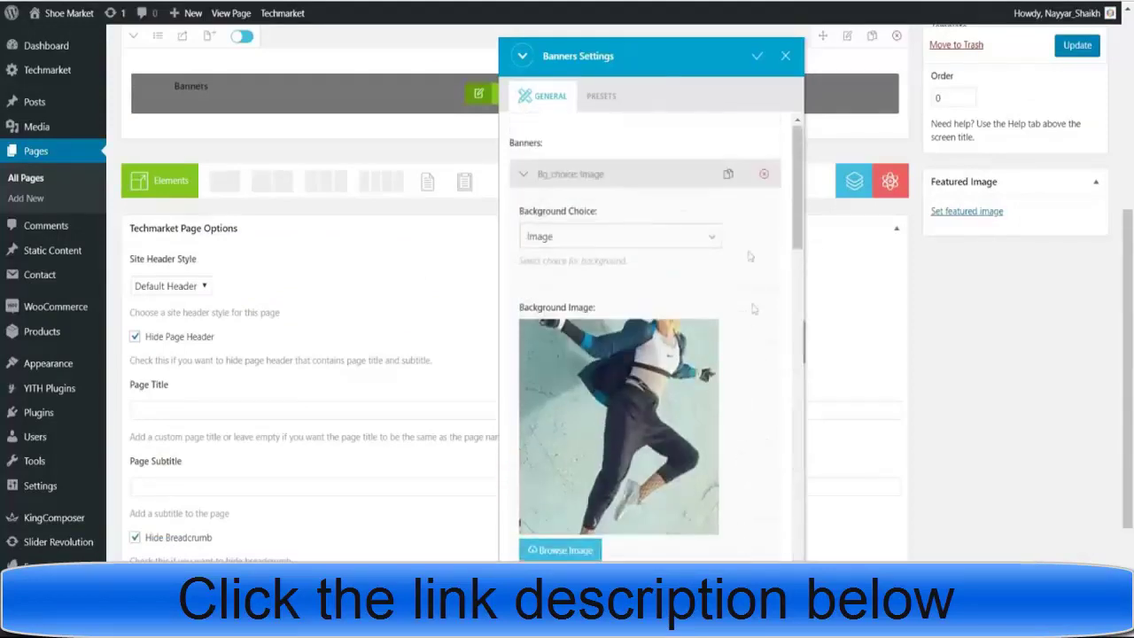
left_click(671, 182)
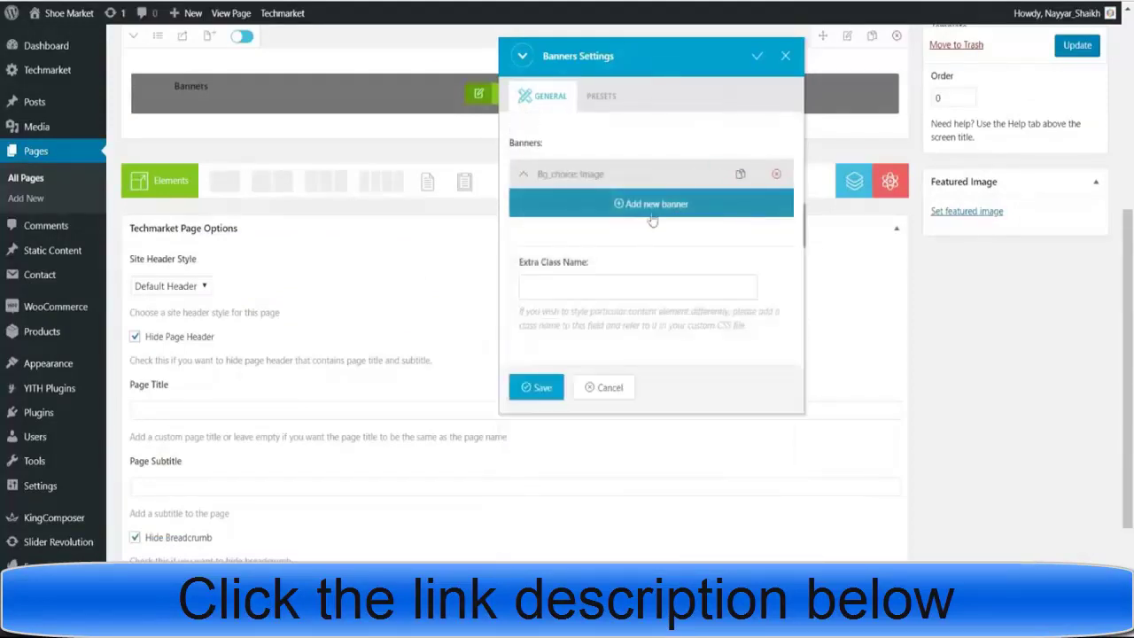
- Add a second banner with the children's photo 12.jpg as background, titled BABYS
left_click(649, 205)
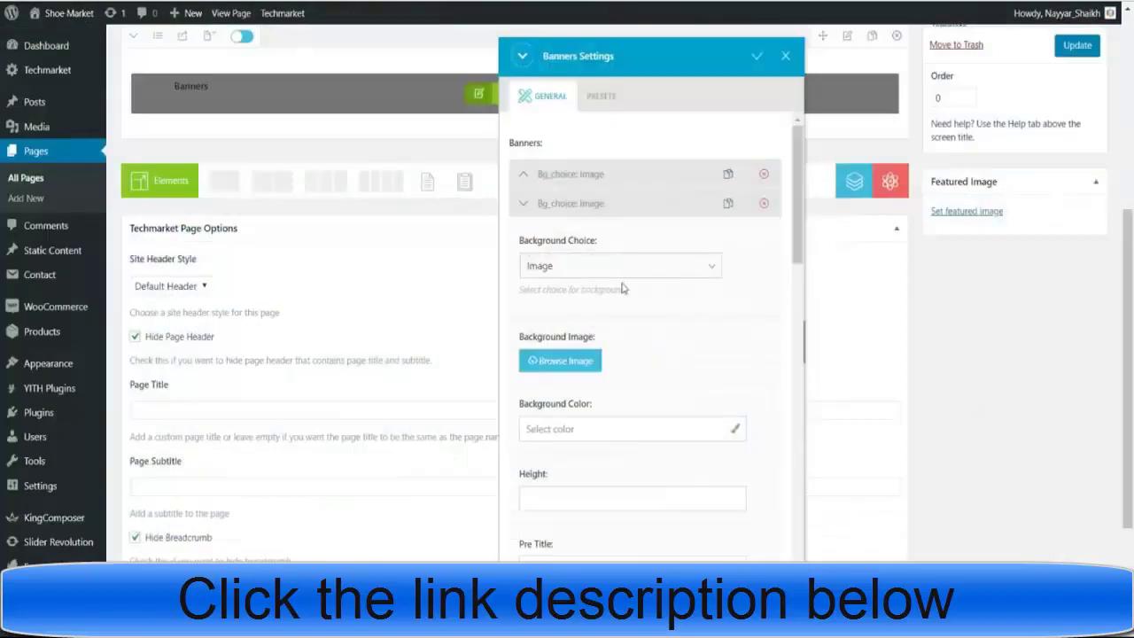
scroll(655, 301, "down", 2)
left_click(560, 281)
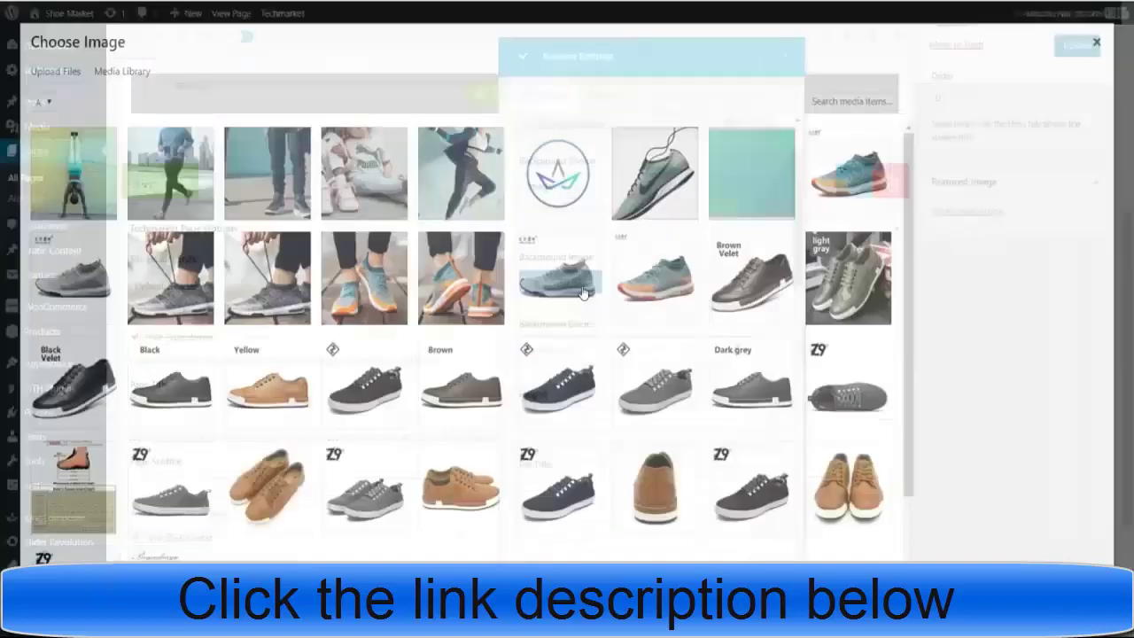
left_click(364, 173)
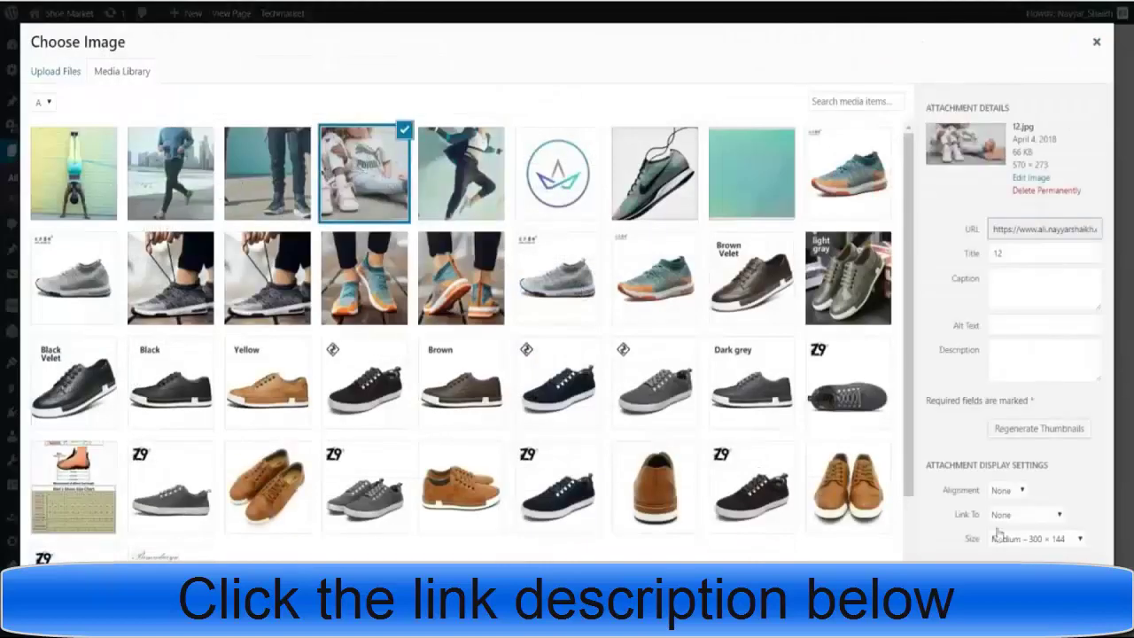
left_click(1063, 611)
scroll(630, 433, "down", 5)
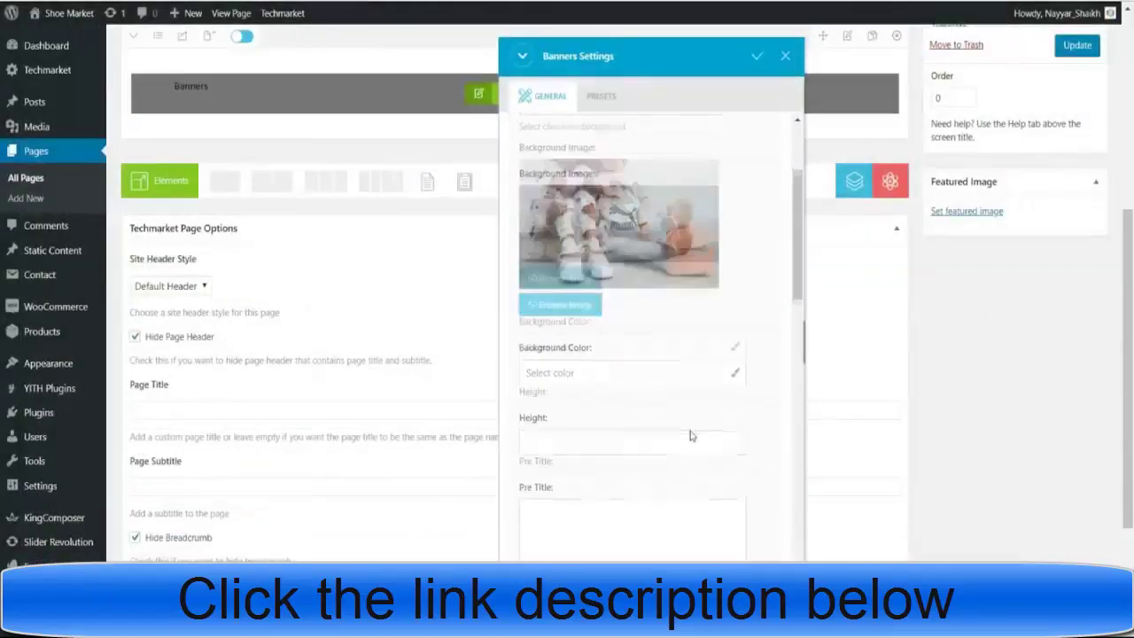
scroll(692, 435, "down", 2)
left_click(596, 249)
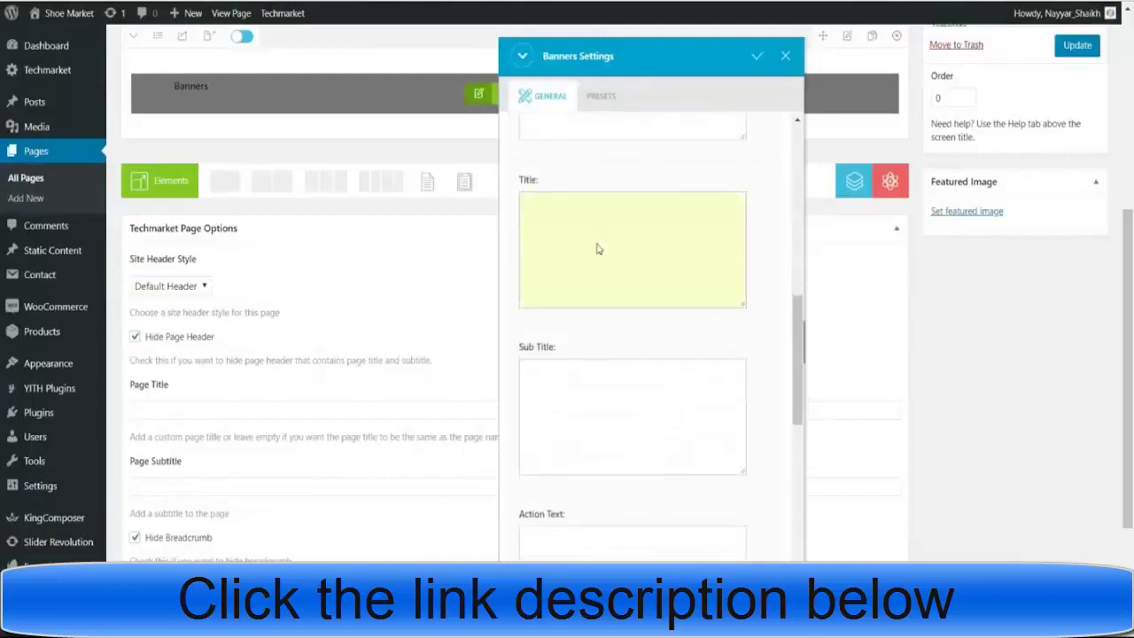
type("BABYS")
key("Tab")
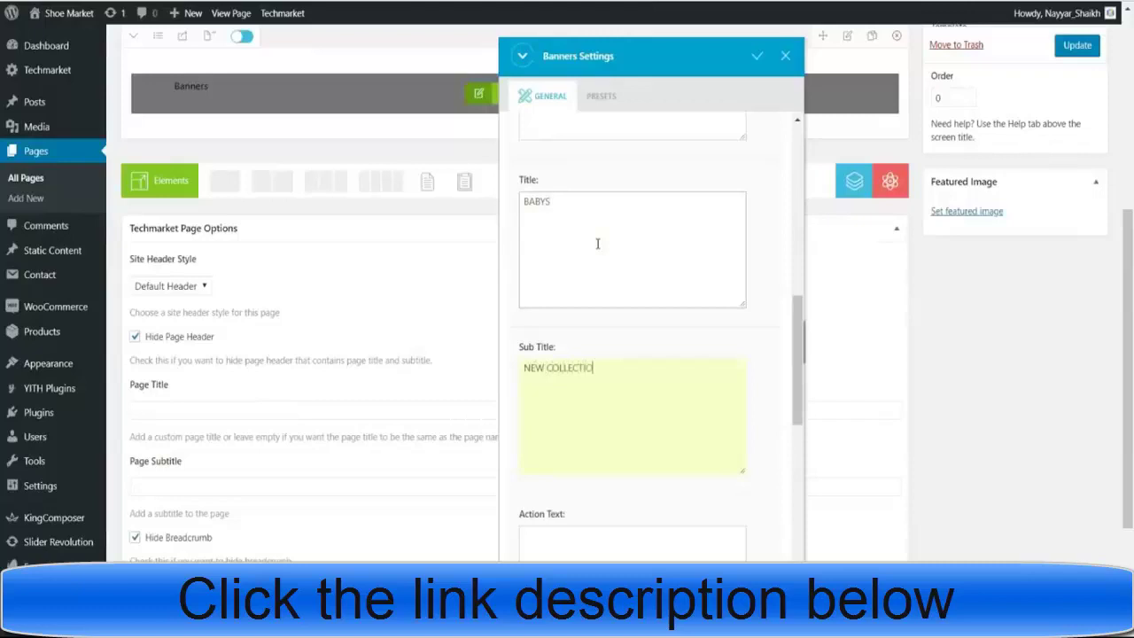
- Give the second banner the class 'small-banner text-in-center' and collapse it
scroll(597, 244, "down", 7)
left_click(697, 346)
key("ctrl+v")
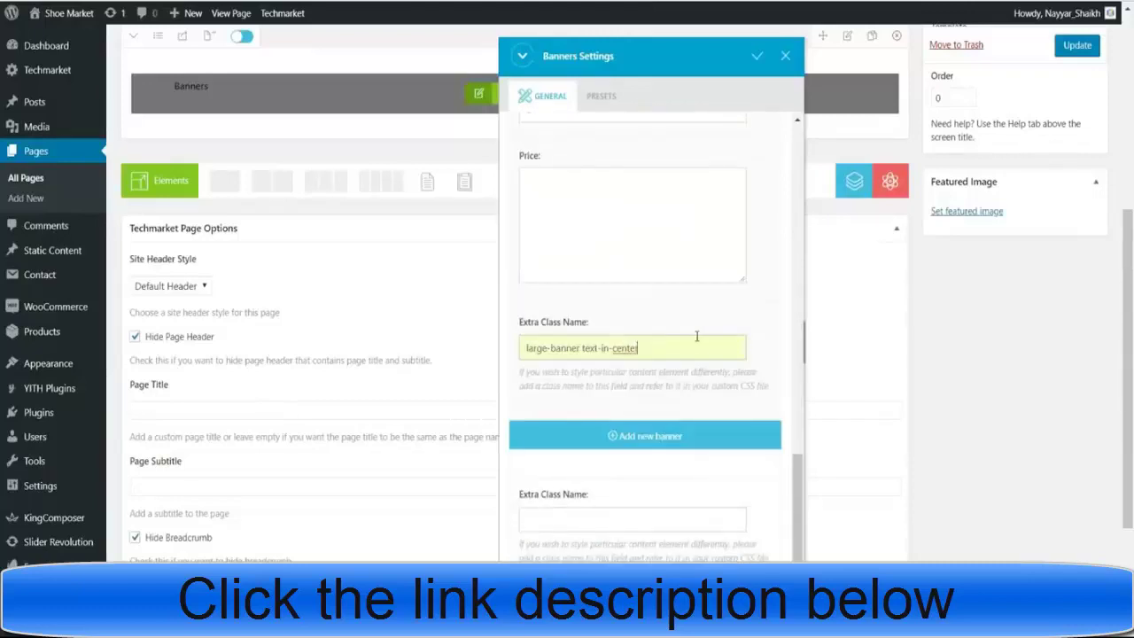
double_click(549, 349)
type("SMALL")
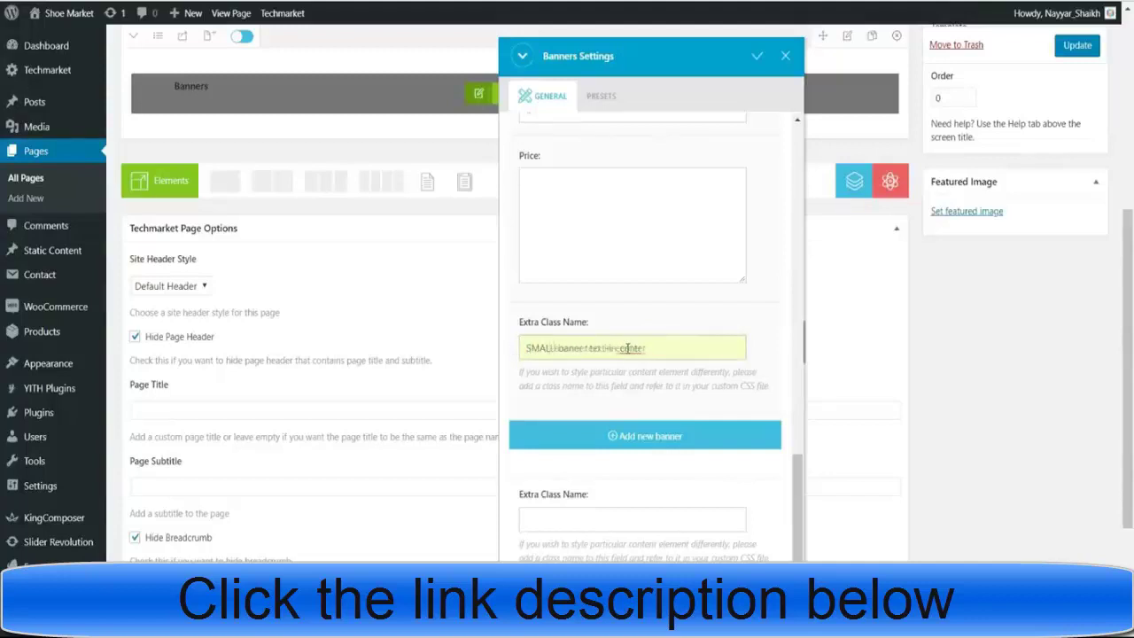
key("BackSpace")
key("BackSpace")
key("BackSpace")
key("BackSpace")
type("small")
scroll(747, 379, "up", 15)
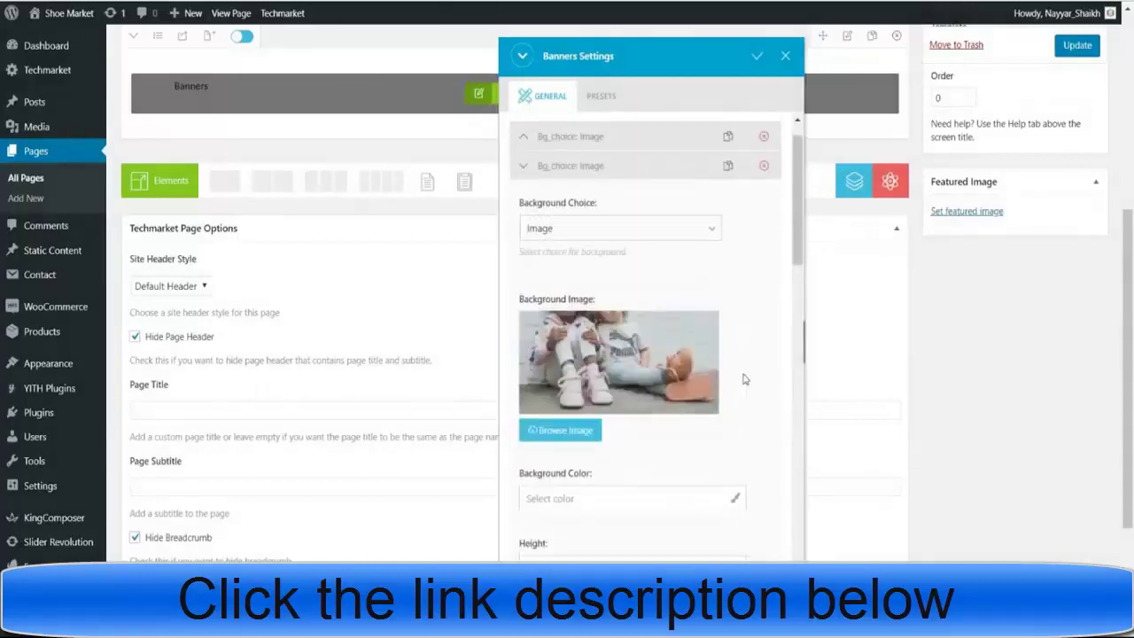
left_click(654, 203)
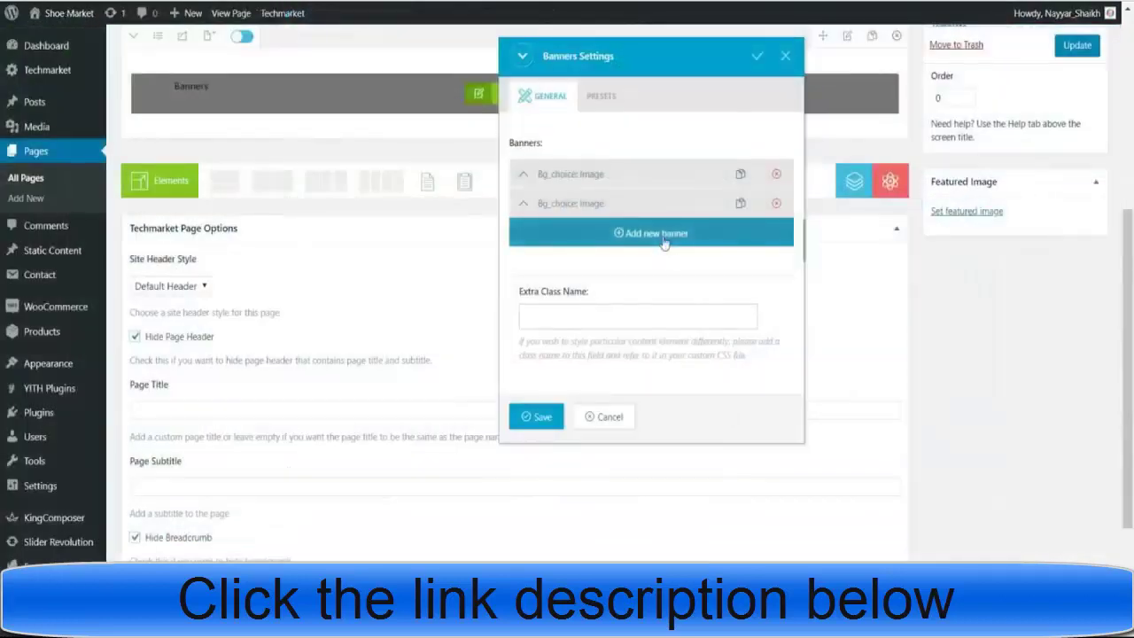
- Add a third banner using the jeans-and-sneakers photo at full size (570 × 273)
left_click(660, 237)
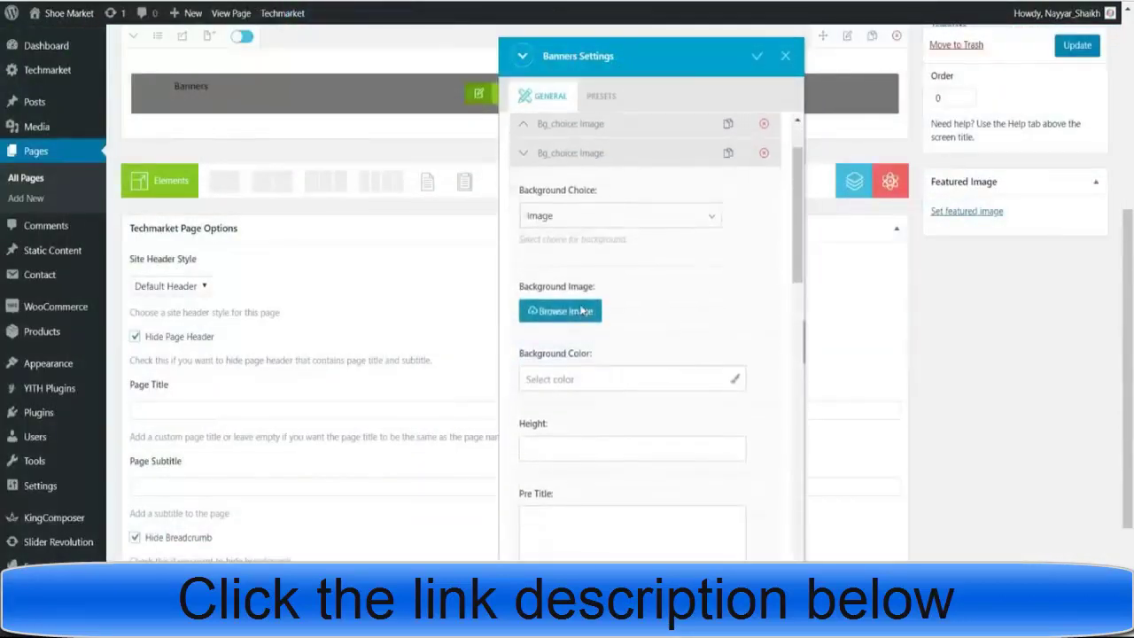
left_click(571, 310)
left_click(284, 166)
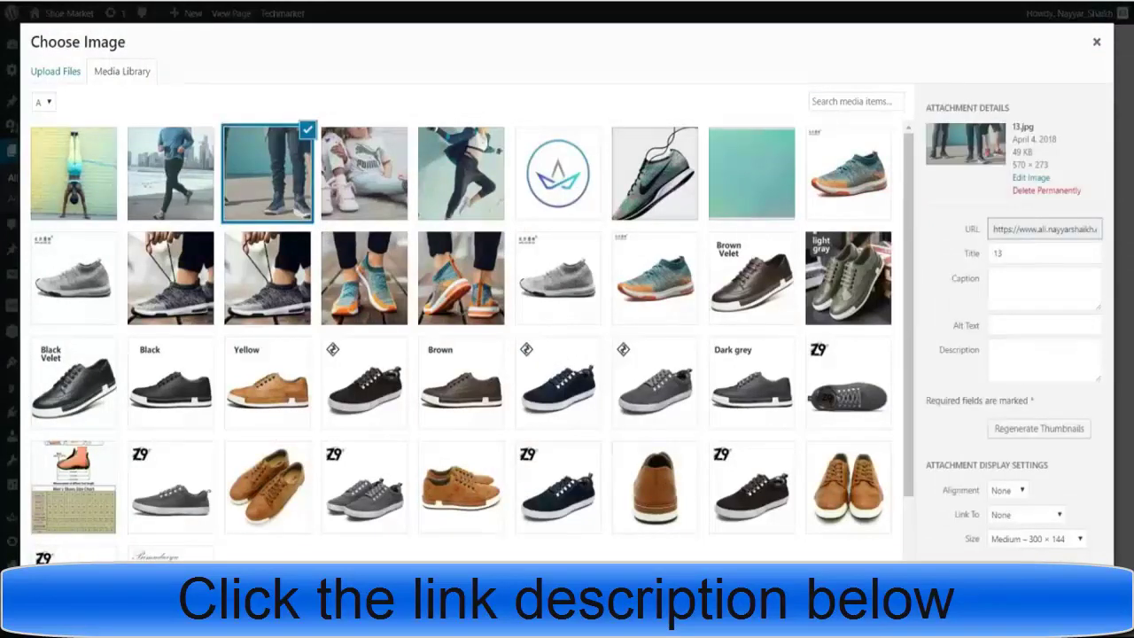
left_click(1048, 539)
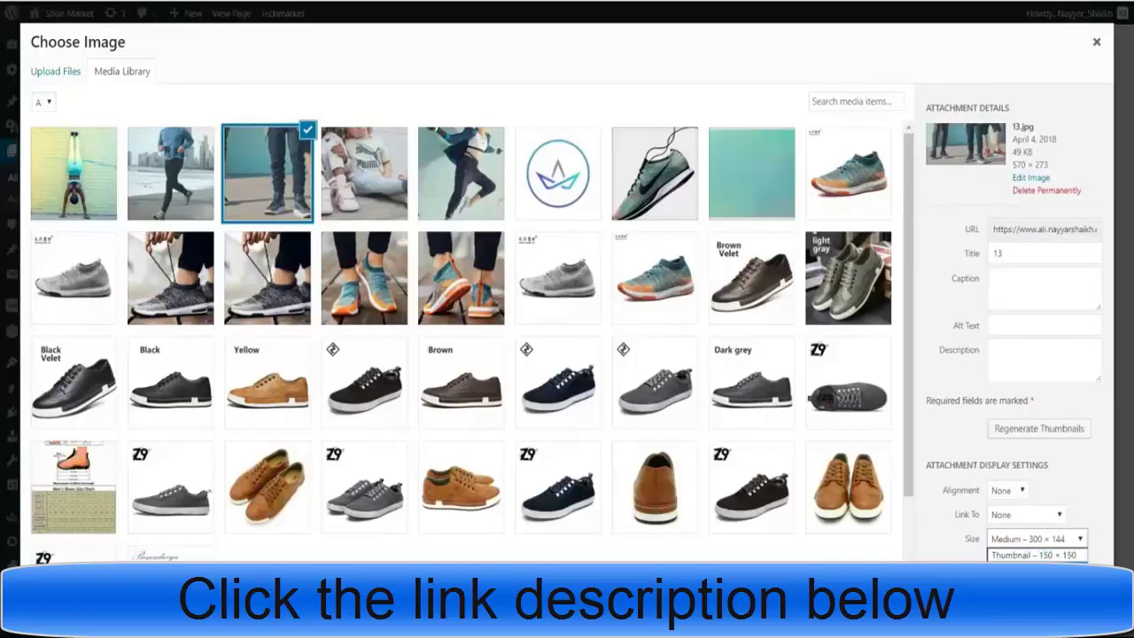
left_click(1032, 603)
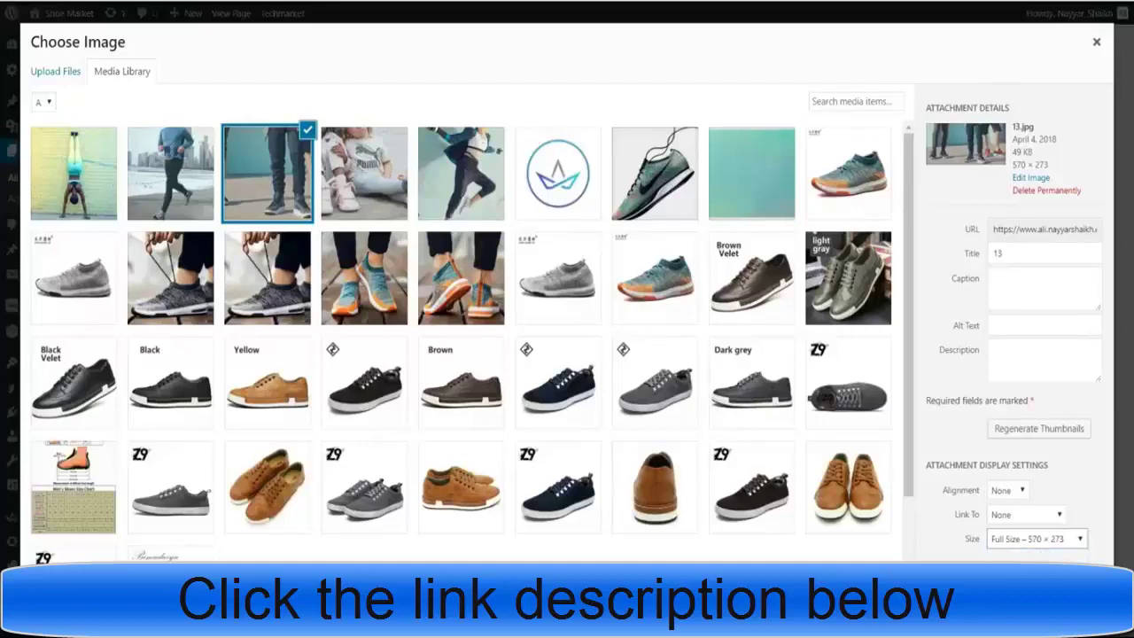
left_click(1063, 611)
scroll(713, 410, "down", 5)
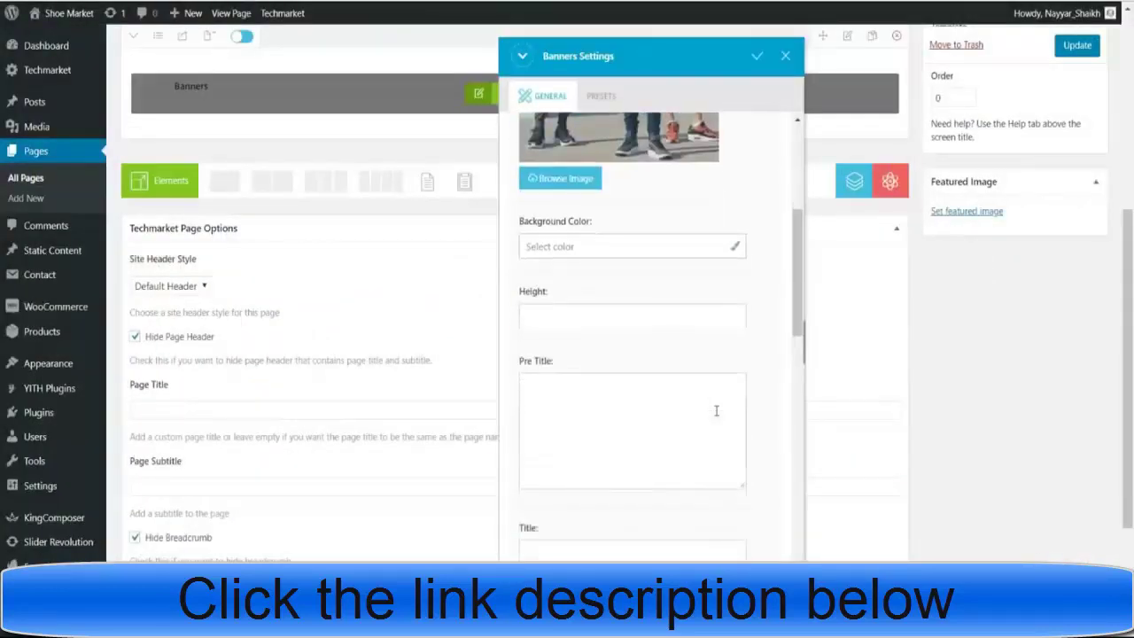
- Title the third banner KIDS & YOUNG and enter its NEW subtitle
left_click(618, 395)
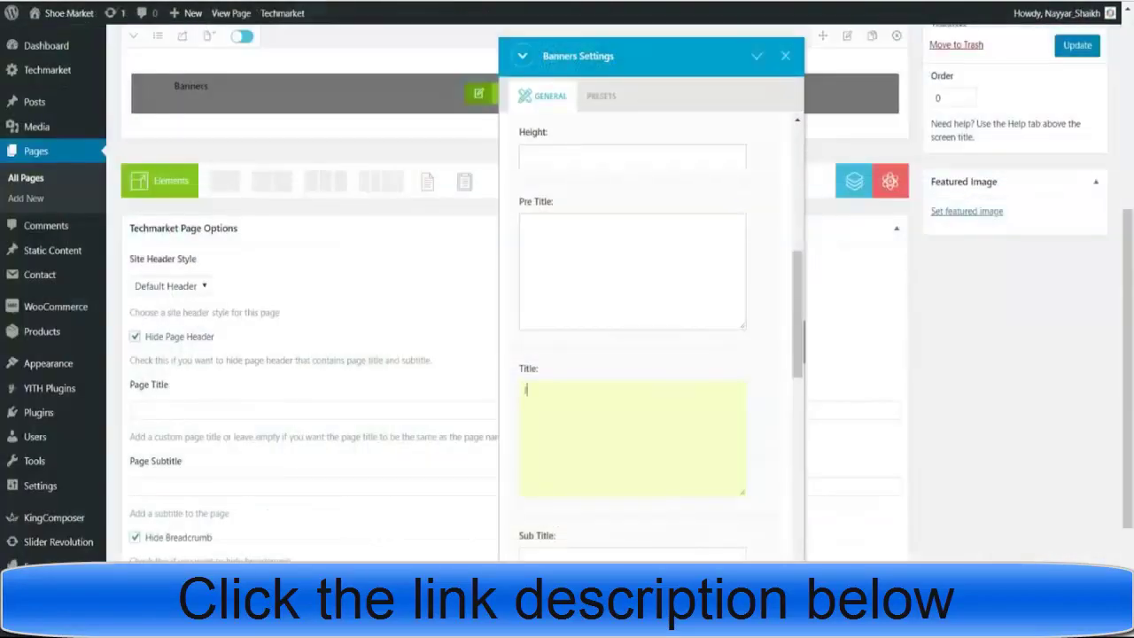
type("YOUNG")
scroll(577, 408, "down", 3)
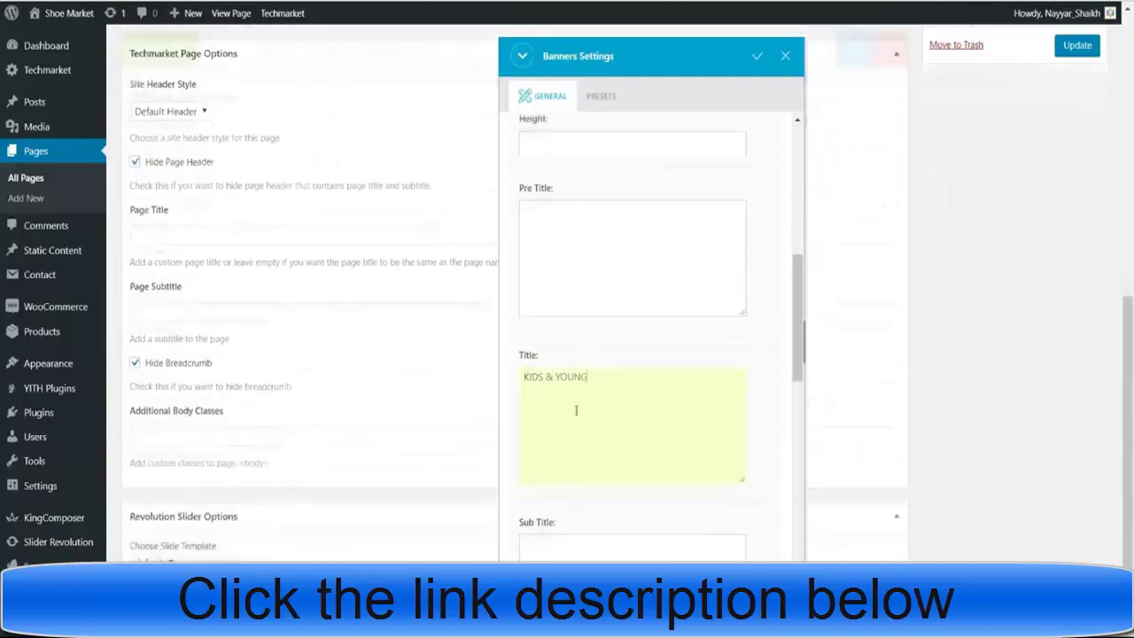
left_click(590, 517)
type("NEW COLLECTIONS")
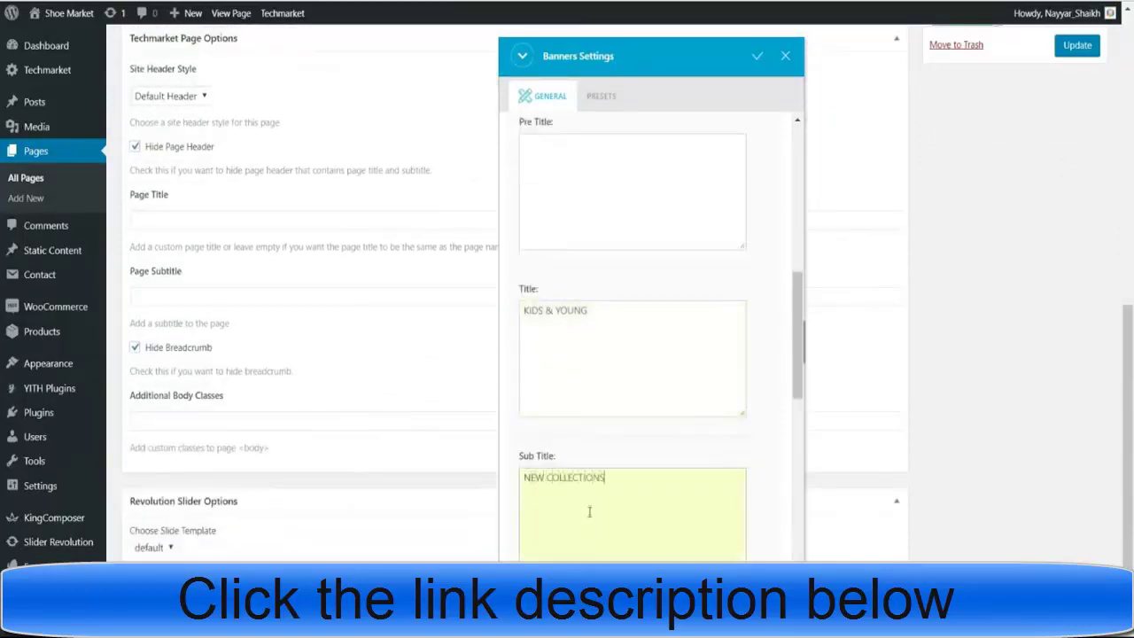
- Set the third banner's class to 'small-banner text-in-center' and collapse it
scroll(590, 511, "down", 10)
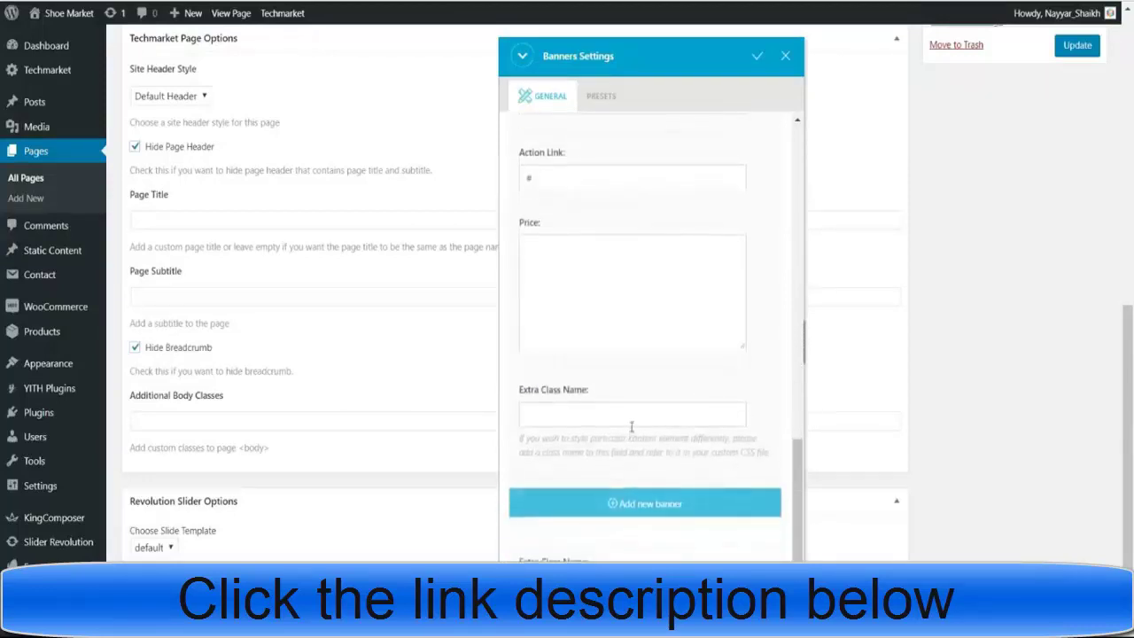
left_click(630, 423)
type("large-banner text-in-center")
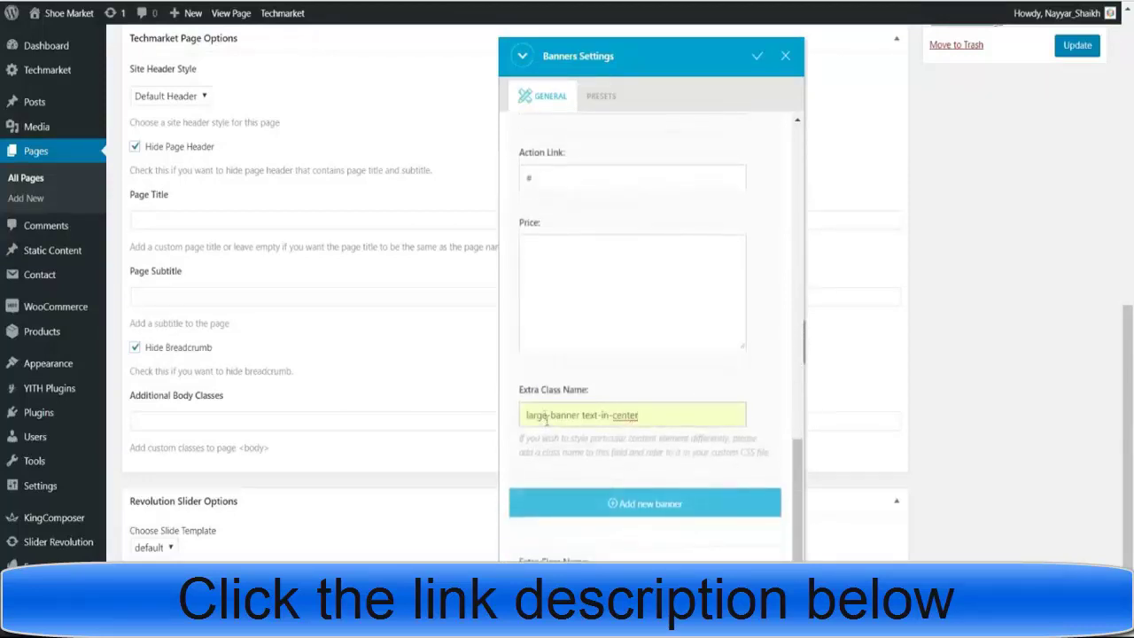
double_click(545, 414)
type("SMALL")
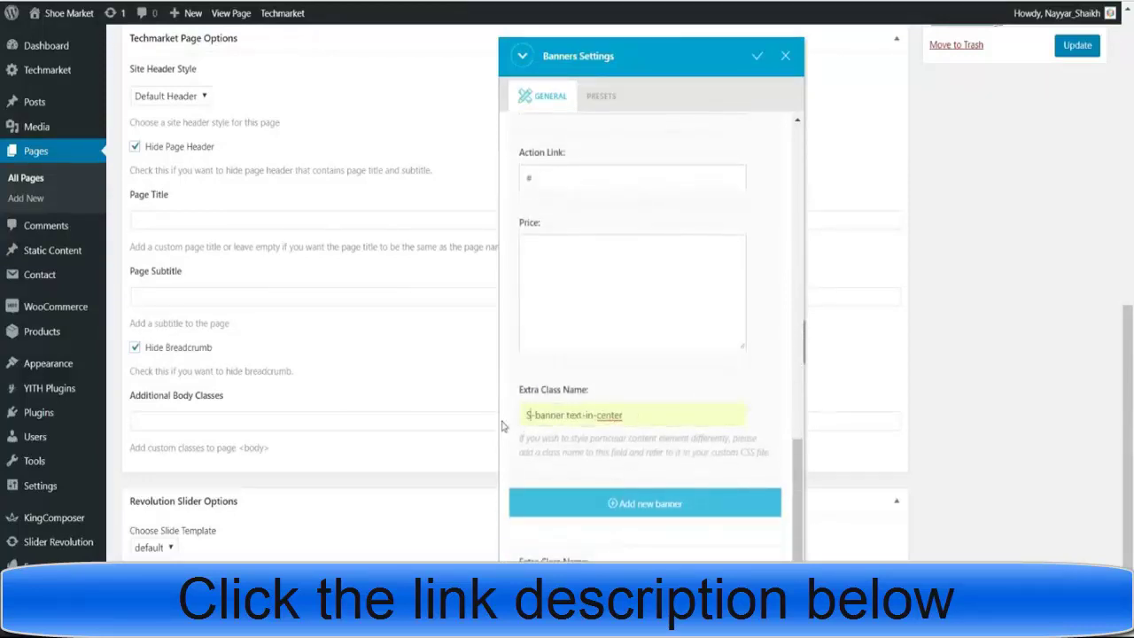
key("BackSpace")
key("BackSpace")
key("BackSpace")
key("BackSpace")
key("BackSpace")
type("small")
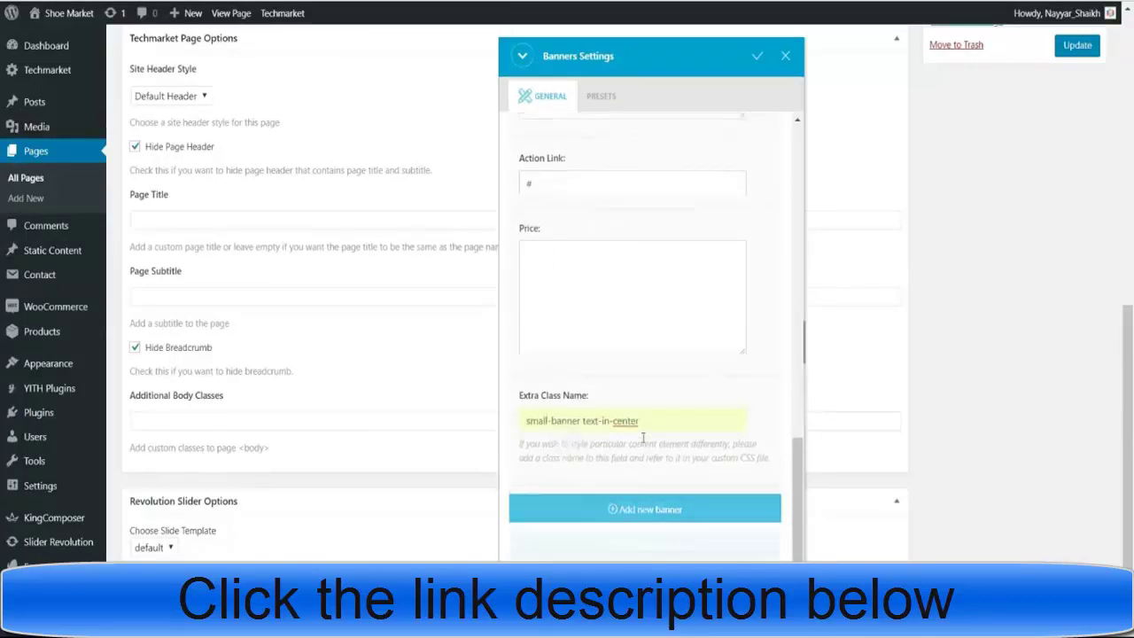
scroll(642, 441, "up", 10)
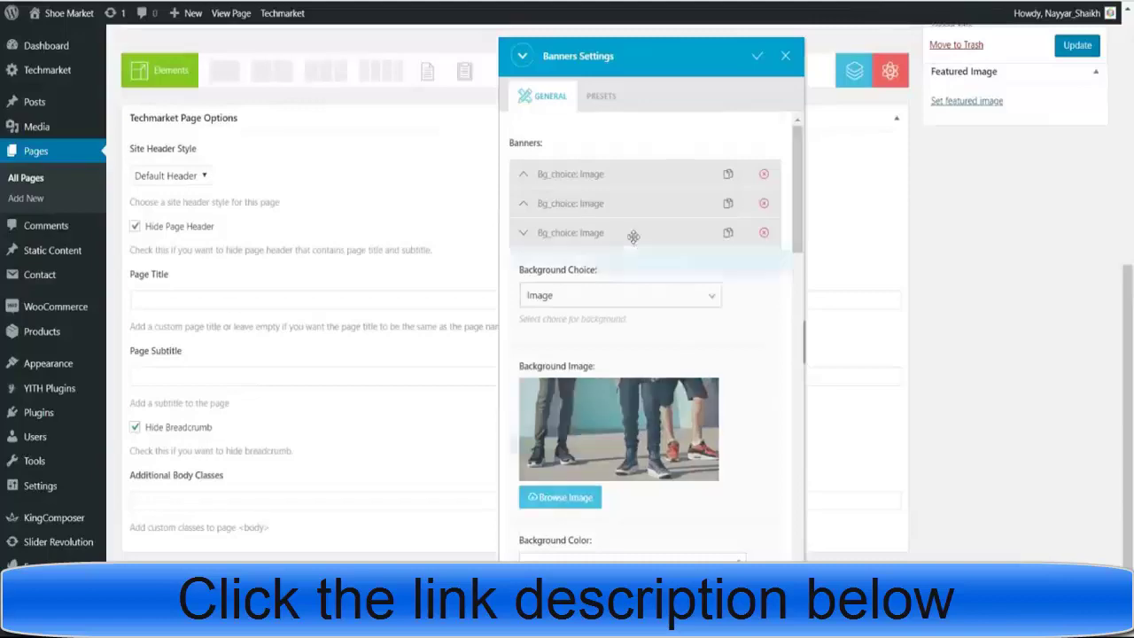
left_click(635, 236)
- Add a fourth banner with the city-runner photo 14.jpg as its background
left_click(638, 260)
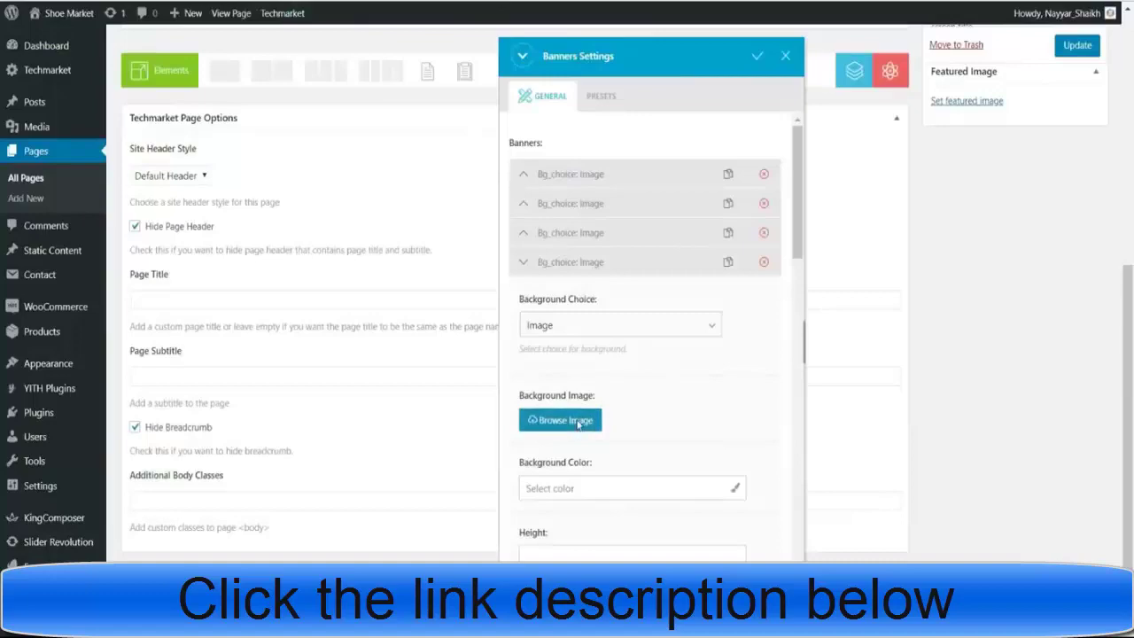
left_click(587, 418)
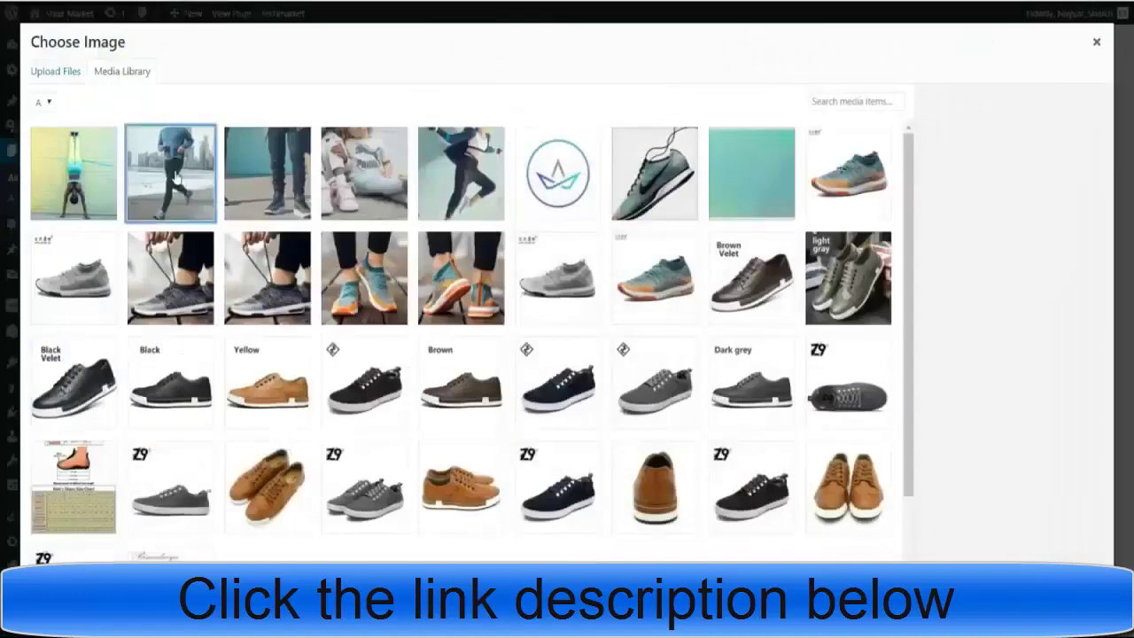
left_click(177, 180)
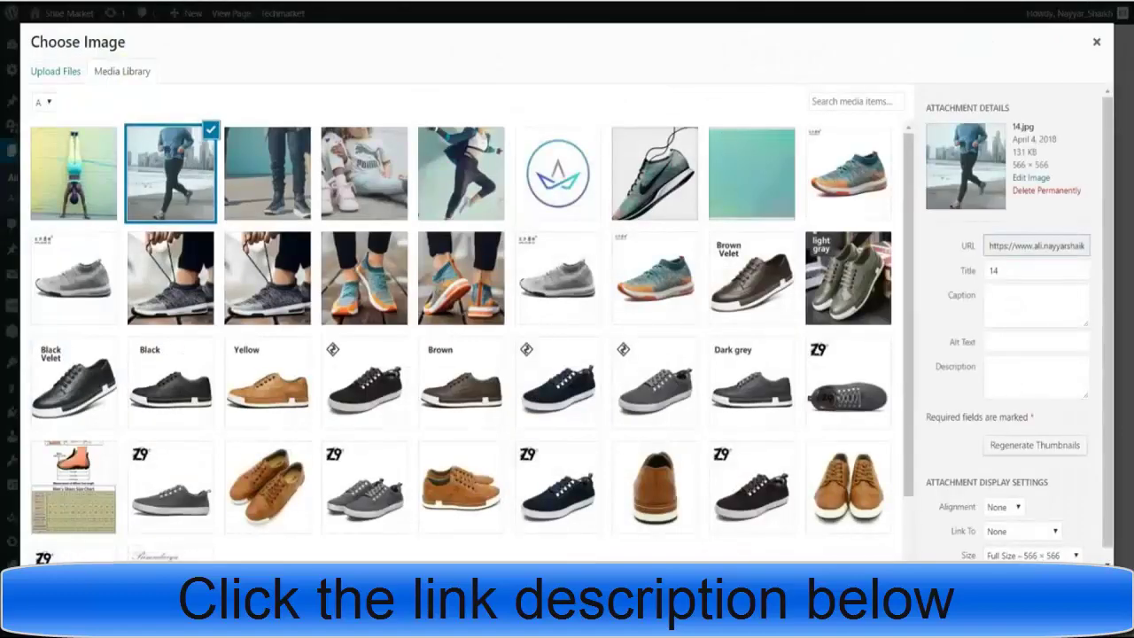
left_click(1058, 609)
scroll(739, 443, "down", 5)
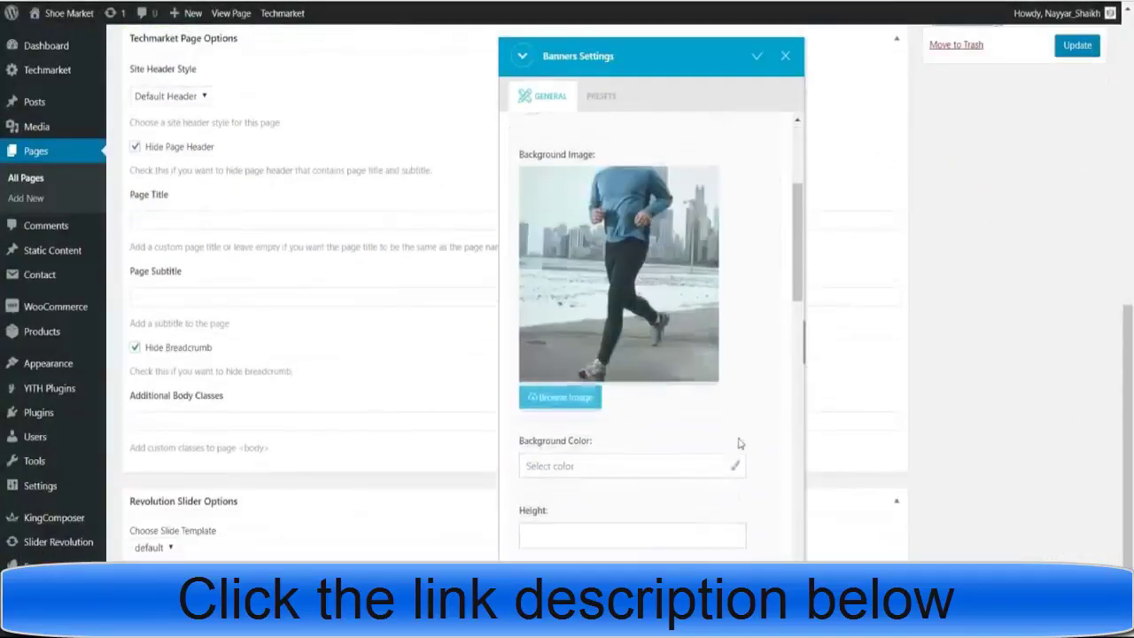
scroll(739, 437, "down", 4)
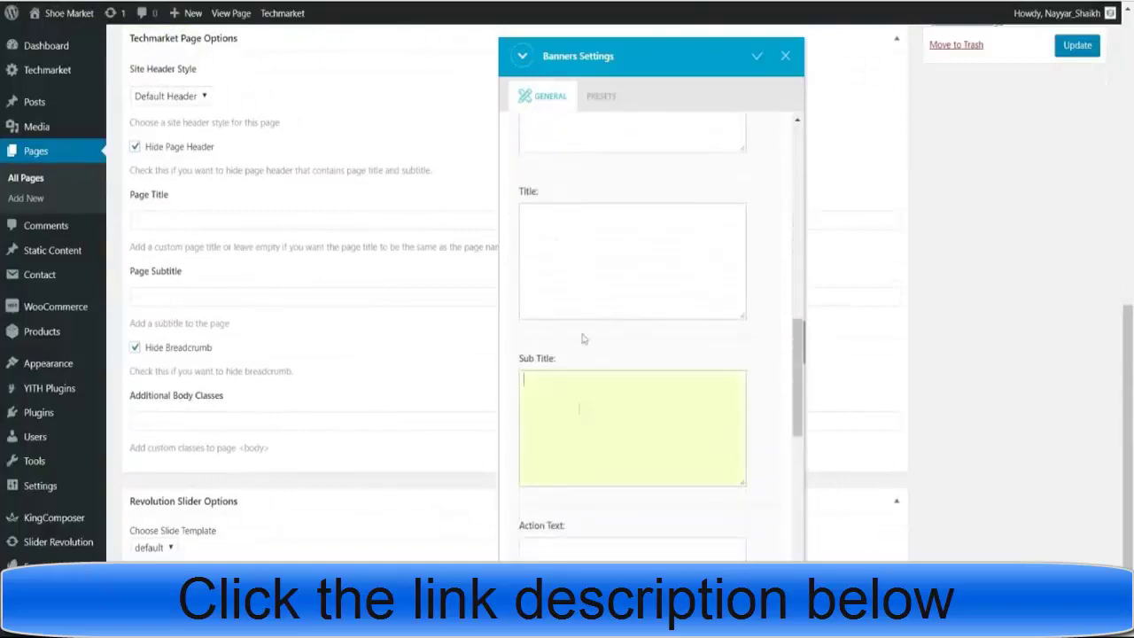
- Title the fourth banner MEN with subtitle NEW COLLECTION
left_click(569, 288)
key("Tab")
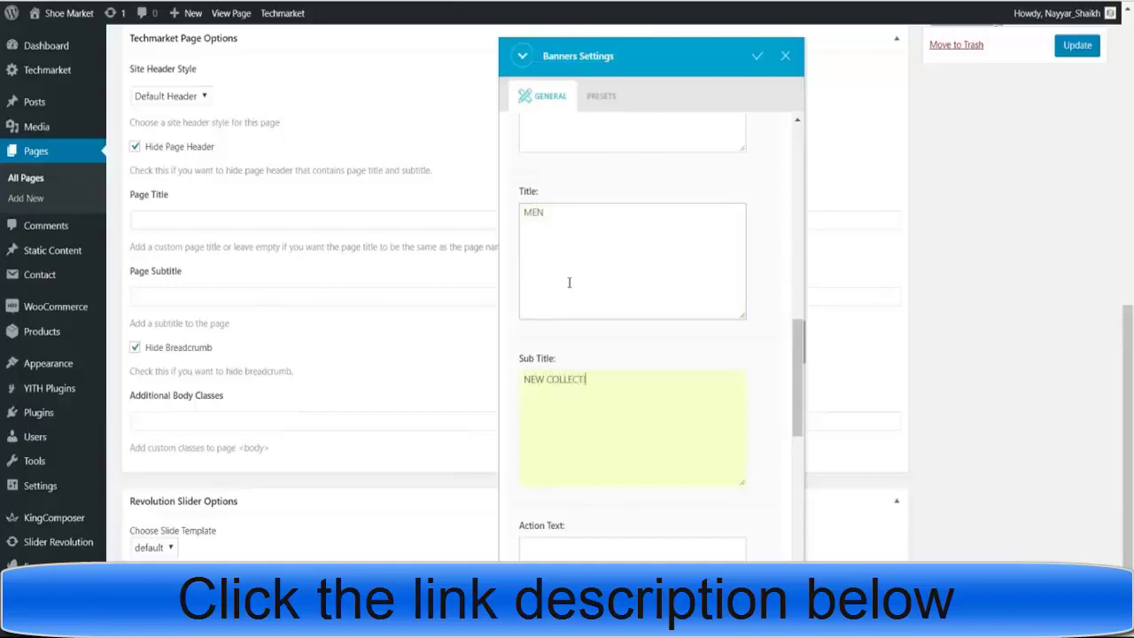
type("ION")
key("Tab")
- Give the fourth banner class 'large-banner text-in-center', collapse it, then select the element's Extra Class Name
scroll(572, 292, "down", 5)
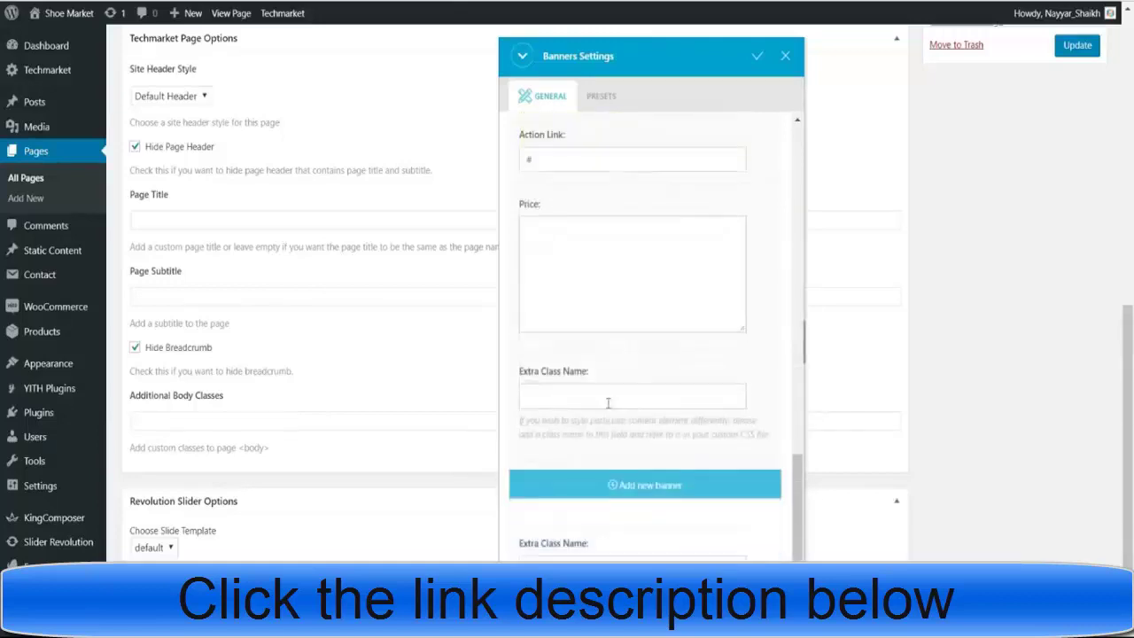
left_click(594, 397)
type("large-banner text-in-center")
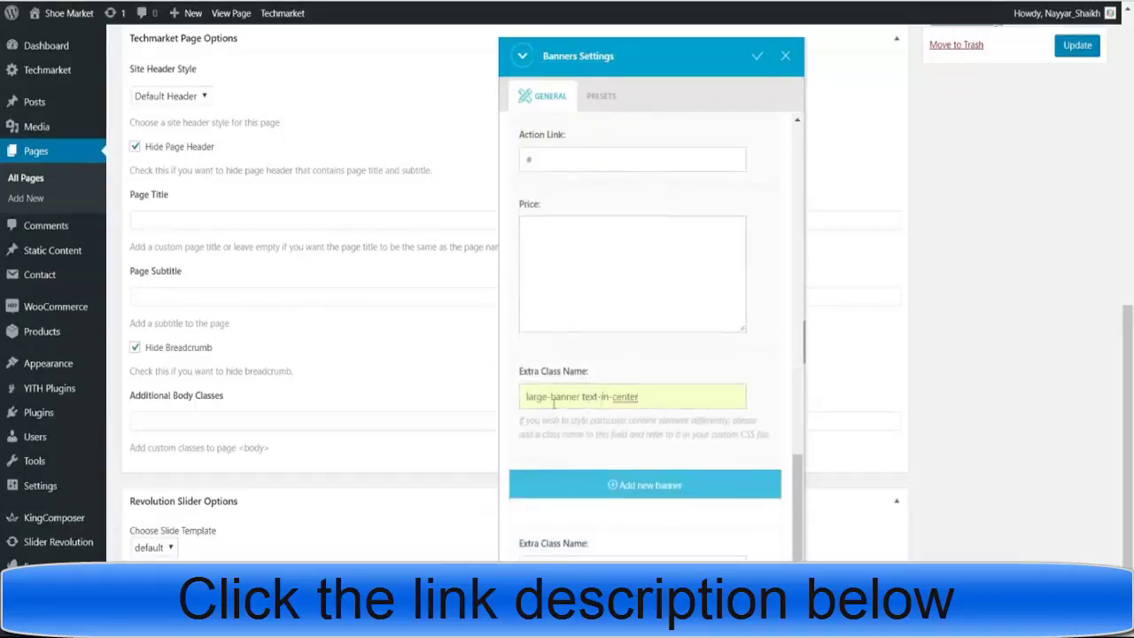
scroll(660, 503, "down", 1)
scroll(663, 502, "up", 10)
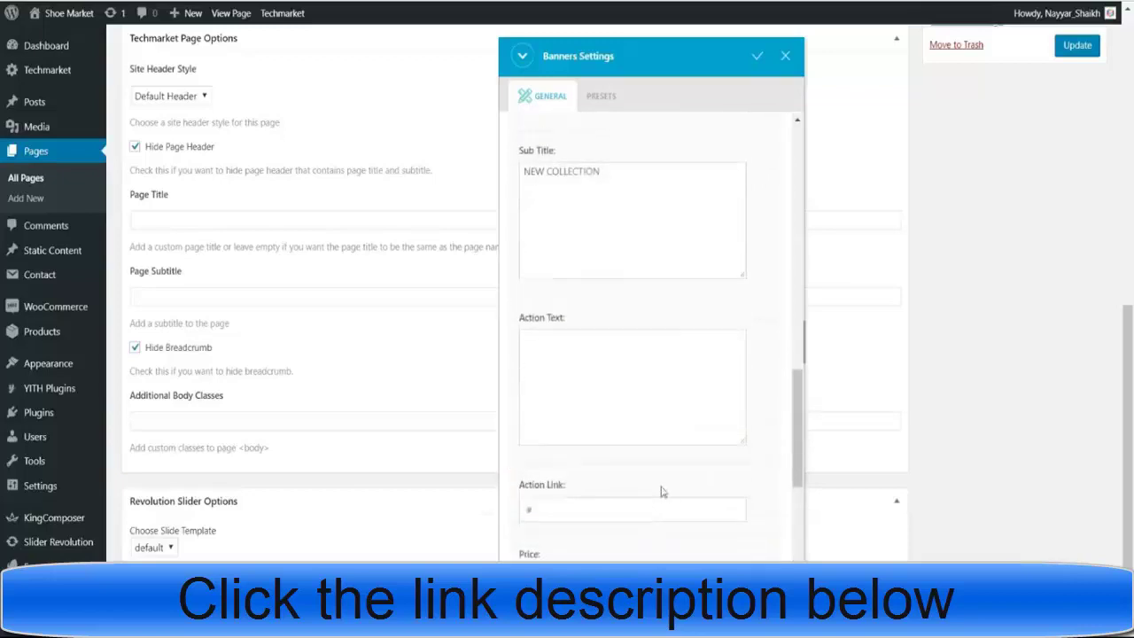
left_click(659, 261)
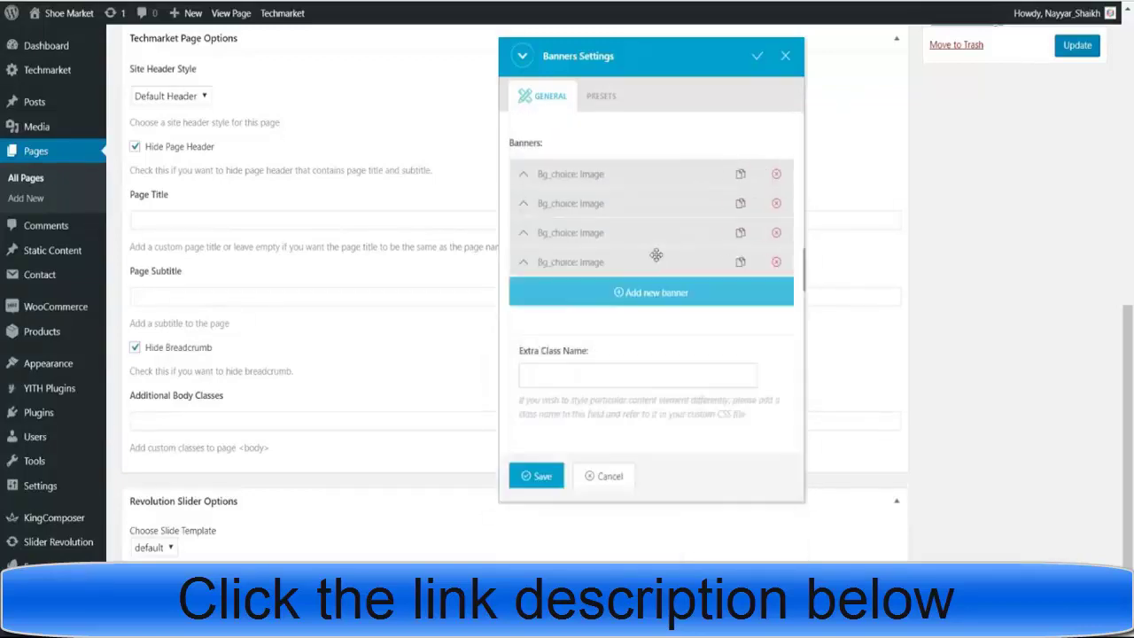
left_click(566, 378)
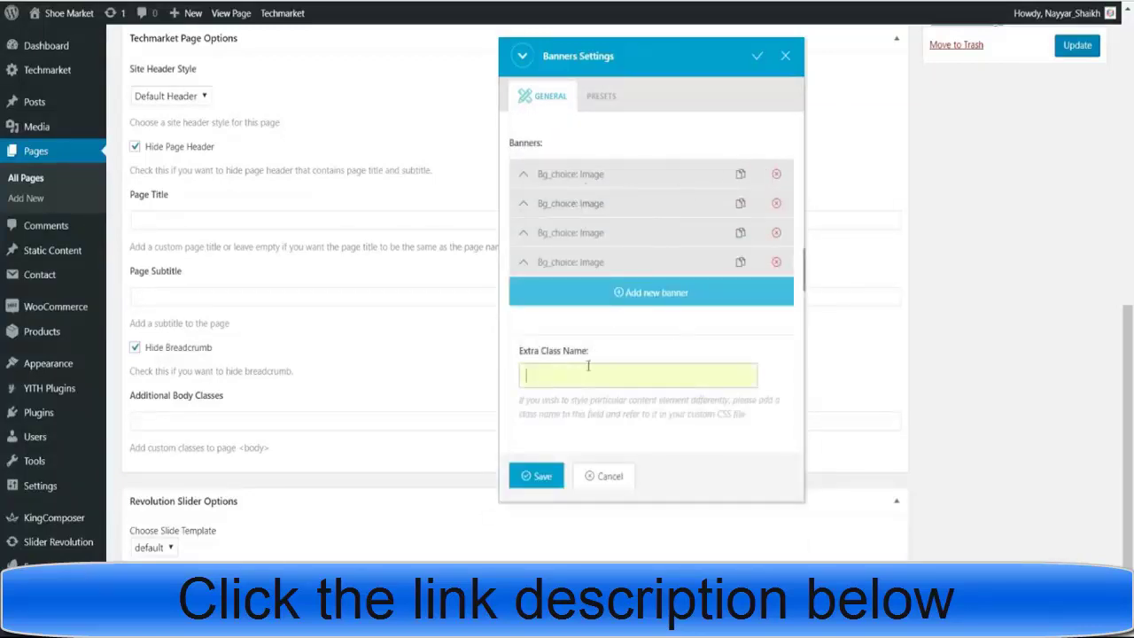
left_click_drag(518, 354, 633, 355)
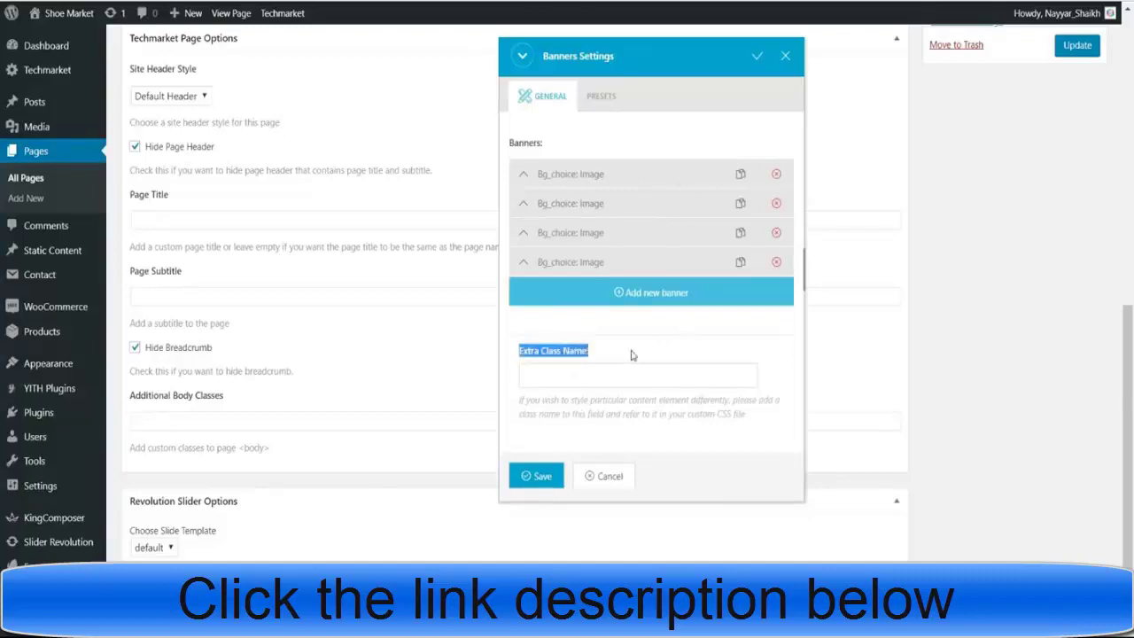
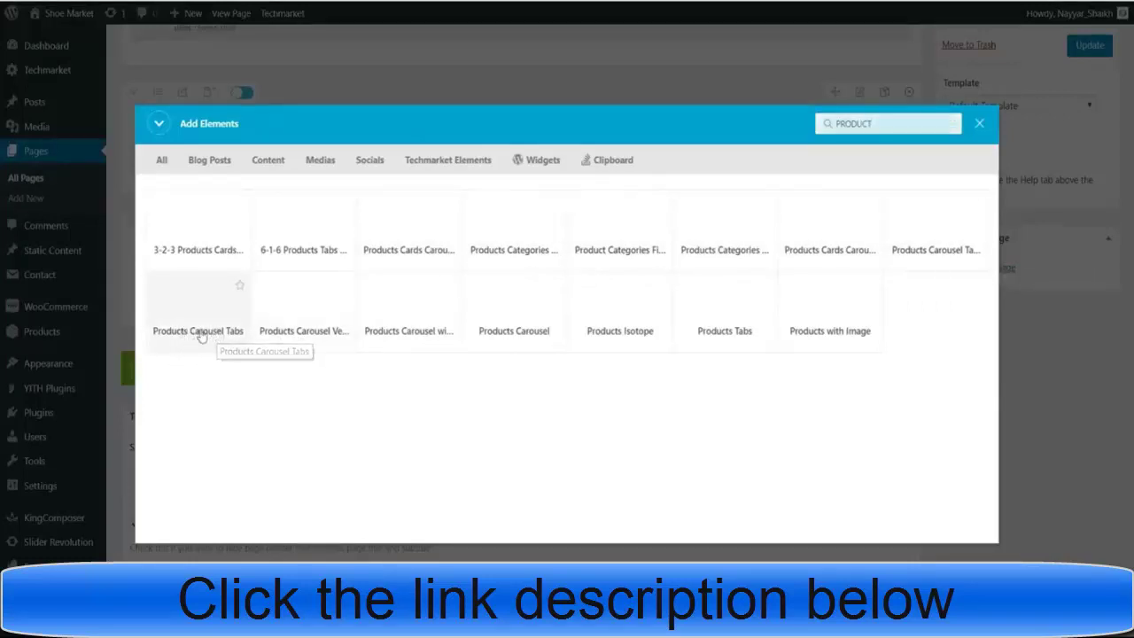
- Add a Products Carousel Tabs element and select the site's Shop New Arrivals 2017 heading
left_click(200, 335)
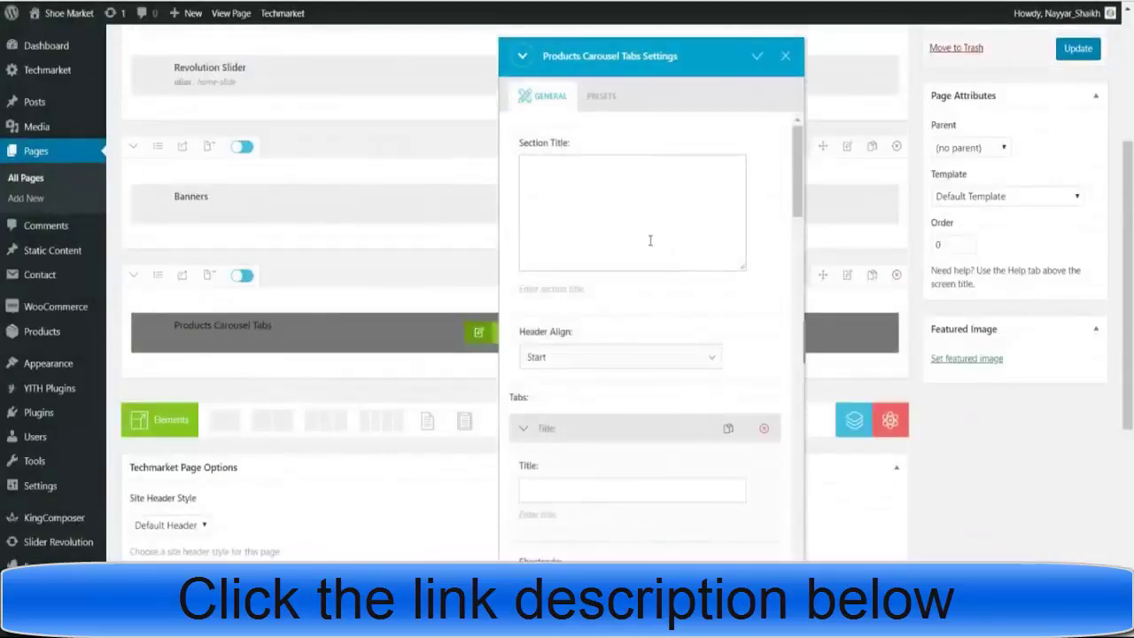
scroll(614, 203, "down", 2)
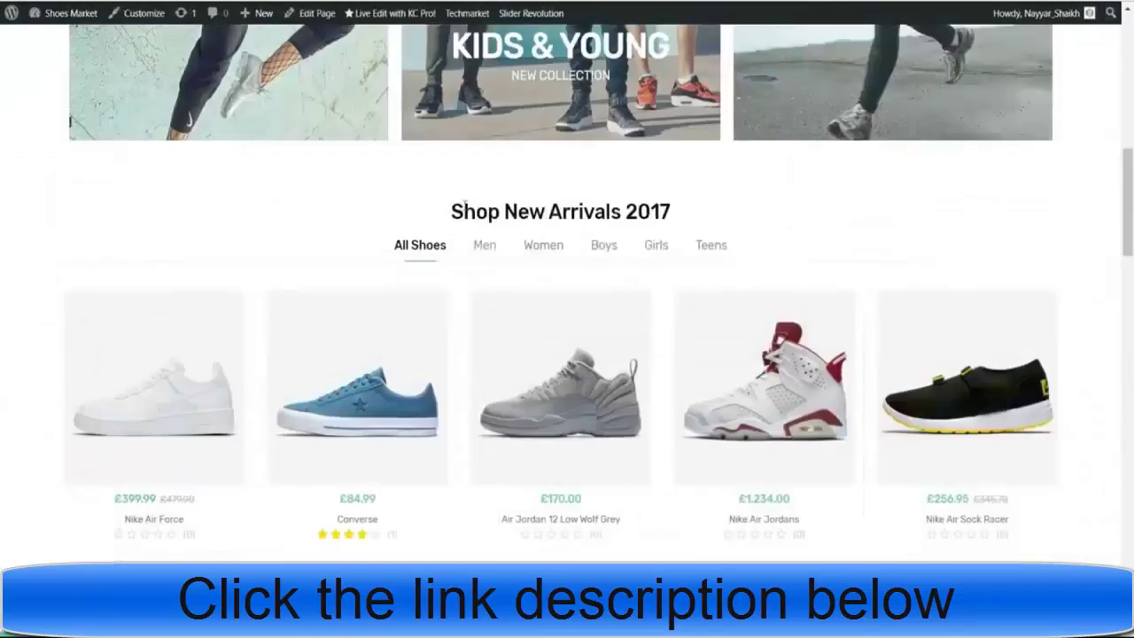
left_click_drag(434, 204, 546, 226)
scroll(962, 324, "down", 10)
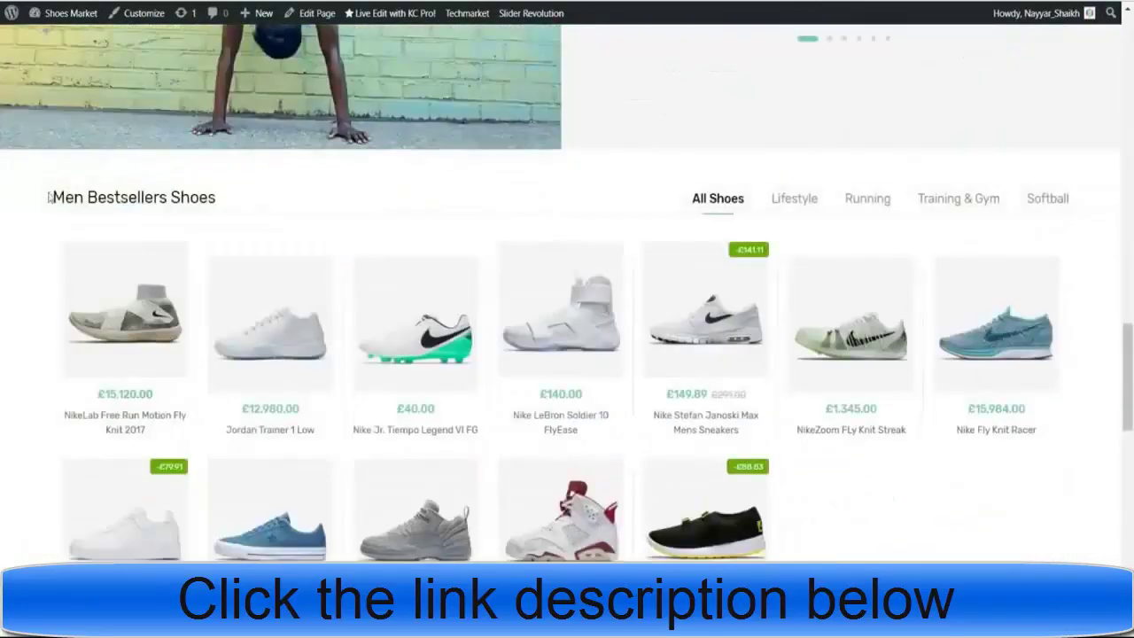
- Select just the Men Bestsellers Shoes heading text on the live site
left_click_drag(170, 197, 1001, 199)
left_click(1001, 199)
left_click_drag(55, 198, 1001, 199)
left_click(51, 198)
left_click_drag(52, 199, 217, 198)
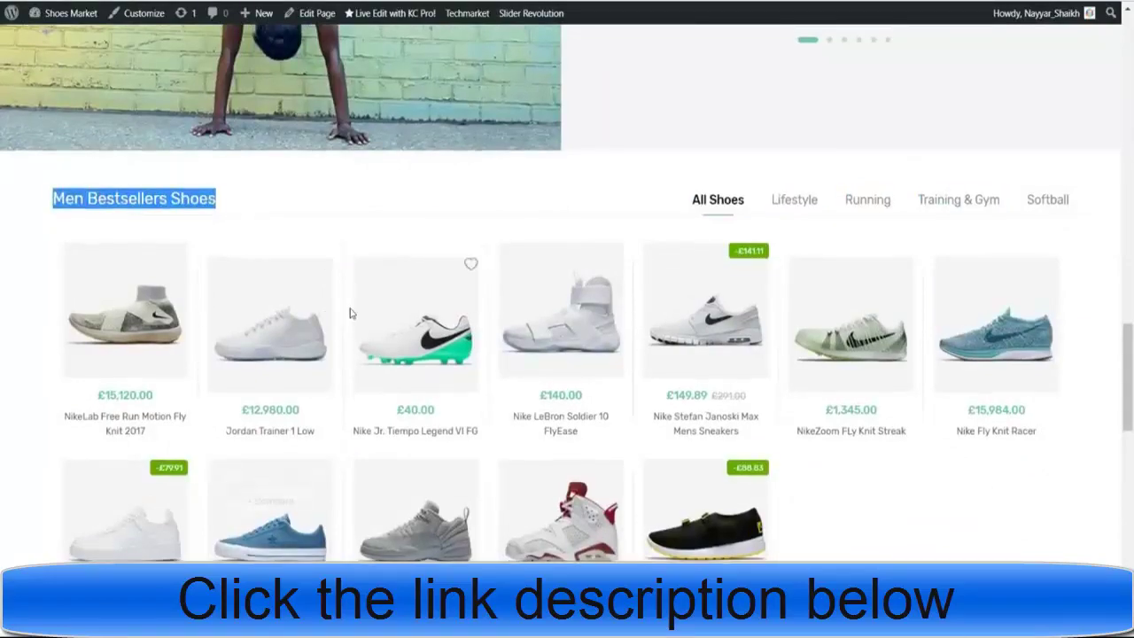
- Copy the Shop New Arrivals 2017 heading and paste it as the Section Title
scroll(350, 314, "up", 10)
triple_click(520, 370)
key("ctrl+c")
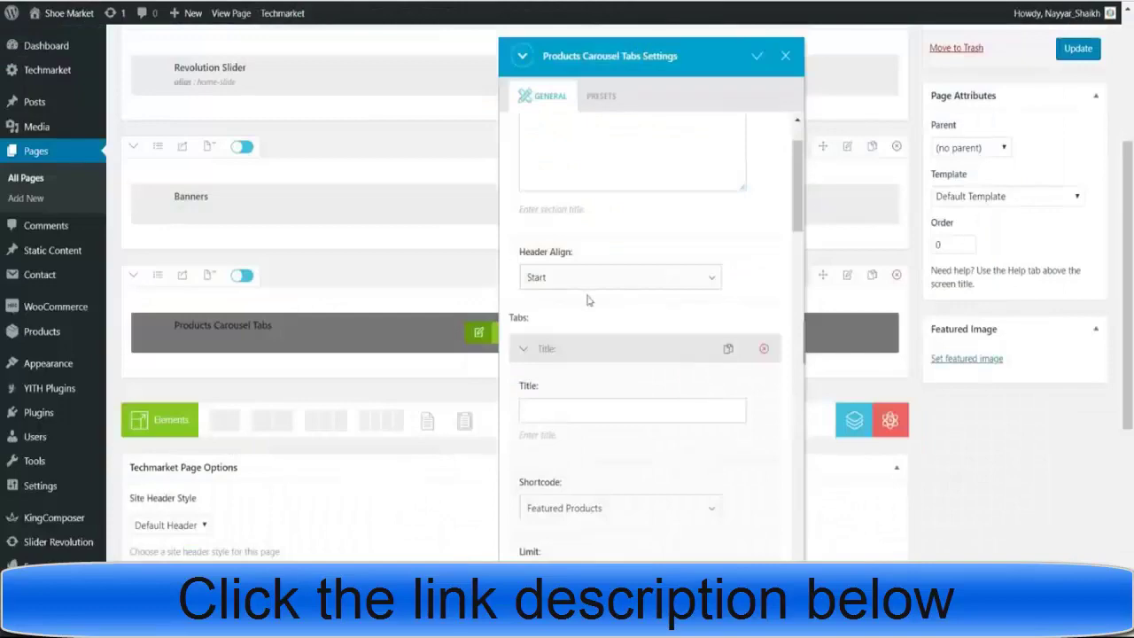
scroll(588, 298, "up", 3)
left_click(598, 244)
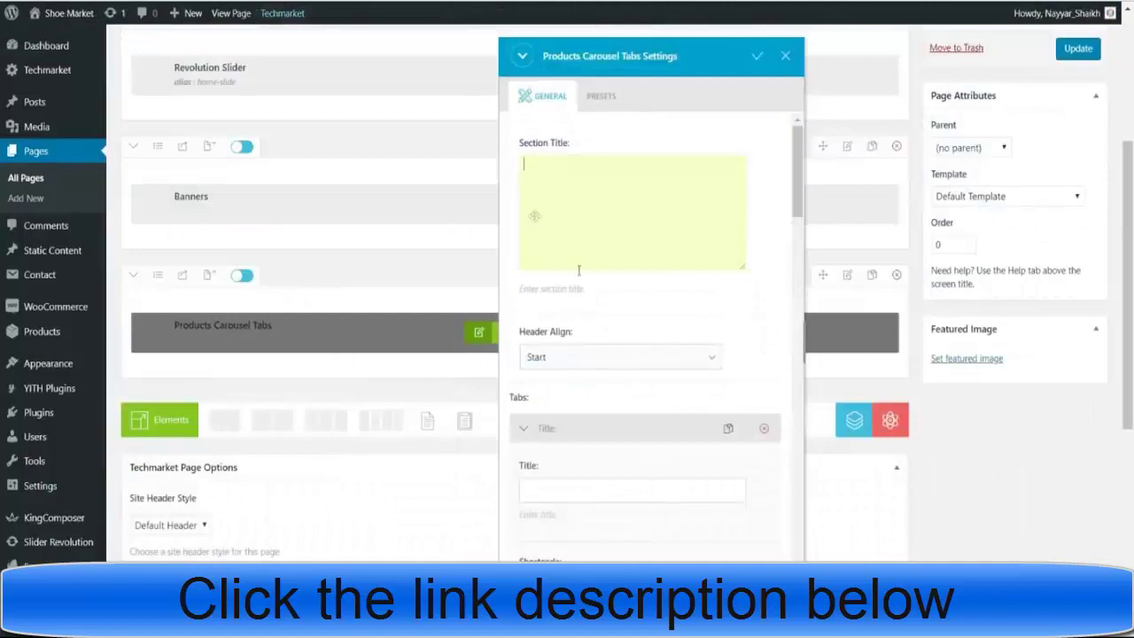
key("ctrl+v")
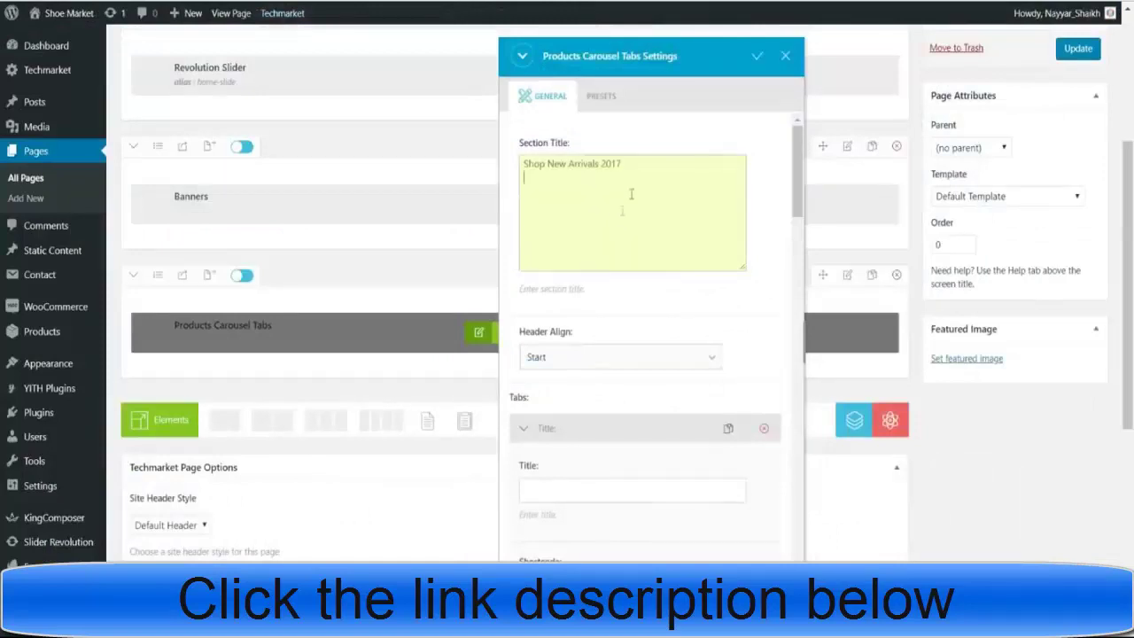
- Change the title's year to 2018 and set Header Align to Center
left_click_drag(630, 172, 617, 166)
type("8")
scroll(626, 222, "down", 3)
left_click(611, 278)
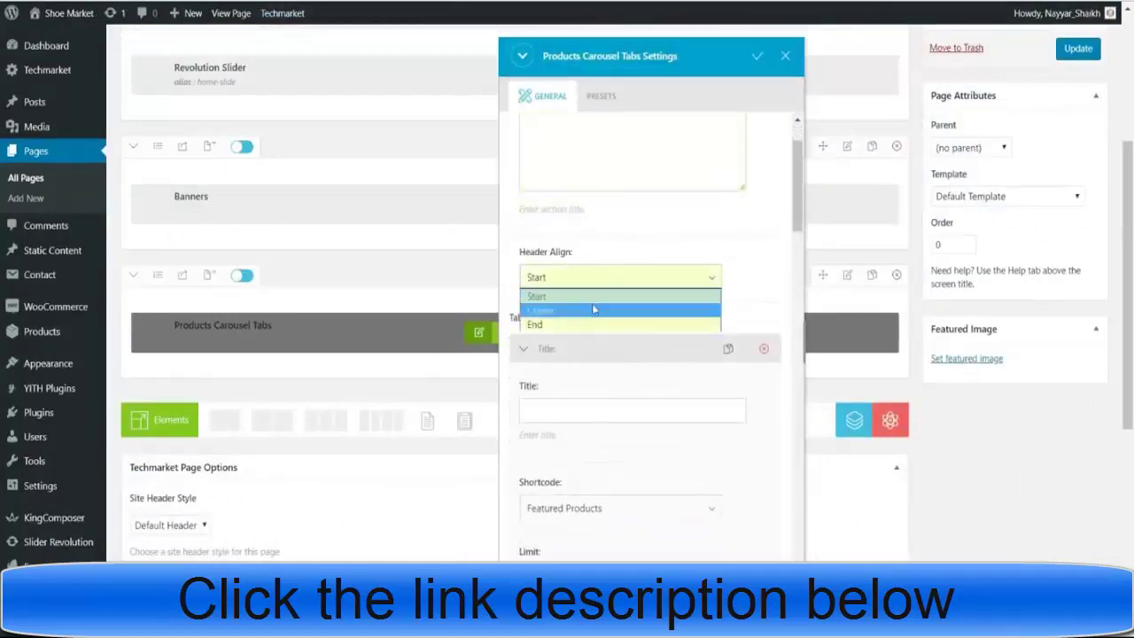
left_click(593, 309)
- Make the All Shoes tab use the Products shortcode, then move to its limit and template fields
scroll(620, 265, "down", 5)
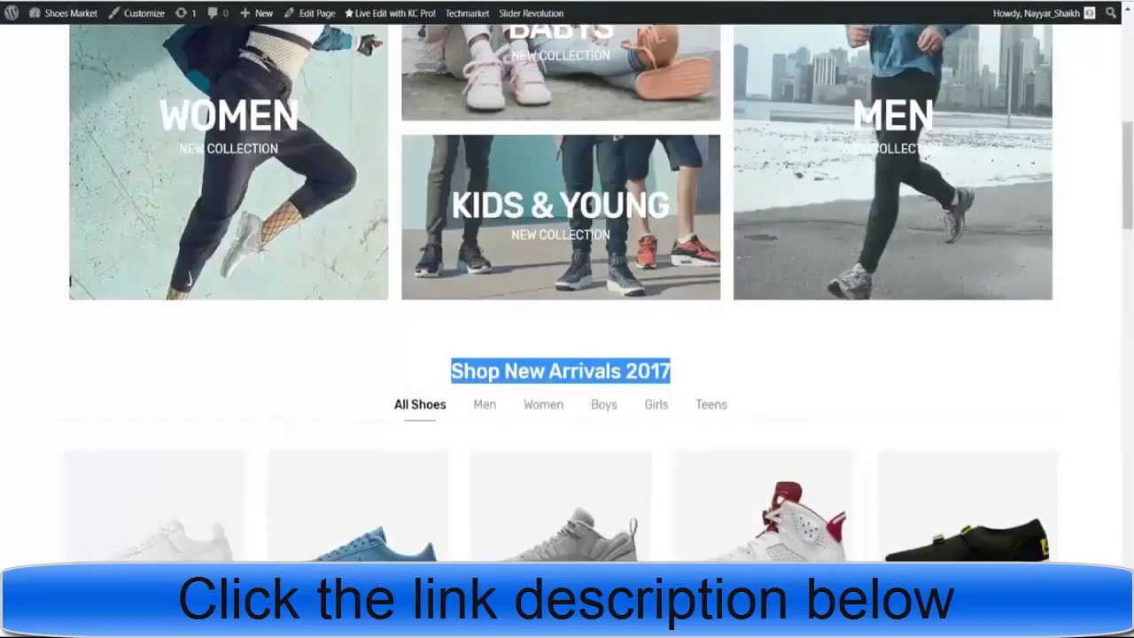
scroll(443, 413, "down", 2)
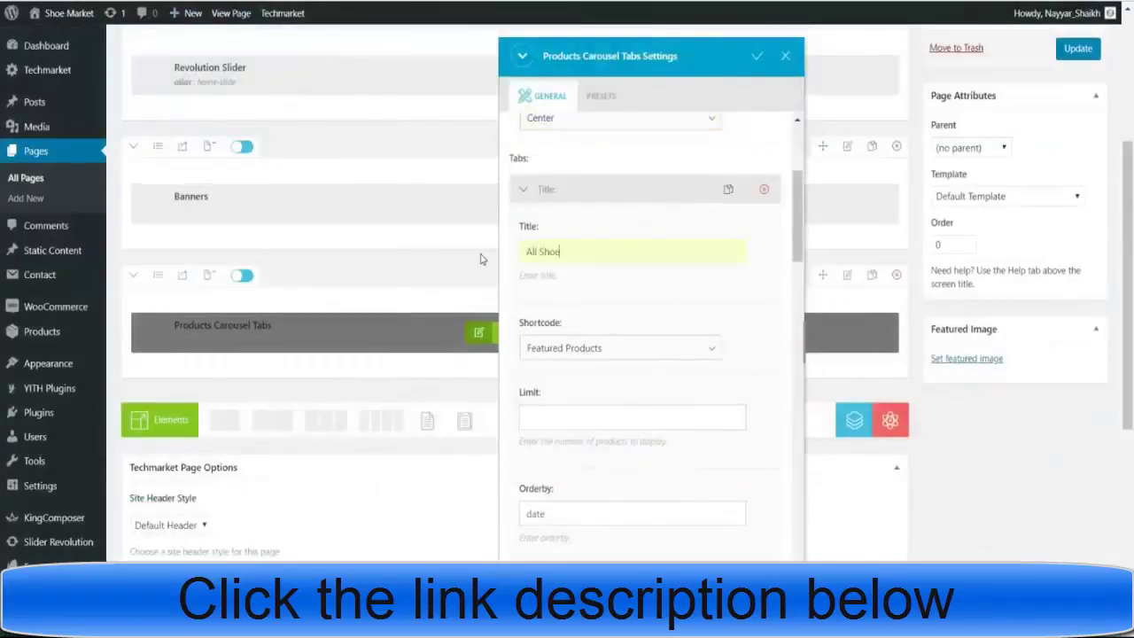
scroll(678, 348, "down", 1)
left_click(605, 268)
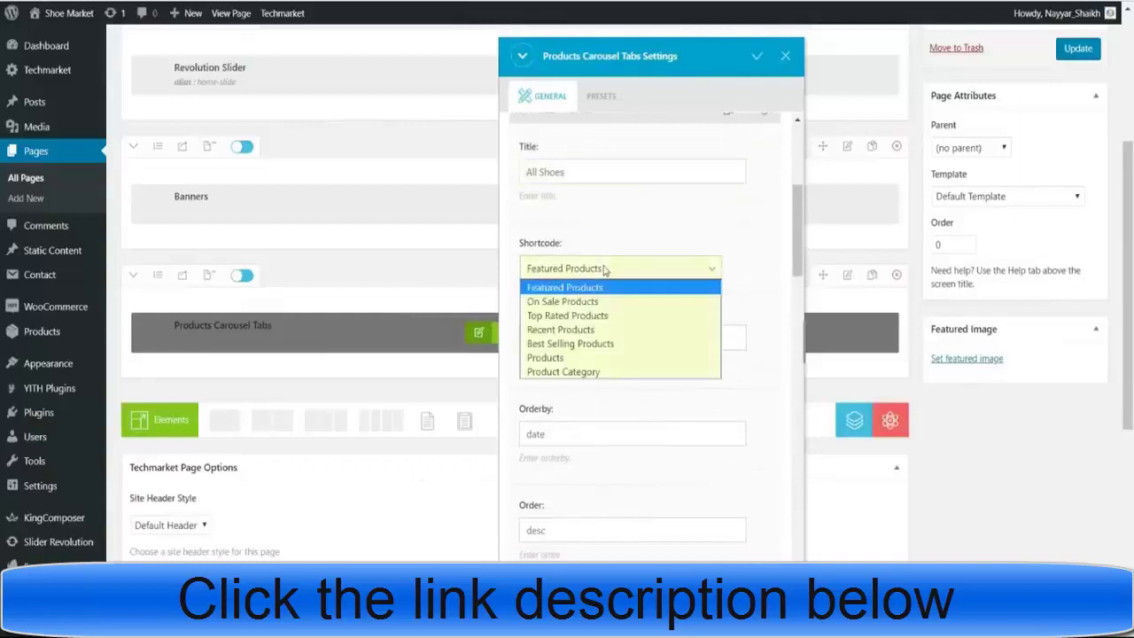
left_click(584, 358)
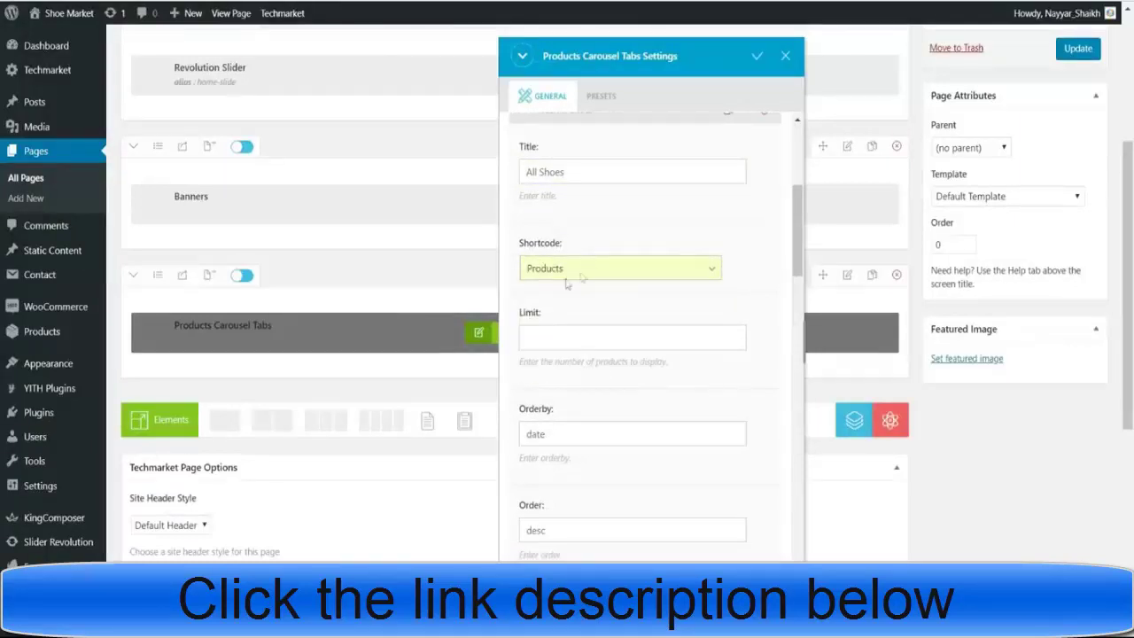
left_click(579, 340)
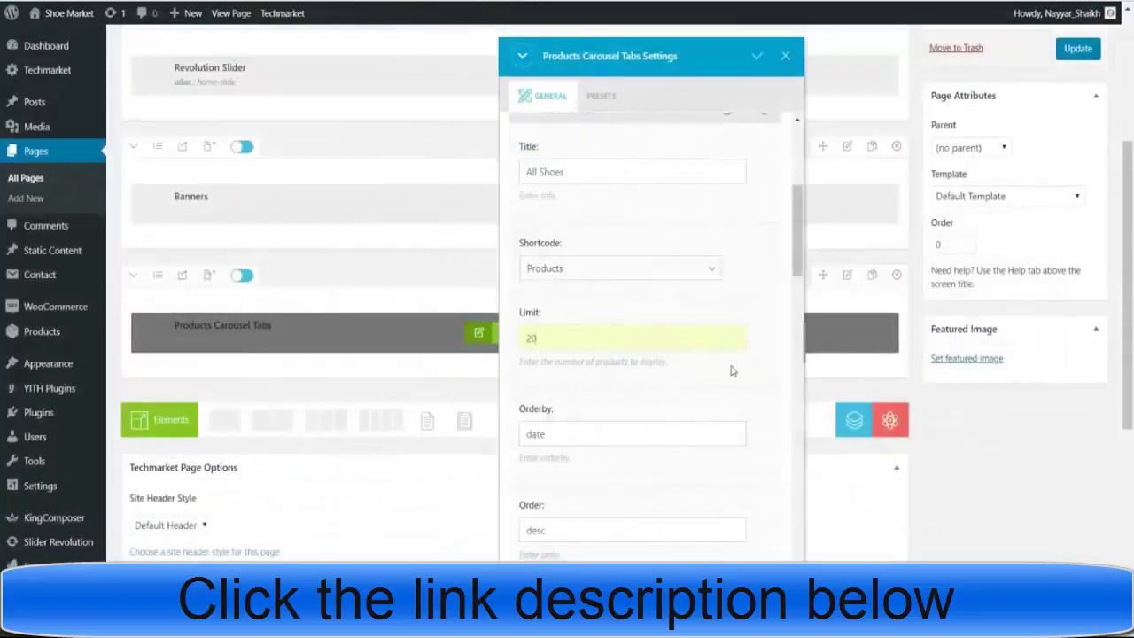
scroll(732, 370, "down", 5)
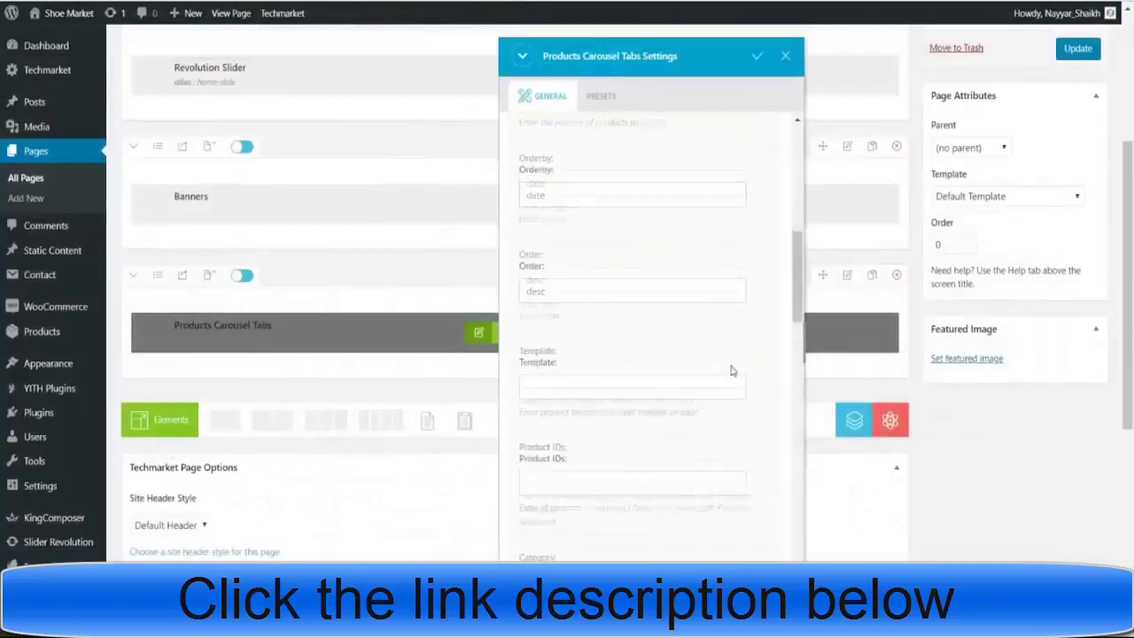
left_click(594, 232)
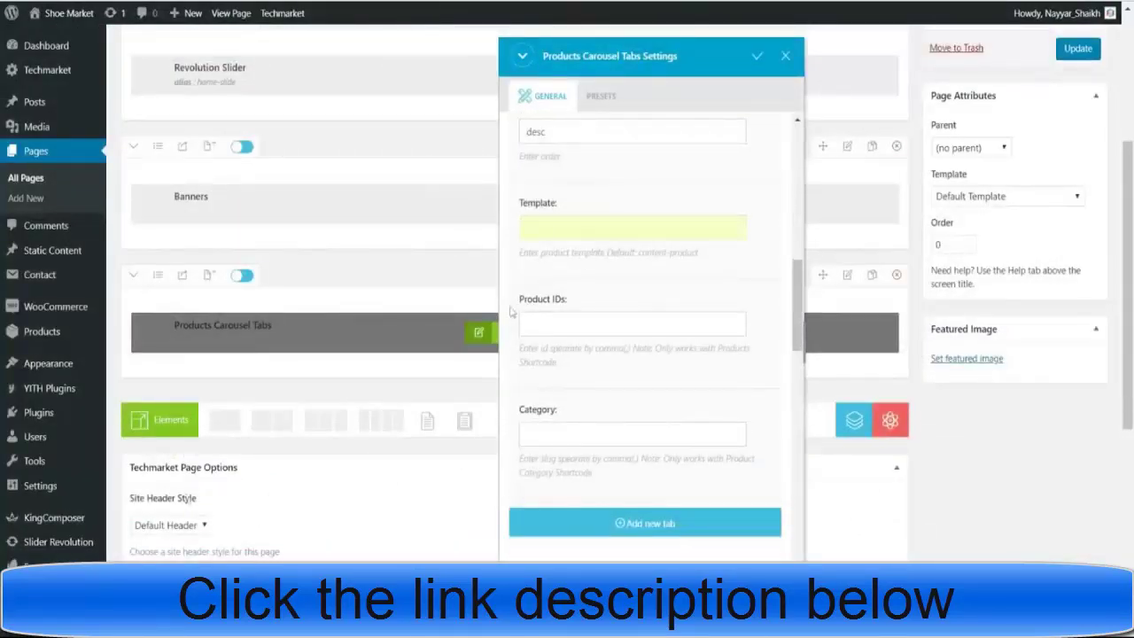
key("alt+Tab")
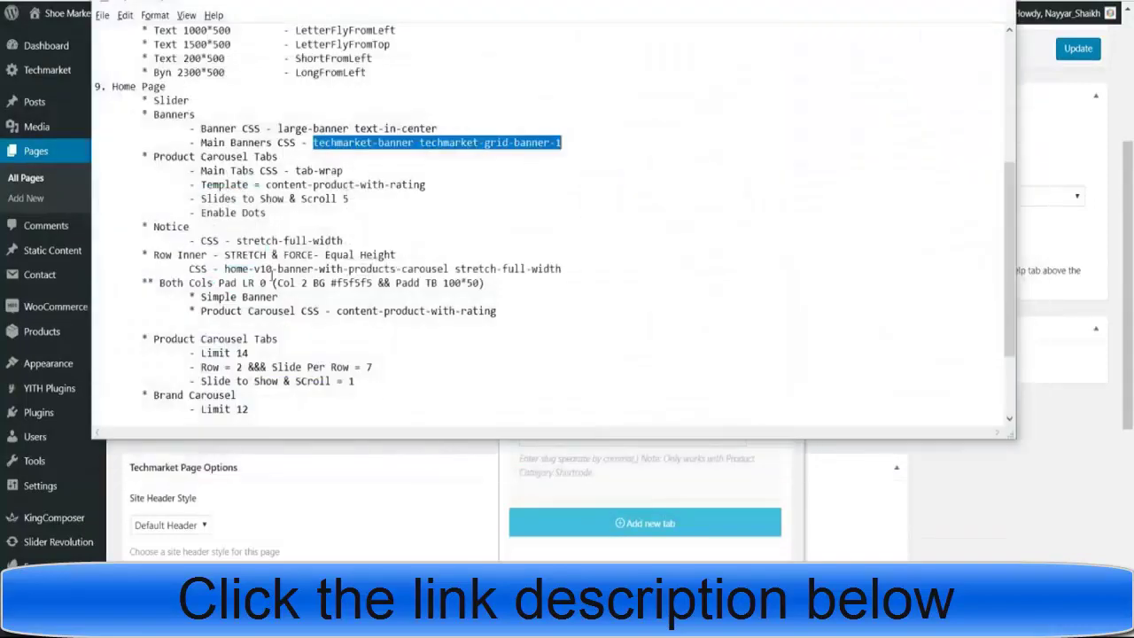
- Copy content-product-with-rating from the notes and paste it into the tab's Template field
left_click(304, 199)
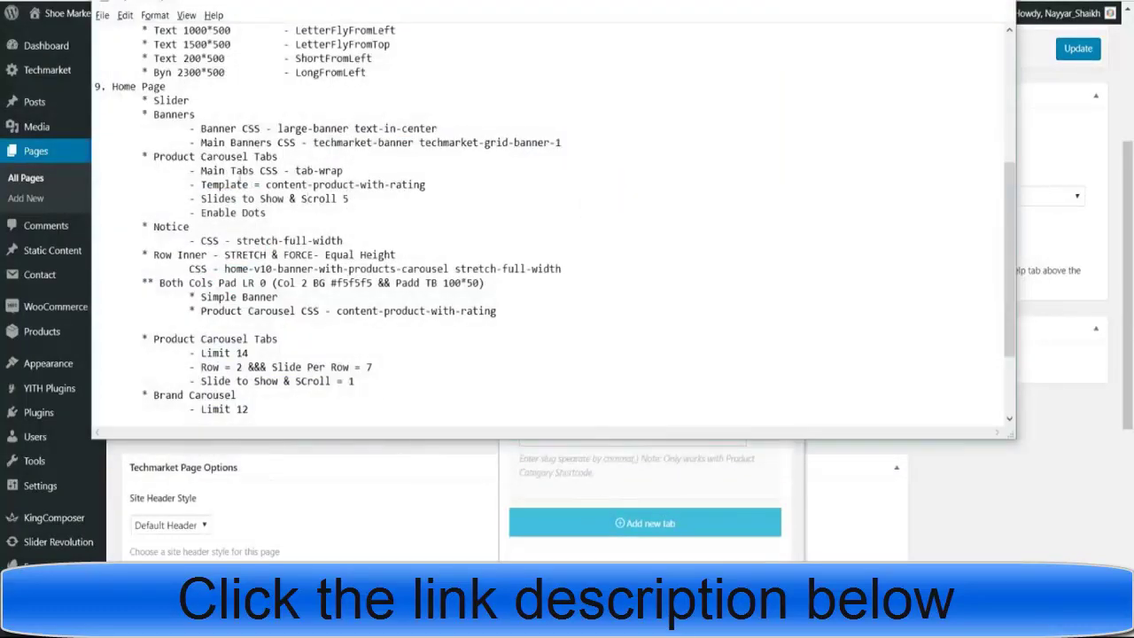
left_click_drag(189, 182, 276, 184)
left_click(447, 185)
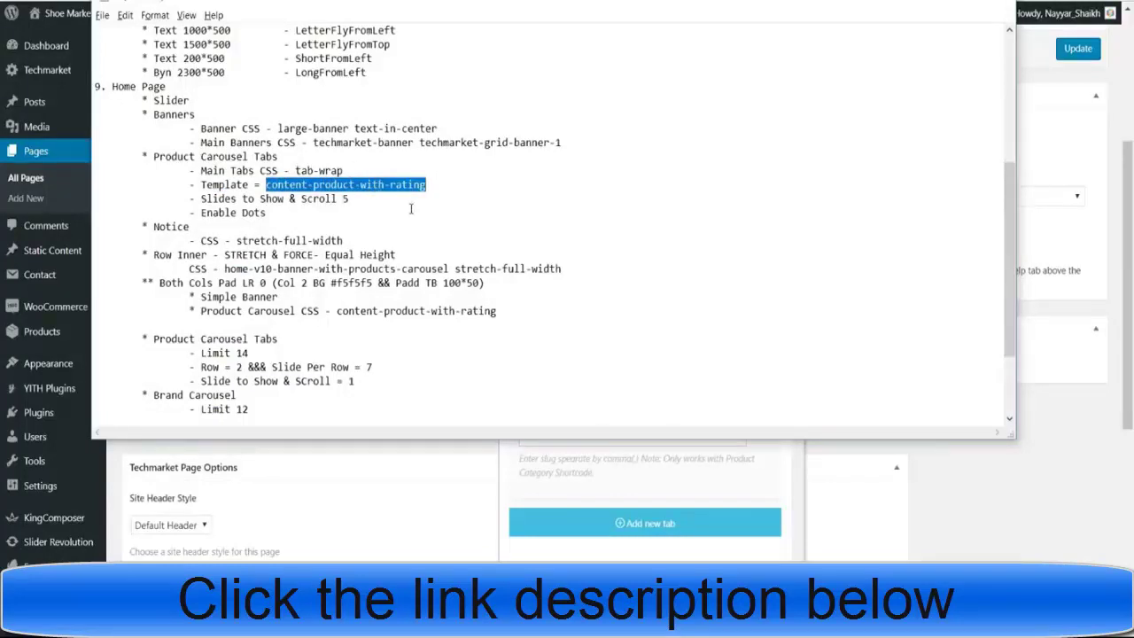
key("alt+Tab")
type("content-product-with-rating")
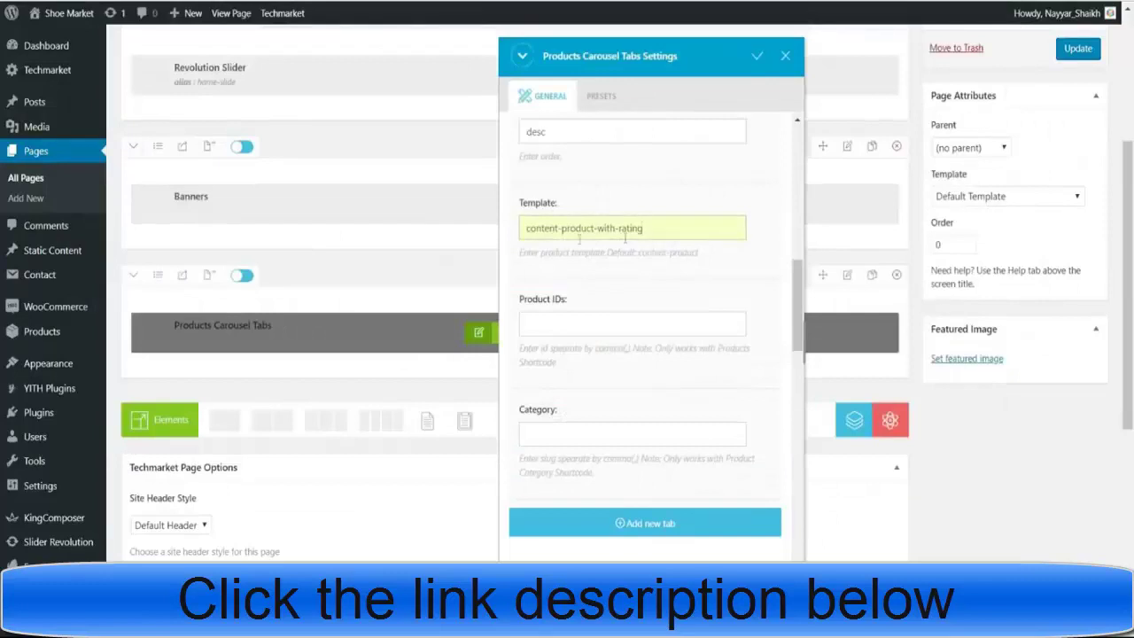
triple_click(657, 227)
- Move through the Product IDs, SlidesPerRow and SlidesToShow settings
left_click(582, 319)
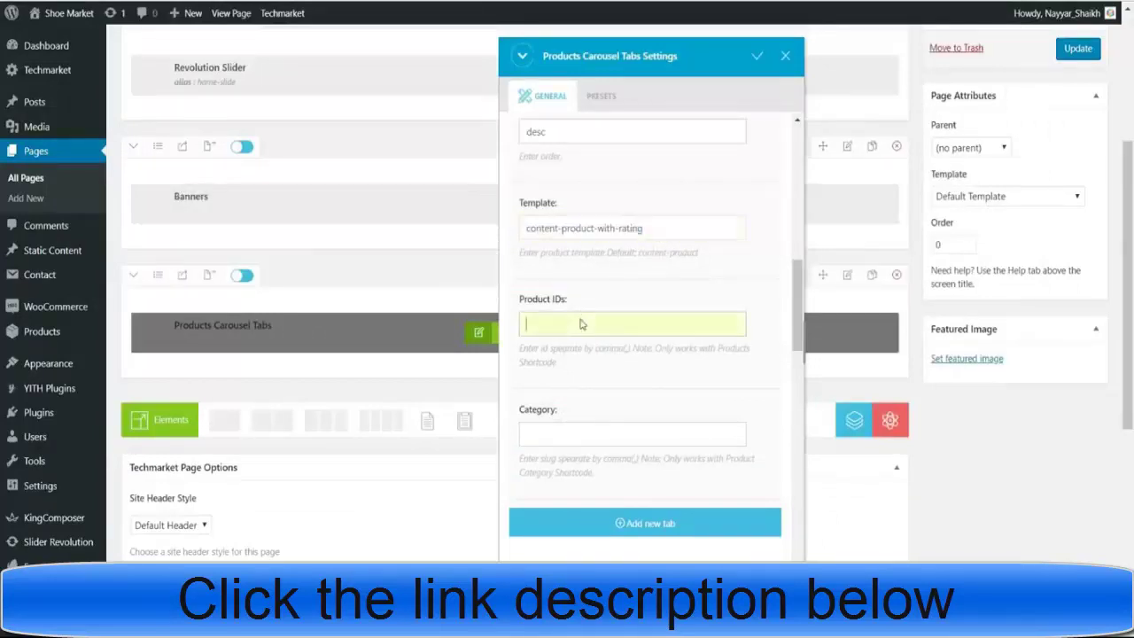
scroll(620, 292, "down", 2)
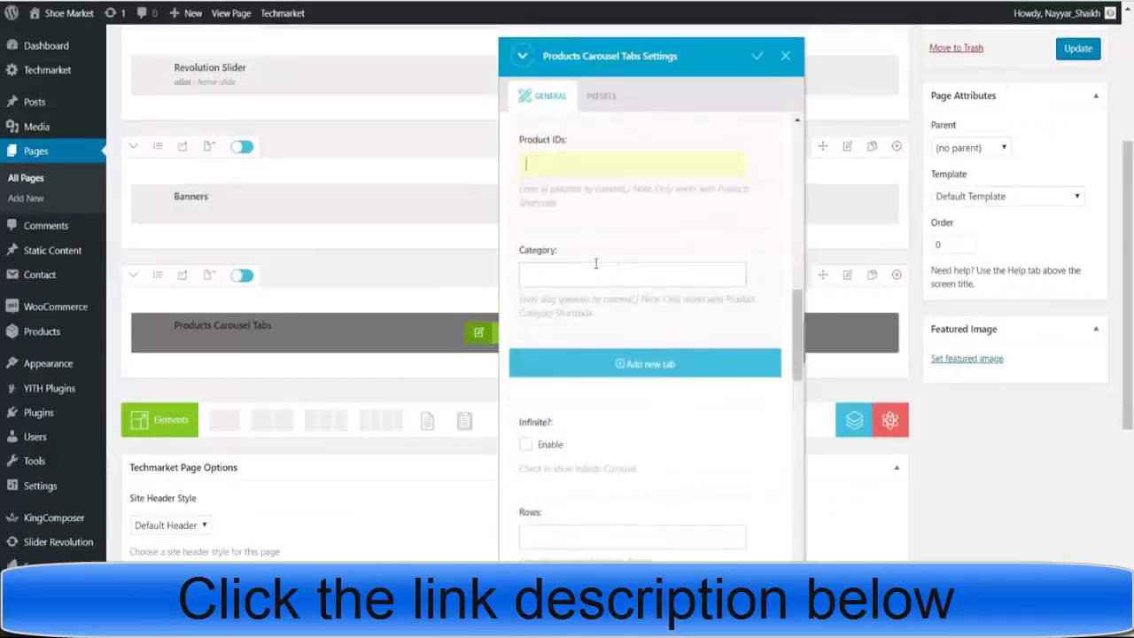
scroll(658, 297, "down", 4)
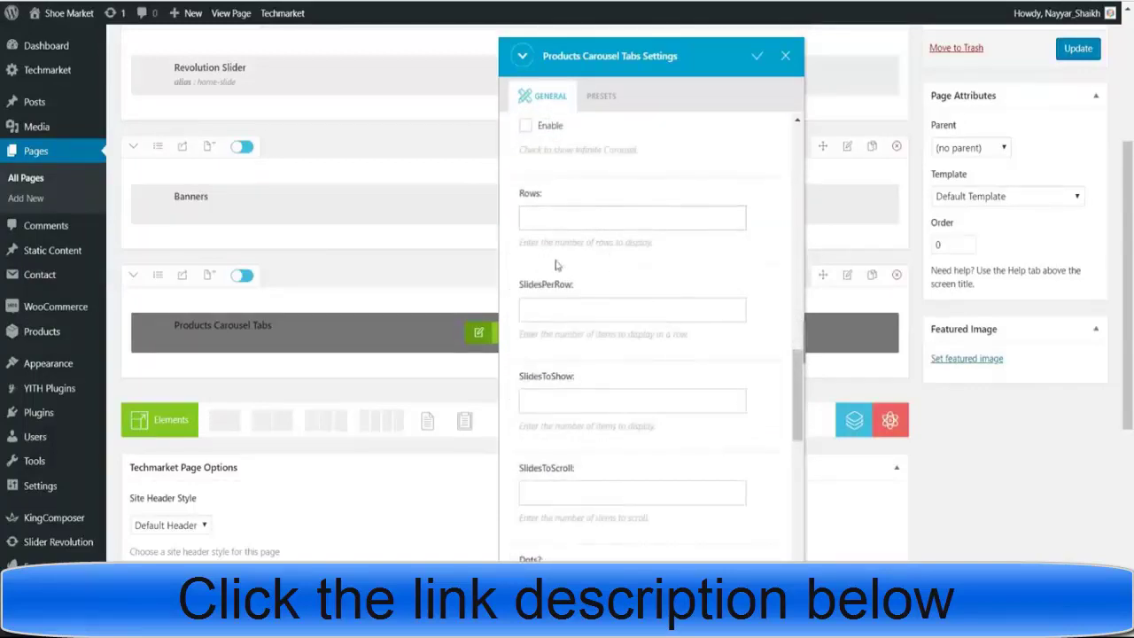
scroll(686, 304, "down", 1)
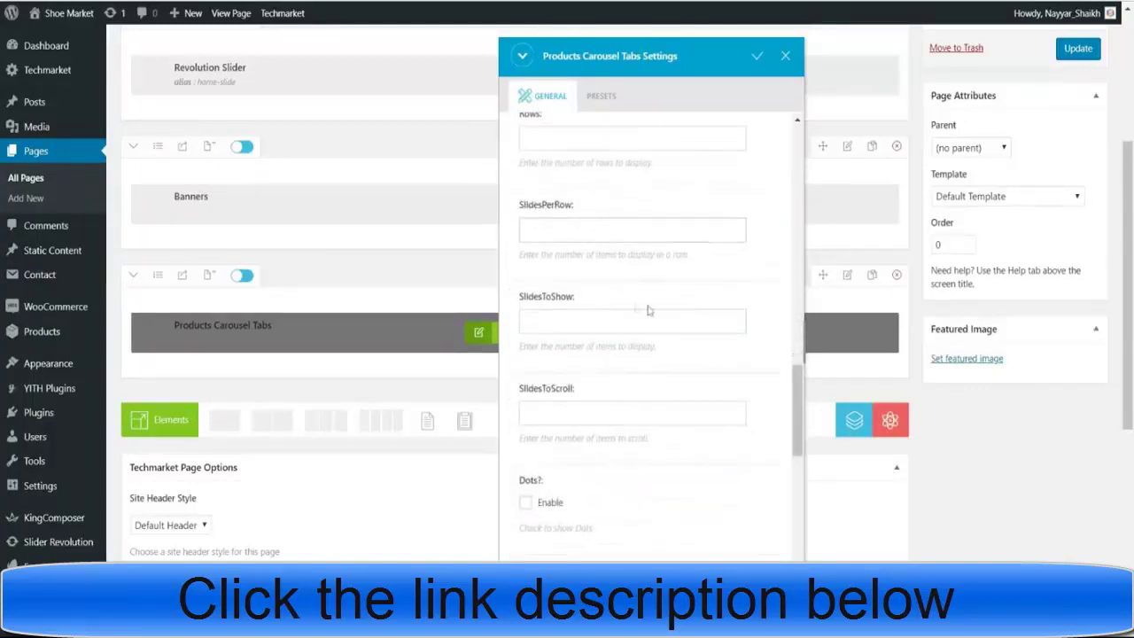
left_click(610, 235)
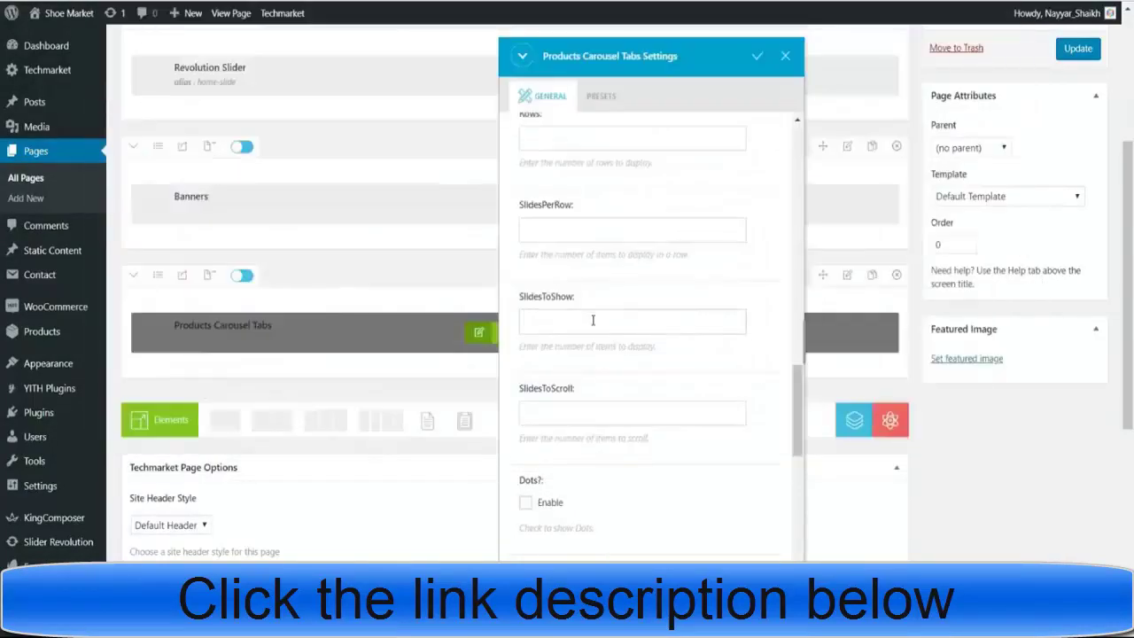
left_click(593, 319)
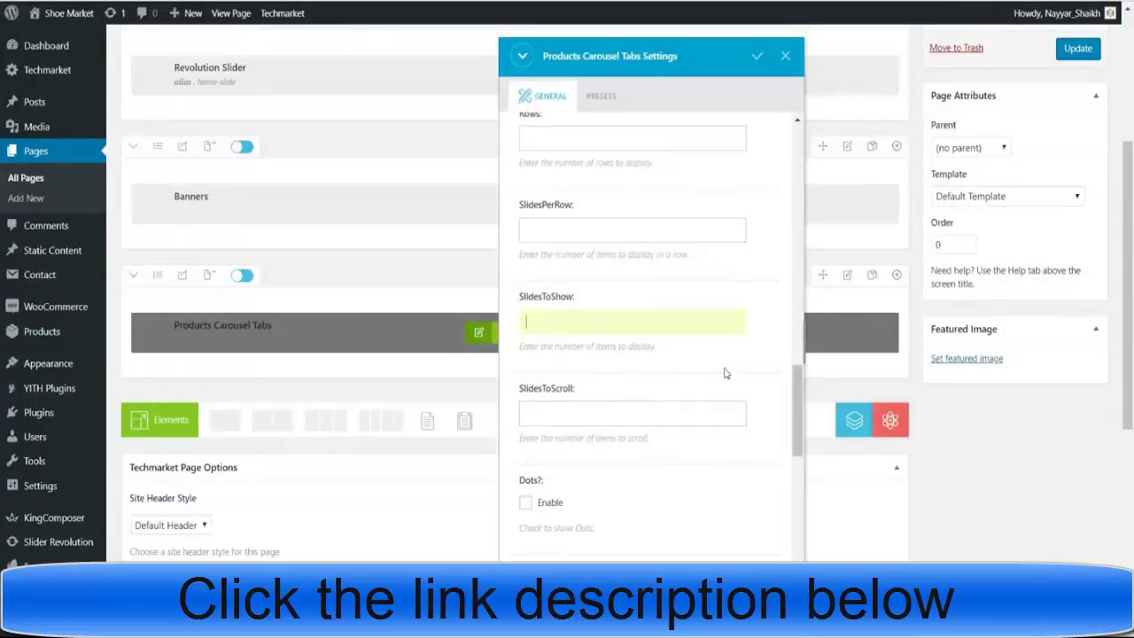
- Set slides-to-show and slides-to-scroll to 5
left_click(596, 433)
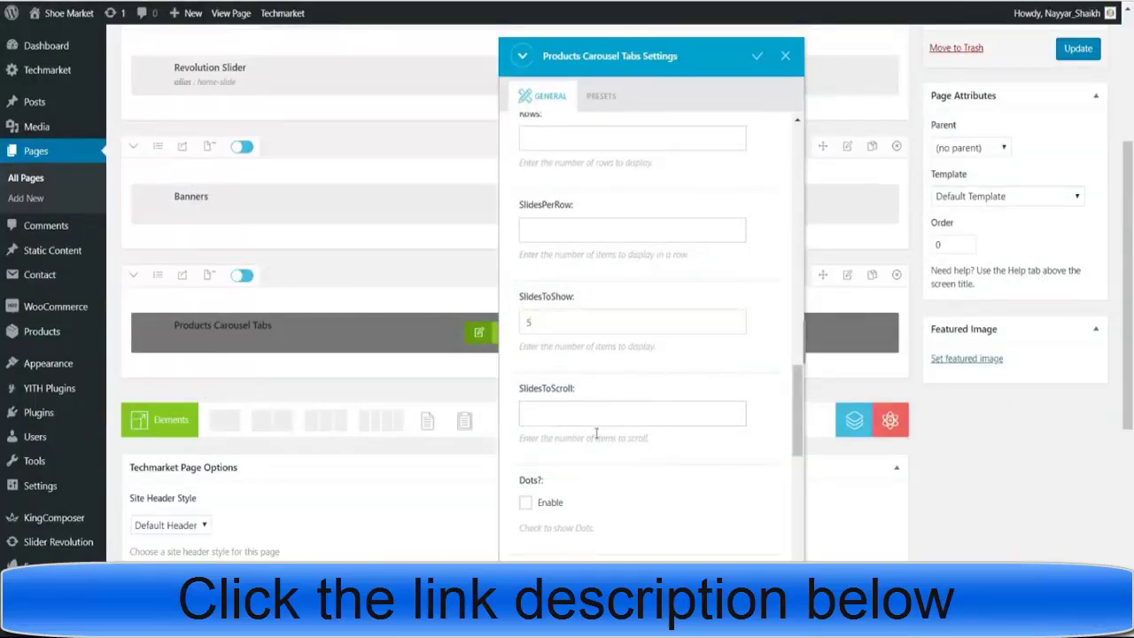
left_click(604, 412)
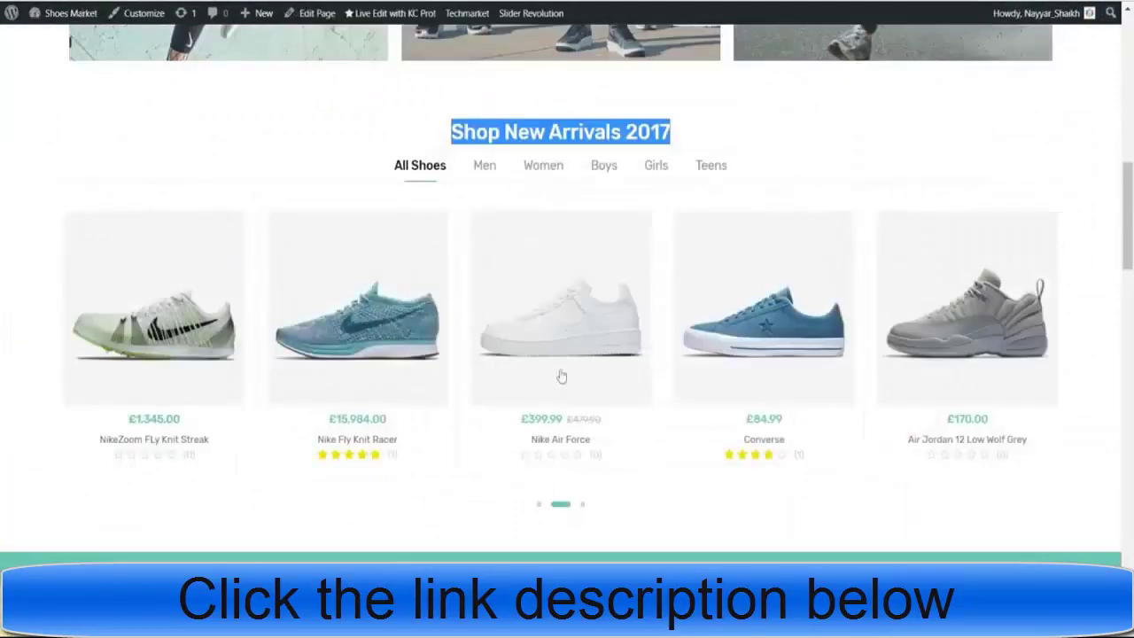
left_click(580, 504)
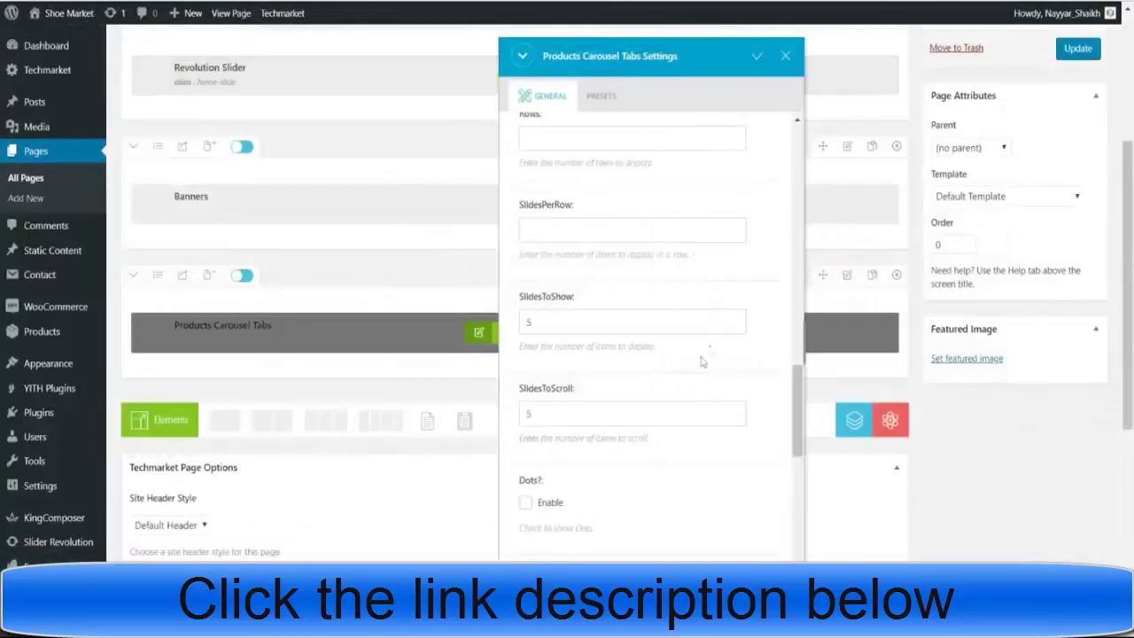
- Enable navigation dots, apply the settings, update the Home page and reload the storefront
scroll(699, 372, "down", 3)
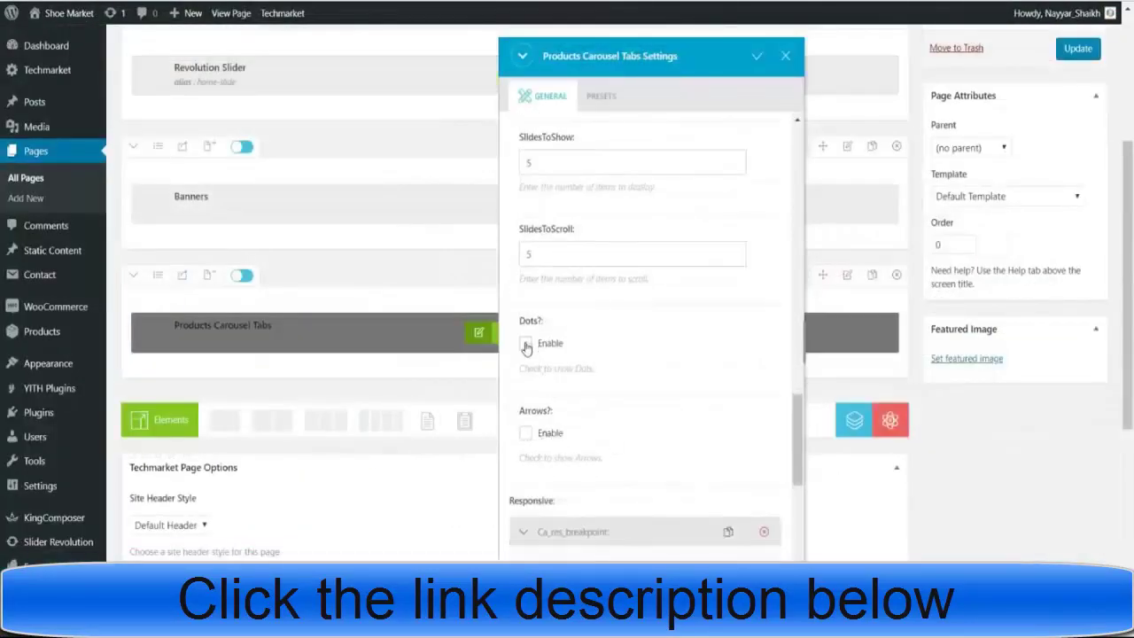
left_click(526, 344)
scroll(694, 341, "down", 3)
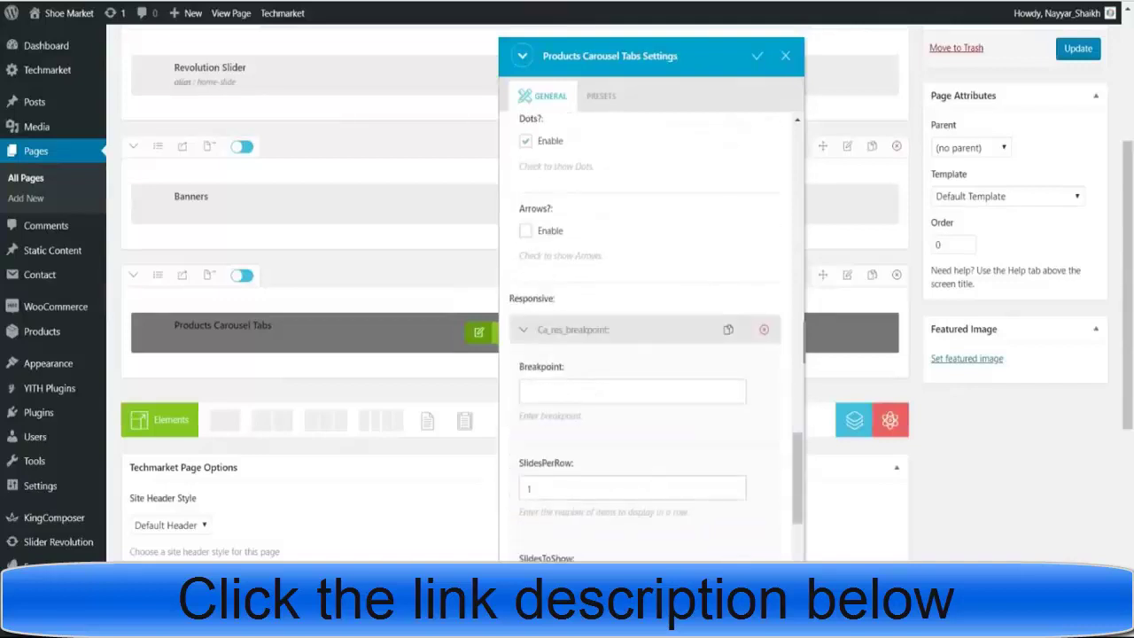
left_click(758, 56)
left_click(1078, 48)
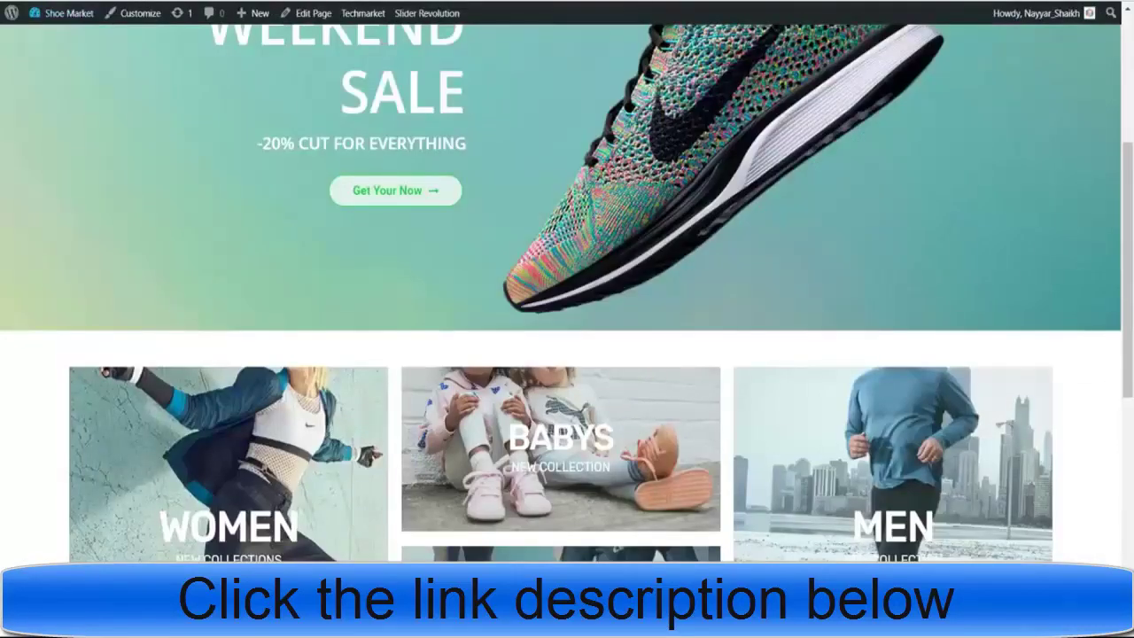
key("F5")
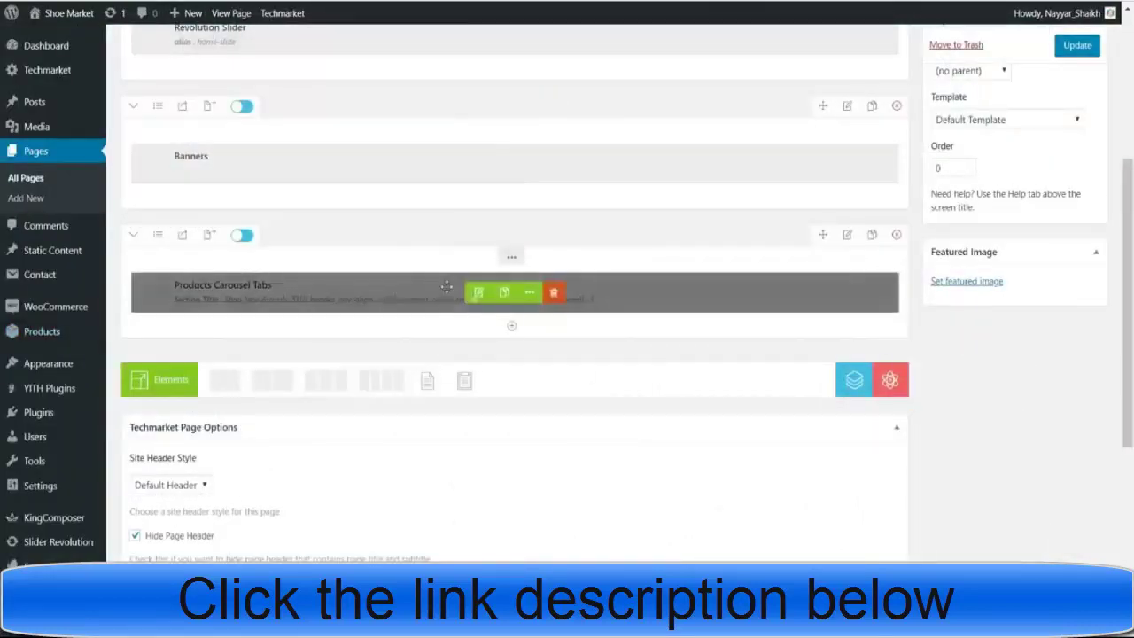
- Open the Products Carousel Tabs settings to set up a new tab
left_click(478, 292)
scroll(633, 218, "up", 4)
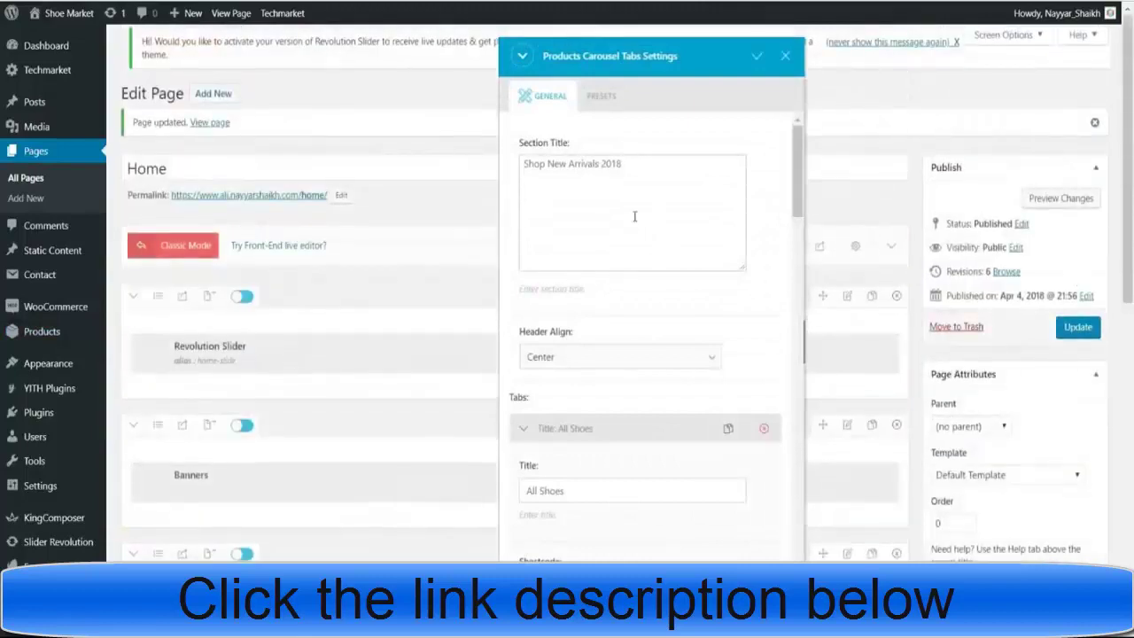
scroll(666, 271, "down", 5)
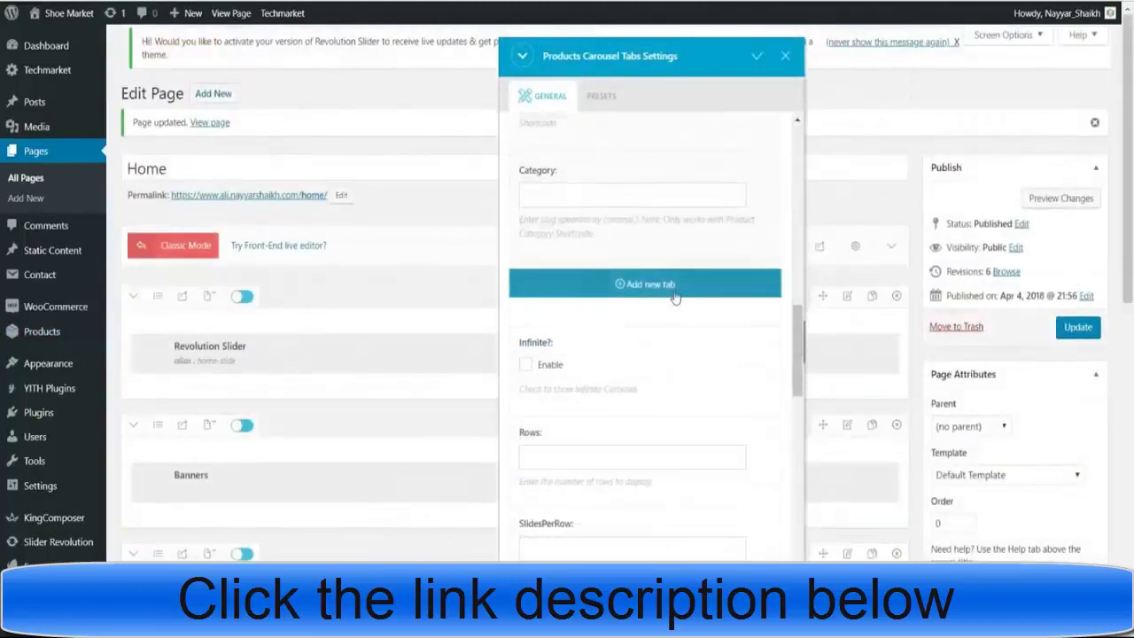
scroll(664, 275, "down", 2)
scroll(645, 266, "up", 1)
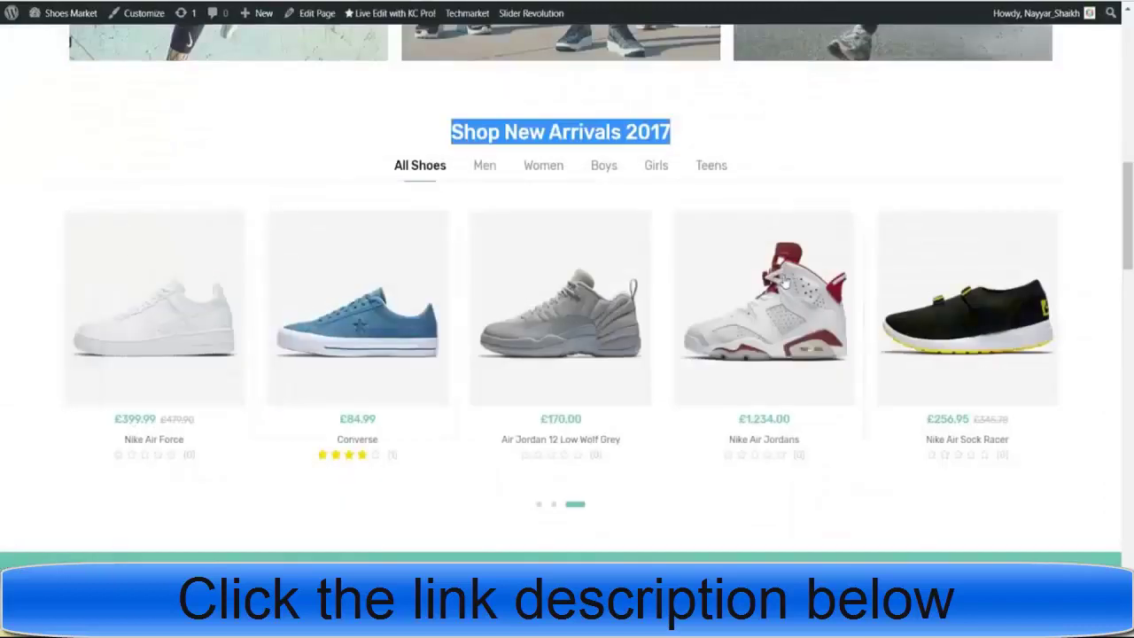
left_click(762, 174)
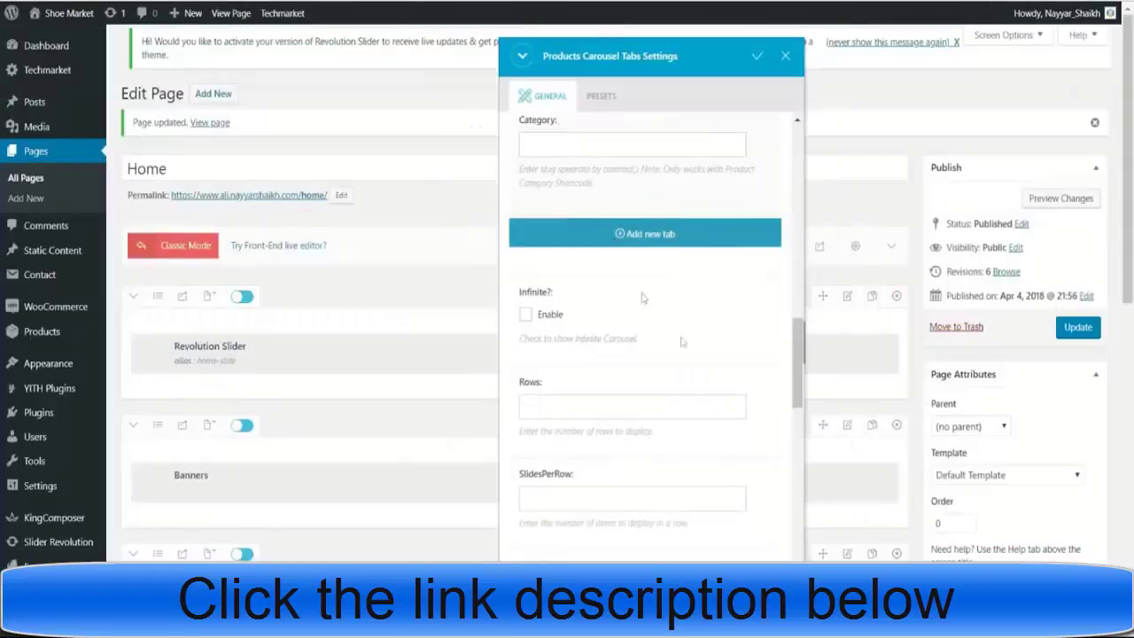
scroll(682, 343, "up", 3)
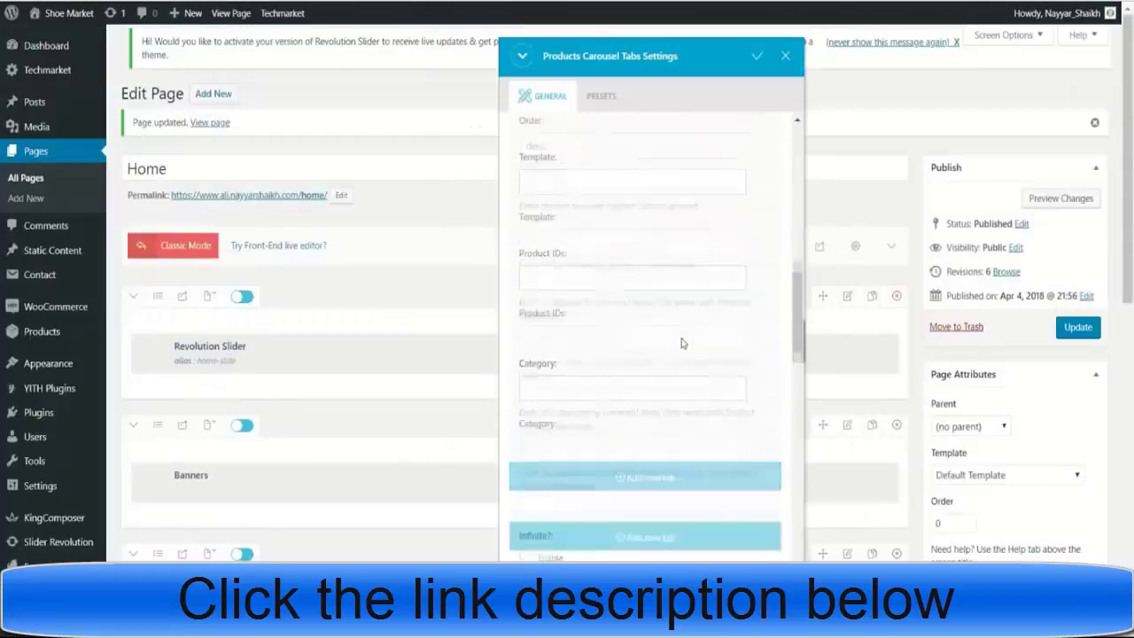
scroll(682, 342, "up", 5)
- Title the new tab Featured Products
left_click(628, 360)
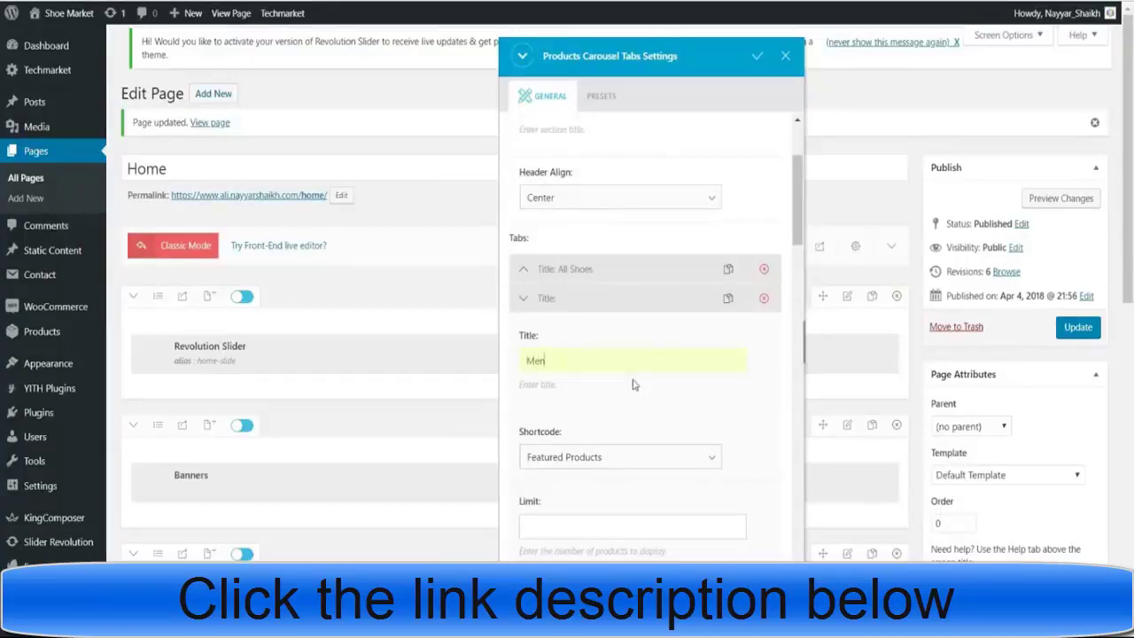
key("ctrl+a")
type("F")
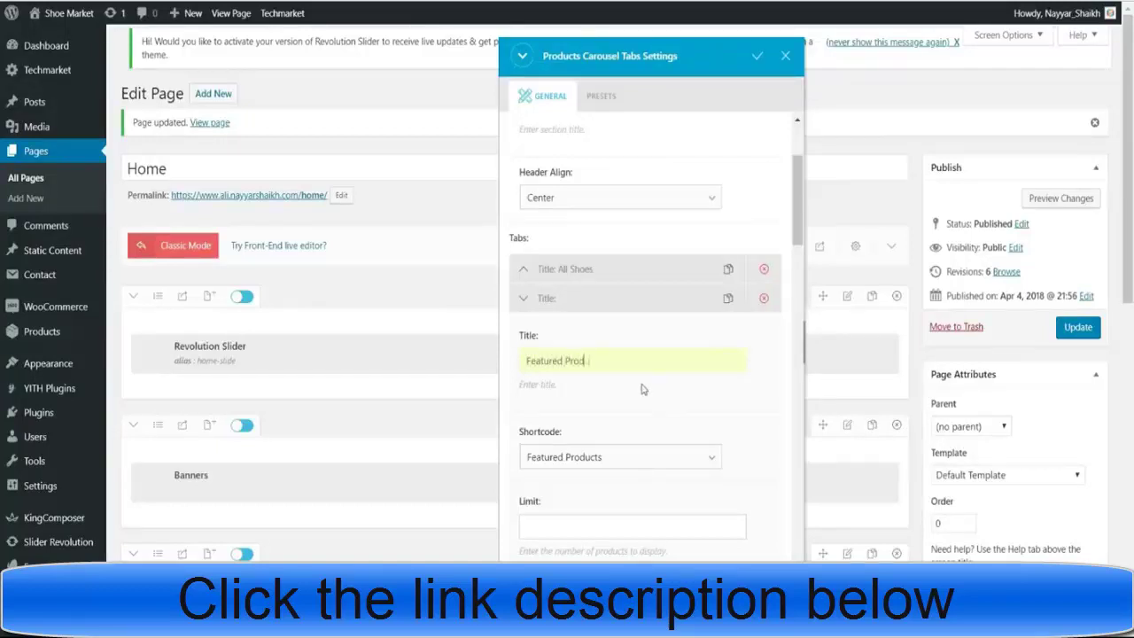
scroll(643, 389, "down", 1)
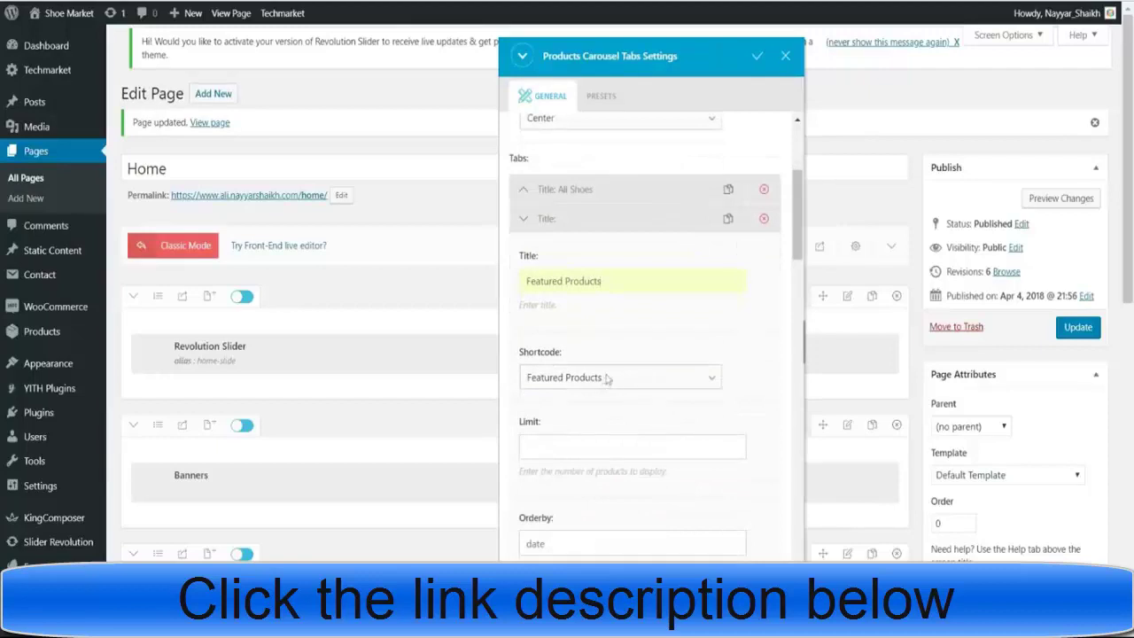
scroll(684, 411, "down", 2)
- Give the tab limit 20 and template content-product-with-rating, then apply the settings
left_click(607, 298)
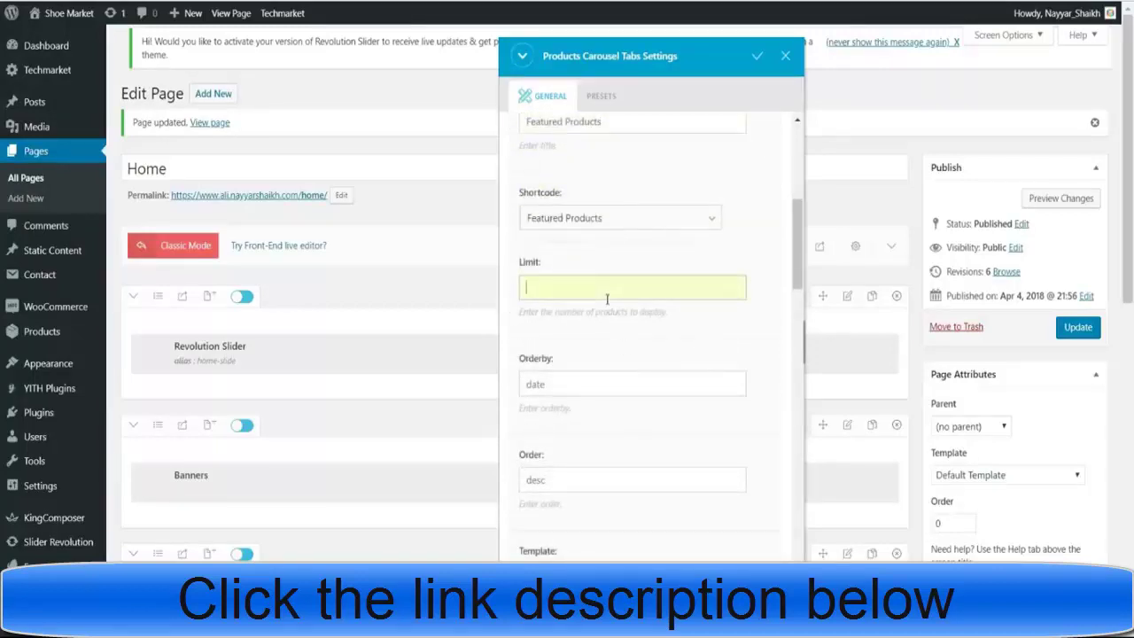
type("20")
scroll(611, 355, "down", 3)
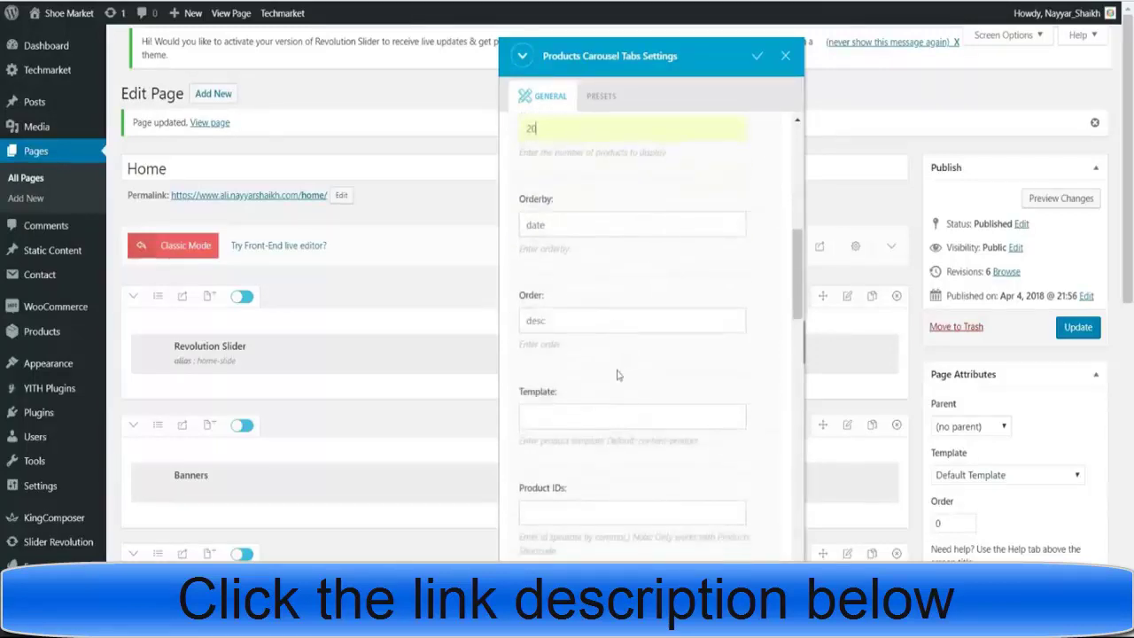
left_click(595, 342)
type("content-product-with-rating")
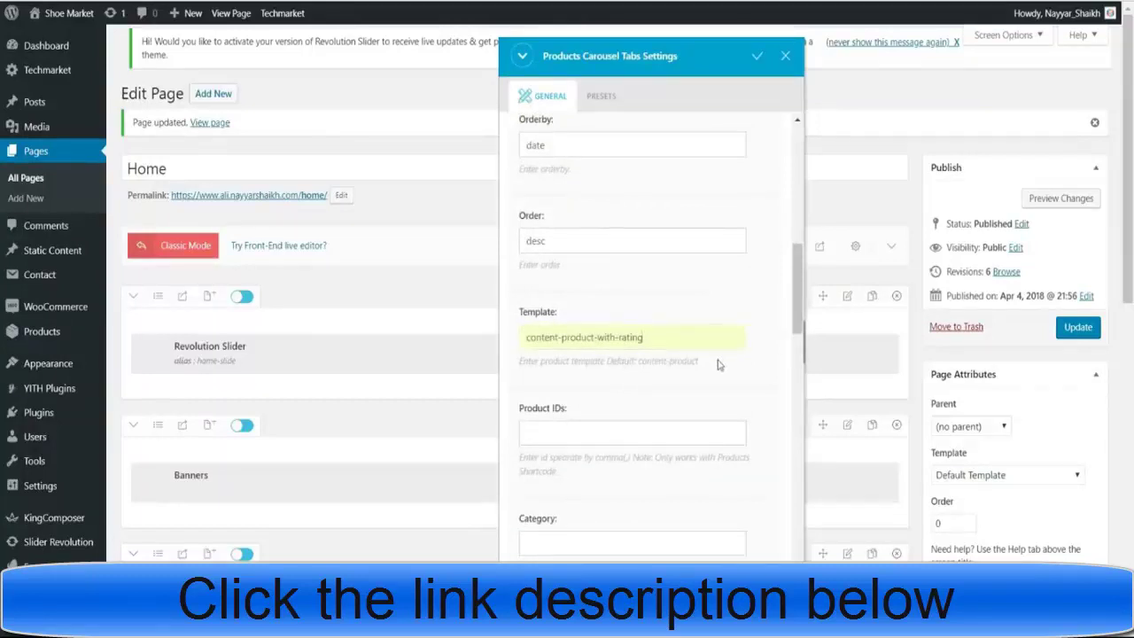
scroll(719, 364, "down", 6)
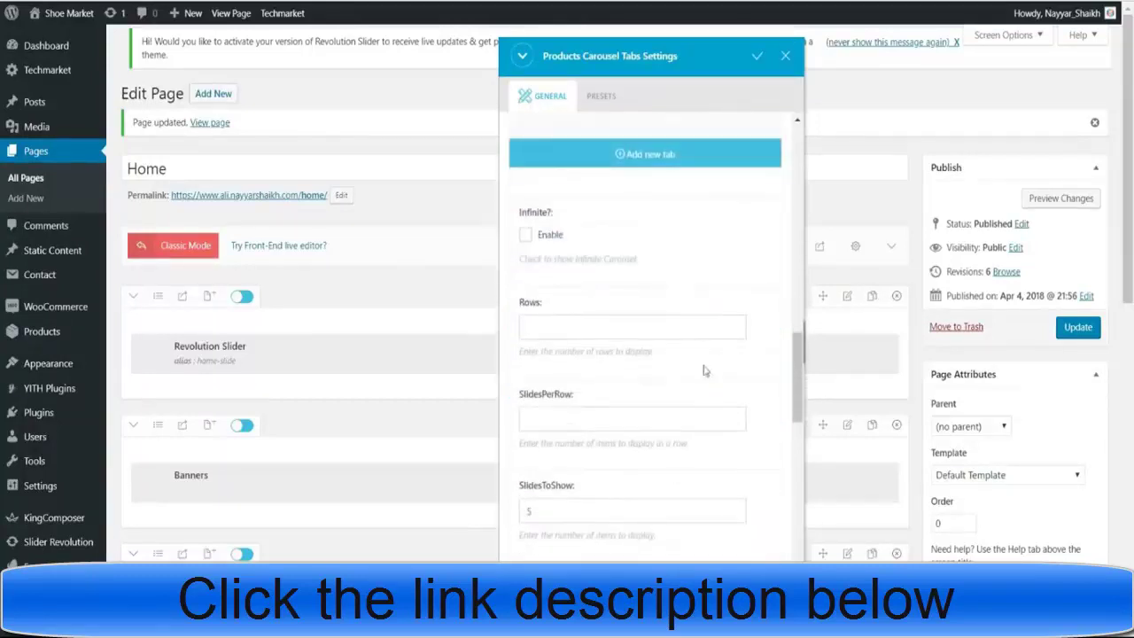
scroll(704, 370, "down", 2)
scroll(673, 443, "up", 2)
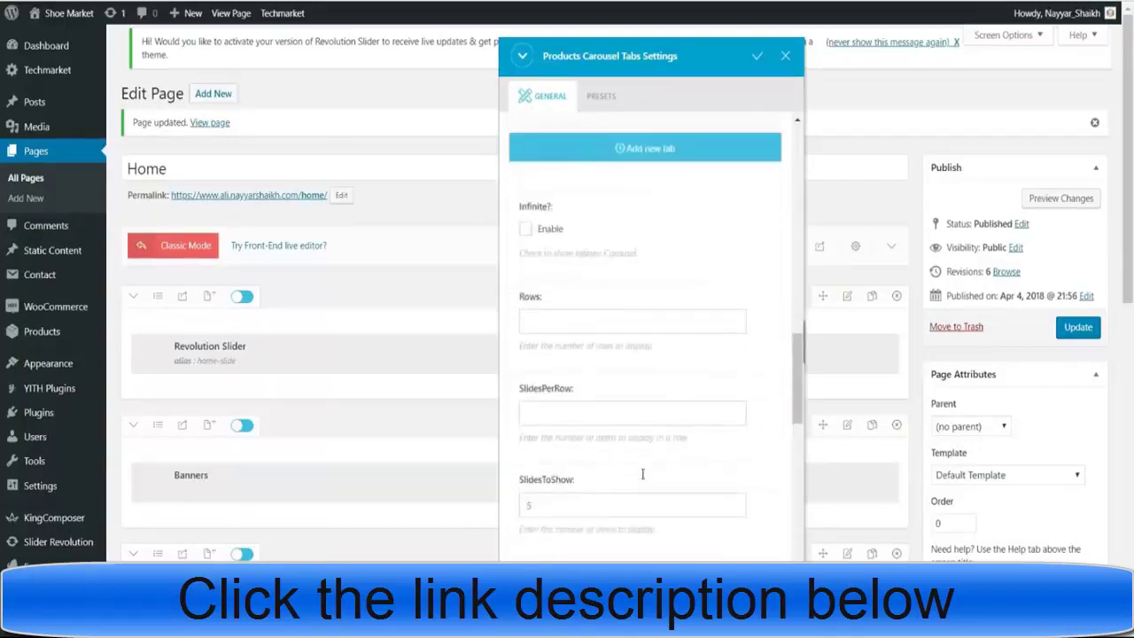
scroll(643, 476, "down", 2)
left_click(756, 55)
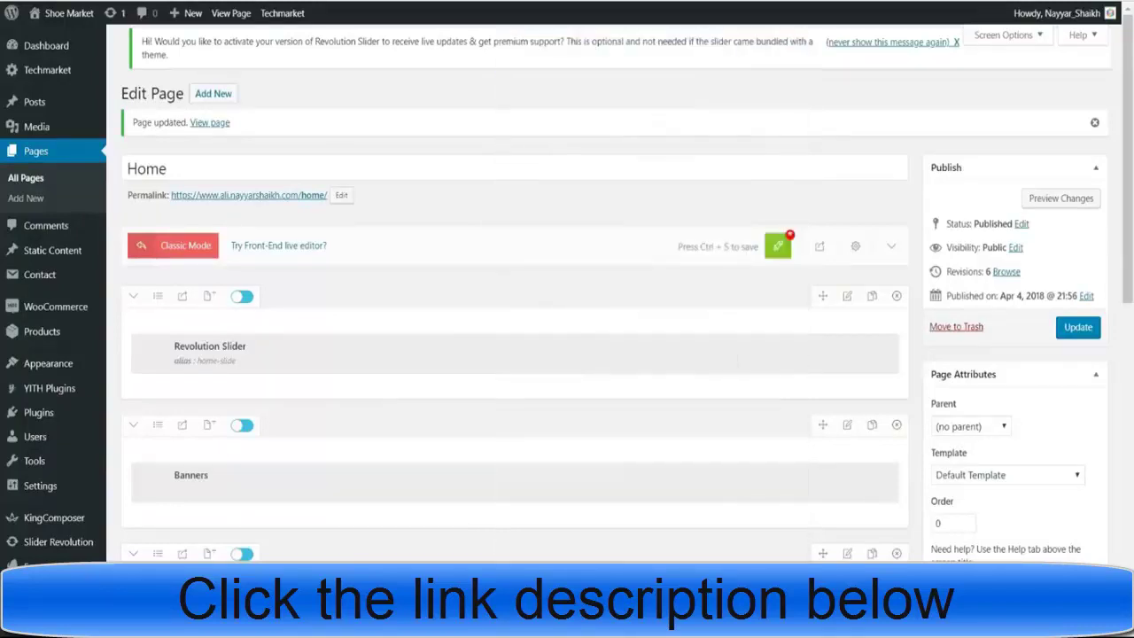
- Update the Home page and check the Featured Products tab on the storefront
left_click(1078, 327)
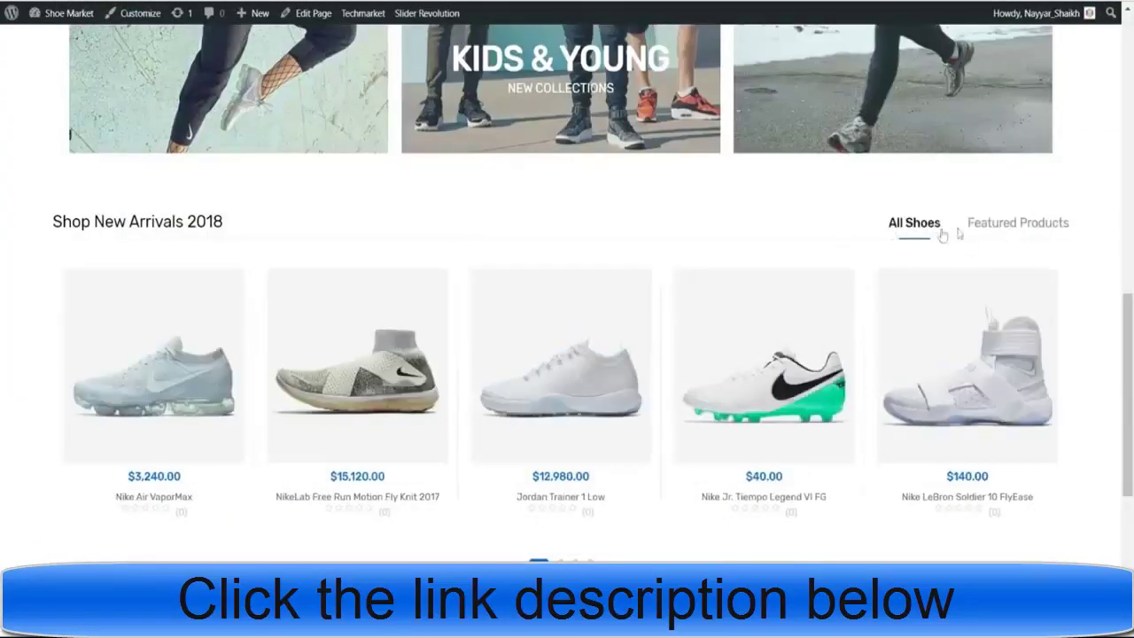
left_click(1025, 226)
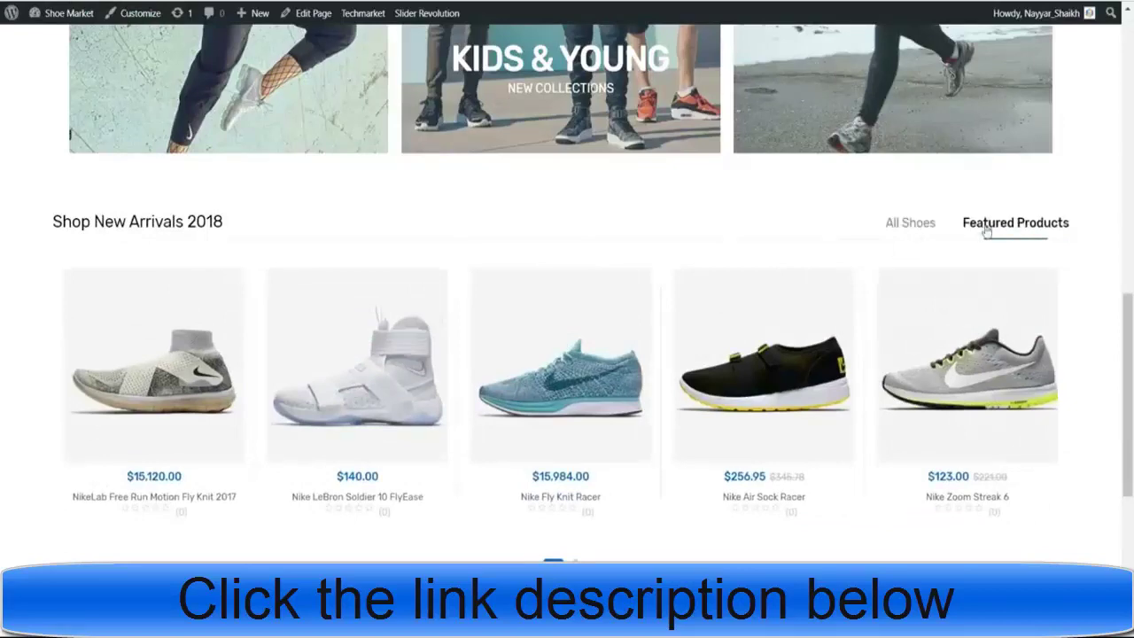
left_click(313, 12)
scroll(410, 12, "down", 10)
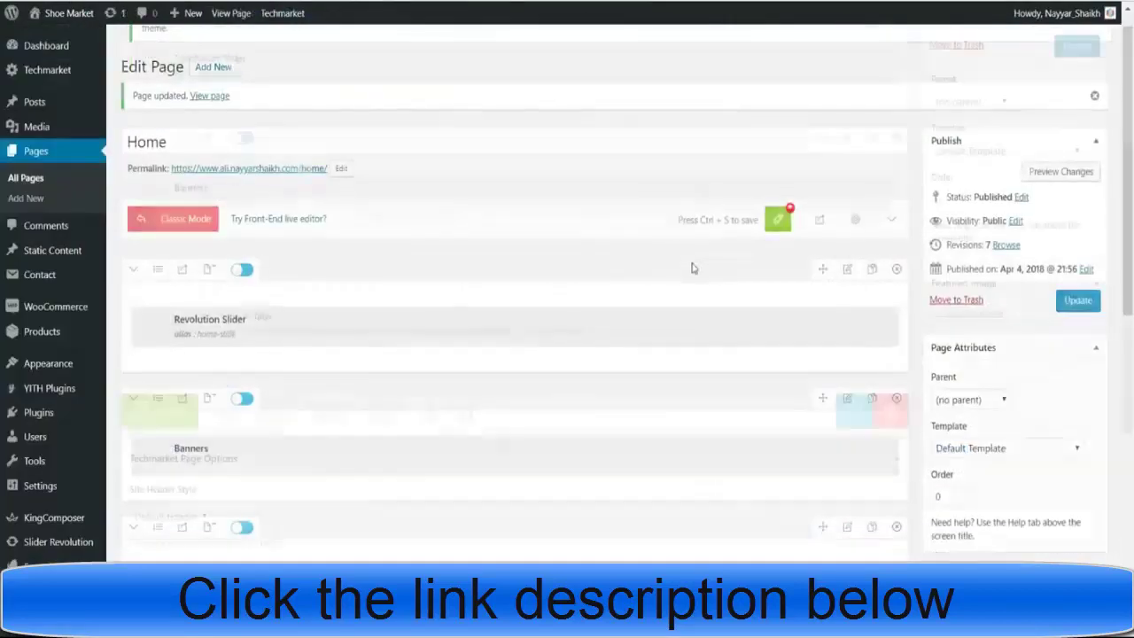
- On the demo site, select the 'Download our new app today!' banner sentence
key("alt+space")
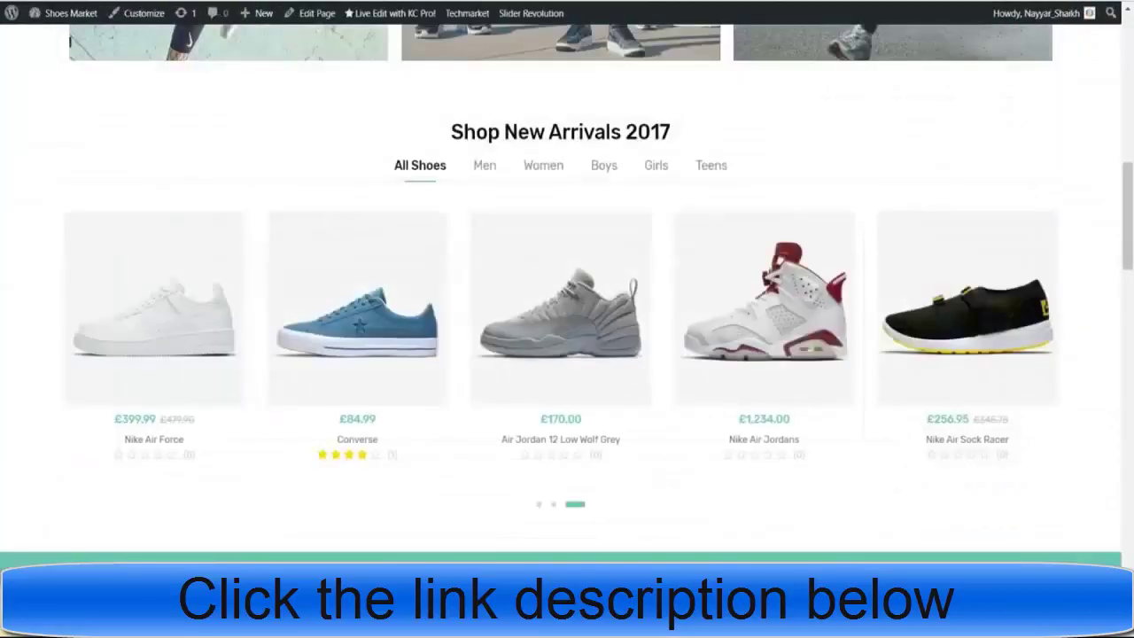
scroll(607, 256, "down", 5)
left_click_drag(213, 250, 568, 250)
left_click(493, 251)
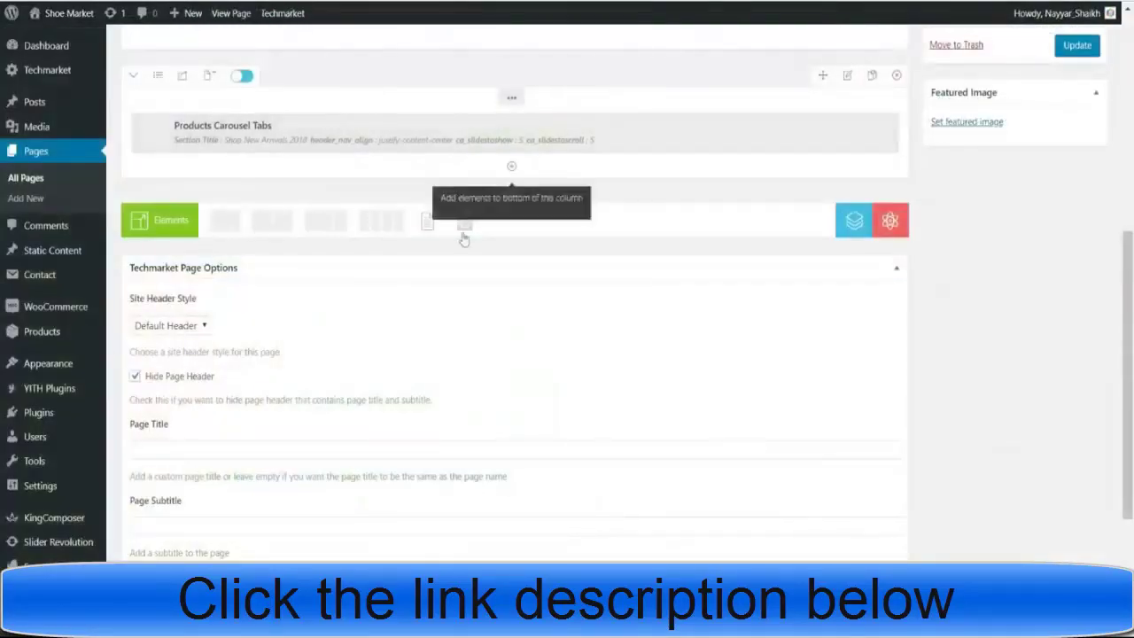
- Add a one-column row and insert a Notice element into it
scroll(298, 349, "up", 2)
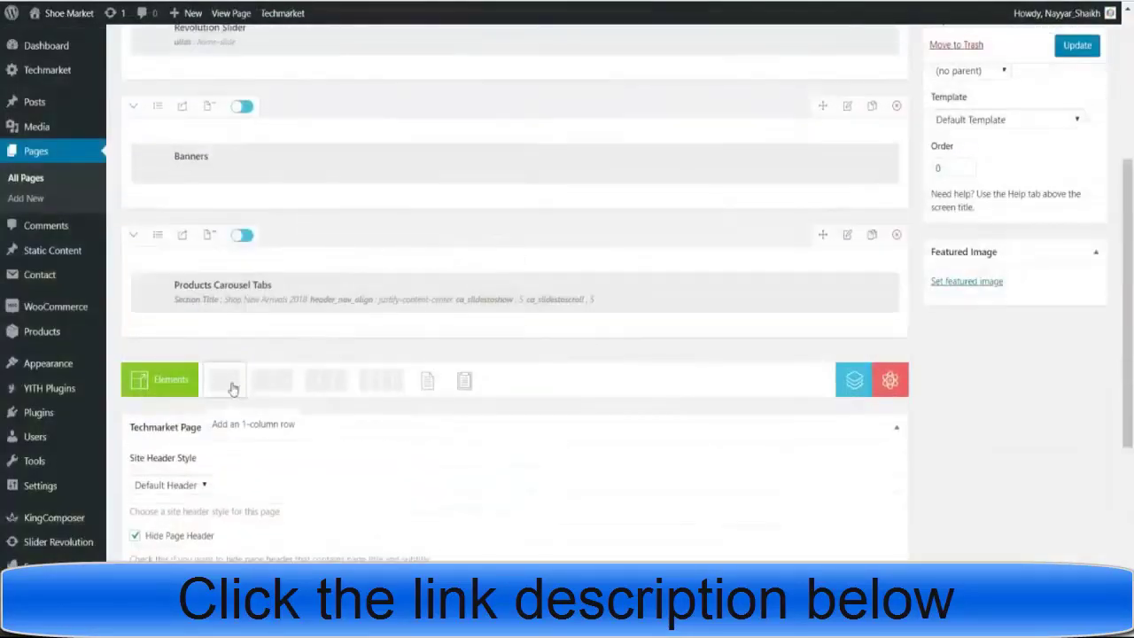
left_click(232, 388)
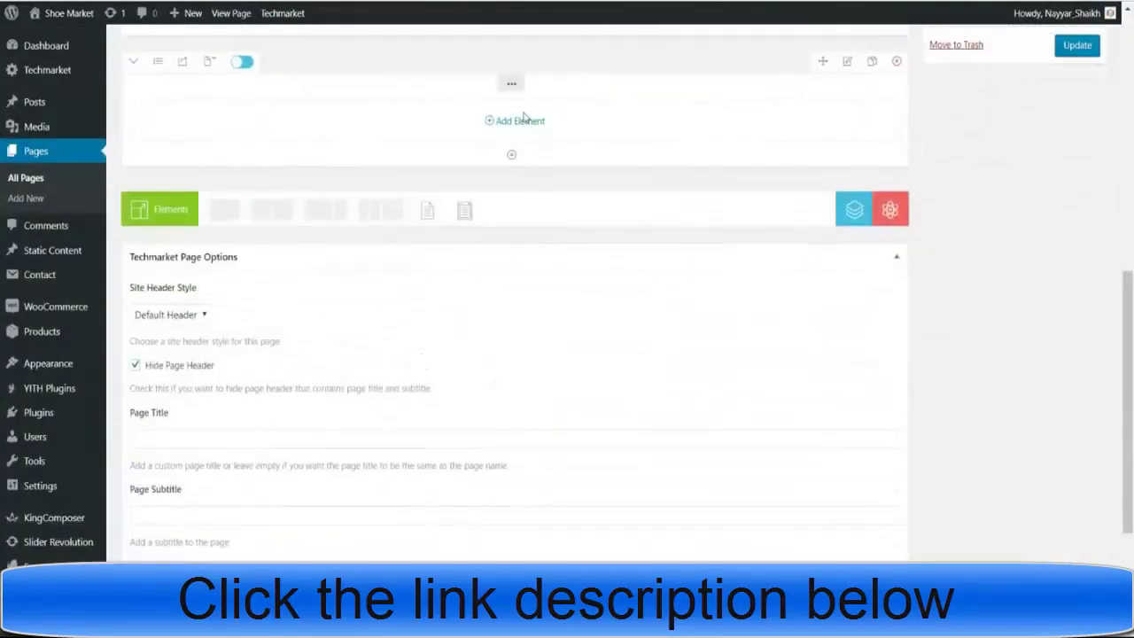
left_click(520, 122)
type("not")
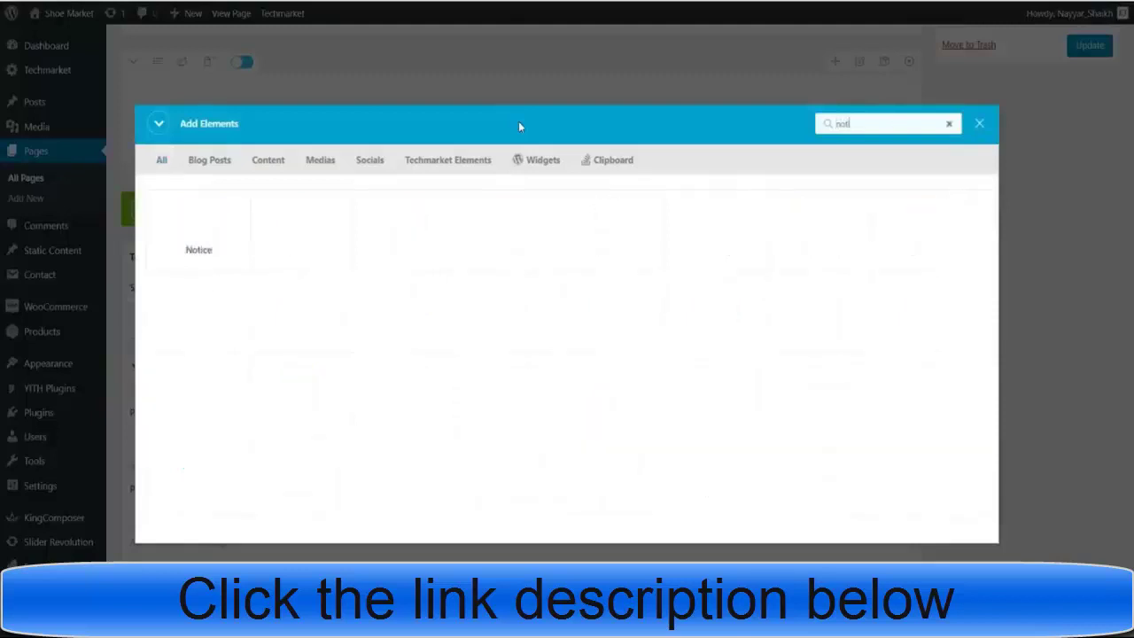
left_click(213, 237)
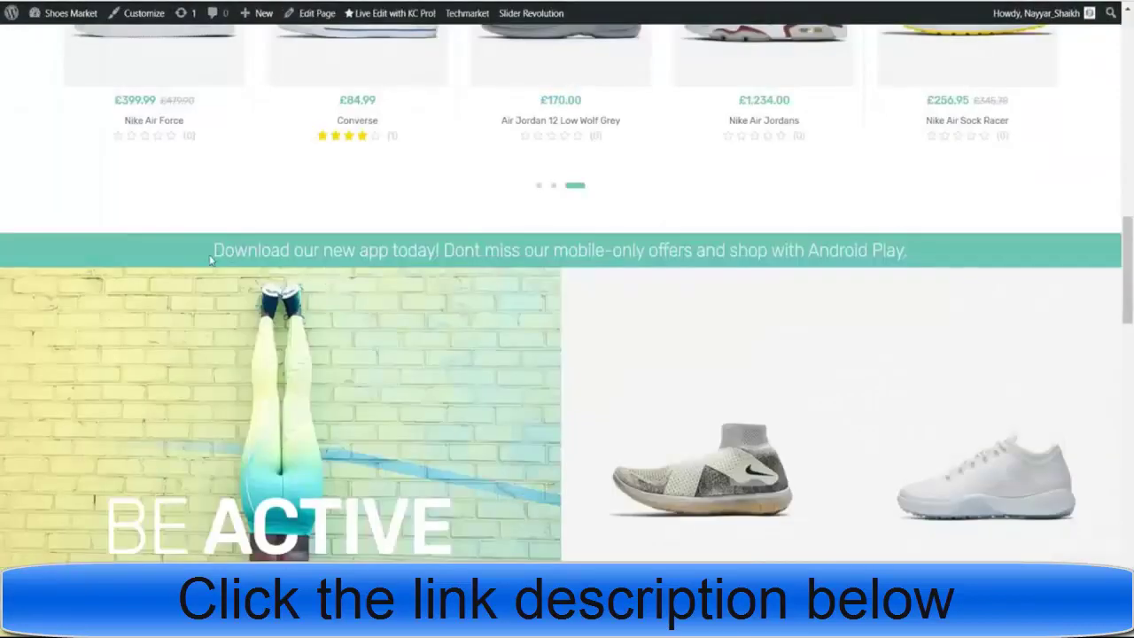
- Paste the app-download sentence as the Notice text, save it, and update the page
left_click_drag(210, 259, 933, 248)
key("ctrl+c")
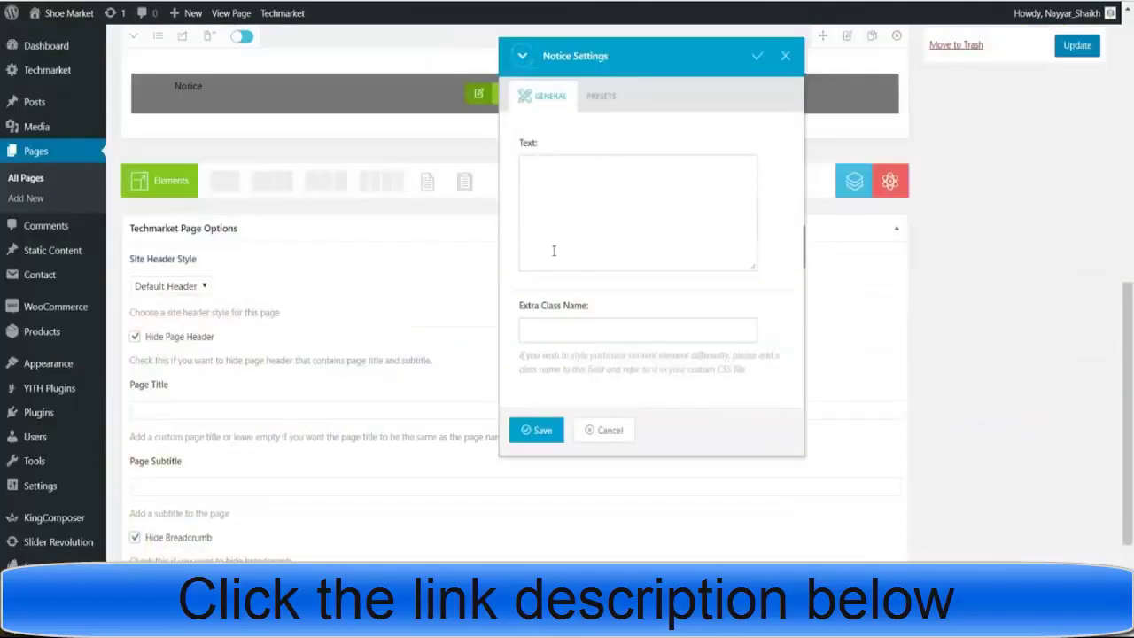
left_click(553, 250)
key("ctrl+v")
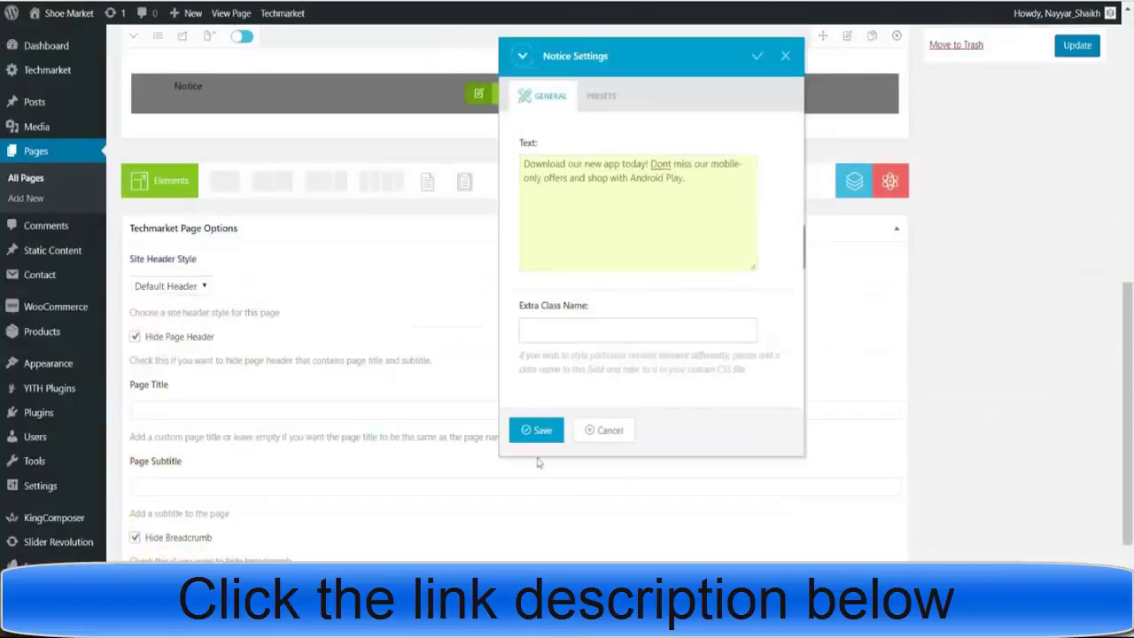
left_click(536, 431)
scroll(892, 336, "up", 4)
left_click(1077, 45)
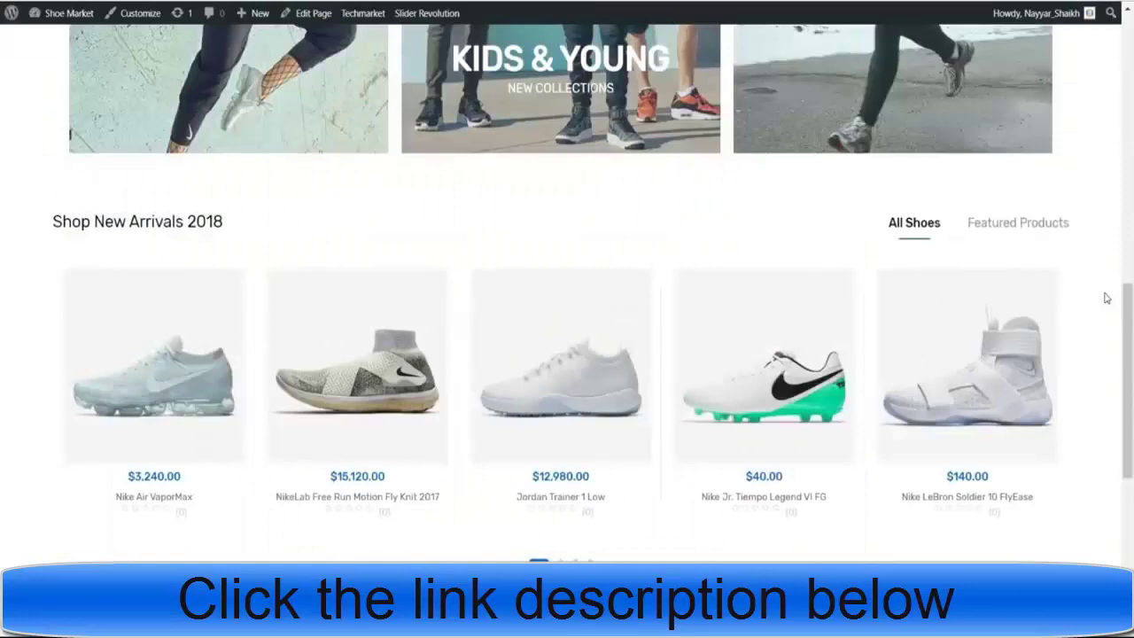
scroll(567, 319, "down", 3)
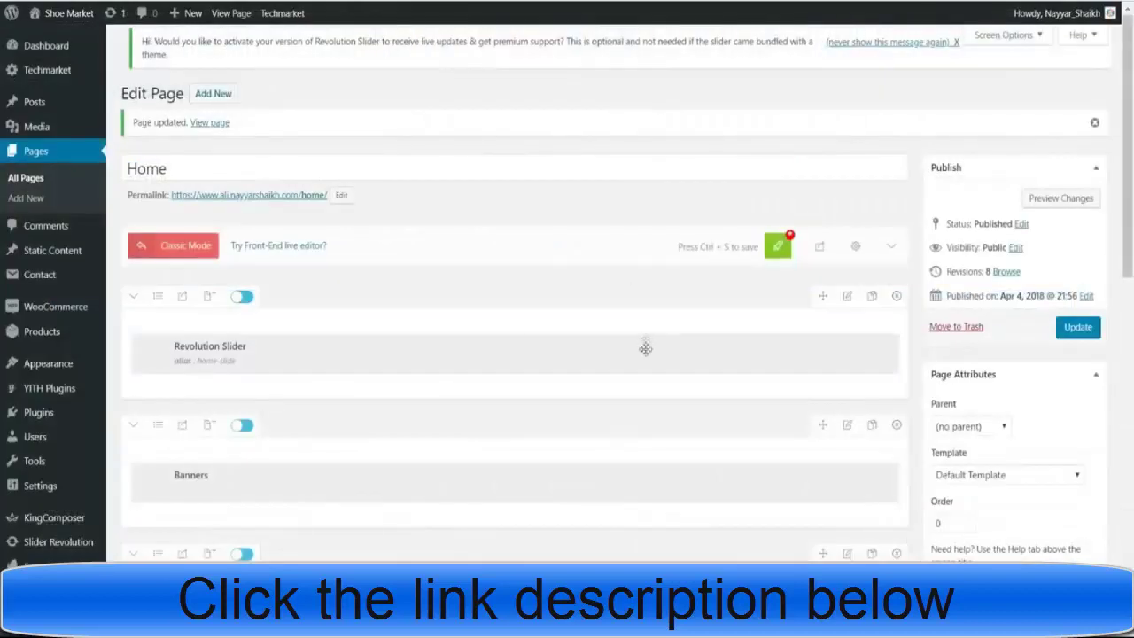
- Set the Notice row to 'Stretch all content & wrapper' with Force Fullwidth YES, and apply
scroll(647, 350, "down", 10)
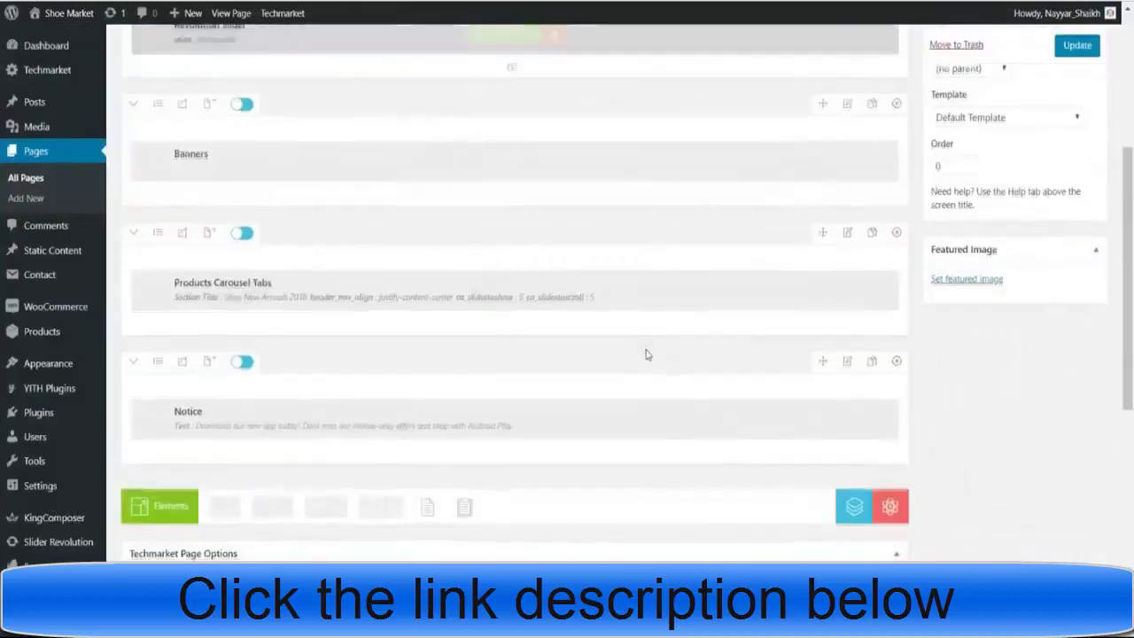
scroll(661, 369, "up", 1)
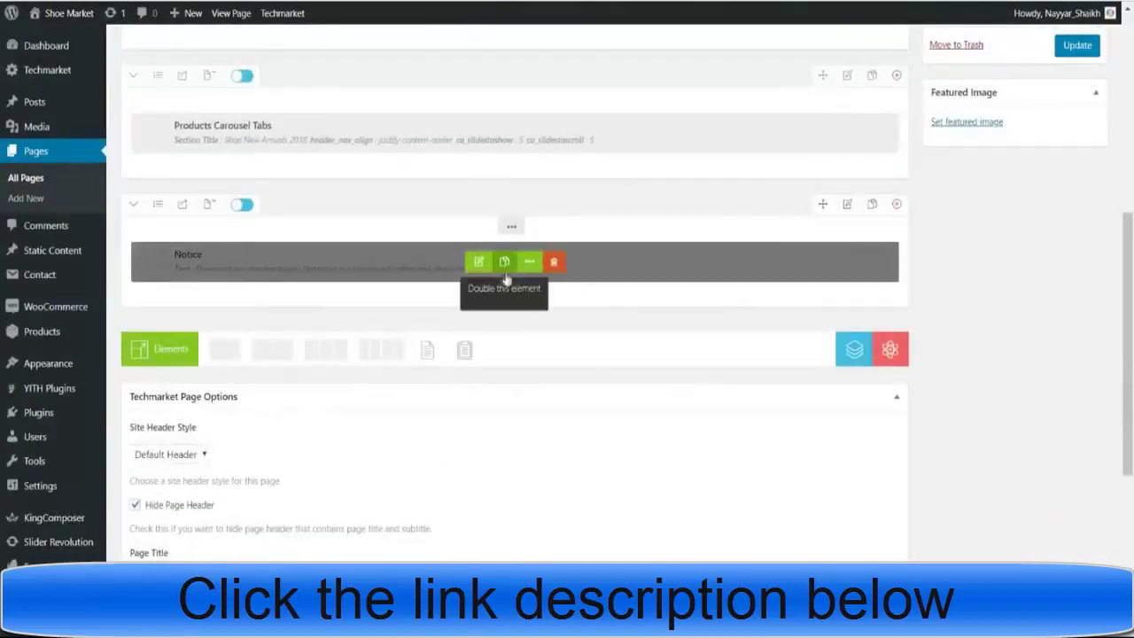
scroll(848, 295, "up", 1)
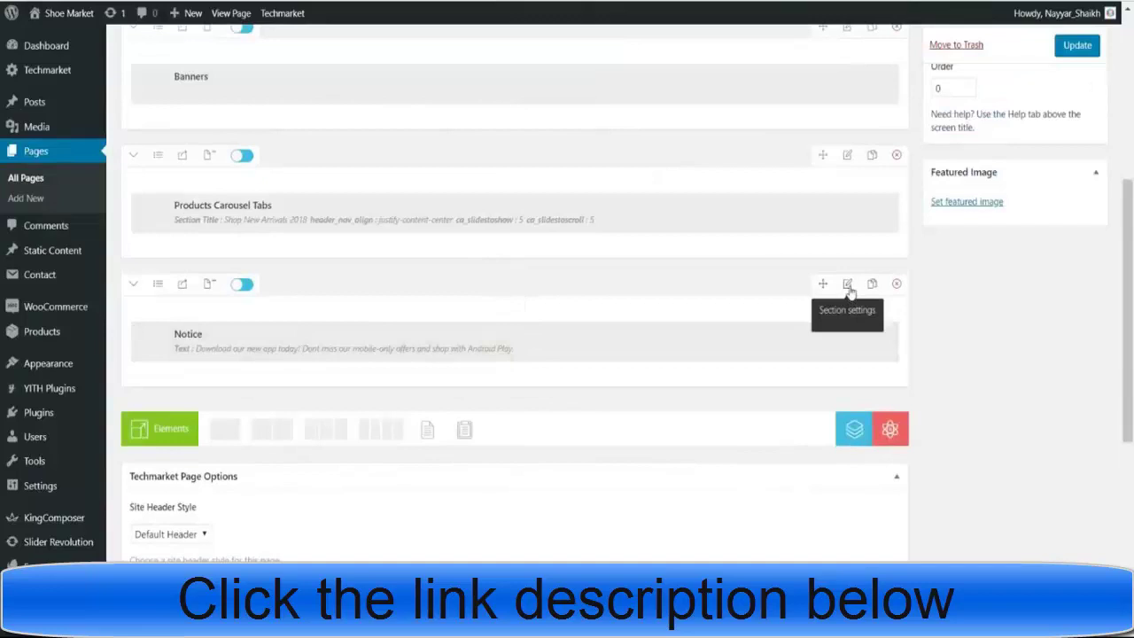
left_click(848, 284)
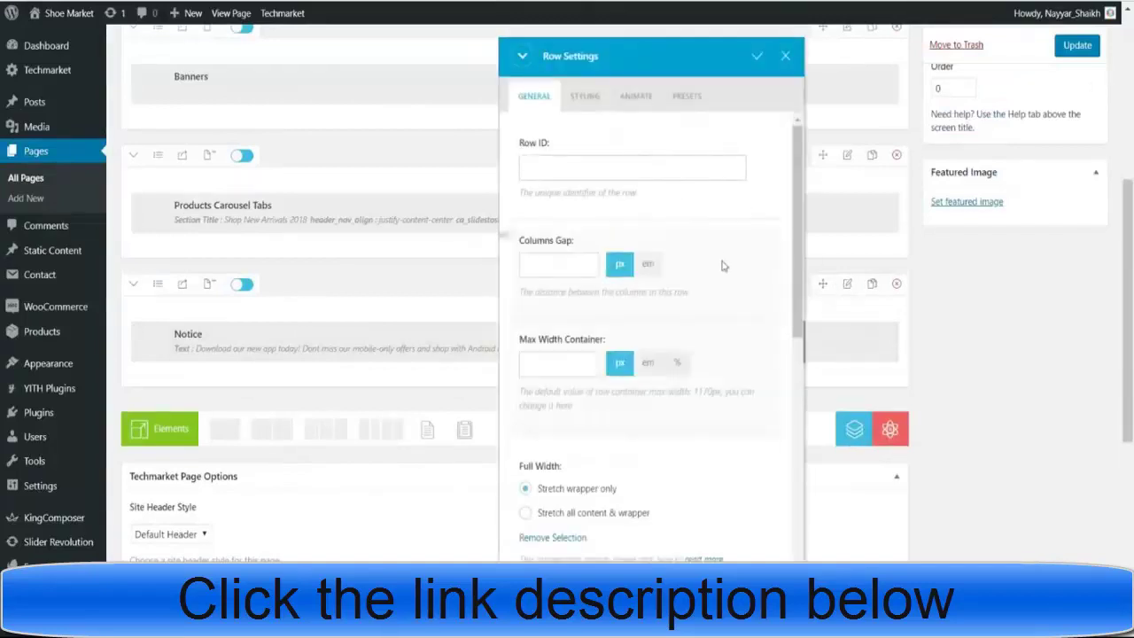
scroll(722, 266, "down", 1)
left_click(542, 436)
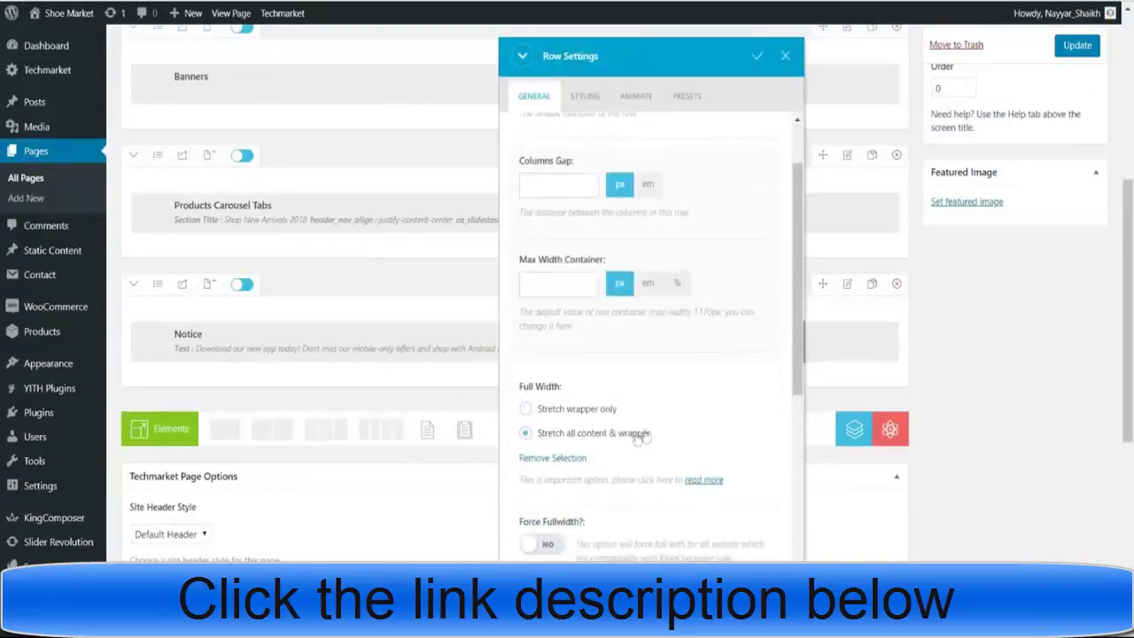
scroll(709, 443, "down", 1)
scroll(684, 379, "down", 1)
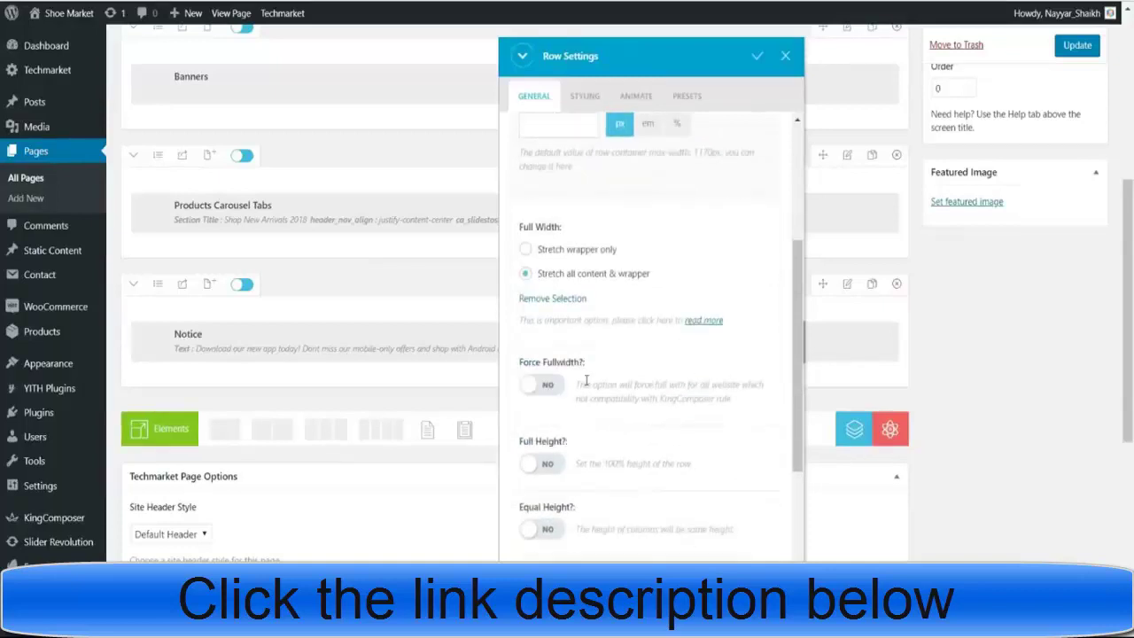
left_click(551, 384)
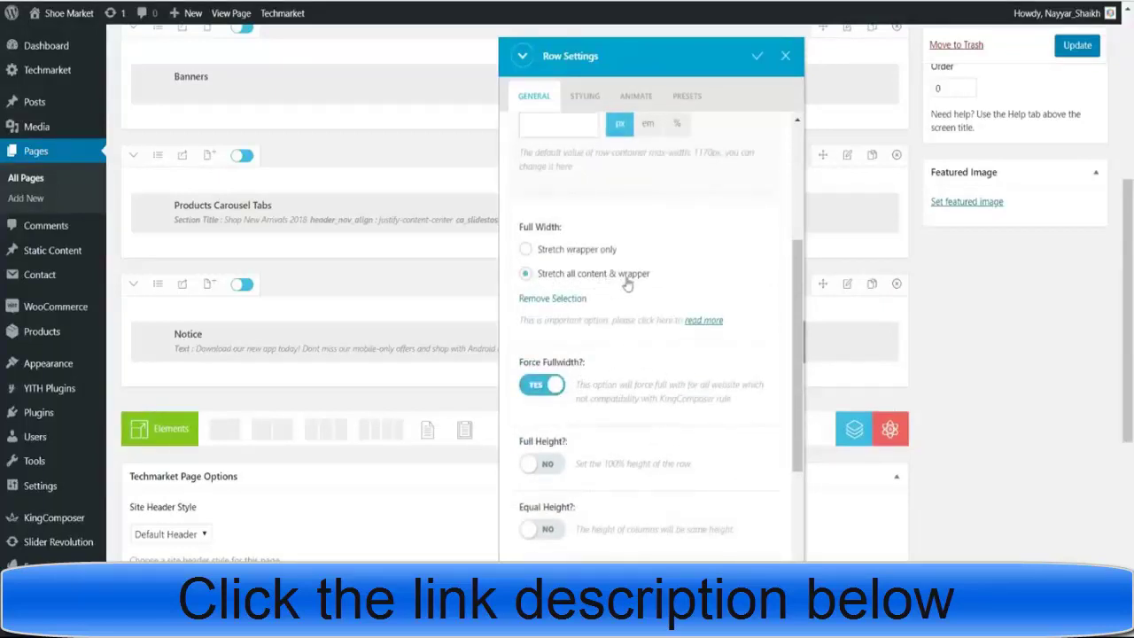
left_click(555, 387)
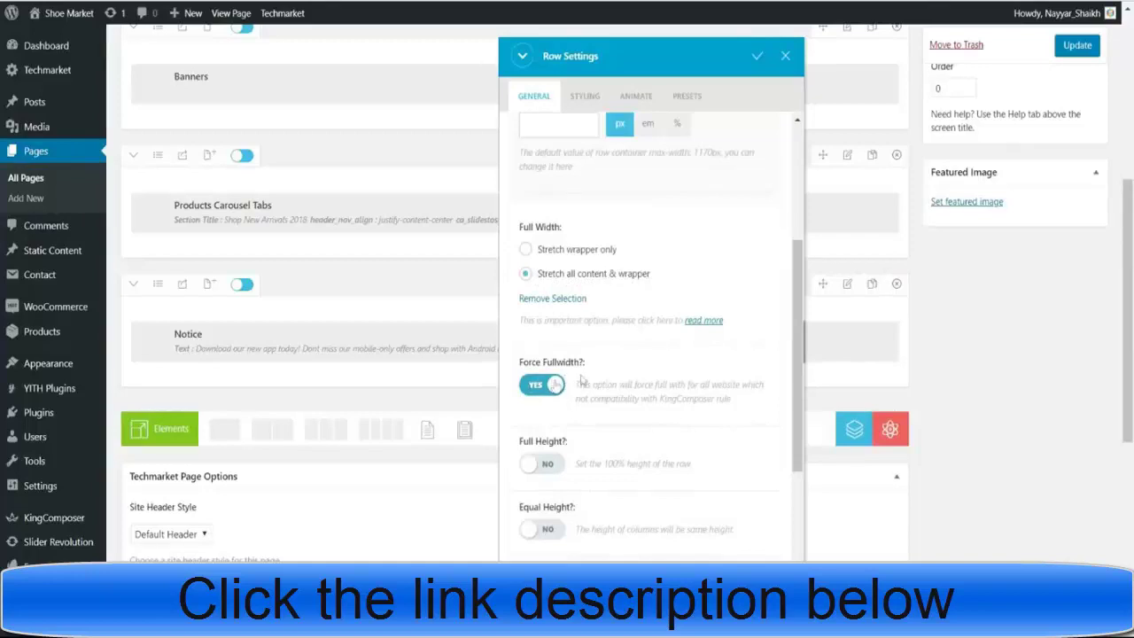
scroll(679, 417, "down", 5)
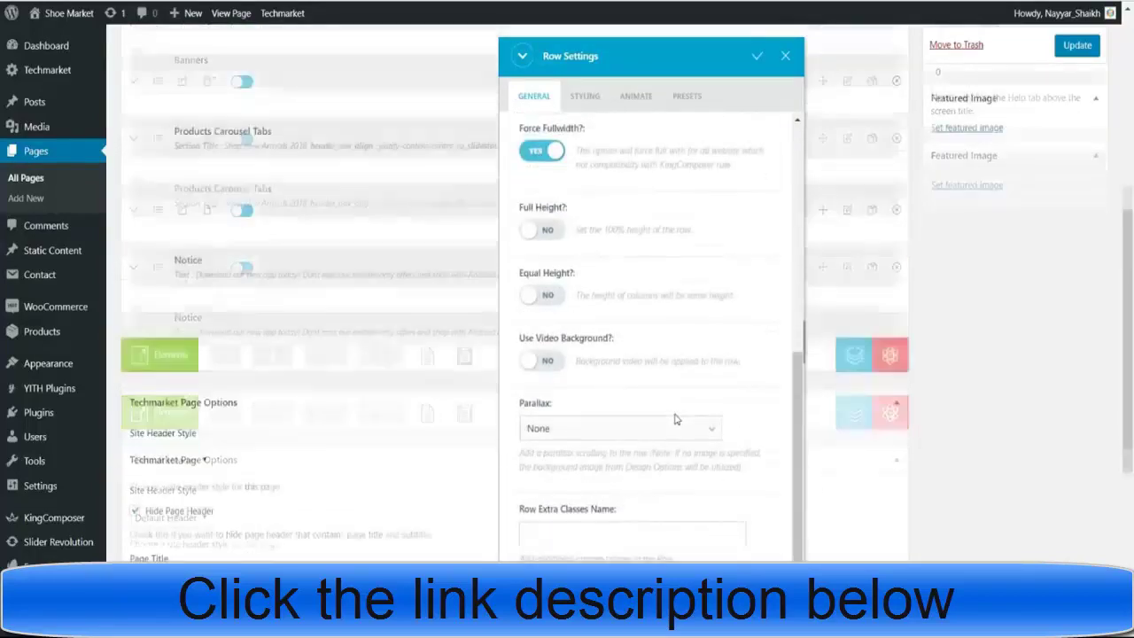
left_click(1117, 106)
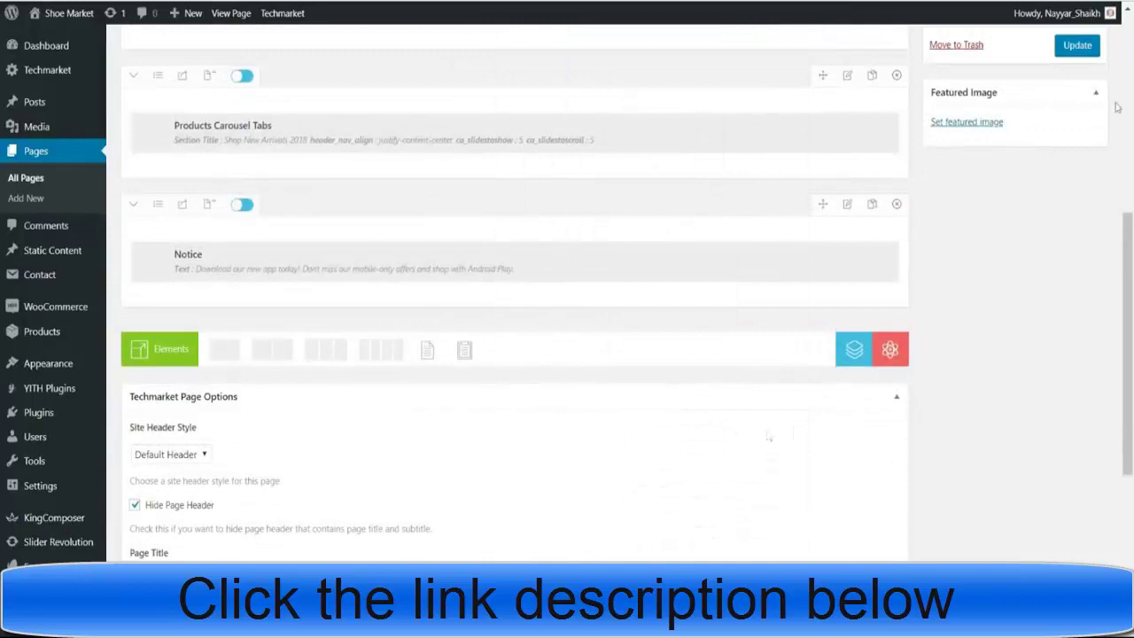
- Update the page and scroll the live homepage to check the full-width banner
left_click(1080, 53)
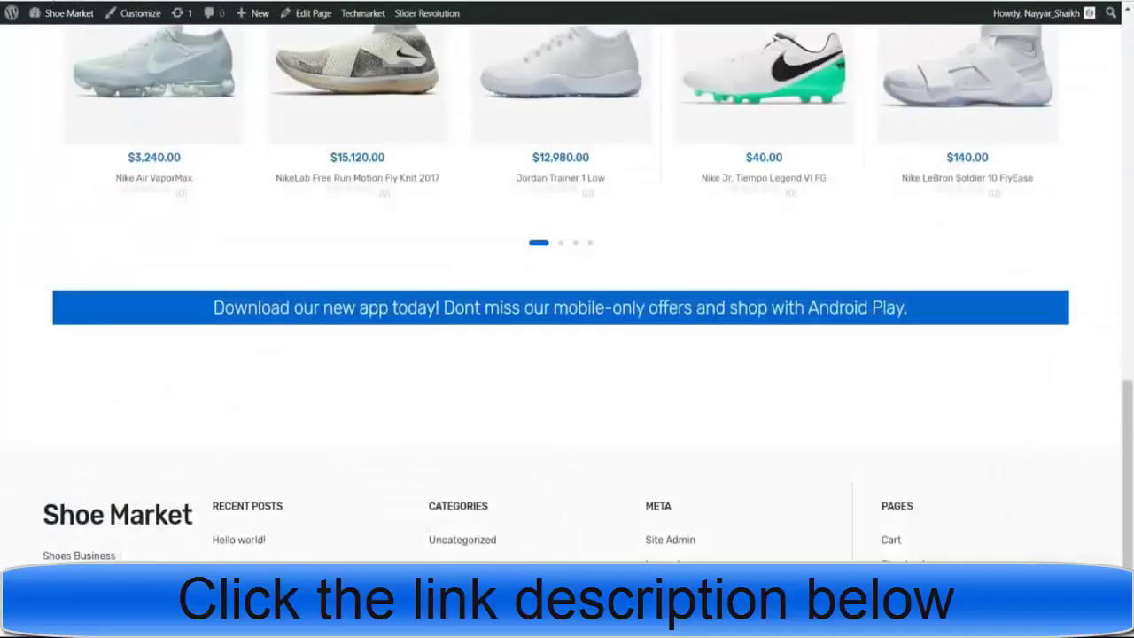
scroll(587, 337, "up", 3)
scroll(584, 365, "down", 2)
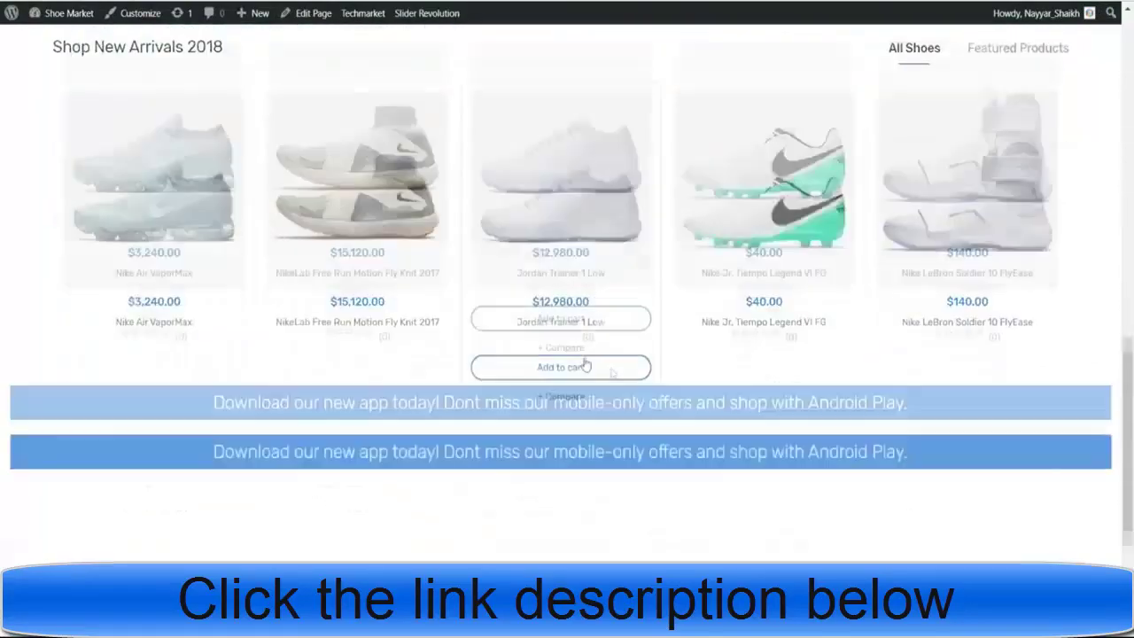
scroll(584, 366, "up", 1)
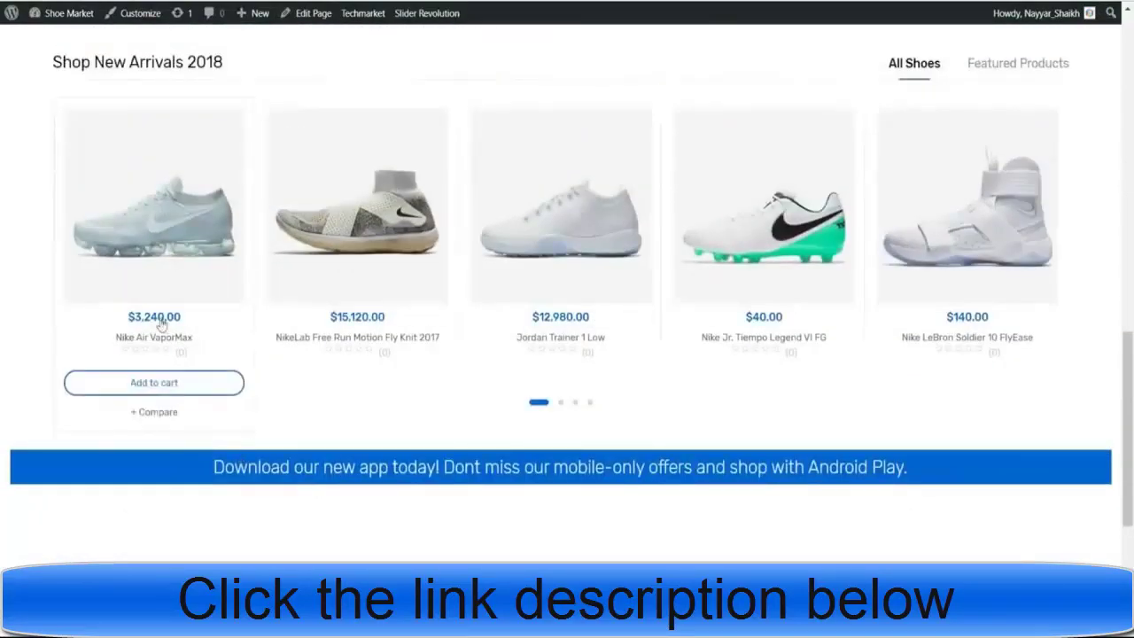
scroll(797, 438, "up", 10)
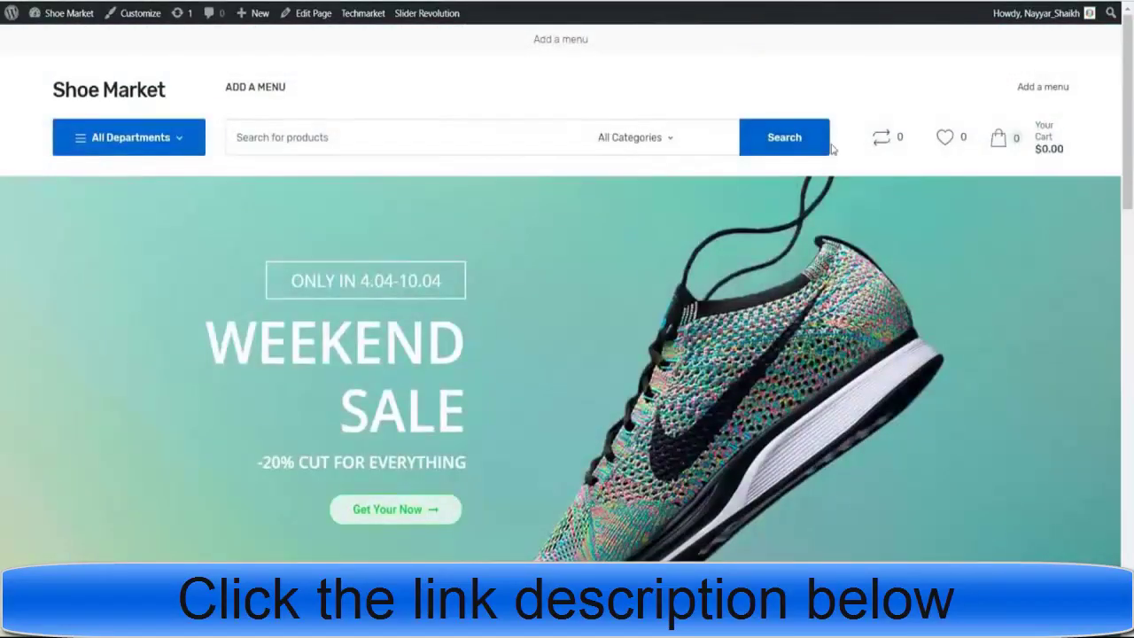
scroll(833, 149, "down", 10)
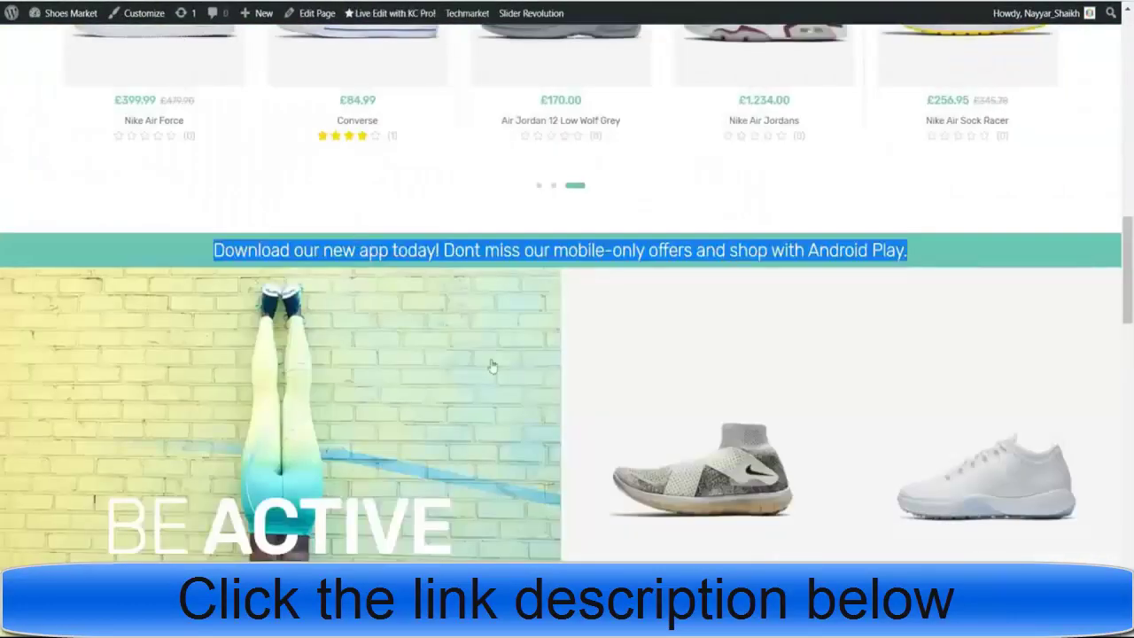
scroll(488, 366, "down", 3)
scroll(850, 418, "up", 4)
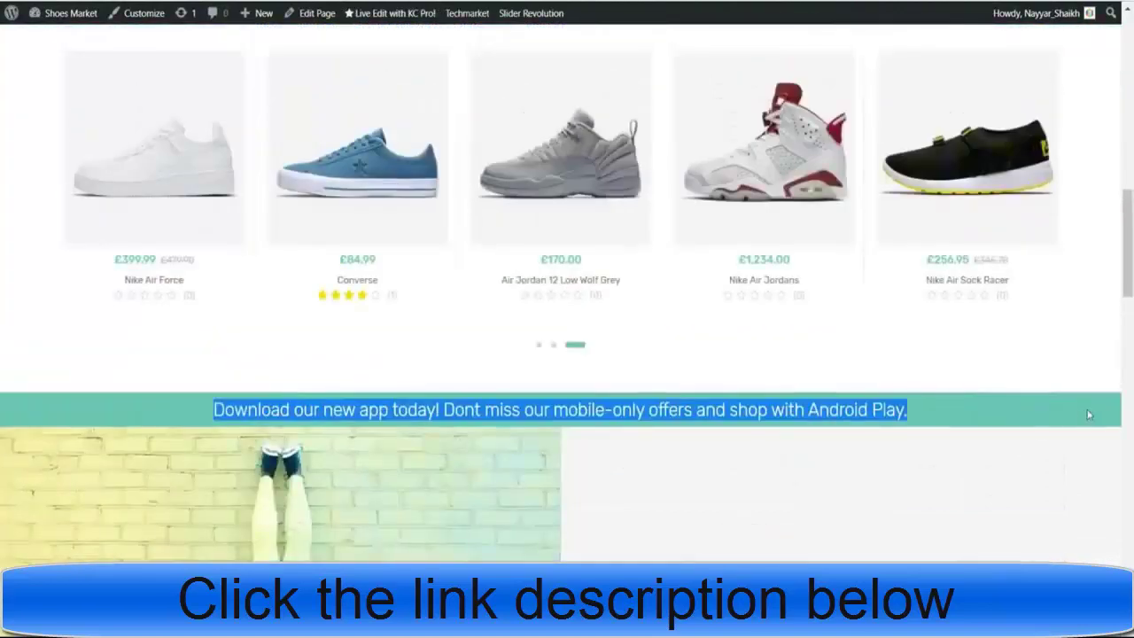
- Compare the banner against the reference demo site
left_click(1054, 409)
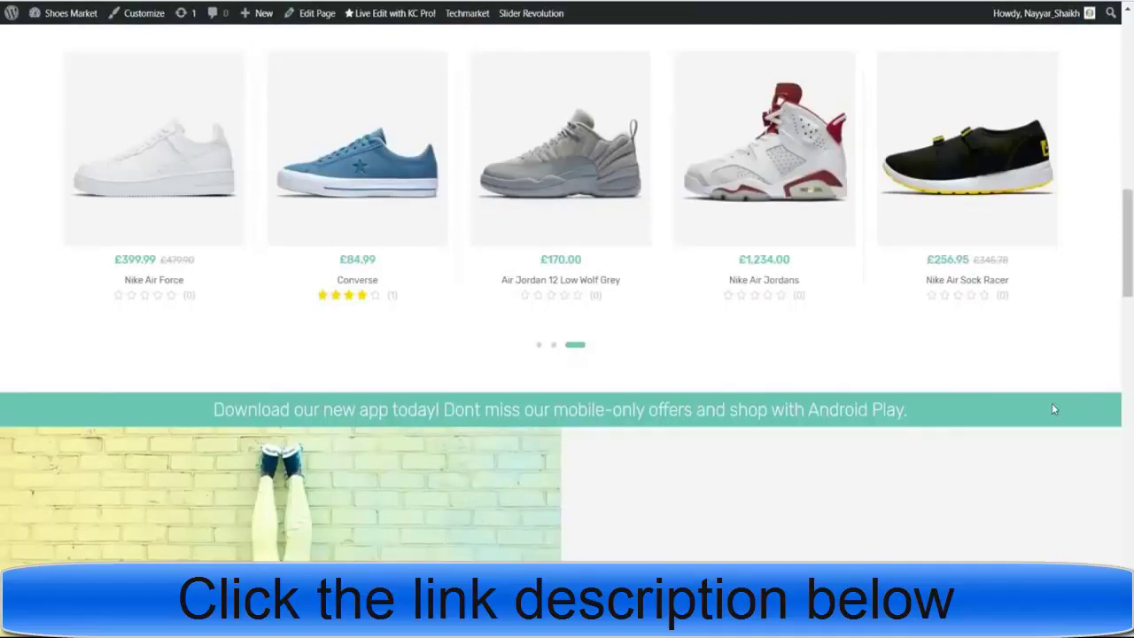
scroll(546, 239, "down", 5)
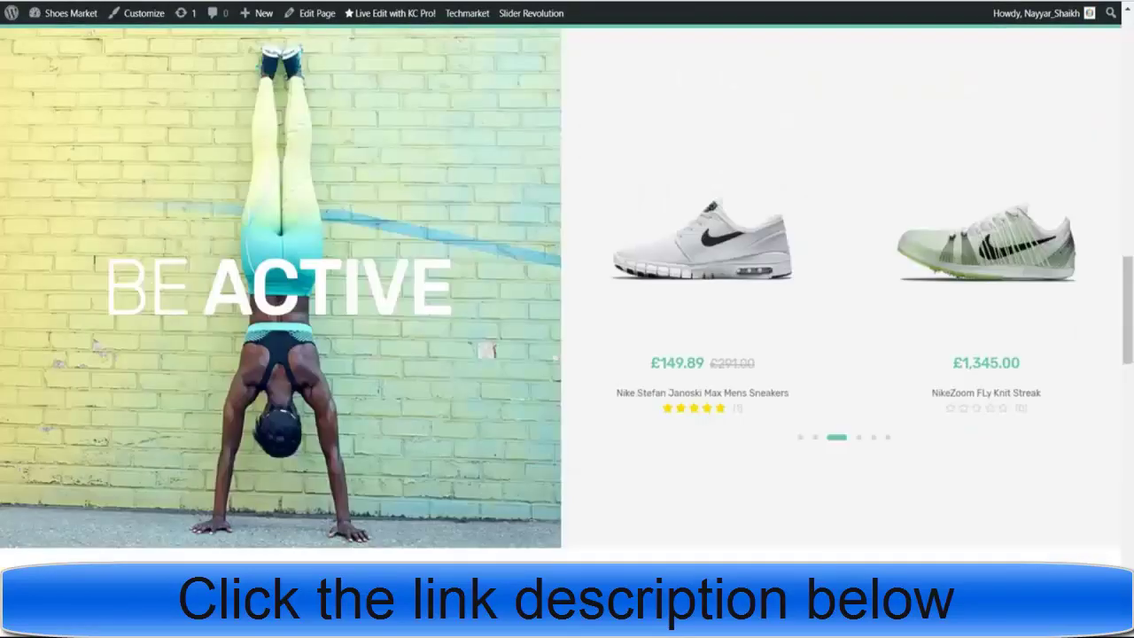
scroll(508, 370, "up", 3)
scroll(478, 336, "down", 3)
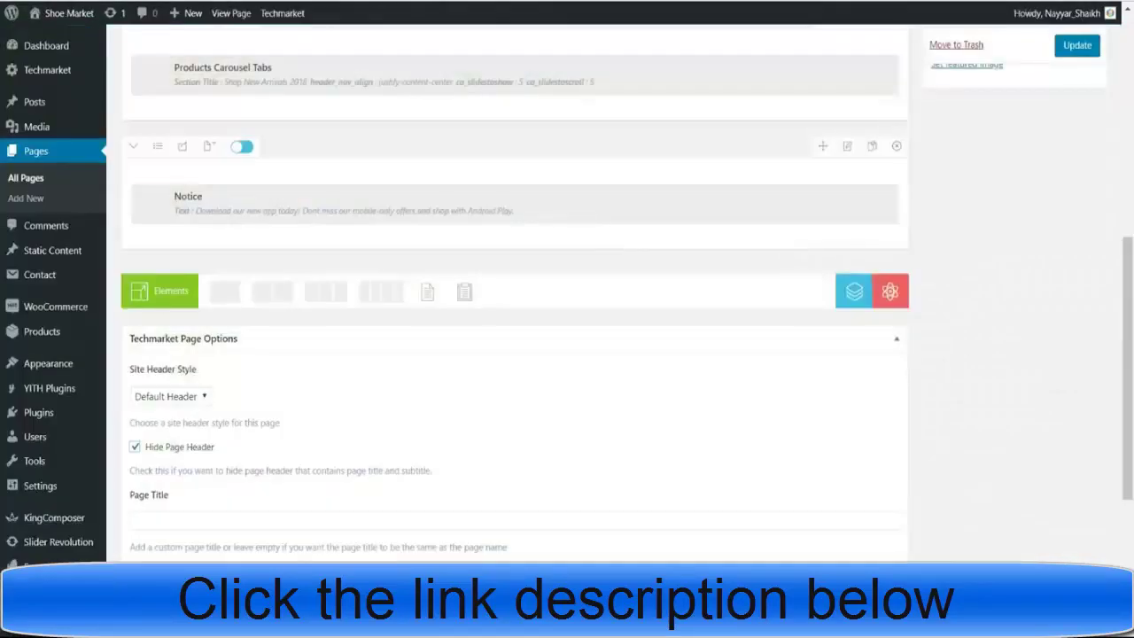
scroll(224, 372, "up", 1)
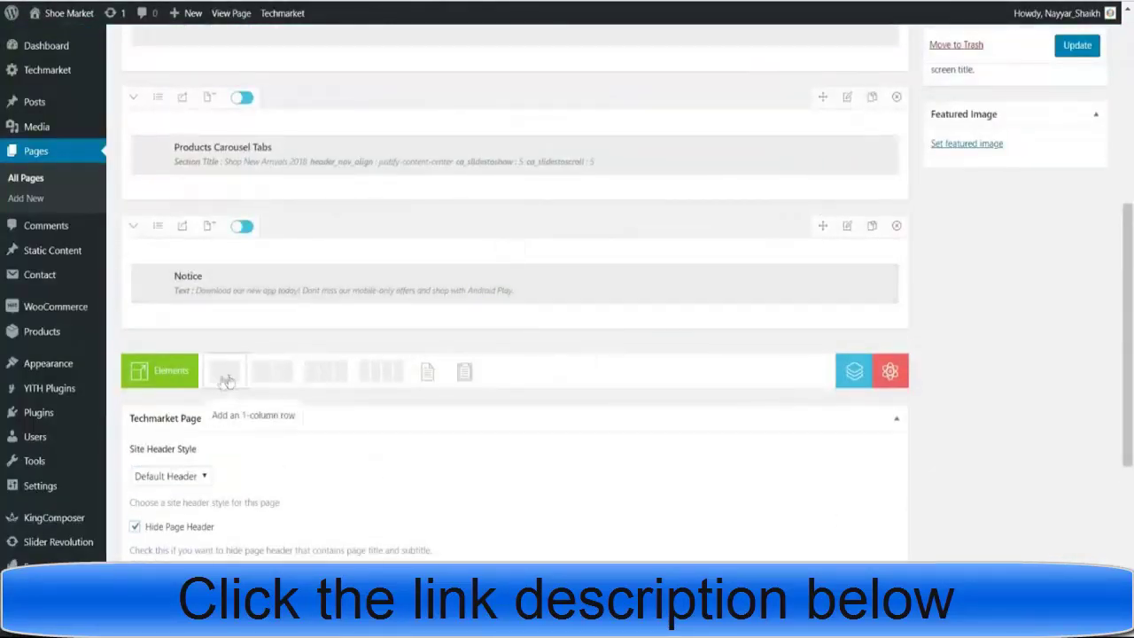
- Add a one-column row below the Notice holding a Row Inner split into 2 columns
left_click(236, 382)
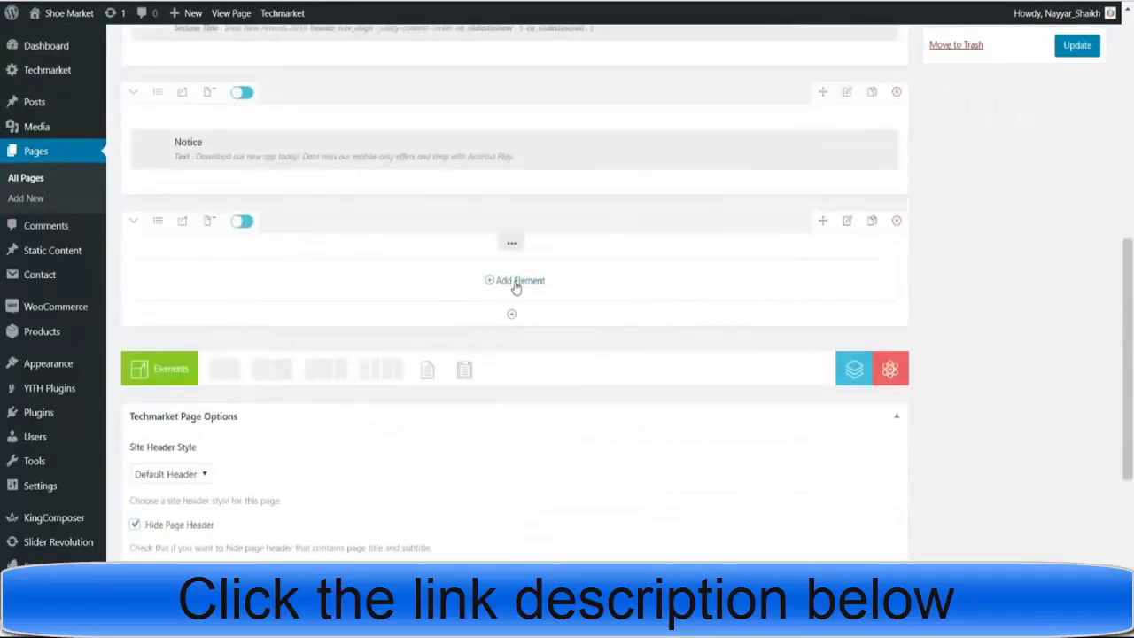
left_click(507, 281)
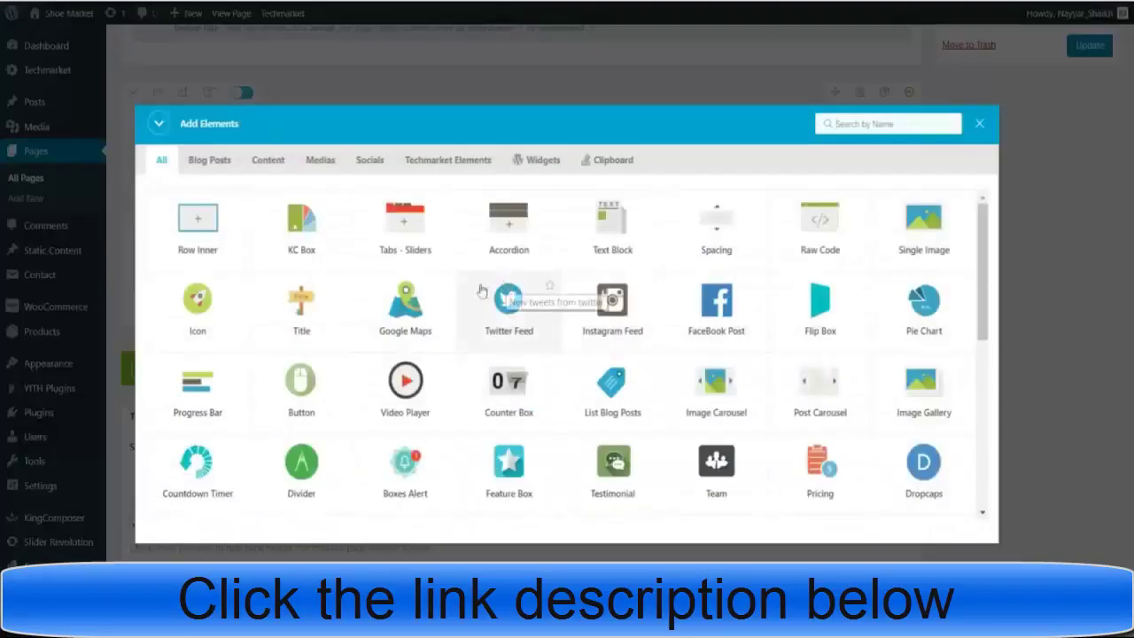
left_click(202, 232)
scroll(504, 327, "up", 2)
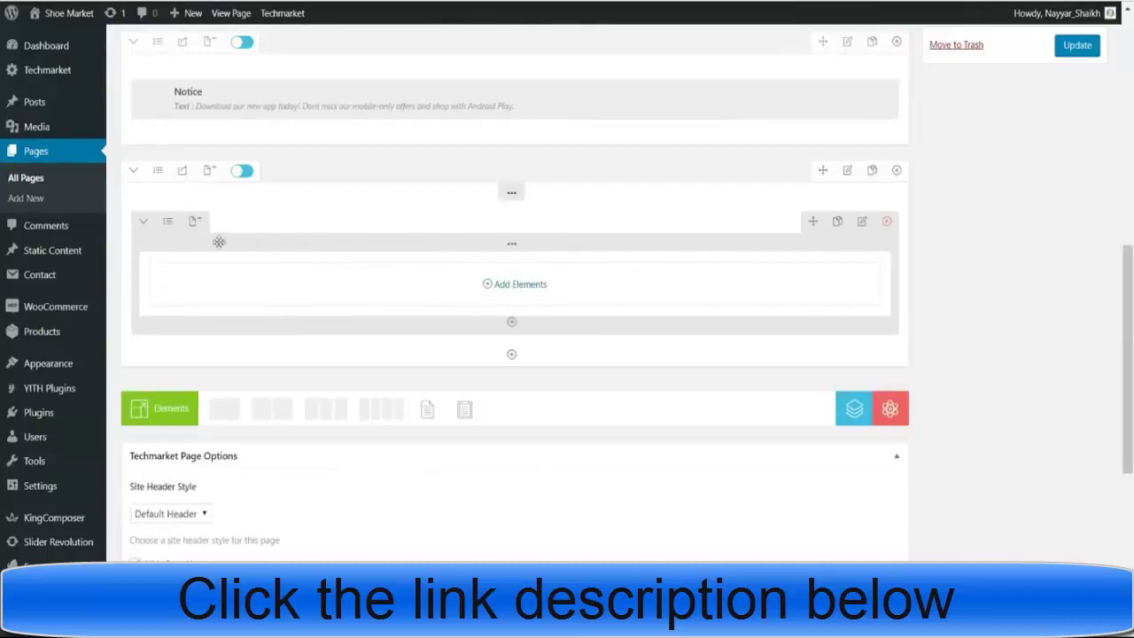
left_click(167, 222)
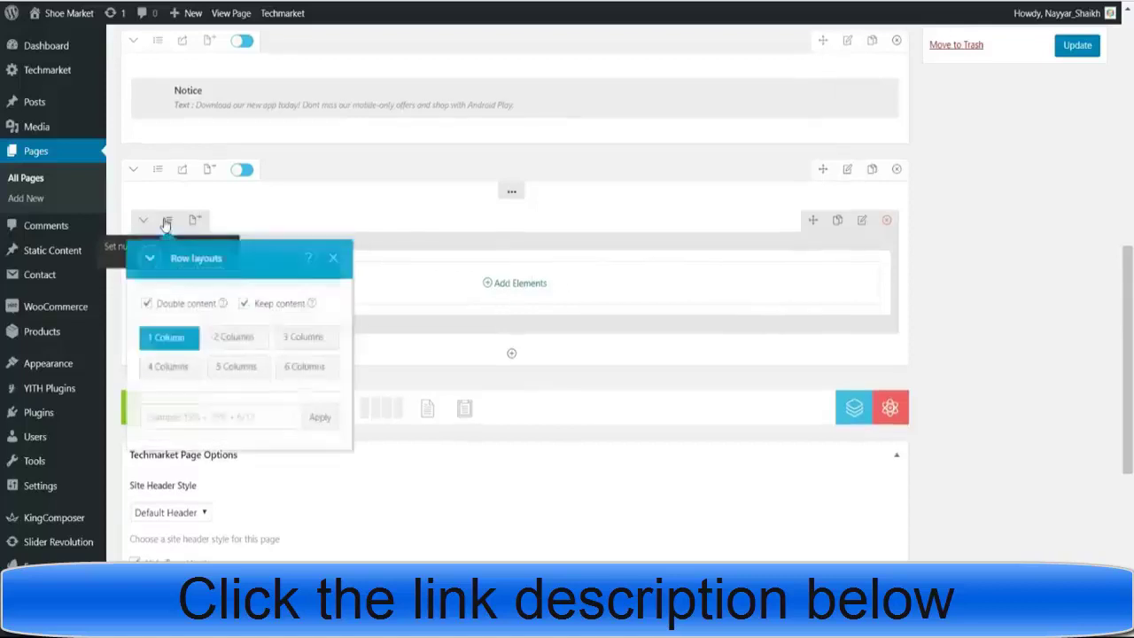
left_click(230, 317)
scroll(653, 296, "up", 1)
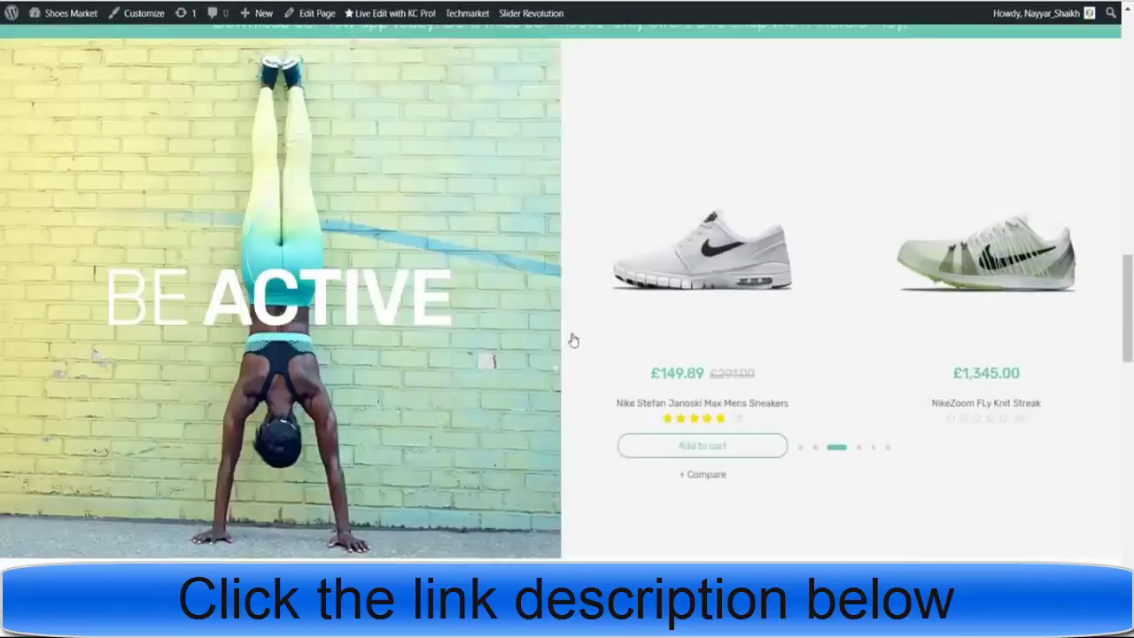
- Scroll the Shoe Market demo to review the BE ACTIVE banner beside its product carousel
scroll(570, 337, "up", 2)
scroll(1014, 261, "down", 4)
scroll(1069, 352, "up", 2)
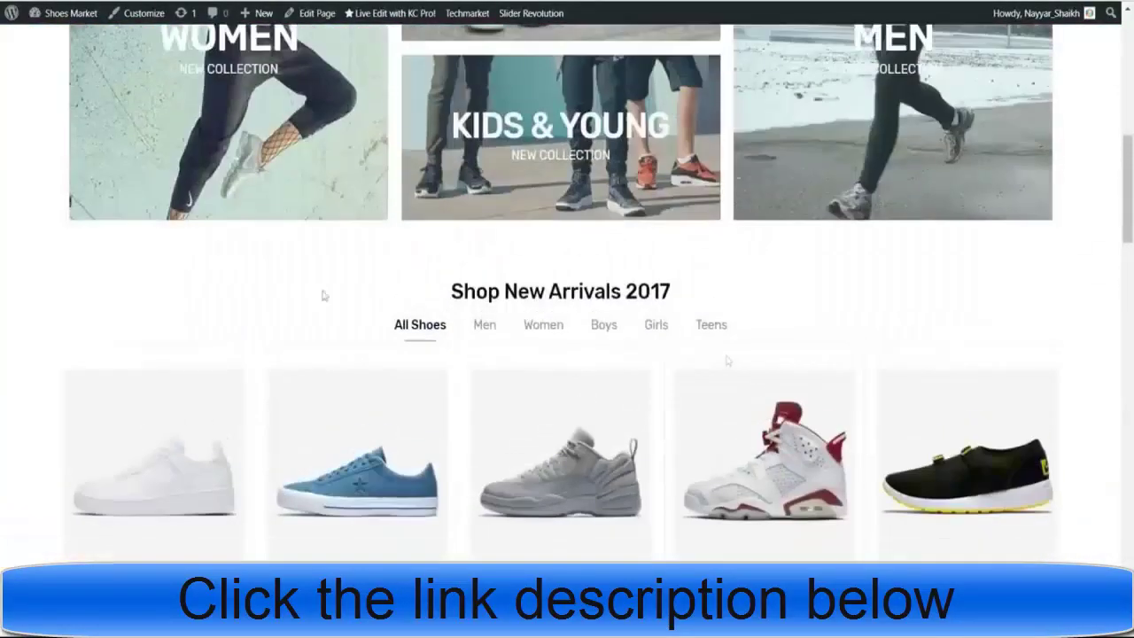
scroll(248, 354, "up", 3)
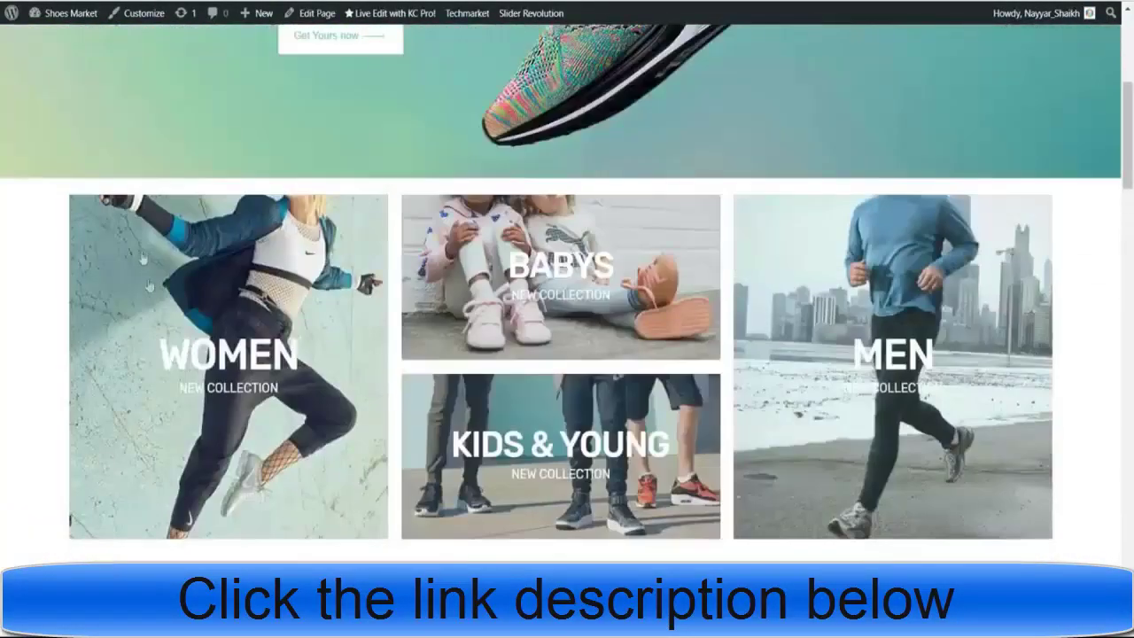
scroll(151, 362, "down", 3)
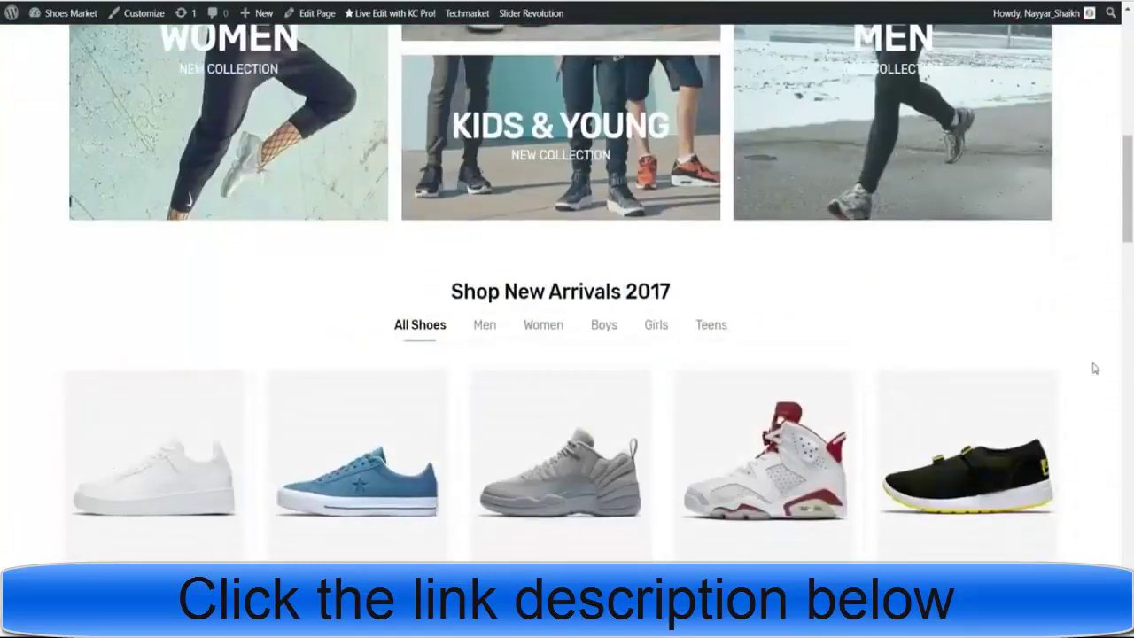
scroll(1103, 287, "up", 3)
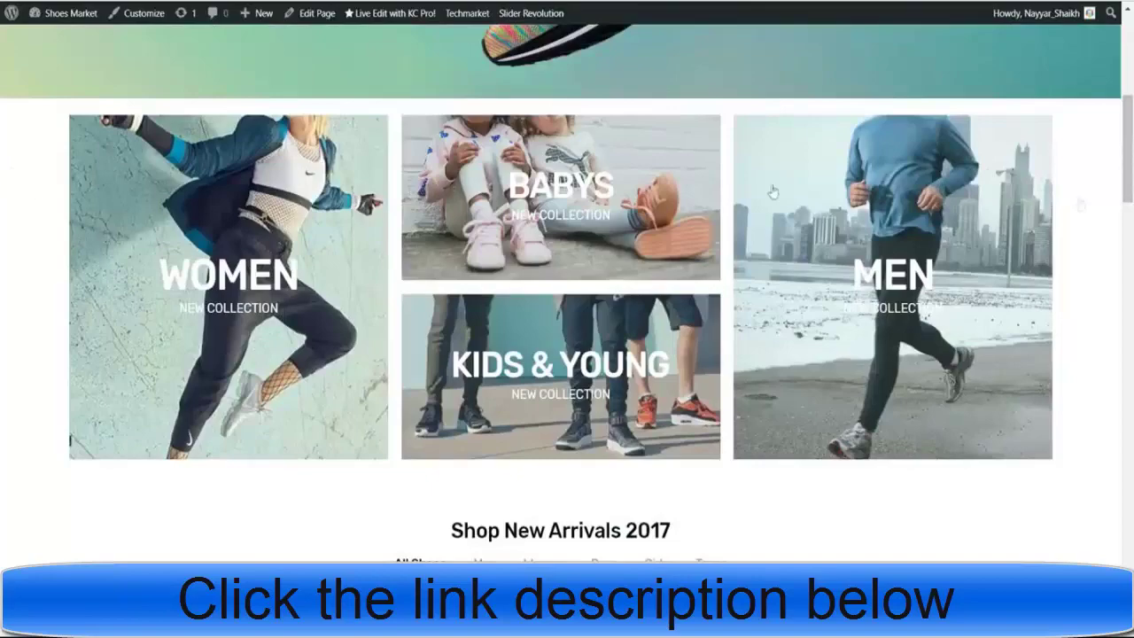
scroll(842, 279, "down", 5)
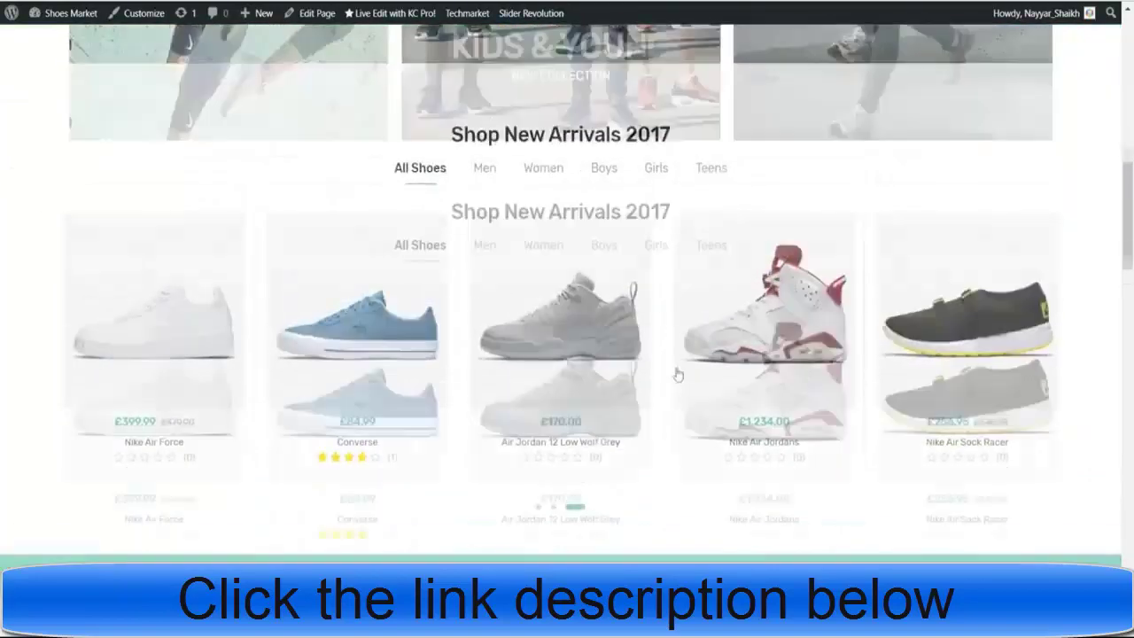
scroll(1095, 379, "down", 1)
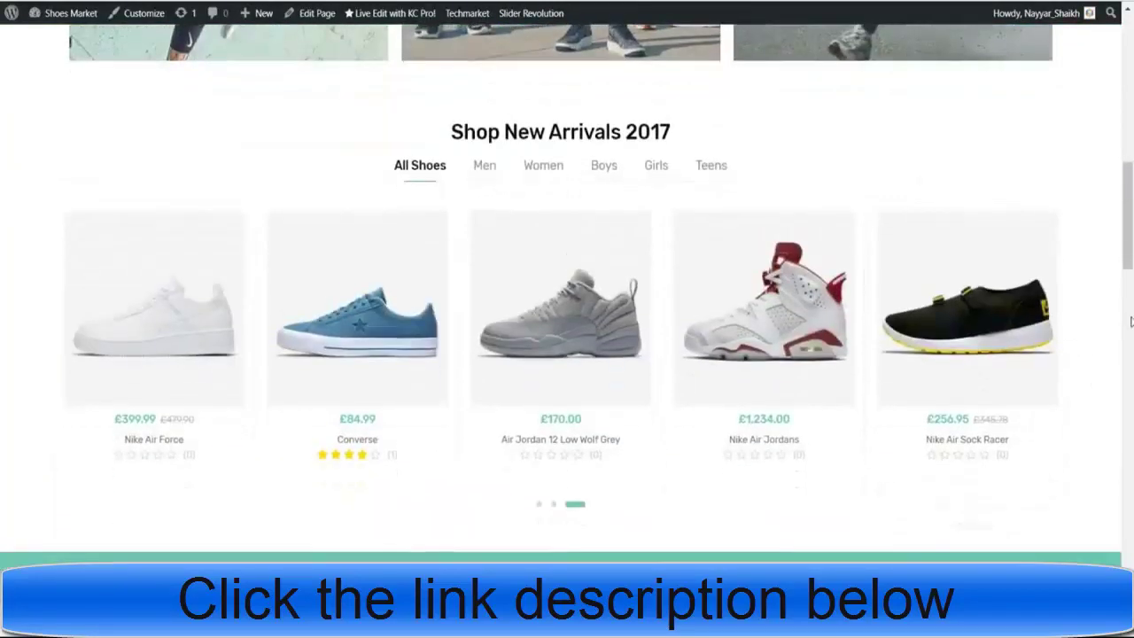
scroll(765, 374, "down", 5)
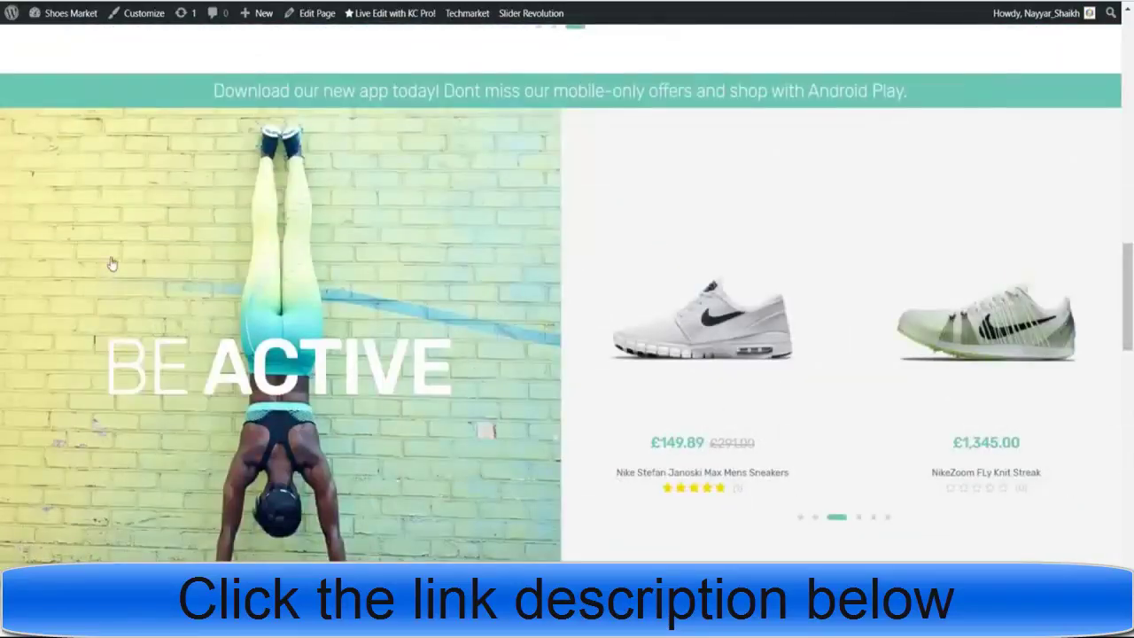
mouse_move(858, 255)
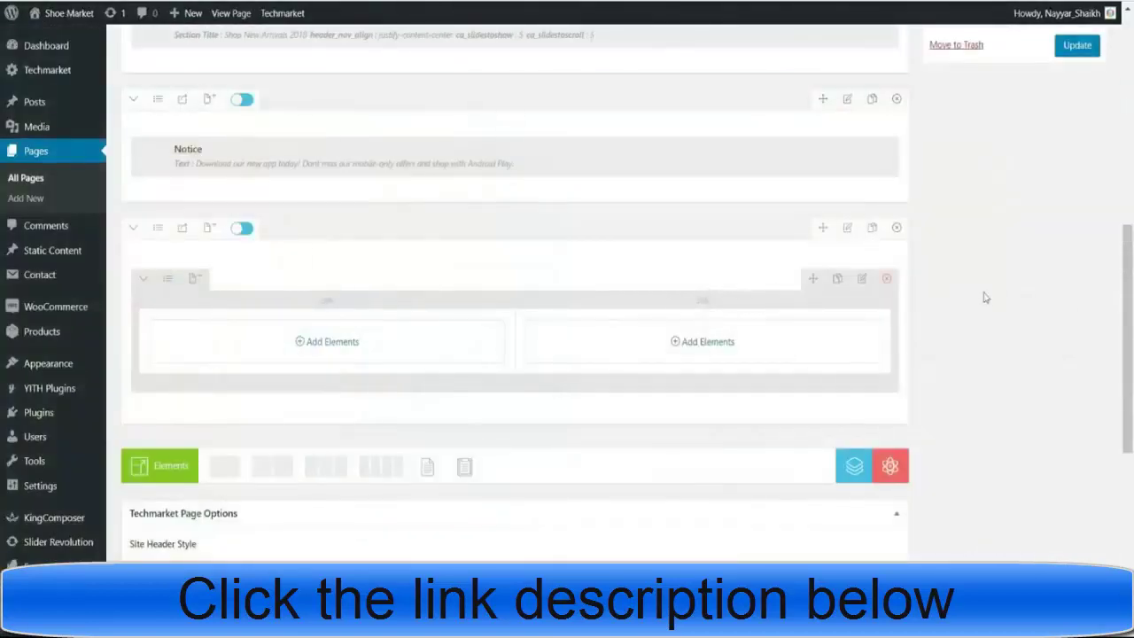
- Set the new row to Stretch all content & wrapper, with Force Fullwidth and Equal Height on
left_click(847, 230)
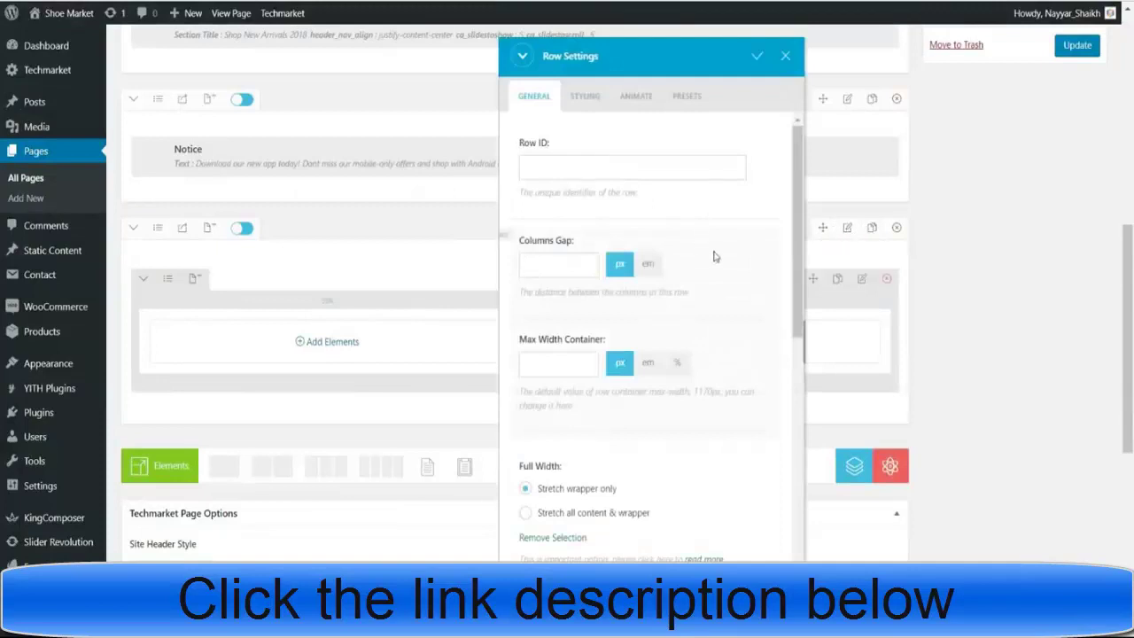
scroll(729, 257, "down", 5)
scroll(726, 248, "up", 3)
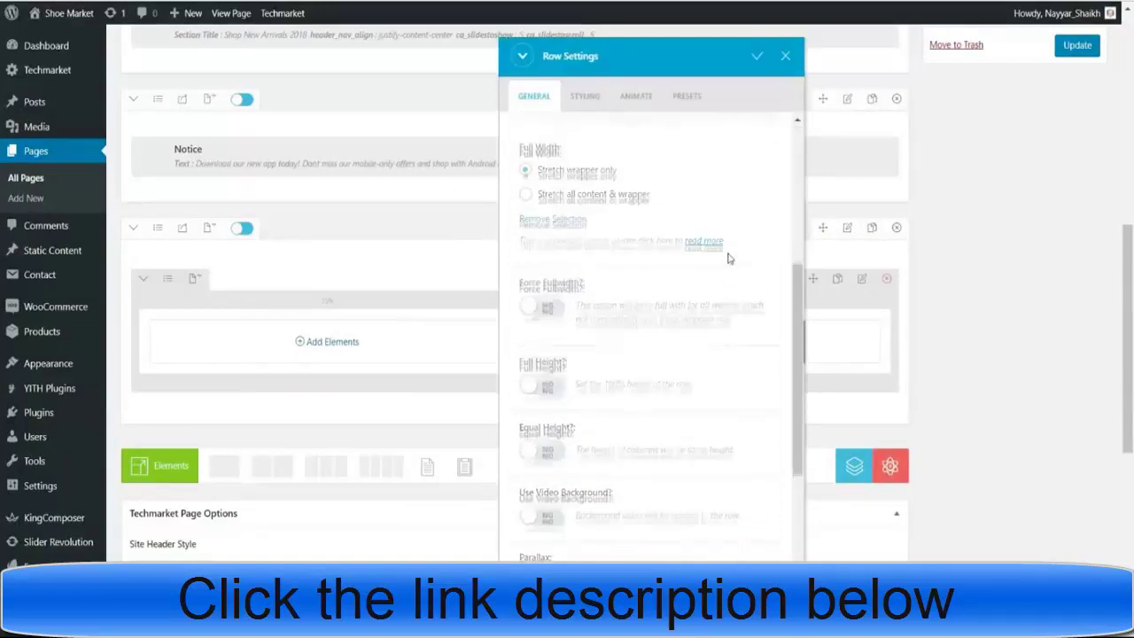
scroll(709, 324, "down", 2)
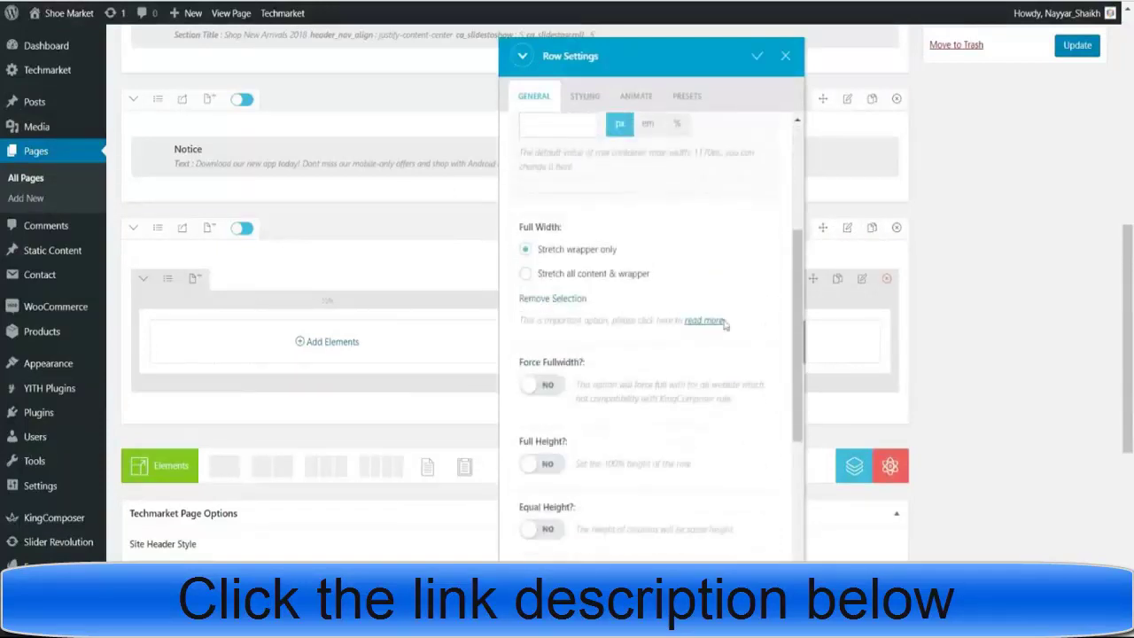
left_click(595, 277)
scroll(682, 293, "down", 1)
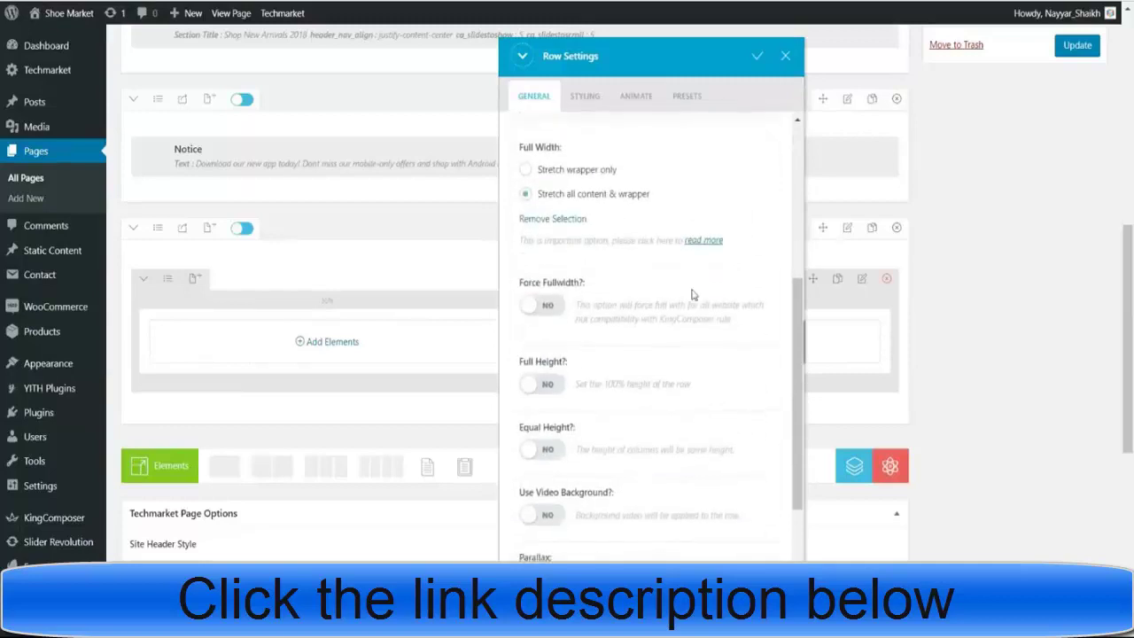
left_click(547, 306)
scroll(625, 344, "down", 1)
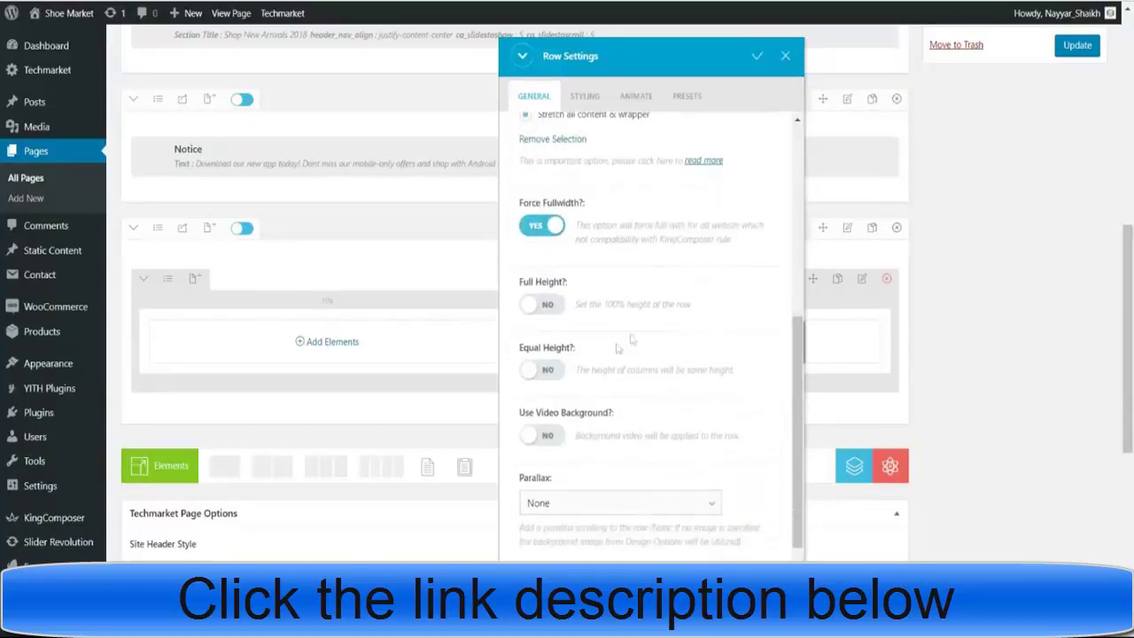
left_click(542, 370)
scroll(669, 356, "down", 1)
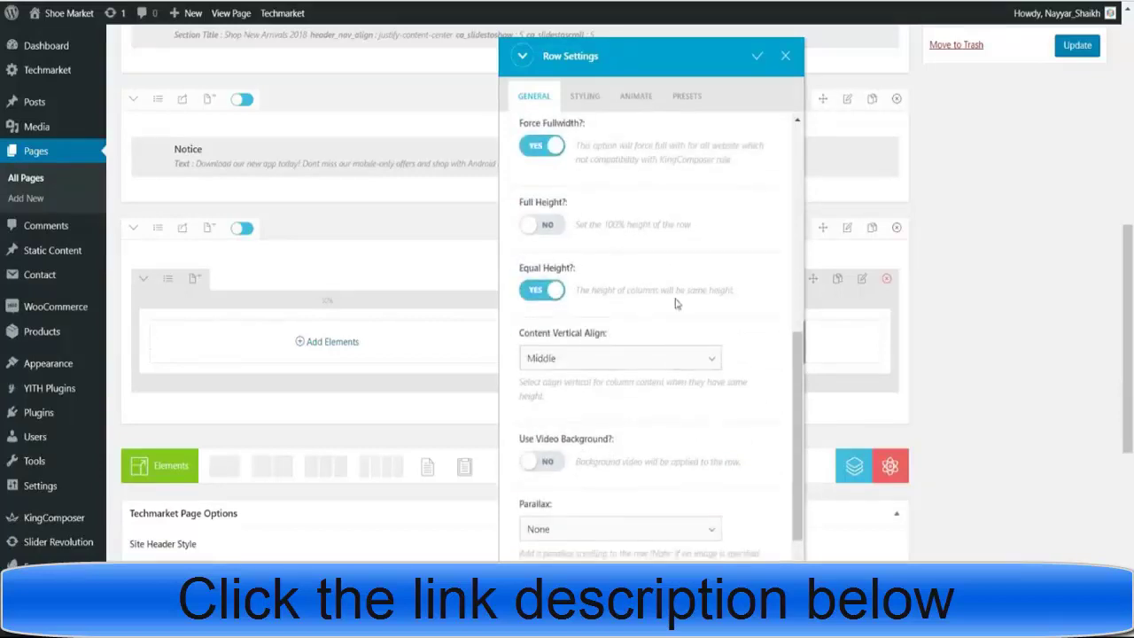
scroll(675, 304, "up", 2)
scroll(673, 349, "down", 3)
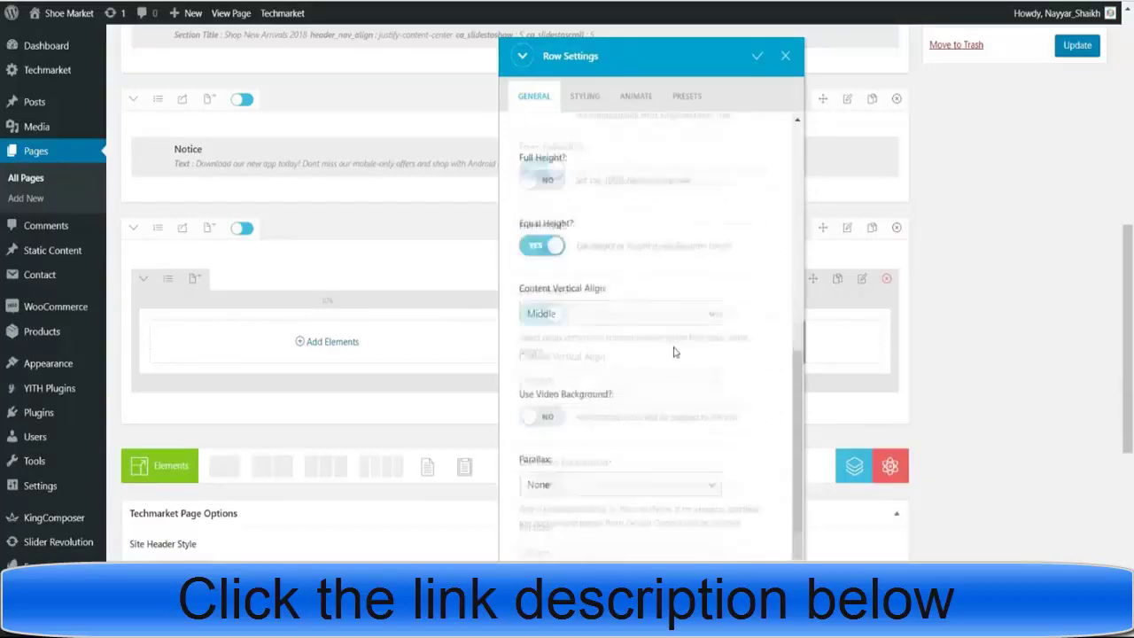
left_click(637, 535)
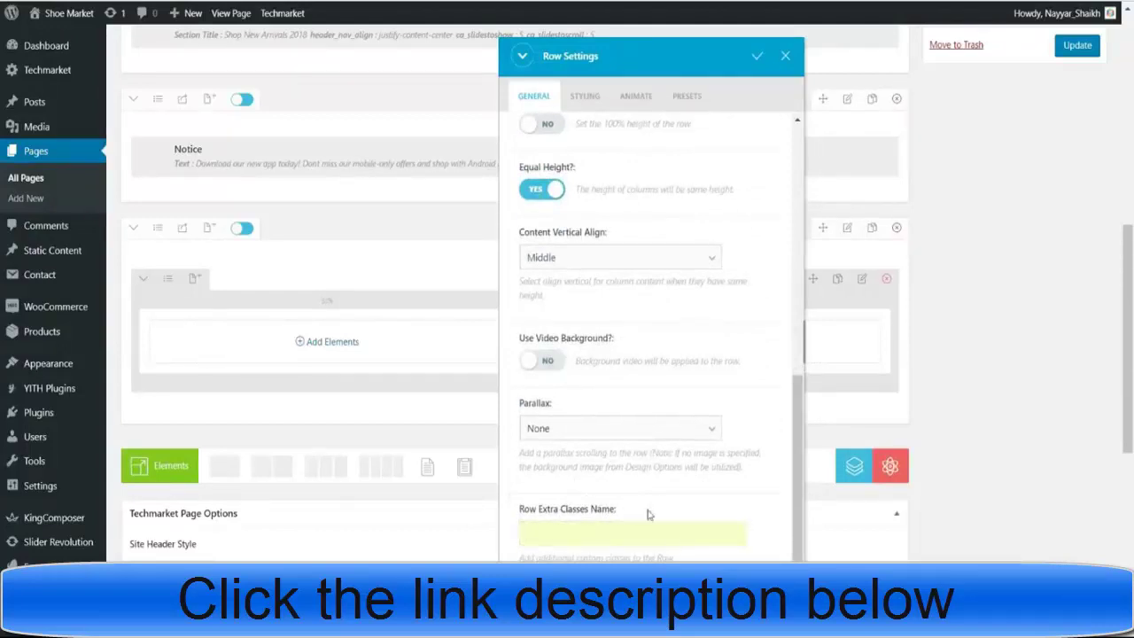
- Copy 'home-v10-banner-with-products-carousel stretch-full-width' from the notes and save it as the row's extra classes
key("alt+Tab")
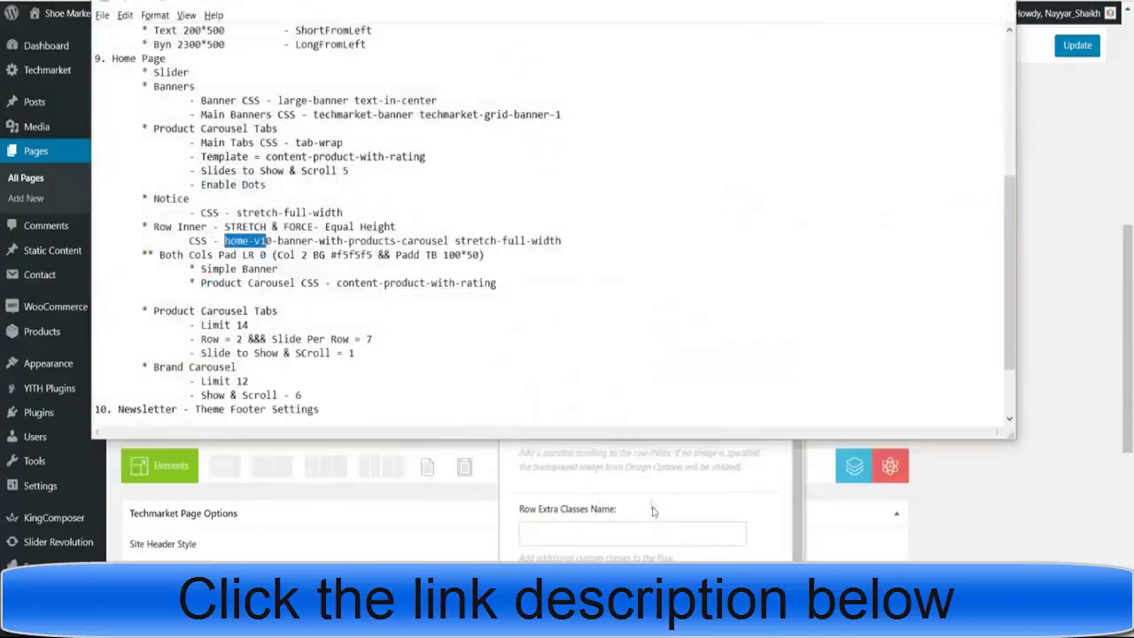
left_click(282, 254)
left_click_drag(140, 231, 394, 227)
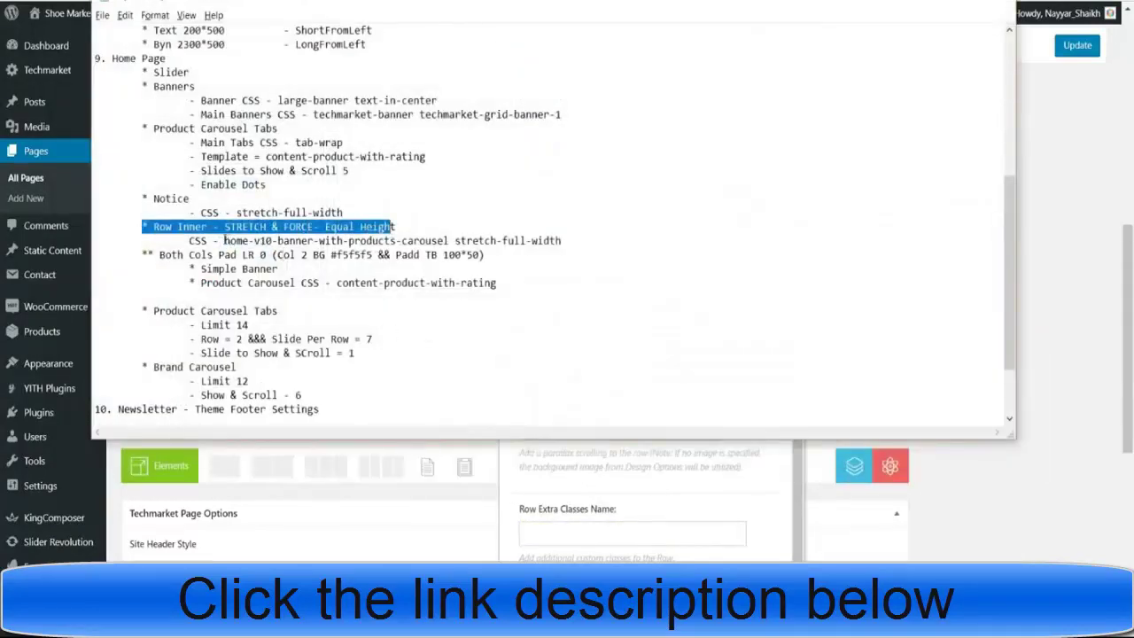
left_click_drag(224, 240, 563, 245)
key("ctrl+c")
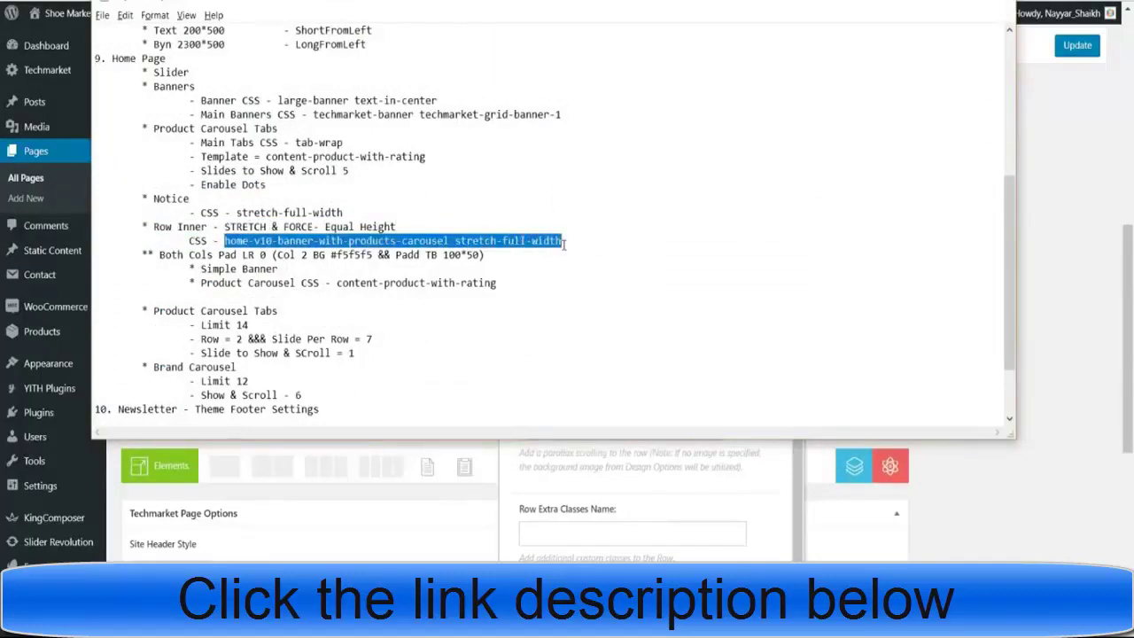
left_click(1045, 411)
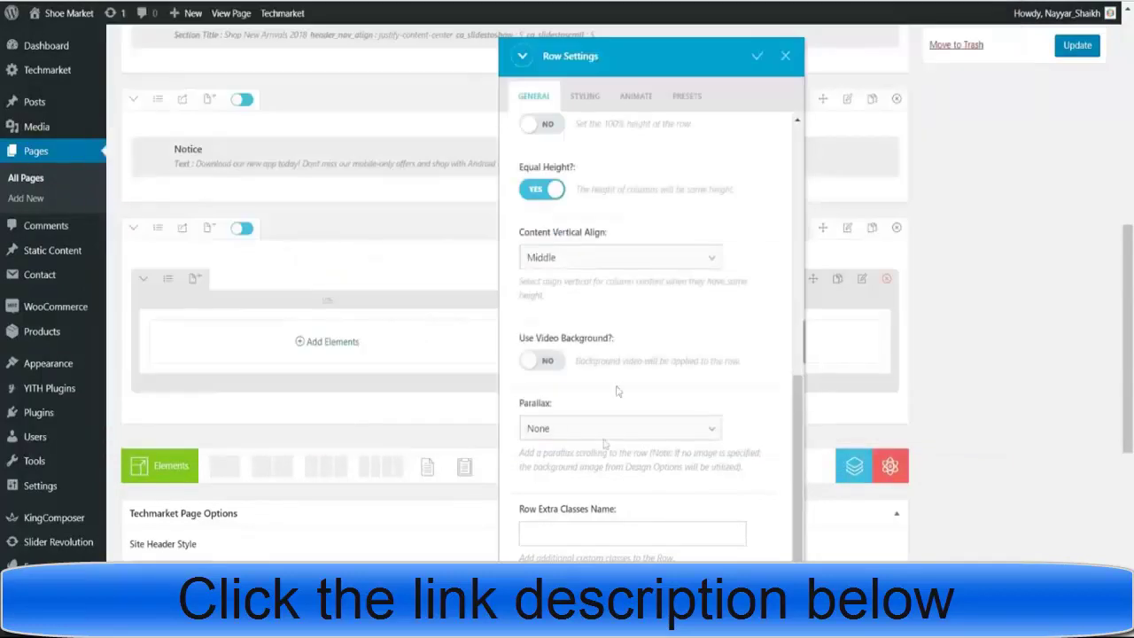
left_click(598, 534)
key("ctrl+v")
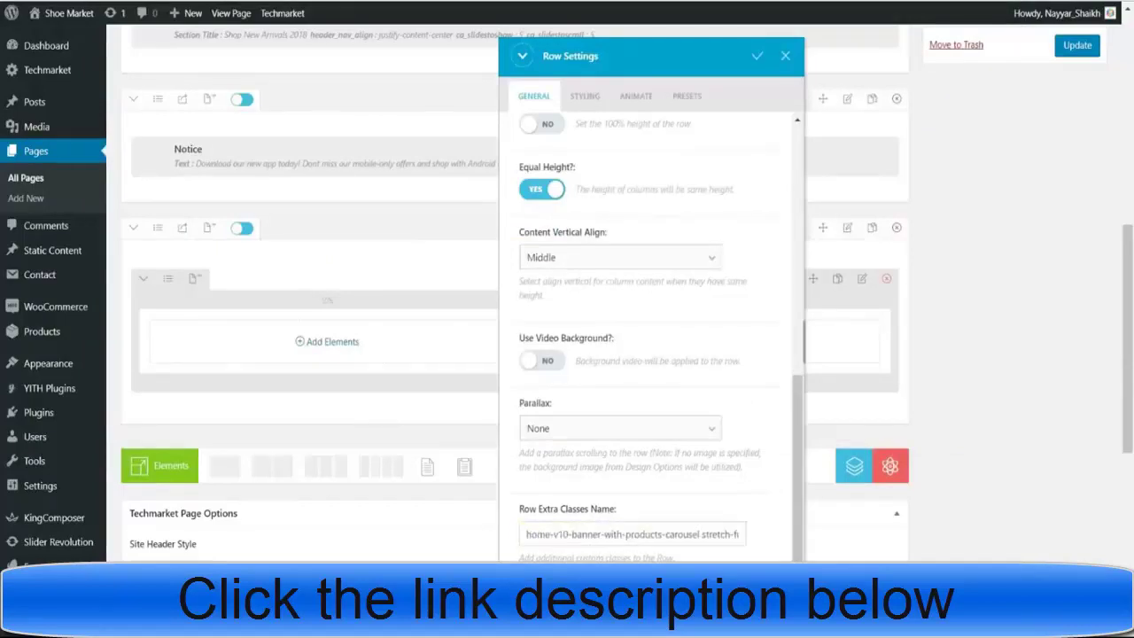
left_click(1029, 368)
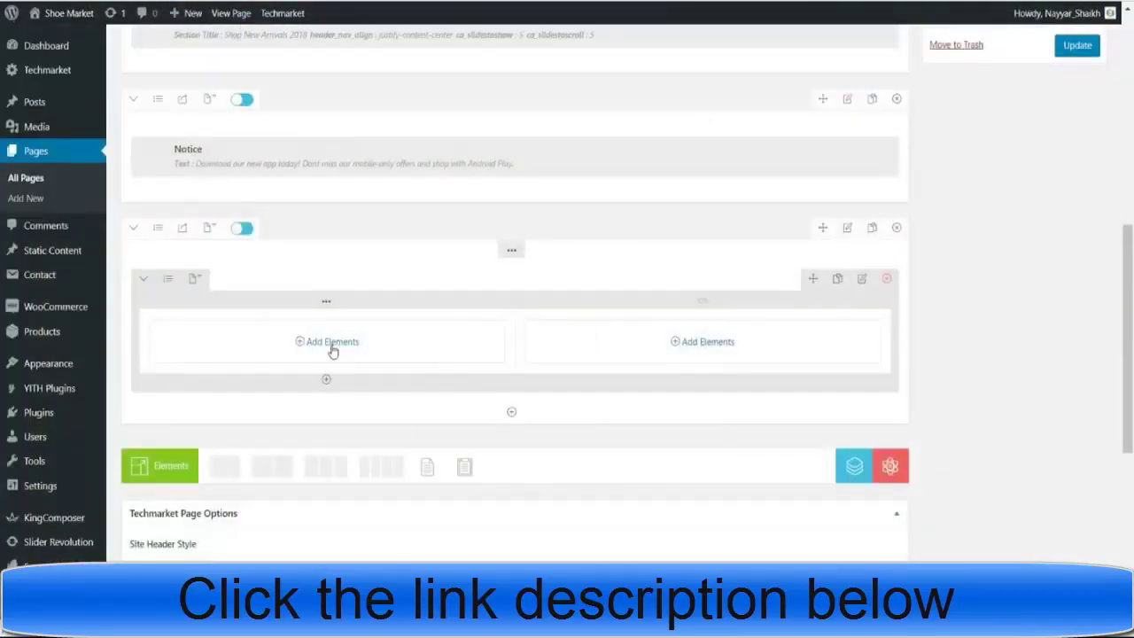
- Add a Banner element to the row's left column
left_click(333, 351)
type("bann")
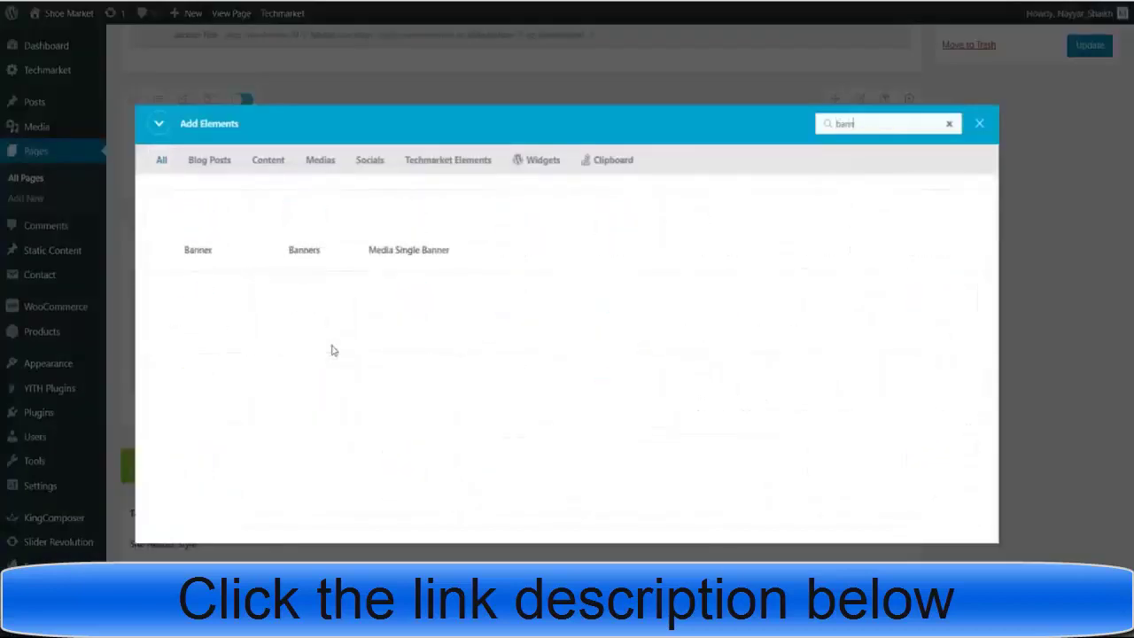
left_click(190, 255)
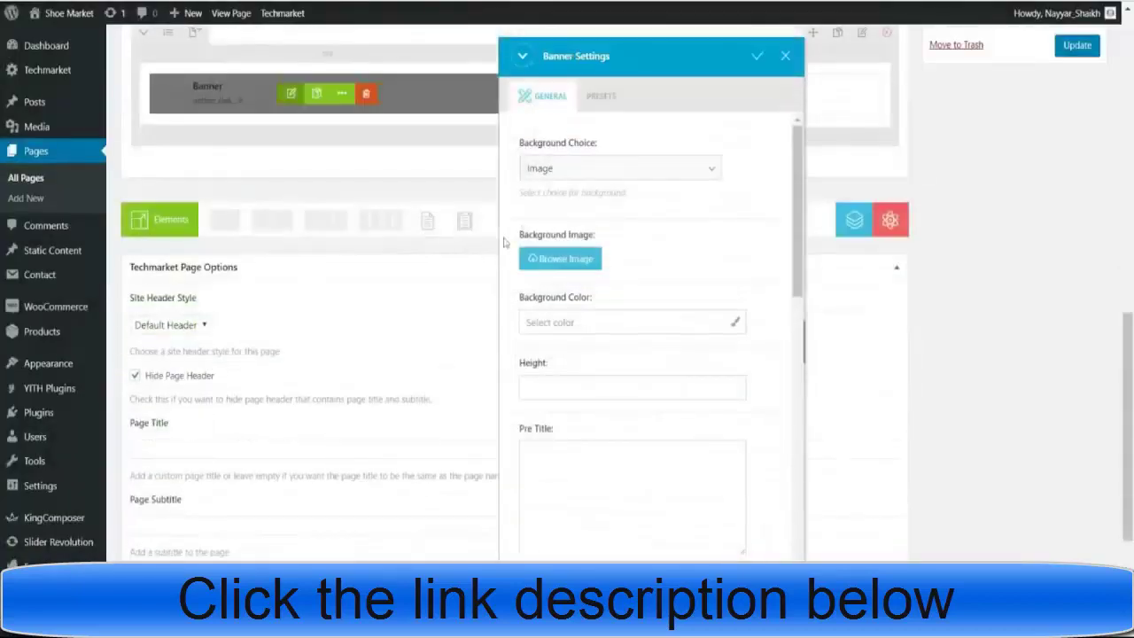
- Upload image 15, the handstand photo, and set it as the banner background
left_click(570, 262)
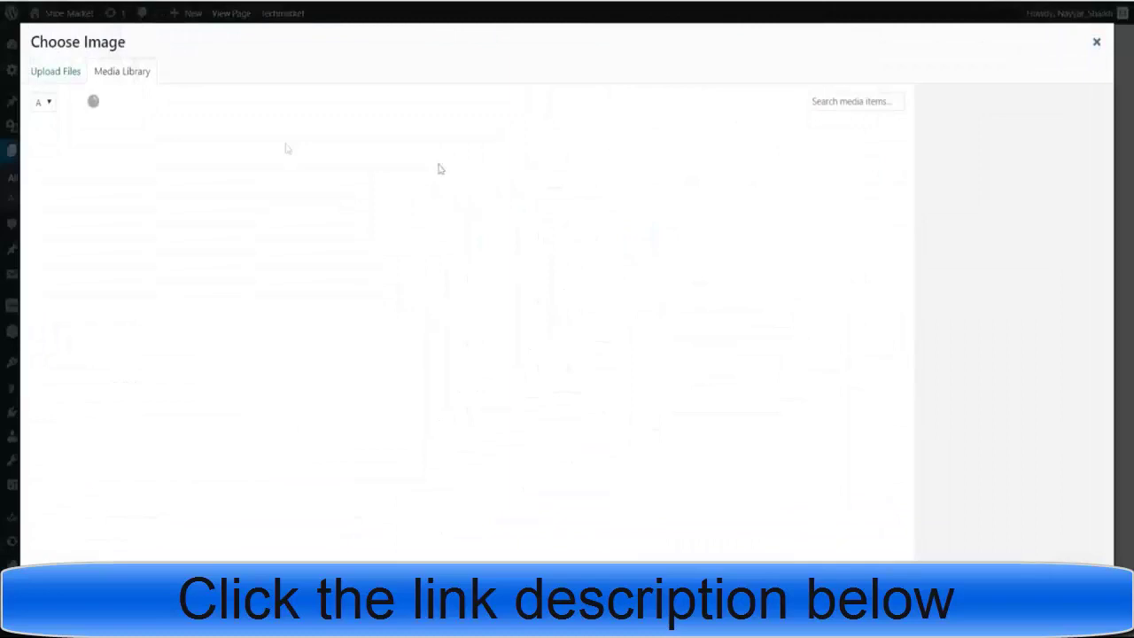
left_click(60, 78)
left_click(549, 306)
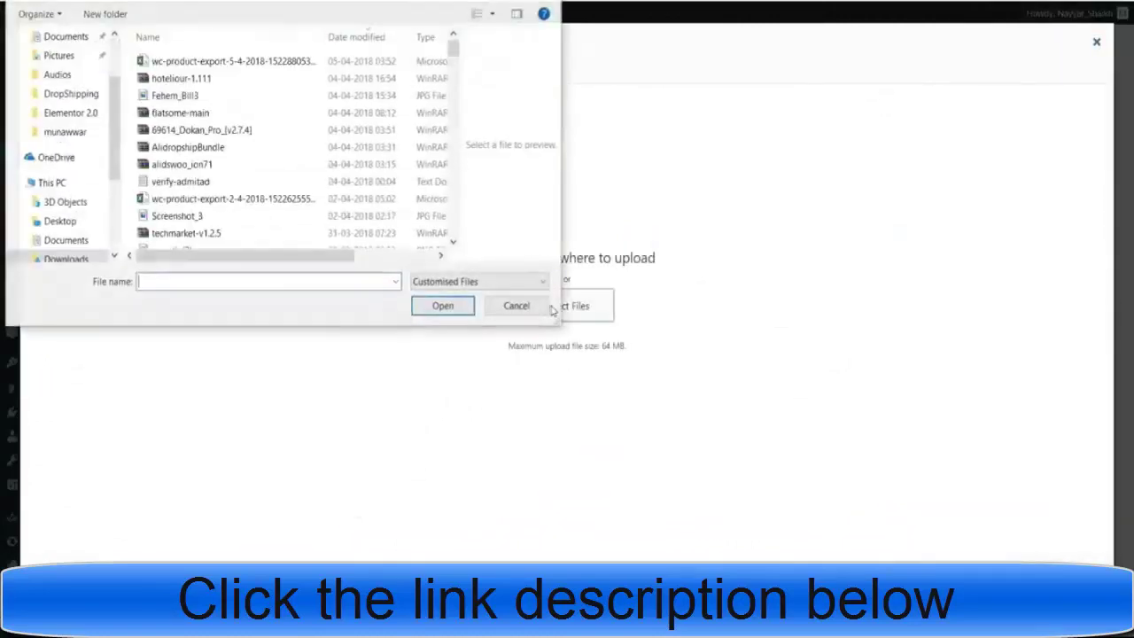
left_click(71, 94)
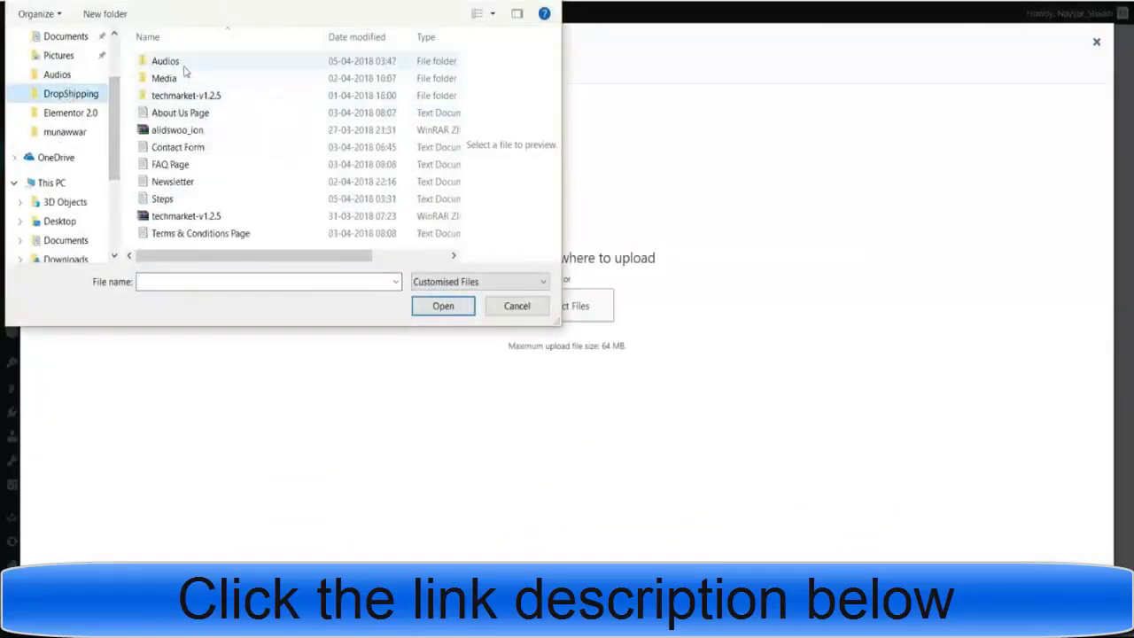
double_click(184, 77)
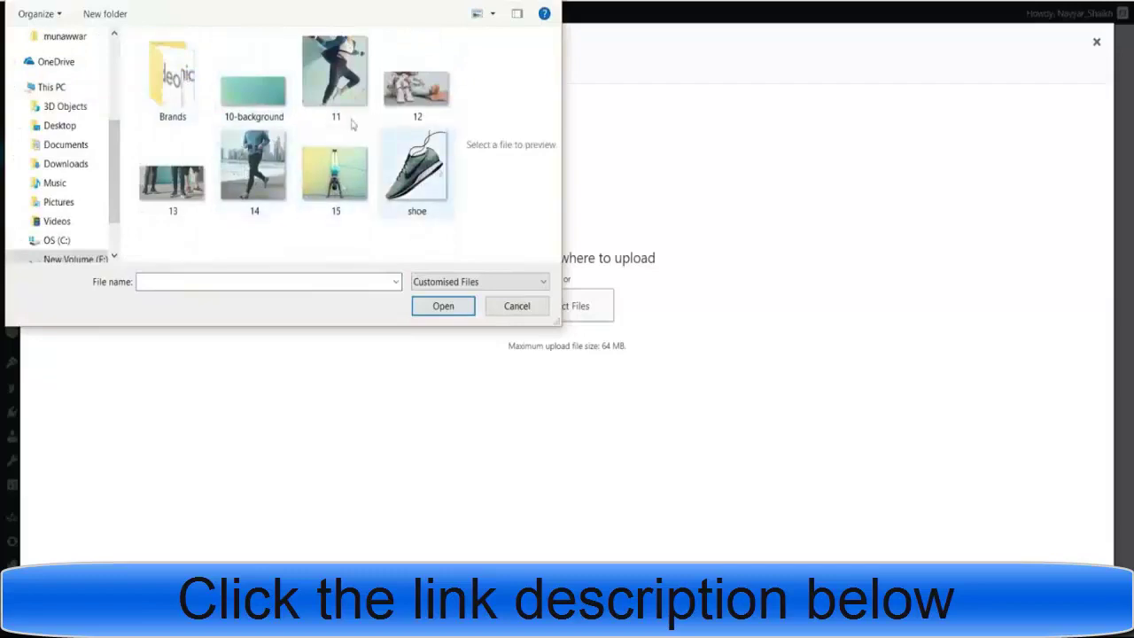
double_click(155, 78)
key("alt+Left")
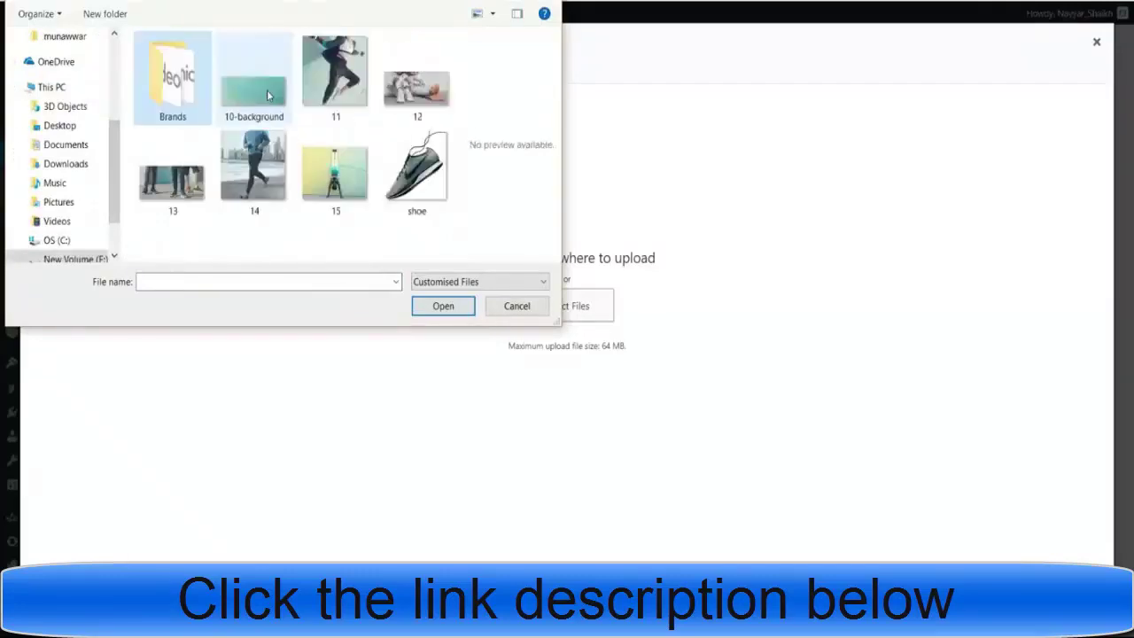
left_click(335, 172)
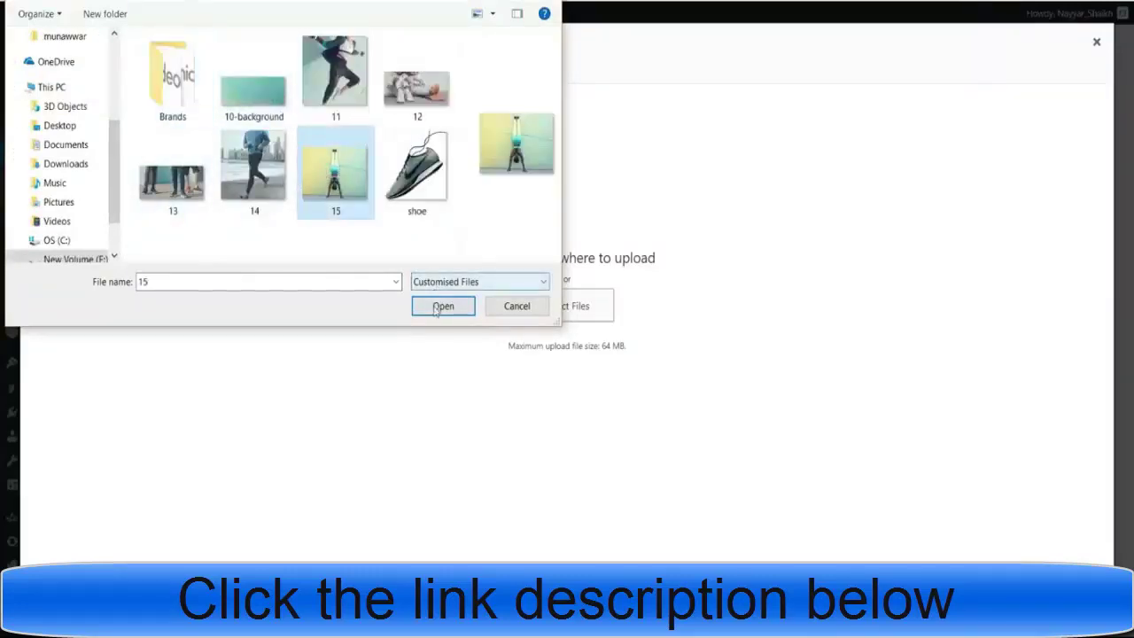
left_click(435, 310)
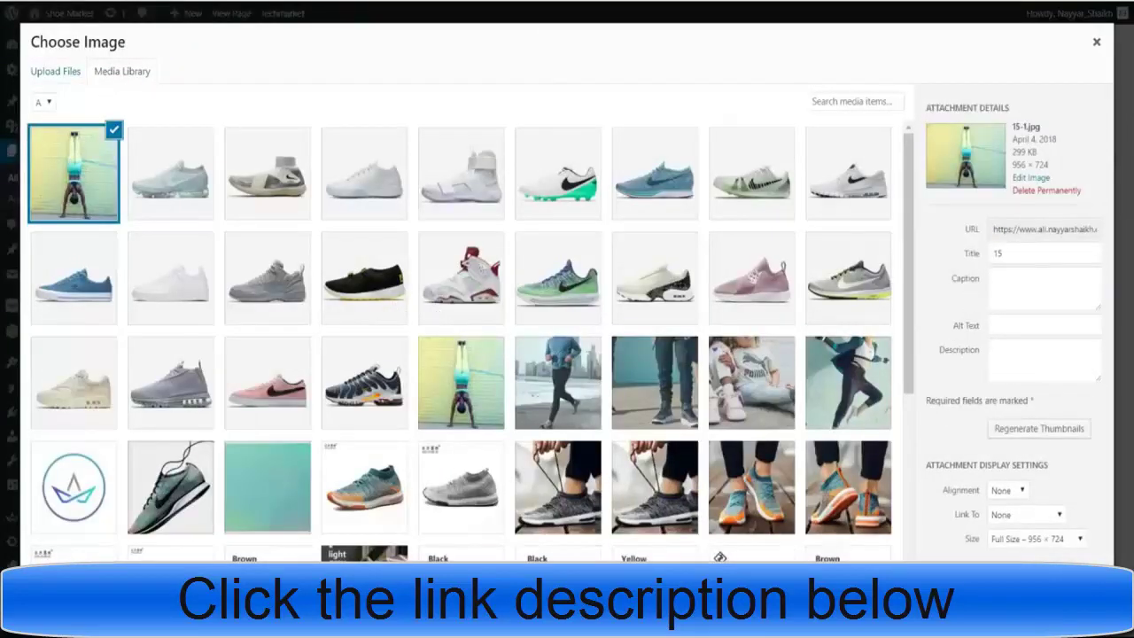
left_click(1063, 610)
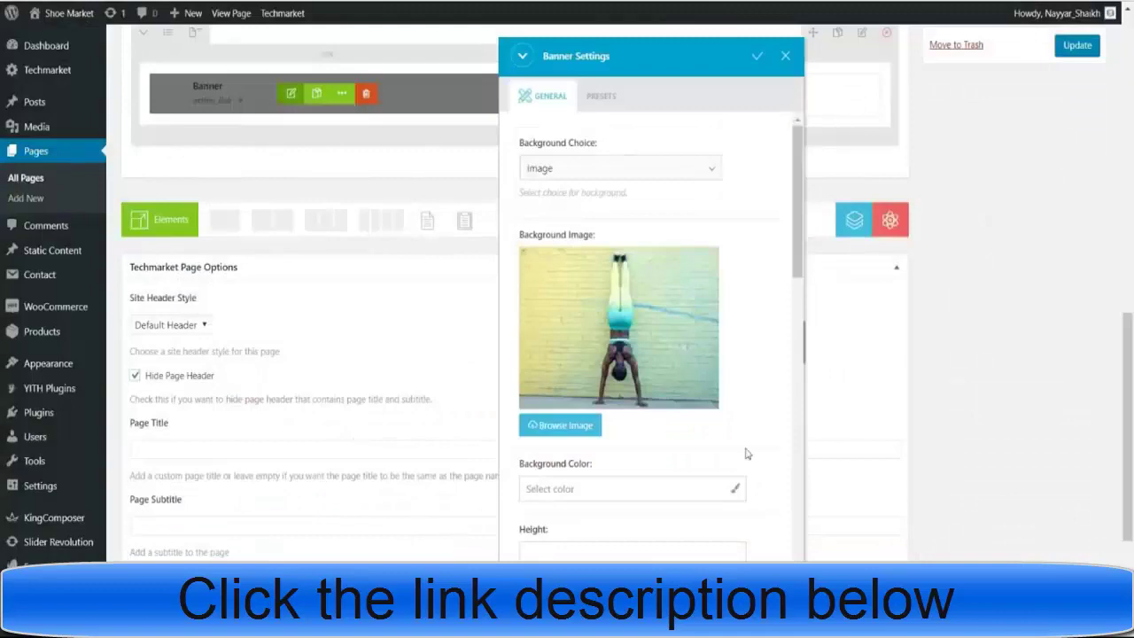
- Title the banner BE ACTIVE, add classes large-banner text-in-center, and close its settings
scroll(746, 453, "down", 10)
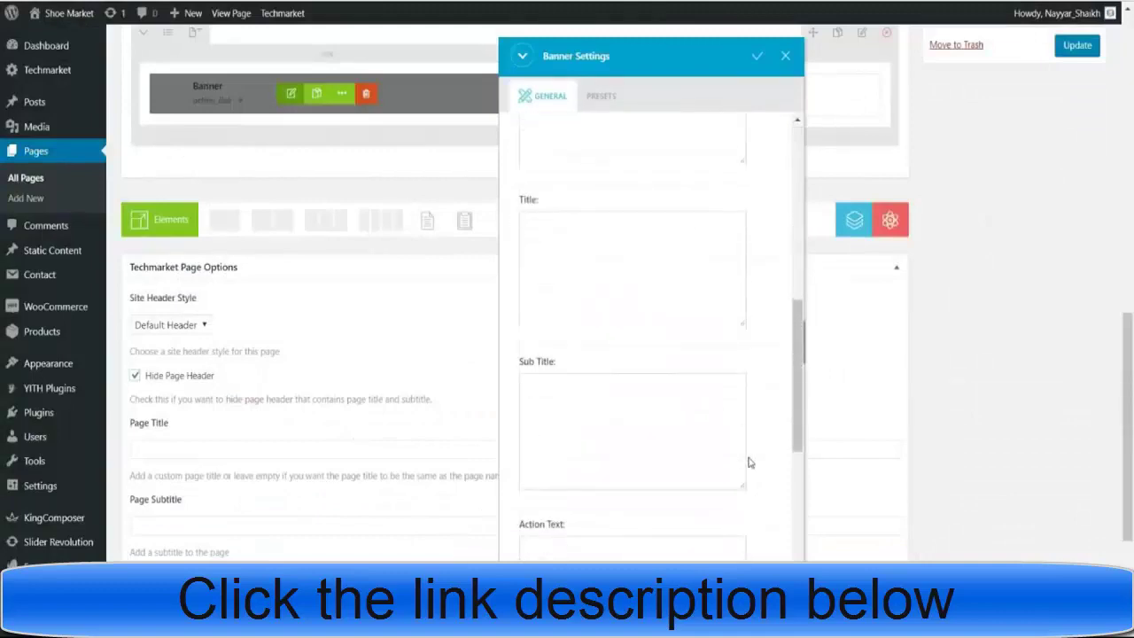
left_click(631, 266)
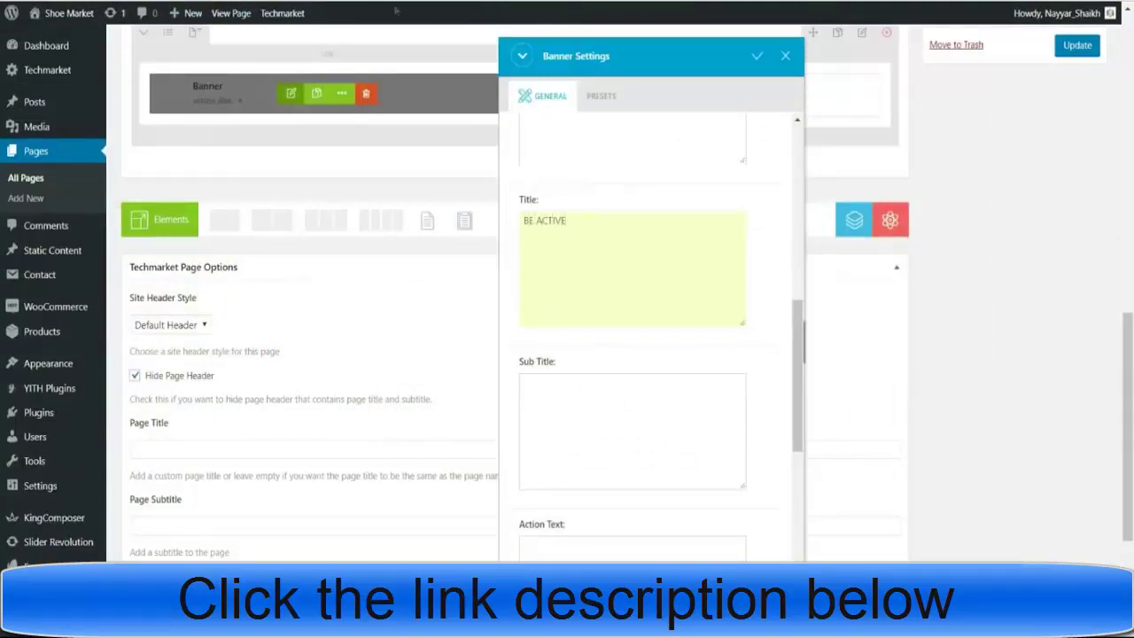
scroll(634, 539, "down", 6)
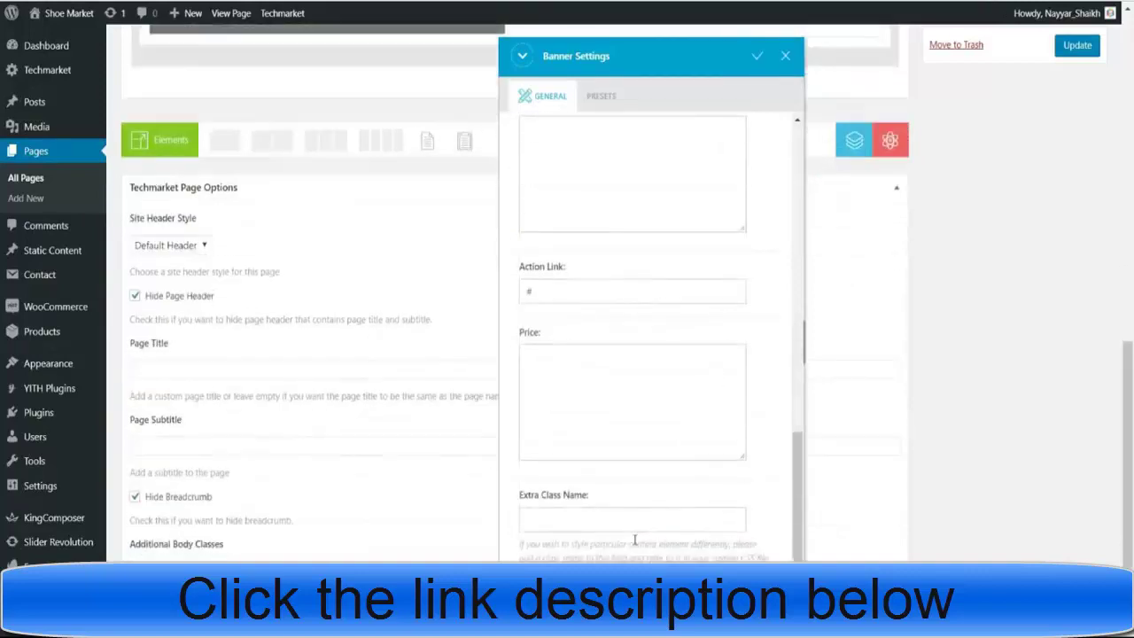
left_click(632, 527)
type("large-banner text-in-center")
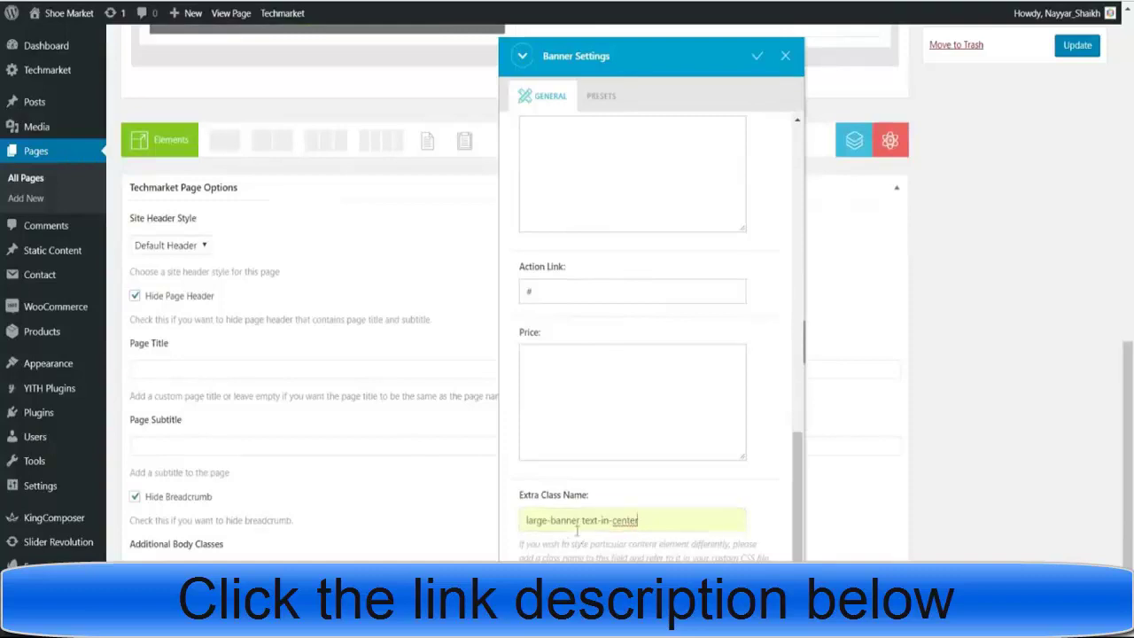
key("Return")
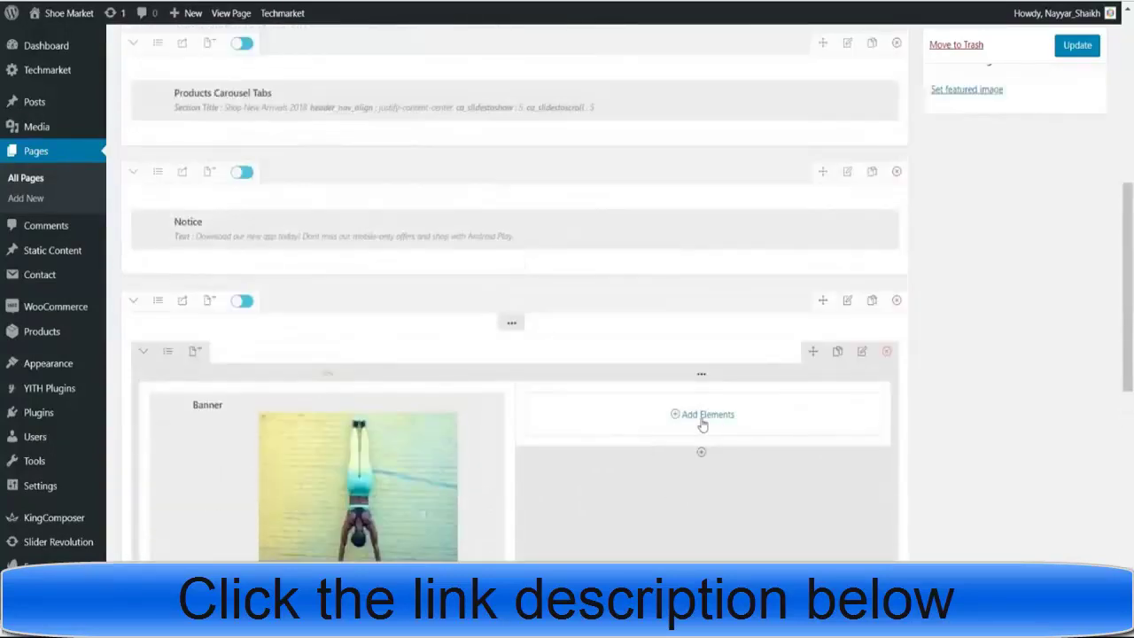
- Add a Products Carousel beside the banner, listing Recent Products
left_click(714, 416)
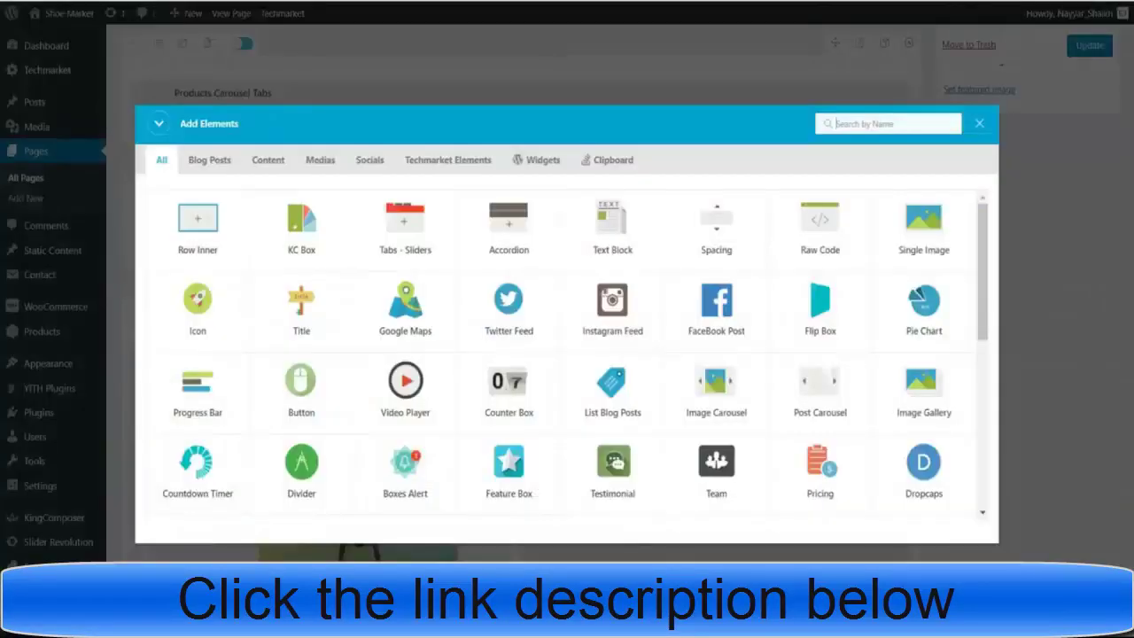
type("product")
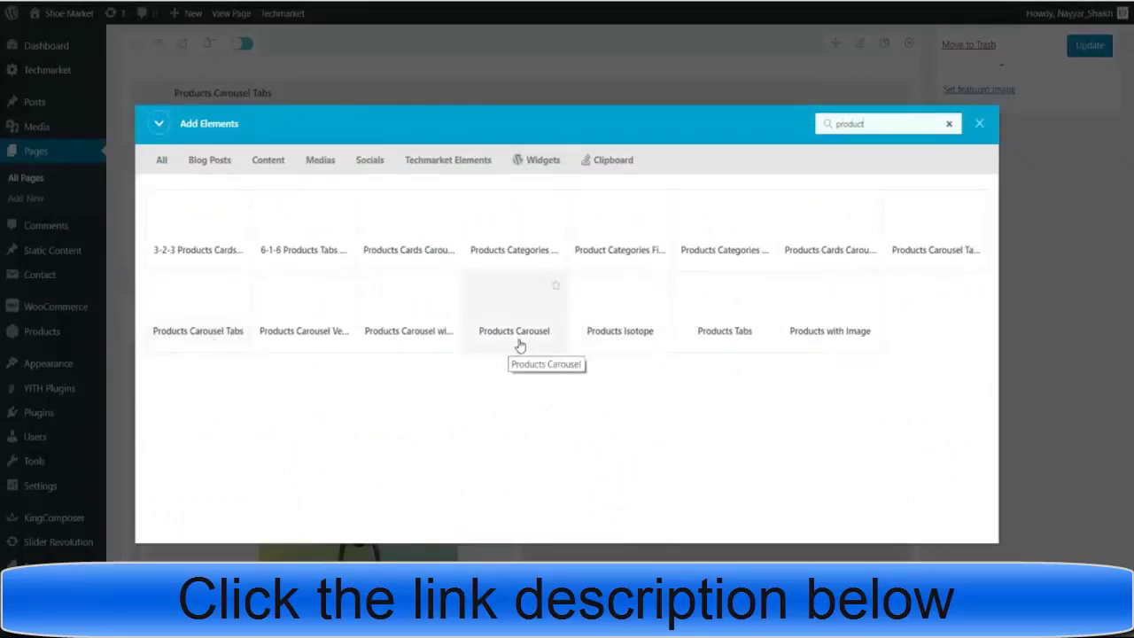
left_click(520, 345)
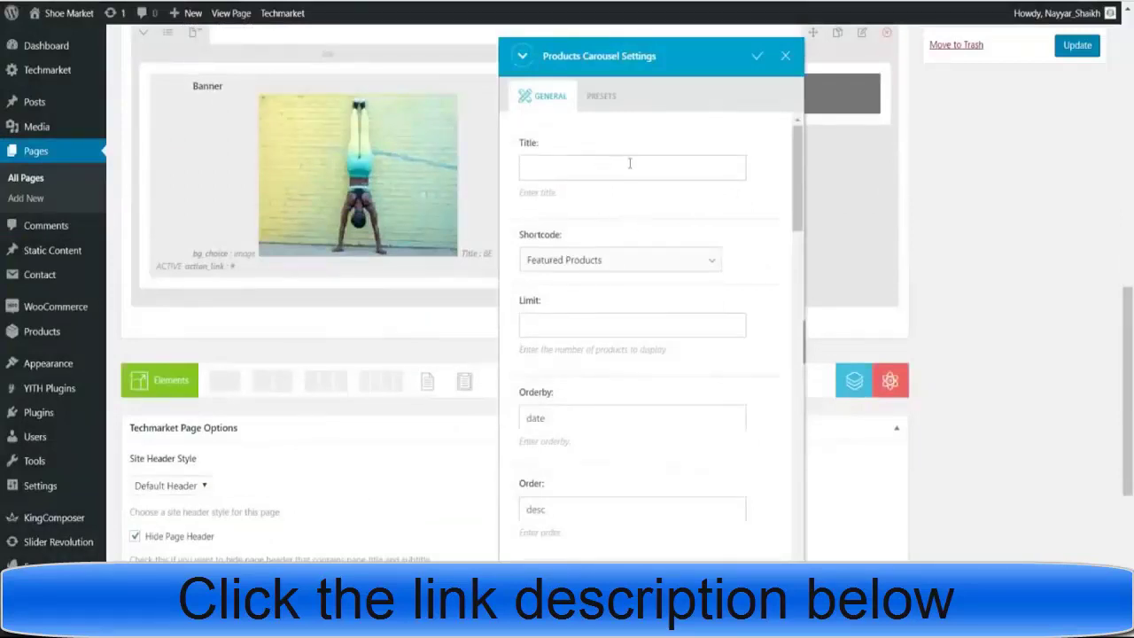
left_click(652, 263)
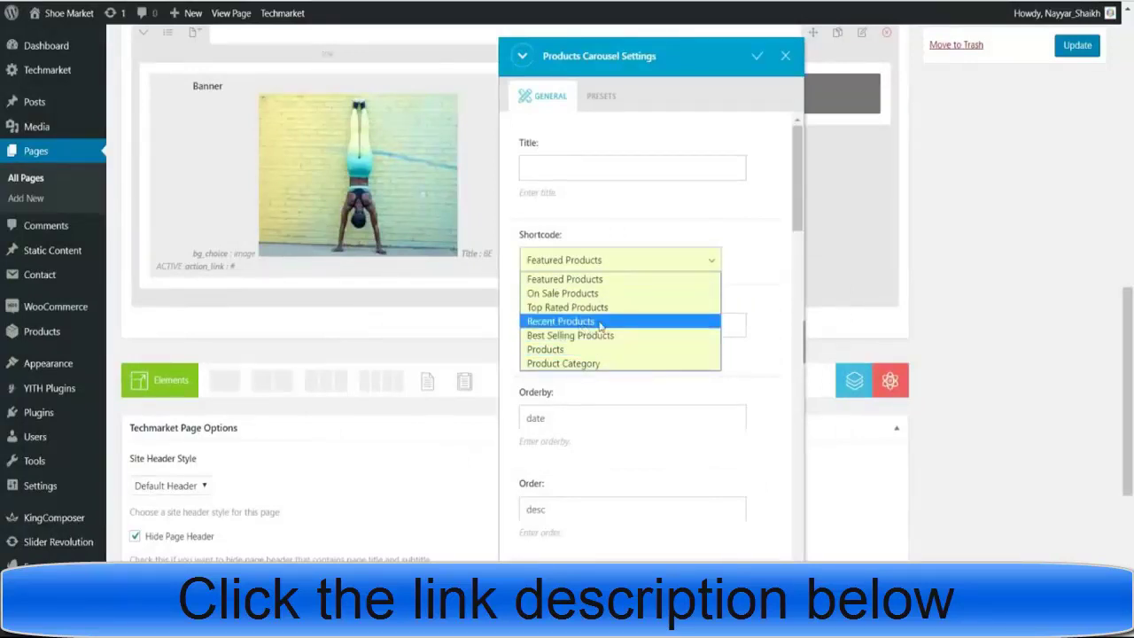
left_click(580, 321)
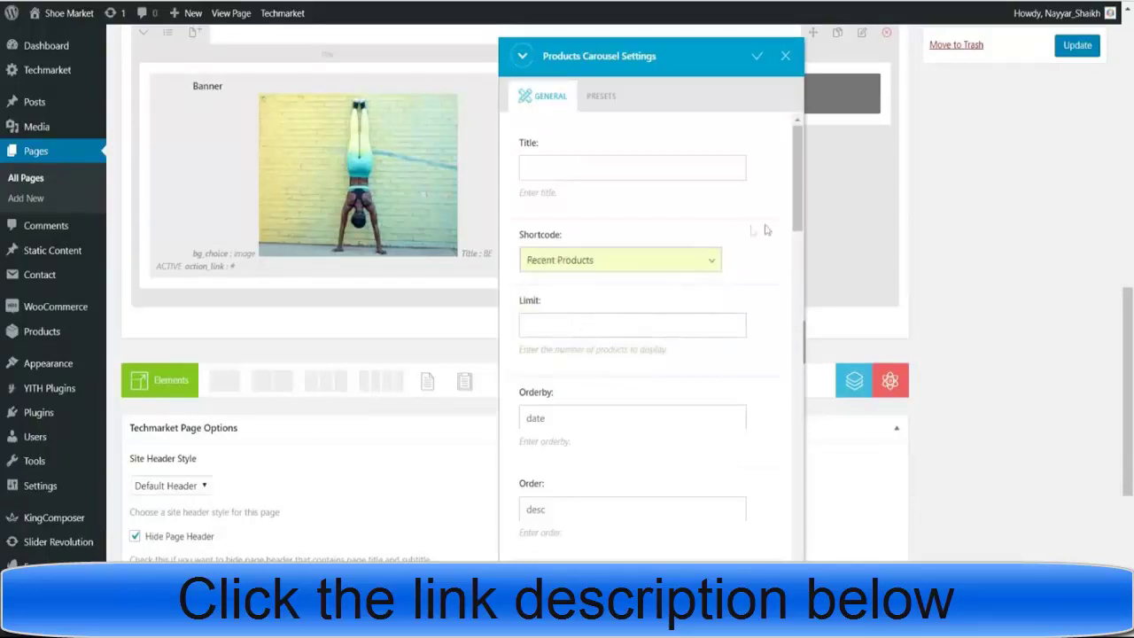
- Set the carousel template to content-product-with-rating
left_click(642, 327)
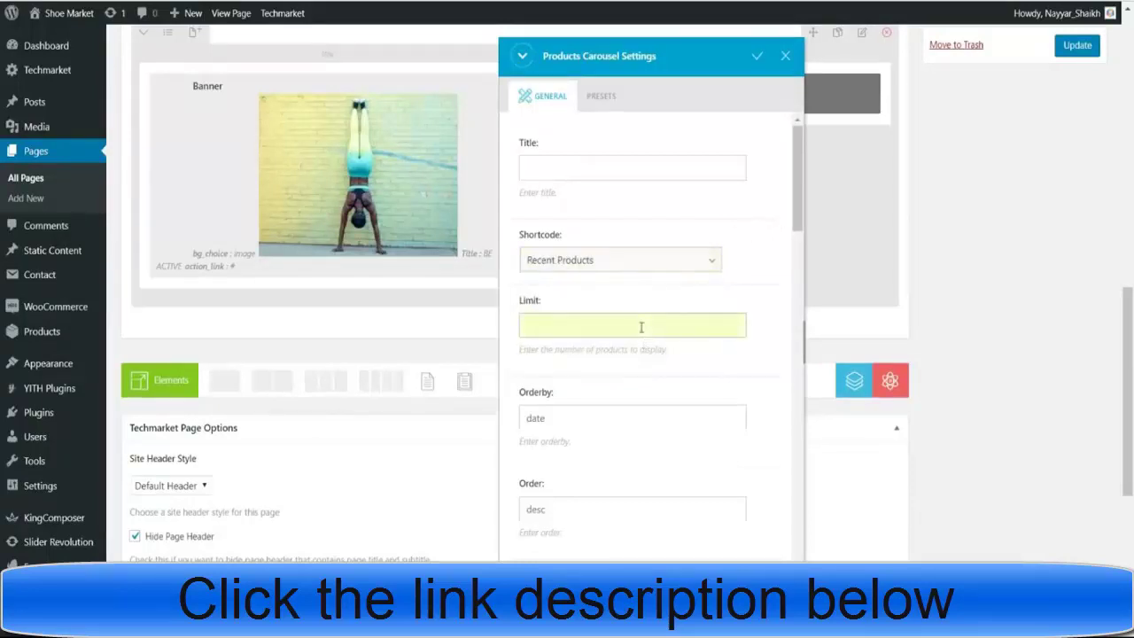
scroll(671, 382, "down", 3)
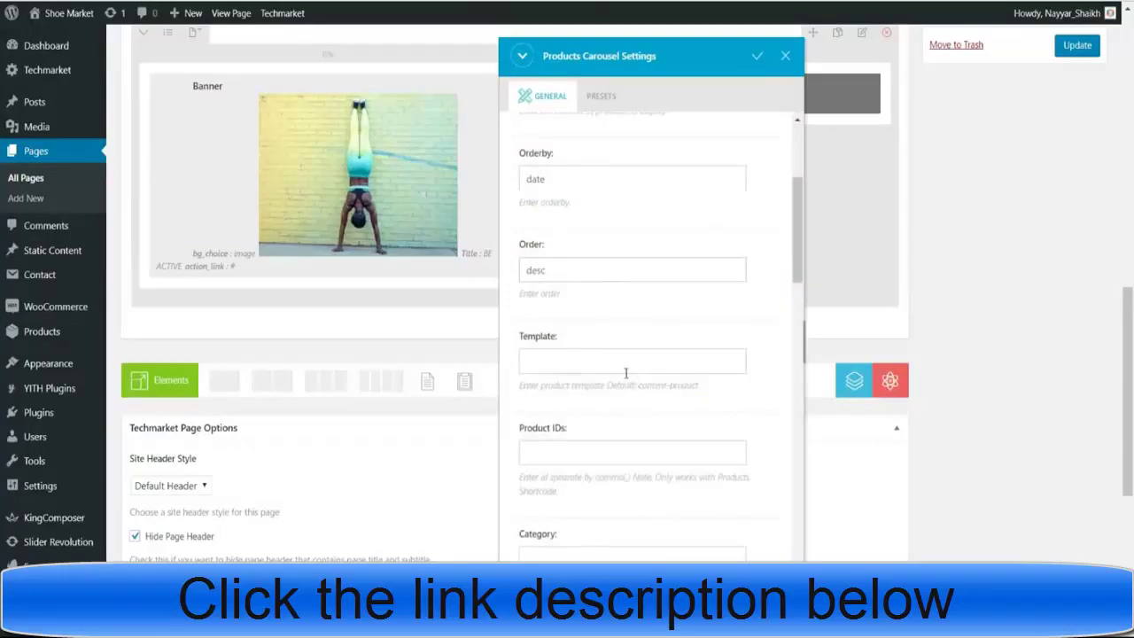
left_click(626, 373)
left_click(615, 398)
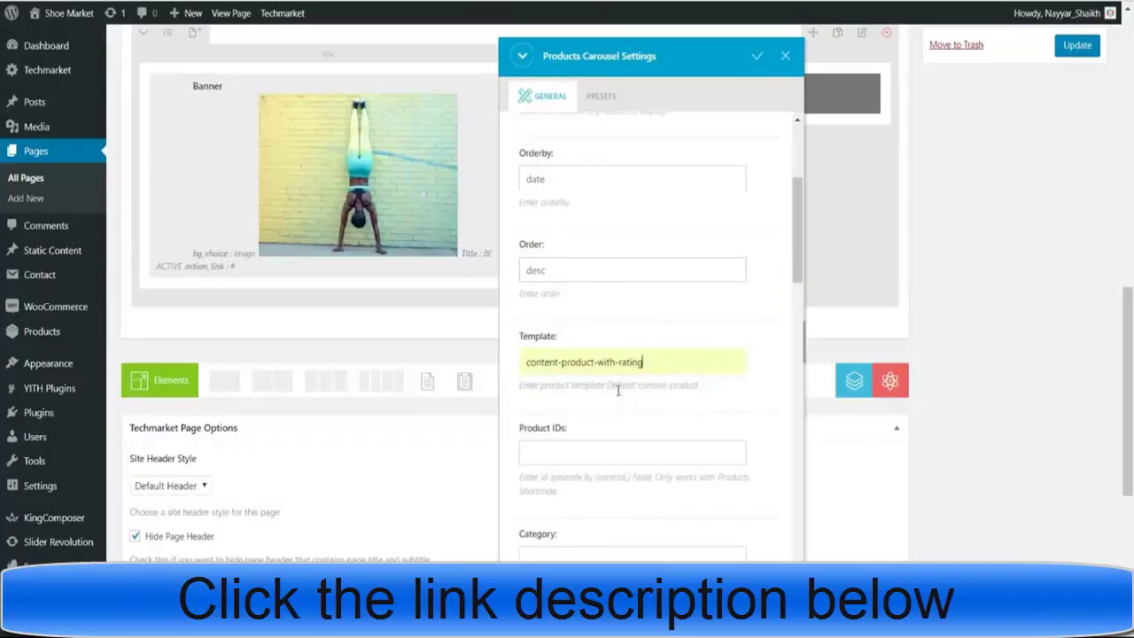
left_click(633, 361)
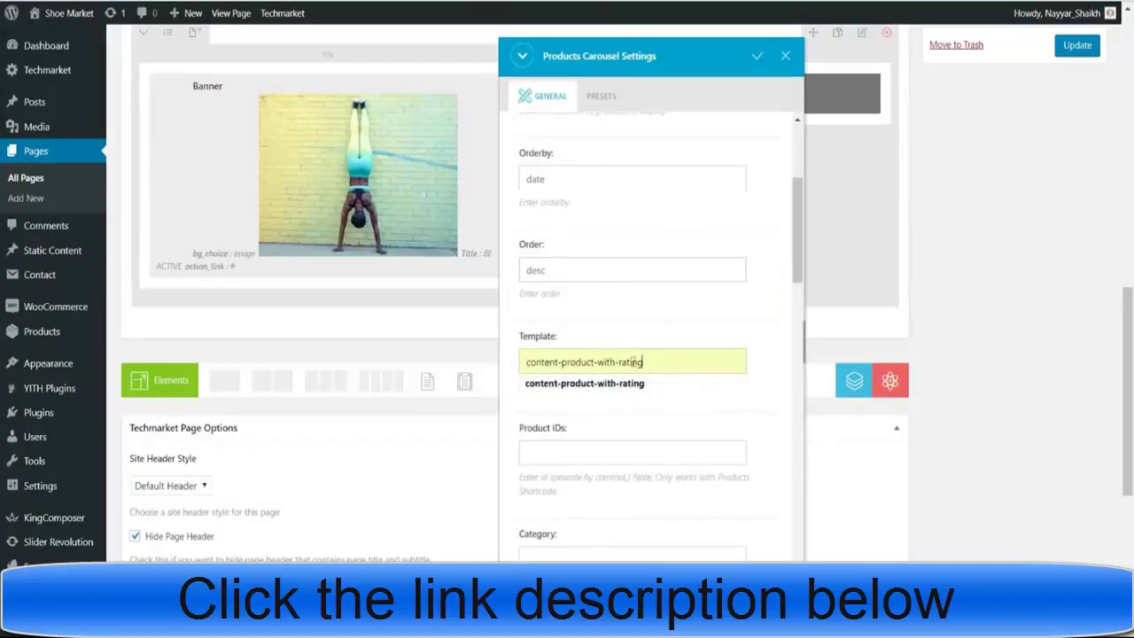
left_click_drag(634, 361, 507, 361)
left_click(625, 363)
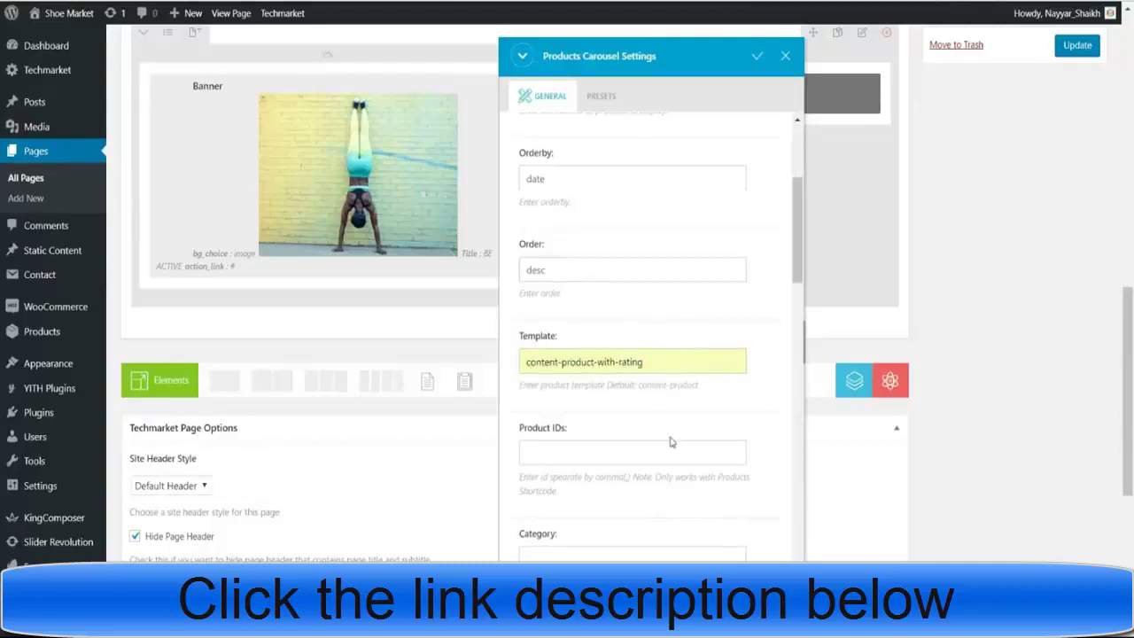
- Show and scroll 2 products at a time, then save the carousel settings
scroll(670, 442, "down", 6)
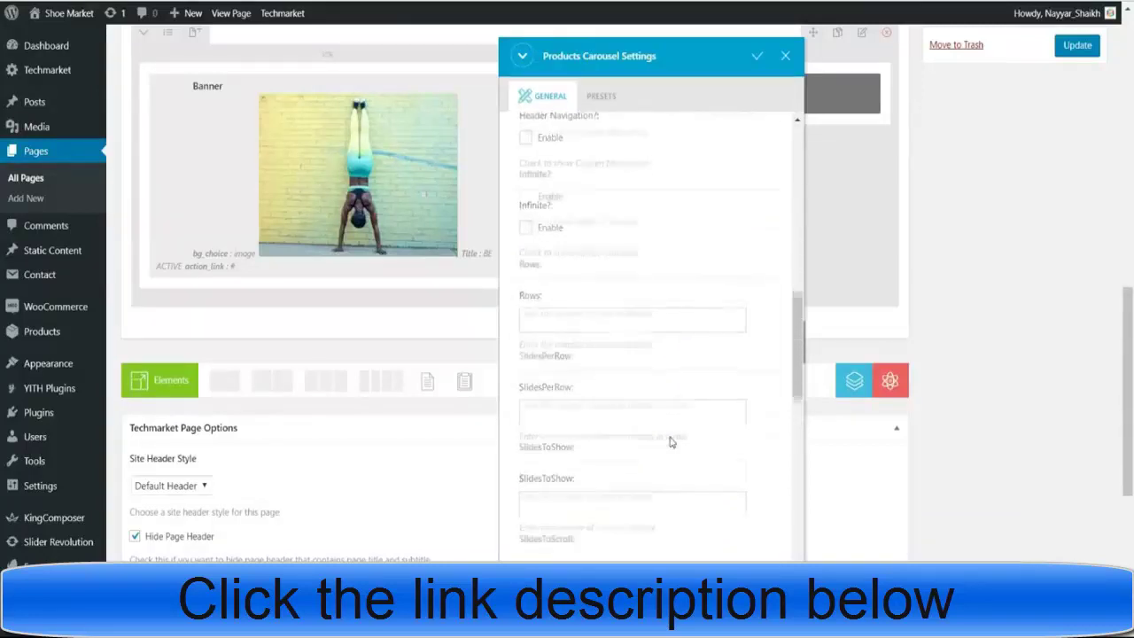
scroll(670, 442, "down", 1)
left_click(691, 388)
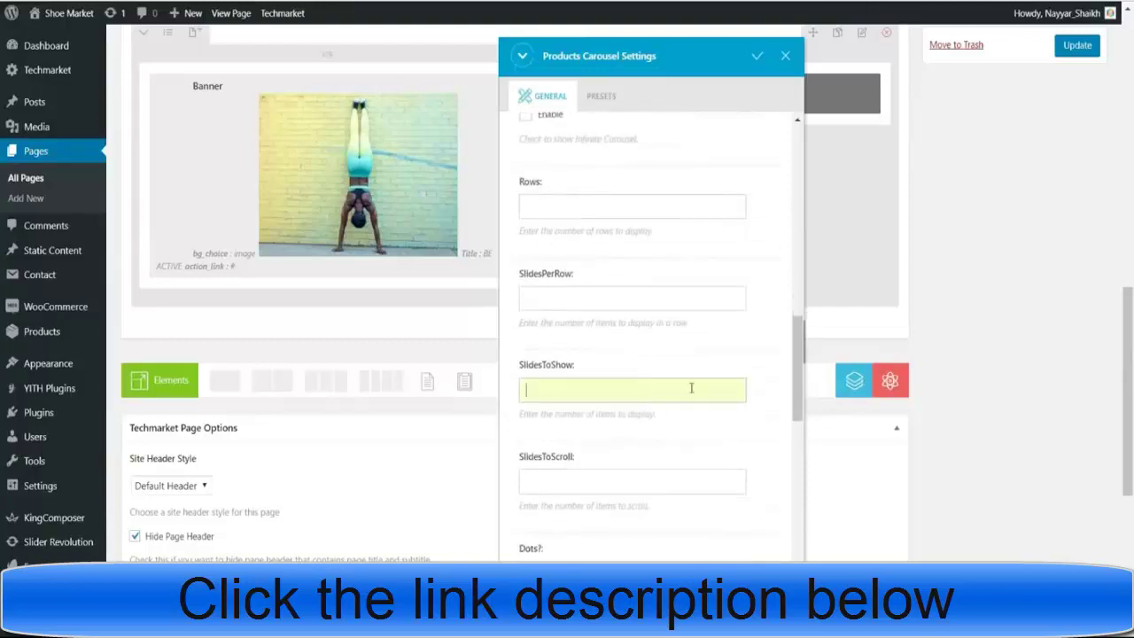
type("2")
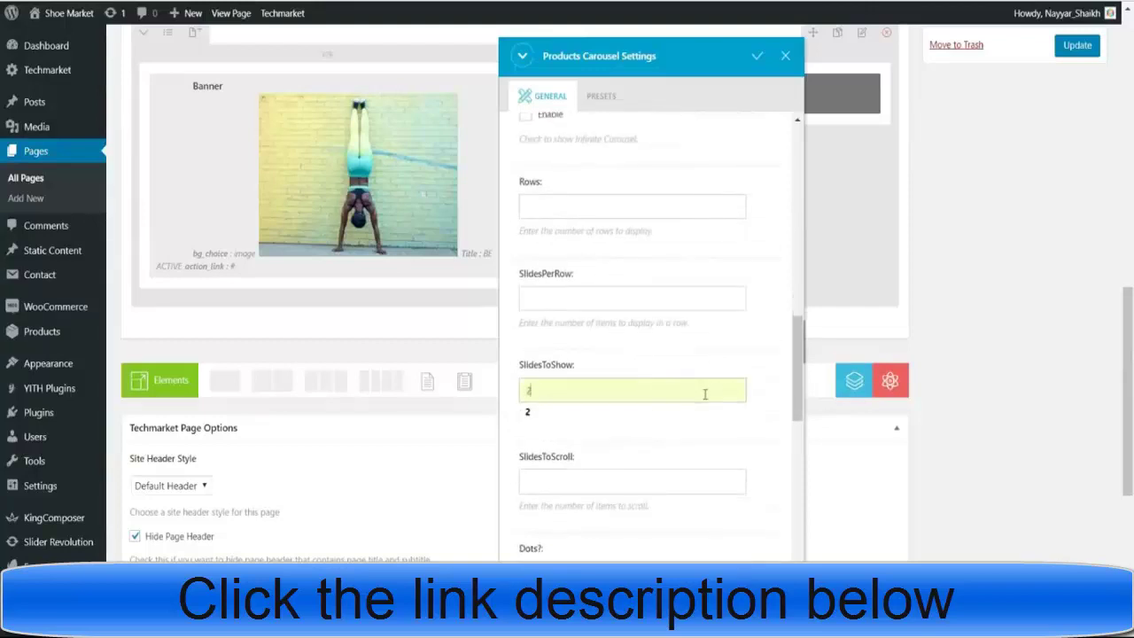
left_click(670, 475)
type("2")
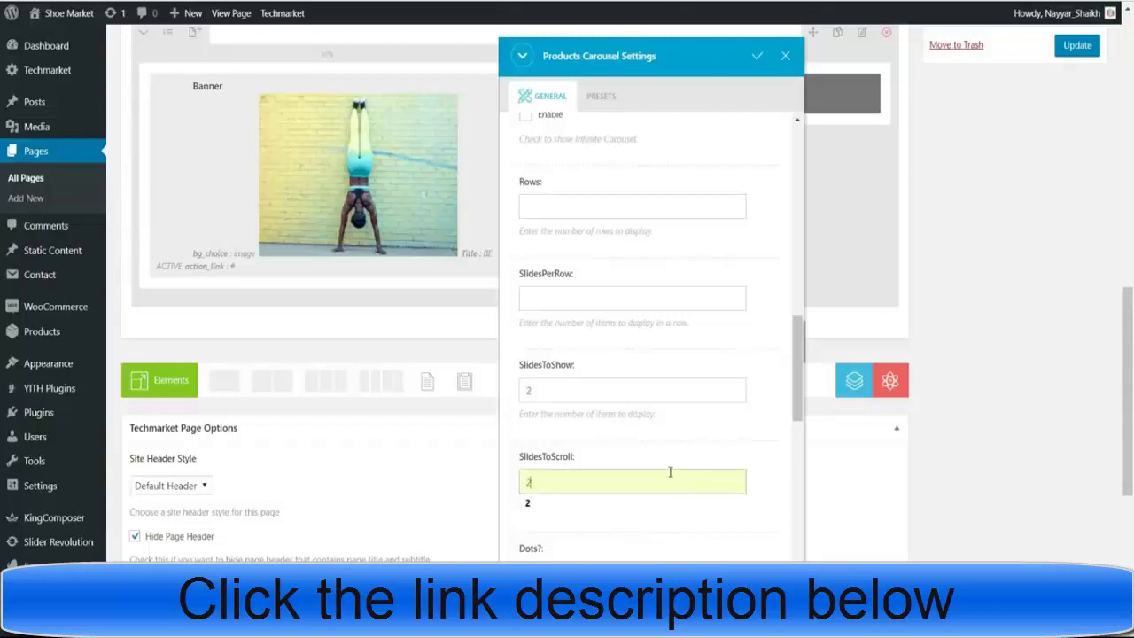
scroll(691, 529, "down", 4)
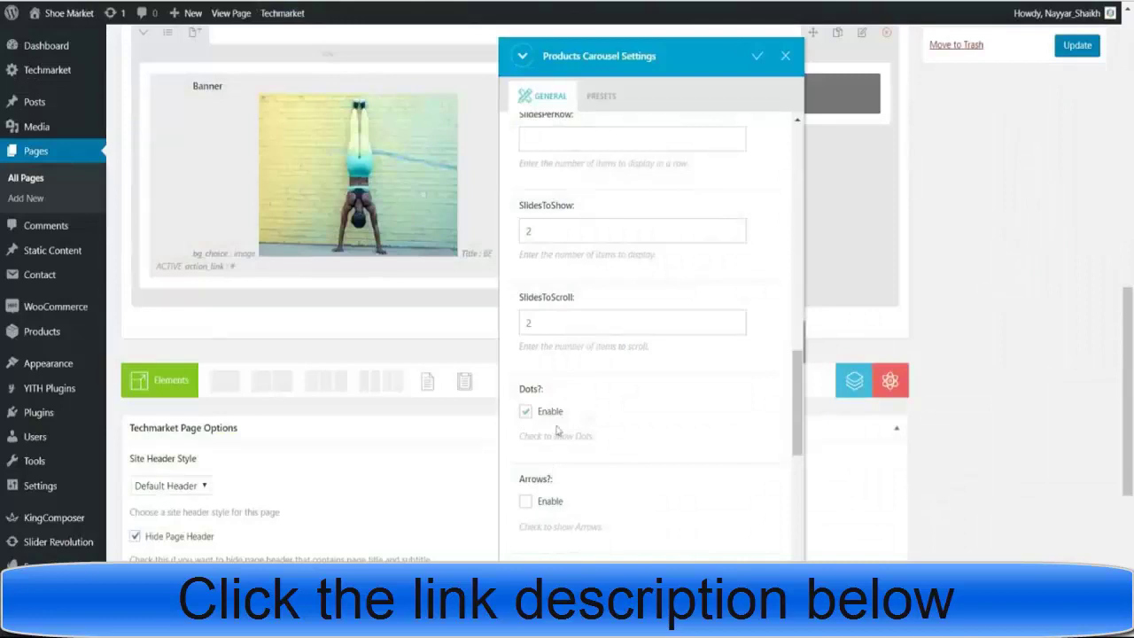
scroll(610, 506, "down", 1)
left_click(946, 313)
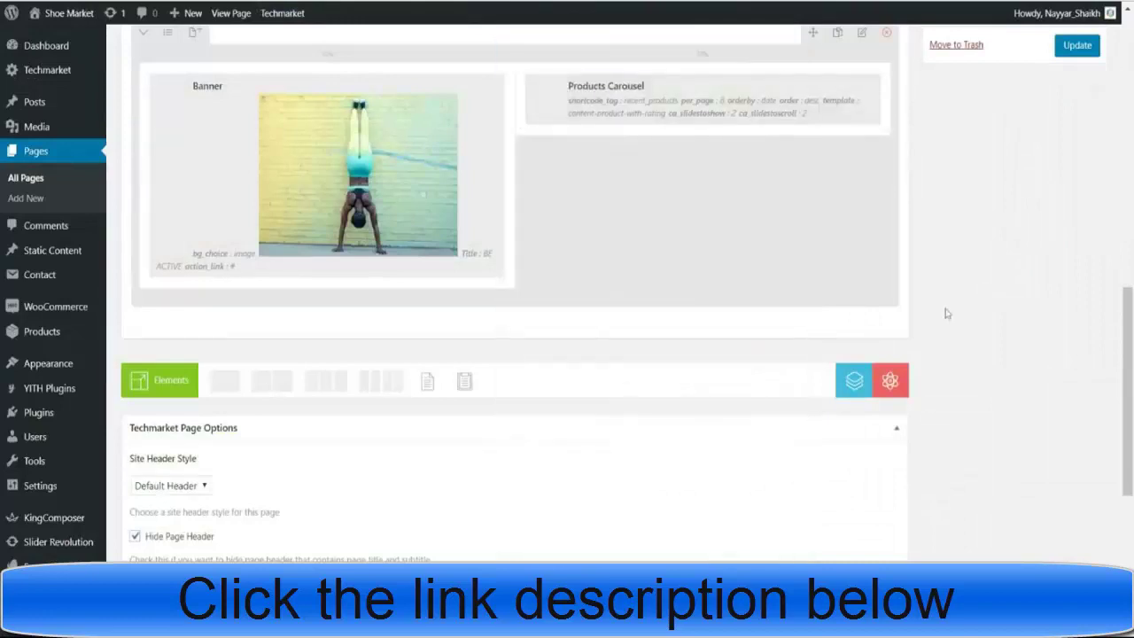
- Update the page, then scroll the editor back down to the Banner and Products Carousel row
left_click(1068, 49)
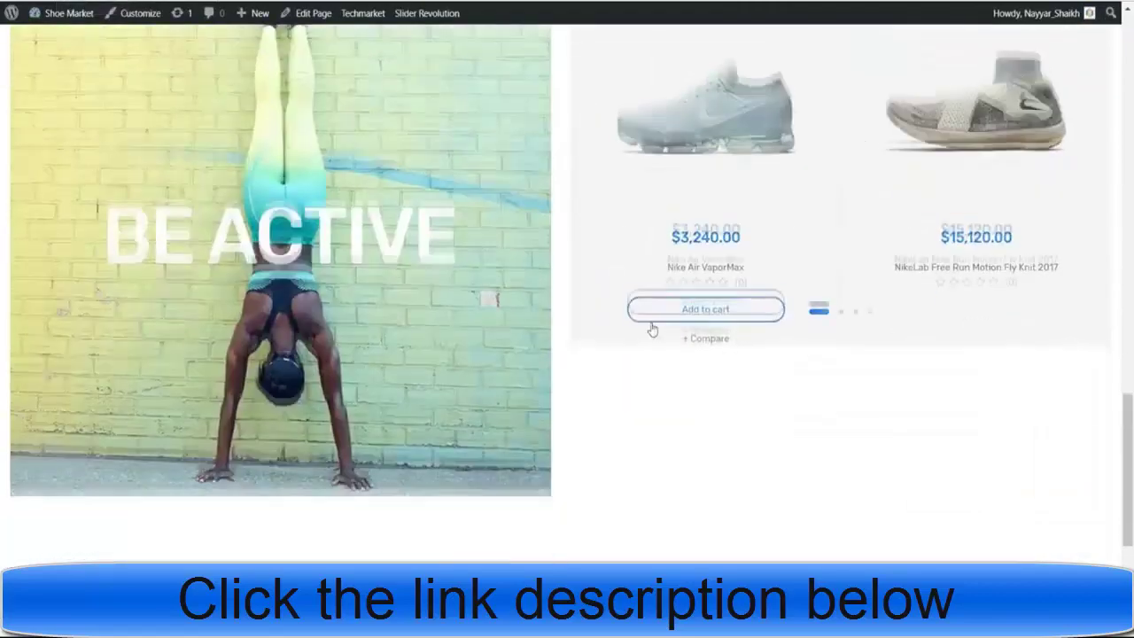
scroll(652, 329, "up", 3)
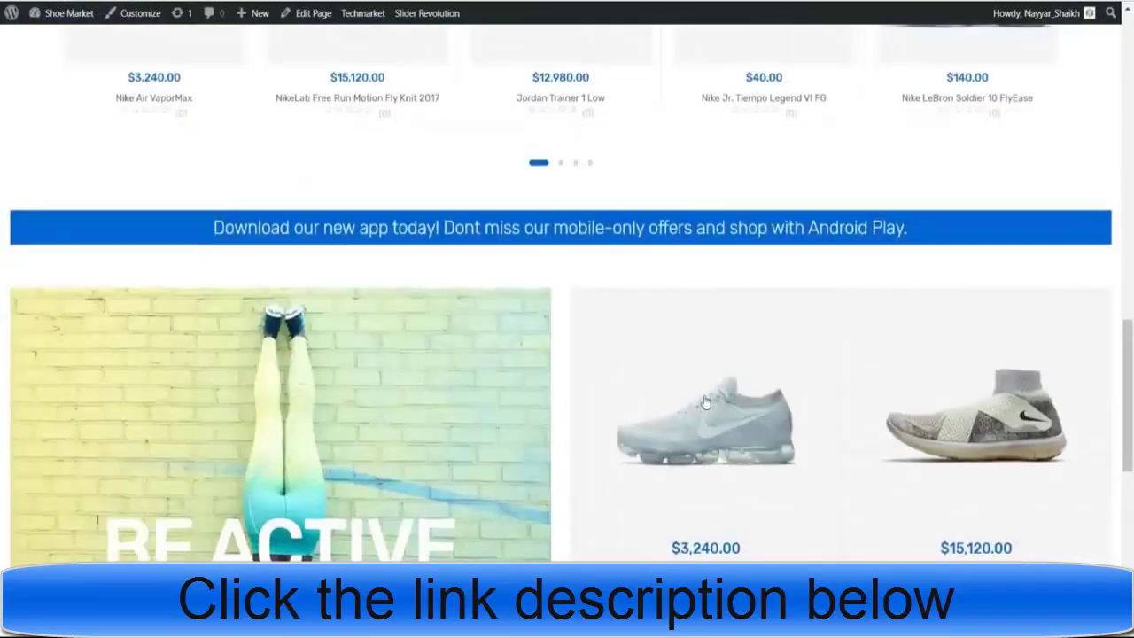
scroll(700, 390, "down", 3)
scroll(705, 402, "up", 2)
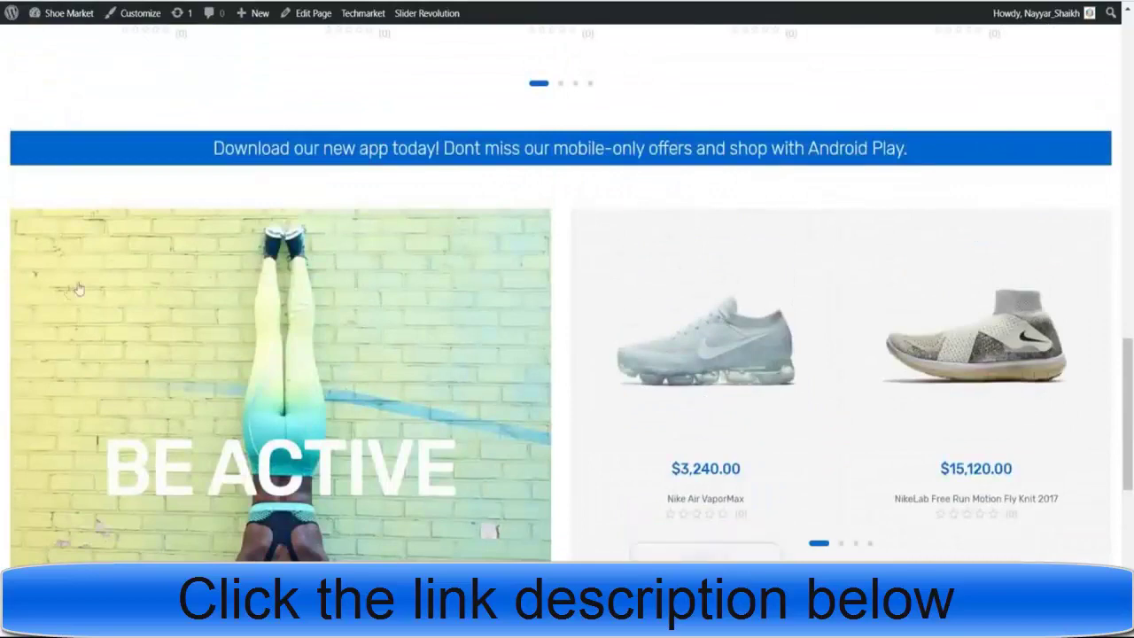
scroll(14, 286, "down", 1)
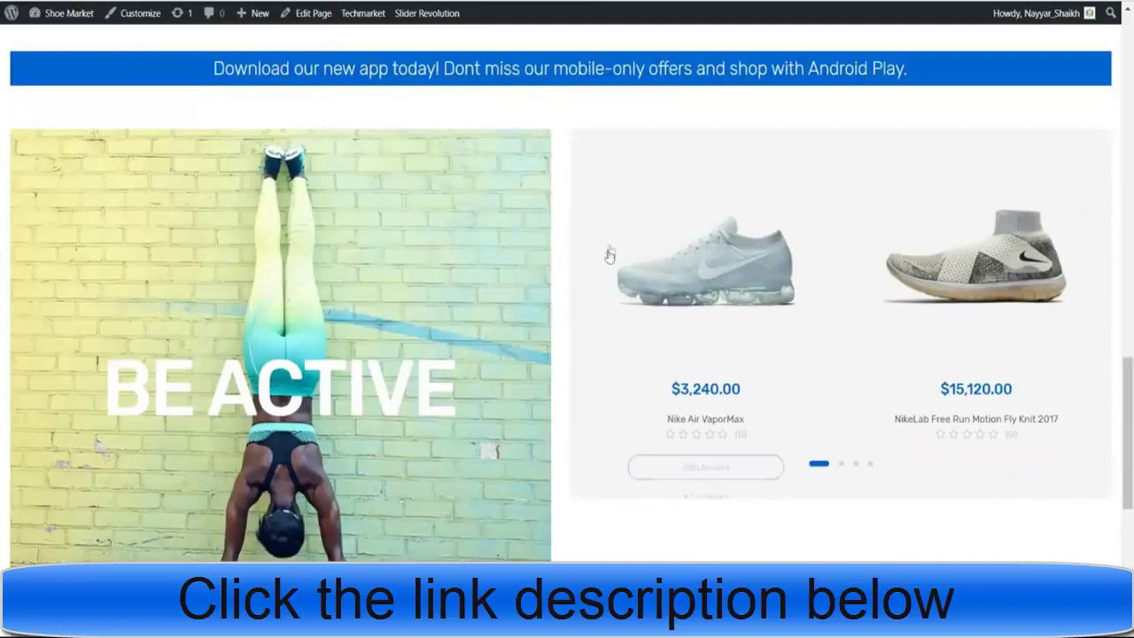
scroll(784, 430, "down", 1)
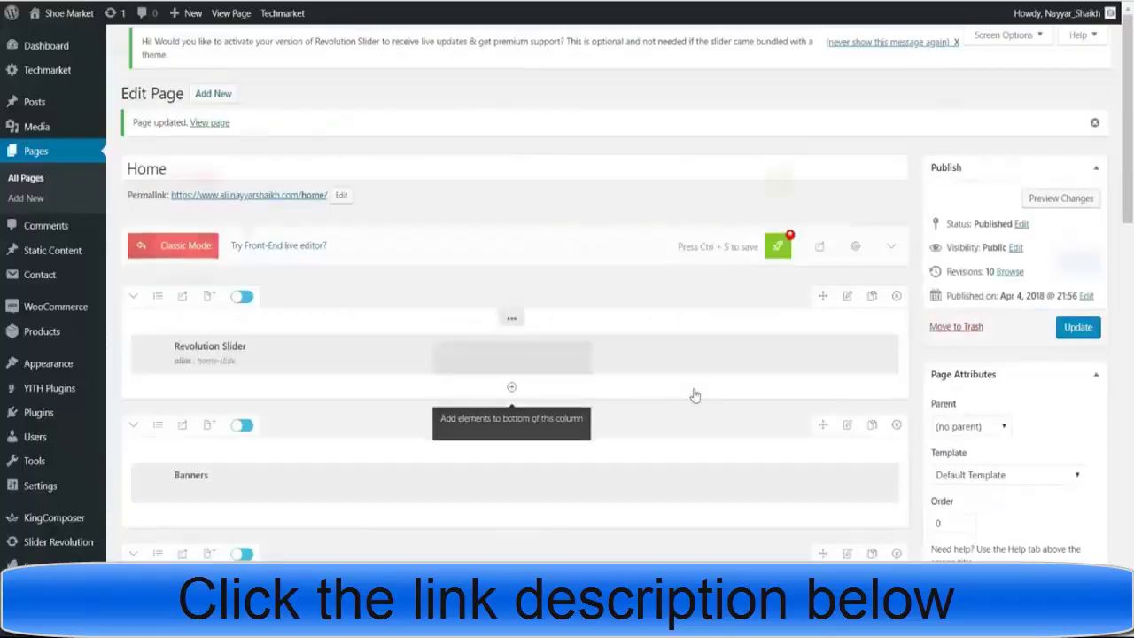
- Set the banner column's left and right padding to 0px
scroll(695, 392, "down", 10)
mouse_move(336, 181)
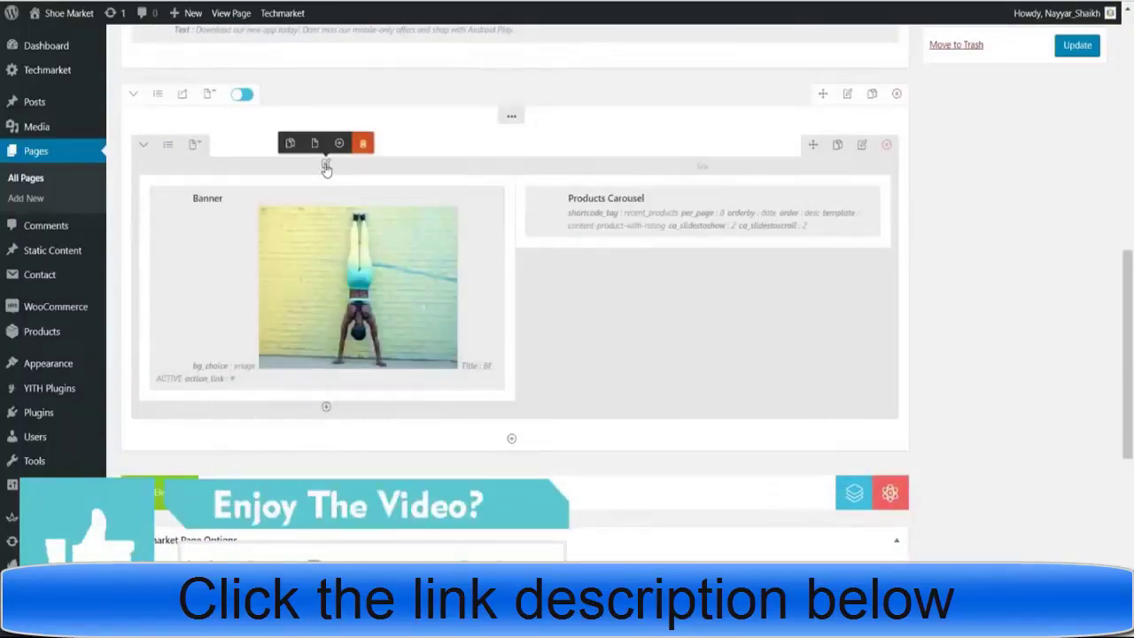
left_click(326, 165)
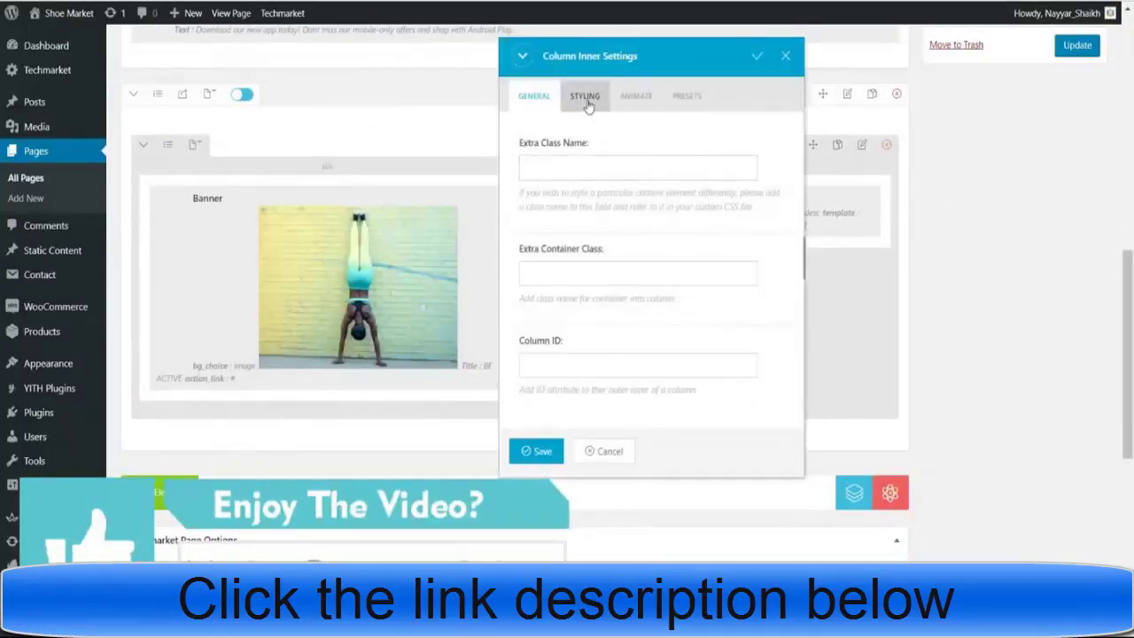
left_click(587, 101)
left_click(656, 172)
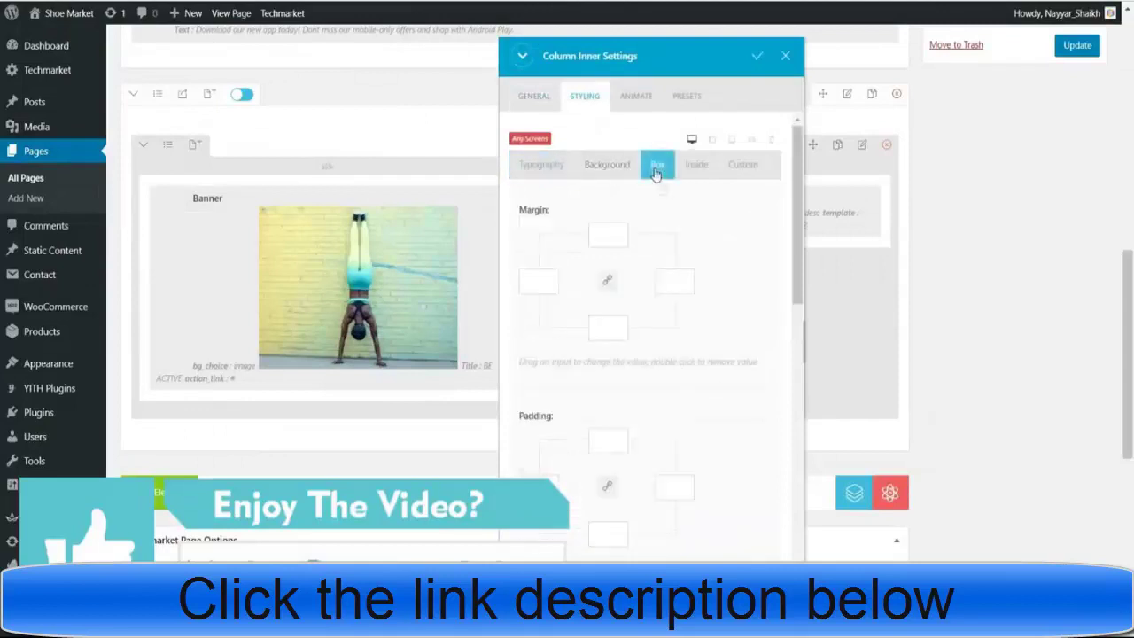
scroll(709, 354, "down", 1)
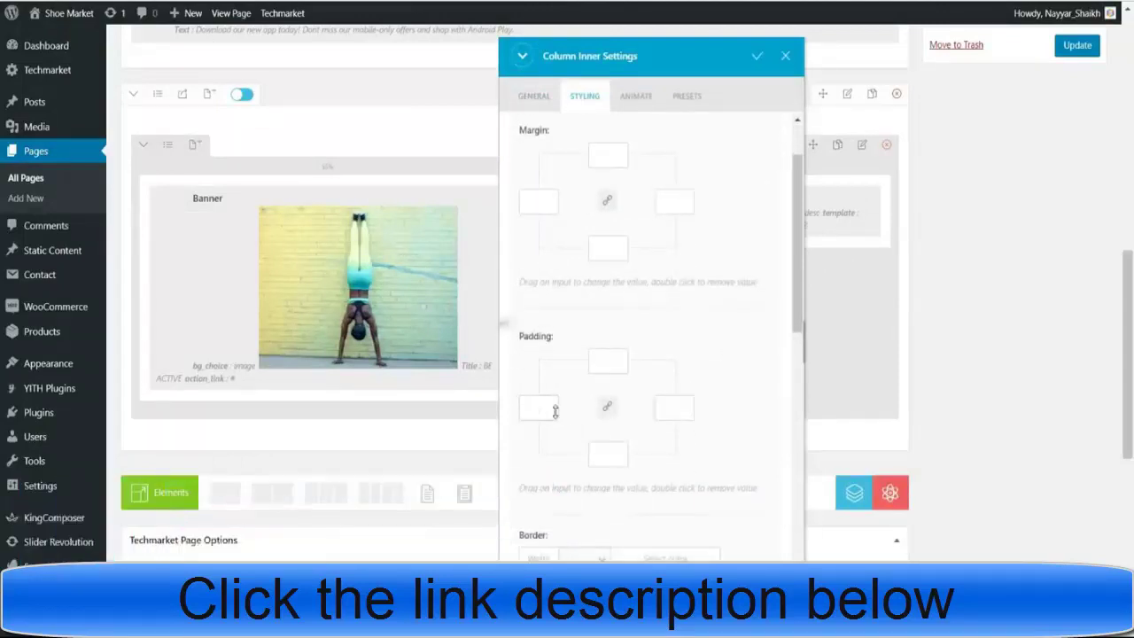
left_click(555, 410)
left_click(672, 413)
left_click(757, 55)
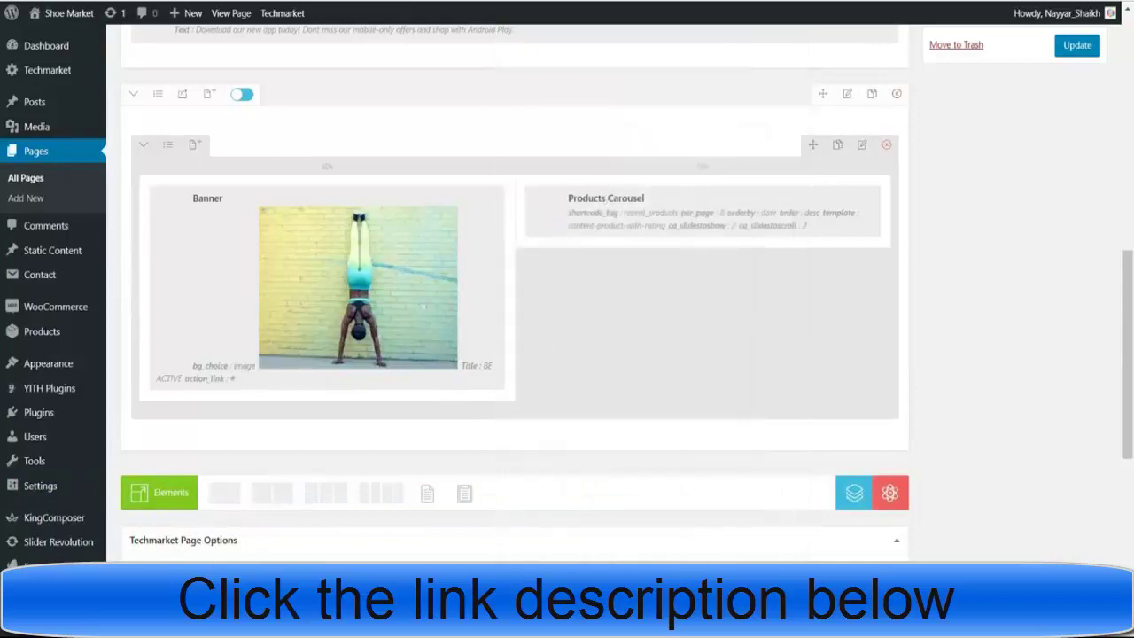
- Set the Products Carousel column's right padding to 0px and update the page
left_click(702, 167)
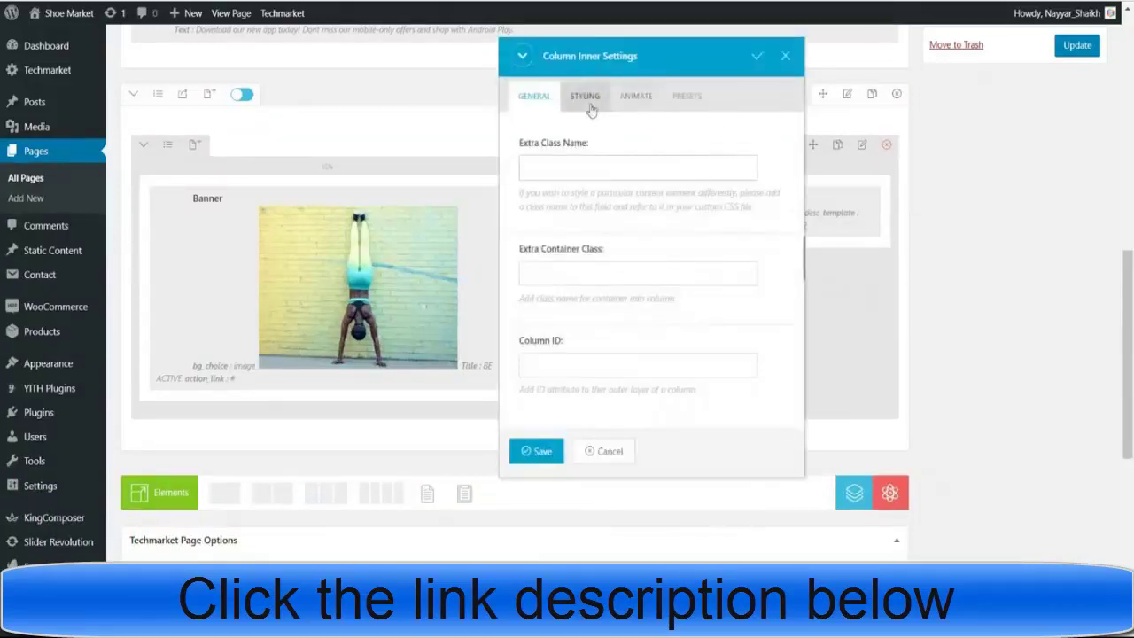
left_click(586, 100)
left_click(655, 165)
scroll(683, 284, "down", 2)
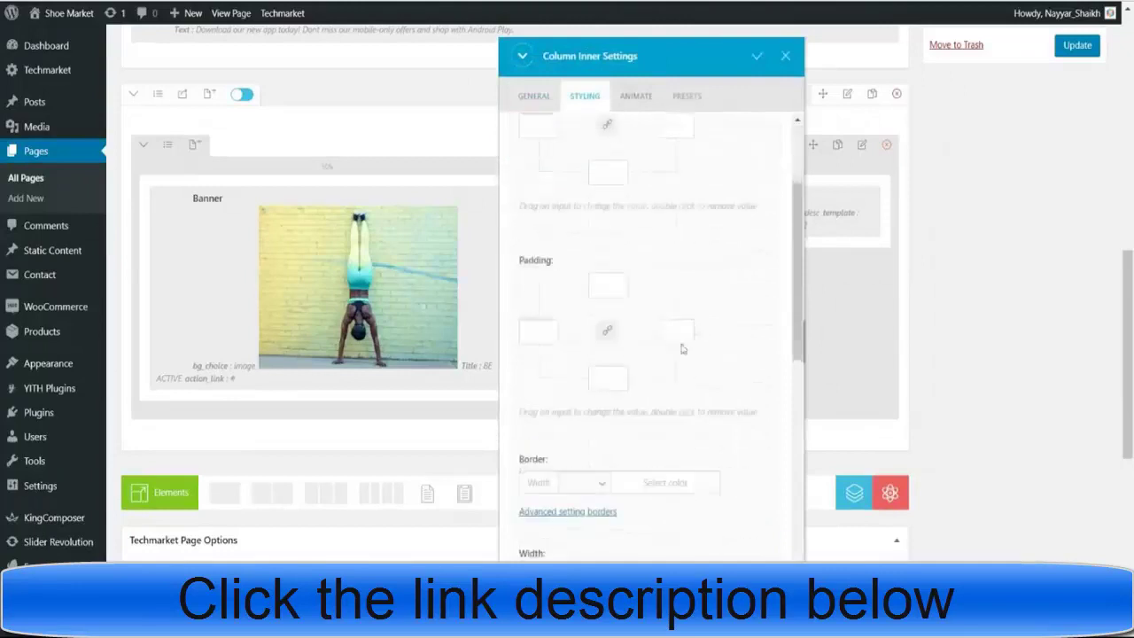
left_click(678, 328)
type("0")
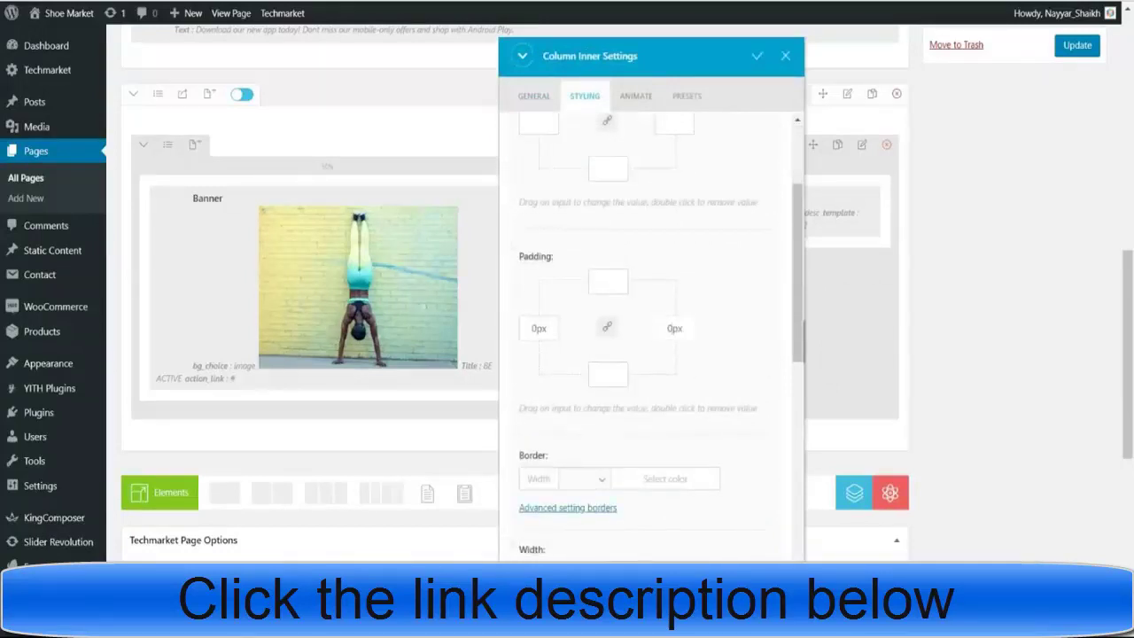
key("Return")
left_click(1077, 46)
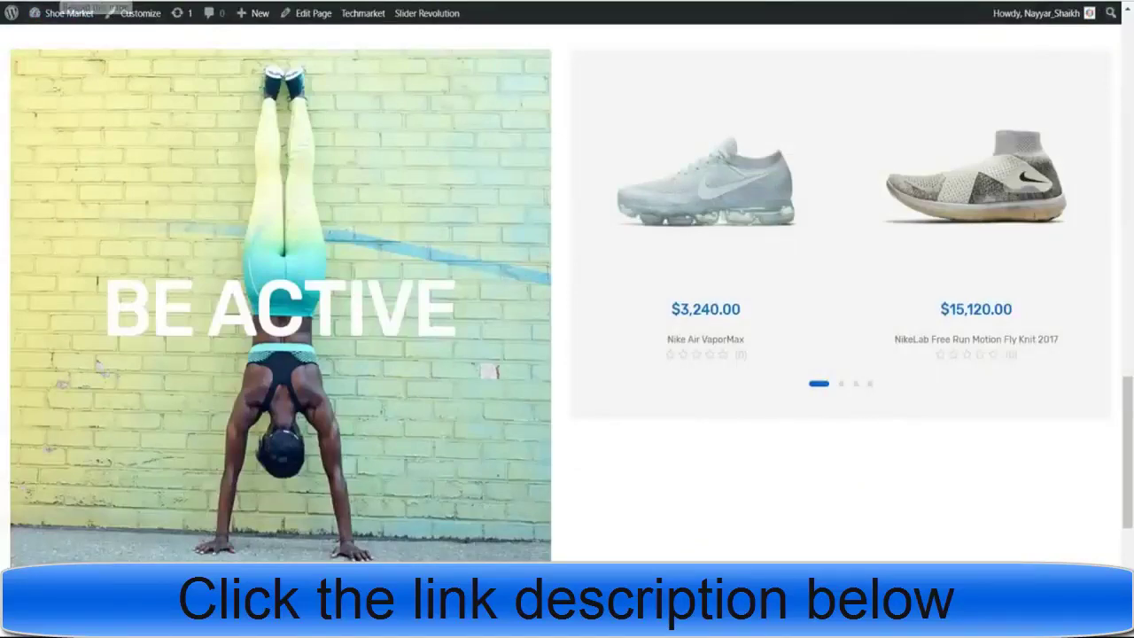
mouse_move(1026, 176)
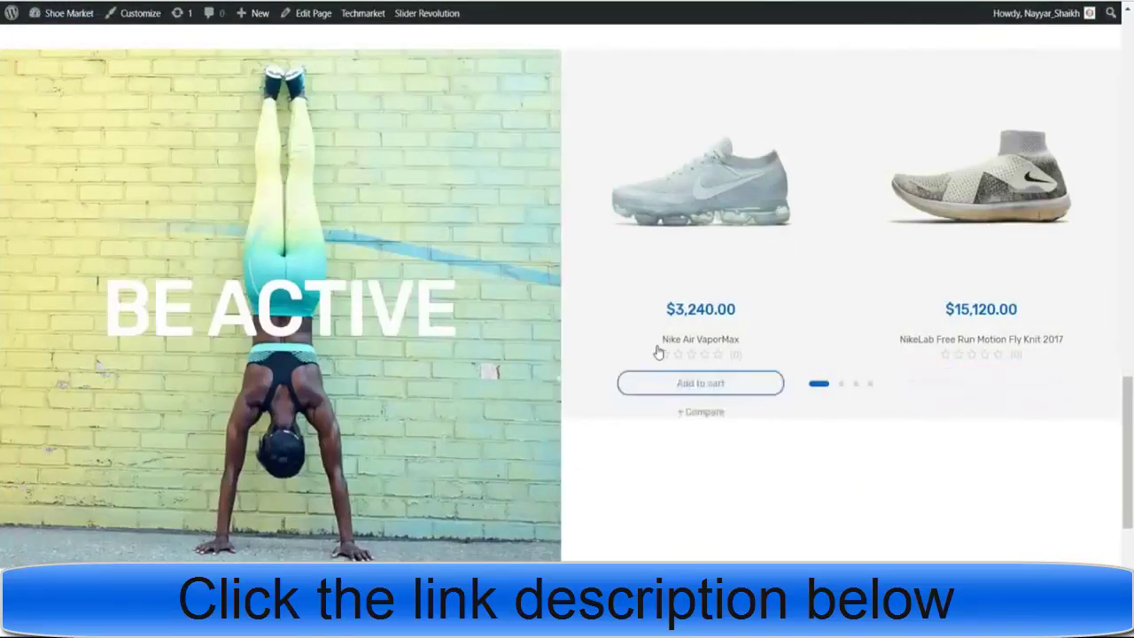
scroll(655, 349, "up", 3)
scroll(664, 349, "down", 3)
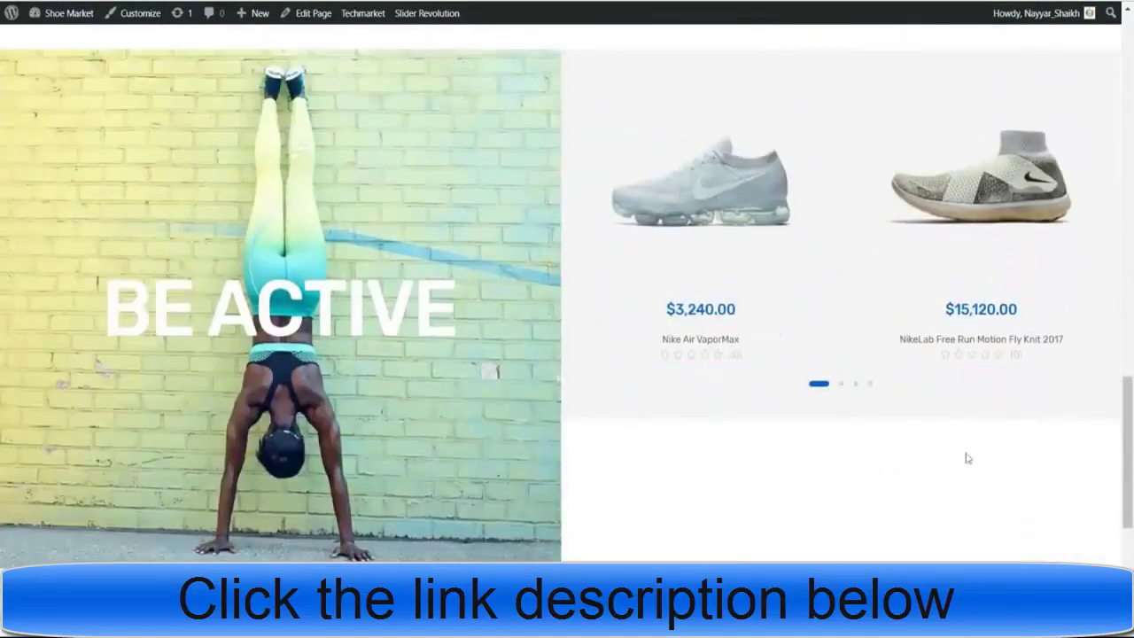
scroll(817, 468, "up", 1)
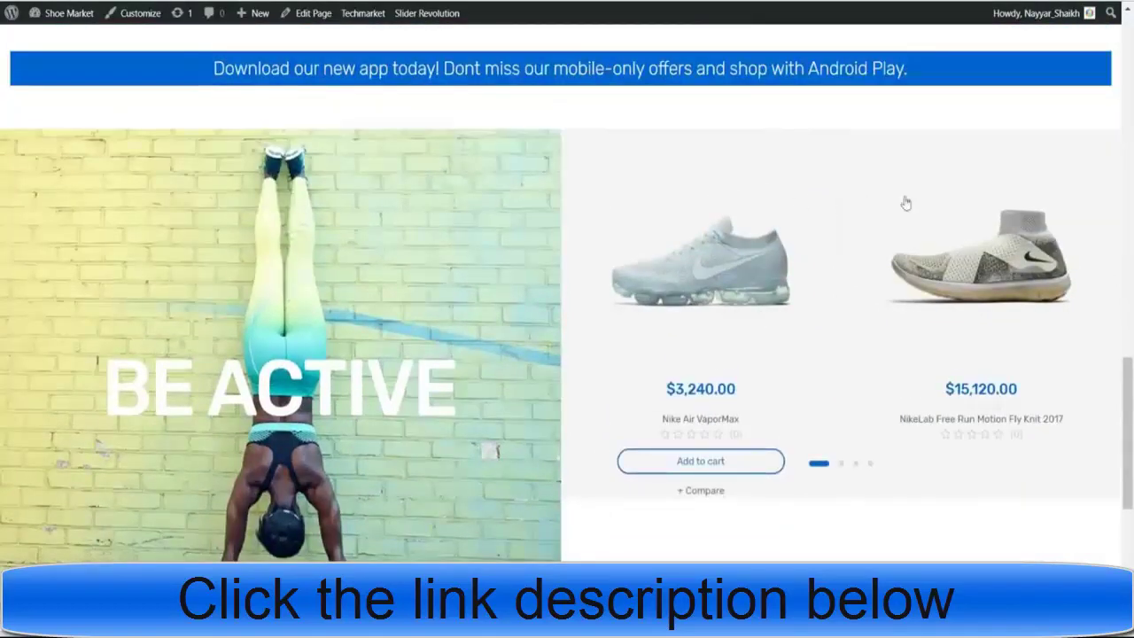
scroll(744, 428, "down", 1)
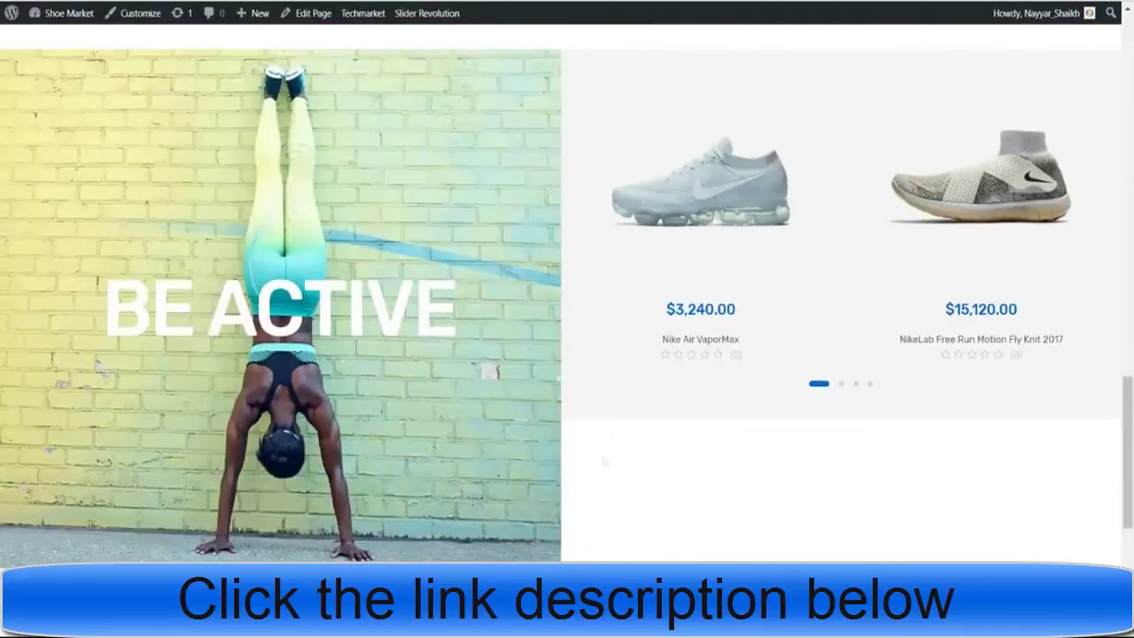
scroll(642, 492, "up", 2)
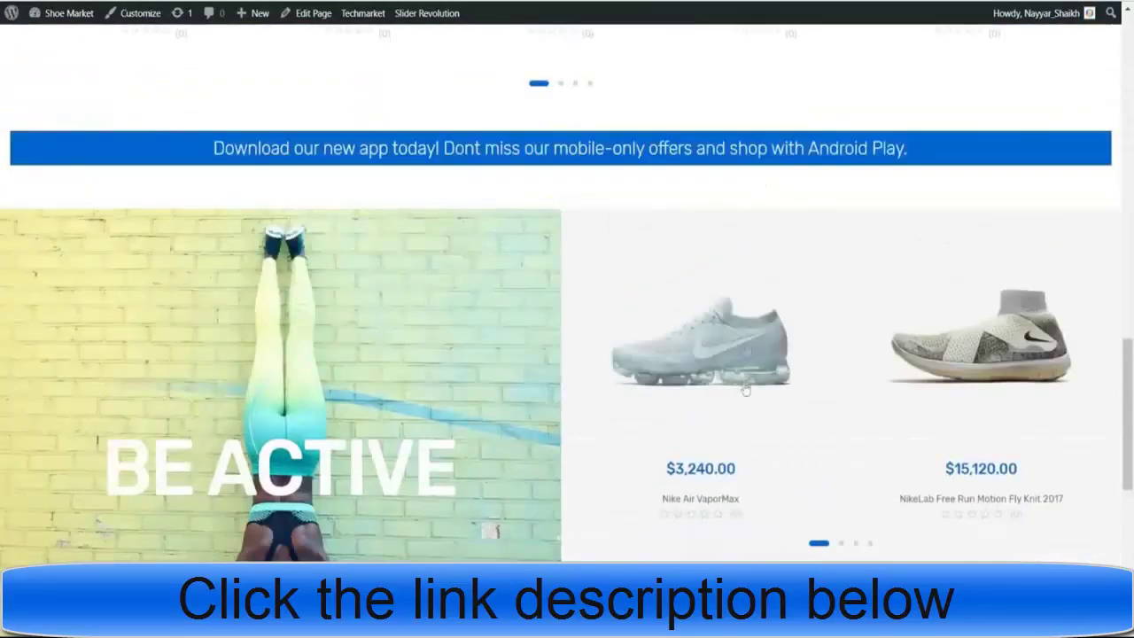
scroll(720, 428, "down", 2)
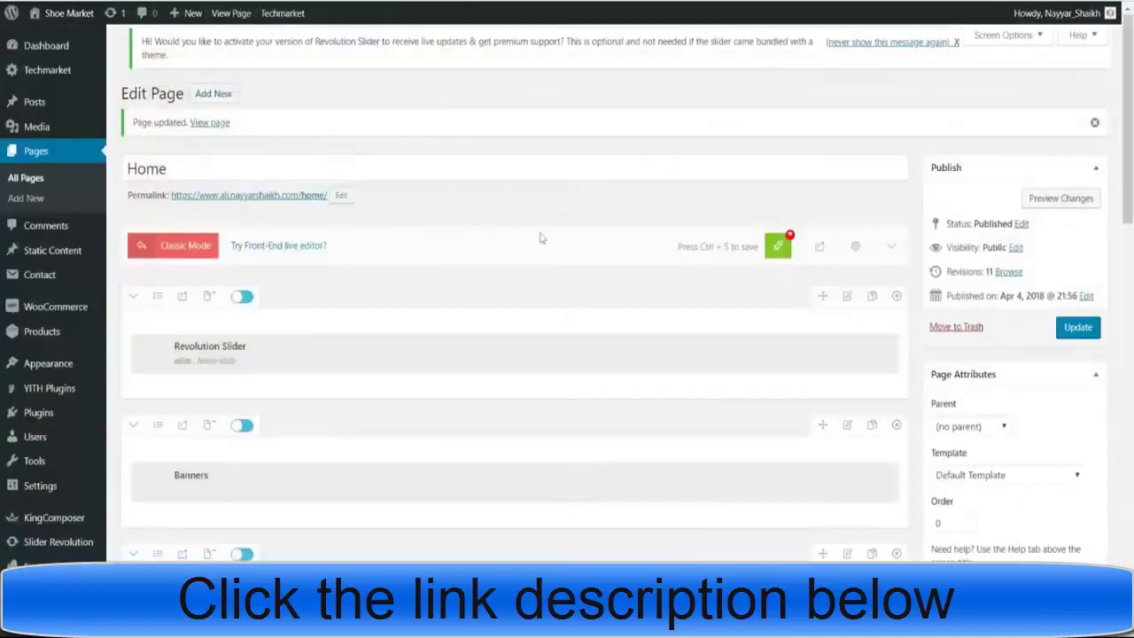
scroll(539, 235, "down", 10)
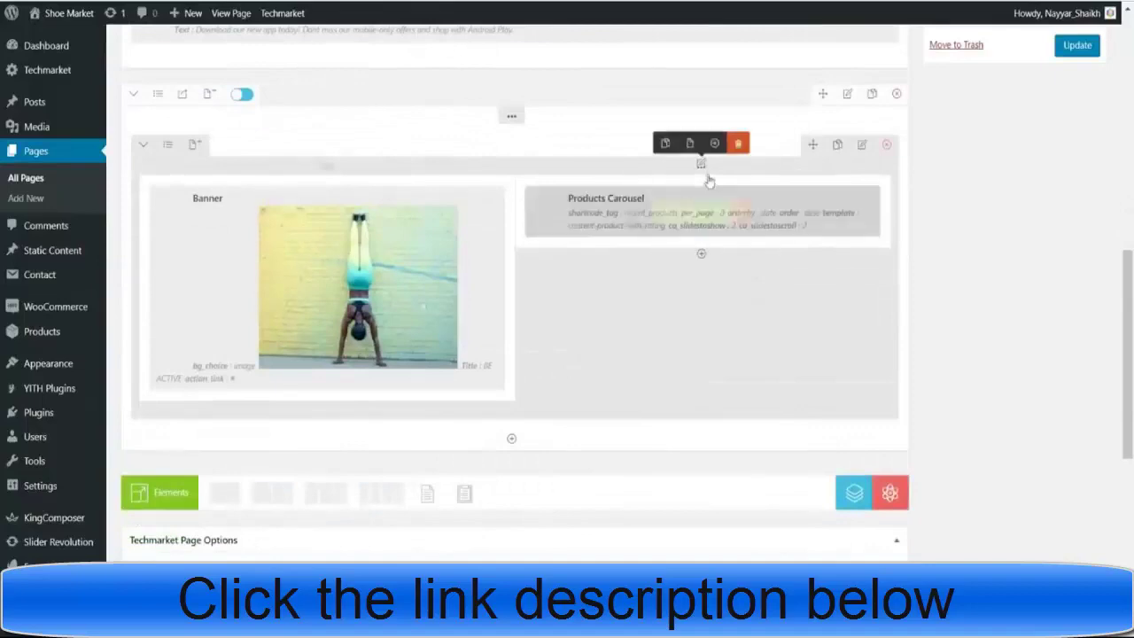
- Give the column a #f5f5f5 background colour
left_click(701, 164)
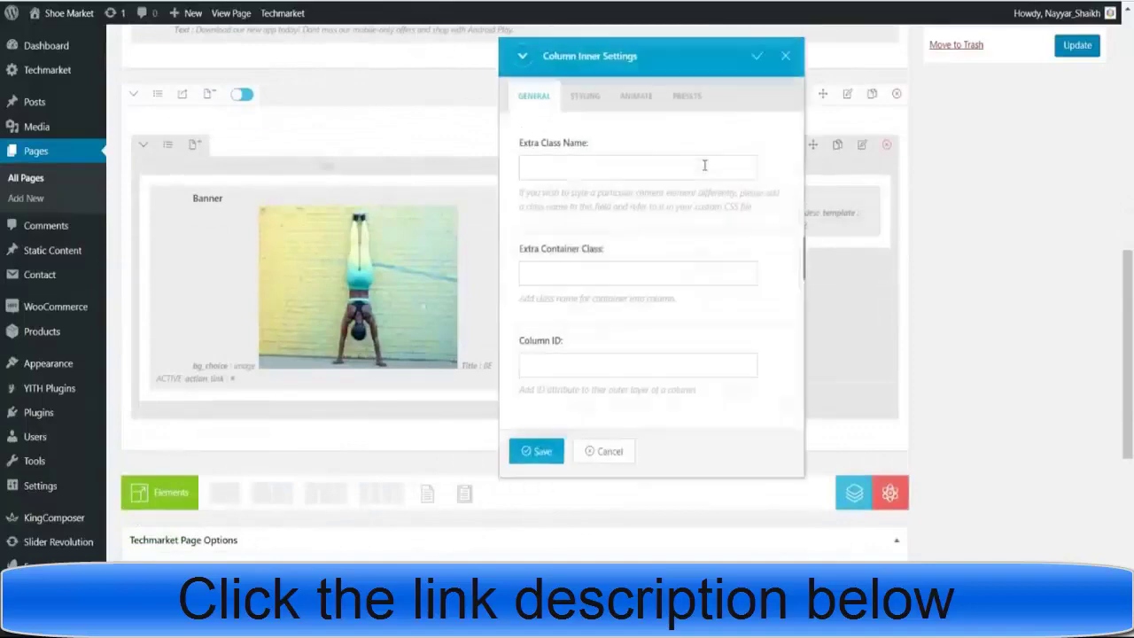
left_click(584, 96)
left_click(623, 175)
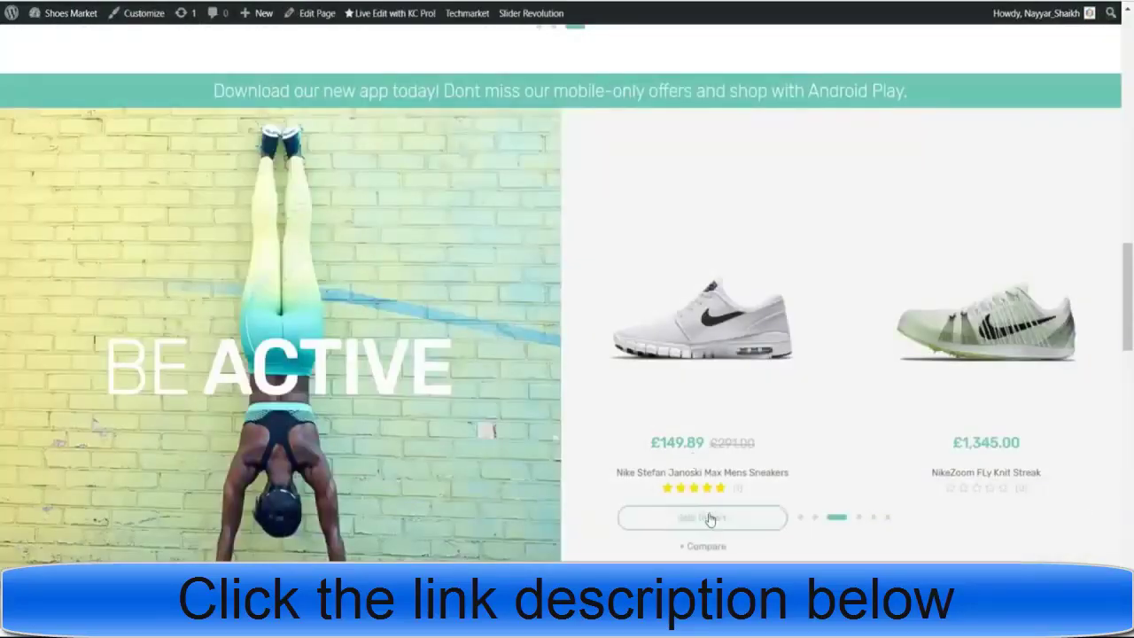
scroll(645, 512, "down", 1)
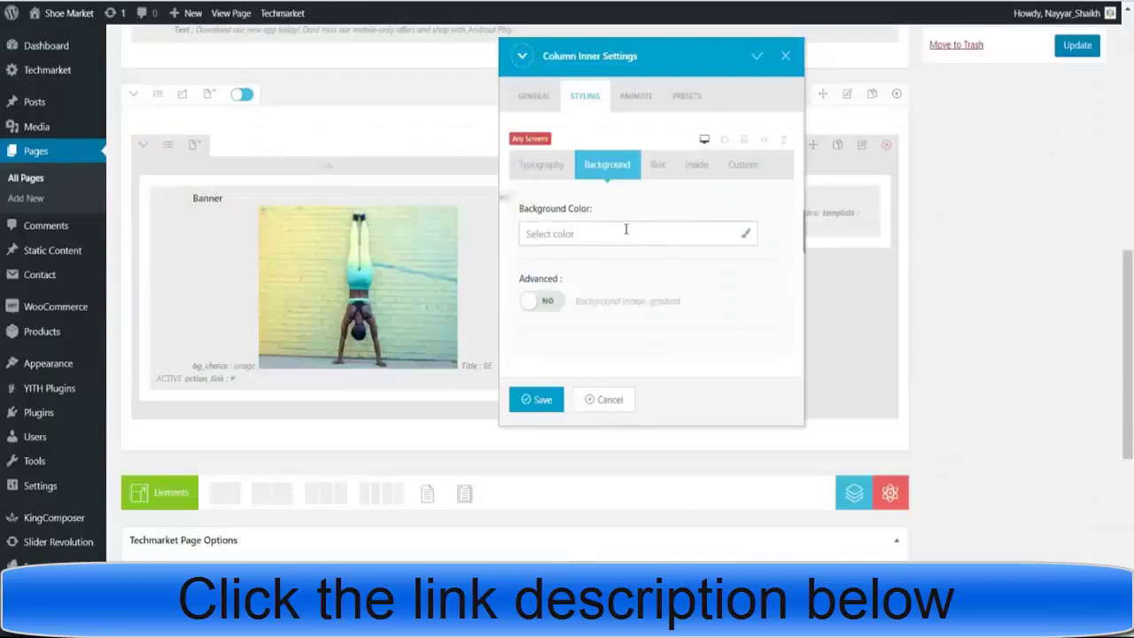
left_click(625, 229)
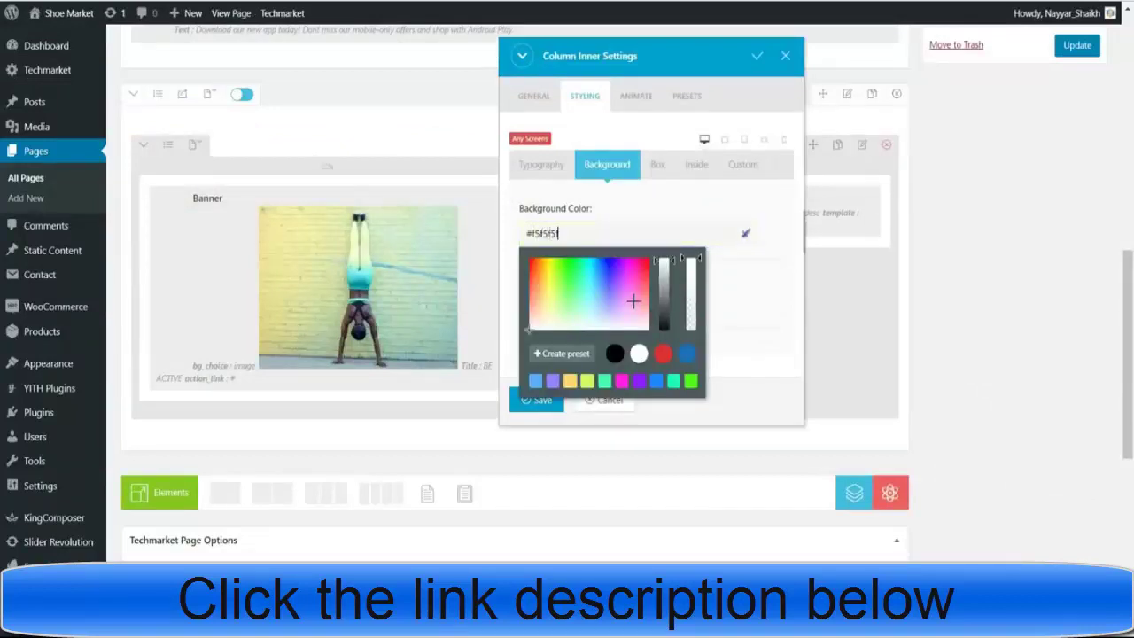
left_click(775, 317)
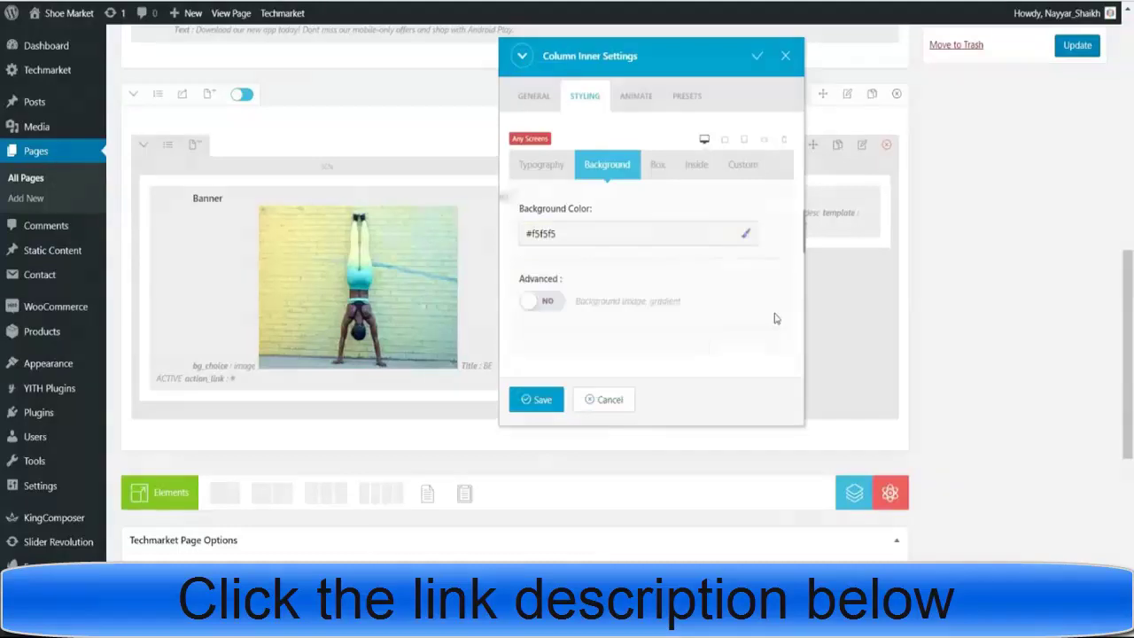
- Set the column padding to 100px top and 50px bottom, then update the page
left_click(666, 185)
scroll(703, 269, "down", 2)
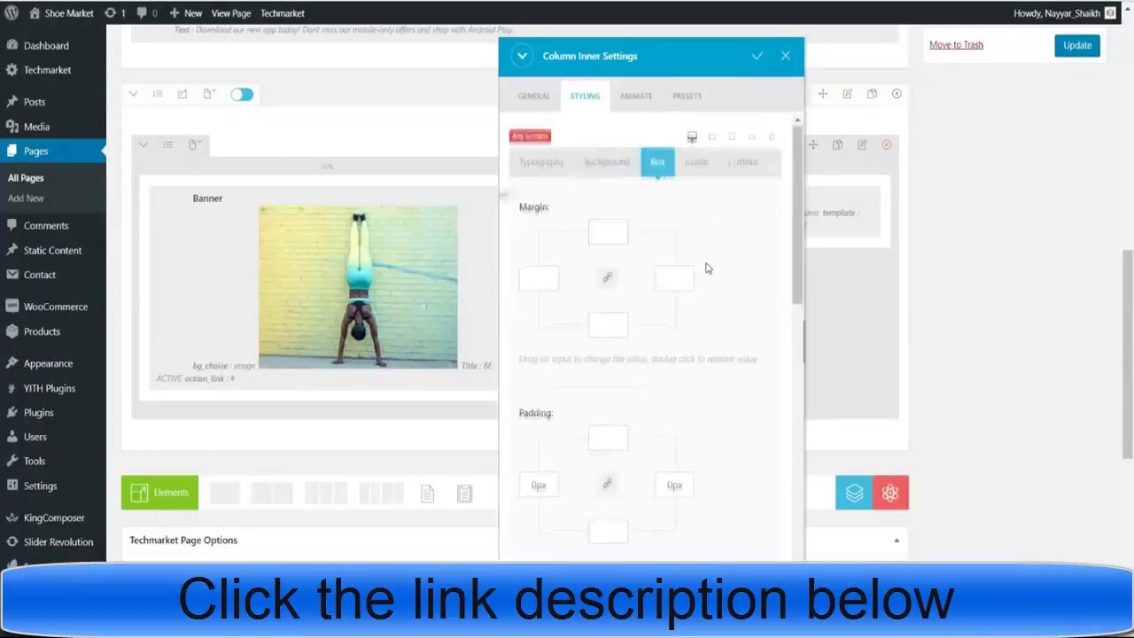
left_click(616, 363)
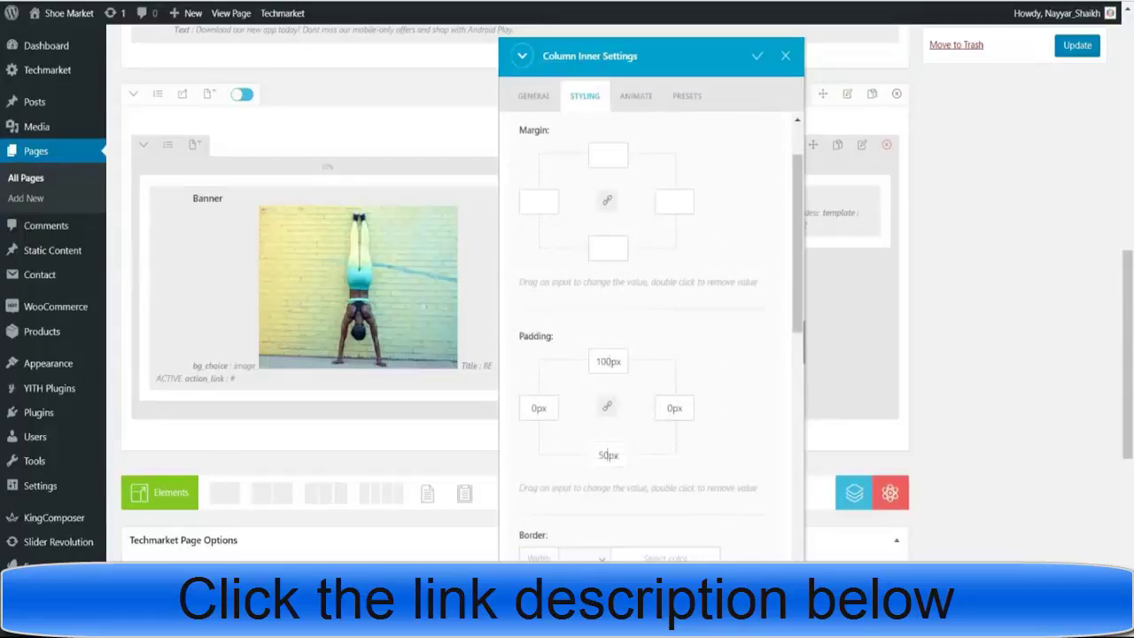
left_click(1012, 130)
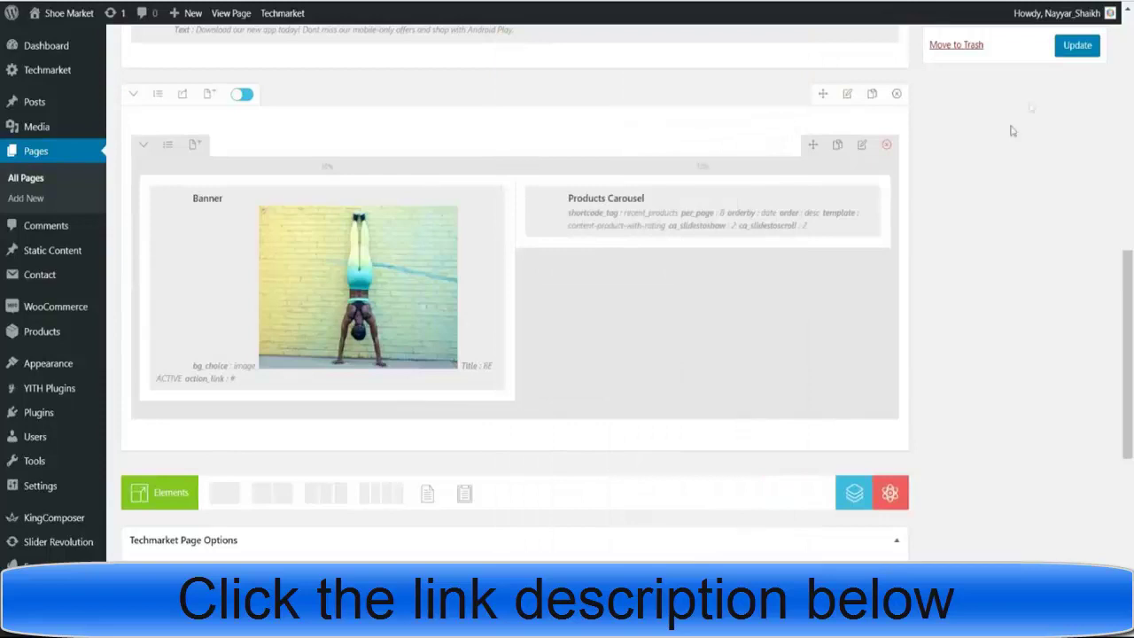
left_click(1075, 46)
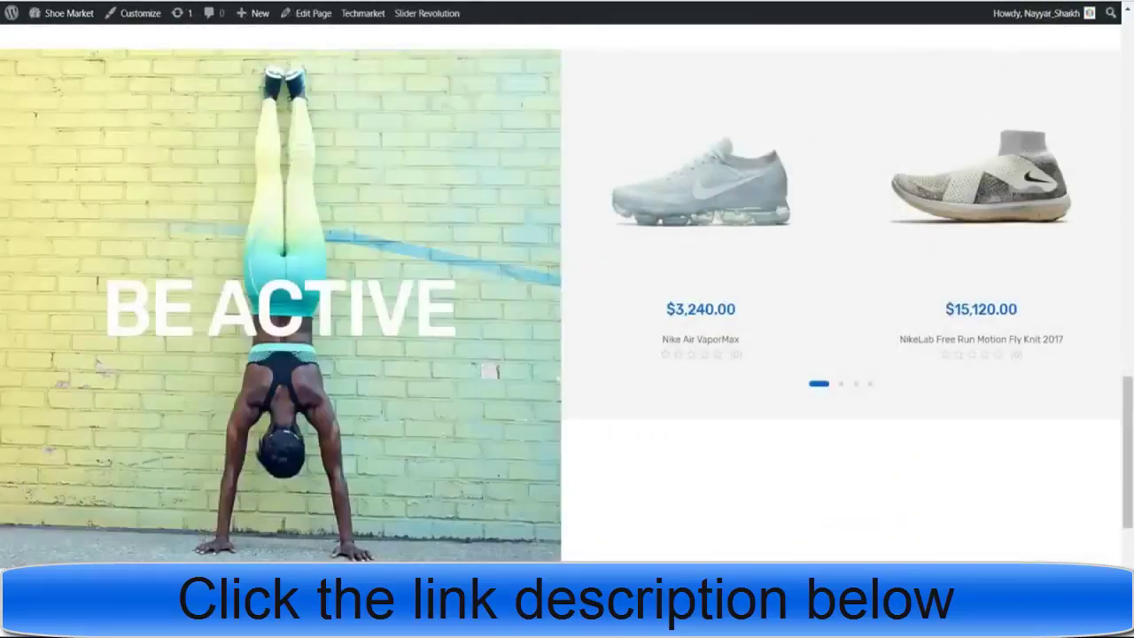
- Scroll through the live demo storefront to compare its sections with the built row
mouse_move(1113, 206)
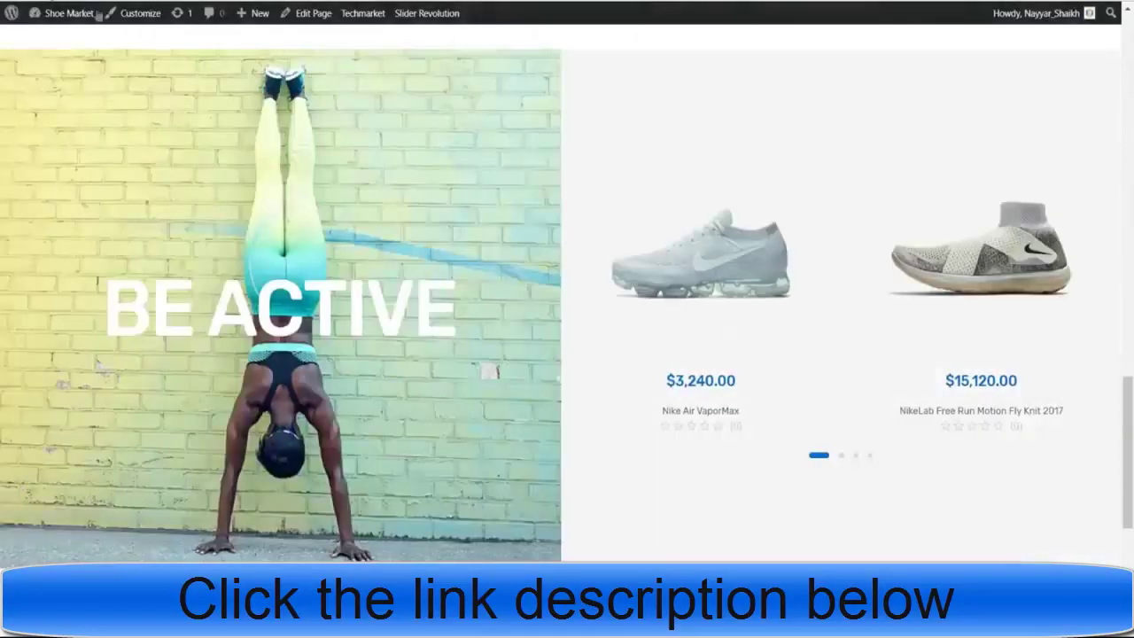
mouse_move(910, 396)
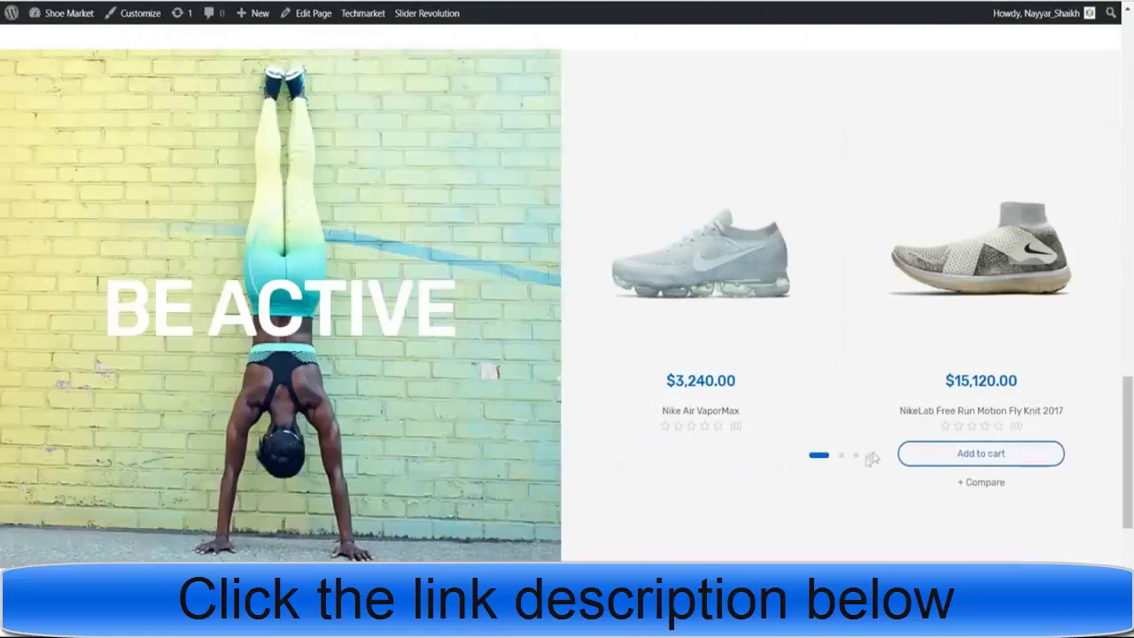
scroll(663, 324, "up", 3)
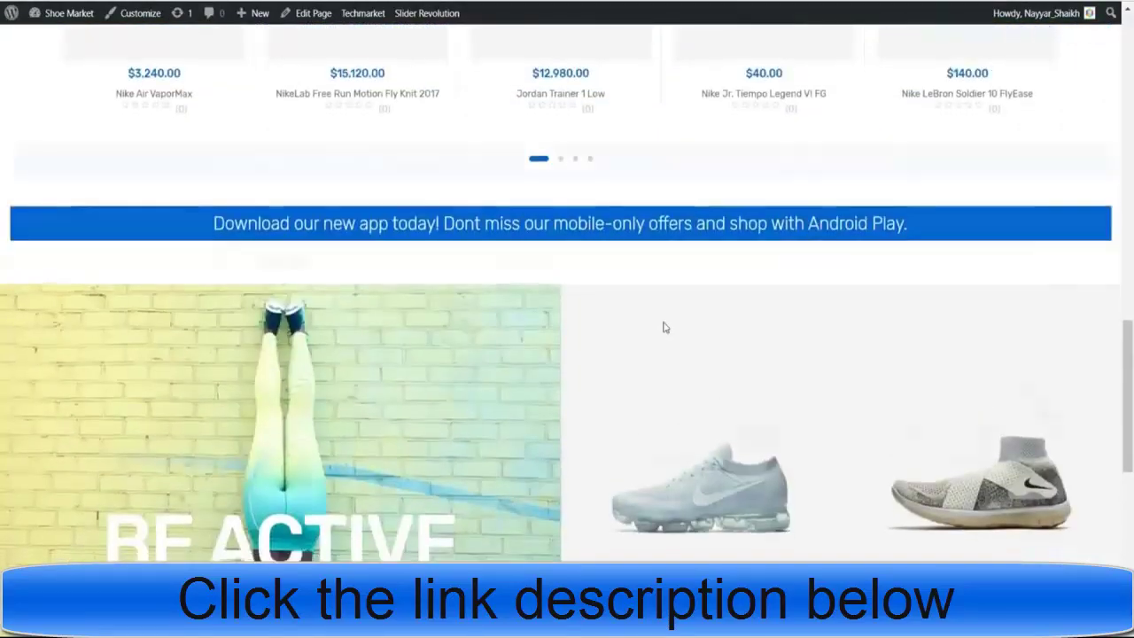
scroll(664, 328, "down", 3)
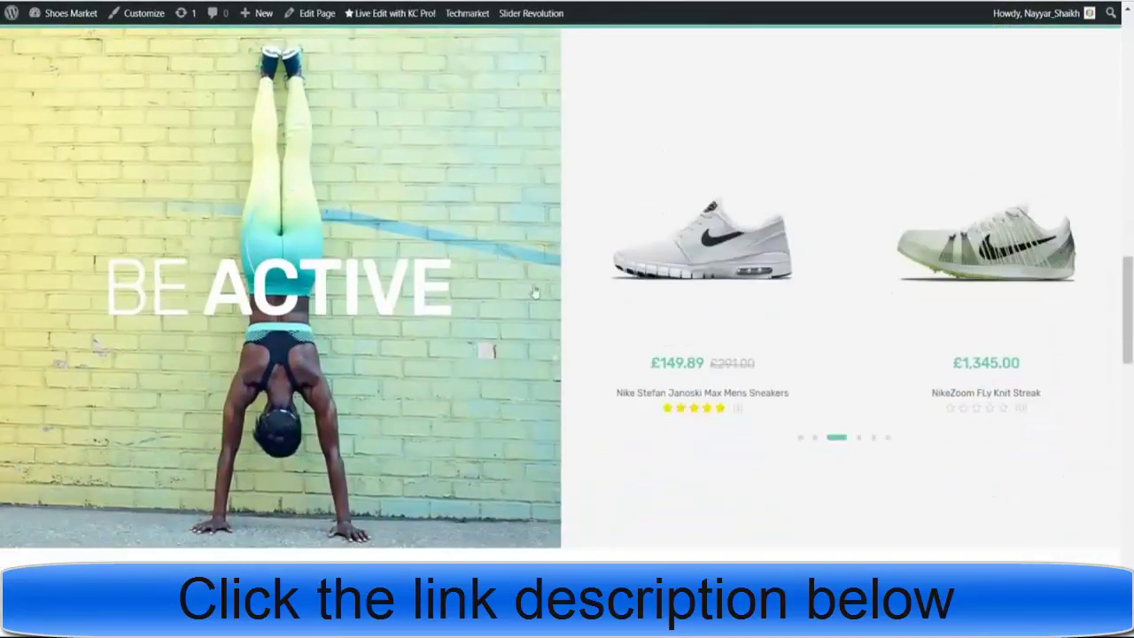
scroll(536, 297, "down", 6)
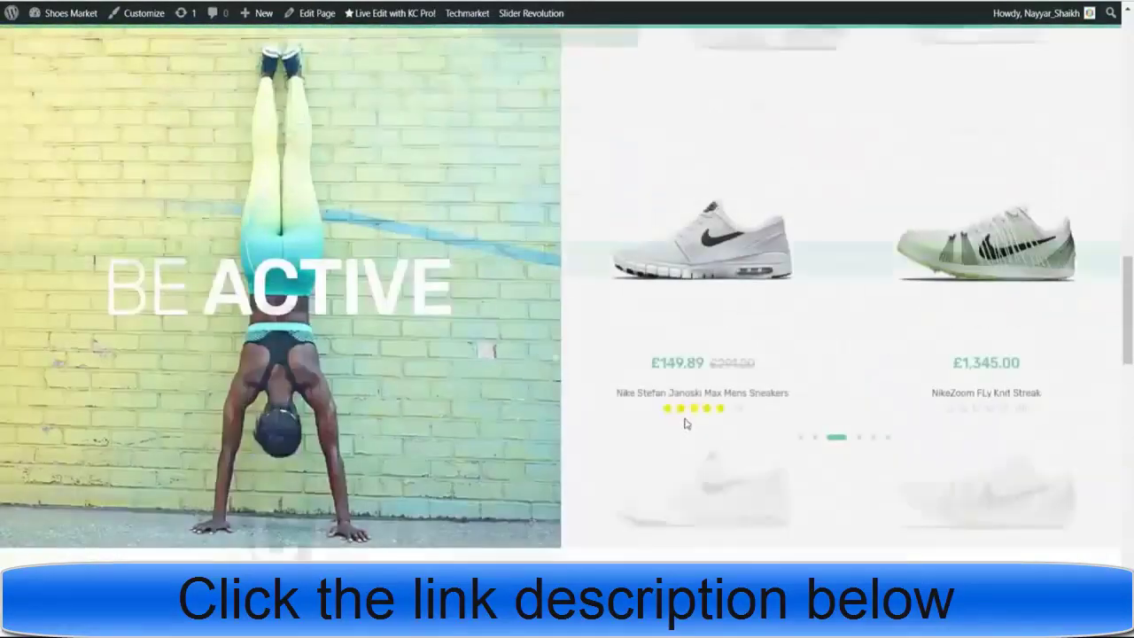
scroll(683, 422, "down", 5)
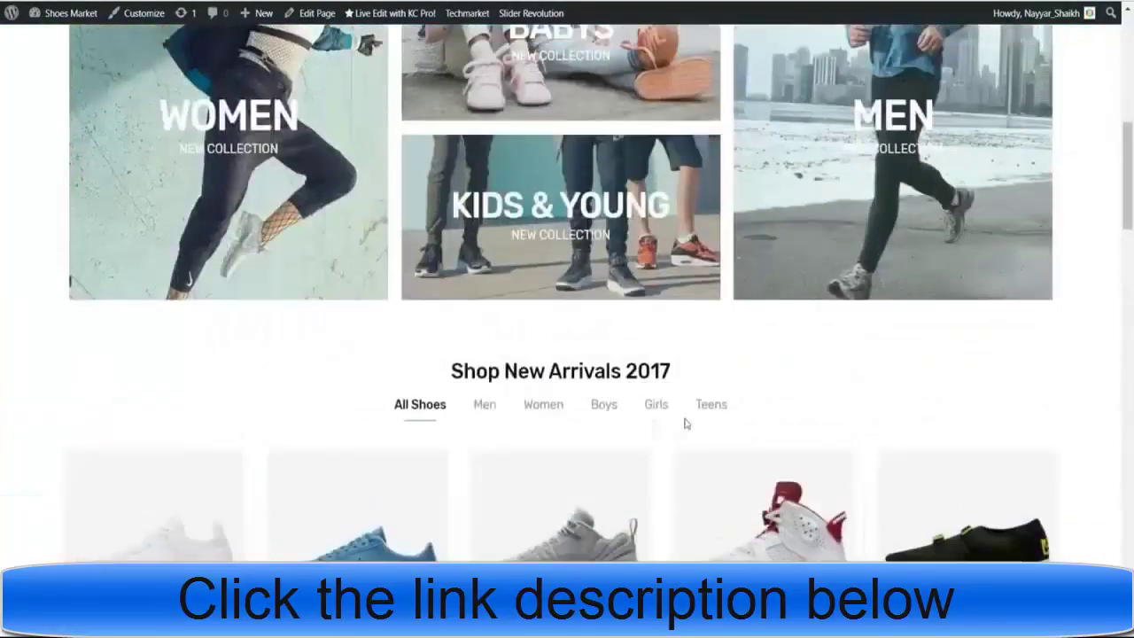
scroll(468, 381, "down", 1)
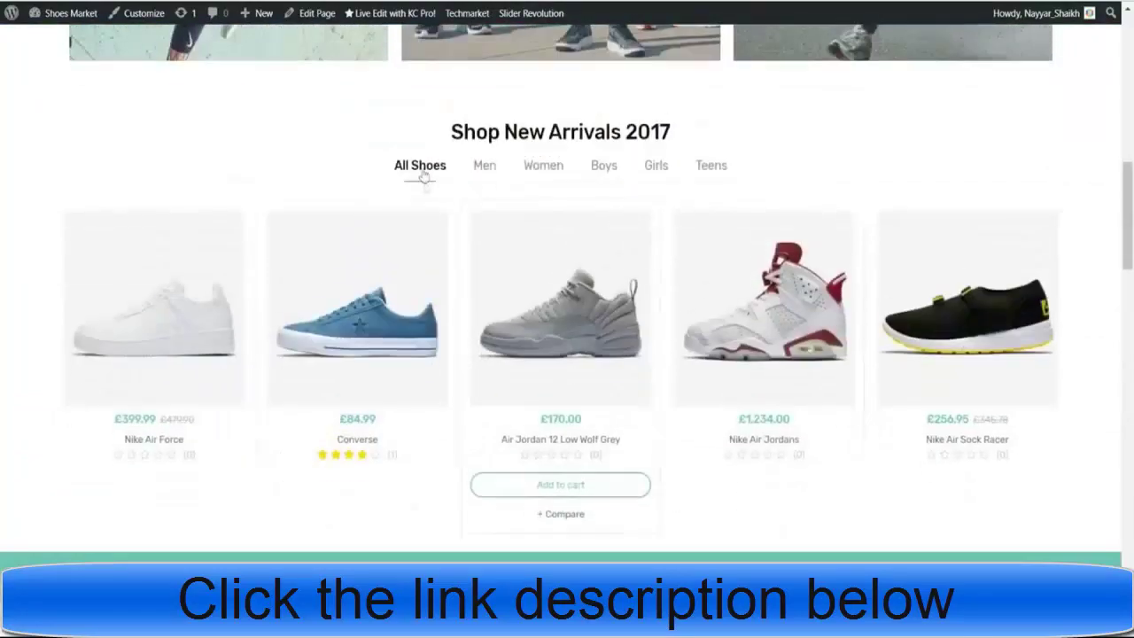
scroll(645, 345, "down", 5)
scroll(620, 425, "down", 8)
scroll(579, 477, "up", 3)
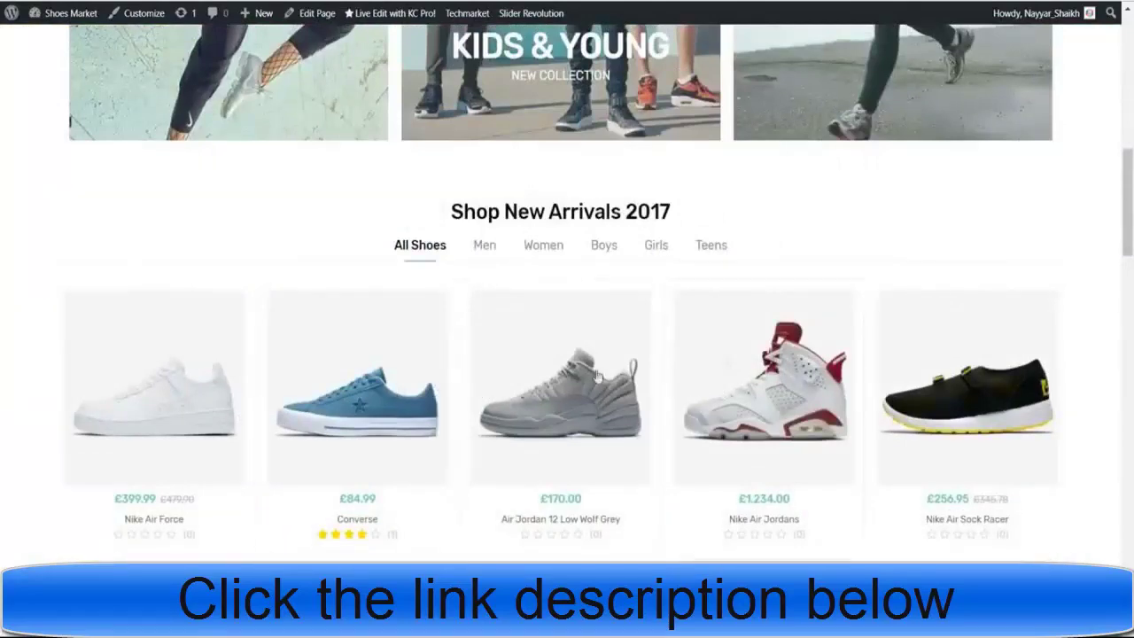
scroll(656, 372, "down", 2)
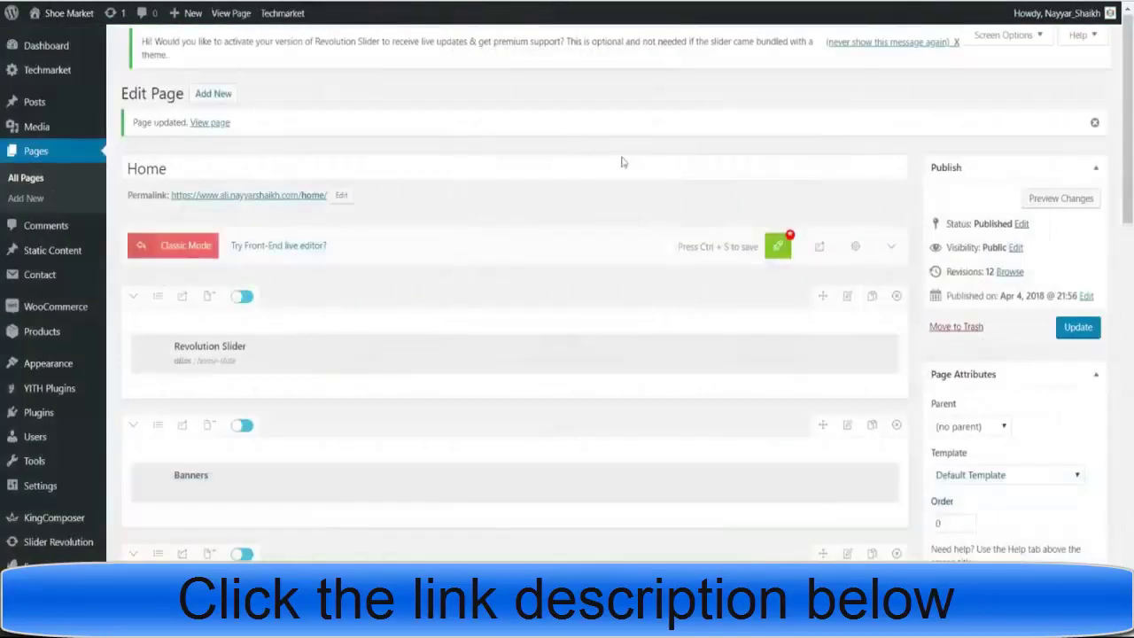
scroll(825, 345, "down", 5)
scroll(831, 347, "down", 6)
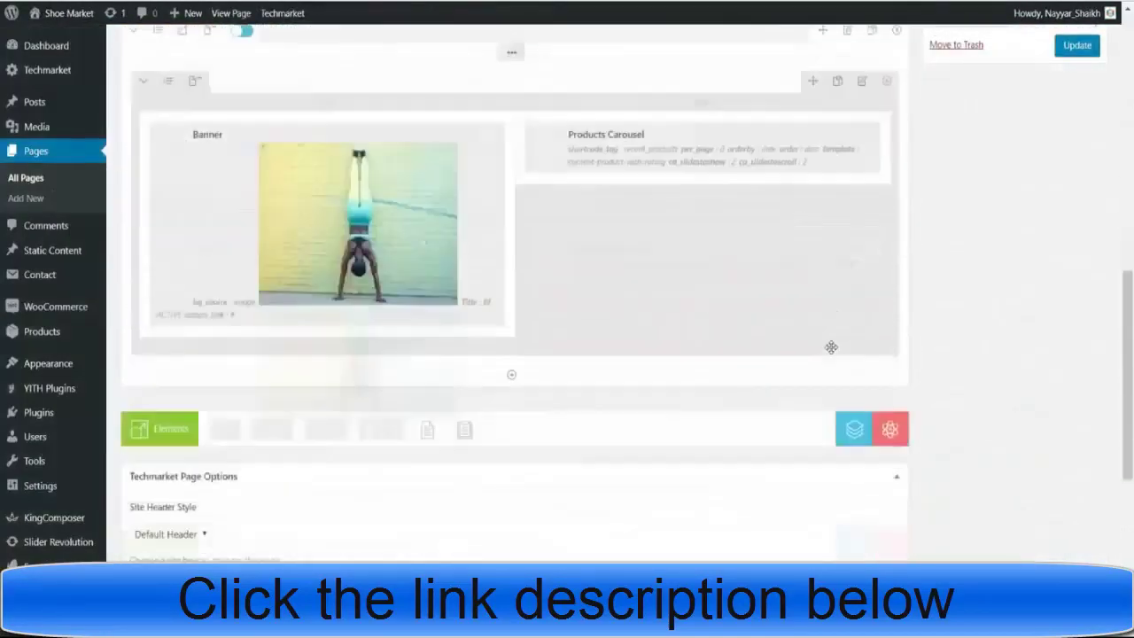
- Add a one-column row holding a Products Carousel Tabs element
left_click(216, 258)
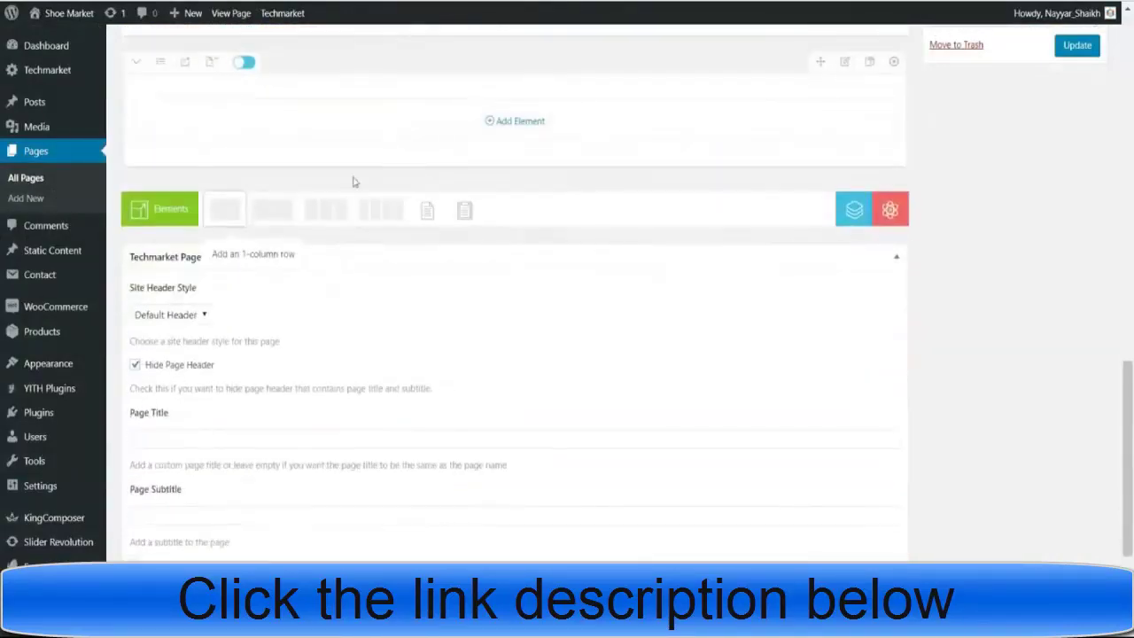
left_click(499, 121)
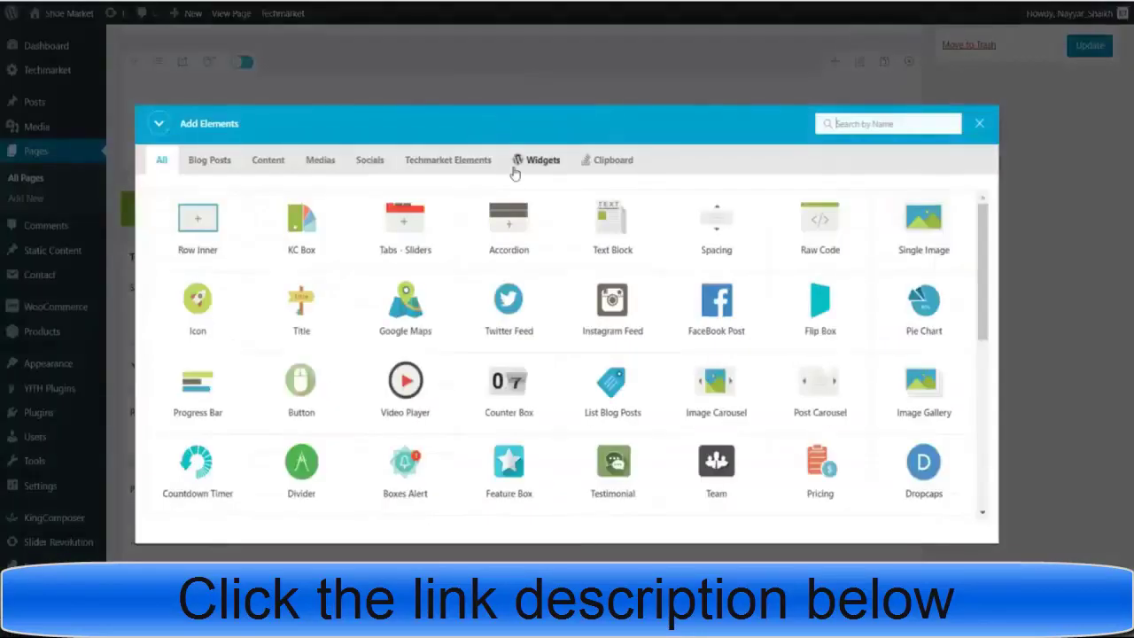
type("produ")
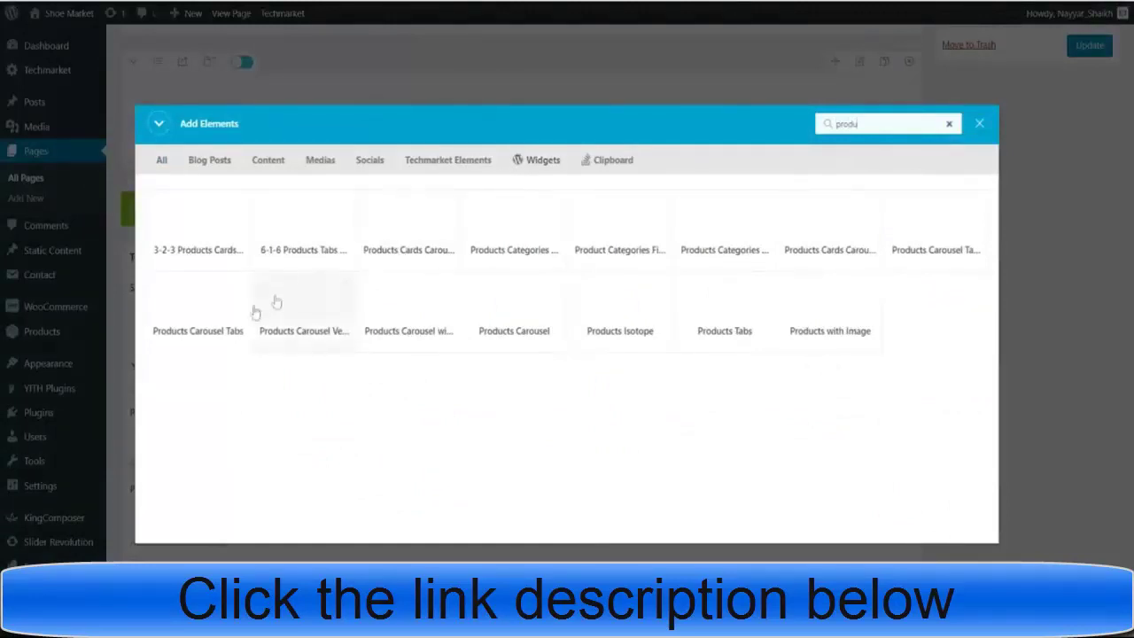
left_click(201, 330)
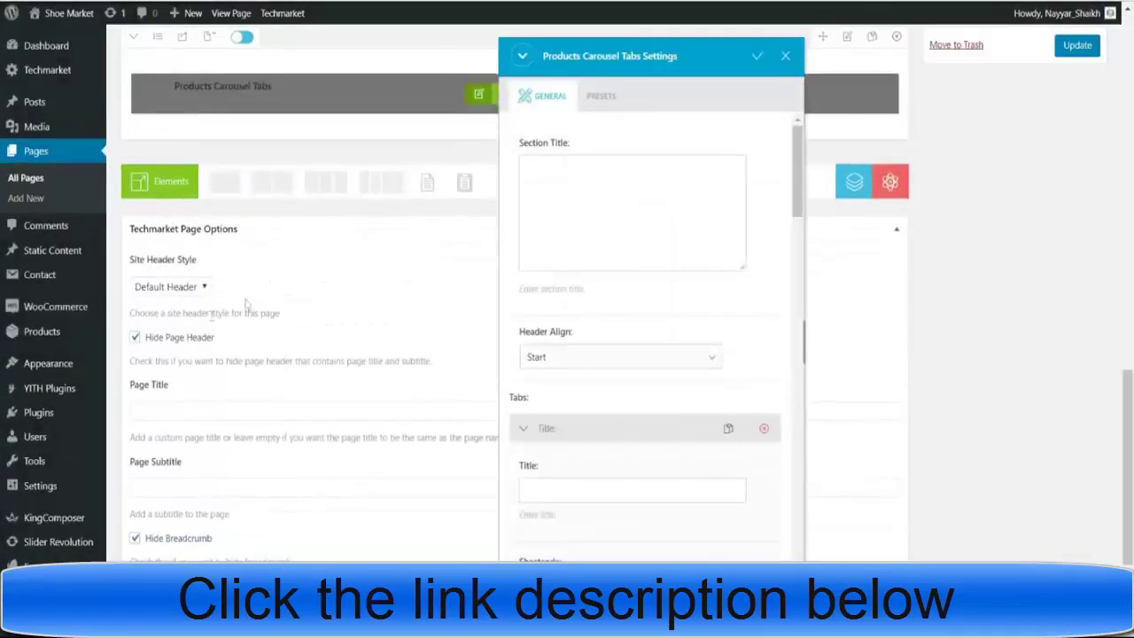
- Copy the 'Men Bestsellers Shoes' heading from the demo into Section Title, aligned to start
left_click(658, 222)
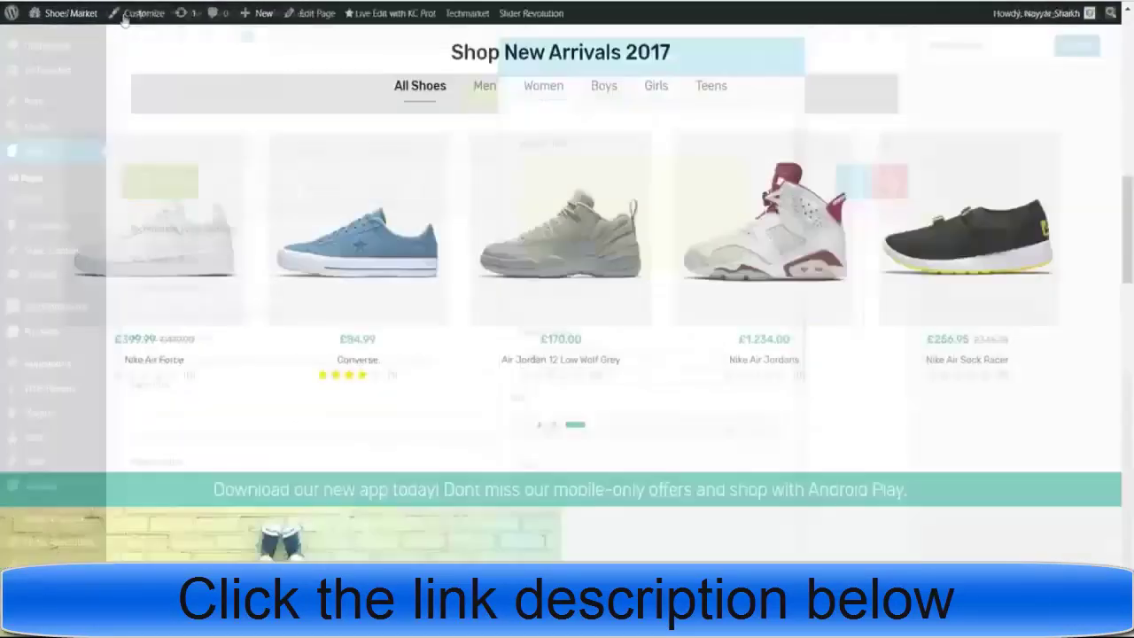
scroll(430, 286, "down", 10)
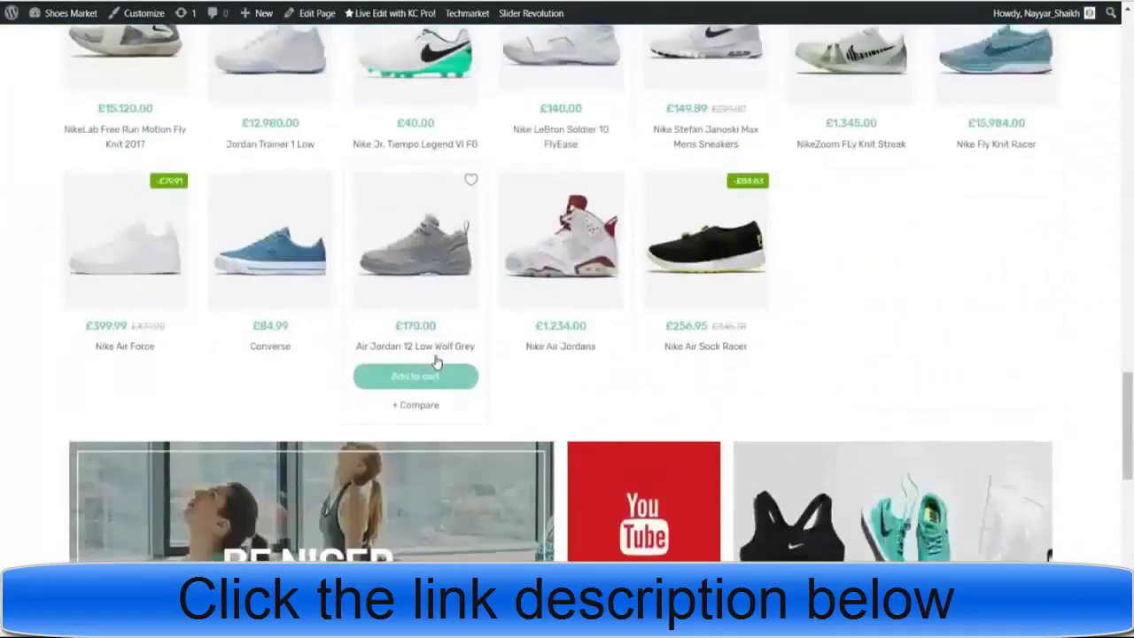
scroll(434, 361, "up", 4)
left_click_drag(54, 277, 270, 271)
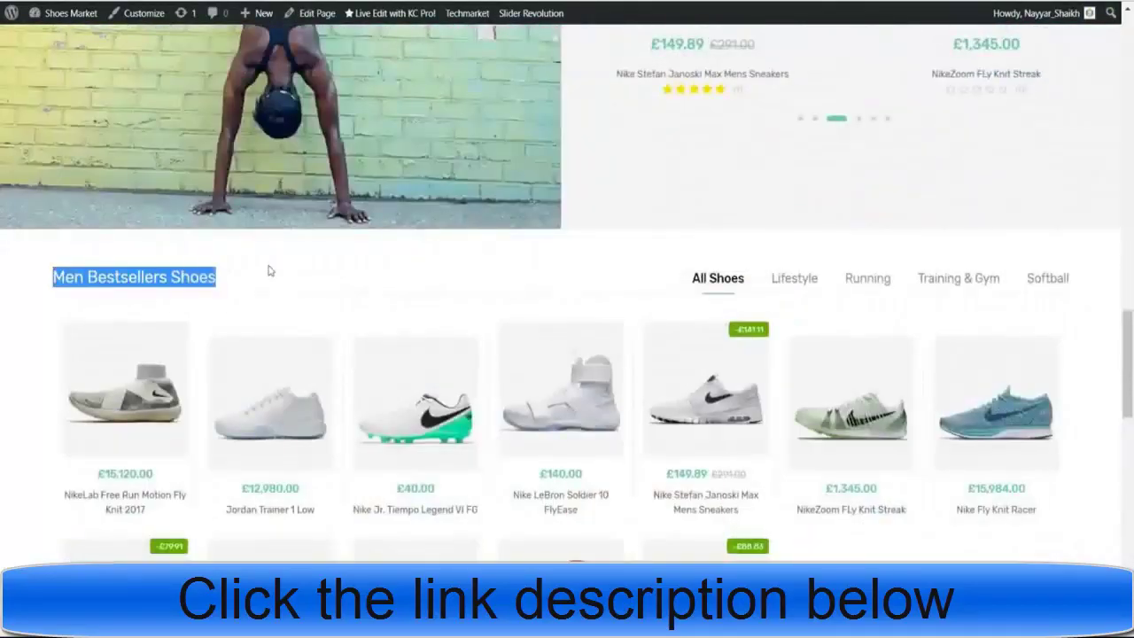
key("ctrl+c")
key("alt+Tab")
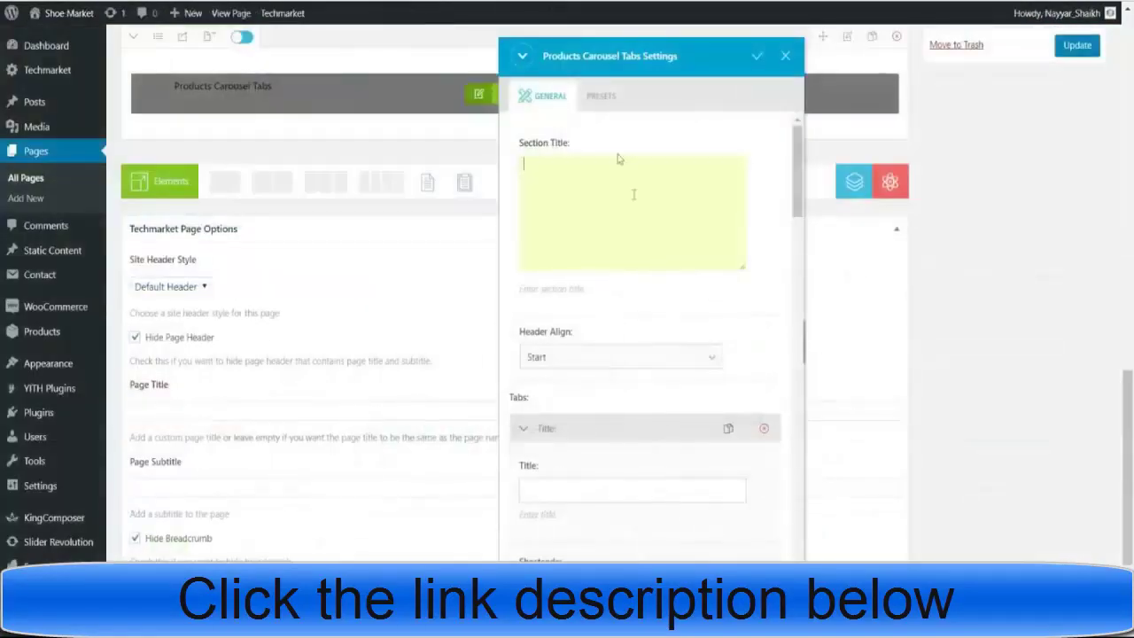
key("ctrl+v")
left_click(609, 360)
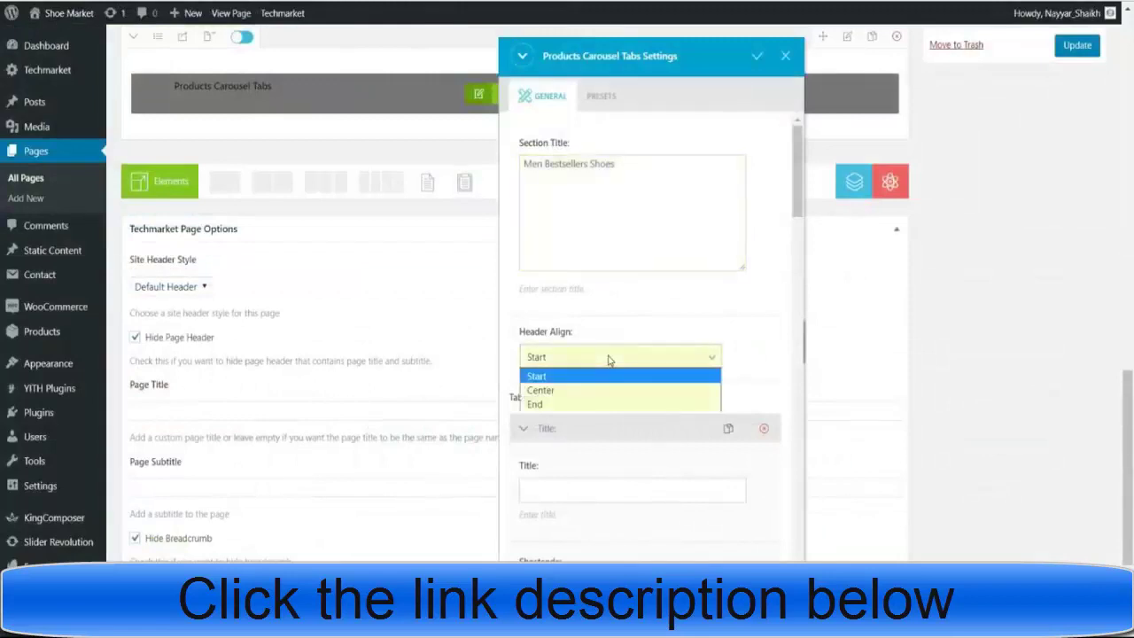
left_click(609, 360)
- Set the first tab to title All Shoes, source Products, limit 14, and adjust its template
scroll(769, 364, "down", 2)
left_click(618, 339)
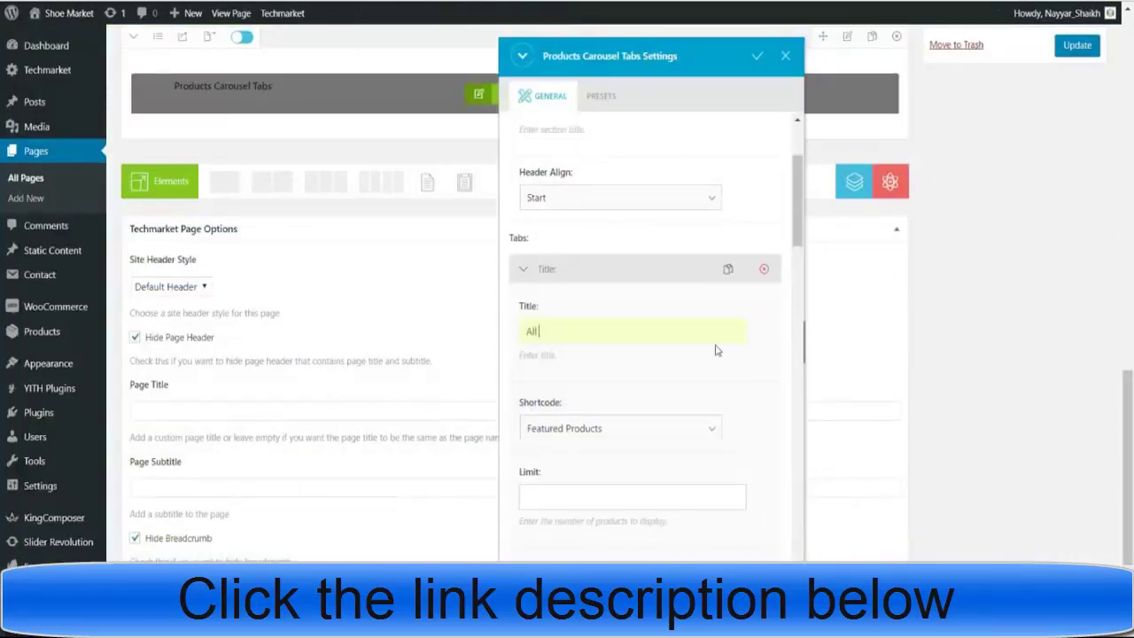
scroll(718, 350, "down", 2)
left_click(713, 347)
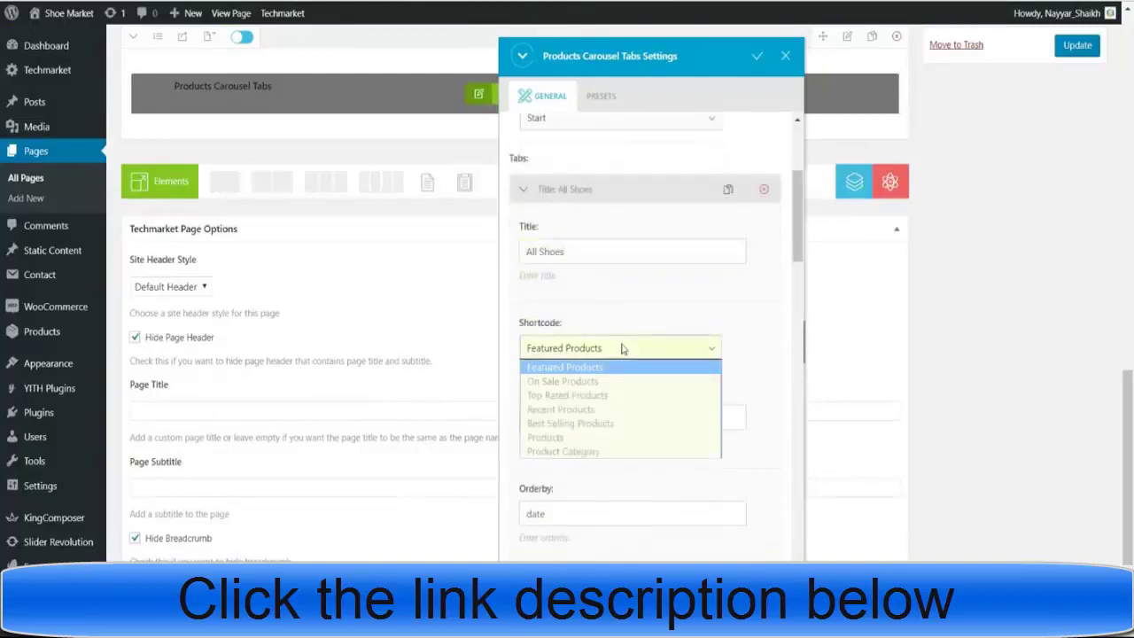
left_click(587, 437)
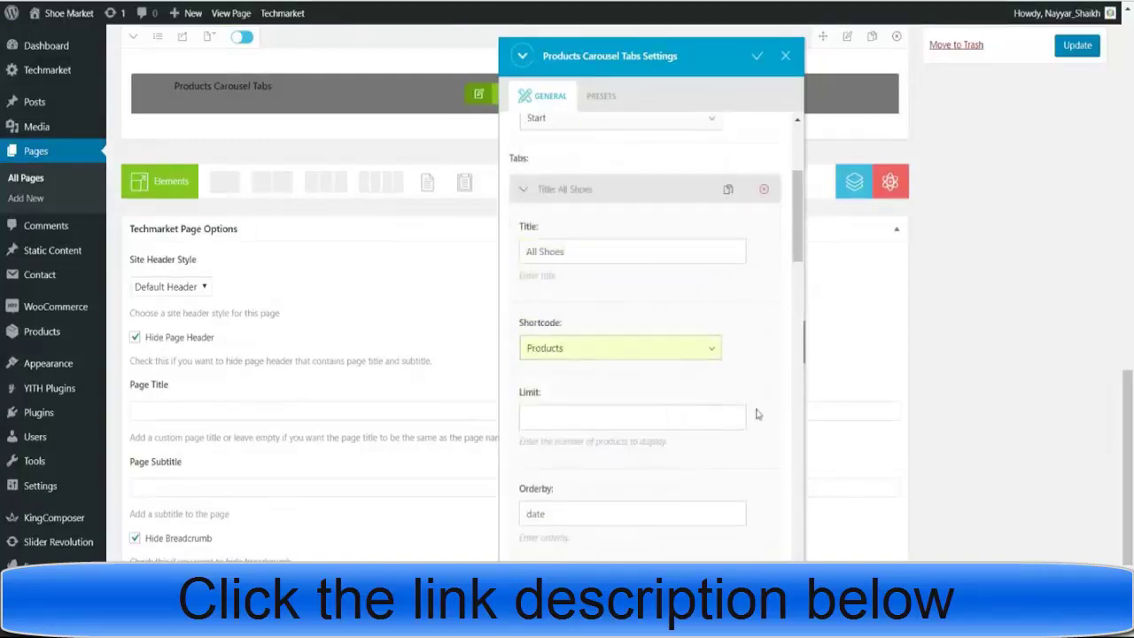
scroll(758, 414, "down", 2)
left_click(610, 328)
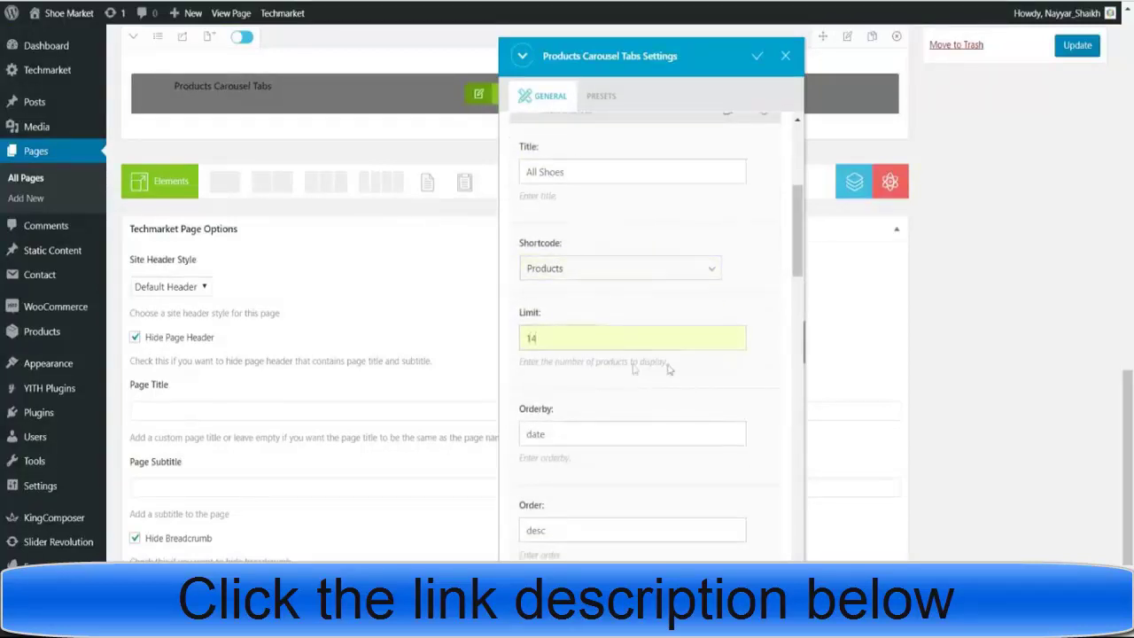
scroll(691, 367, "down", 8)
left_click(644, 317)
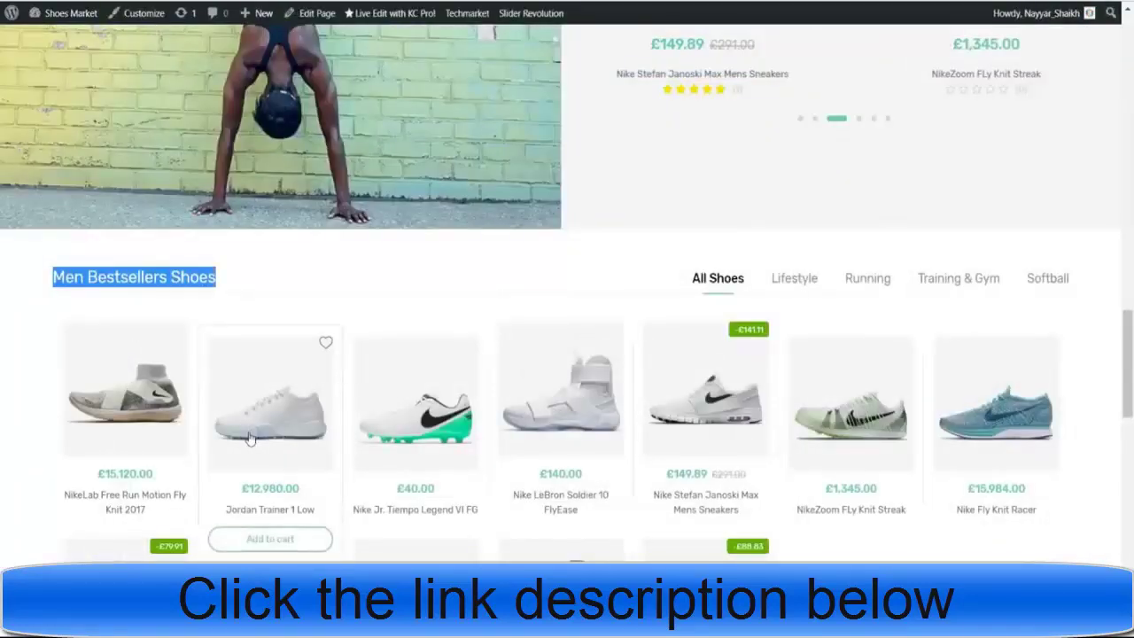
scroll(254, 430, "down", 2)
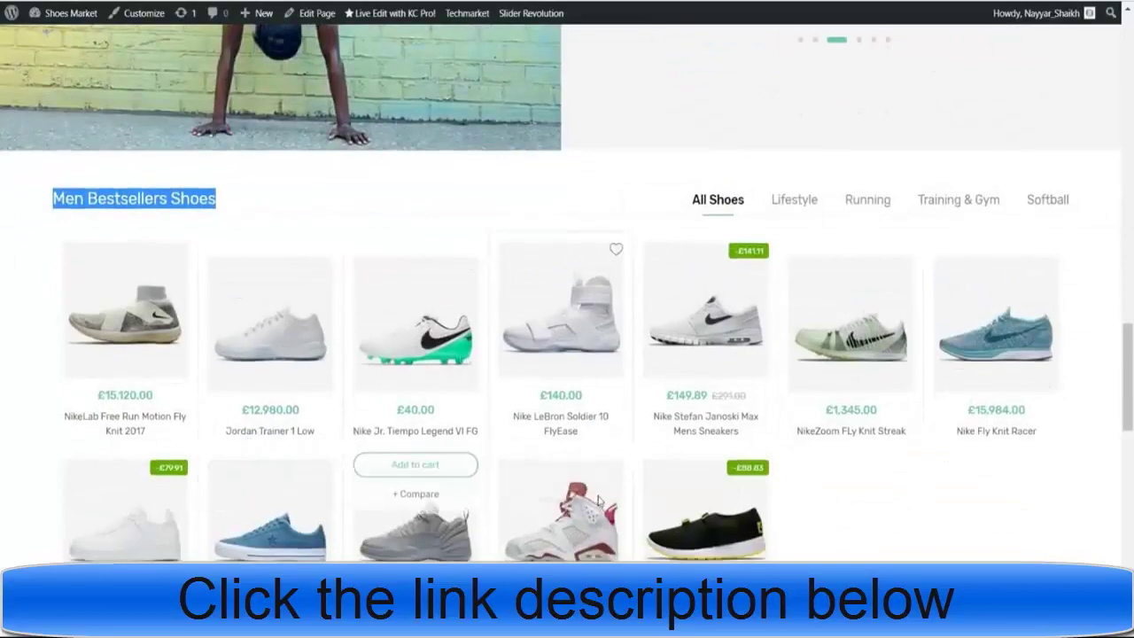
scroll(420, 355, "up", 8)
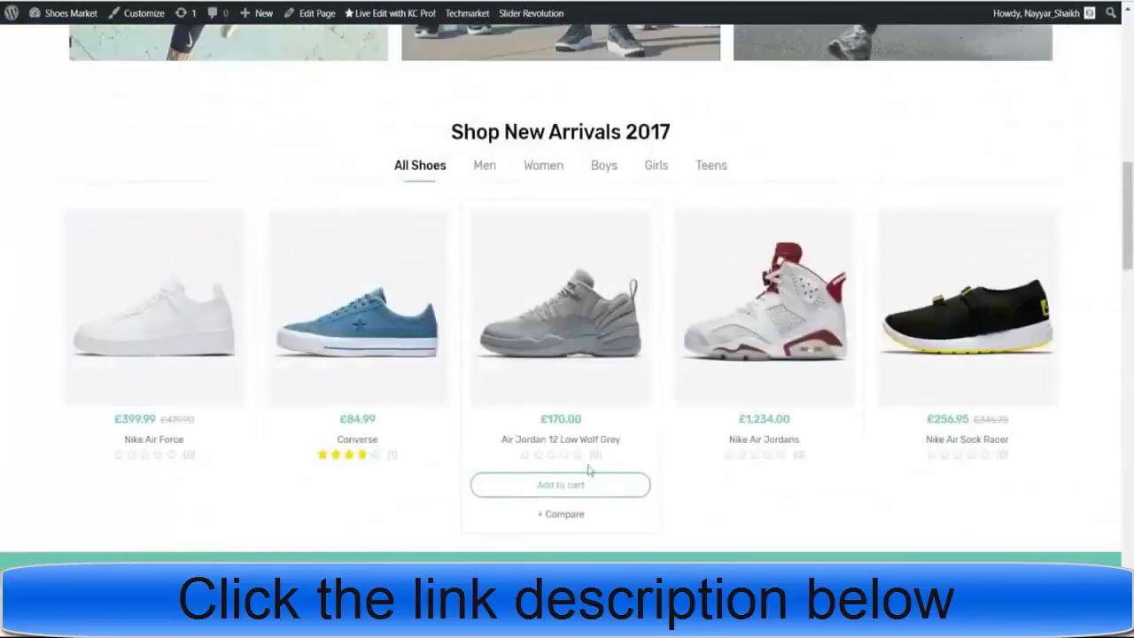
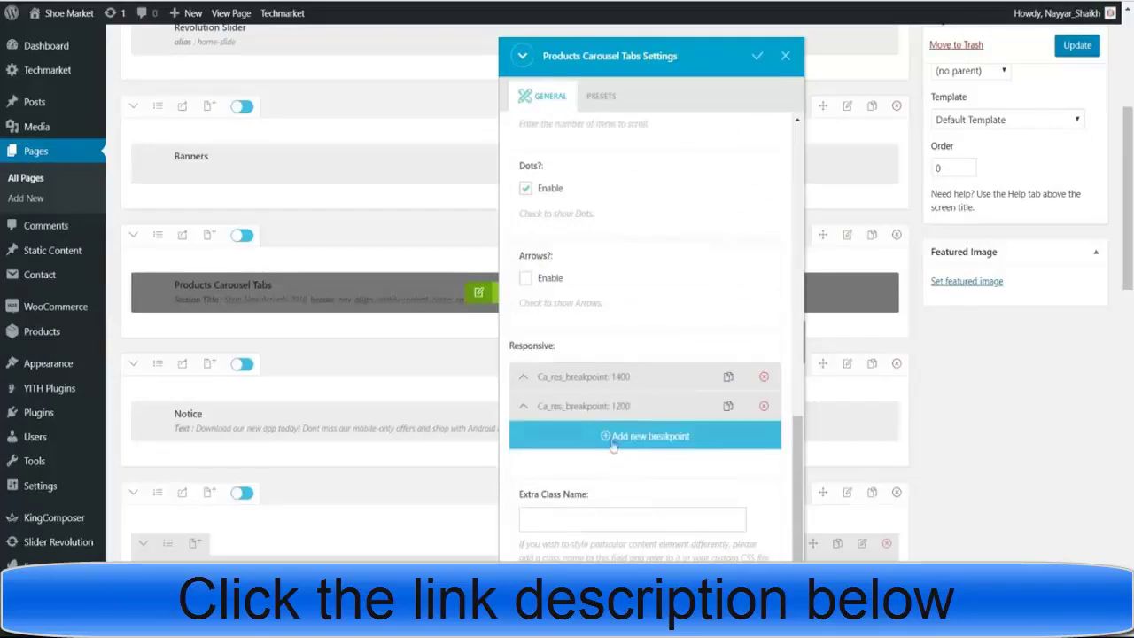
- Add carousel breakpoints at 780 with 3 slides per row and at 450
left_click(617, 435)
left_click(662, 297)
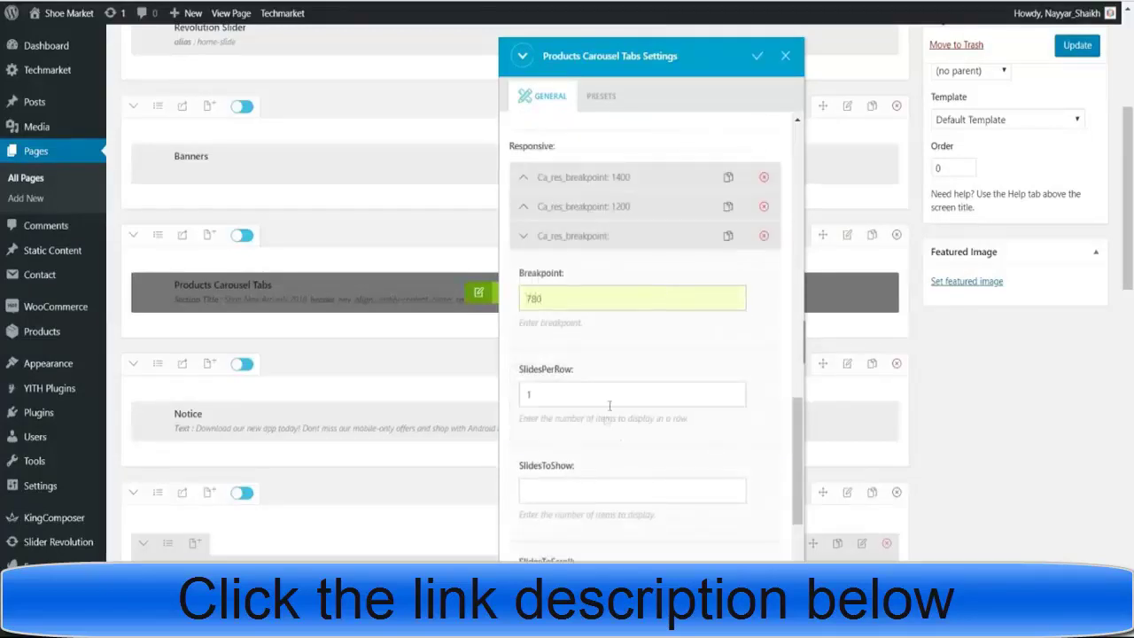
key("Tab")
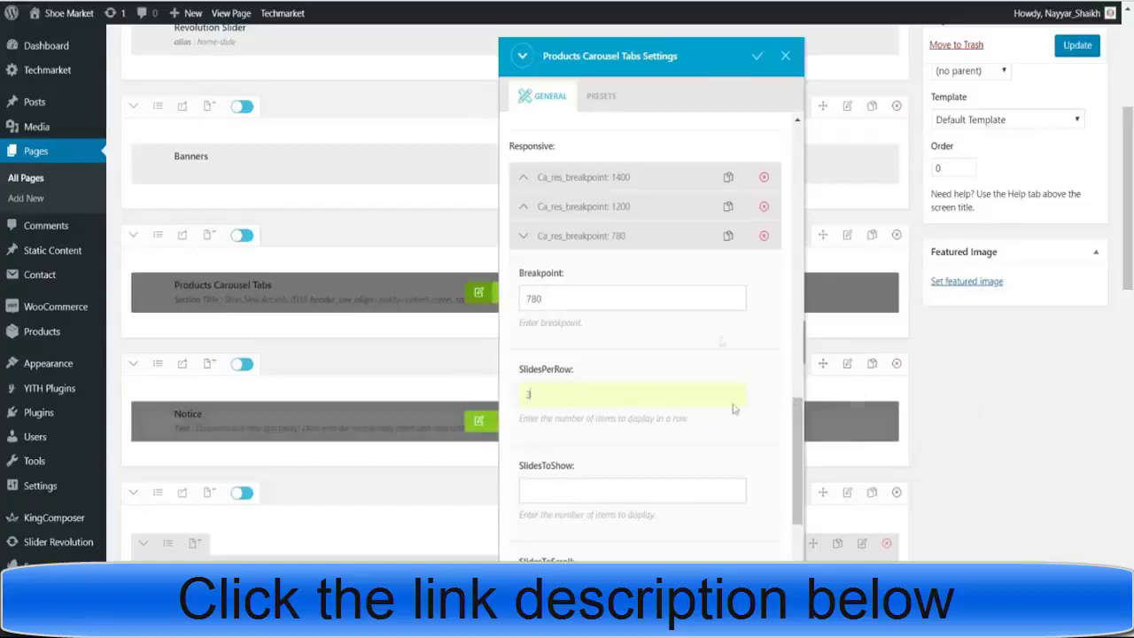
left_click(670, 243)
left_click(613, 435)
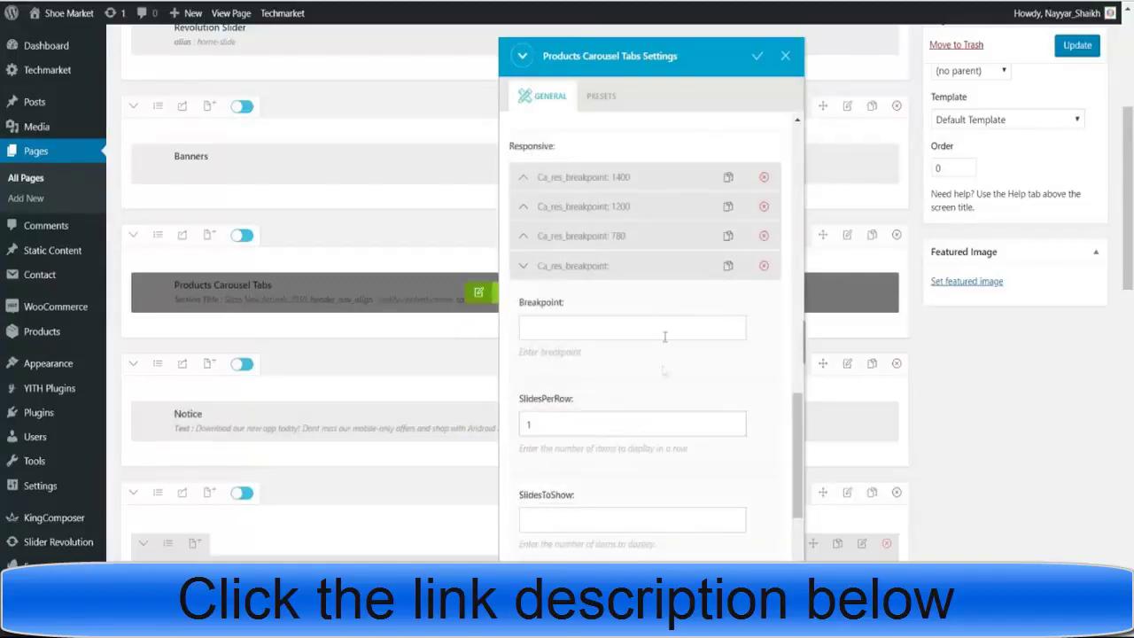
left_click(617, 328)
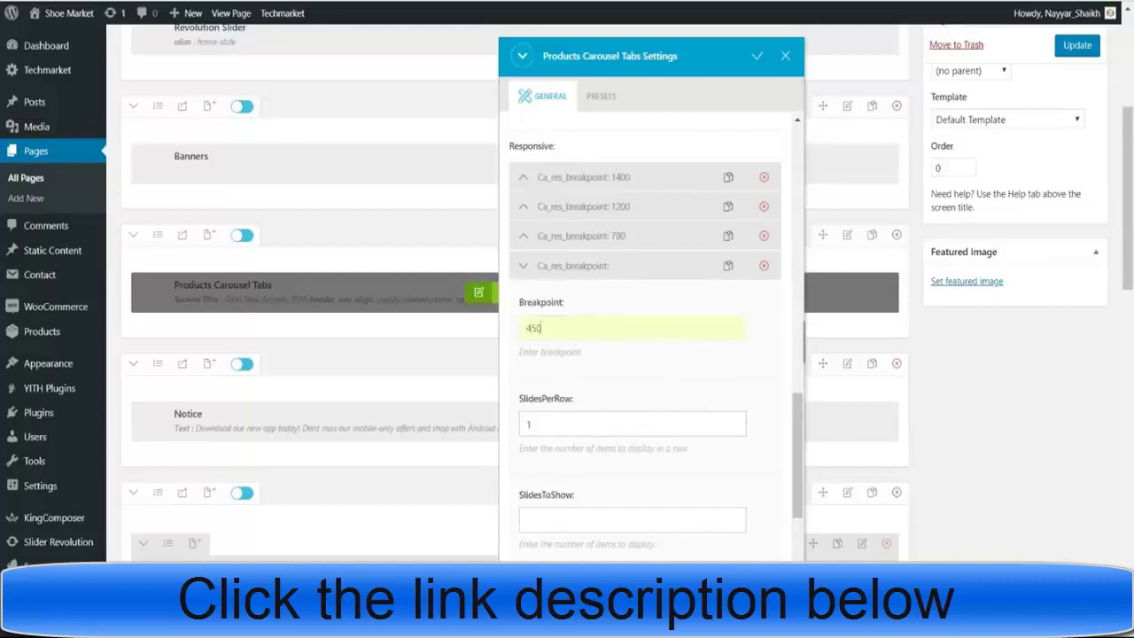
- Apply the Products Carousel Tabs settings and update the Home page
left_click(431, 291)
scroll(384, 339, "up", 3)
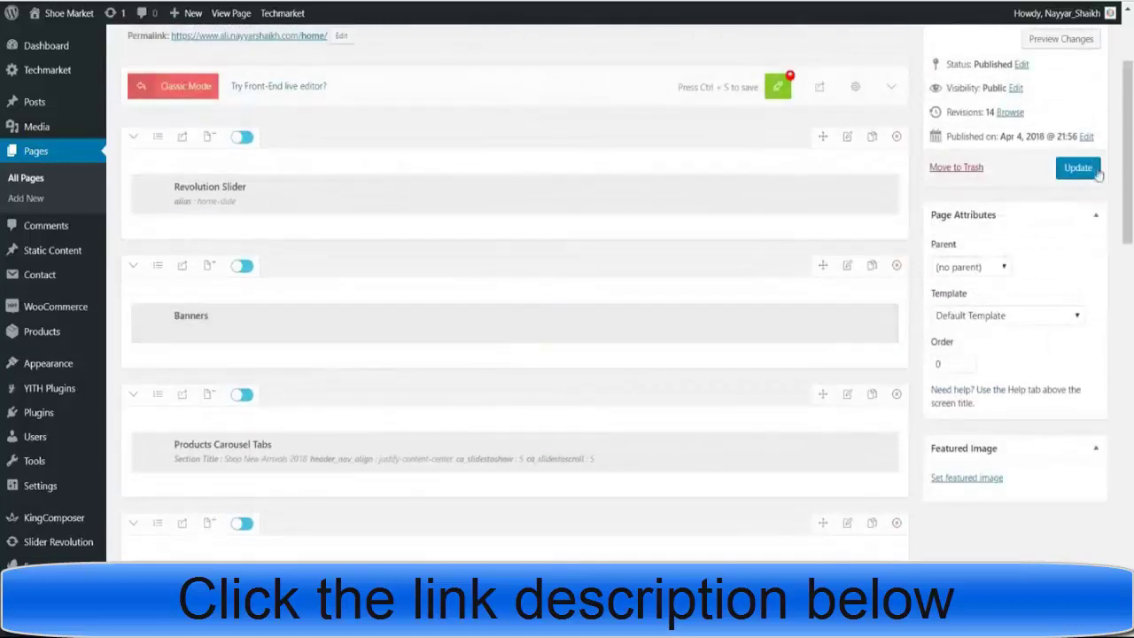
left_click(1091, 170)
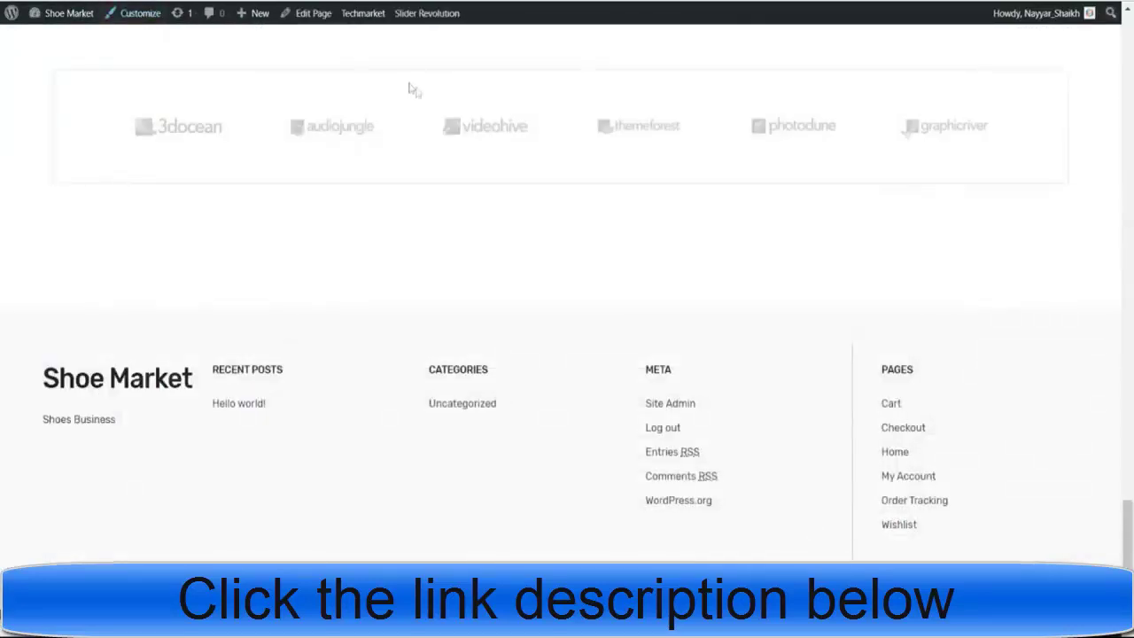
scroll(554, 329, "up", 20)
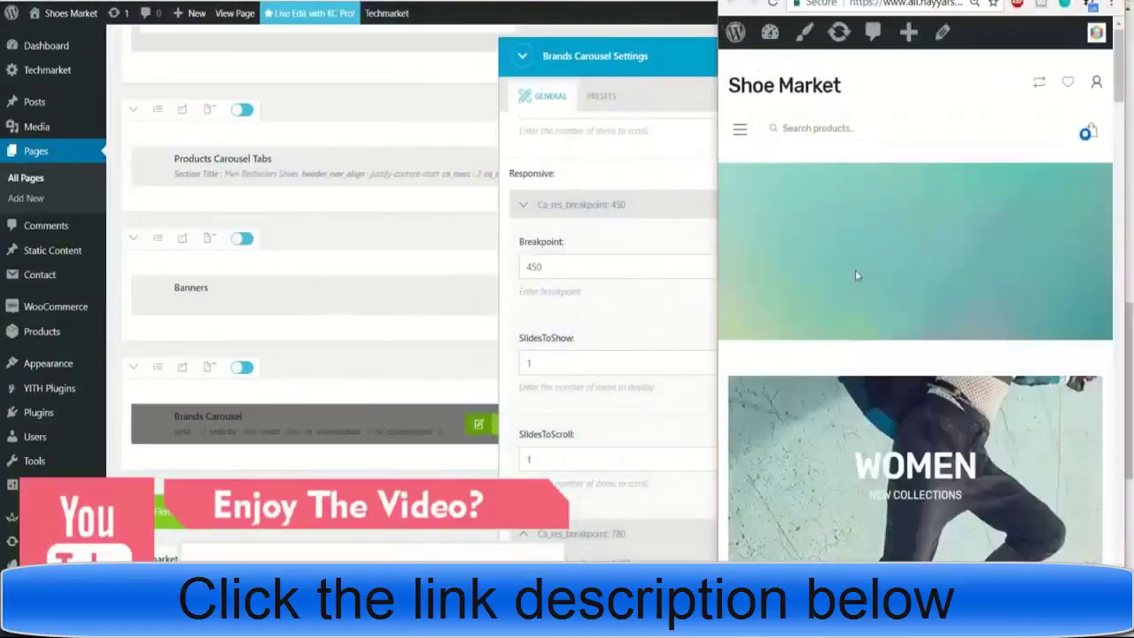
scroll(854, 275, "down", 10)
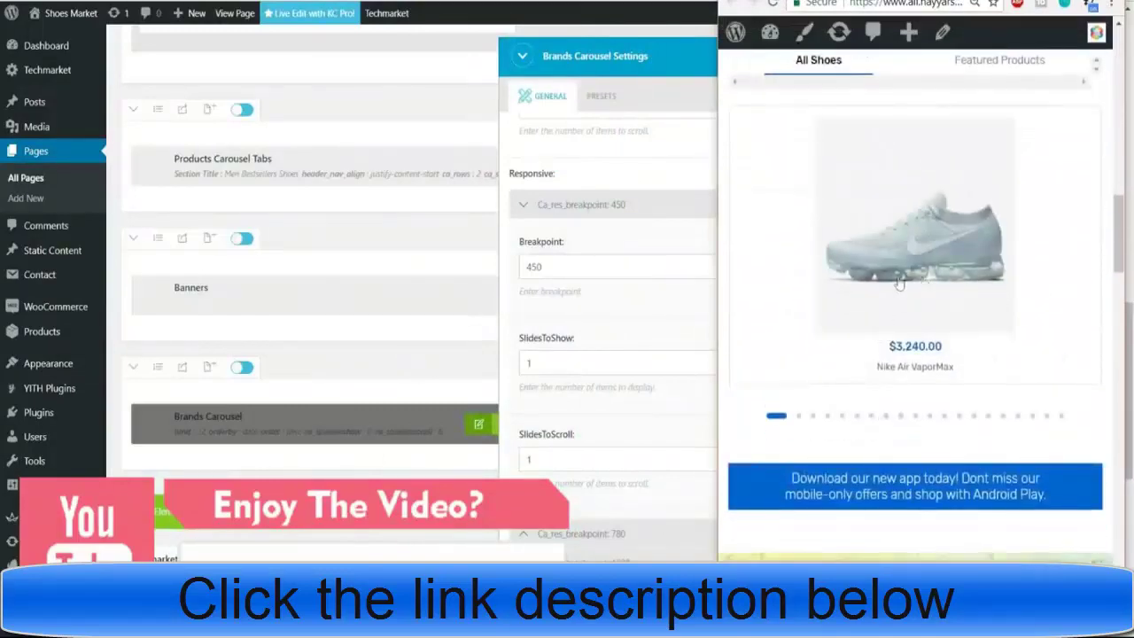
left_click_drag(899, 281, 785, 261)
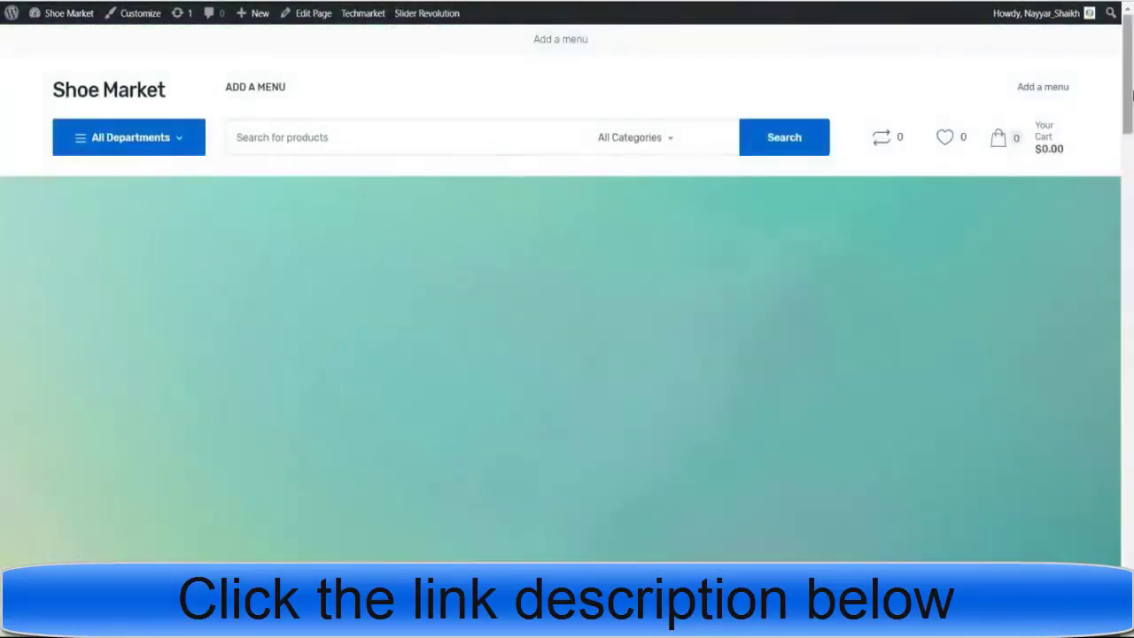
left_click_drag(1127, 128, 1130, 531)
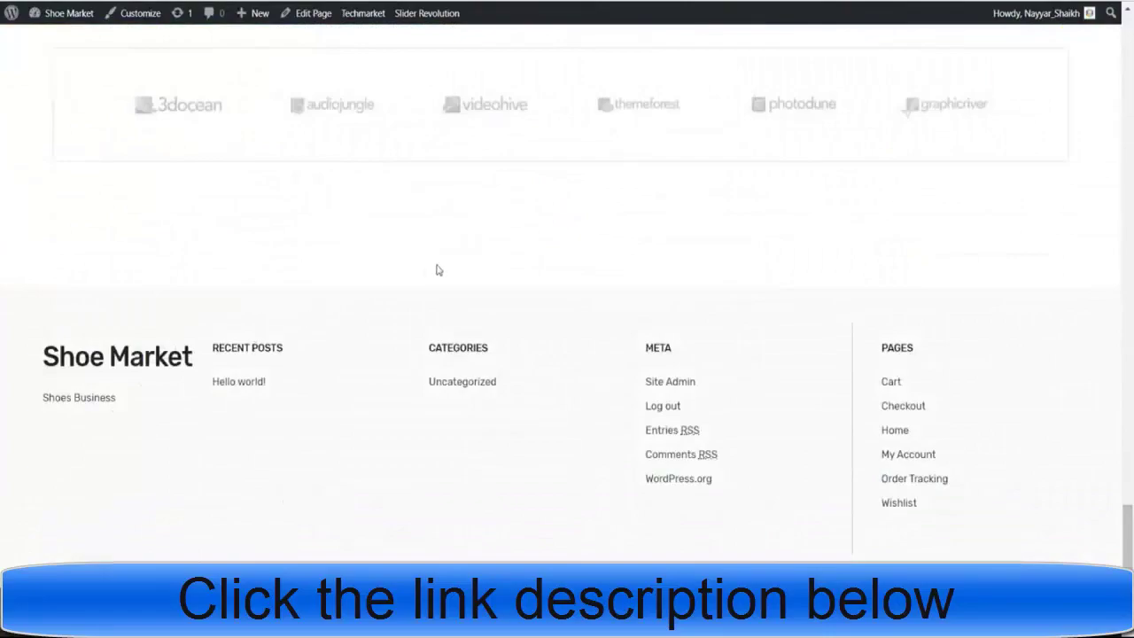
scroll(468, 407, "up", 20)
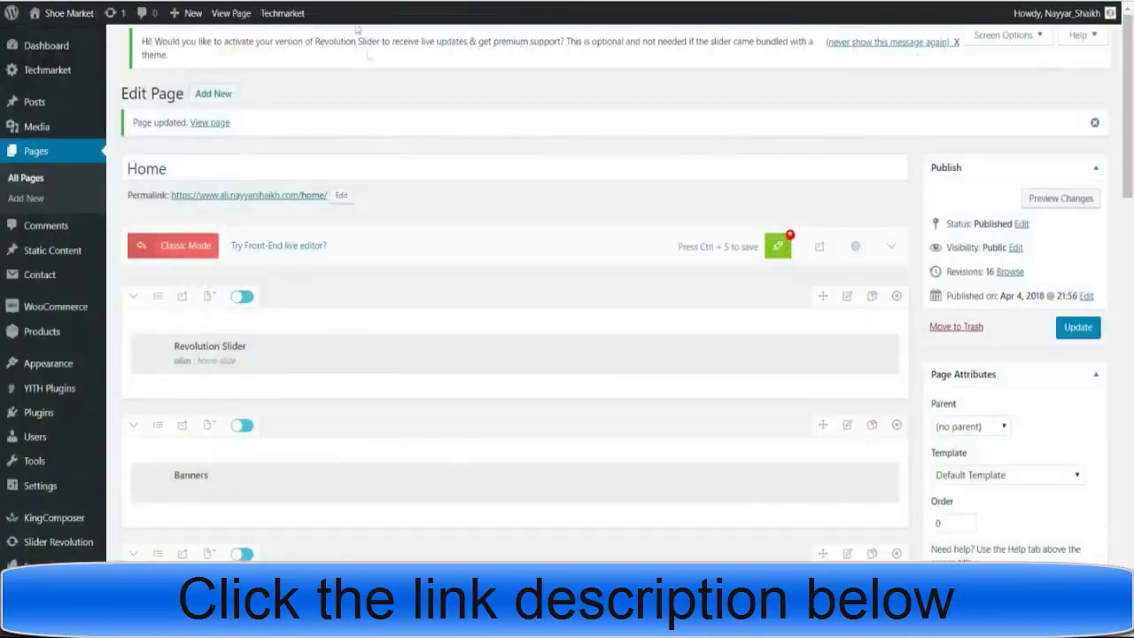
- Open the Techmarket theme options at the Header section
mouse_move(272, 18)
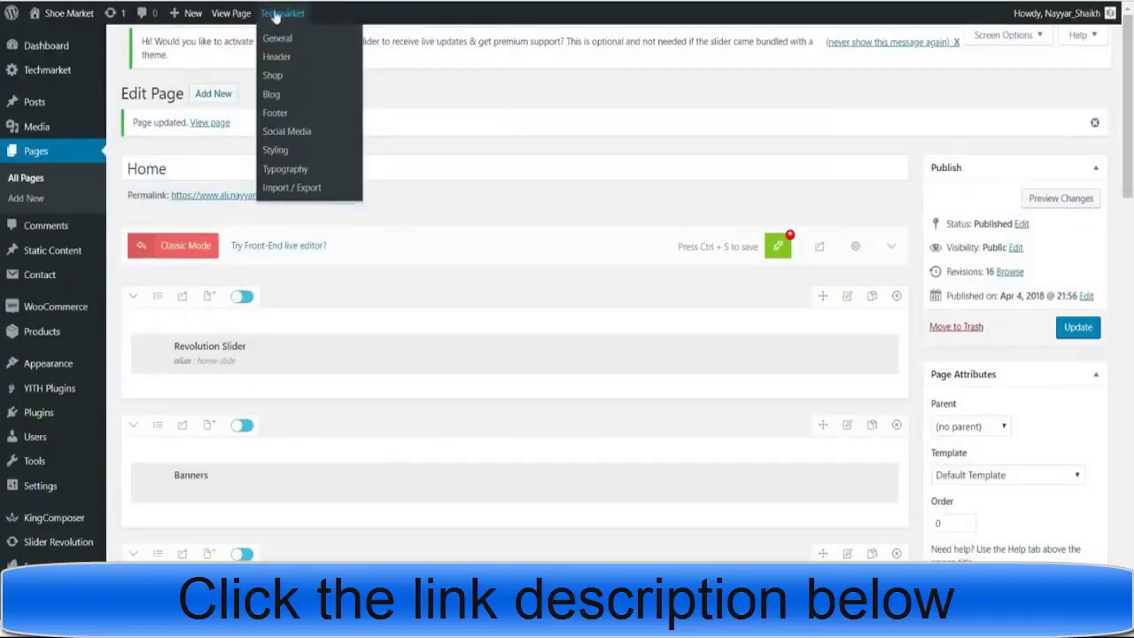
left_click(288, 10)
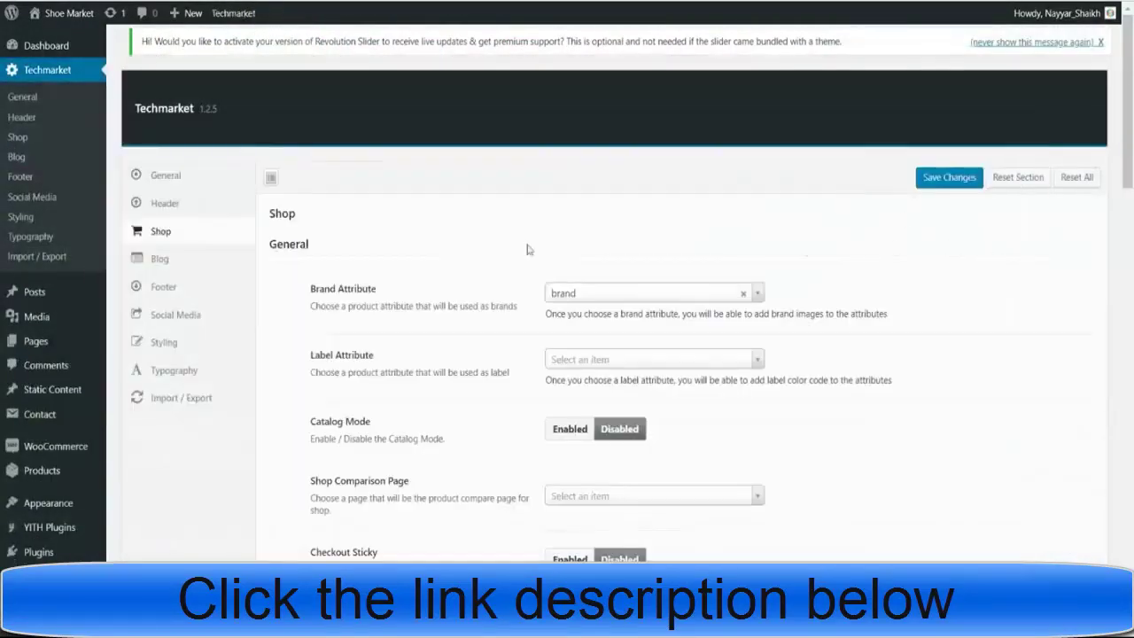
left_click(182, 209)
scroll(882, 301, "down", 1)
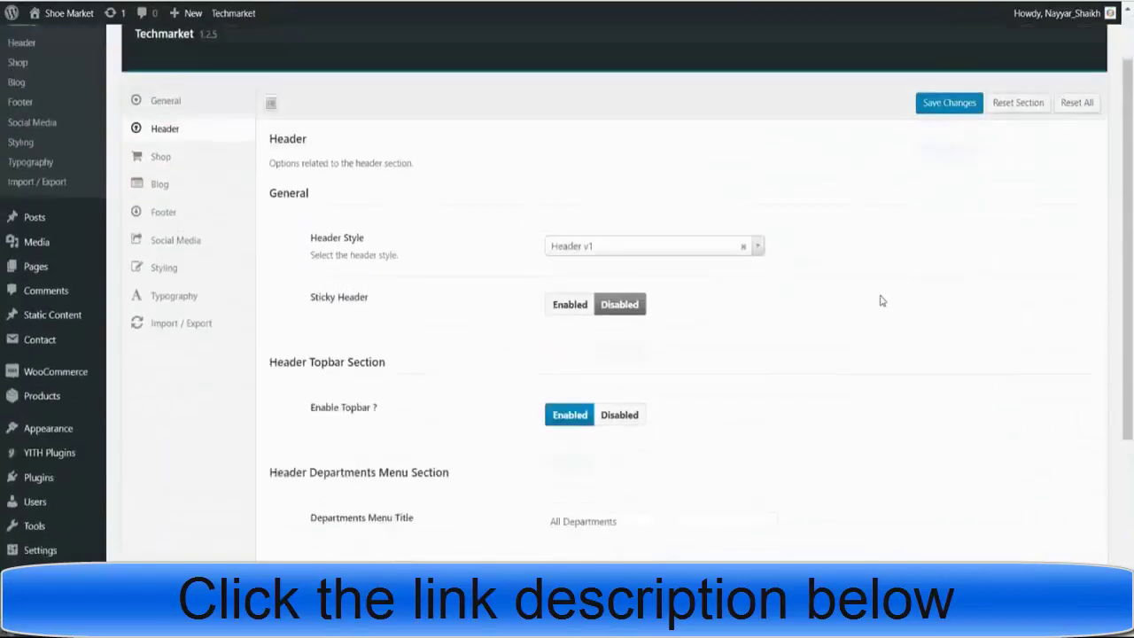
- Choose Header v8 as the header style and save the changes
left_click(613, 249)
scroll(612, 380, "down", 3)
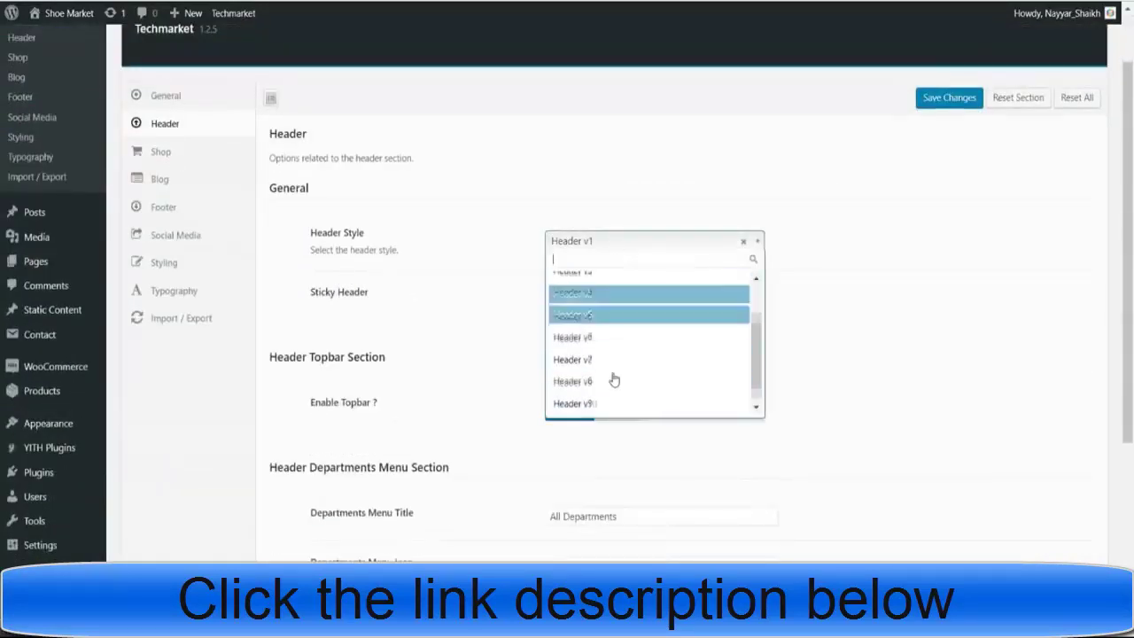
left_click(612, 360)
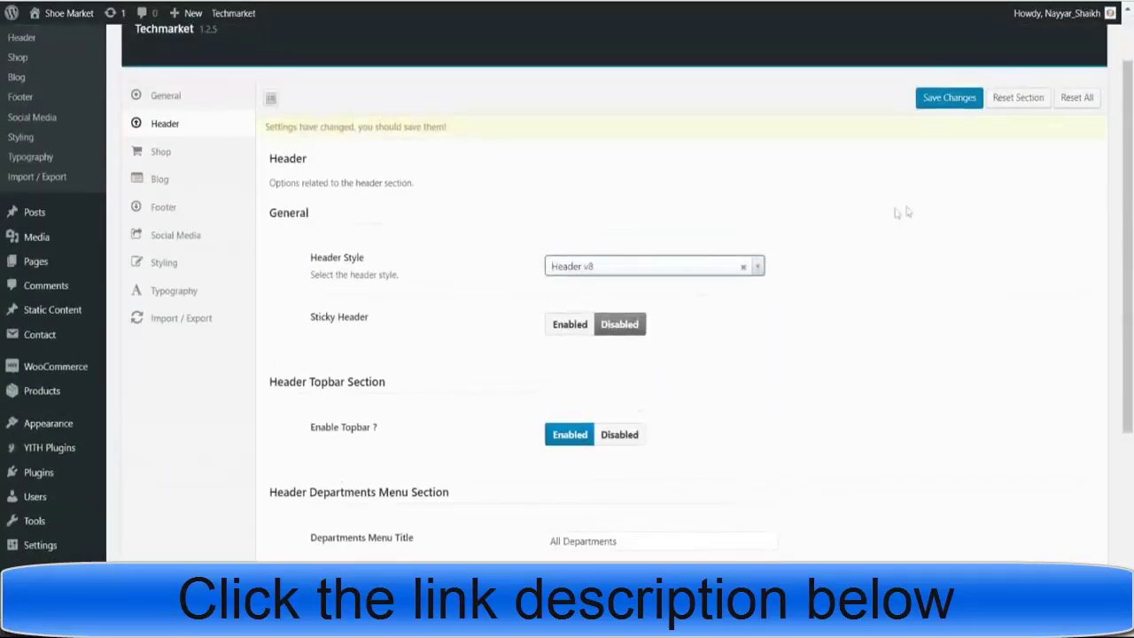
left_click(939, 98)
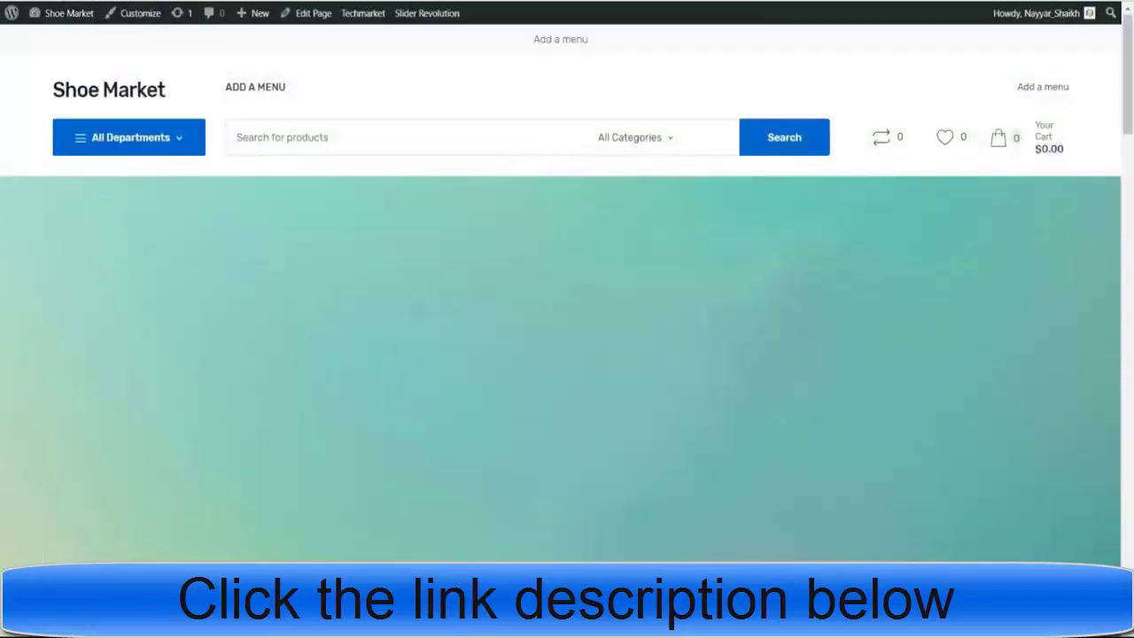
scroll(131, 53, "down", 1)
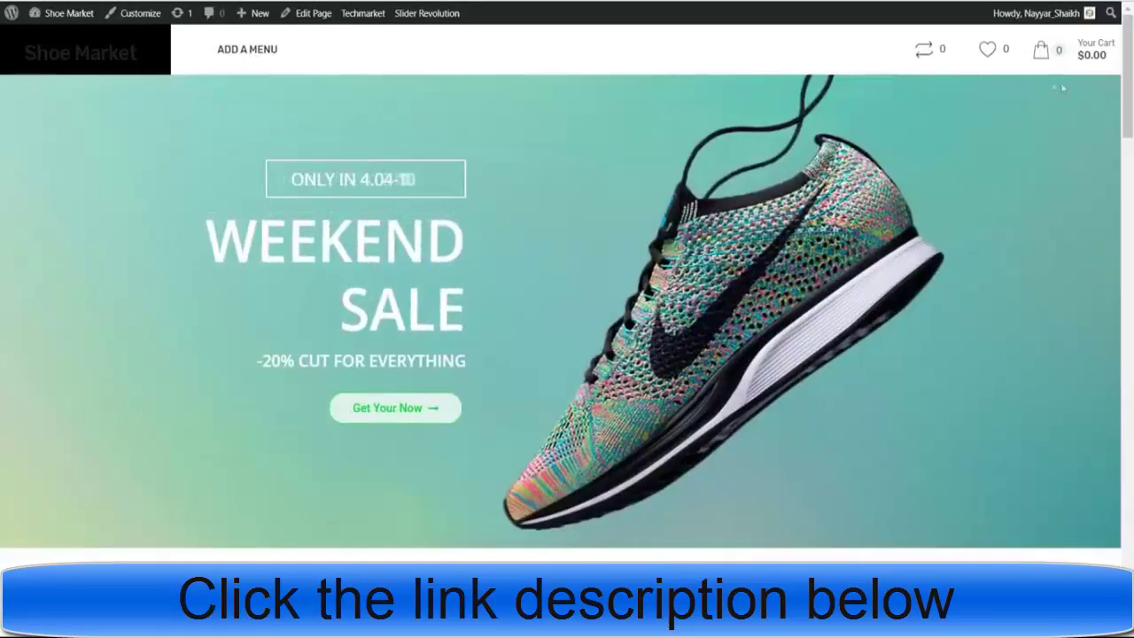
scroll(529, 308, "down", 5)
scroll(533, 316, "up", 6)
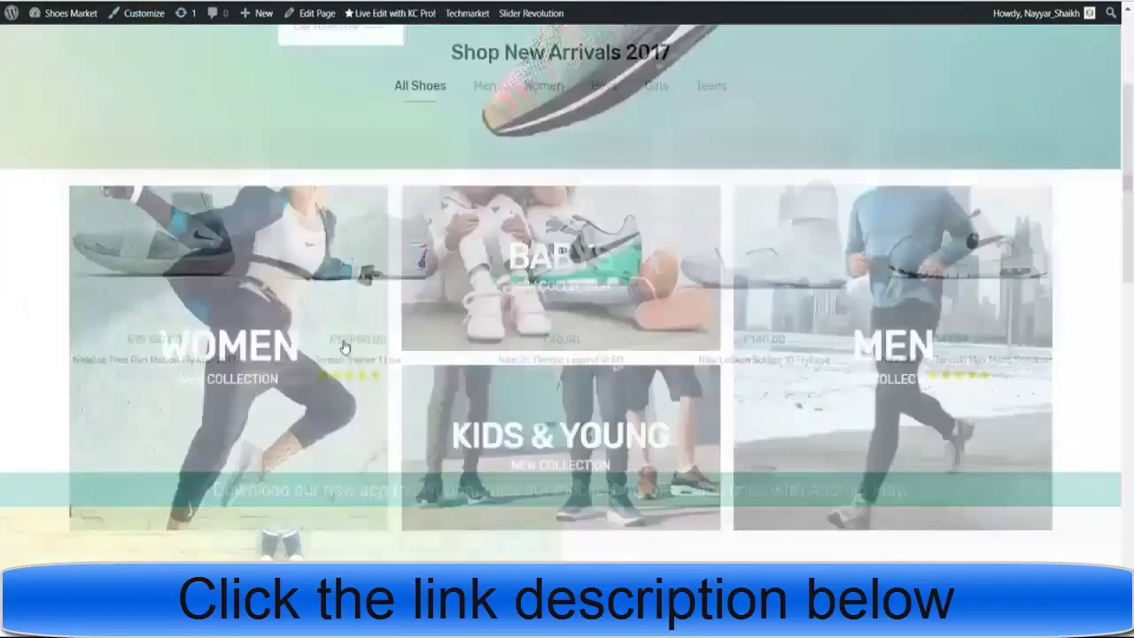
scroll(344, 345, "down", 15)
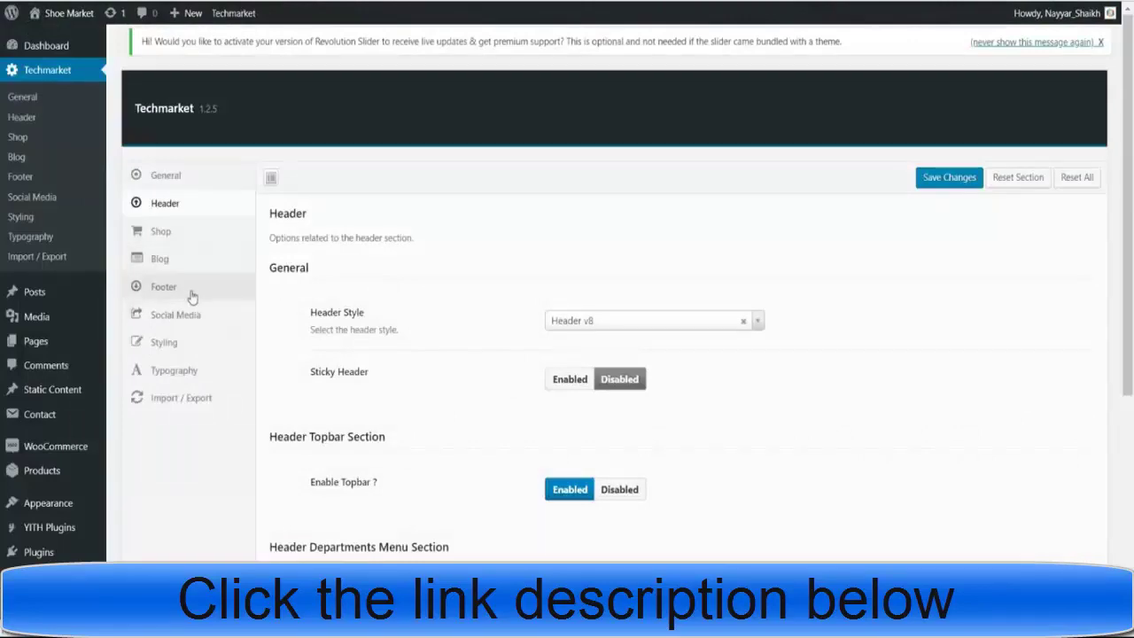
- Go to the Techmarket Footer settings and scroll through its options
left_click(196, 290)
scroll(858, 293, "down", 4)
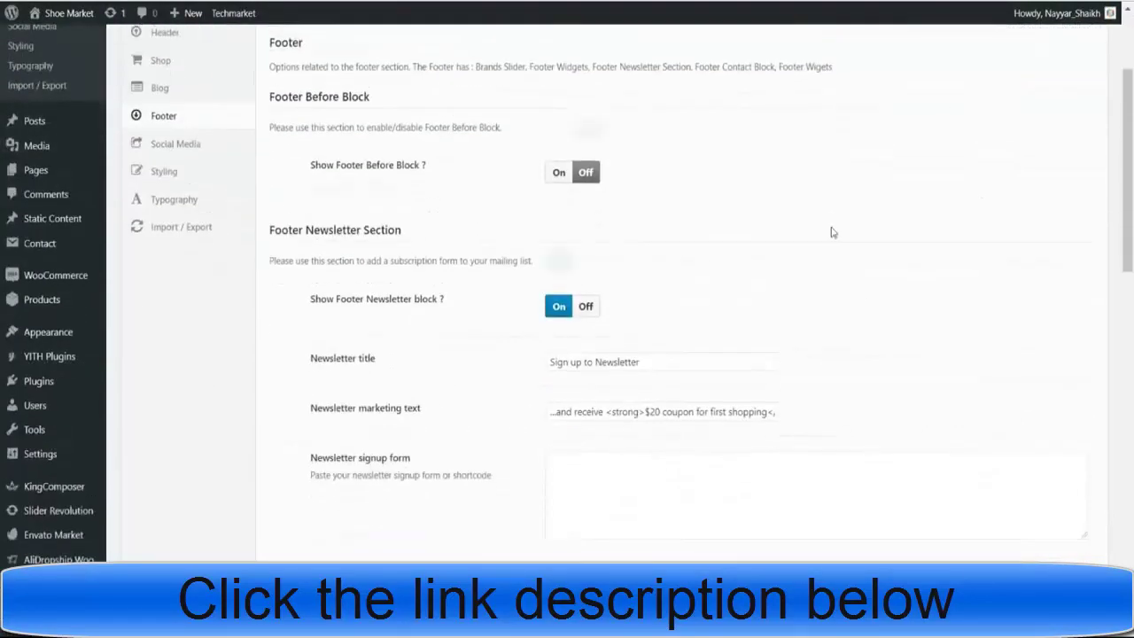
scroll(681, 222, "down", 8)
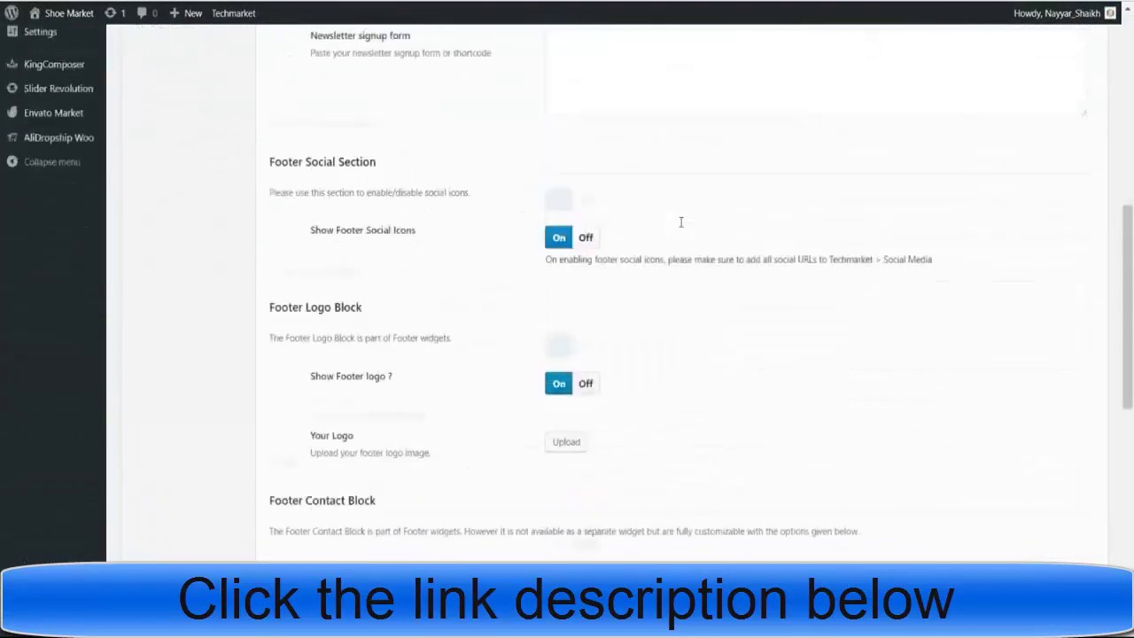
scroll(680, 226, "down", 4)
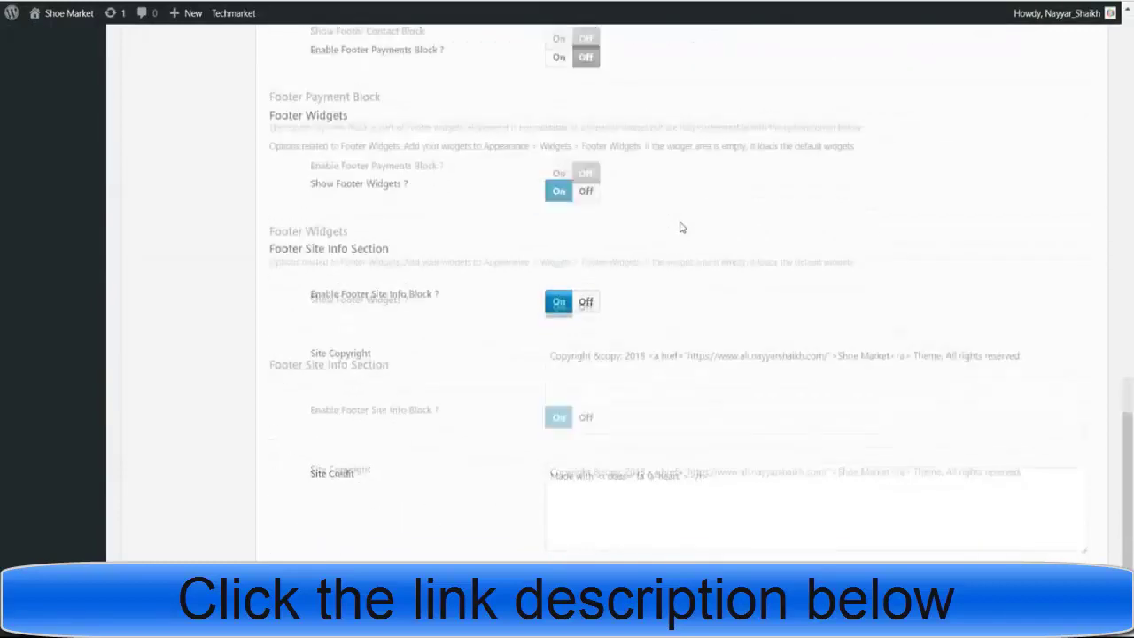
left_click_drag(1128, 478, 1127, 400)
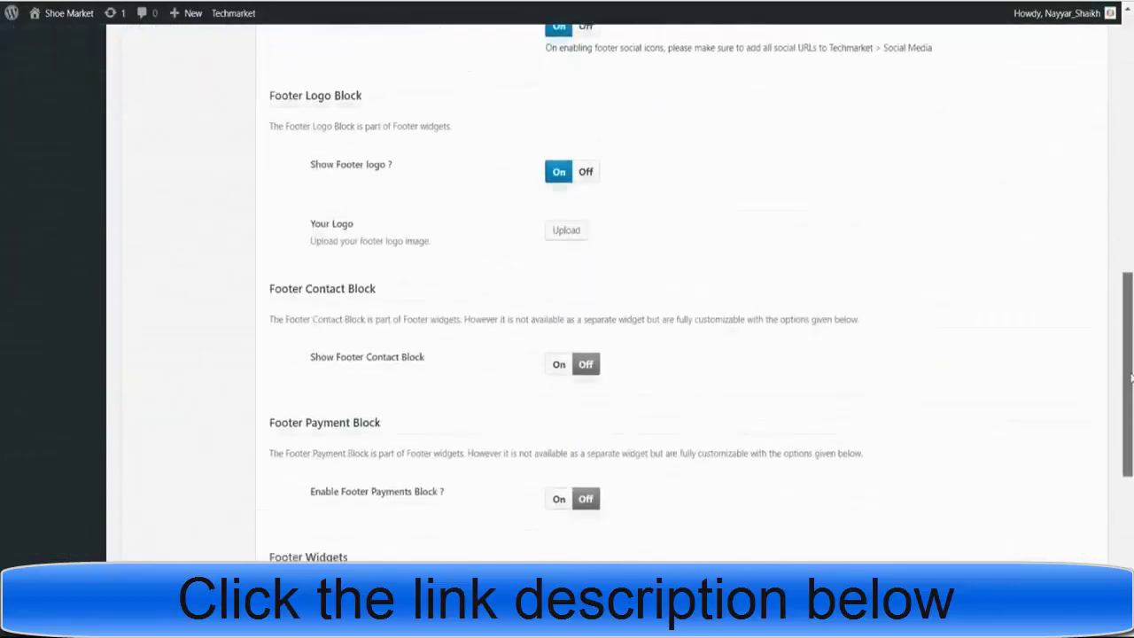
scroll(431, 139, "down", 2)
scroll(371, 113, "up", 1)
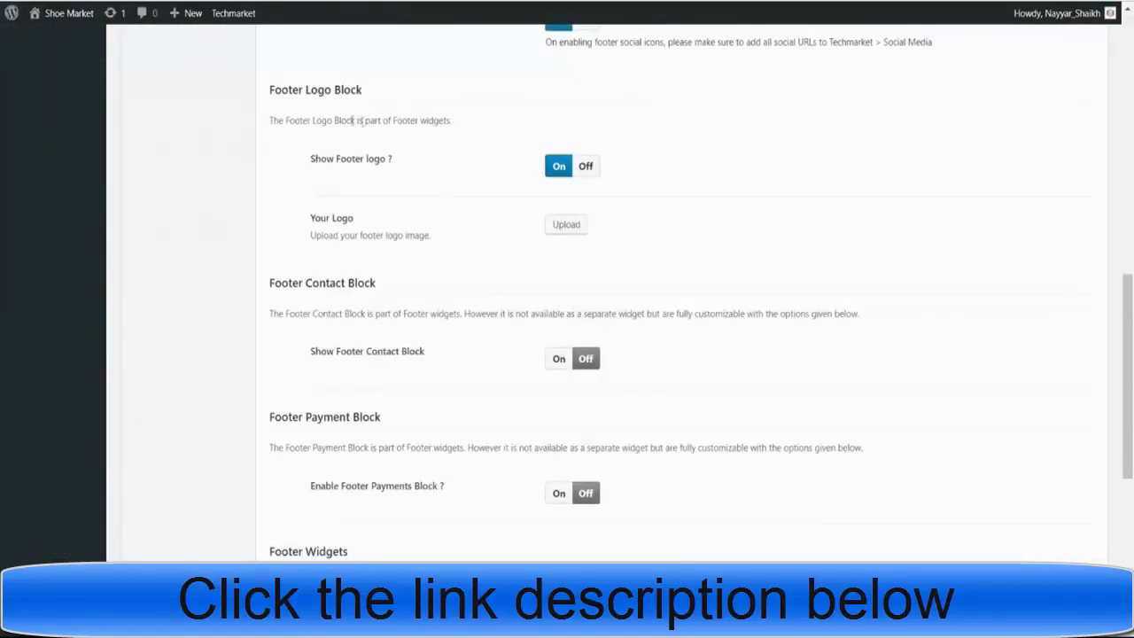
- Set the photodune image as the footer logo
left_click(564, 224)
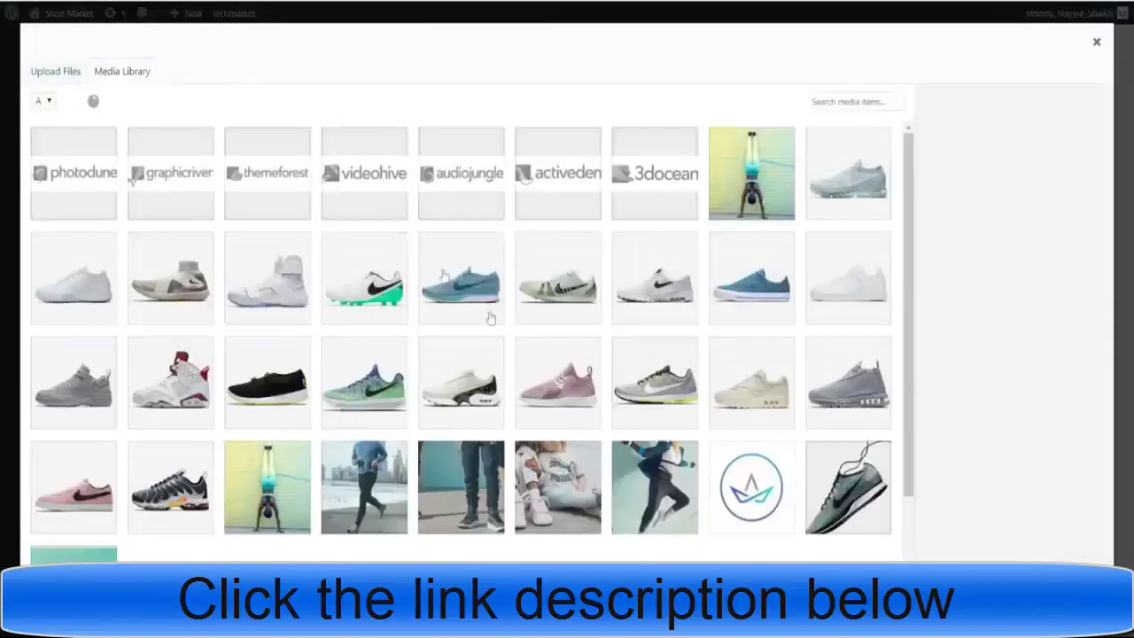
scroll(493, 321, "down", 5)
scroll(494, 327, "up", 5)
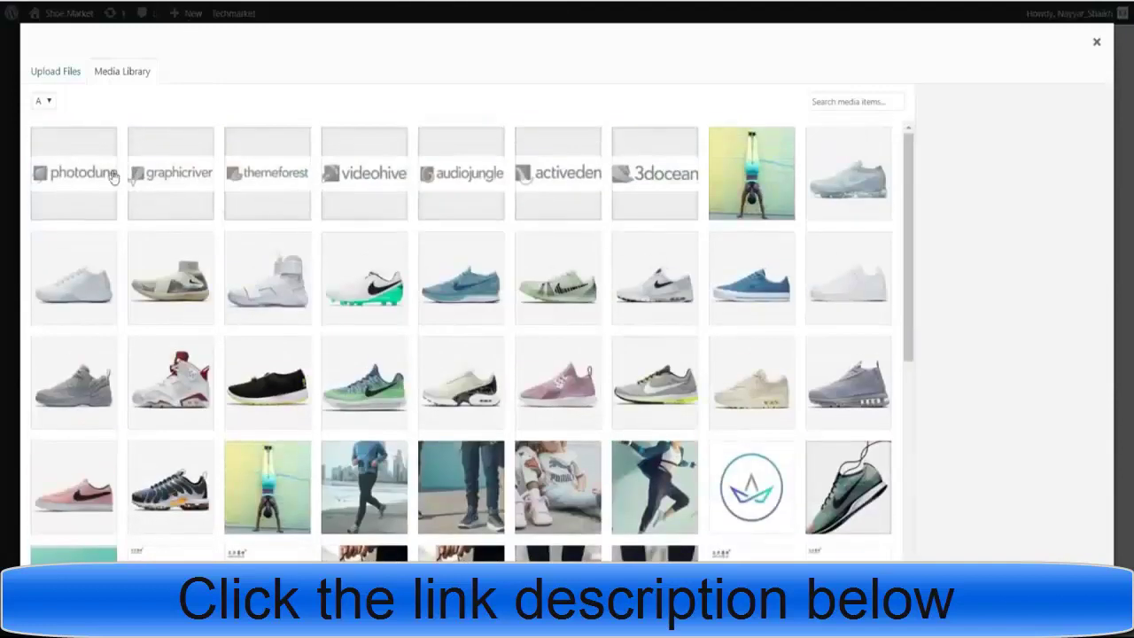
left_click(112, 174)
left_click(734, 507)
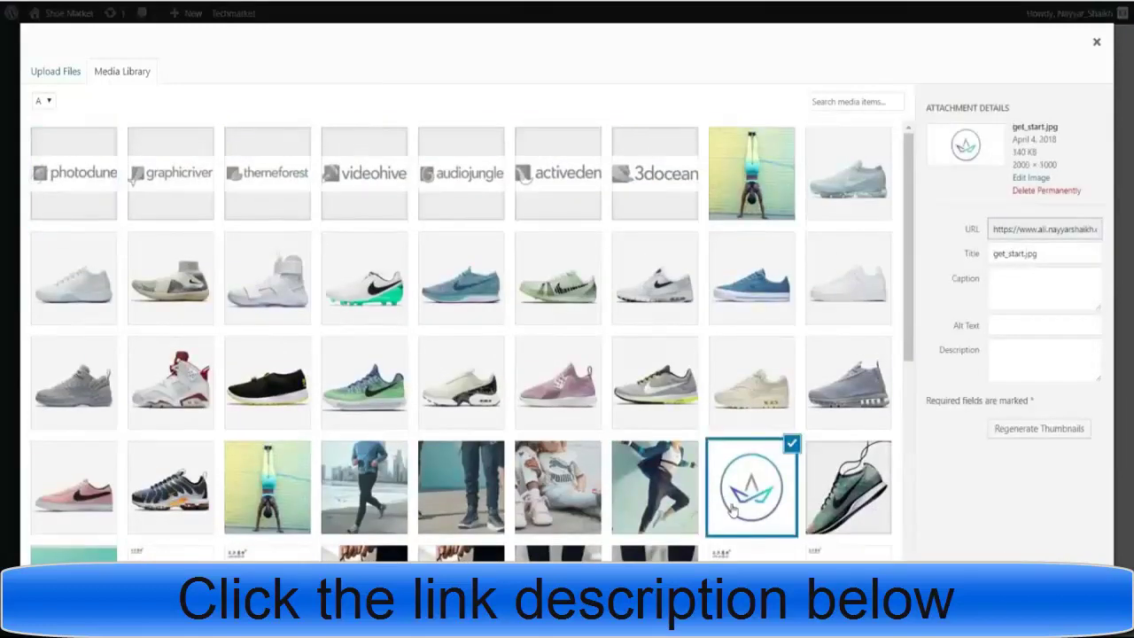
scroll(602, 468, "down", 3)
scroll(532, 425, "up", 3)
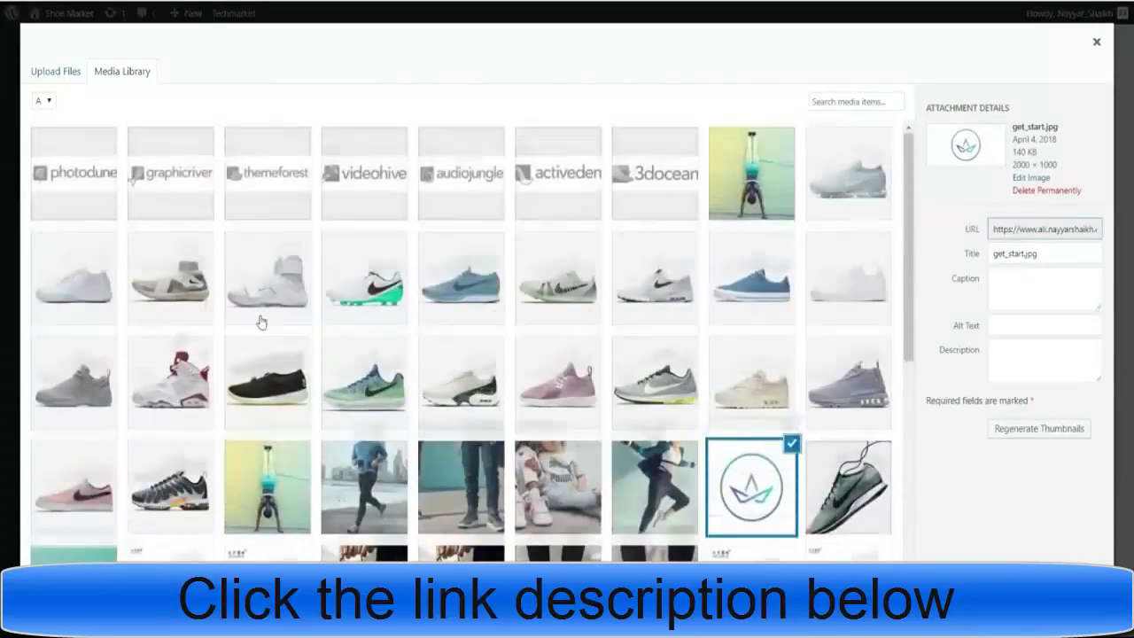
left_click(108, 192)
left_click(1063, 592)
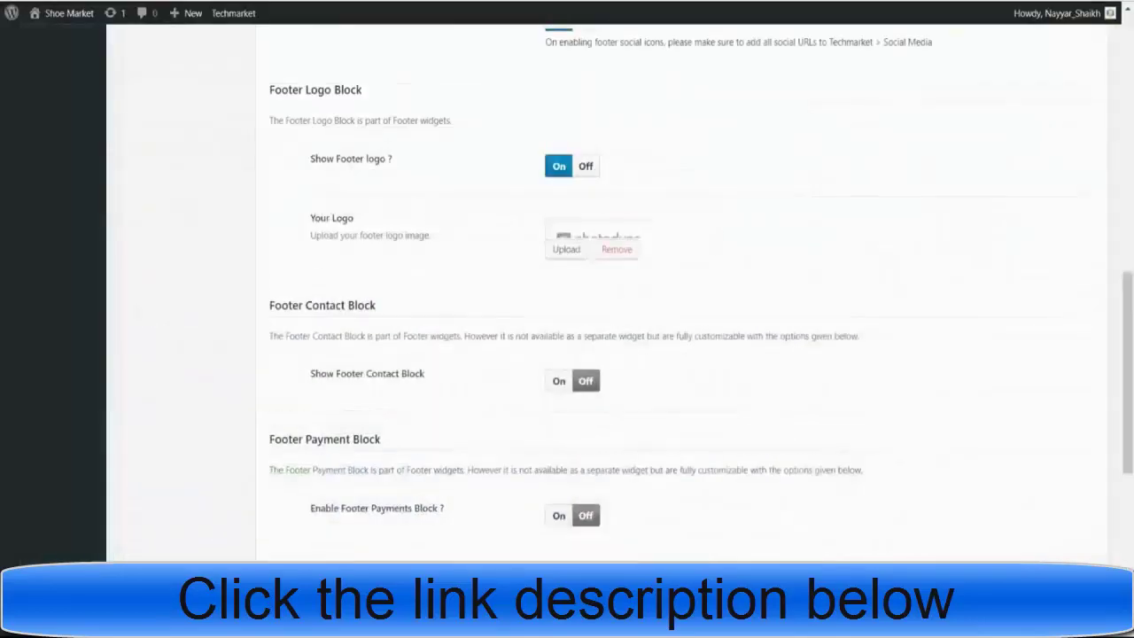
- Switch Show Footer Contact Block to On and review its new fields
scroll(817, 387, "down", 2)
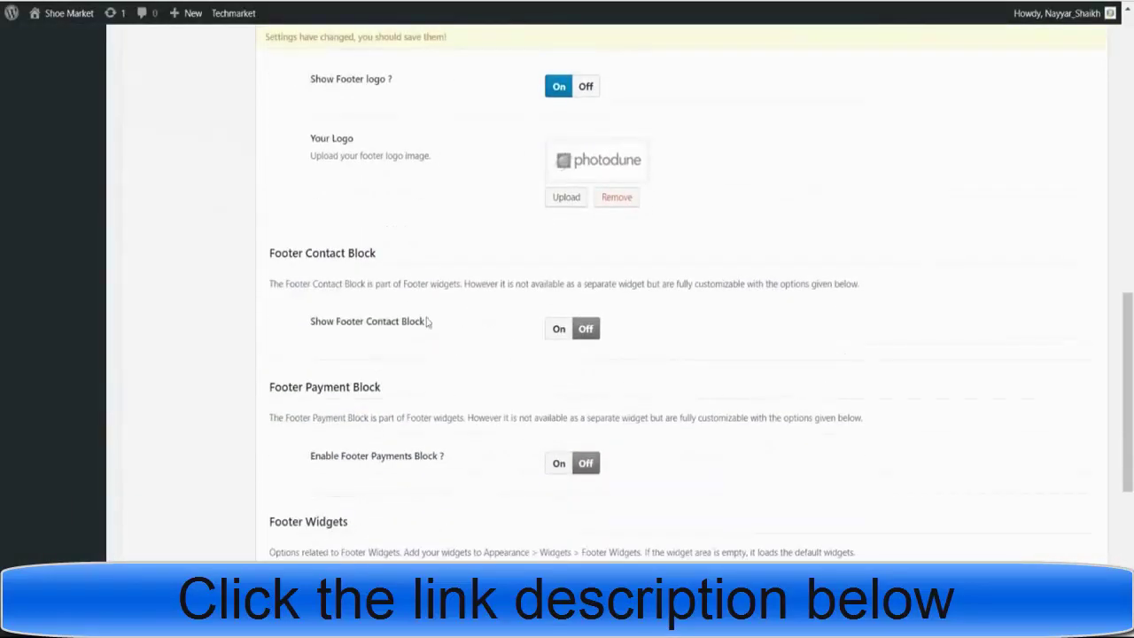
left_click(558, 329)
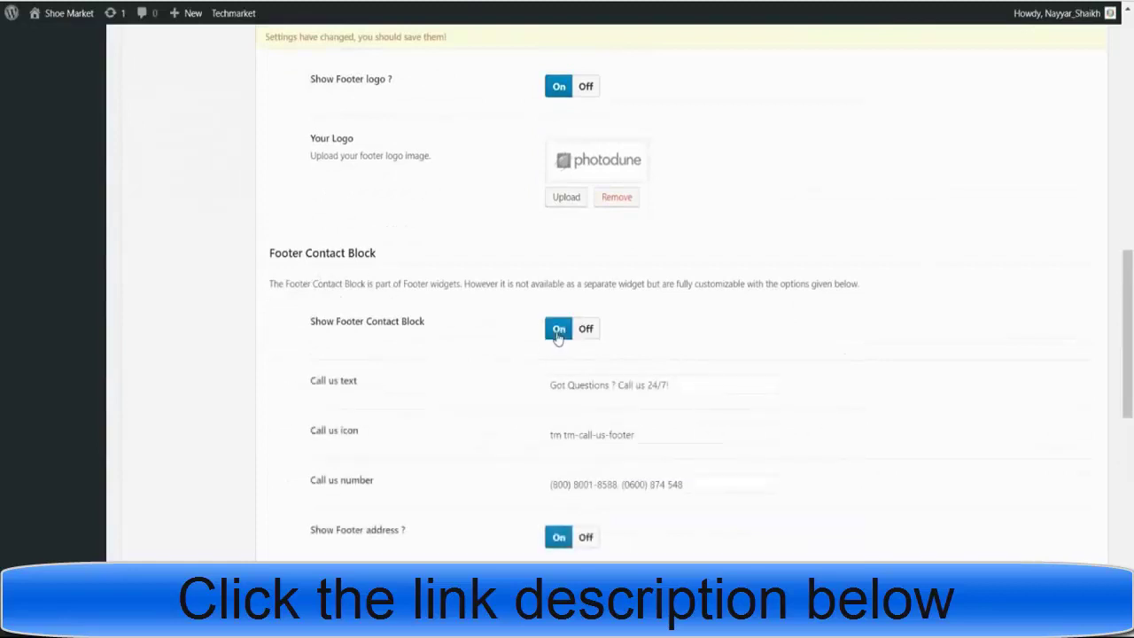
scroll(721, 378, "down", 2)
scroll(744, 350, "down", 6)
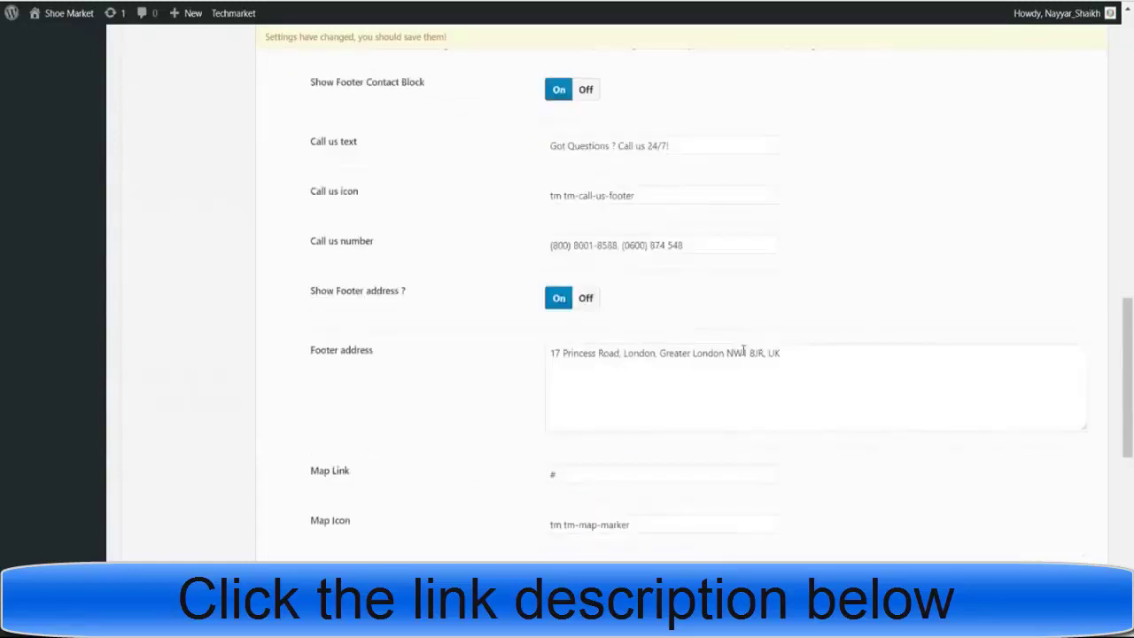
scroll(749, 296, "up", 4)
scroll(753, 376, "up", 4)
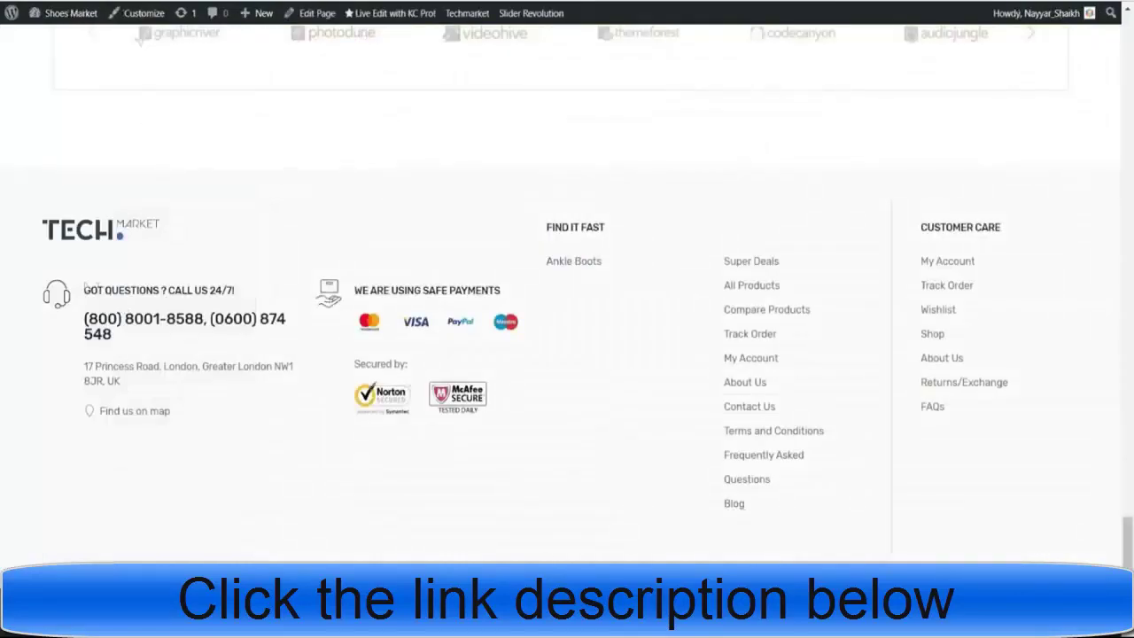
left_click_drag(85, 292, 206, 292)
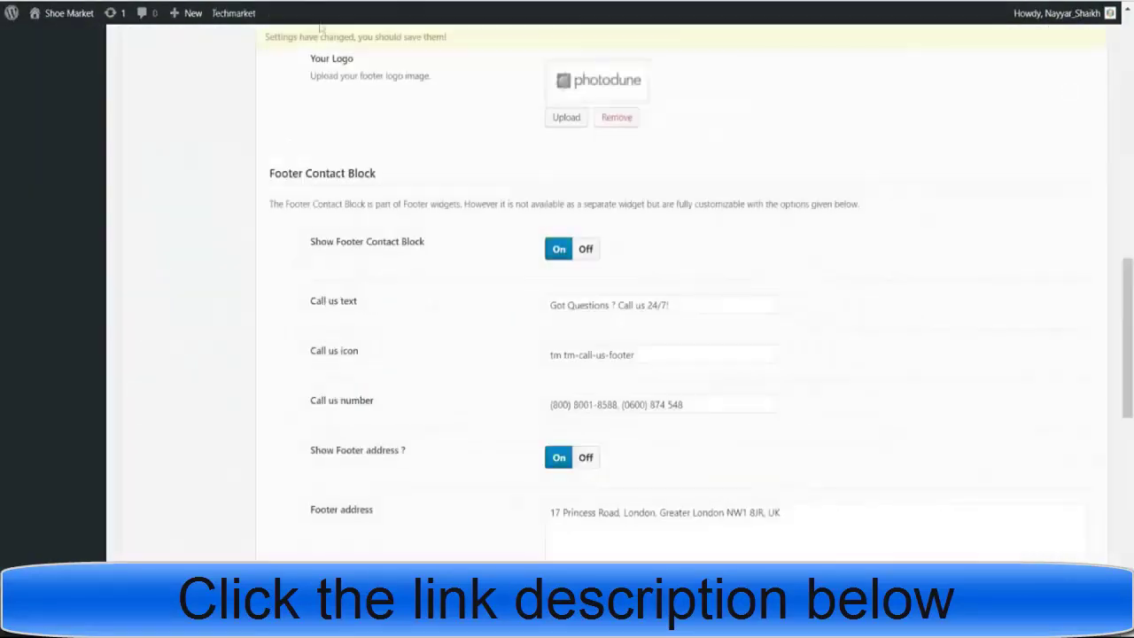
scroll(665, 354, "up", 2)
left_click_drag(669, 385, 550, 384)
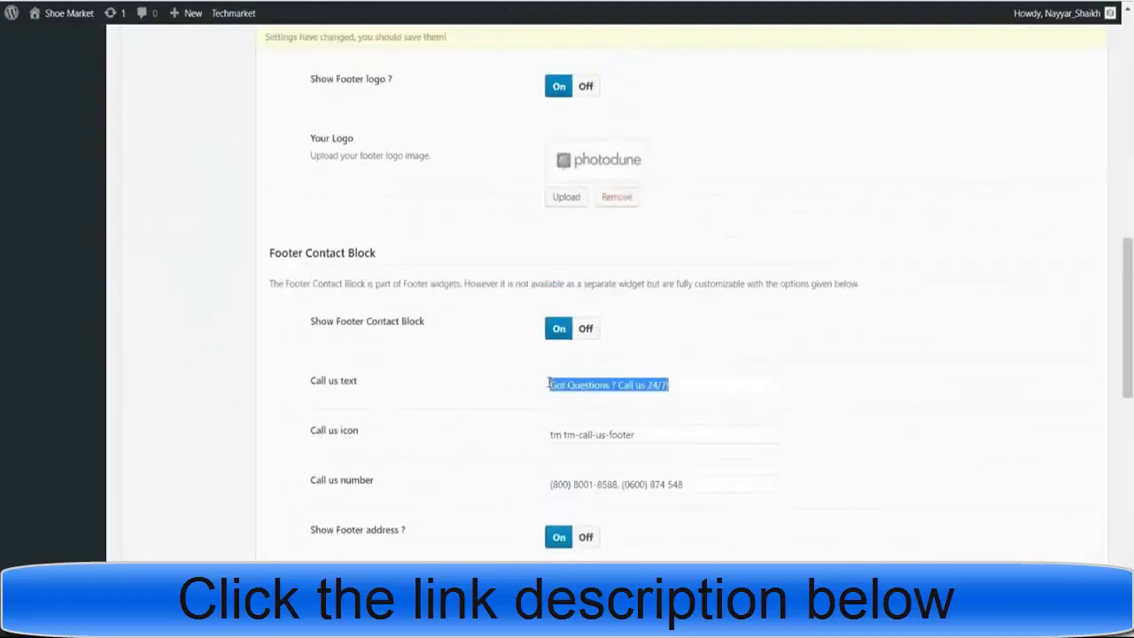
scroll(670, 428, "down", 2)
left_click_drag(699, 405, 574, 405)
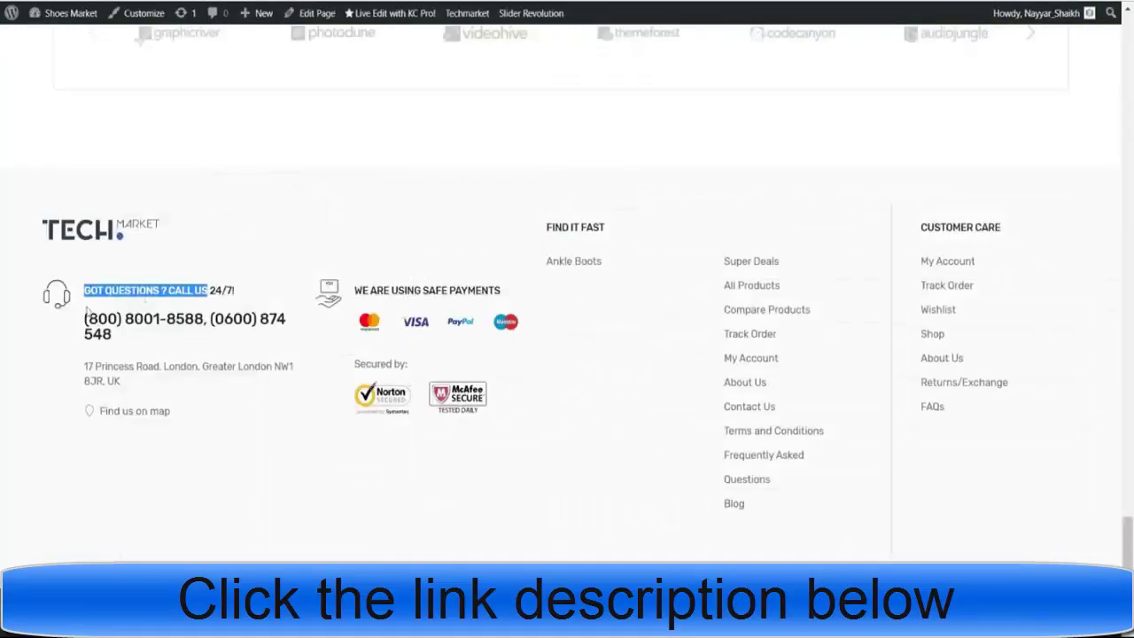
left_click_drag(85, 317, 124, 344)
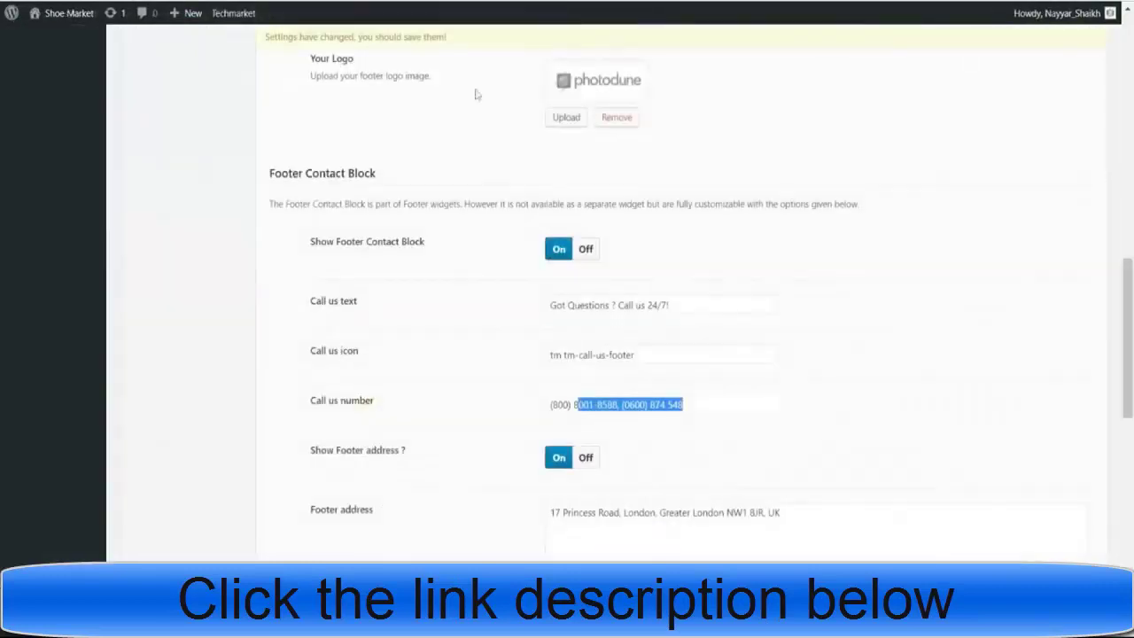
left_click(704, 404)
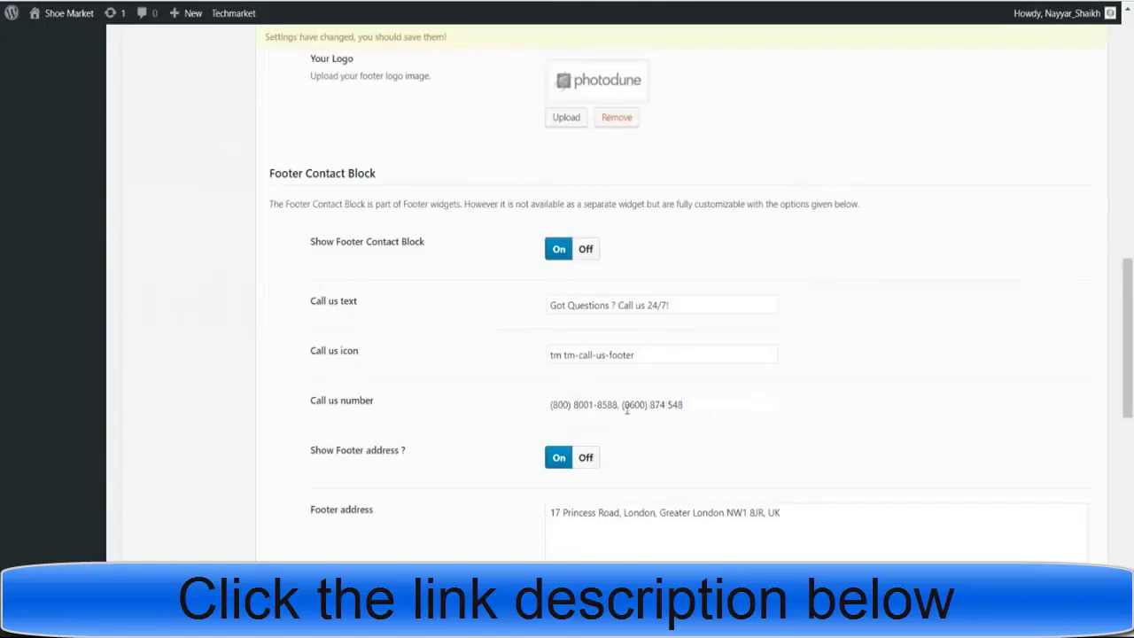
left_click_drag(628, 408, 568, 408)
scroll(792, 406, "down", 2)
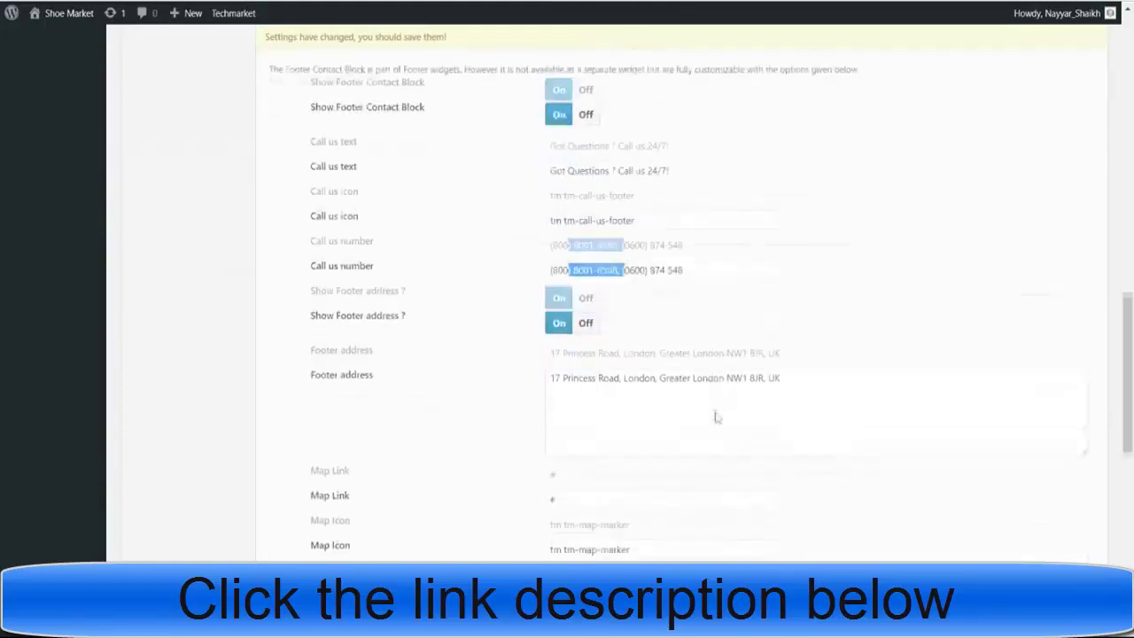
left_click_drag(827, 361, 510, 370)
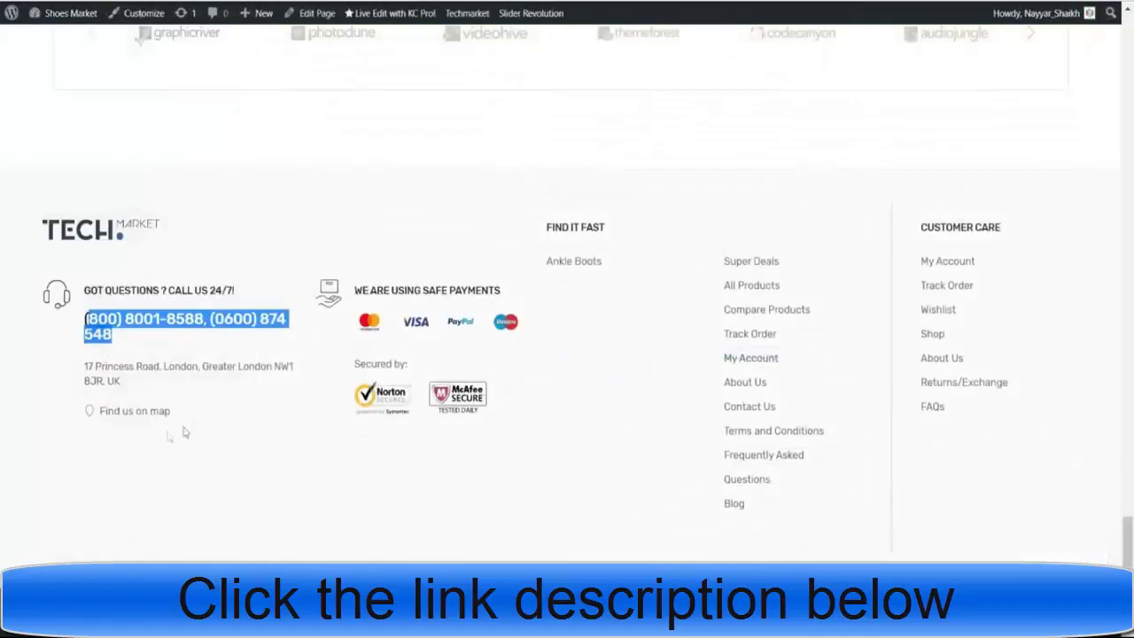
left_click_drag(85, 363, 113, 410)
left_click(113, 410)
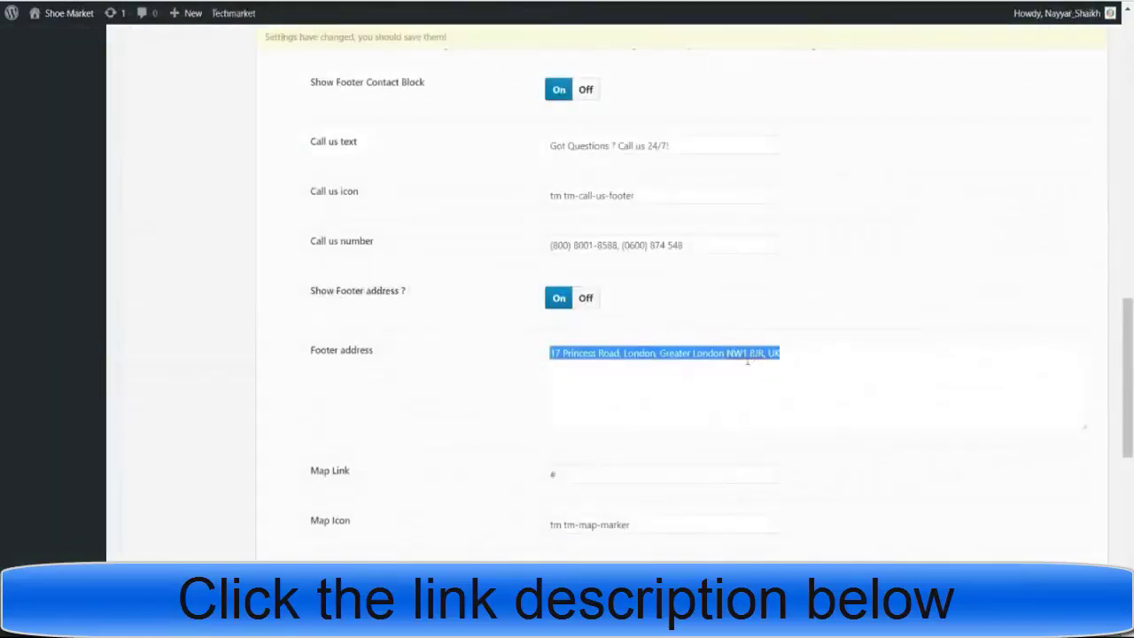
scroll(747, 360, "down", 5)
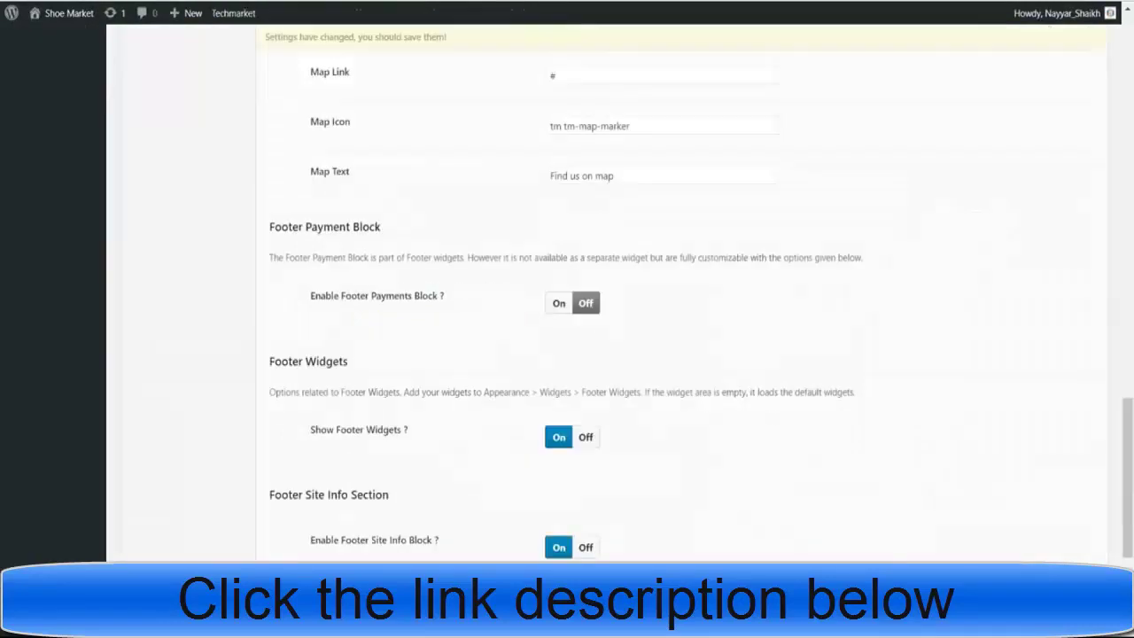
- Switch Enable Footer Payments Block to On and scroll through its settings
left_click(559, 307)
scroll(689, 452, "down", 3)
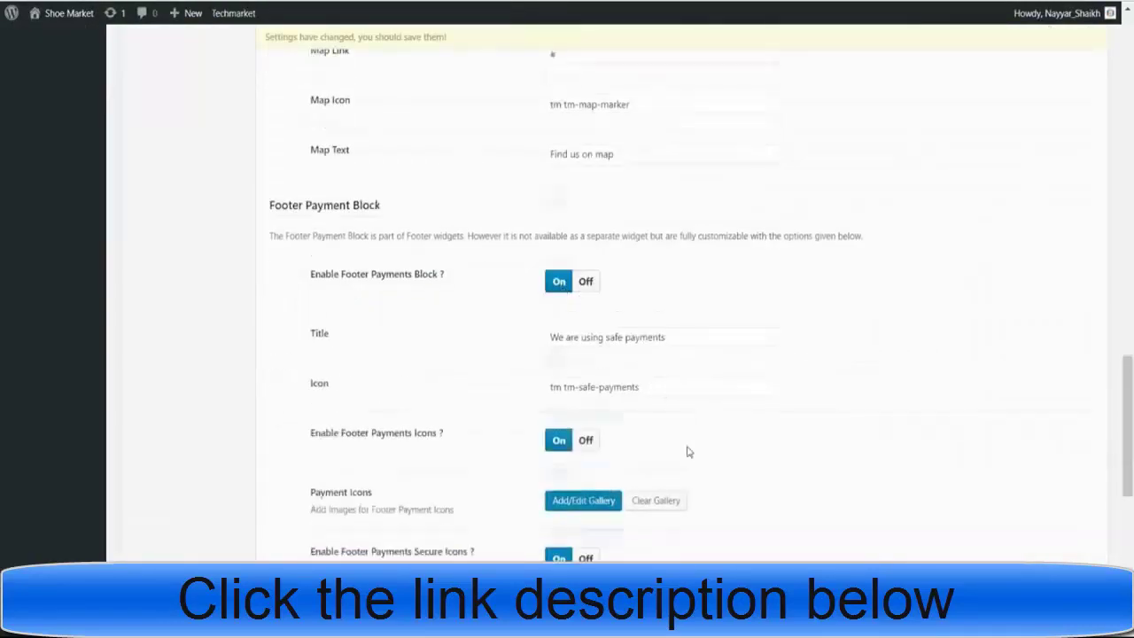
scroll(626, 393, "down", 5)
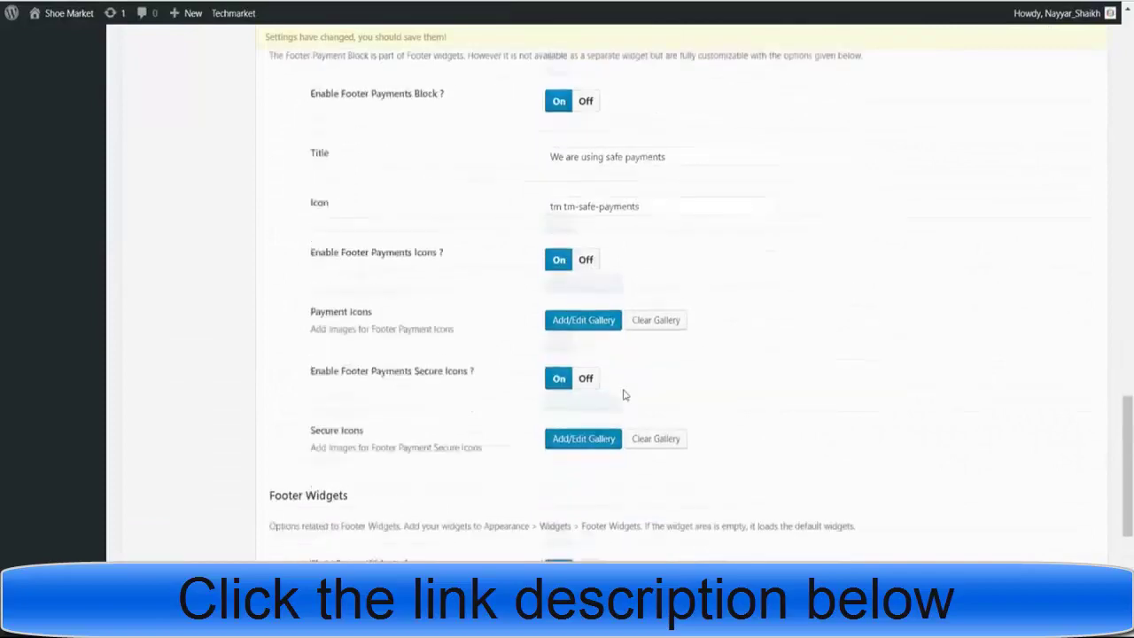
scroll(670, 446, "down", 3)
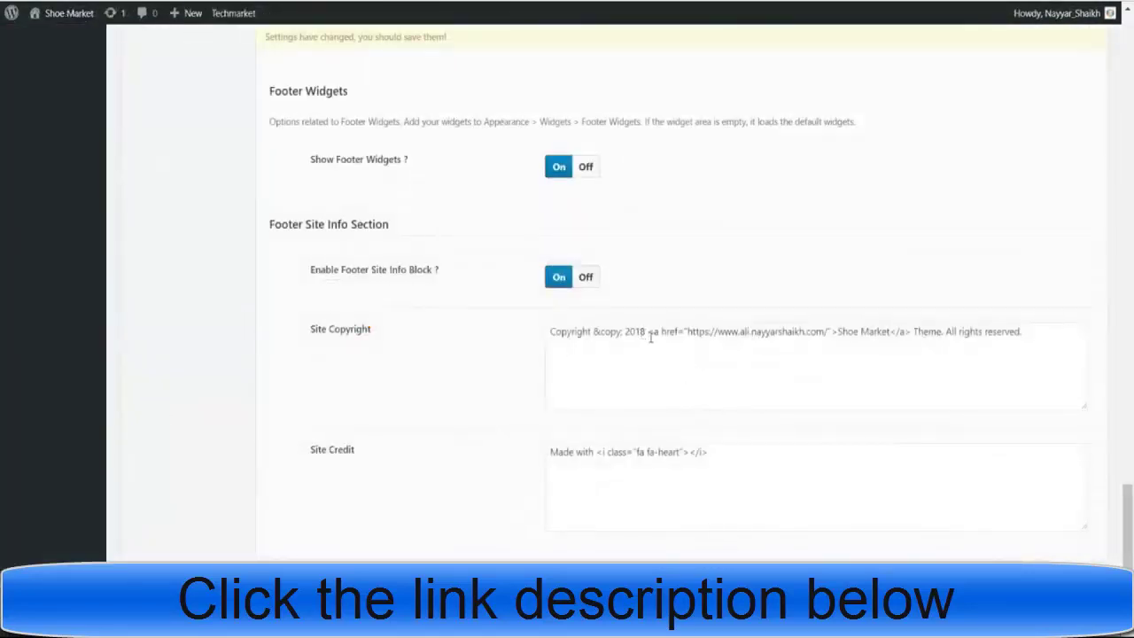
- Review the Site Copyright year and site name and the Site Credit text
left_click_drag(645, 332, 639, 331)
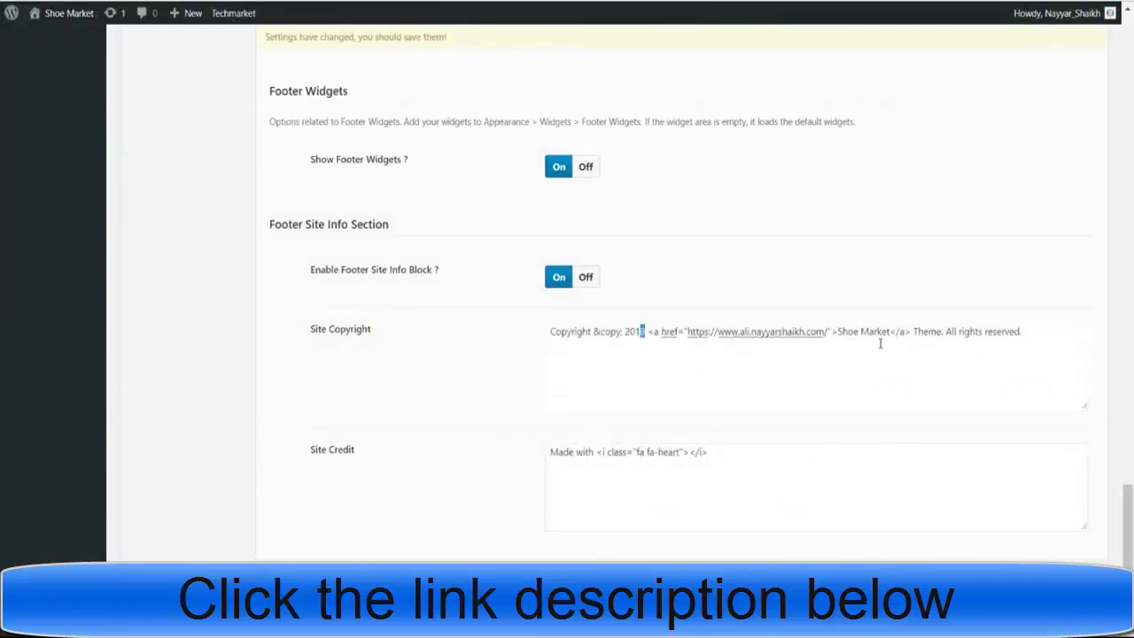
left_click_drag(838, 333, 888, 334)
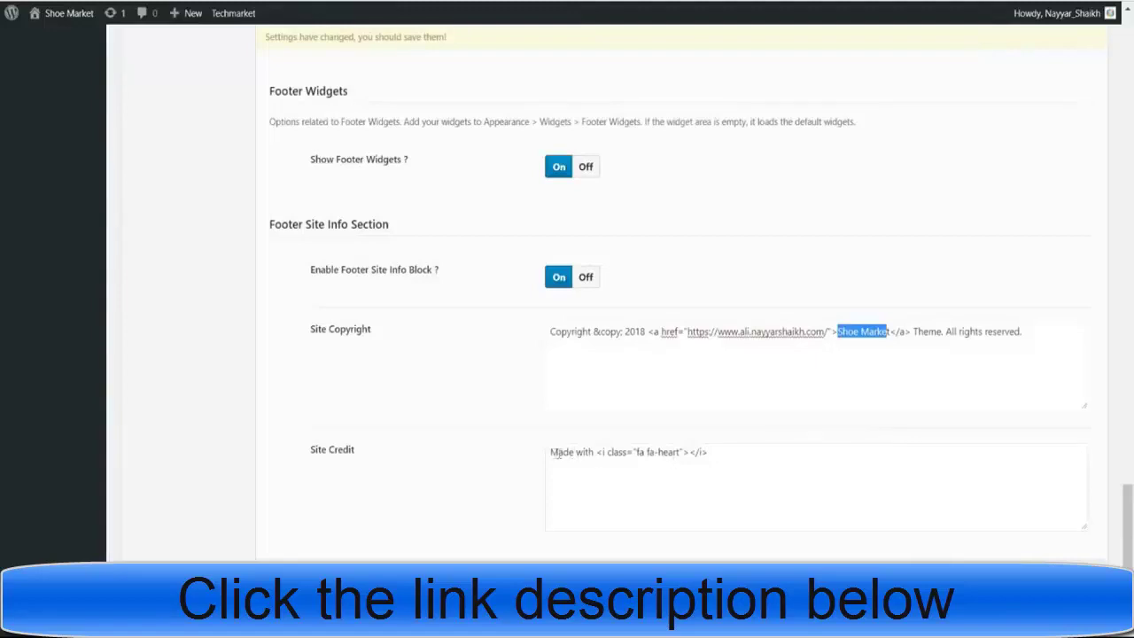
left_click_drag(550, 453, 626, 452)
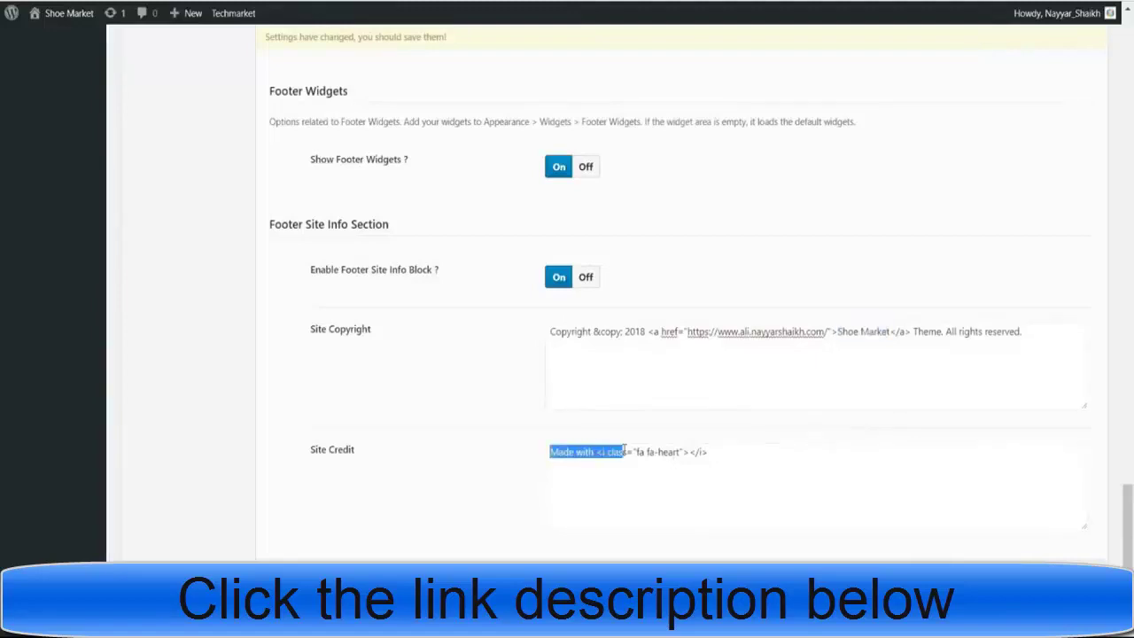
left_click(669, 453)
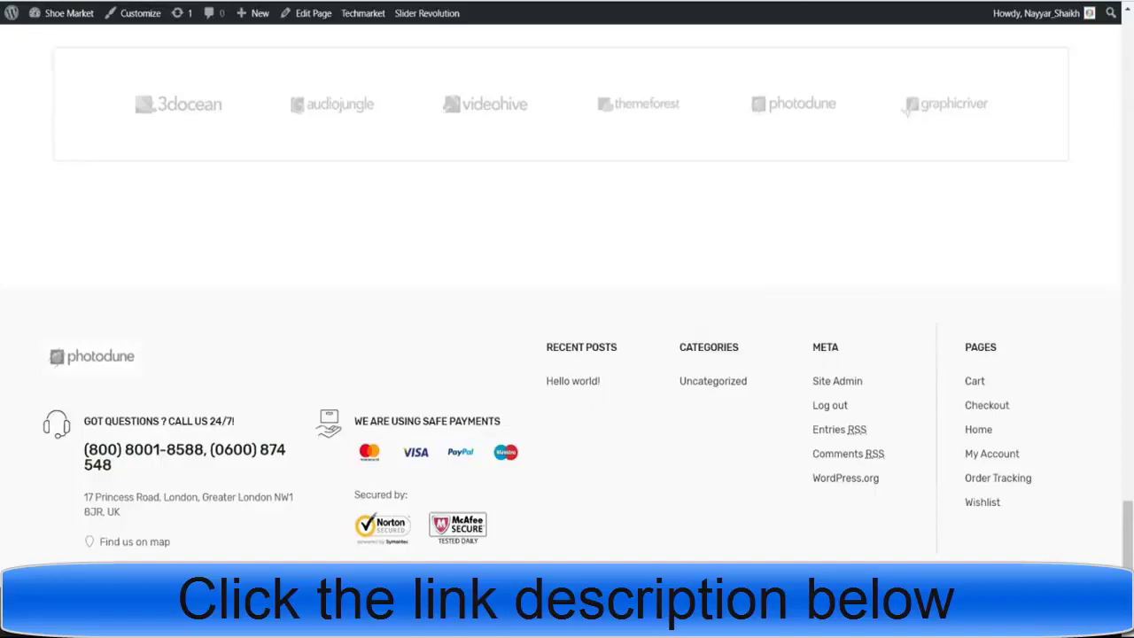
scroll(296, 62, "up", 15)
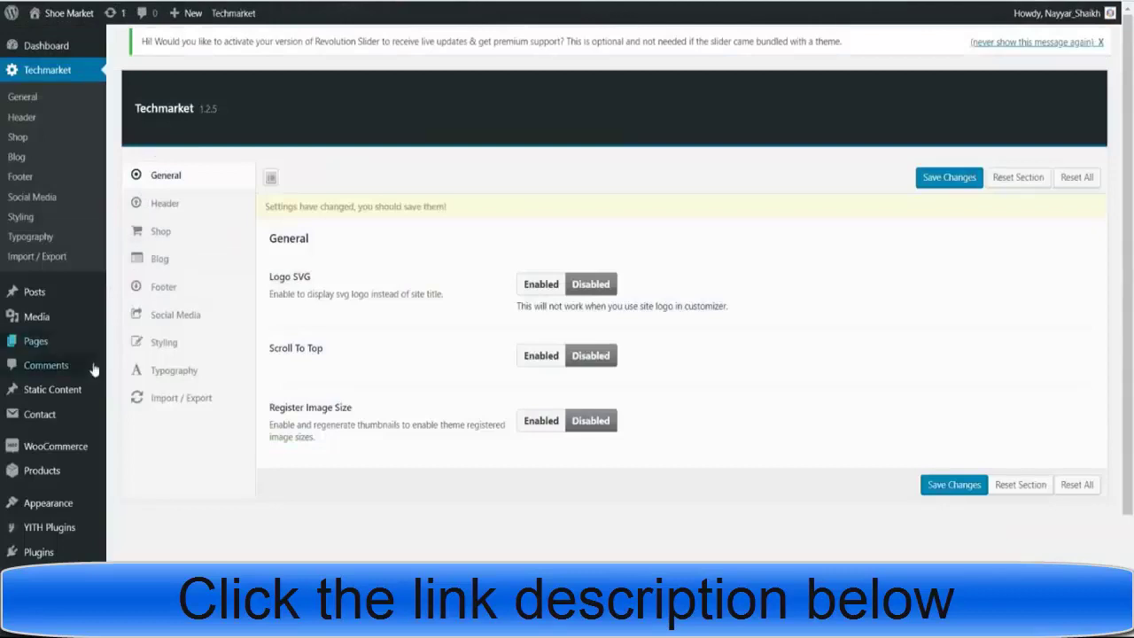
- Go to Appearance > Menus, leaving the theme options despite unsaved settings
scroll(55, 416, "down", 3)
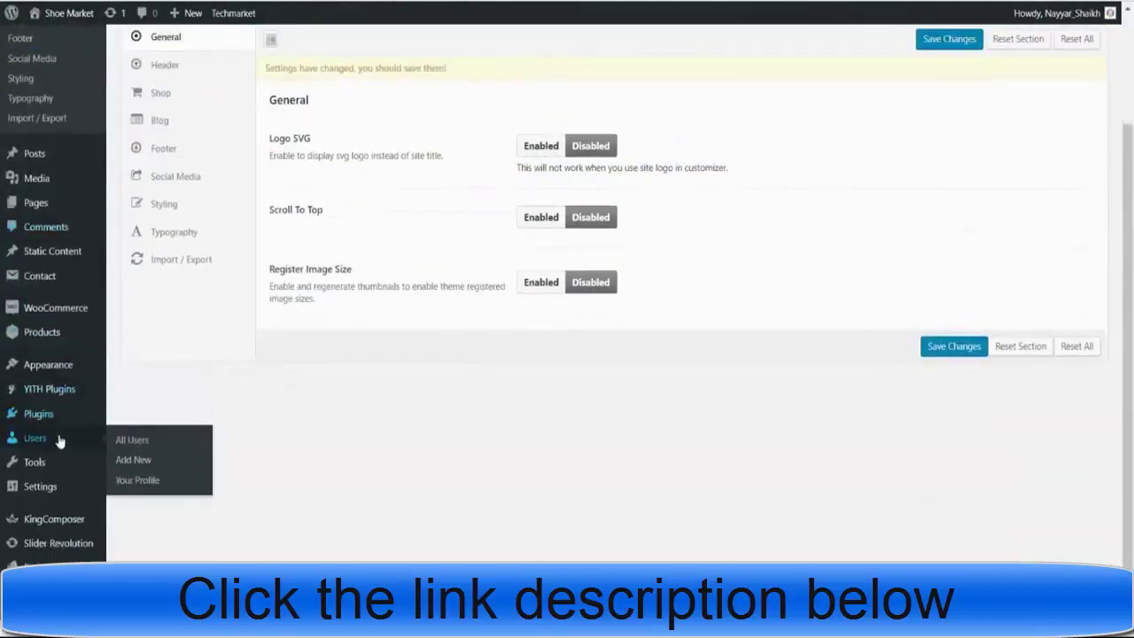
mouse_move(63, 379)
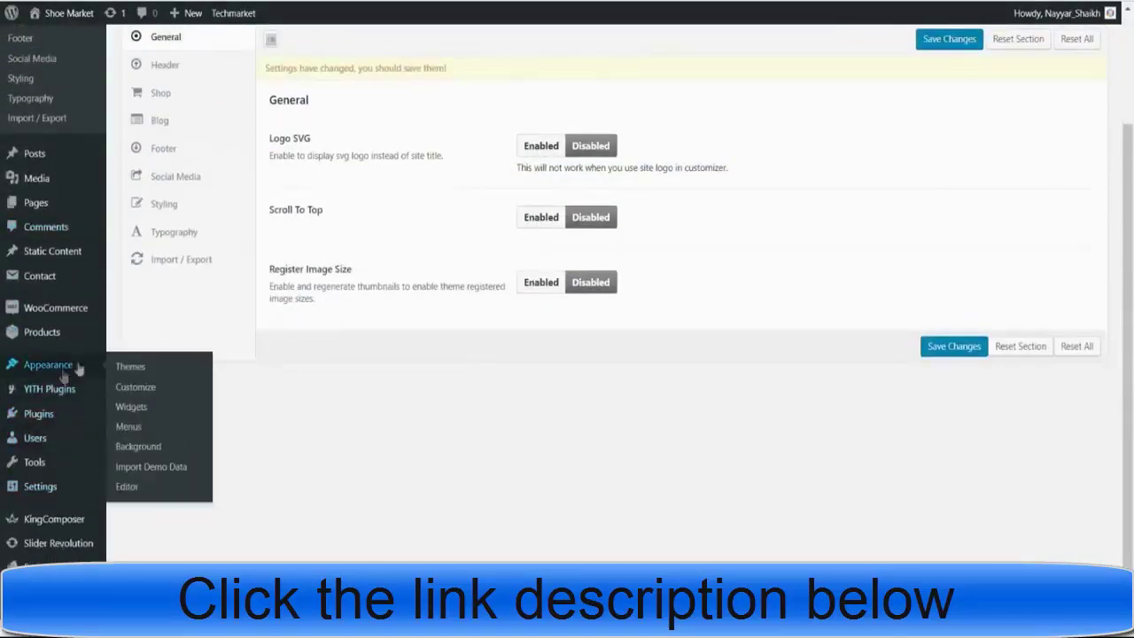
left_click(133, 427)
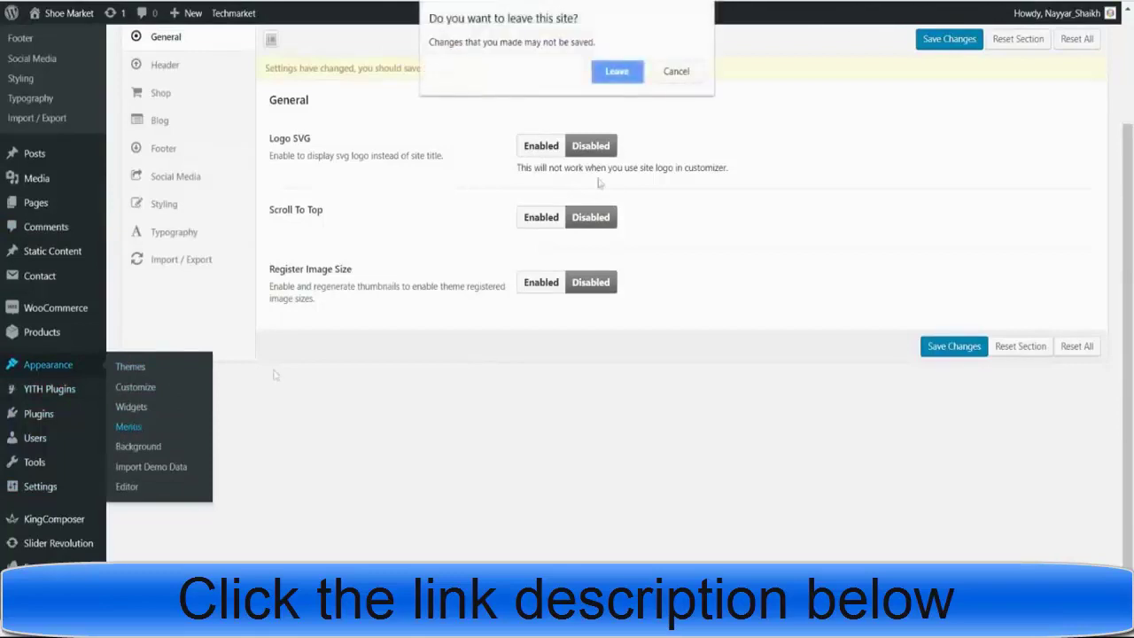
left_click(630, 80)
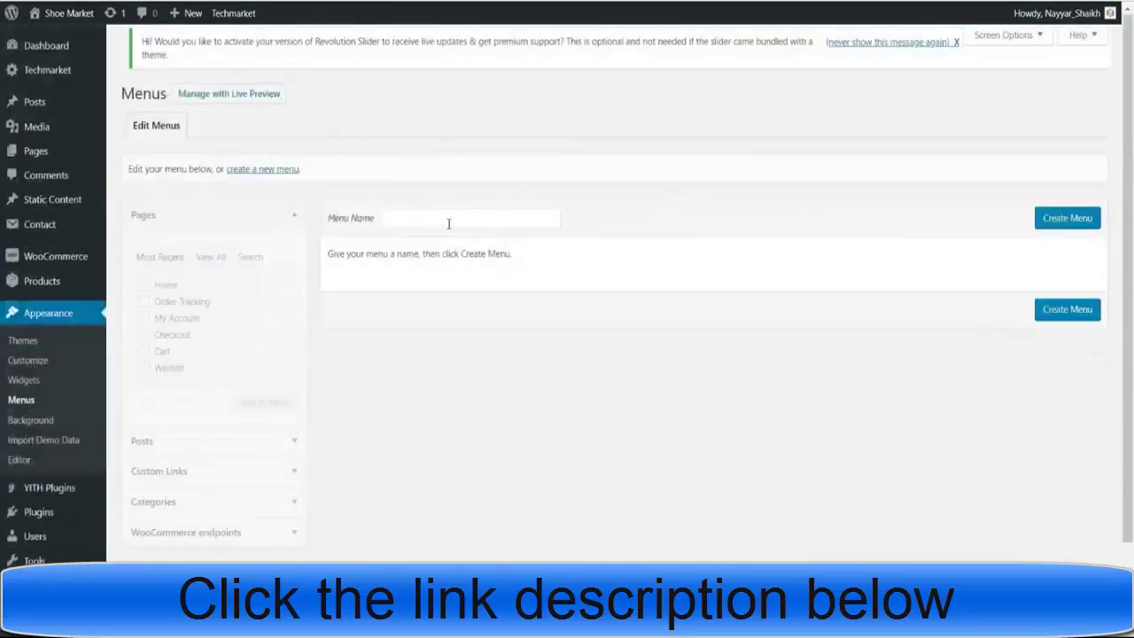
- Create a menu named Main Menu, then check the storefront's extra header links
type("Main")
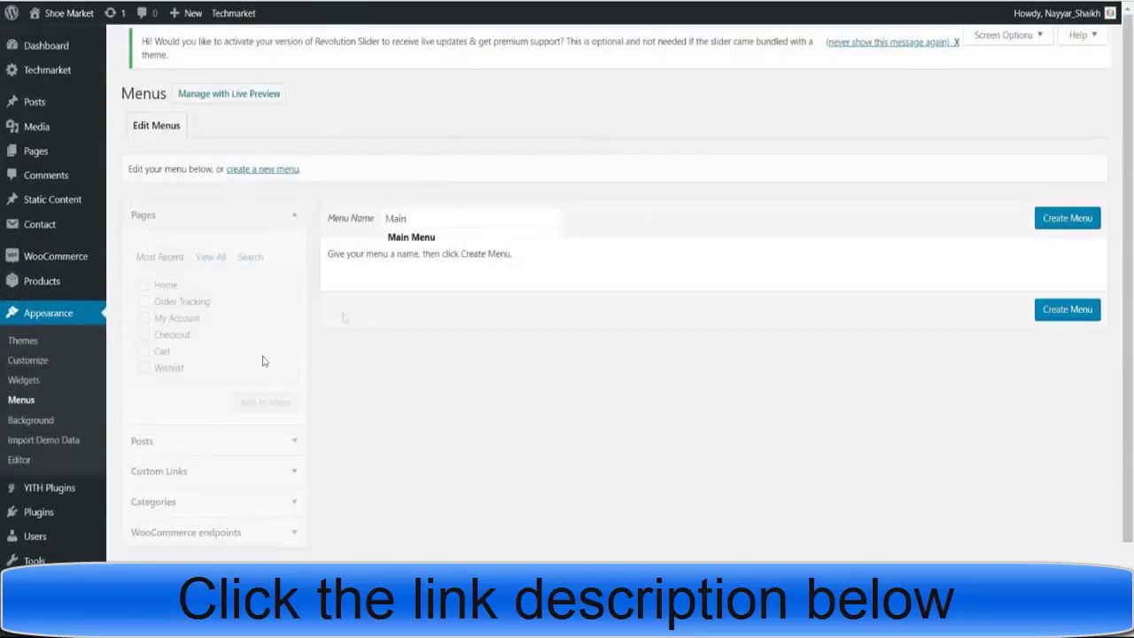
key("Down")
key("Return")
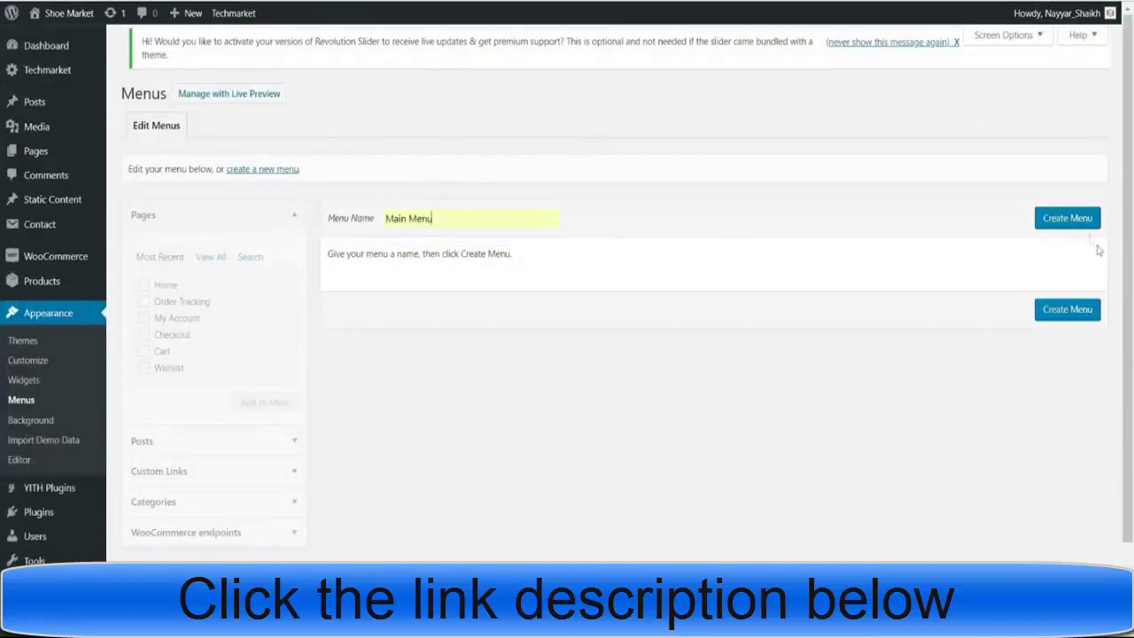
left_click(1075, 221)
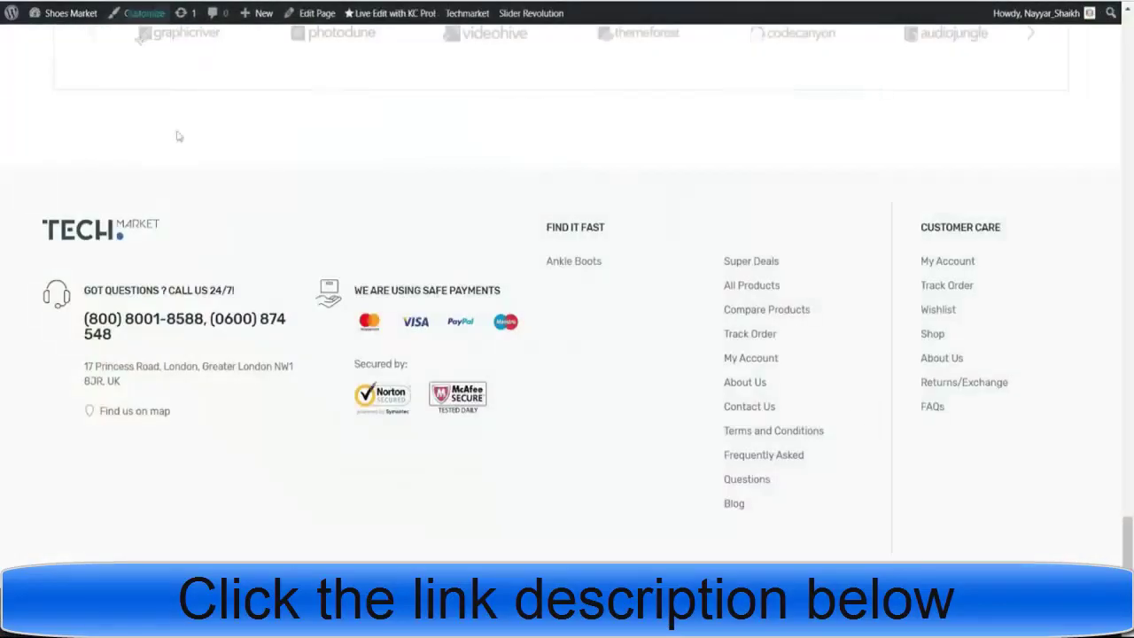
scroll(309, 438, "up", 12)
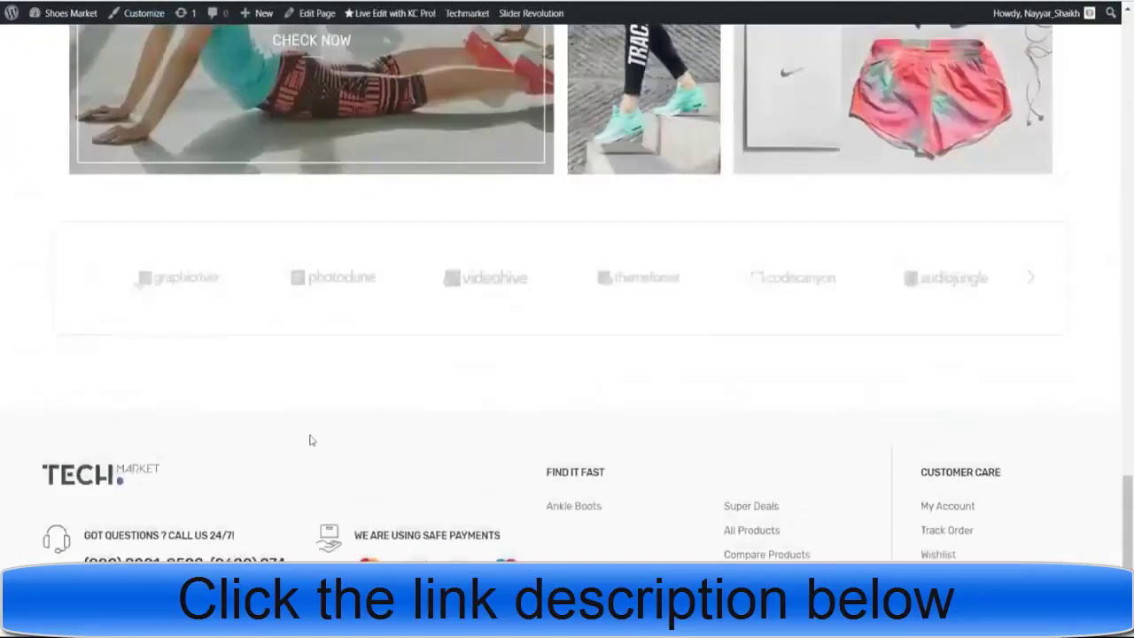
scroll(1132, 328, "up", 10)
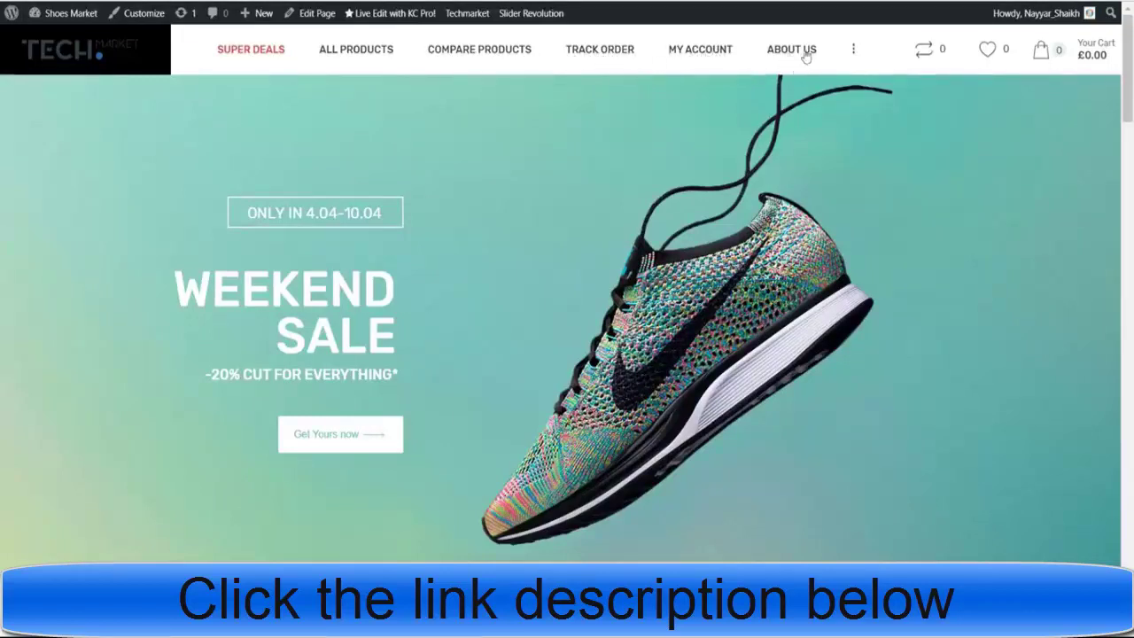
left_click(854, 52)
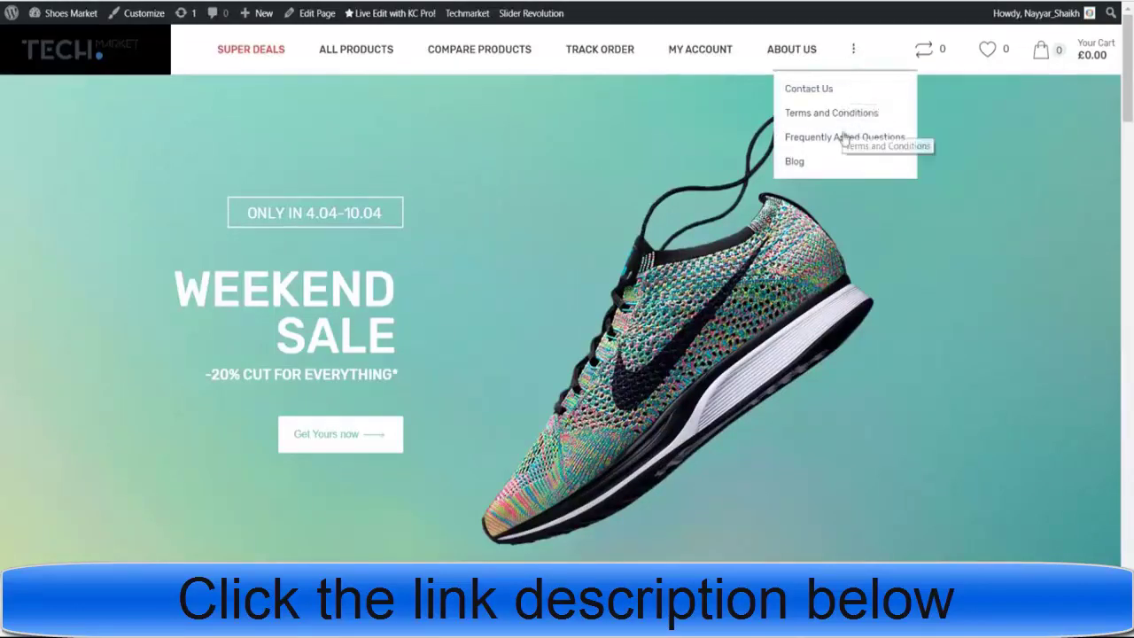
left_click(852, 52)
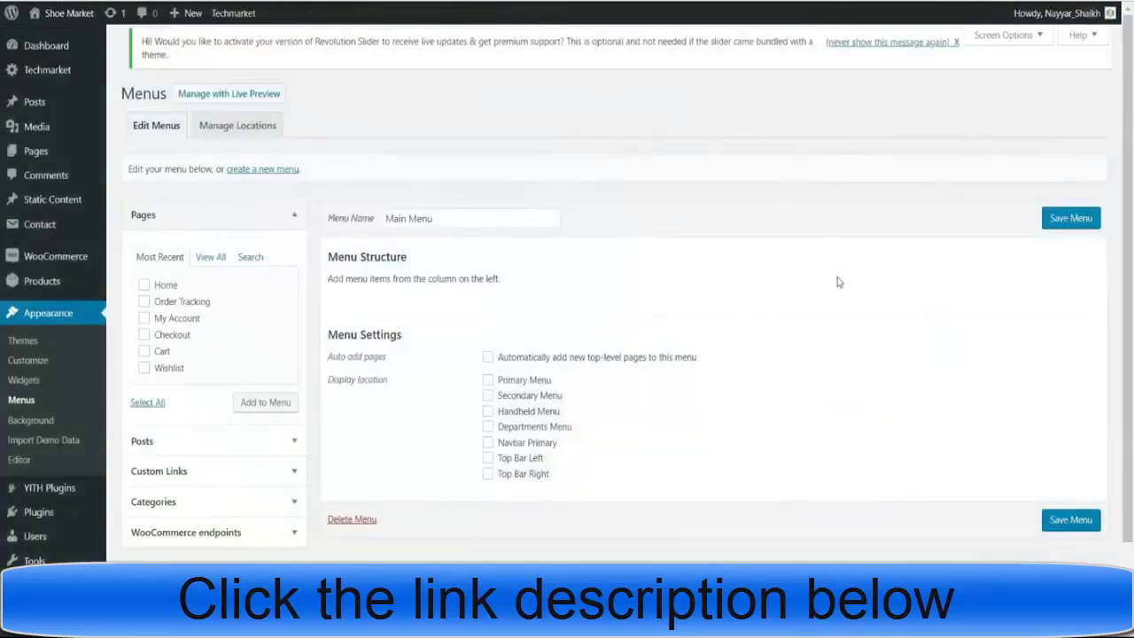
- Start a new page in another tab and title it 'Compare'
mouse_move(43, 156)
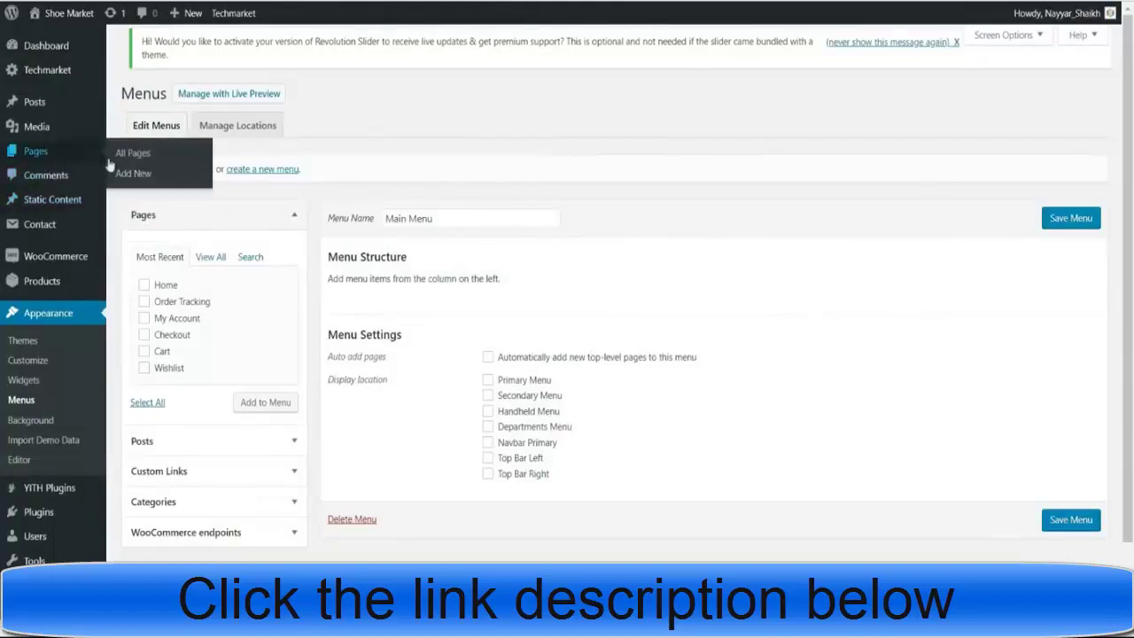
right_click(131, 175)
left_click(151, 182)
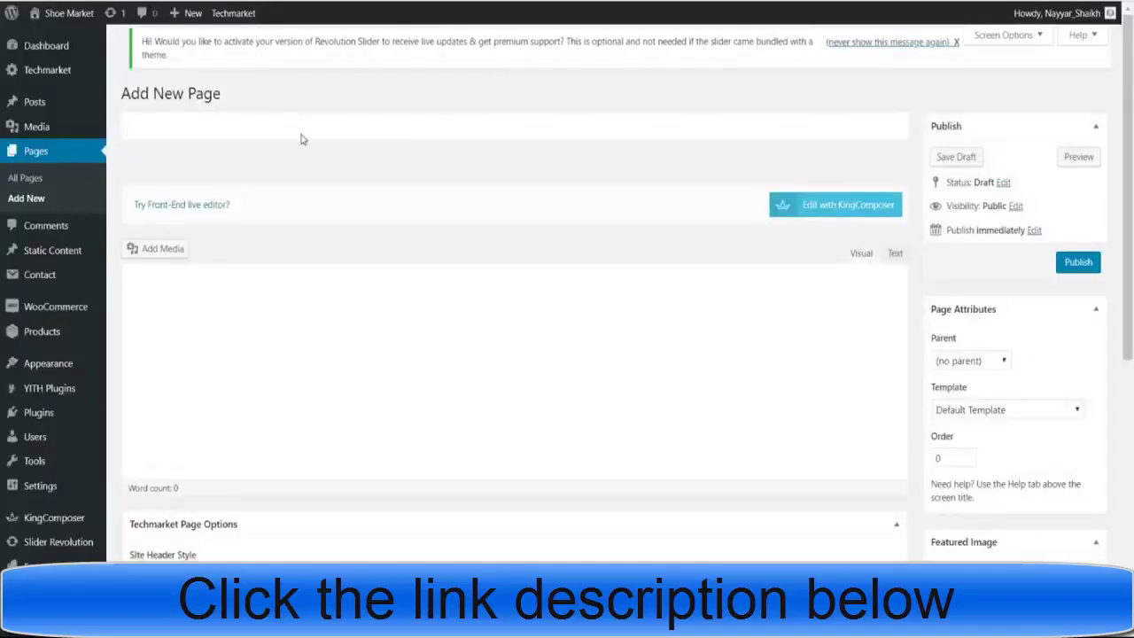
type("Compare")
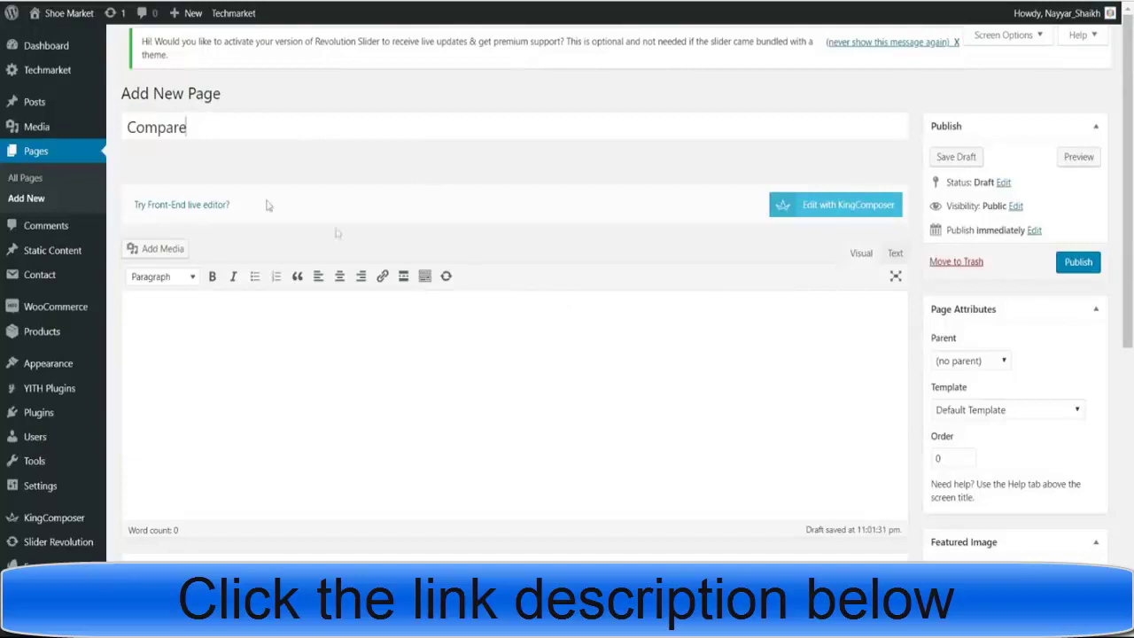
- Paste the [techmarket_compare_page] shortcode from the notes into the page and publish it
key("alt+Tab")
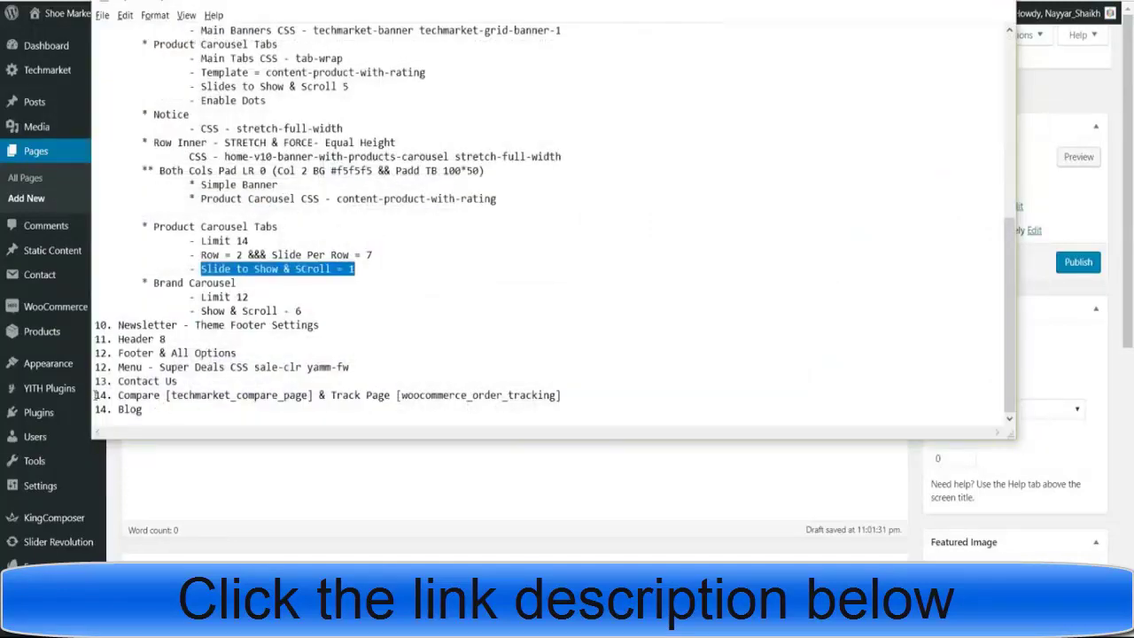
left_click(384, 380)
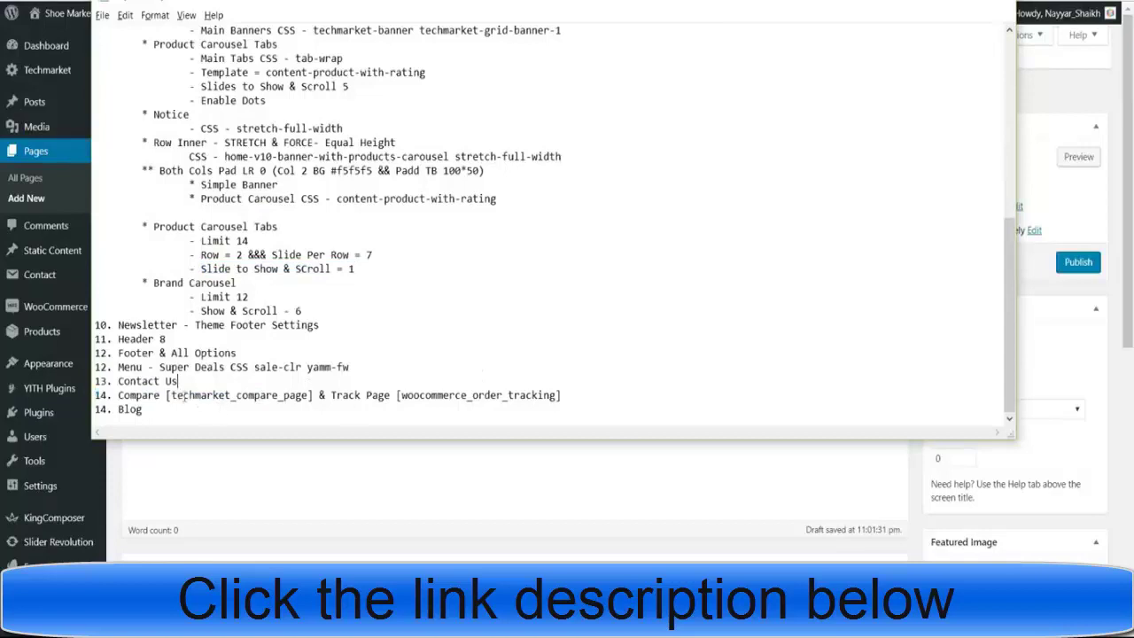
left_click_drag(167, 395, 308, 396)
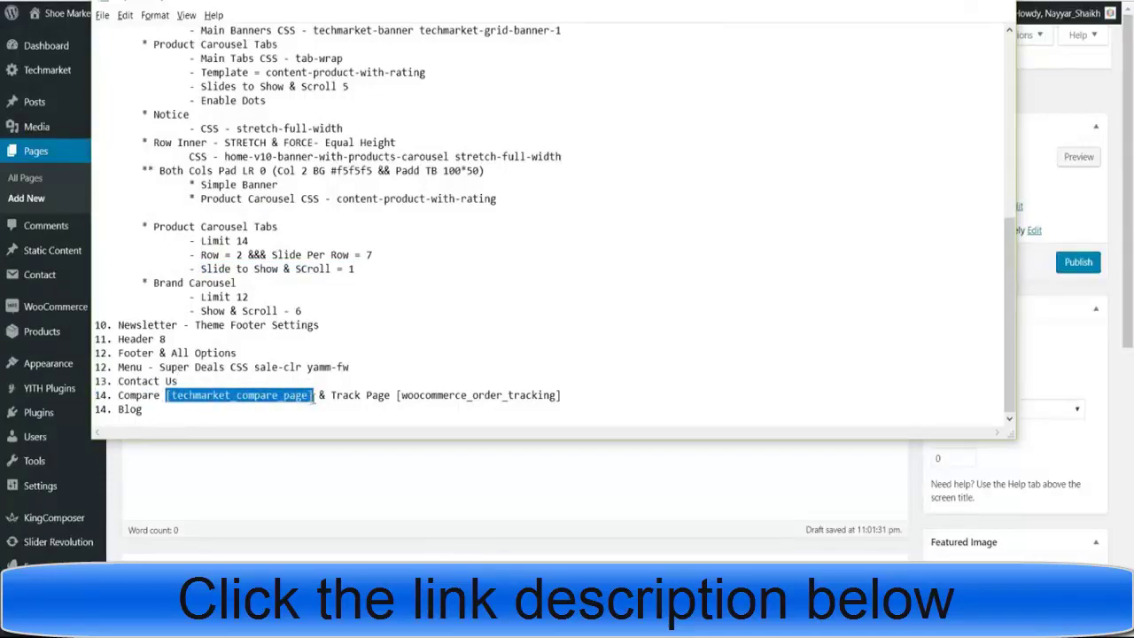
left_click(314, 460)
type("[techmarket_compare_page]")
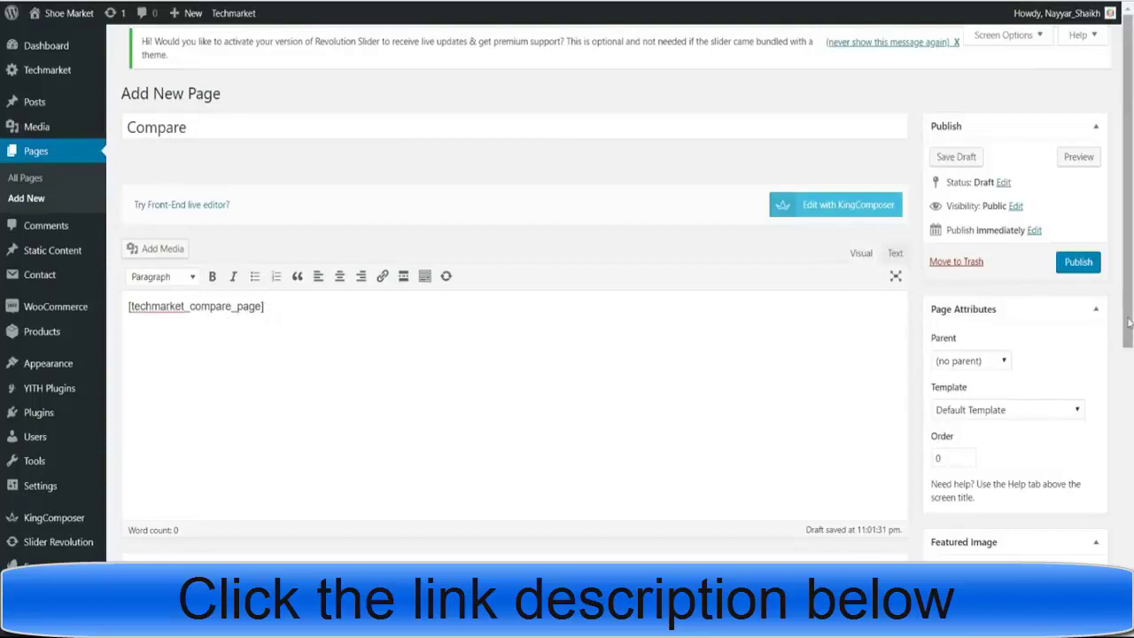
left_click(1089, 262)
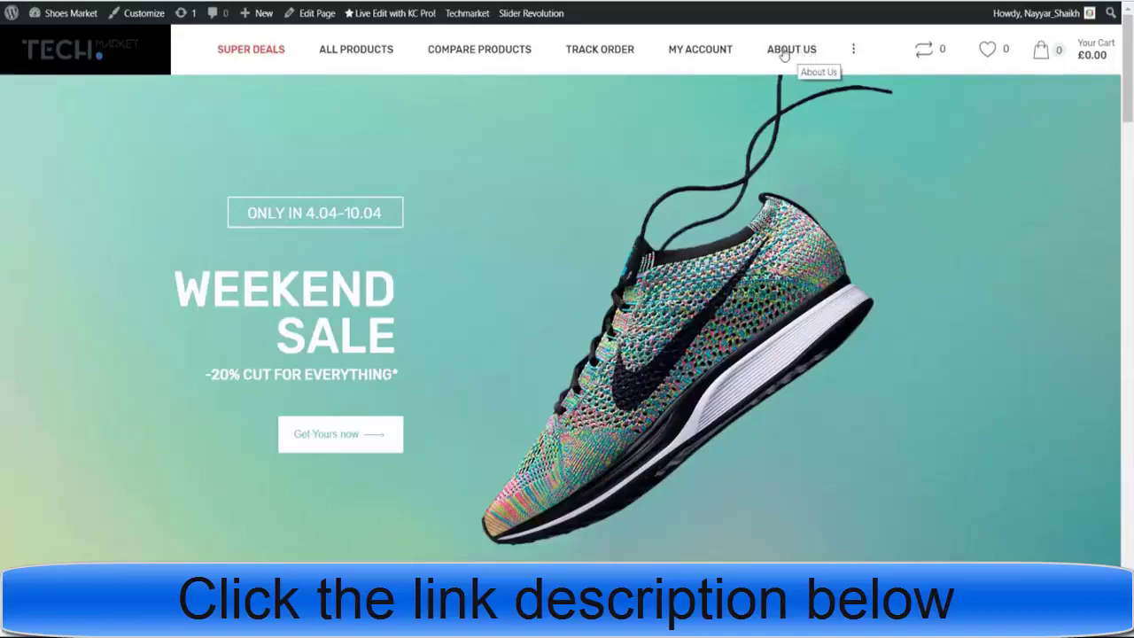
- View the demo site's About Us page, scrolling to the footer and back
left_click(783, 53)
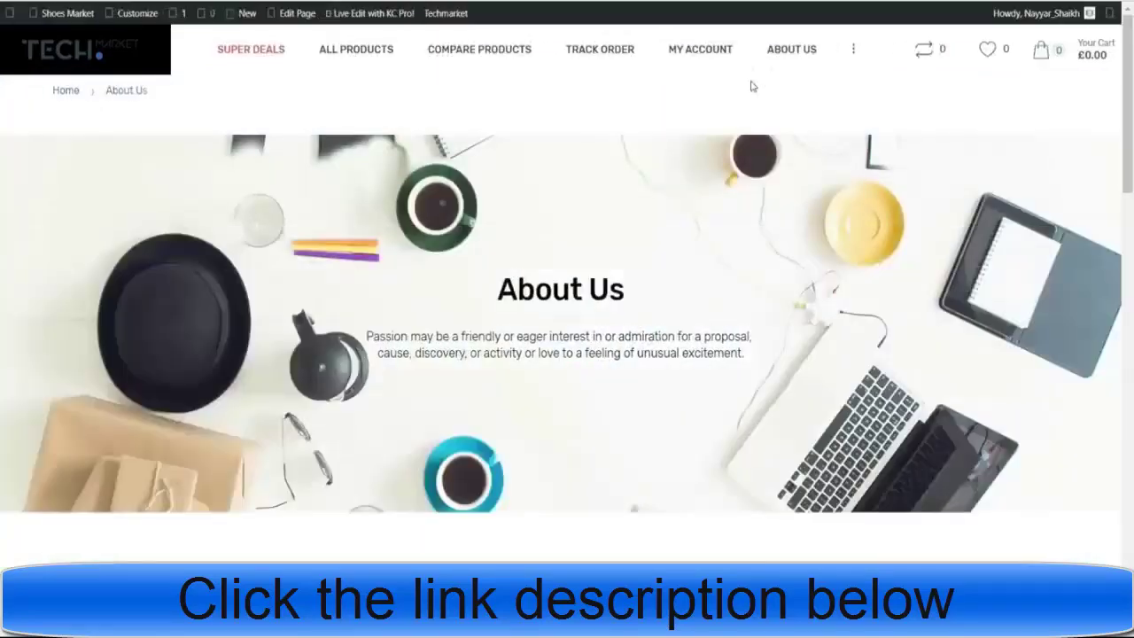
scroll(572, 372, "down", 3)
scroll(577, 405, "down", 10)
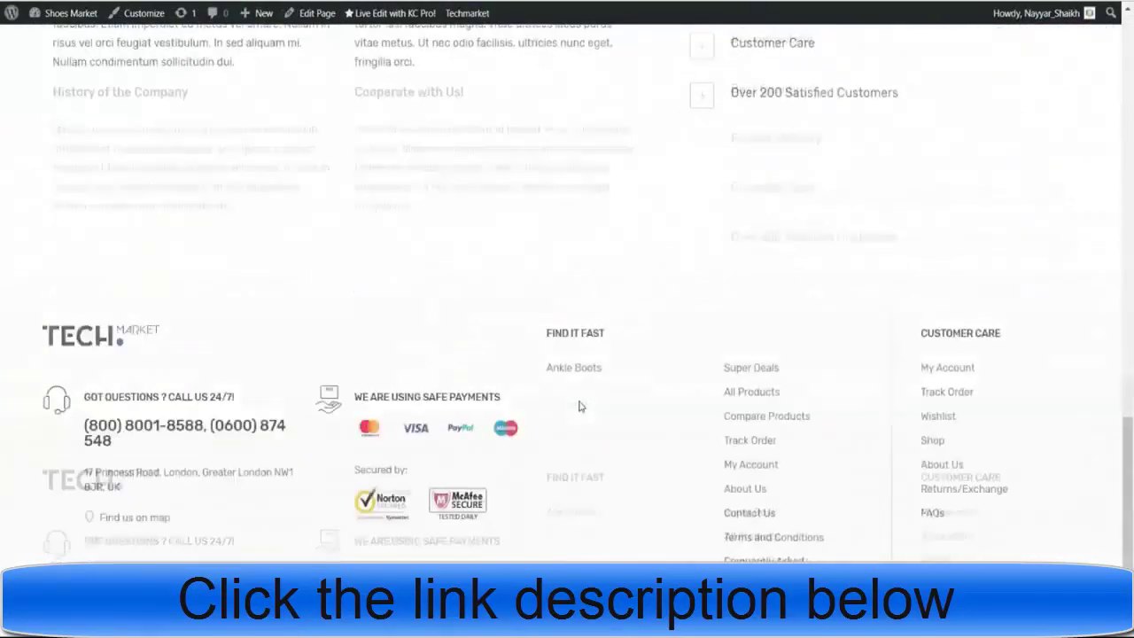
scroll(579, 417, "up", 10)
scroll(580, 431, "up", 5)
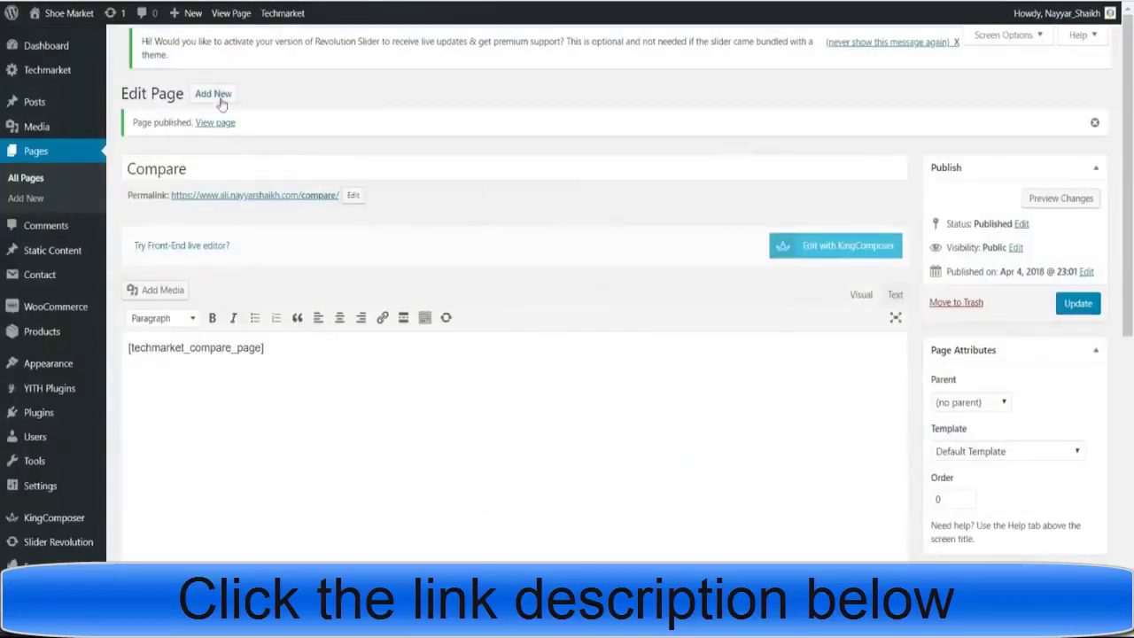
left_click(220, 96)
- Title the new page 'About Us' and paste in the shortcode layout from About Us Page.txt
type("About Us")
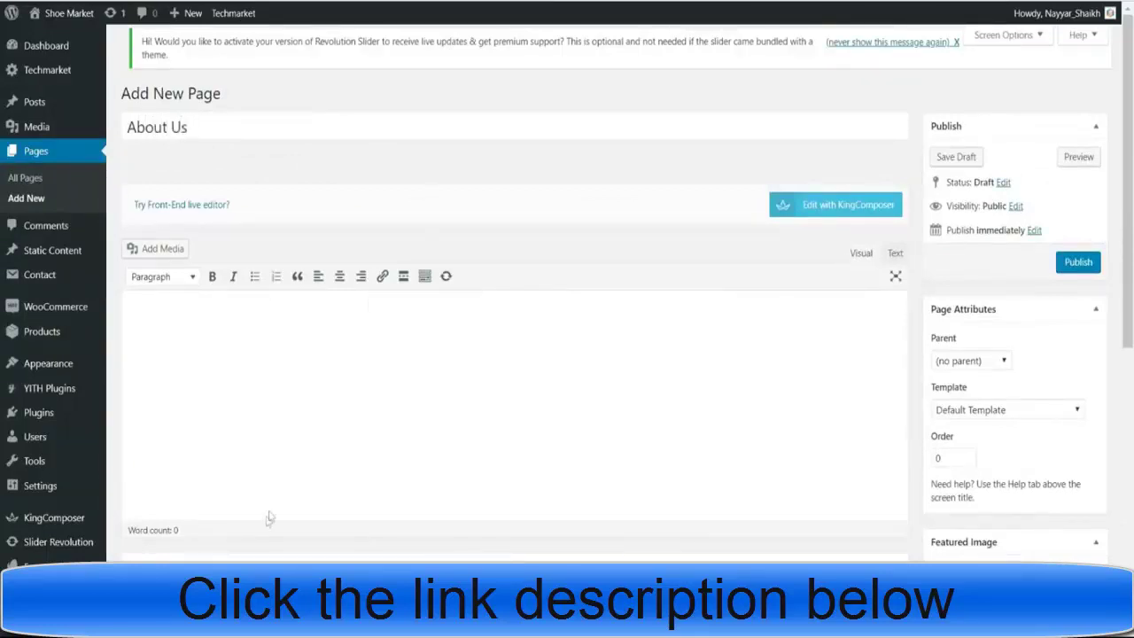
key("alt+Tab")
key("alt+Tab")
key("alt+Tab")
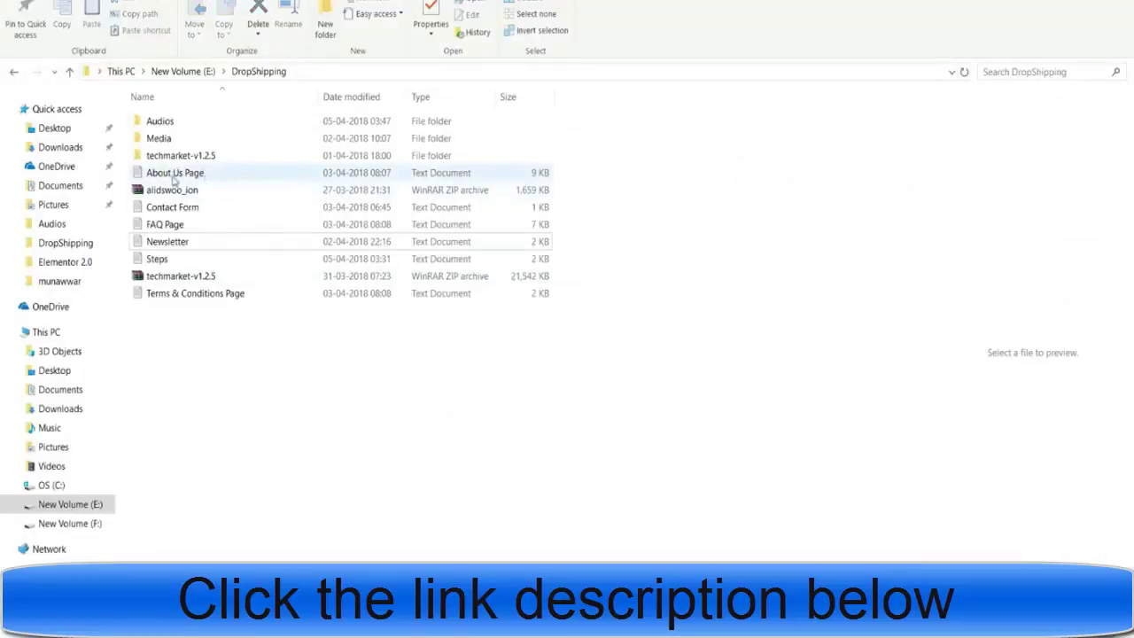
double_click(186, 174)
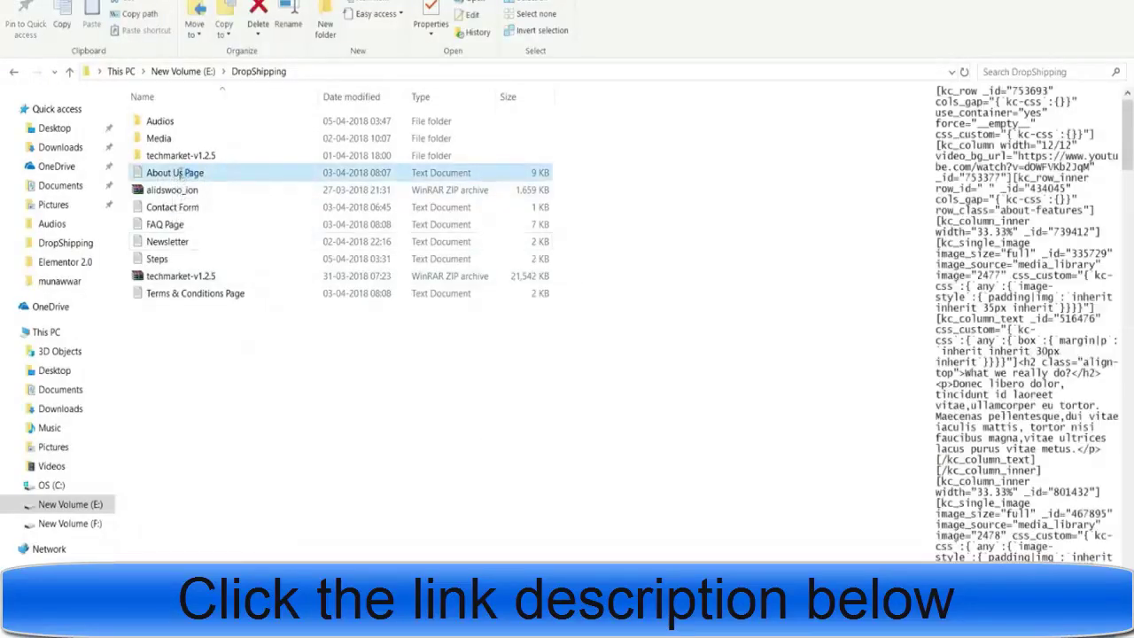
key("ctrl+a")
key("ctrl+c")
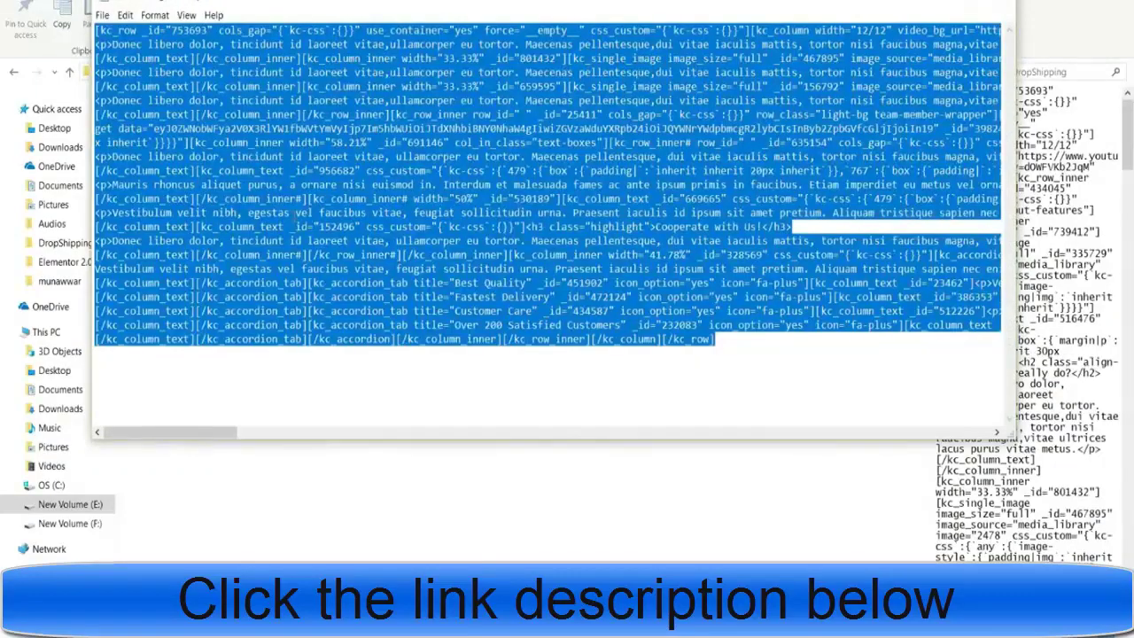
key("alt+Tab")
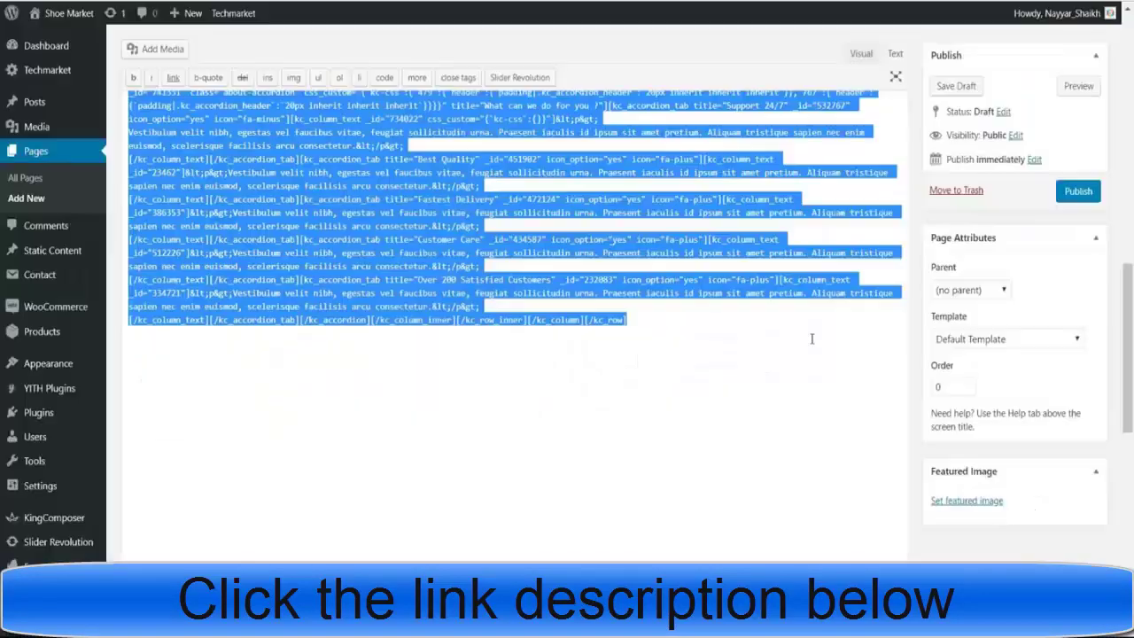
scroll(514, 319, "up", 5)
key("ctrl+v")
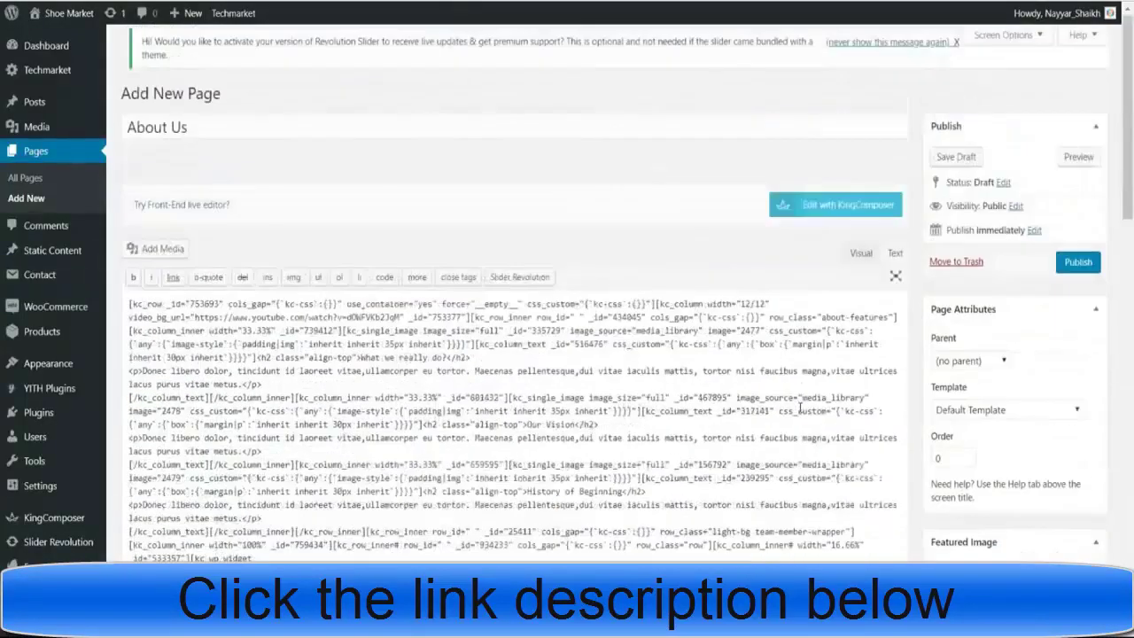
- Switch the About Us content to the KingComposer builder and scroll through its sections
left_click(833, 217)
scroll(709, 443, "down", 4)
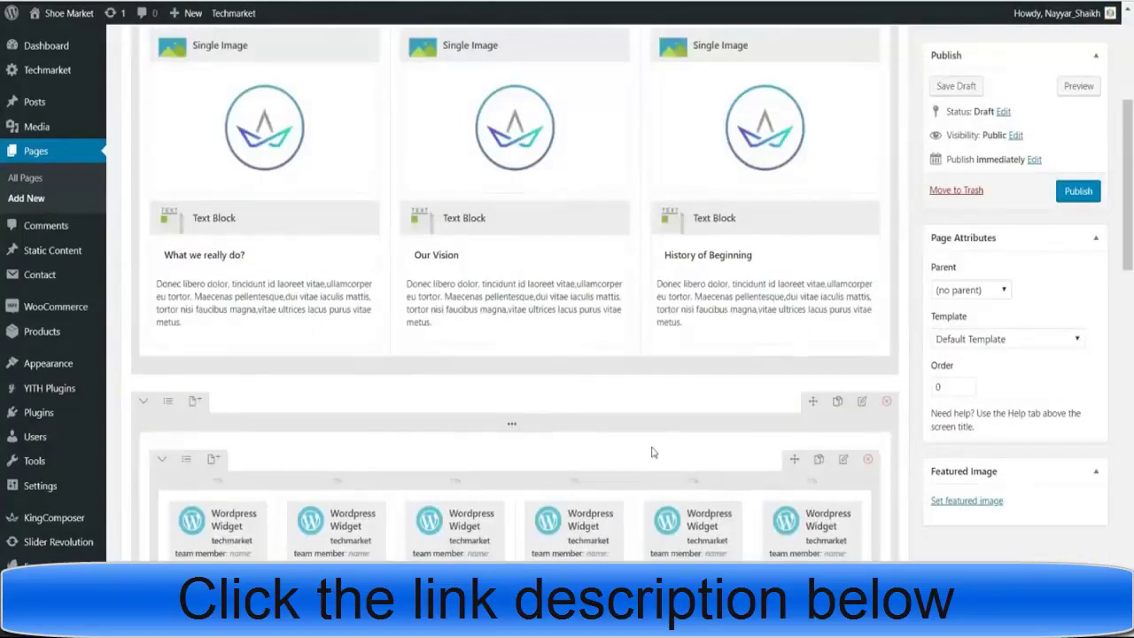
scroll(652, 453, "up", 5)
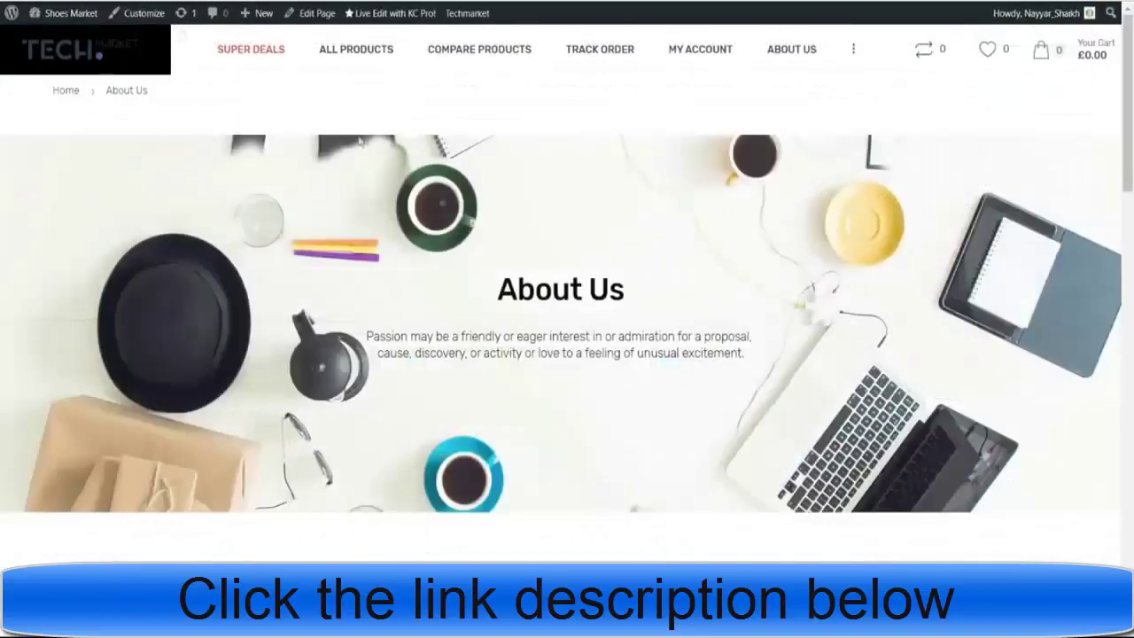
scroll(449, 289, "down", 5)
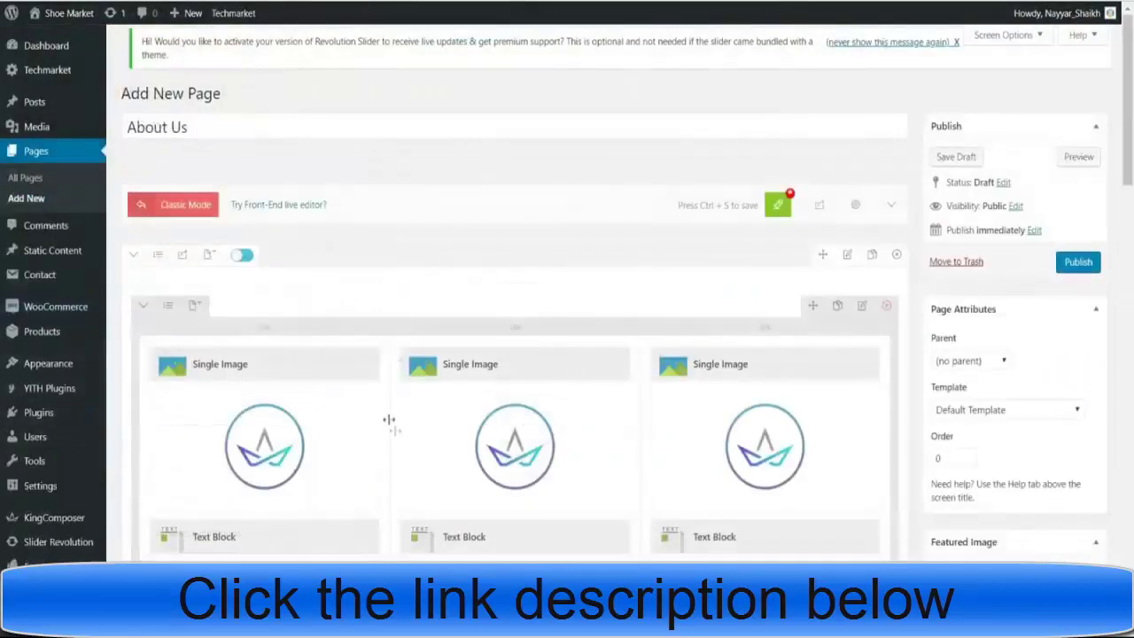
scroll(387, 420, "down", 3)
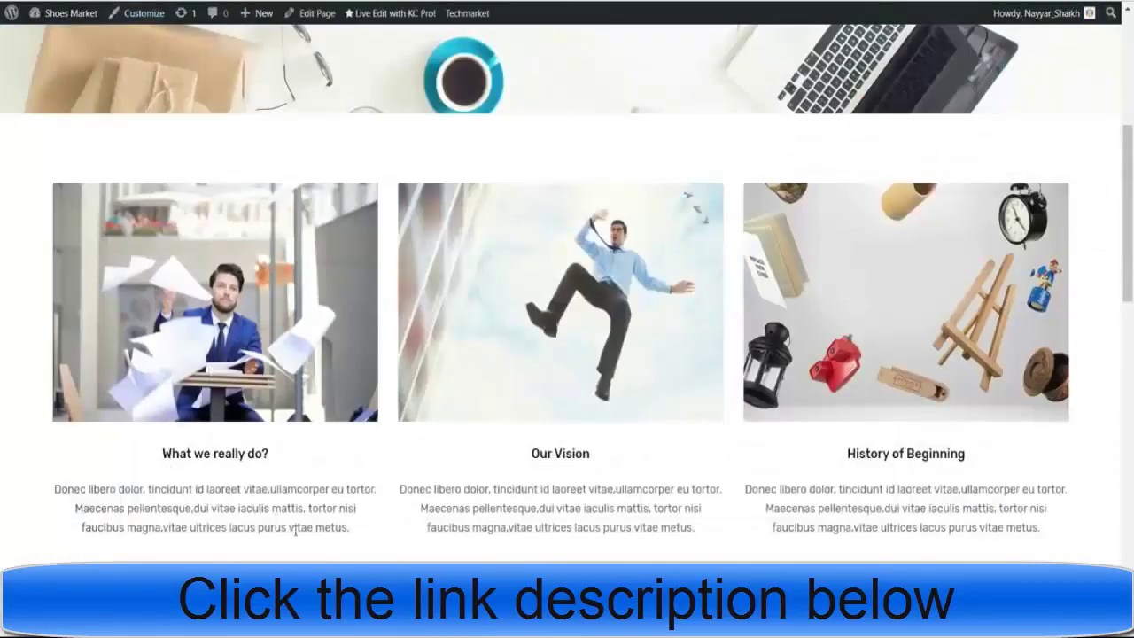
scroll(294, 530, "up", 4)
scroll(355, 372, "down", 3)
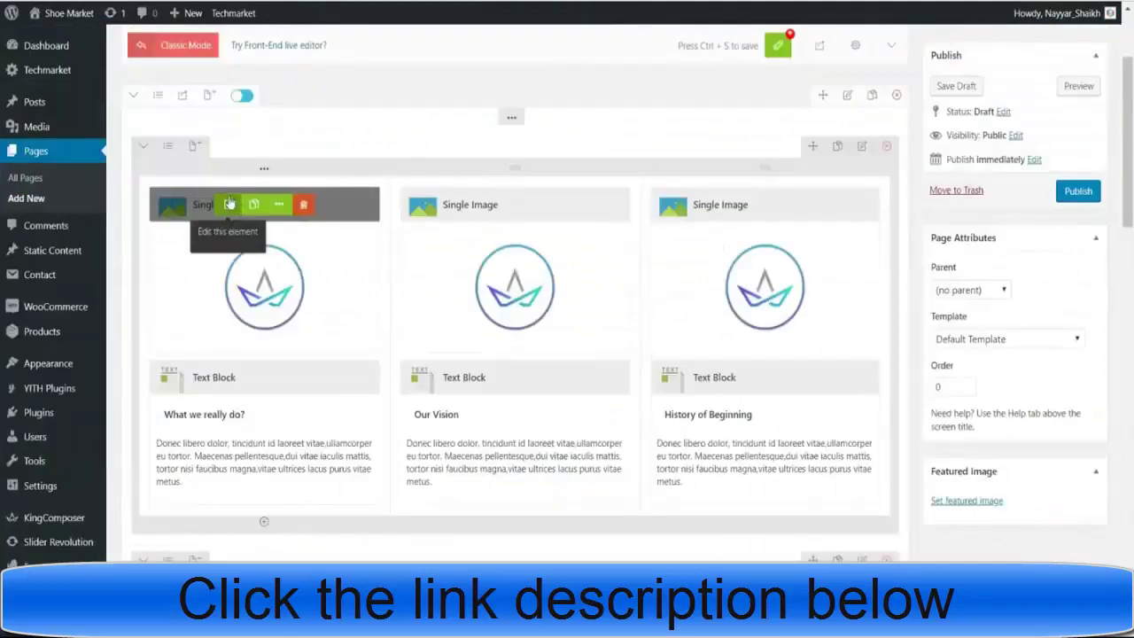
- Inspect the first single image's settings without changes, then scroll further down the layout
left_click(228, 204)
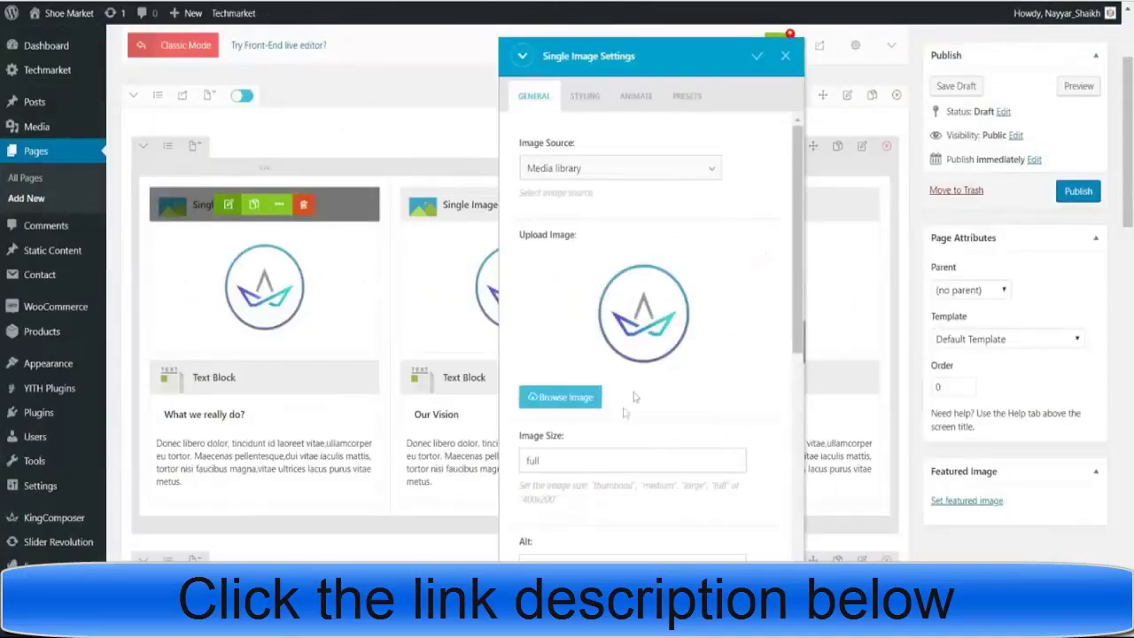
key("Escape")
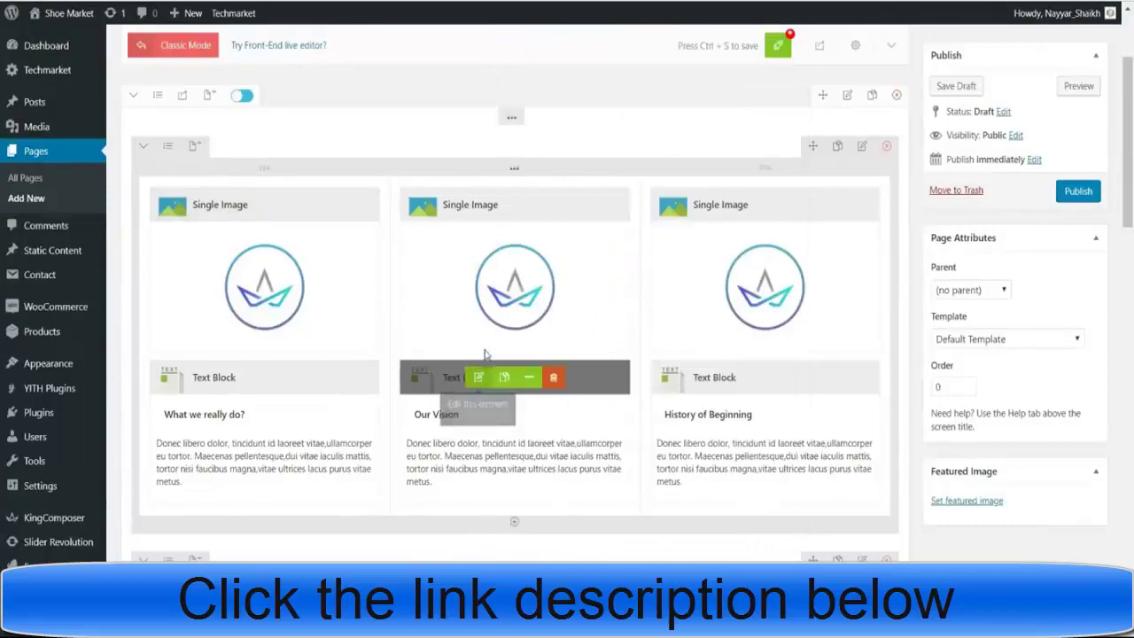
scroll(483, 481, "down", 3)
scroll(483, 481, "down", 2)
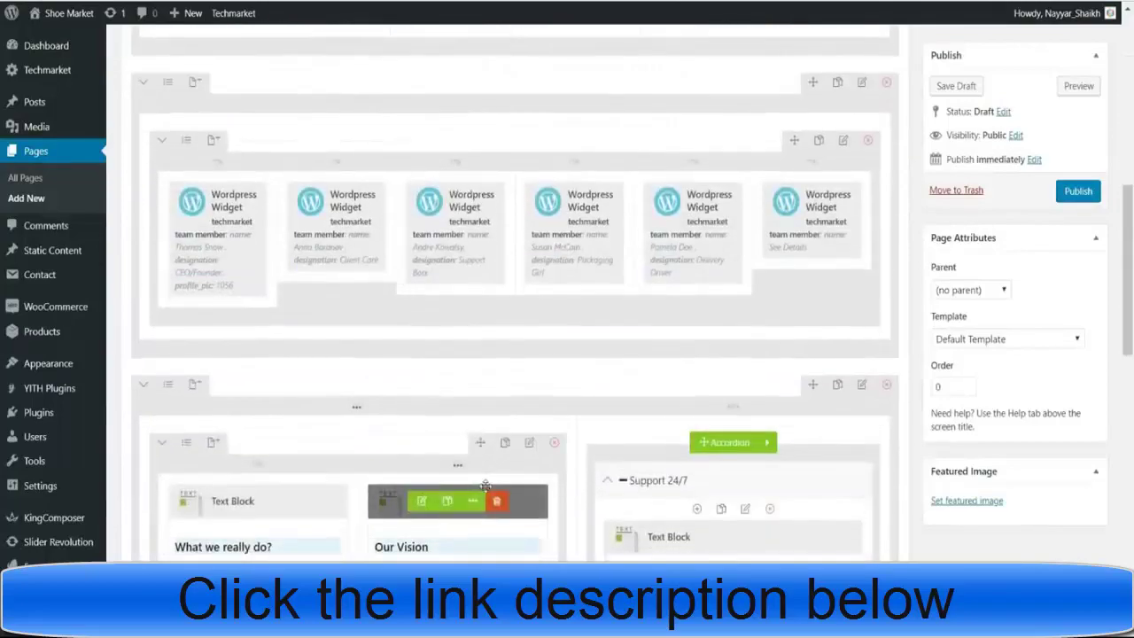
scroll(709, 532, "down", 2)
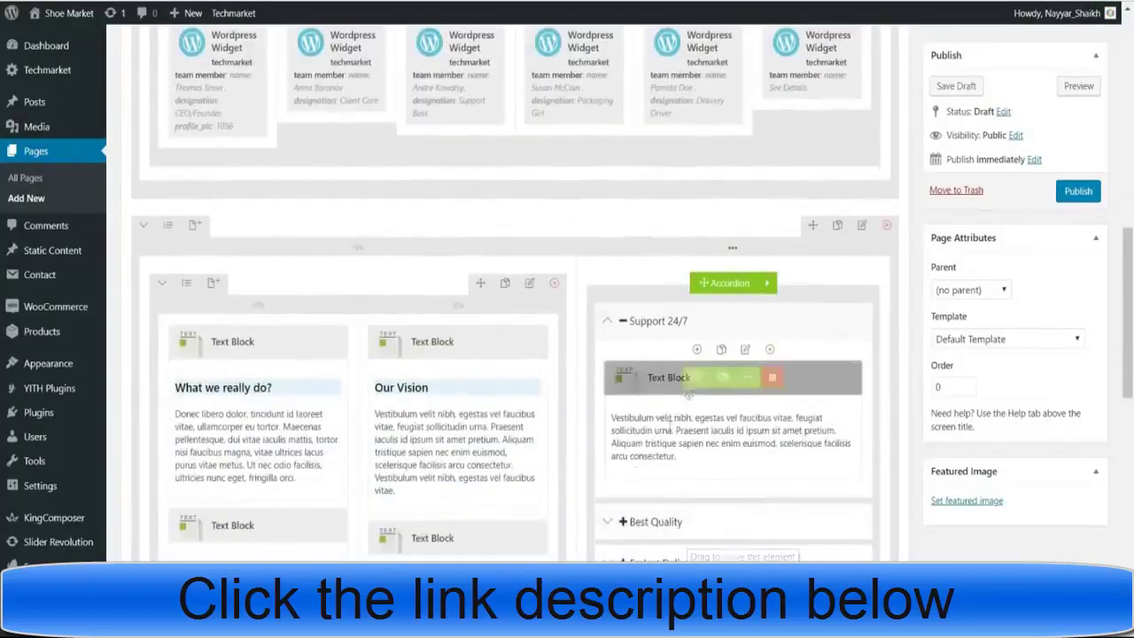
scroll(710, 400, "down", 2)
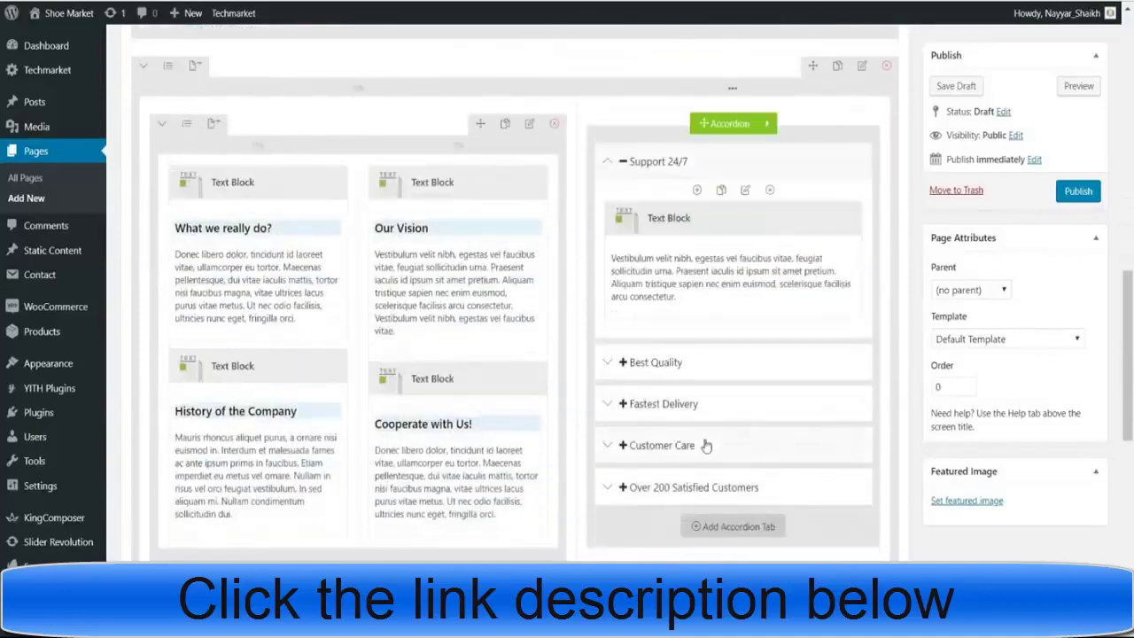
scroll(1067, 365, "up", 2)
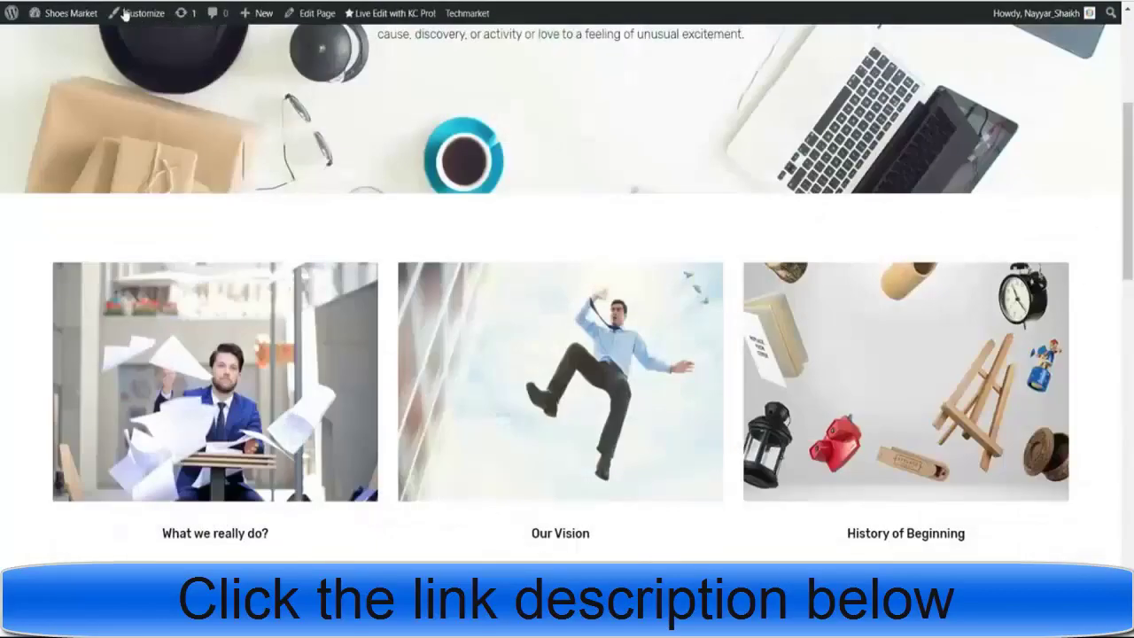
scroll(160, 307, "down", 3)
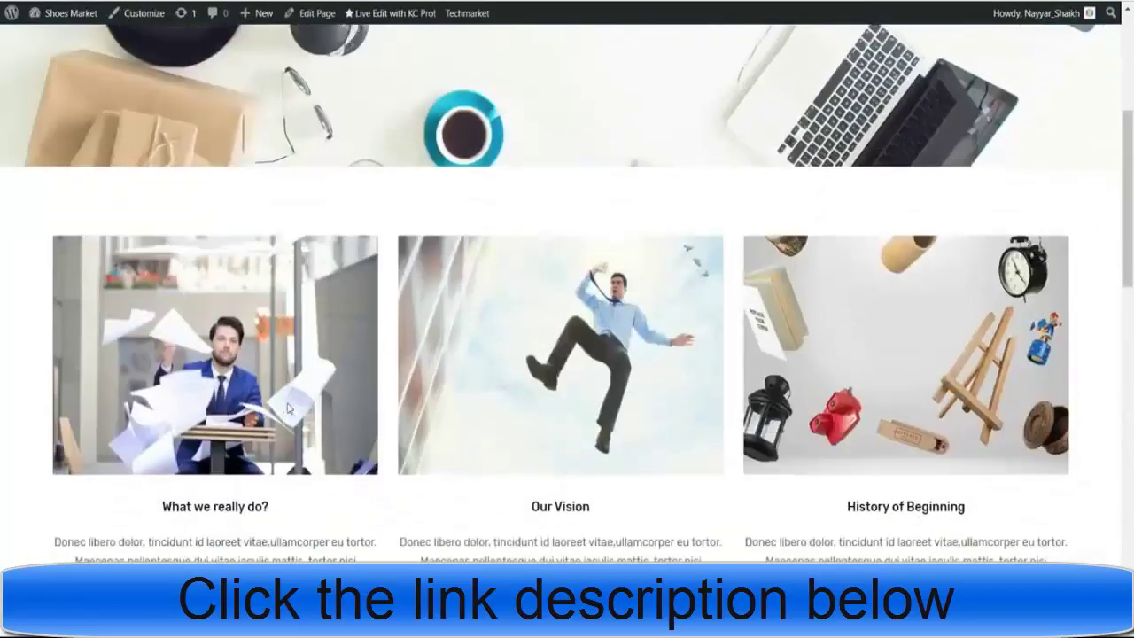
- Test-edit the 'What we really do?' text block heading, undo it, and save the block
left_click_drag(159, 307, 280, 300)
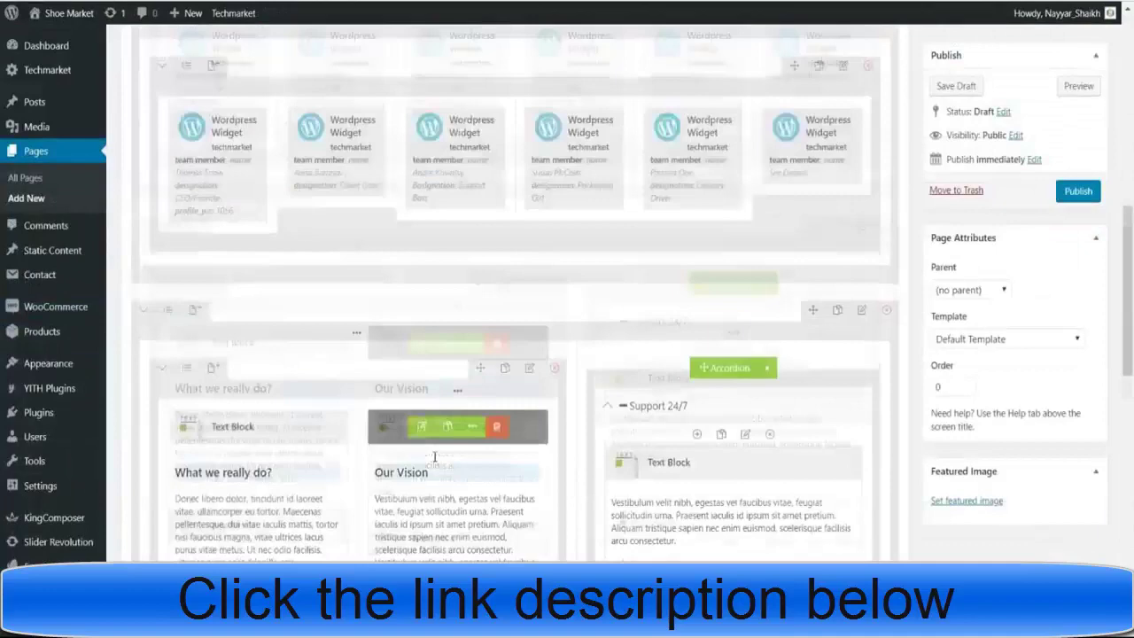
scroll(435, 457, "down", 3)
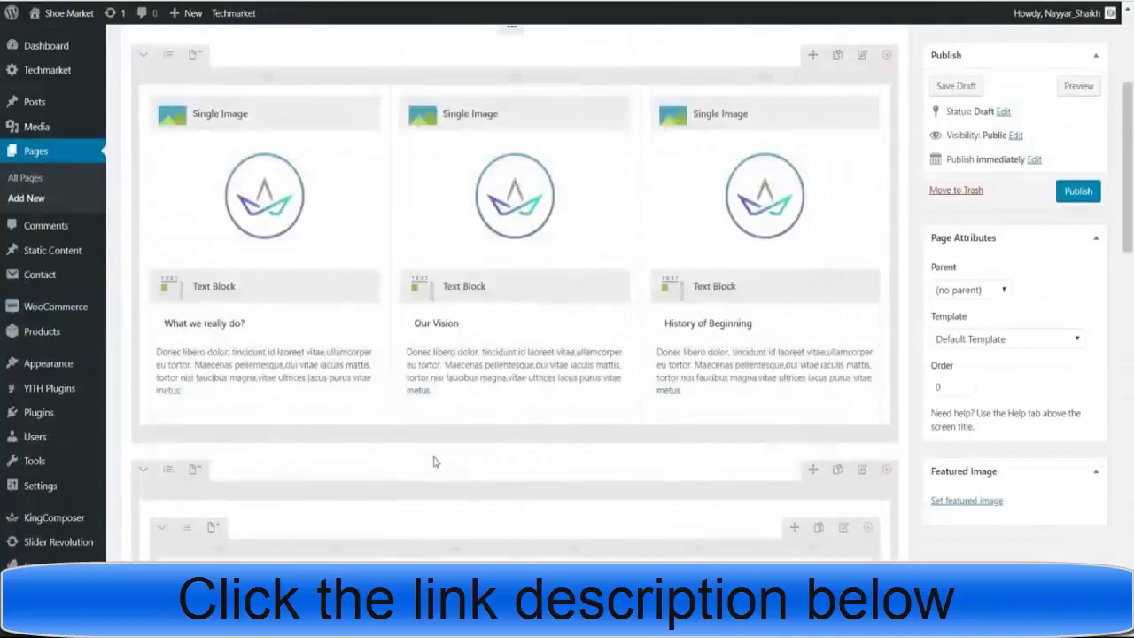
scroll(434, 462, "up", 1)
mouse_move(228, 381)
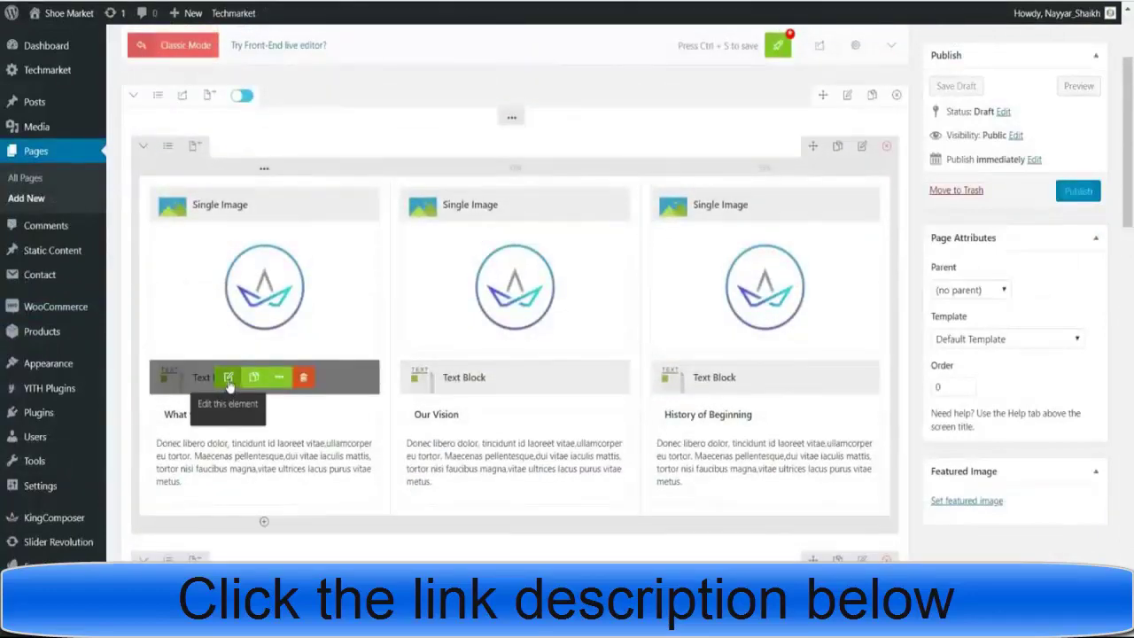
left_click(228, 381)
left_click_drag(711, 255, 522, 252)
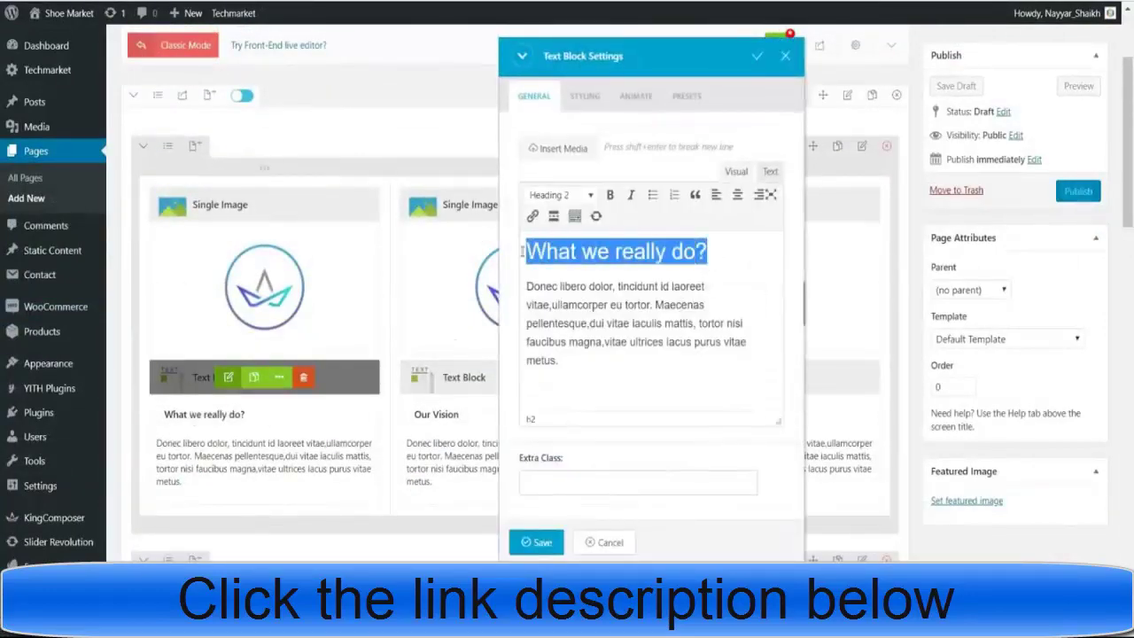
type("asasdas")
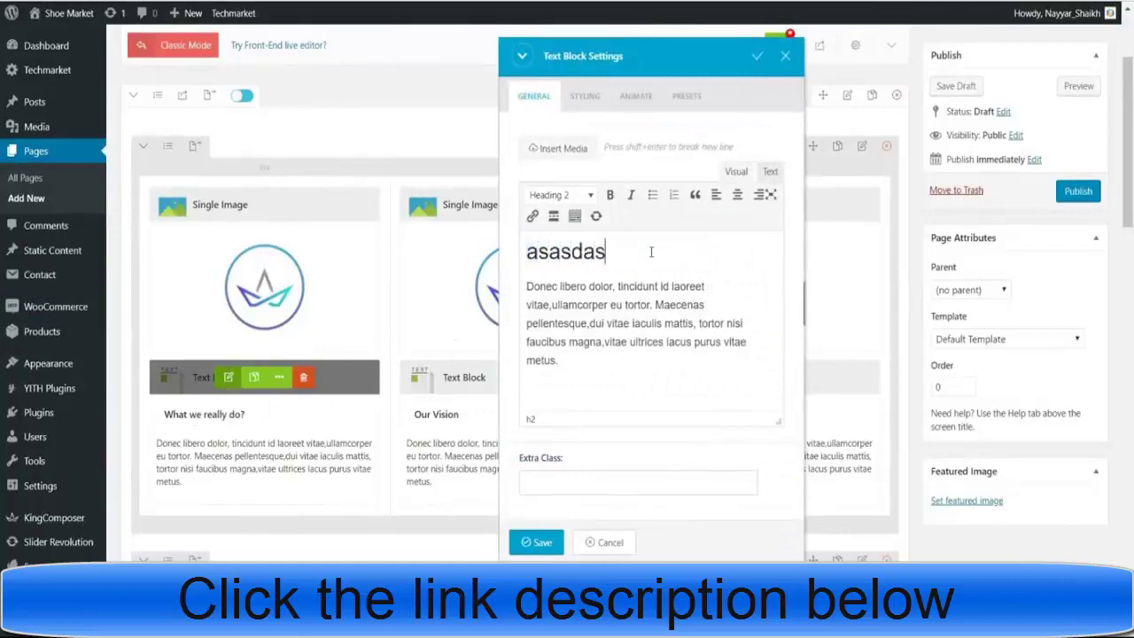
key("ctrl+z")
left_click(541, 543)
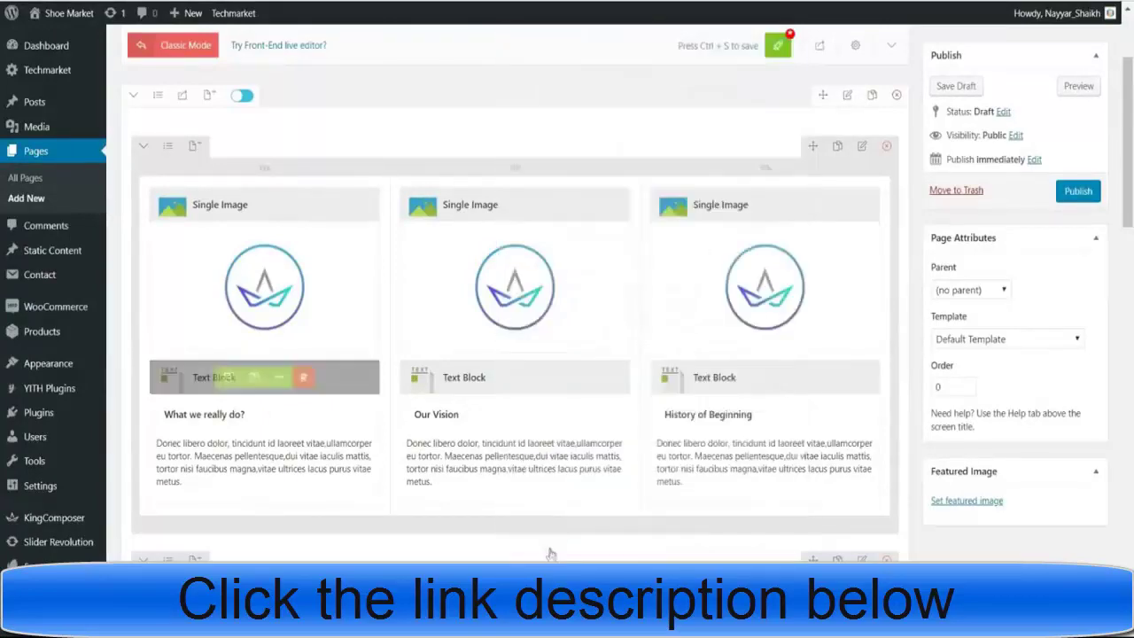
scroll(514, 522, "down", 5)
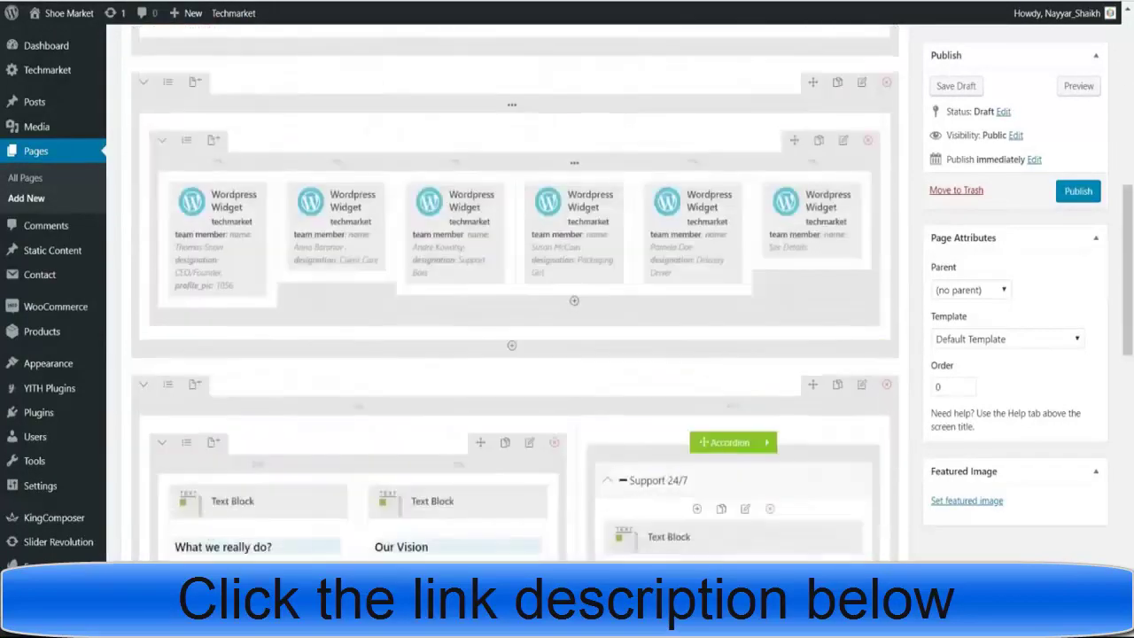
- Publish the About Us page and check the result
left_click(1078, 192)
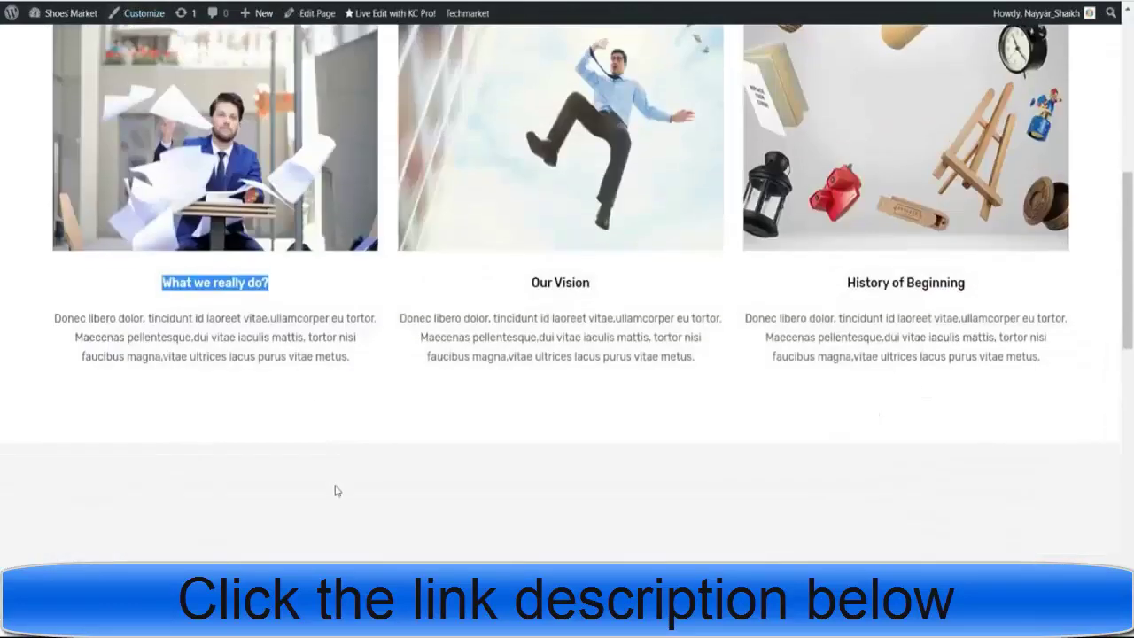
scroll(336, 490, "down", 10)
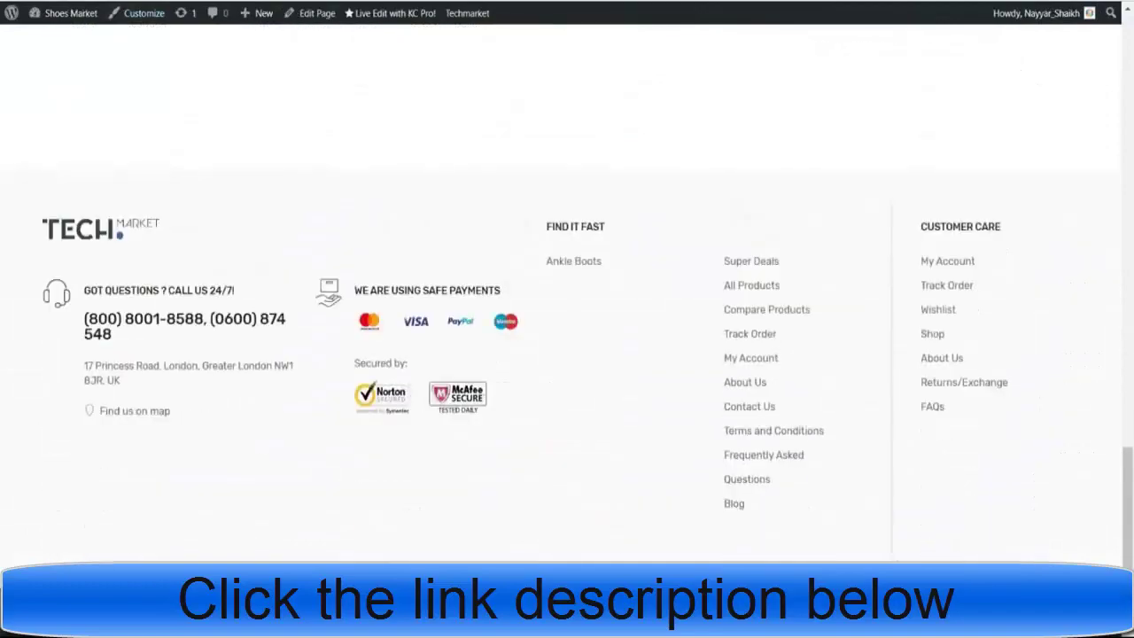
scroll(1073, 544, "up", 15)
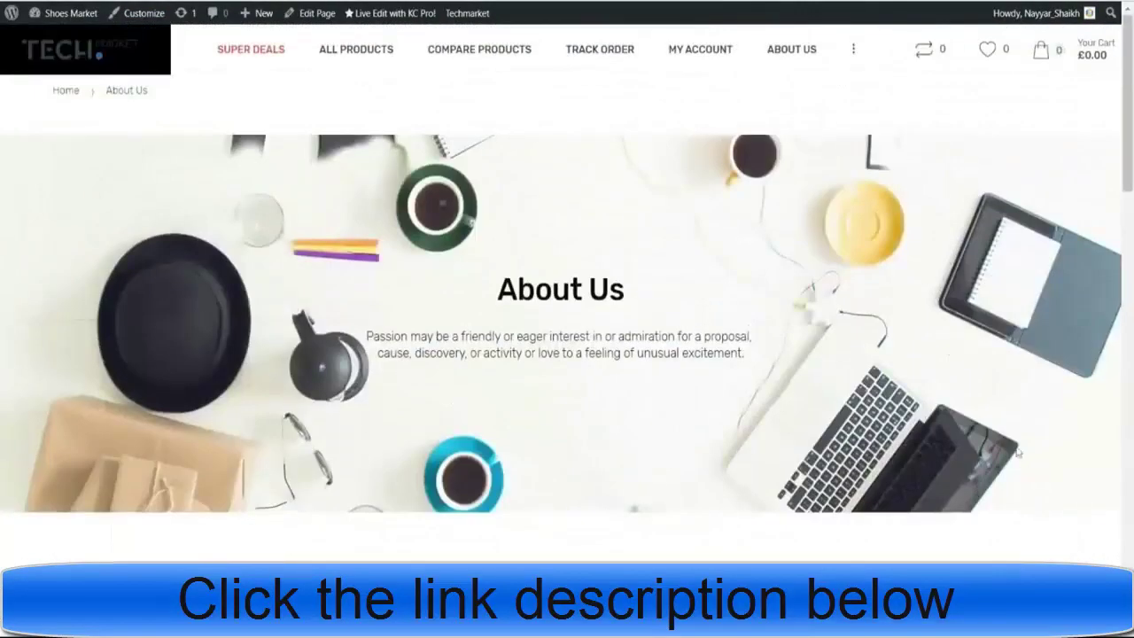
- Open the live site's Contact Us page from the header menu and scroll through it
mouse_move(850, 50)
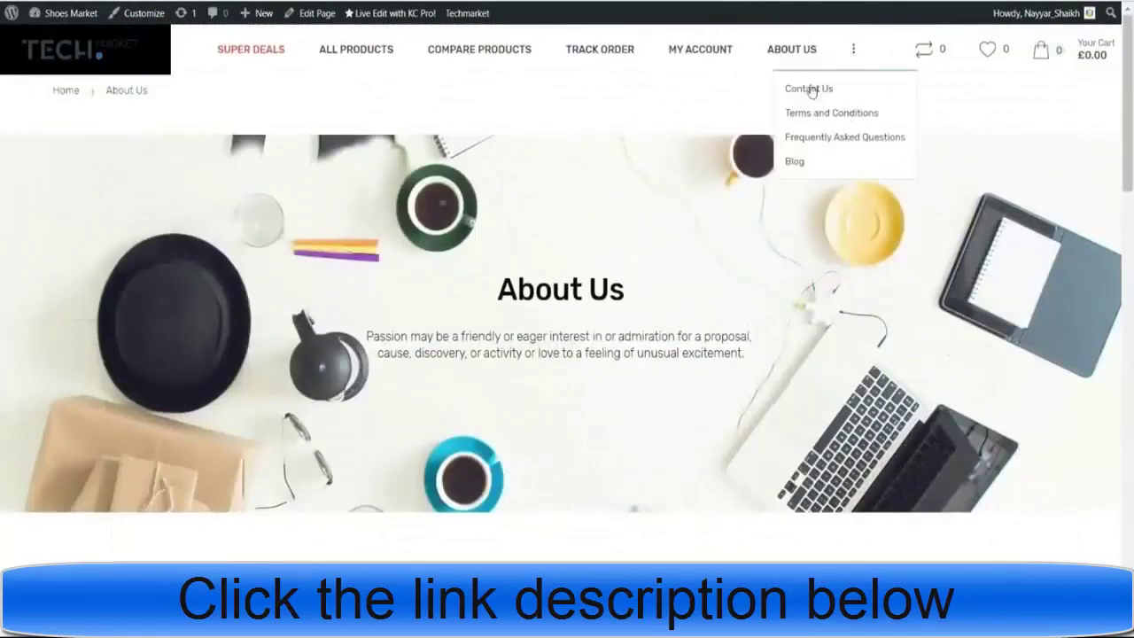
left_click(811, 88)
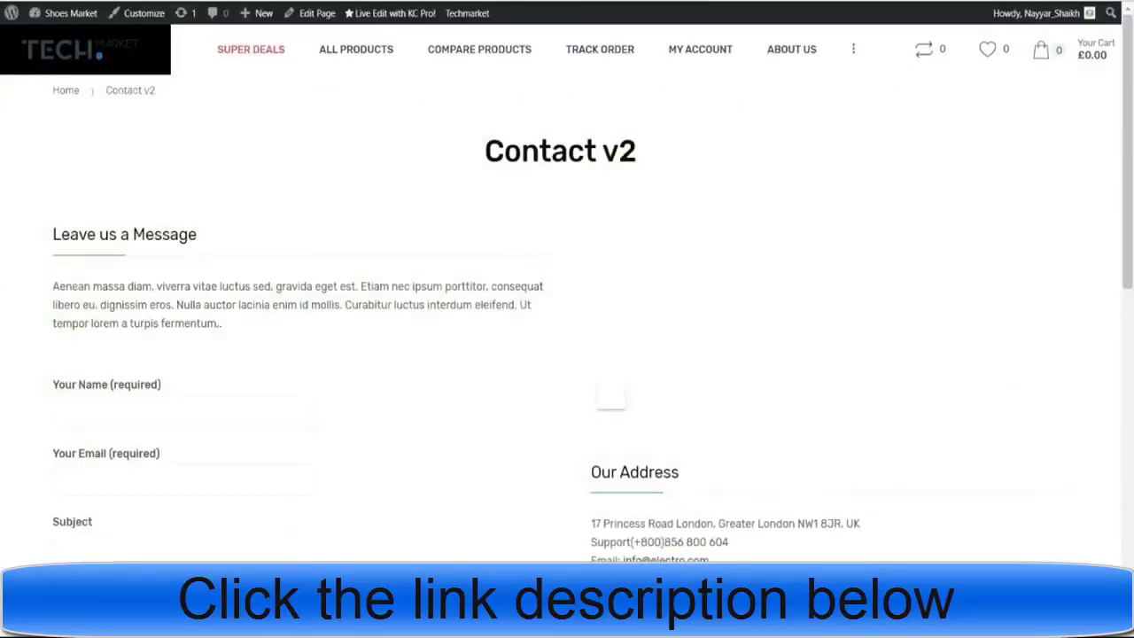
scroll(582, 504, "down", 5)
scroll(582, 526, "up", 5)
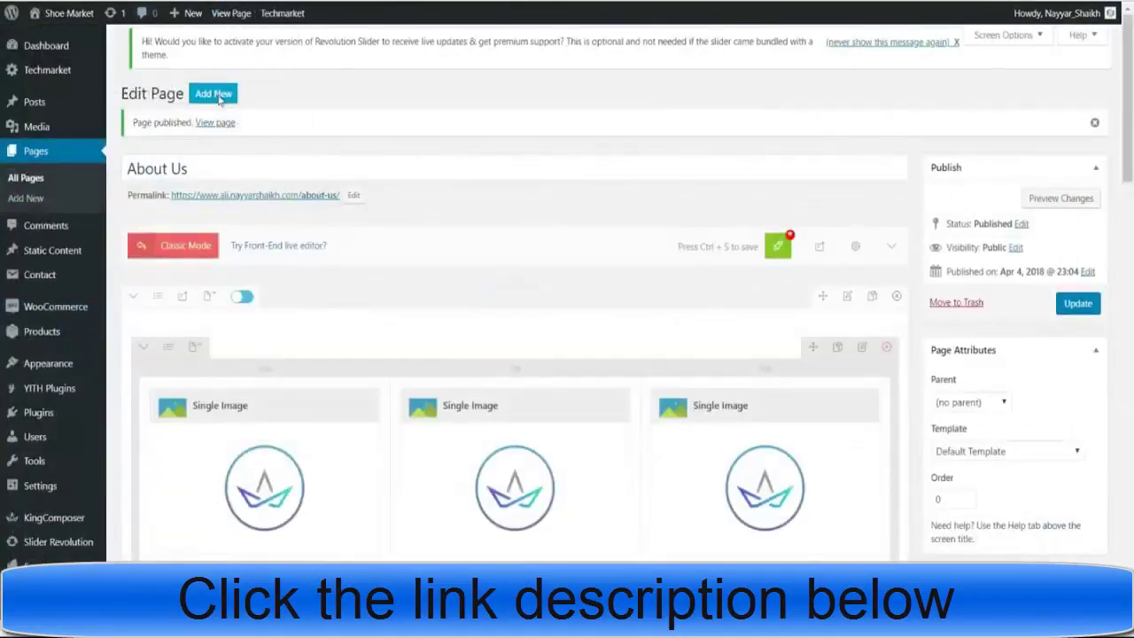
- Start a new page titled 'Contact Us' and copy all the code from the Contact Page text file
left_click(214, 94)
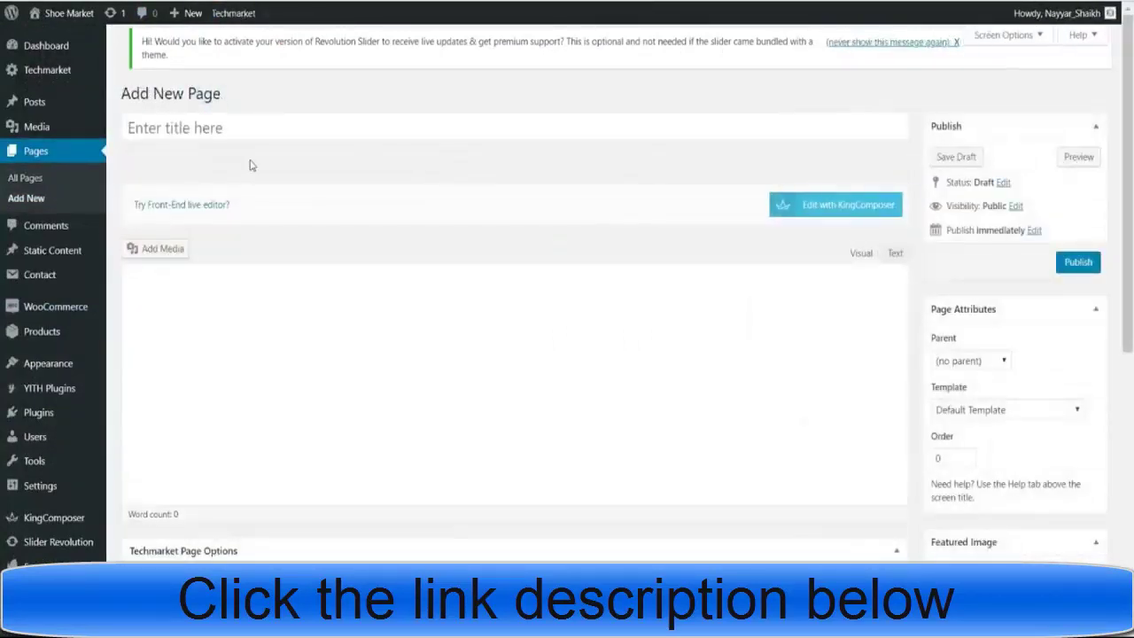
type("Contact Us")
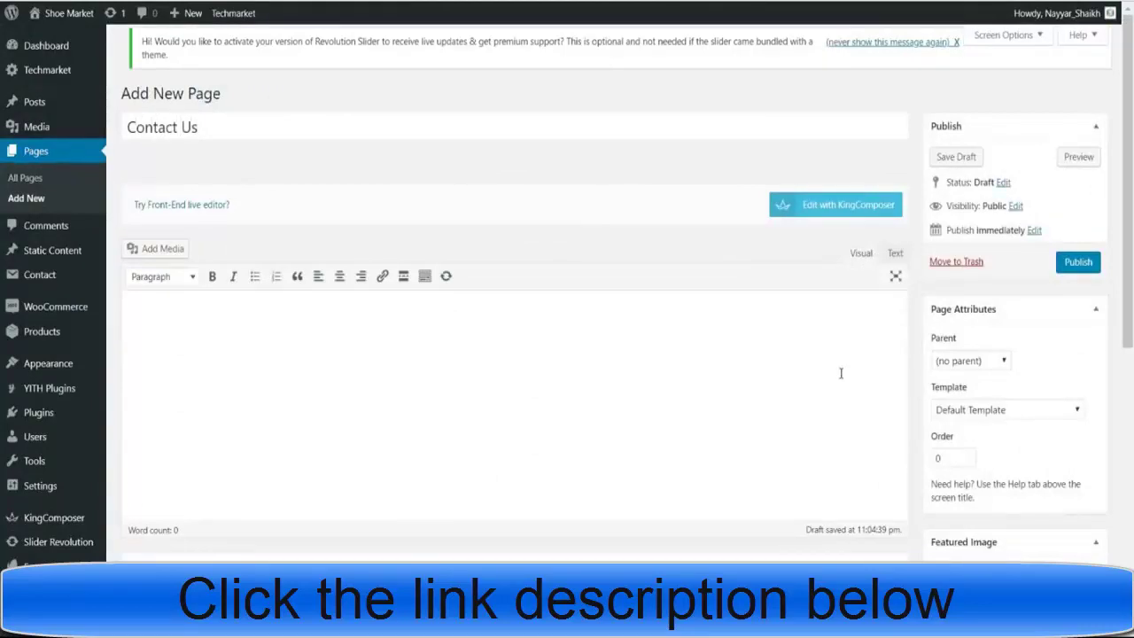
key("alt+Tab")
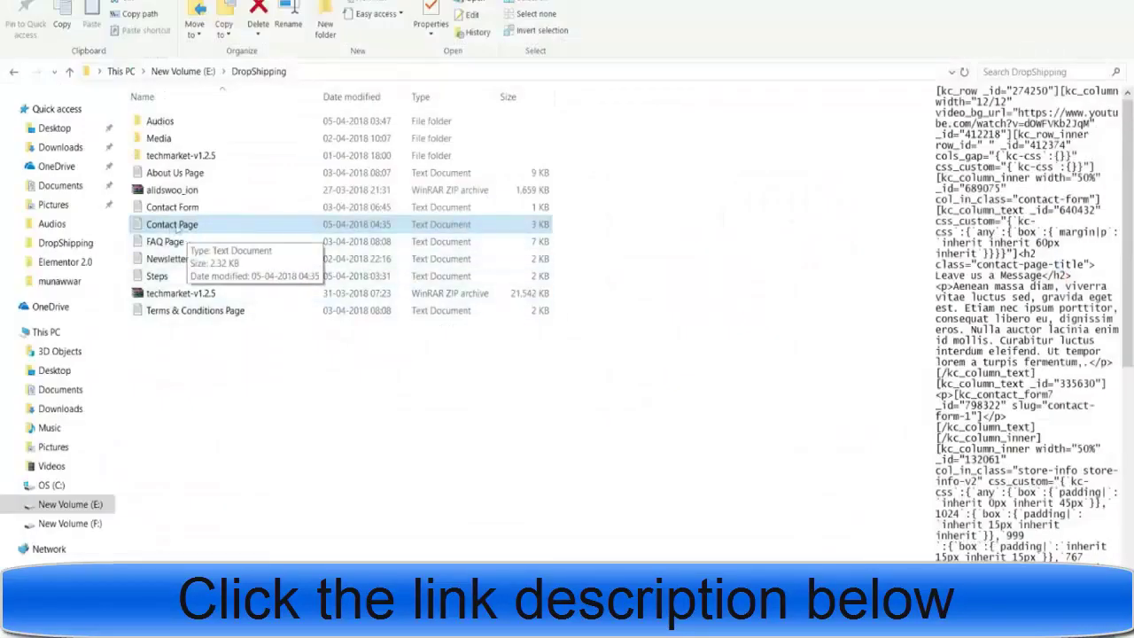
double_click(172, 224)
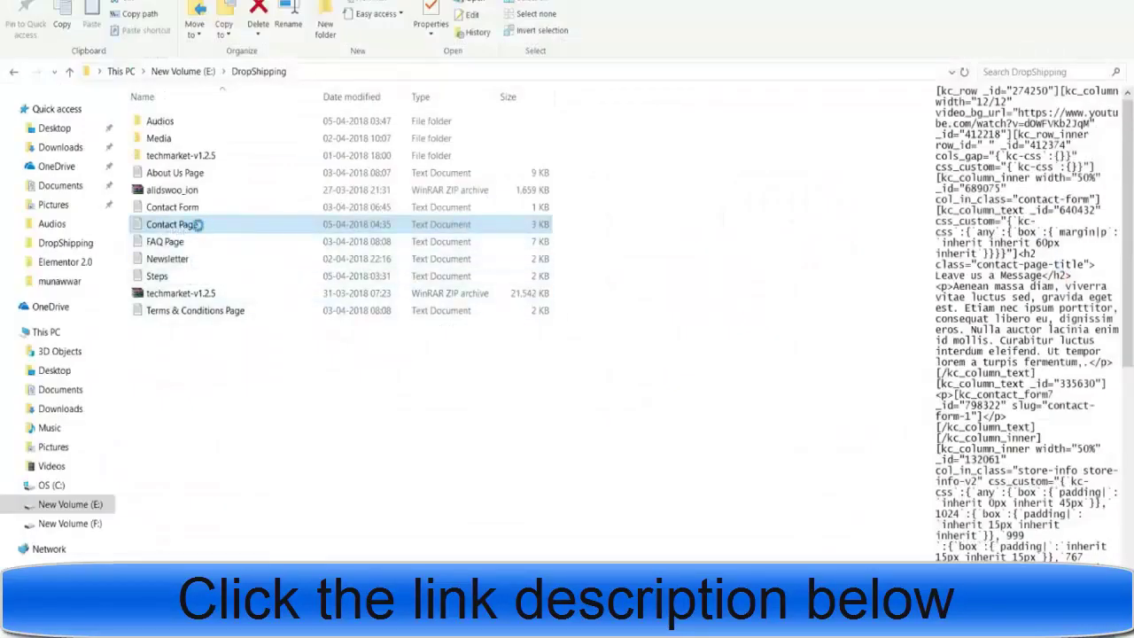
key("ctrl+a")
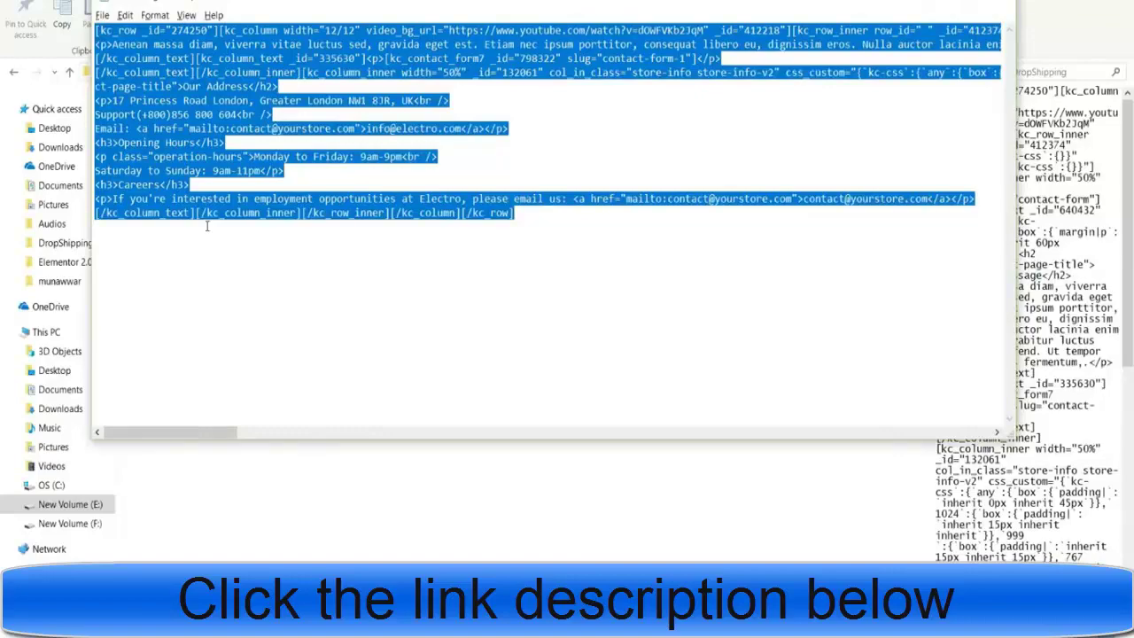
key("alt+Tab")
key("alt+Tab")
key("alt+Tab")
- Paste the Contact Page code into the new page's Text view
key("ctrl+v")
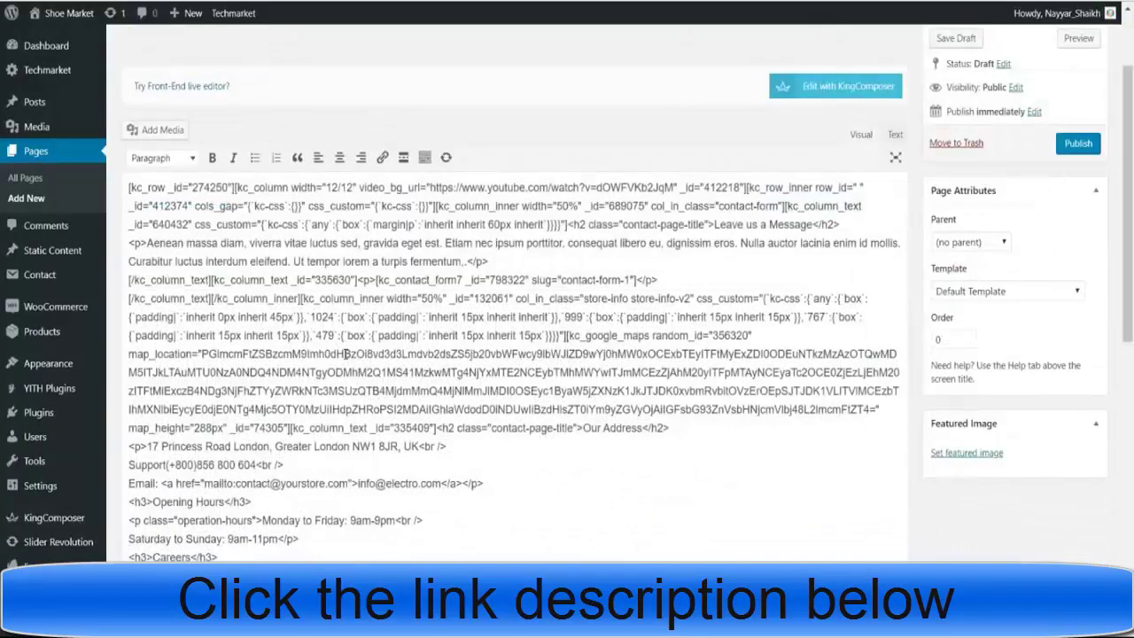
left_click(896, 135)
key("ctrl+a")
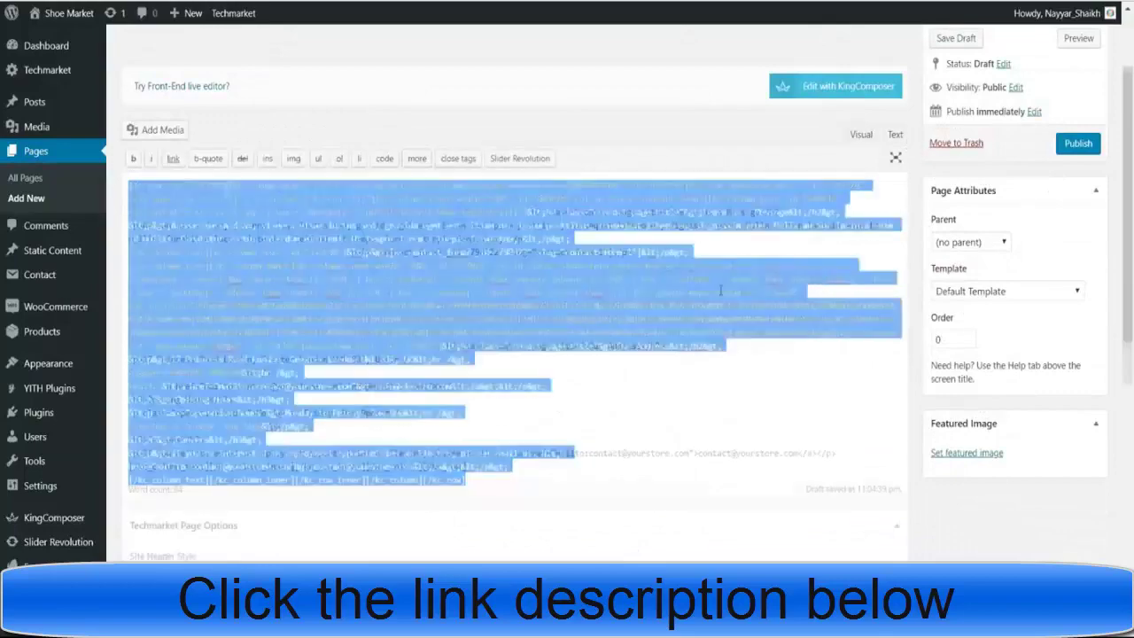
left_click(665, 360)
scroll(596, 423, "up", 3)
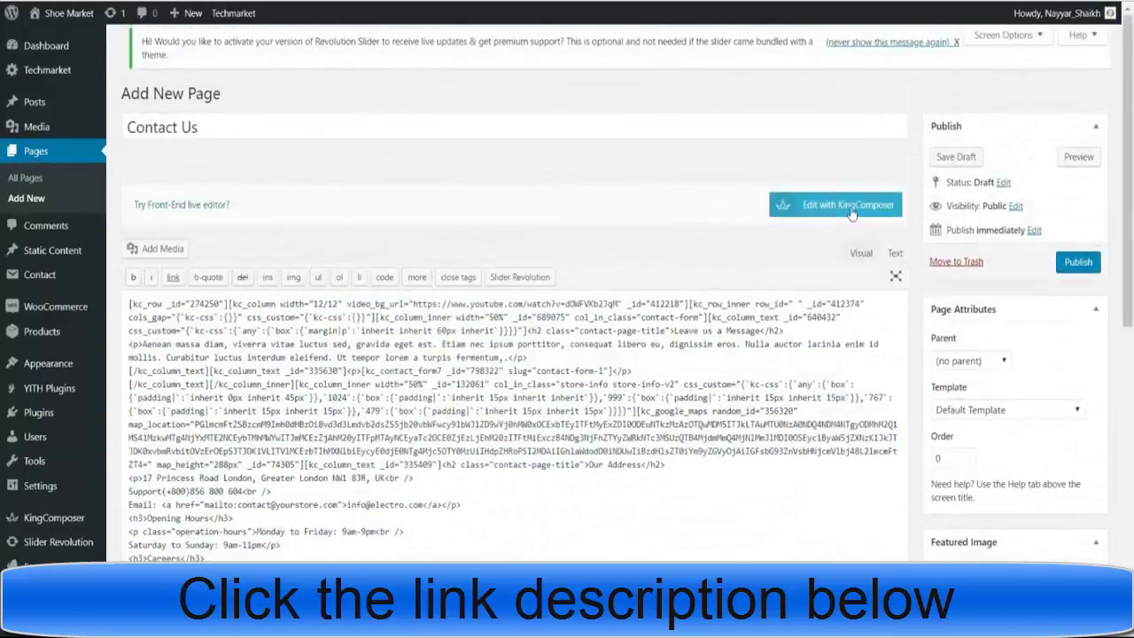
- Open the page in KingComposer and compare it with the live demo's Our Address section
left_click(849, 206)
scroll(305, 286, "down", 3)
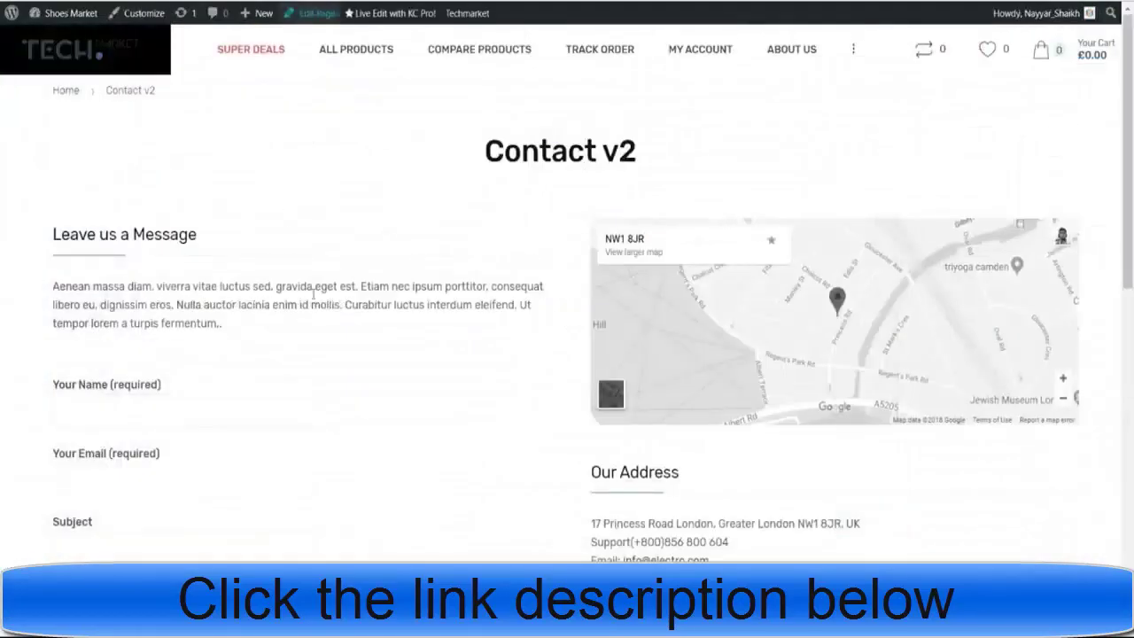
scroll(230, 265, "down", 2)
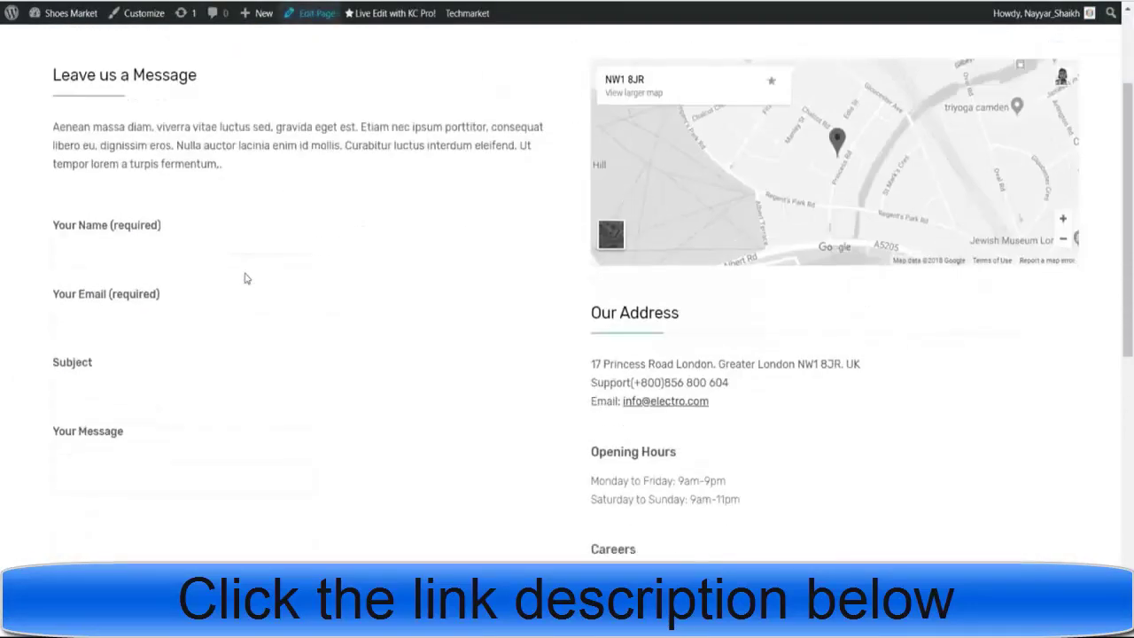
scroll(560, 282, "up", 2)
scroll(631, 359, "down", 2)
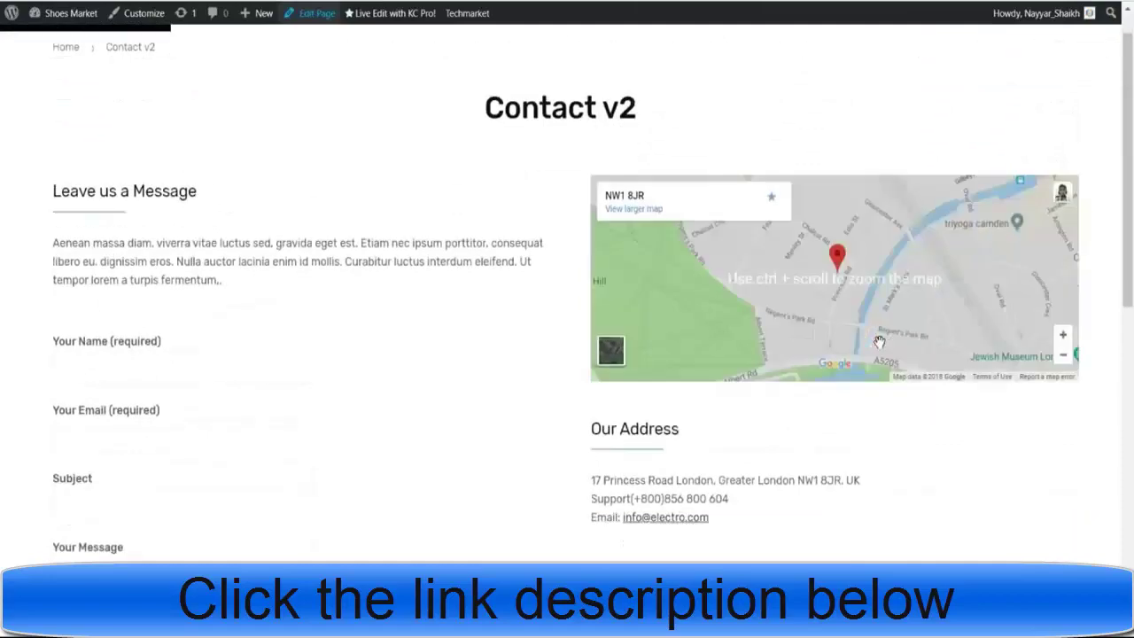
scroll(631, 359, "down", 2)
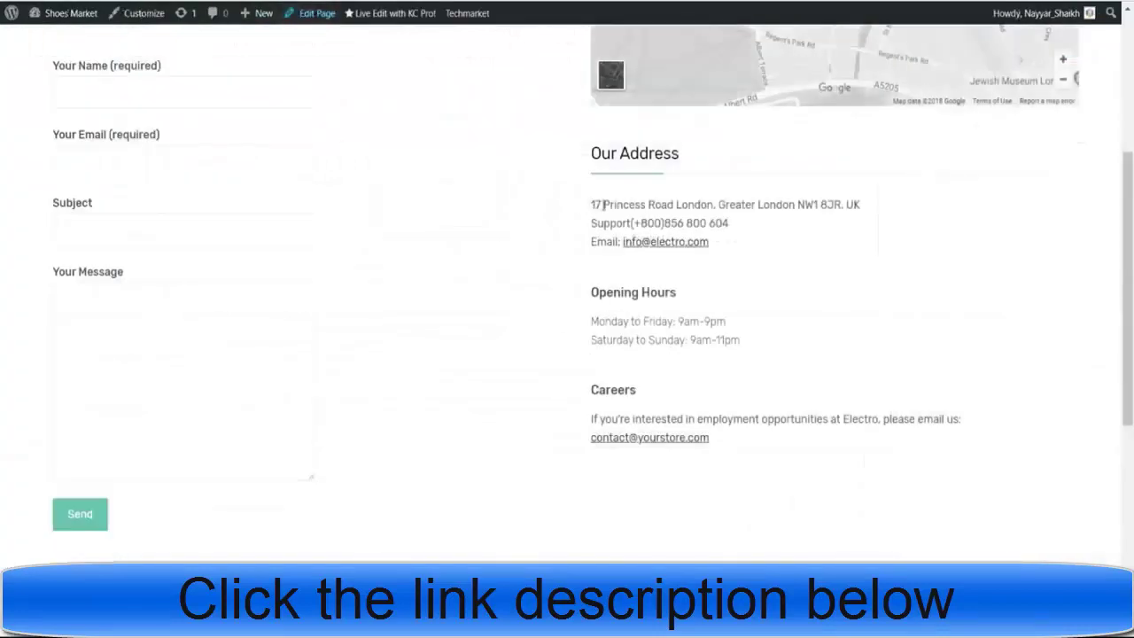
left_click_drag(584, 203, 742, 254)
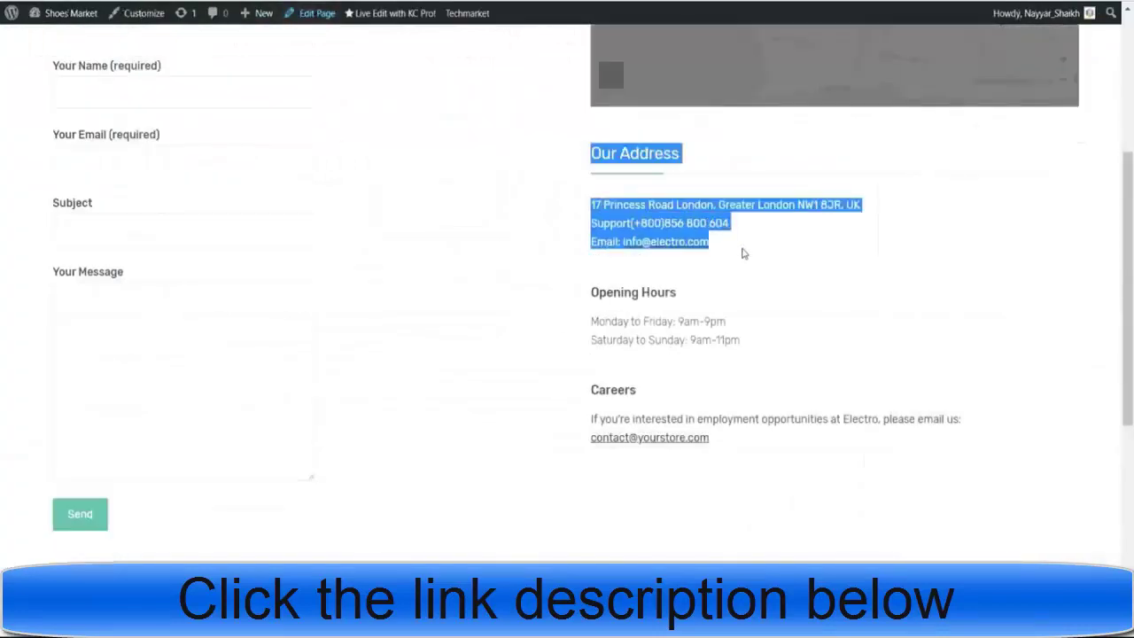
left_click(742, 253)
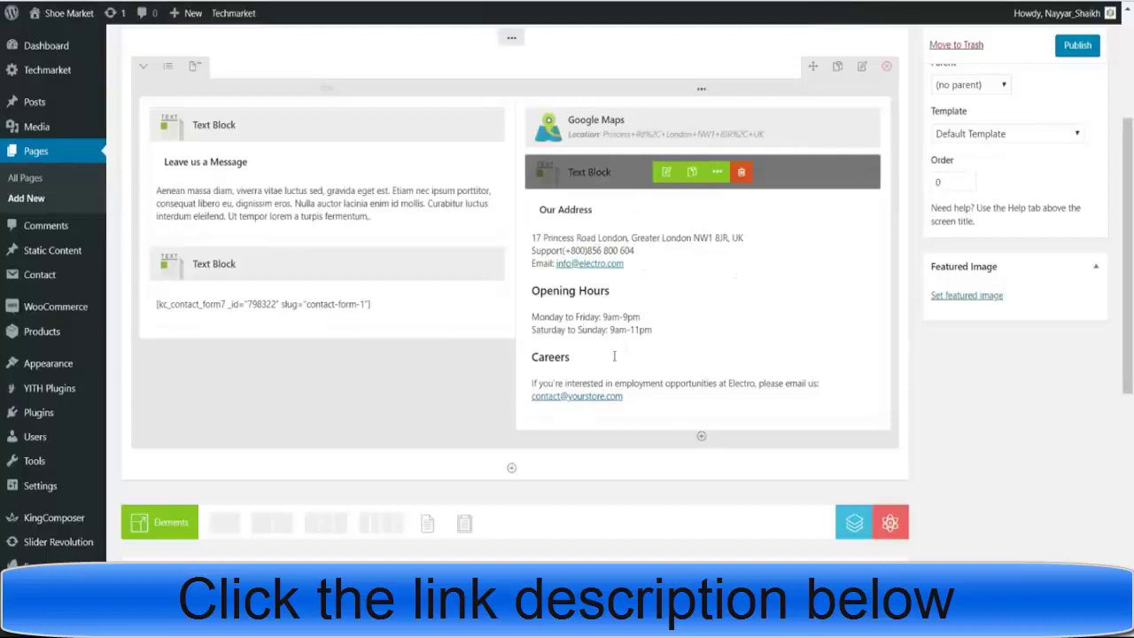
- Replace the Our Address text block's street line with 'Mumbai 400000' and save the block
left_click(667, 173)
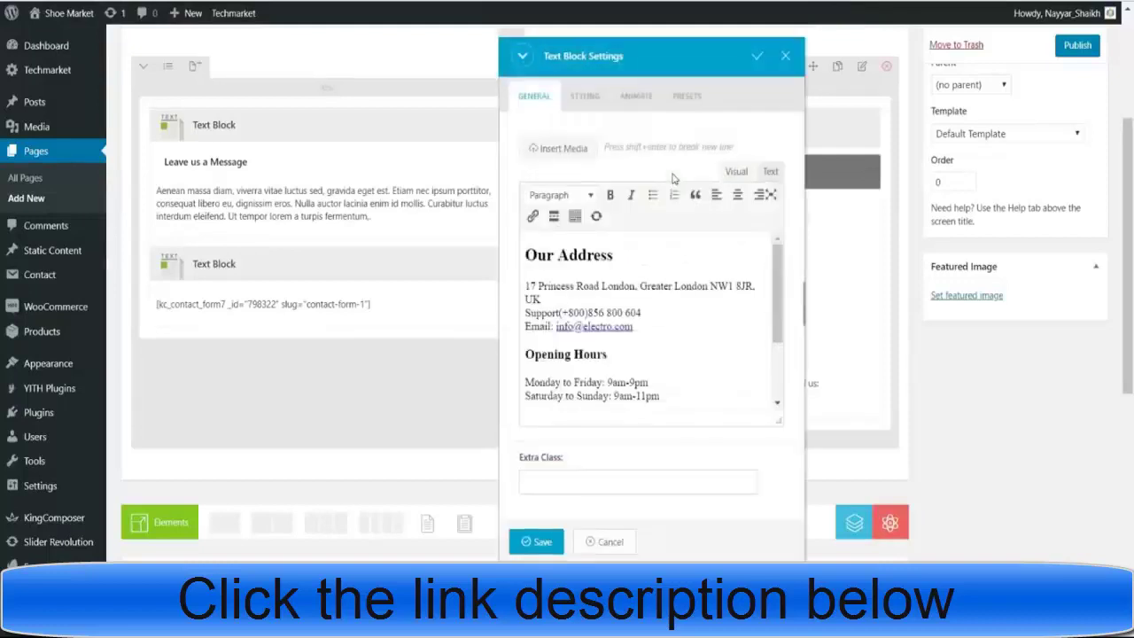
scroll(655, 319, "down", 5)
scroll(656, 328, "up", 6)
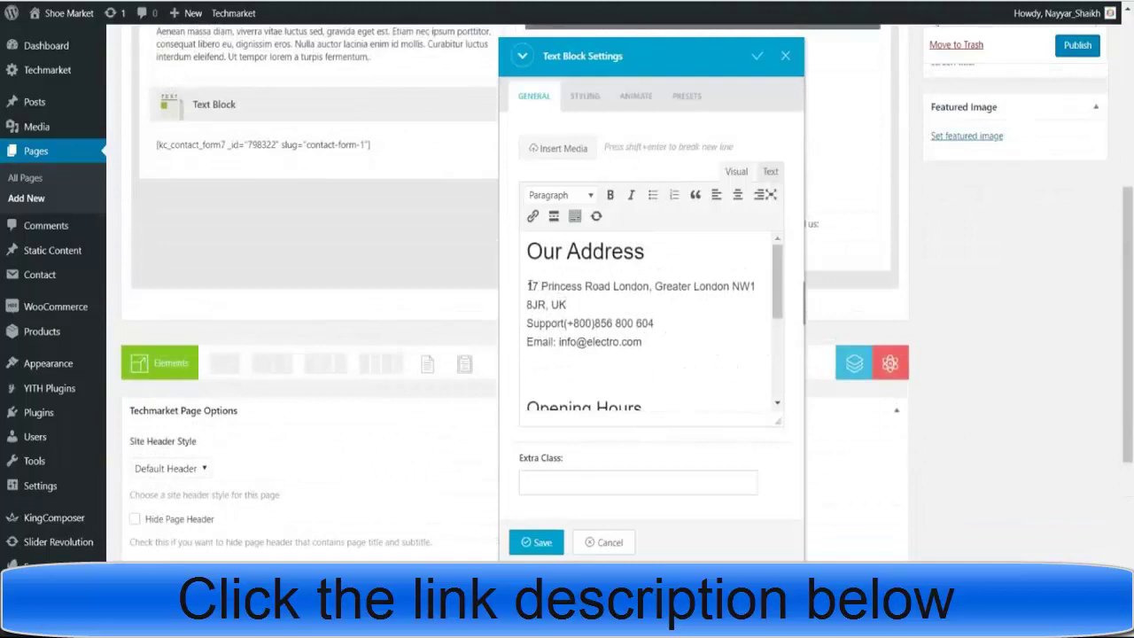
left_click_drag(528, 285, 572, 304)
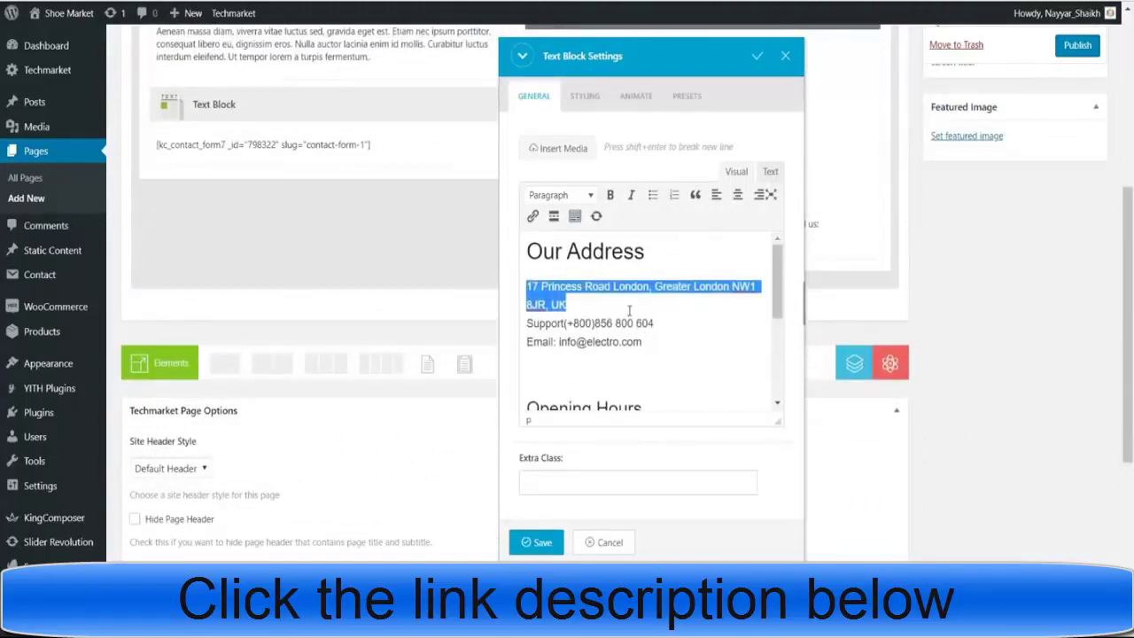
key("BackSpace")
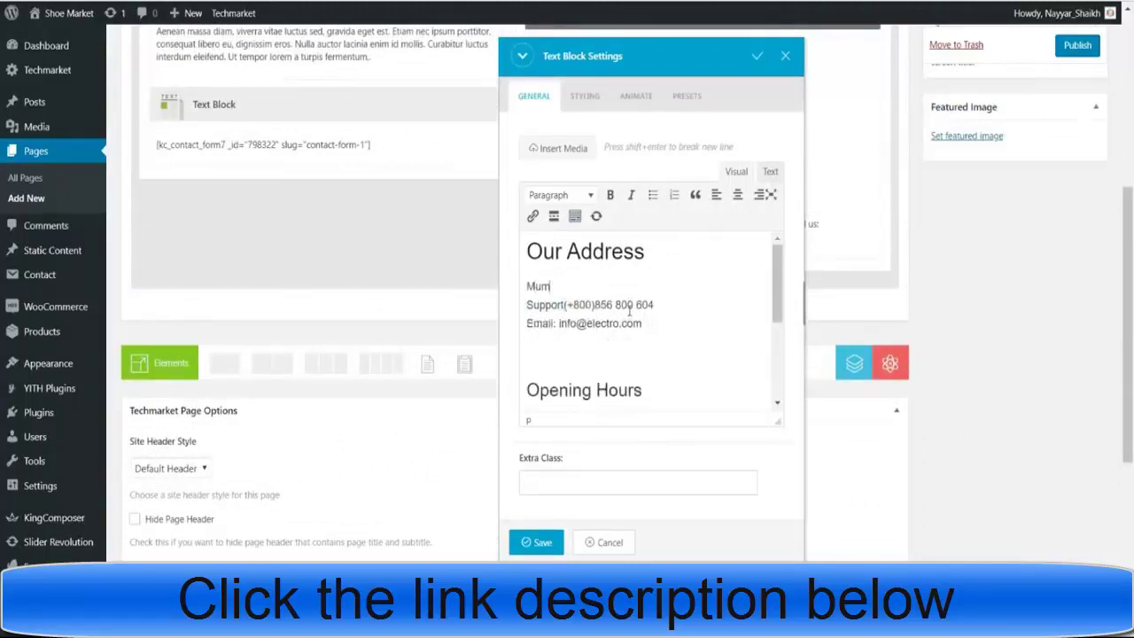
type("Mumbai 400000")
scroll(653, 370, "down", 4)
scroll(641, 324, "up", 2)
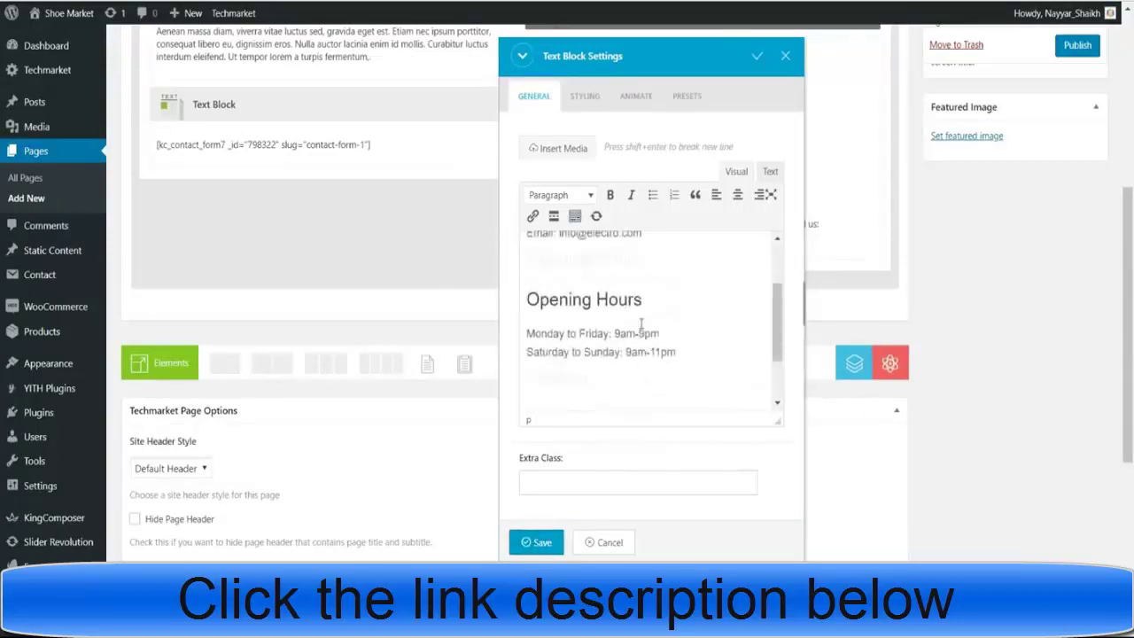
scroll(640, 344, "down", 4)
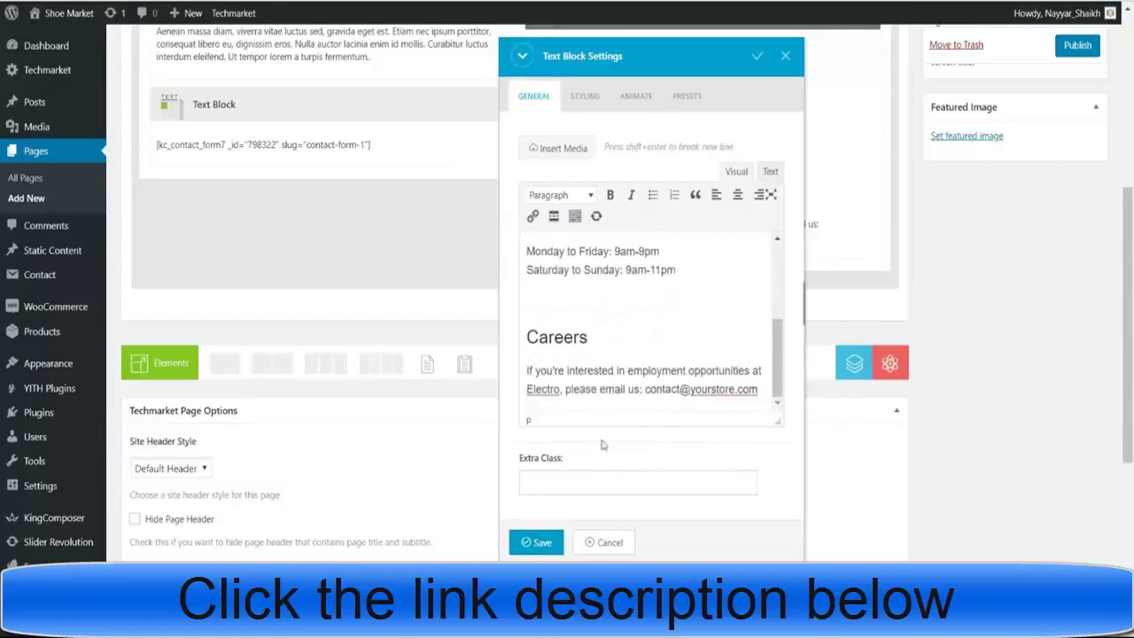
left_click(539, 542)
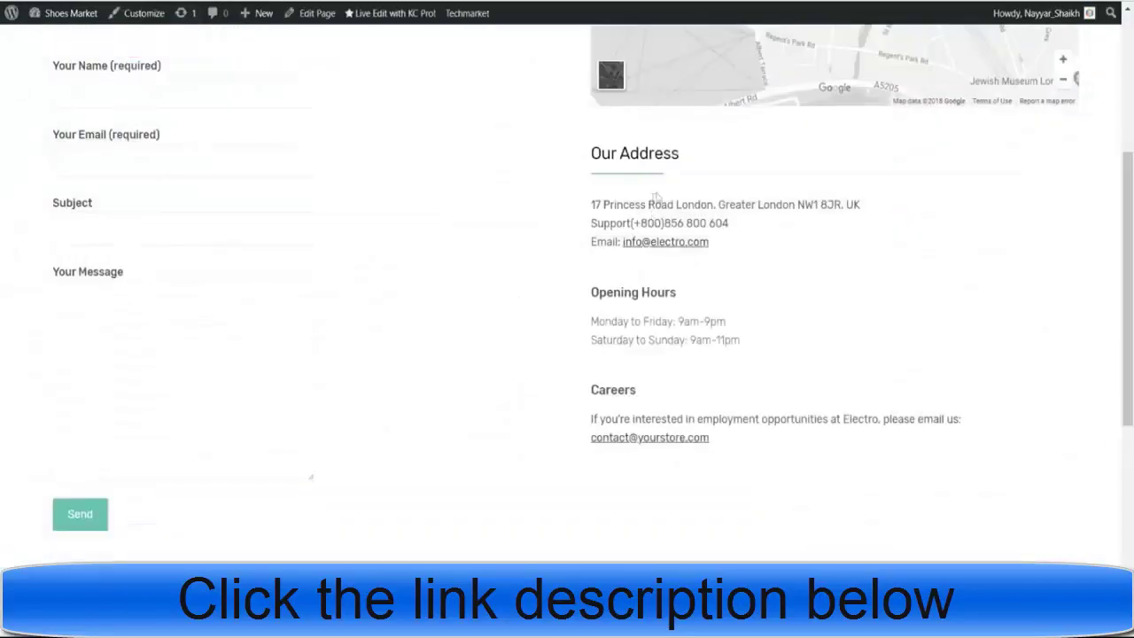
scroll(810, 345, "up", 5)
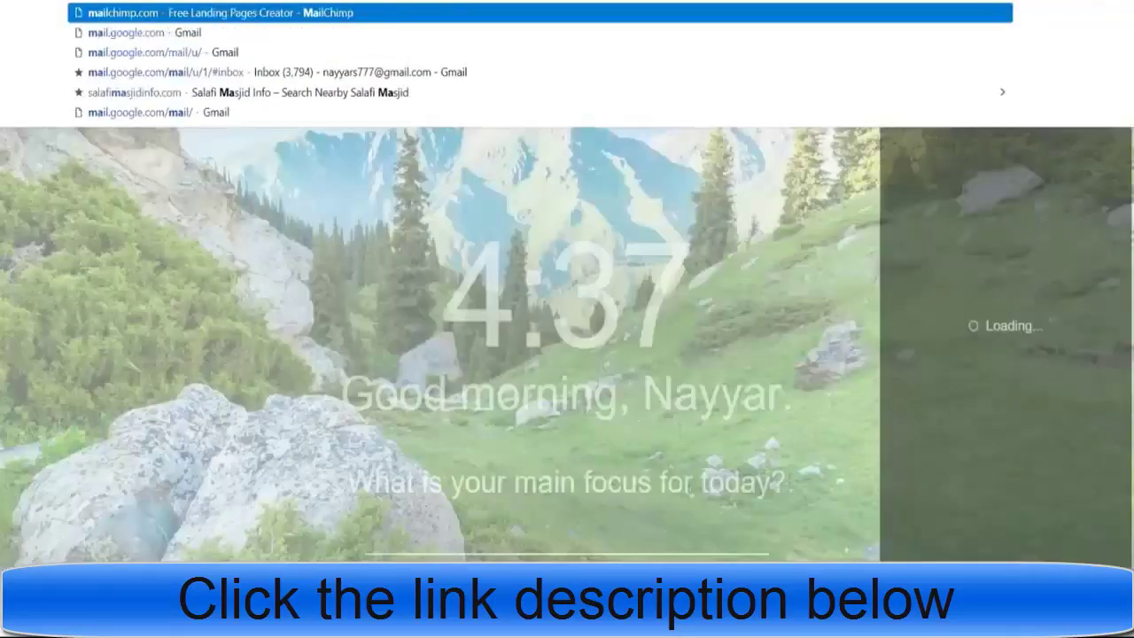
- In Google Maps, go to Share or embed map > Embed a map and select the iframe code
type("p")
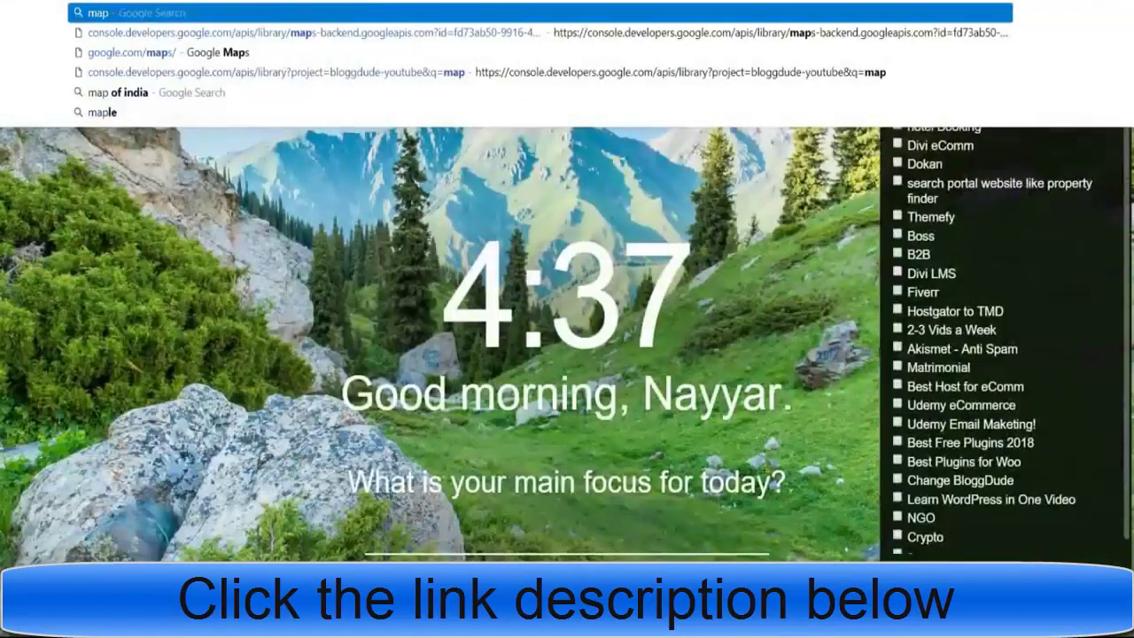
left_click(653, 55)
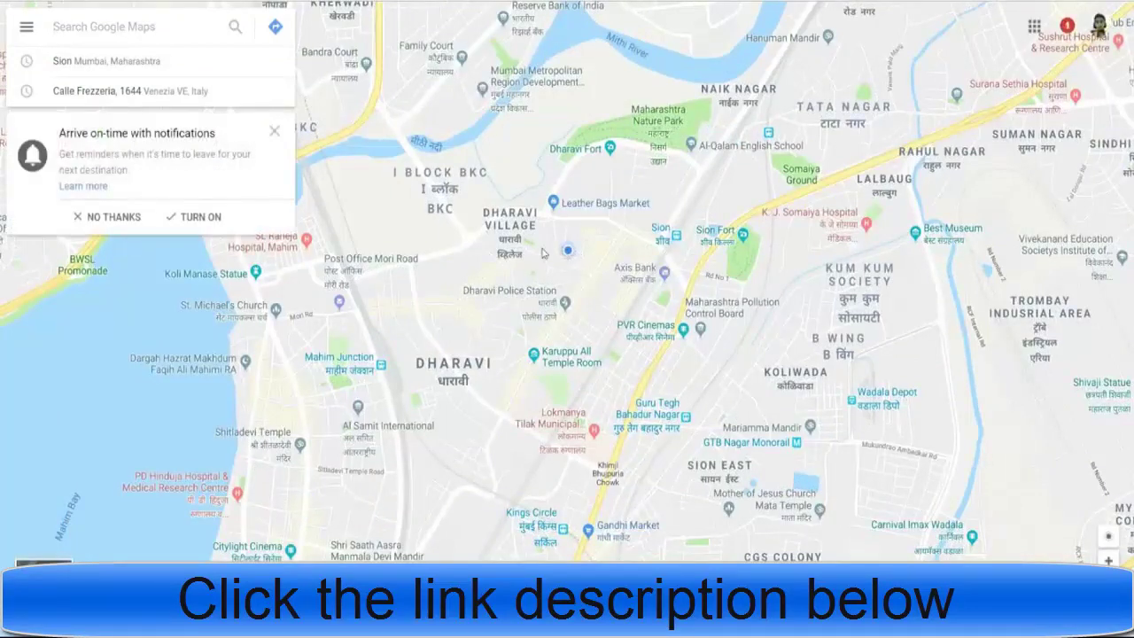
left_click(23, 29)
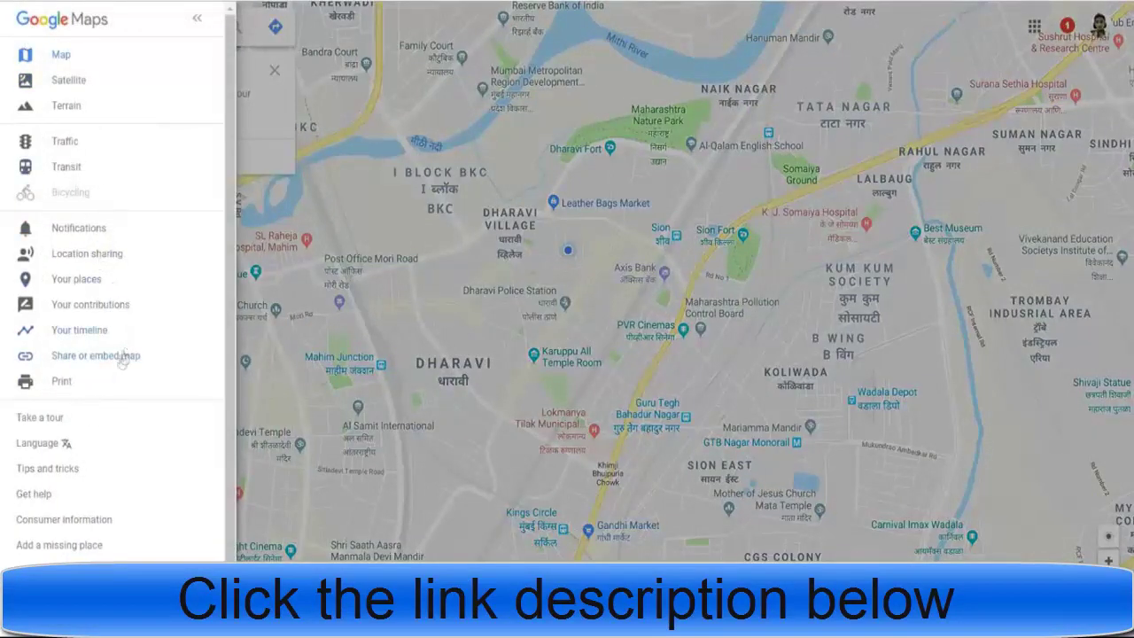
left_click(121, 359)
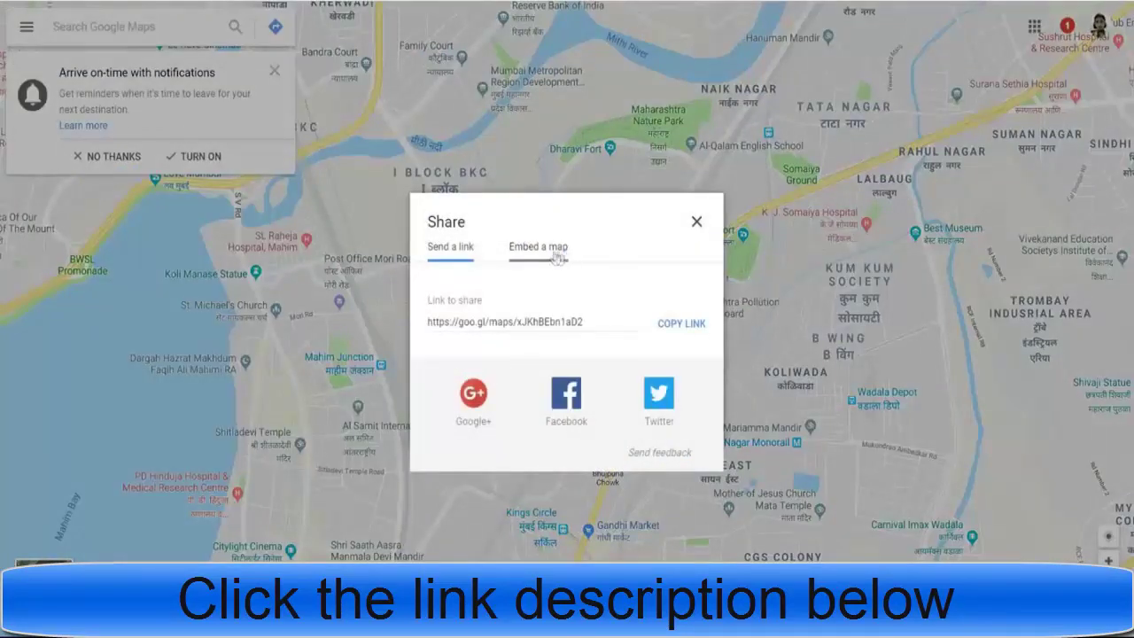
left_click(558, 256)
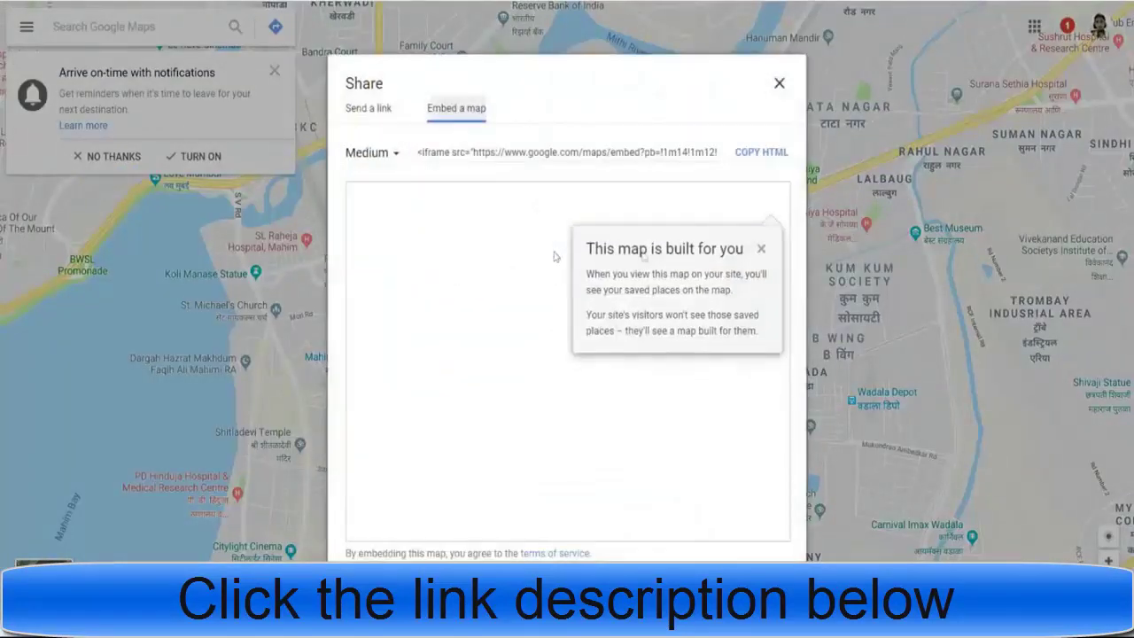
left_click(529, 159)
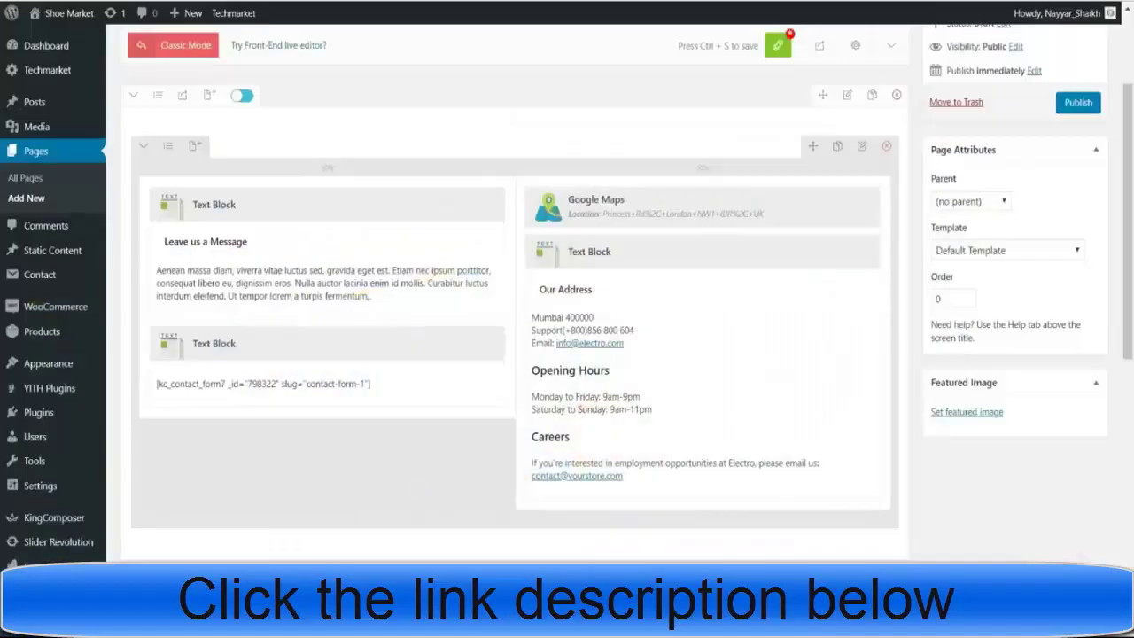
- Replace the Google Maps element's Map Location with the Mumbai map embed code
mouse_move(696, 208)
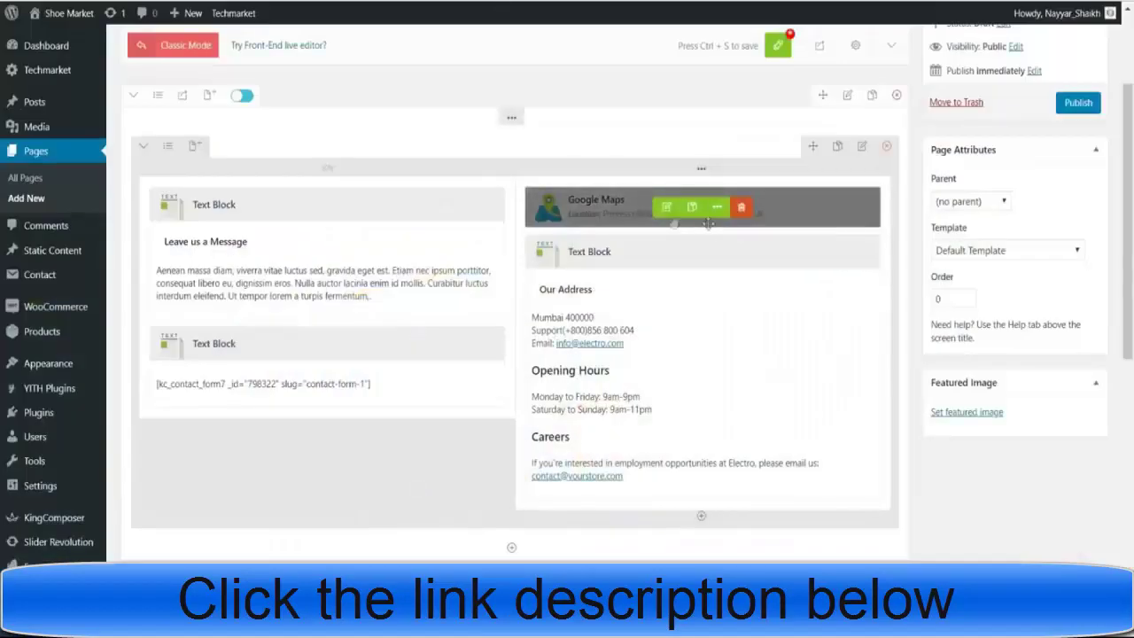
left_click(666, 207)
left_click_drag(524, 162, 730, 262)
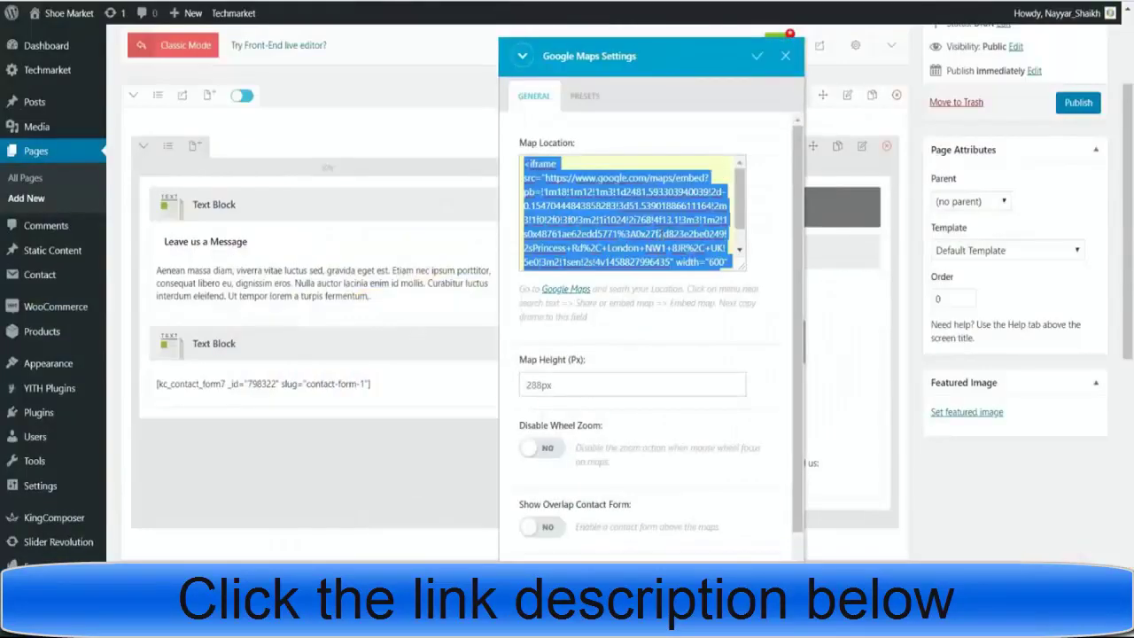
key("ctrl+v")
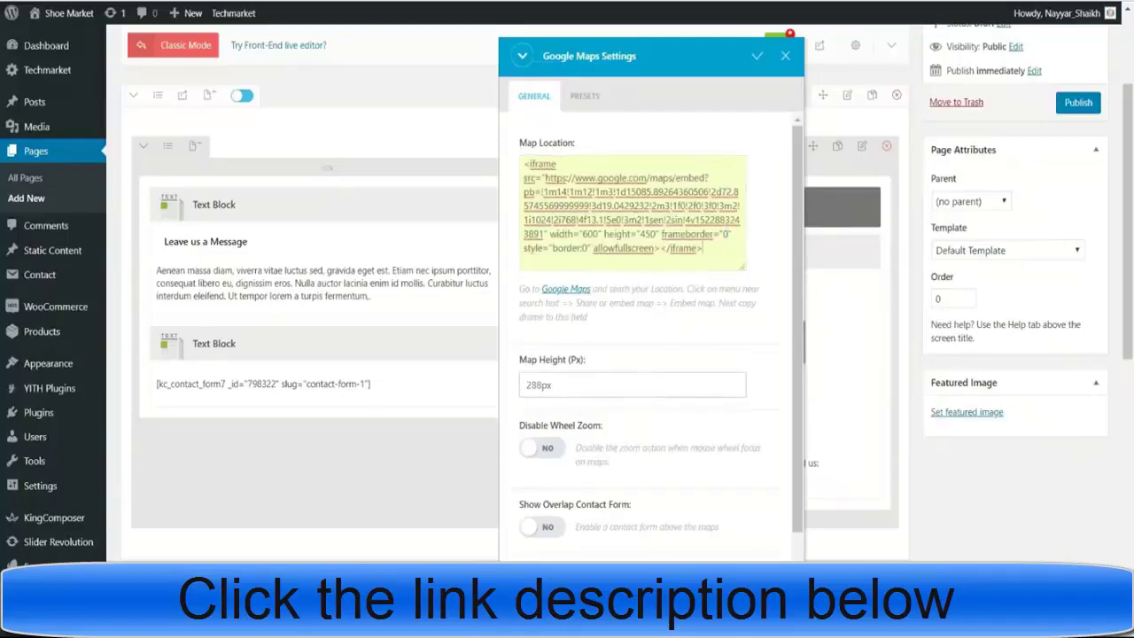
key("Escape")
- Publish the Contact Us page and check the Mumbai 400000 address on the live page
left_click(1078, 101)
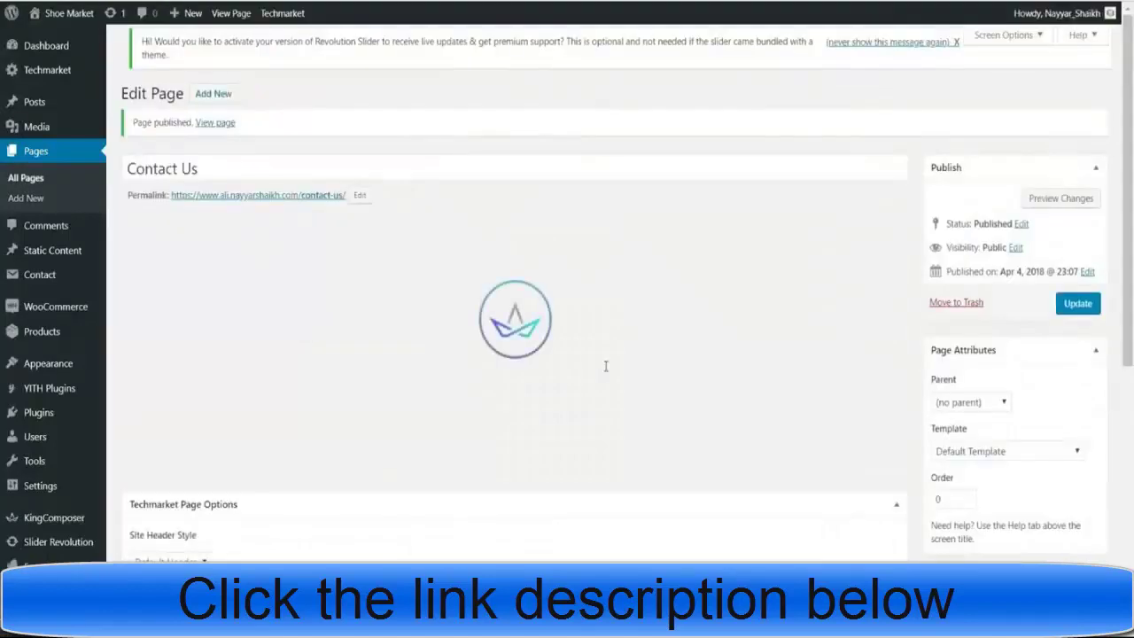
right_click(215, 124)
key("Escape")
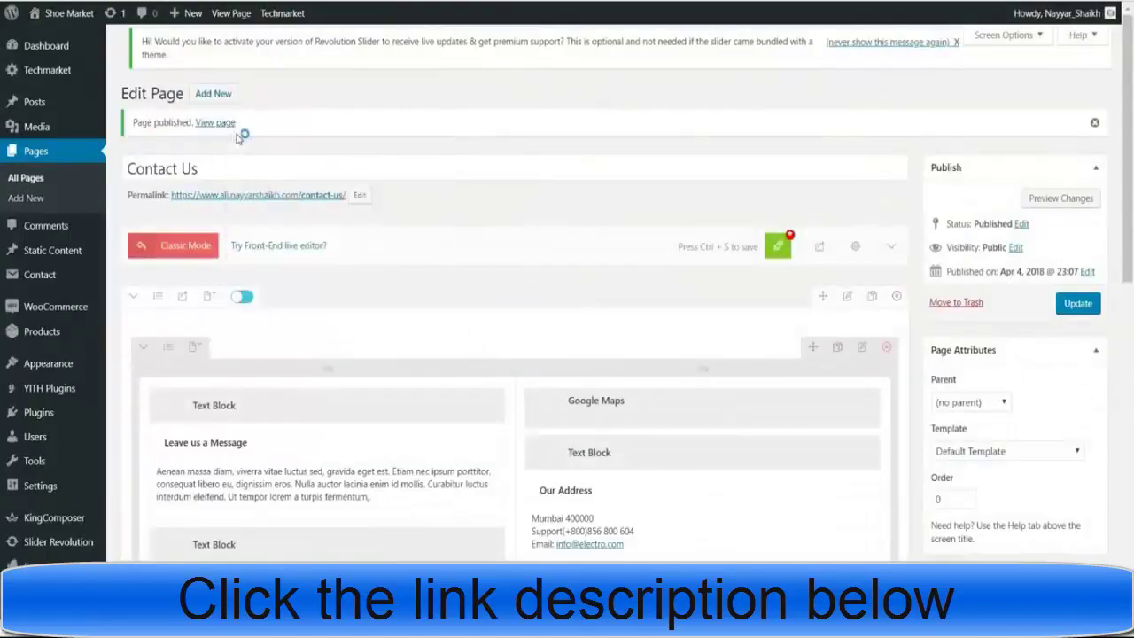
left_click(217, 123)
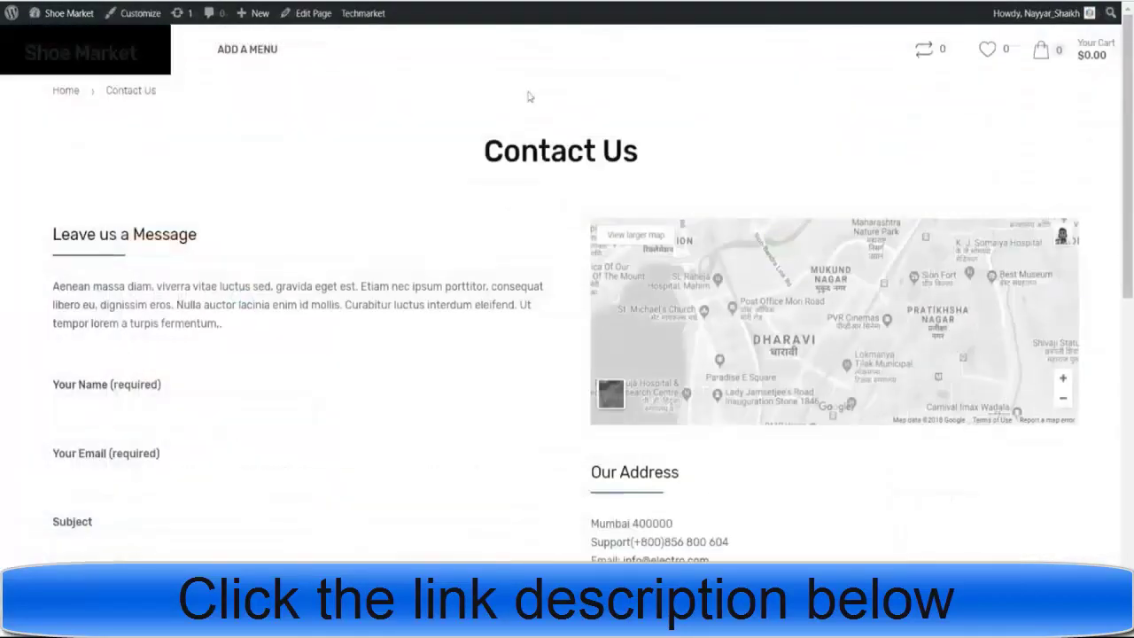
scroll(599, 367, "down", 2)
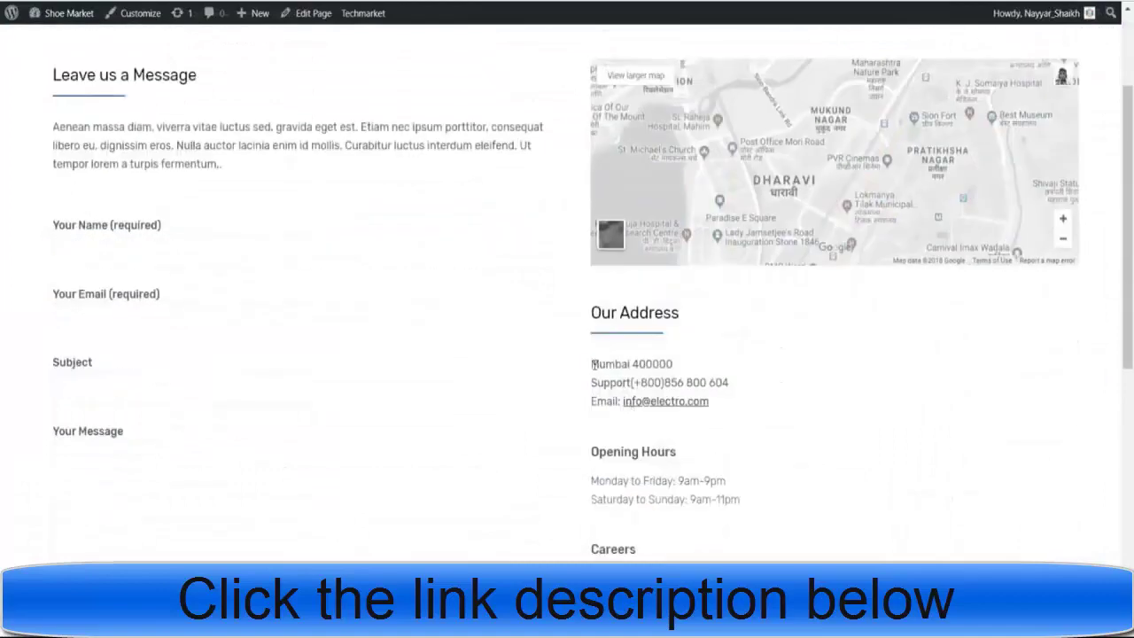
left_click_drag(594, 363, 700, 365)
left_click(706, 376)
scroll(494, 126, "up", 2)
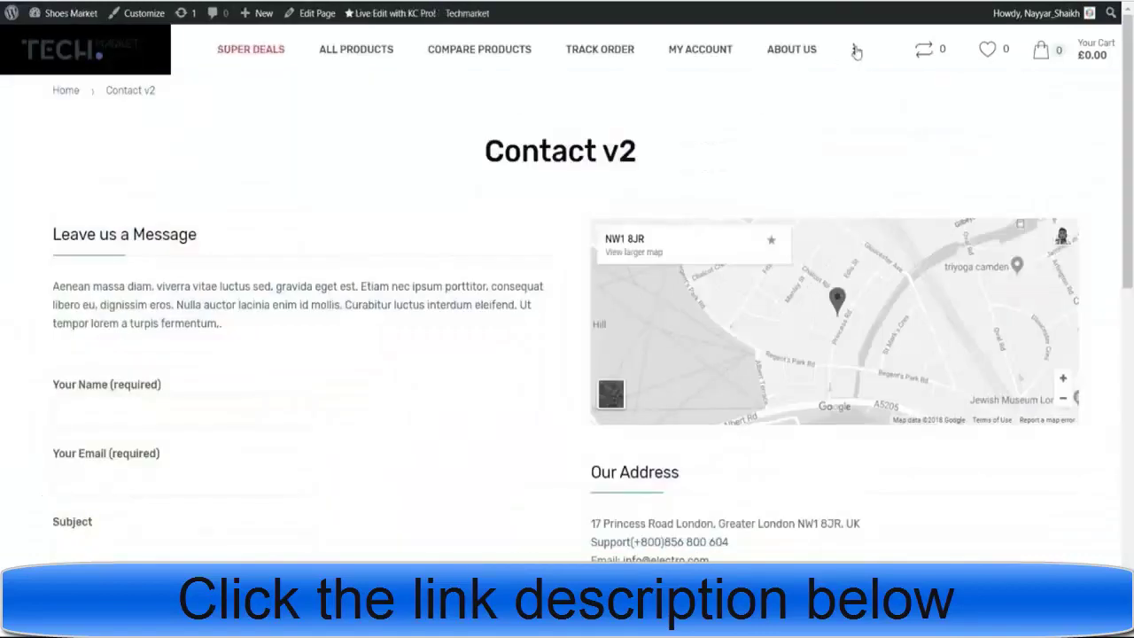
- Start a new page titled 'FAQ Page'
mouse_move(853, 48)
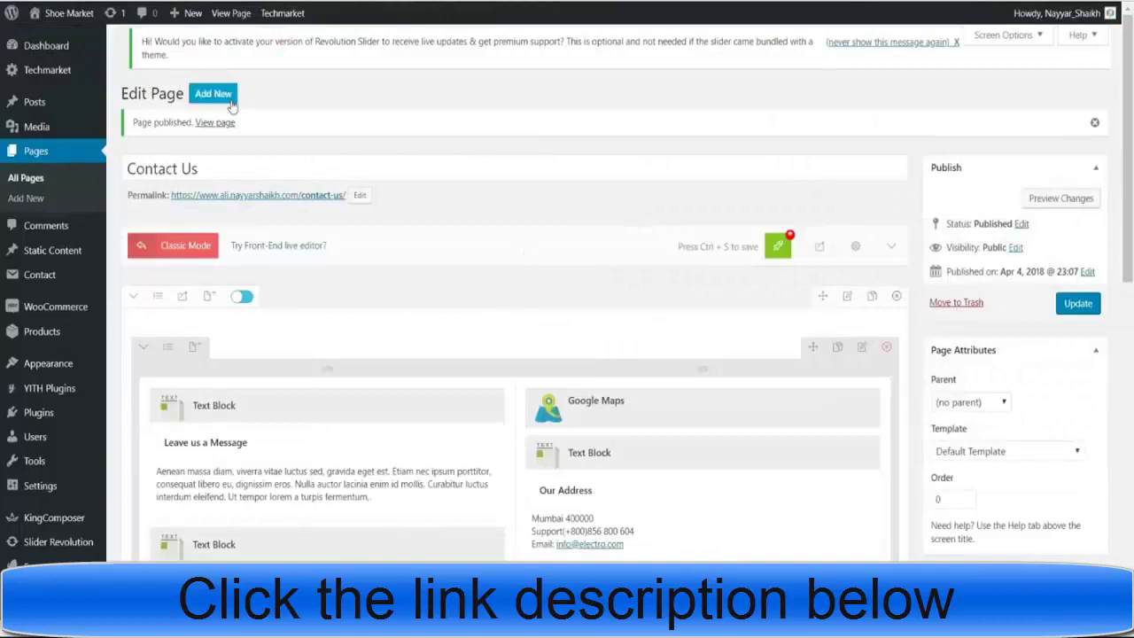
left_click(229, 99)
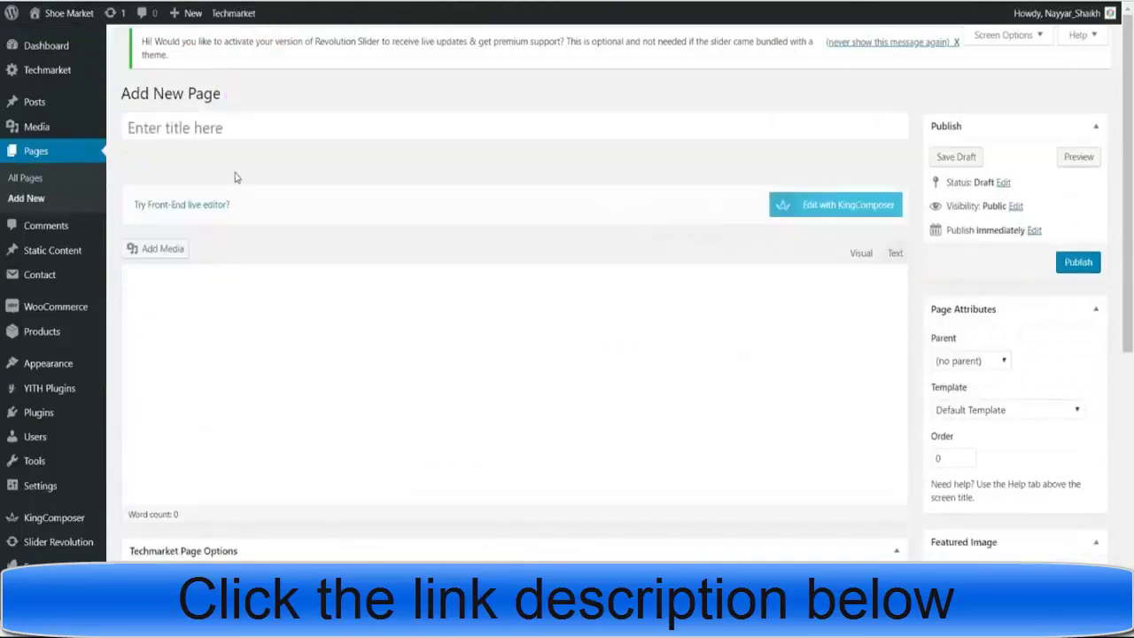
type("FAQ Page")
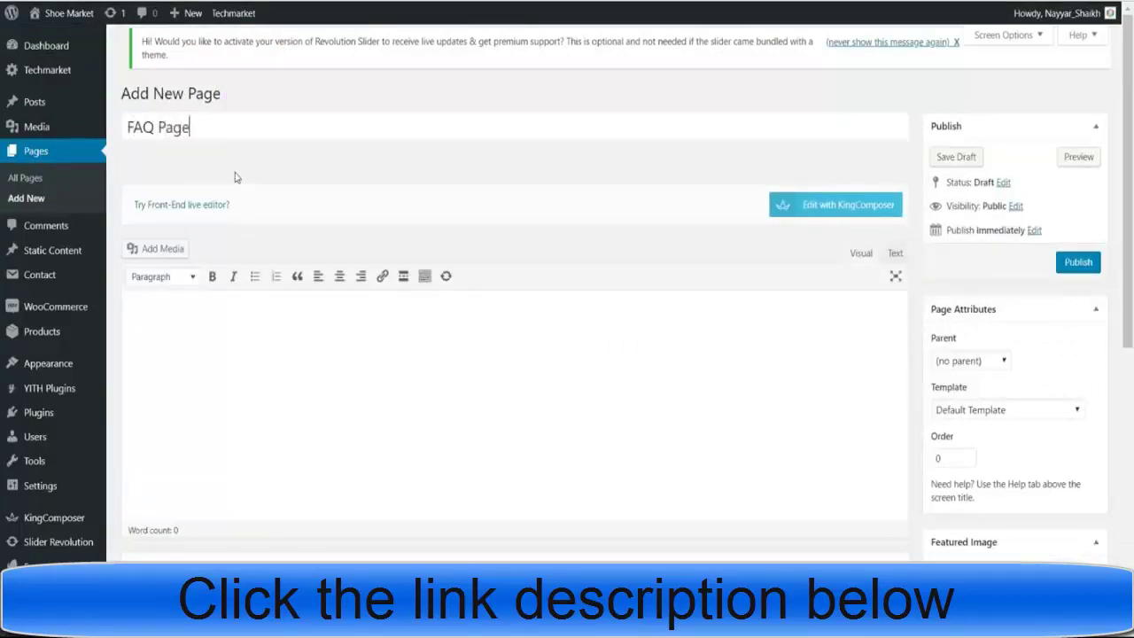
key("alt+Tab")
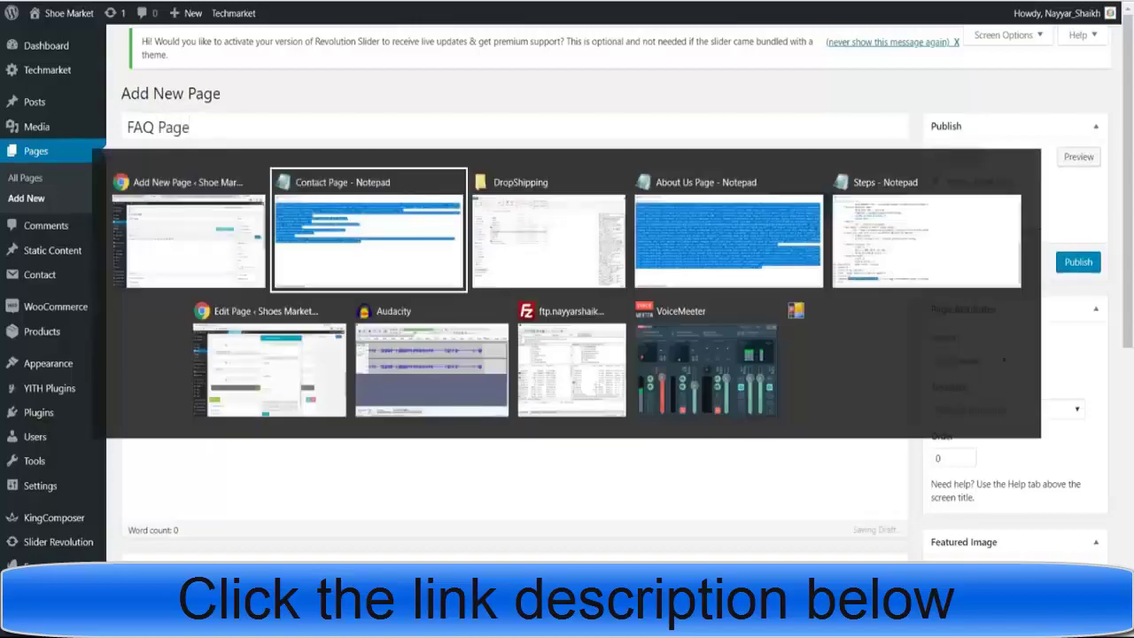
- Copy all the code from the FAQ Page file and return to the new page's Text view
key("alt+Tab")
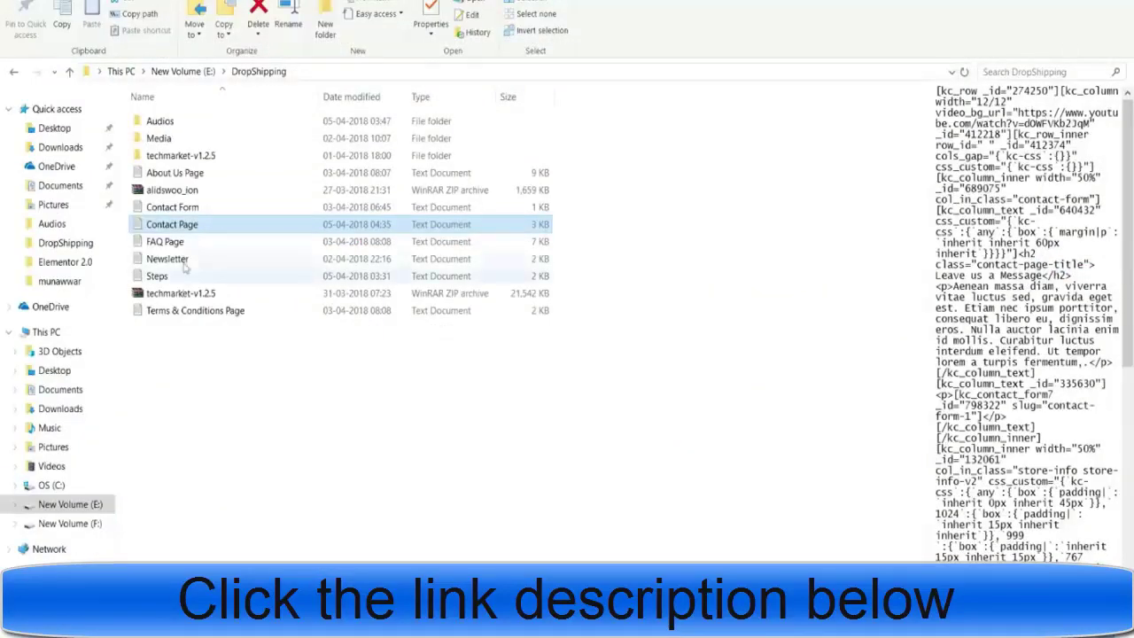
double_click(165, 241)
key("ctrl+a")
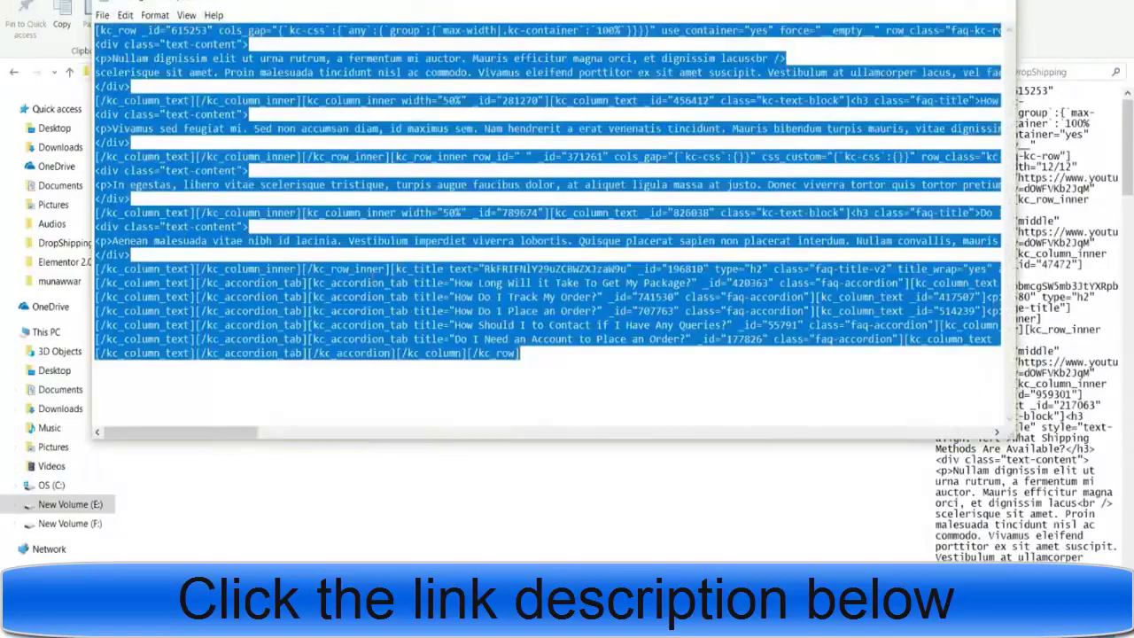
key("alt+Tab")
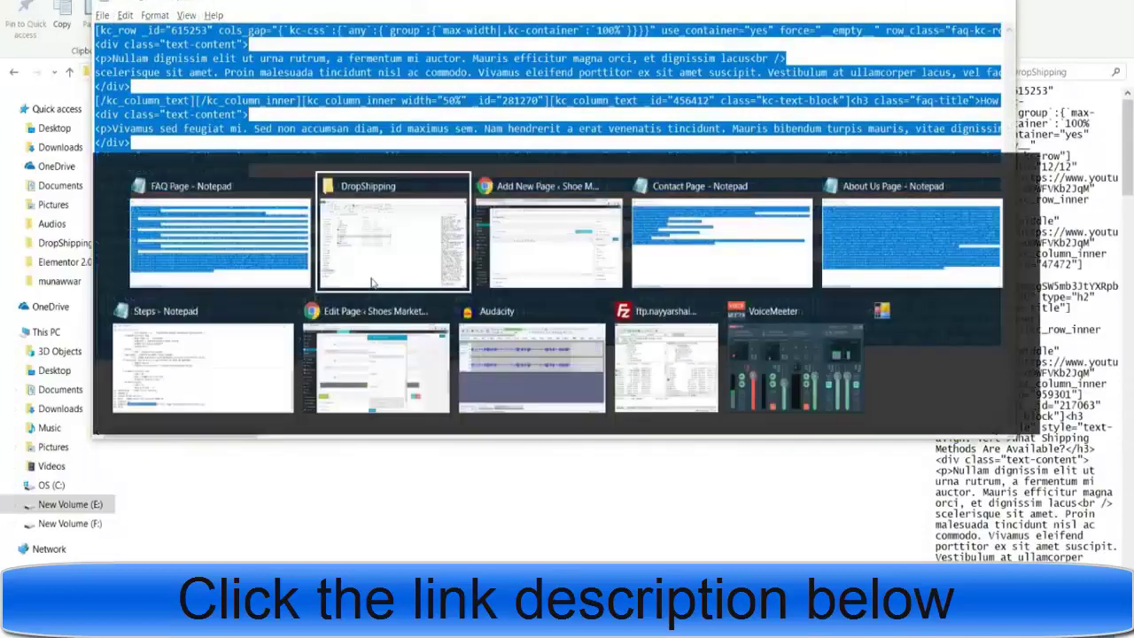
key("alt+Tab")
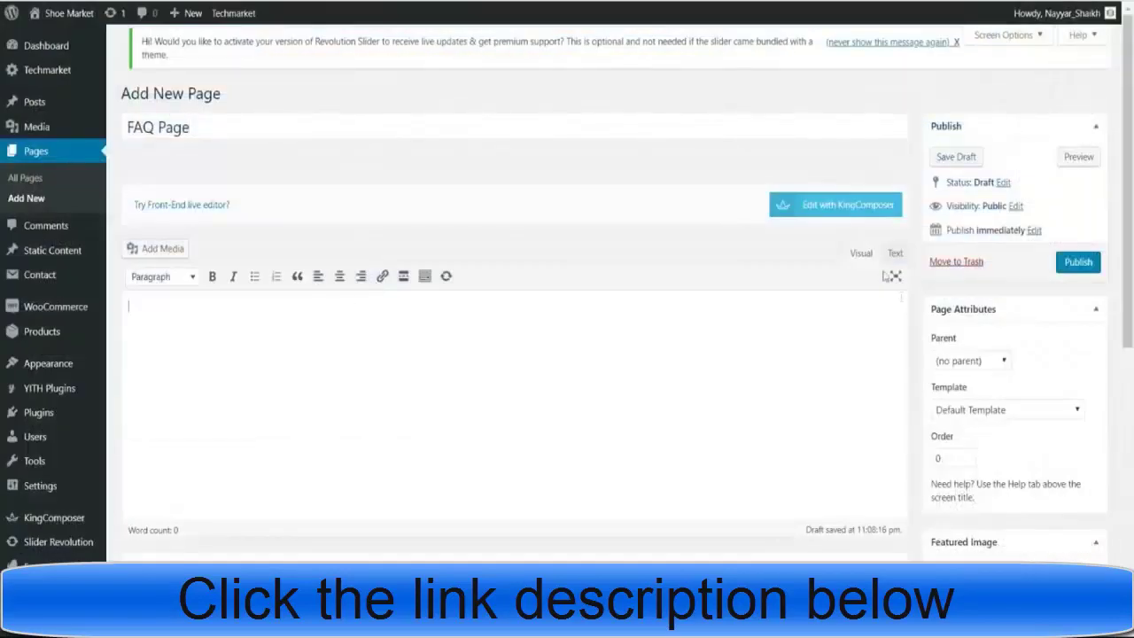
left_click(894, 253)
- Paste the FAQ layout code into the FAQ Page content
left_click(671, 357)
key("ctrl+v")
scroll(853, 332, "down", 2)
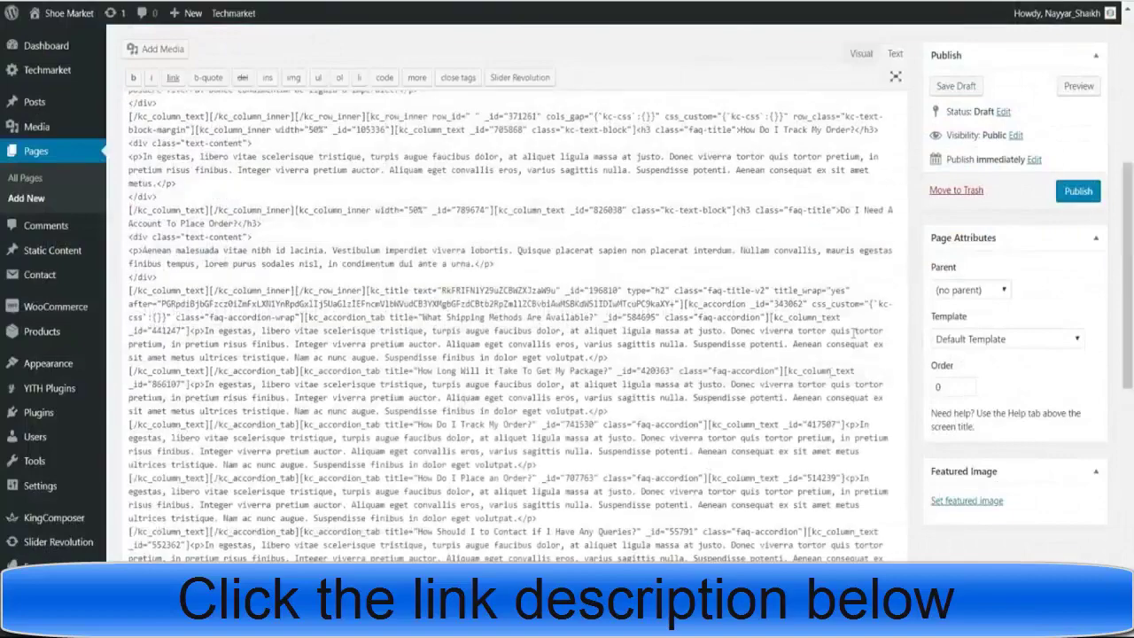
scroll(853, 332, "up", 5)
- Open the FAQ Page in KingComposer and compare it with the demo Frequently Asked Questions page
left_click(846, 204)
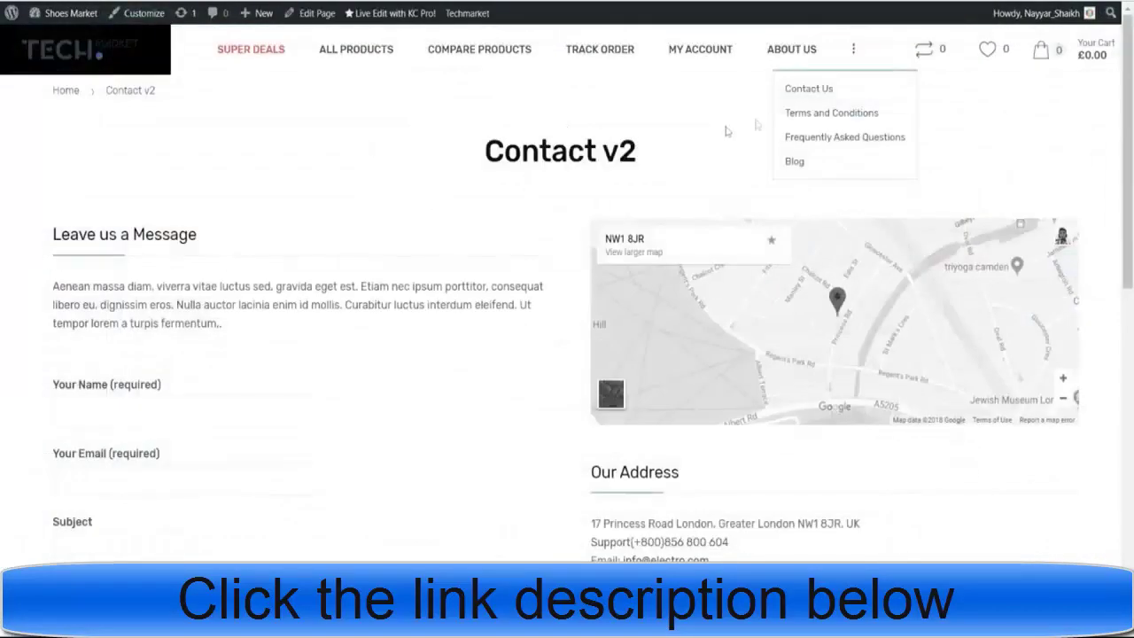
left_click(822, 136)
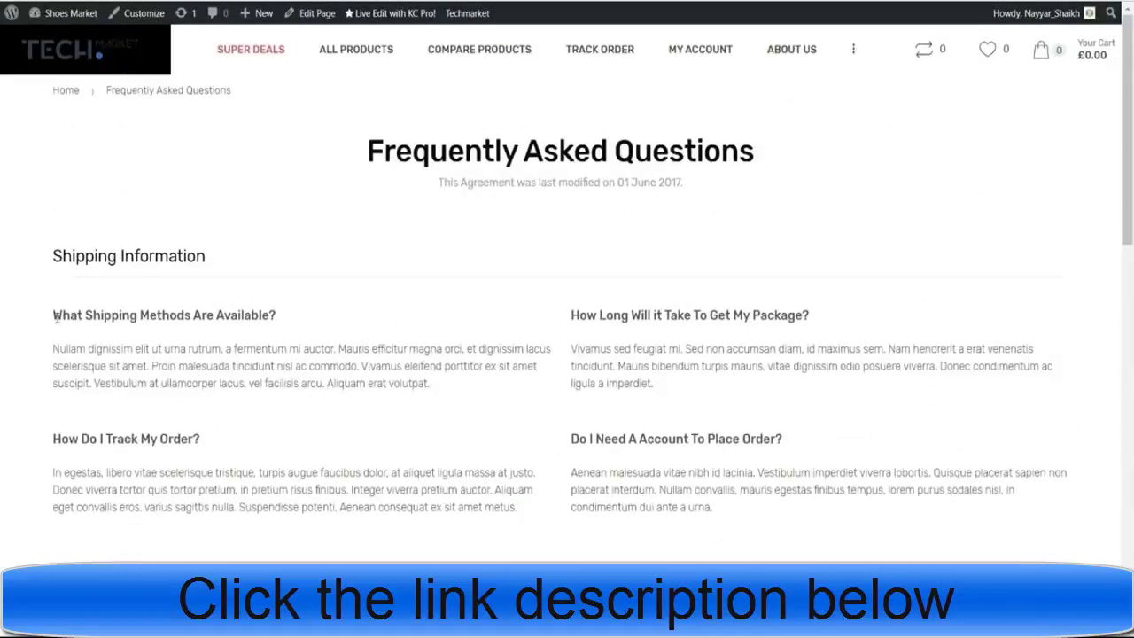
left_click_drag(51, 316, 299, 324)
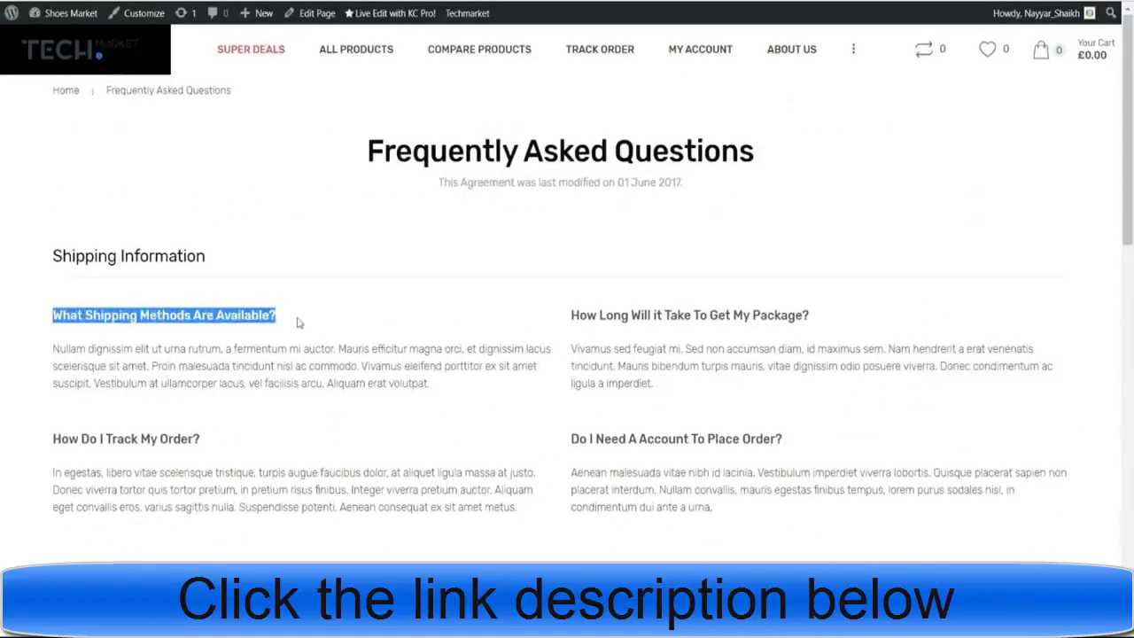
left_click(230, 342)
left_click_drag(48, 354, 325, 372)
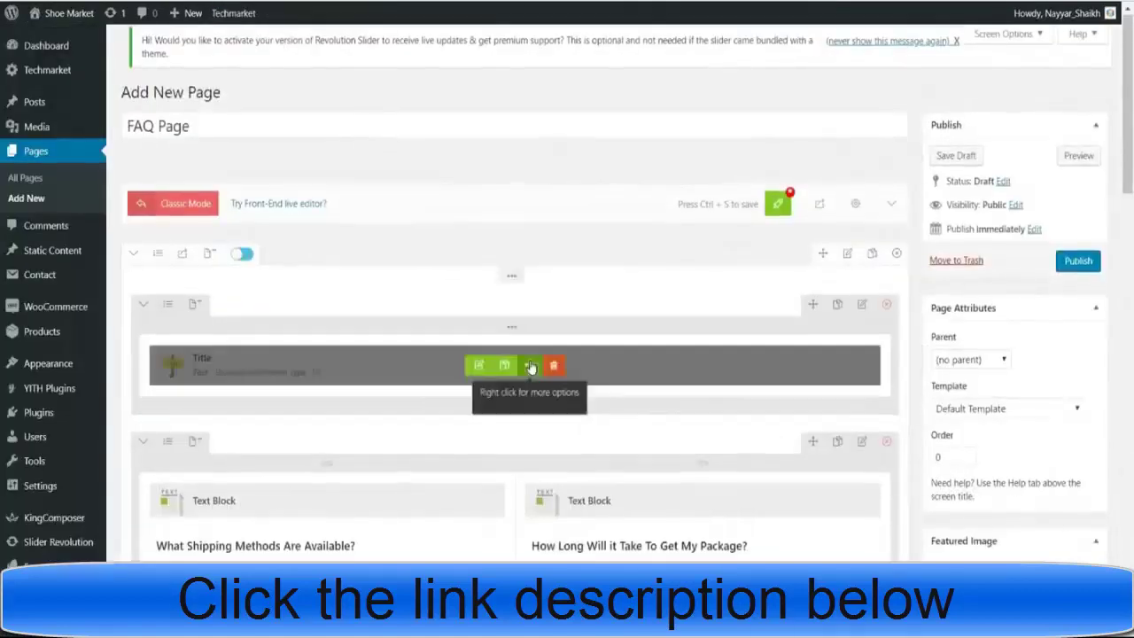
- Check the 'What Shipping Methods Are Available?' text block, save it, and publish the FAQ Page
scroll(509, 318, "down", 3)
left_click(291, 261)
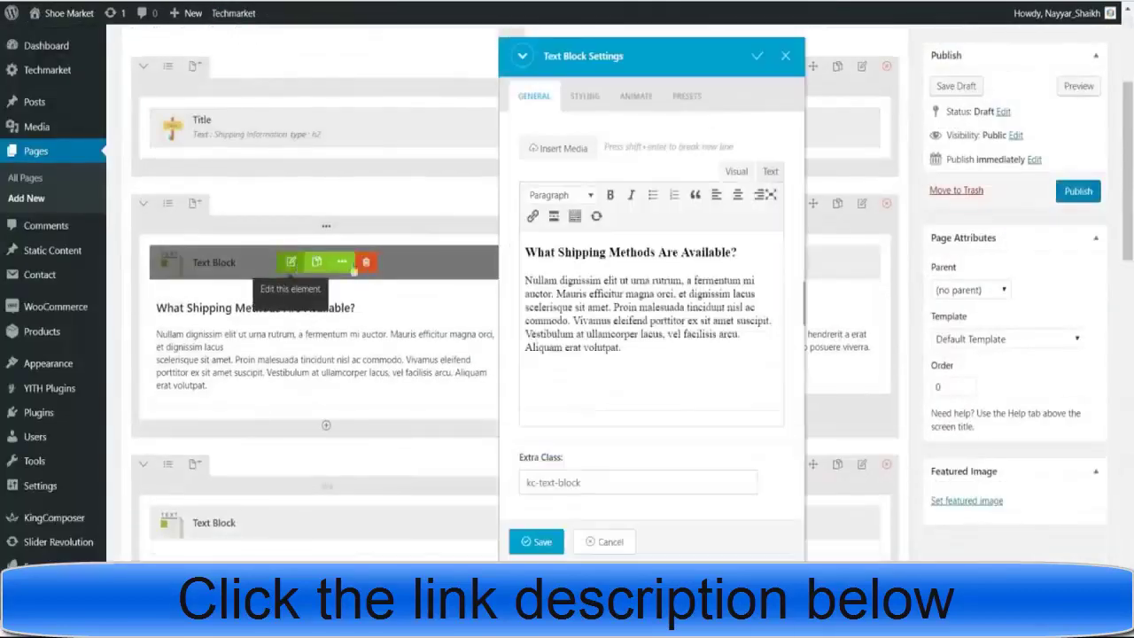
scroll(639, 283, "down", 2)
scroll(639, 283, "up", 1)
triple_click(639, 283)
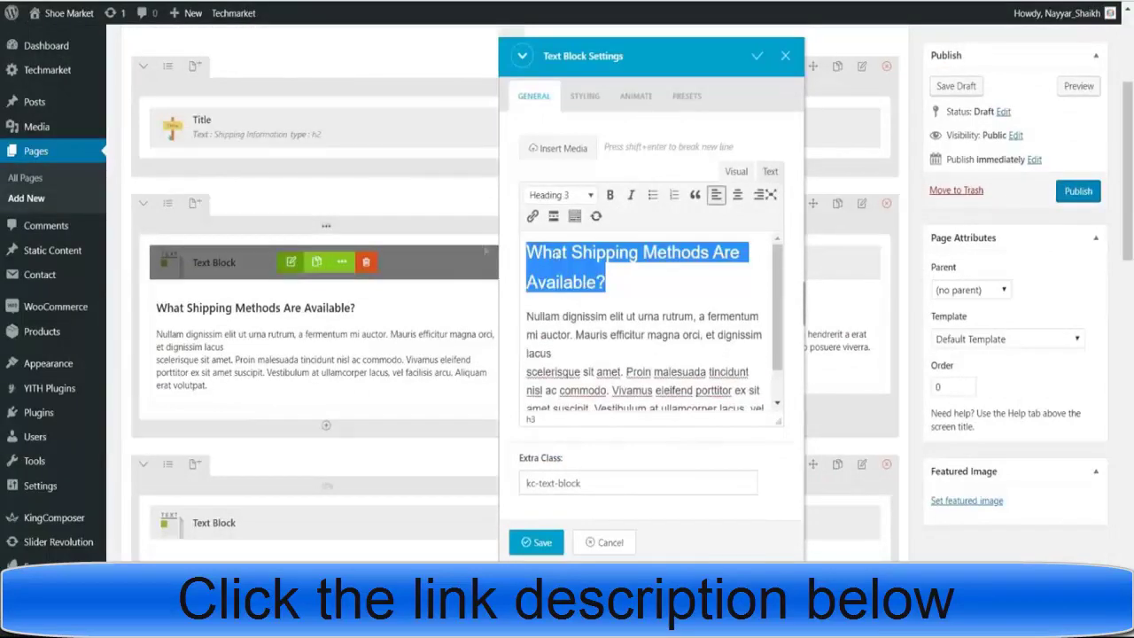
scroll(639, 390, "down", 1)
left_click(558, 310)
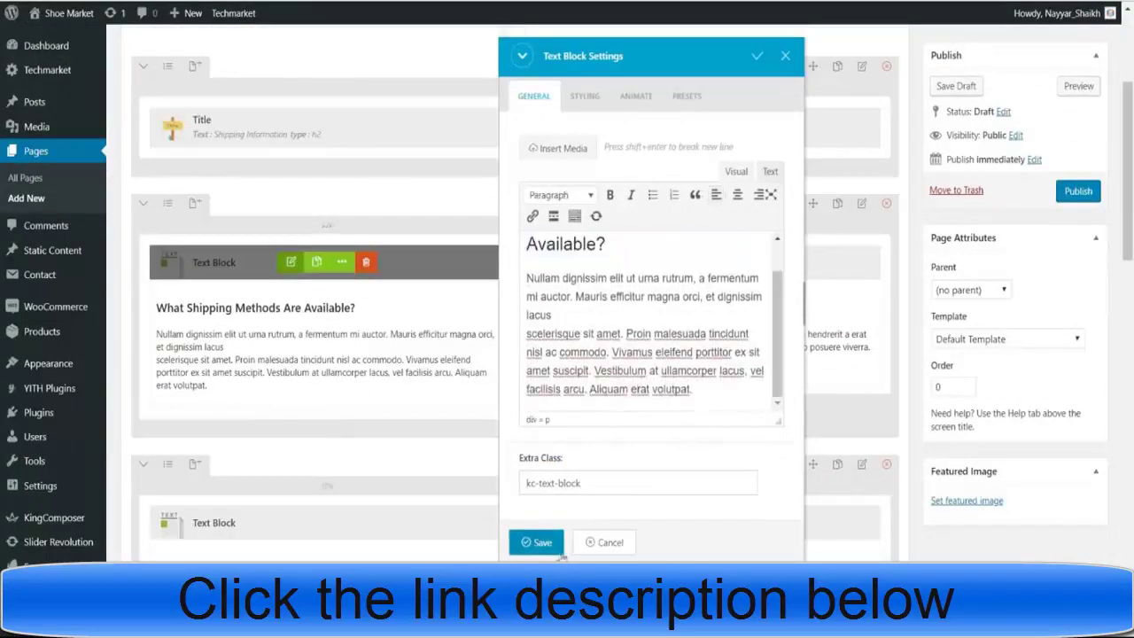
left_click(538, 542)
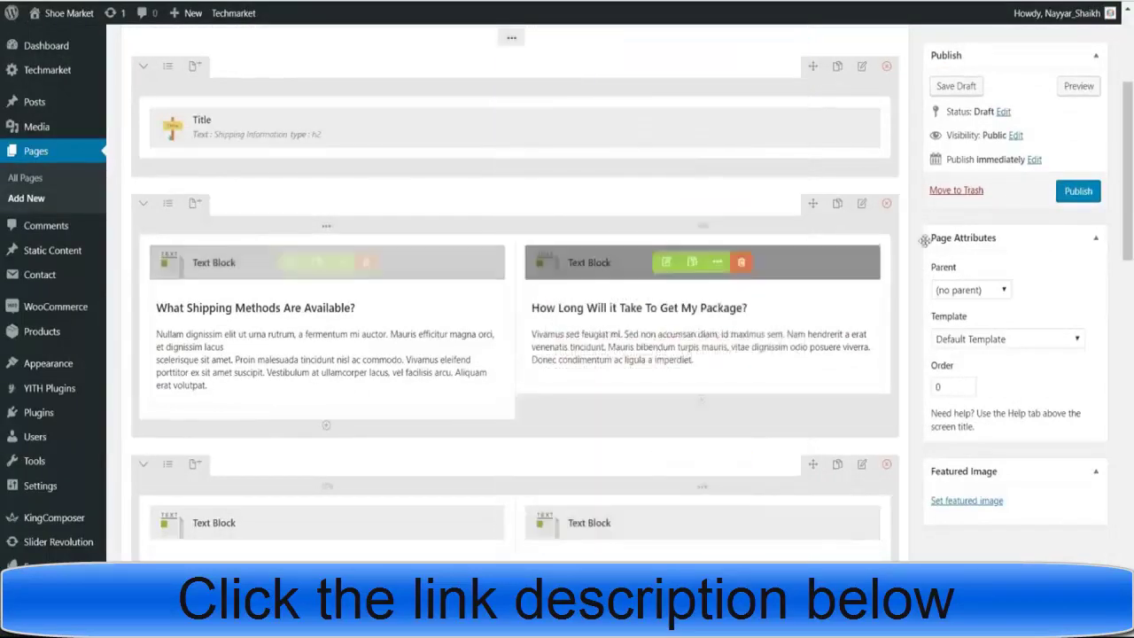
scroll(937, 221, "up", 1)
left_click(1074, 193)
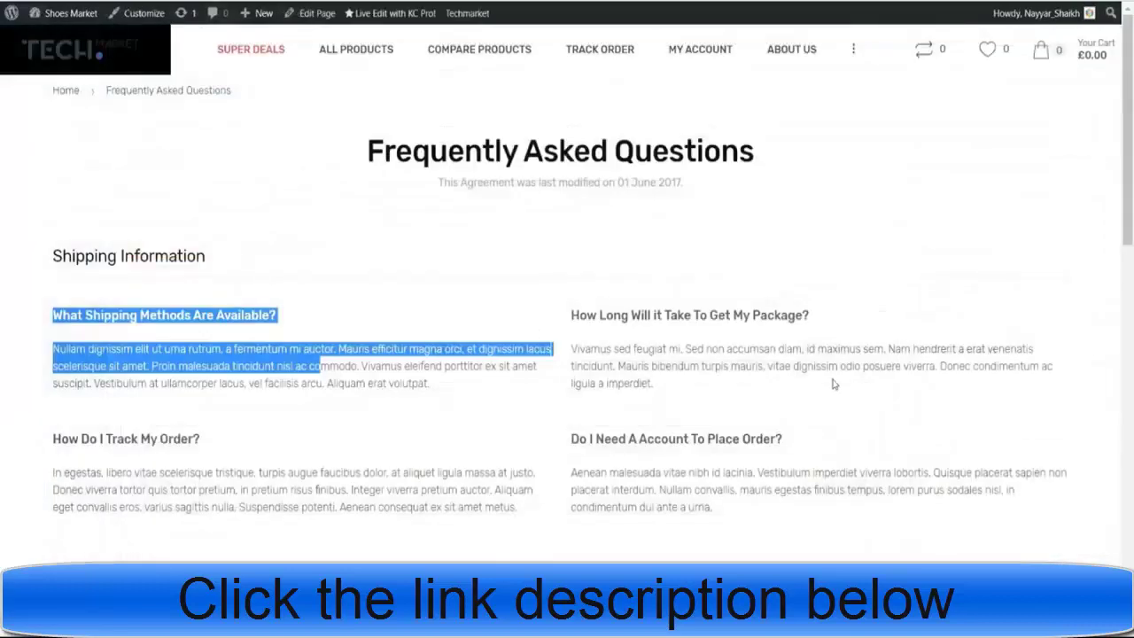
- Scroll the demo FAQ page, then open and look over the demo's Terms and Conditions page
left_click(832, 384)
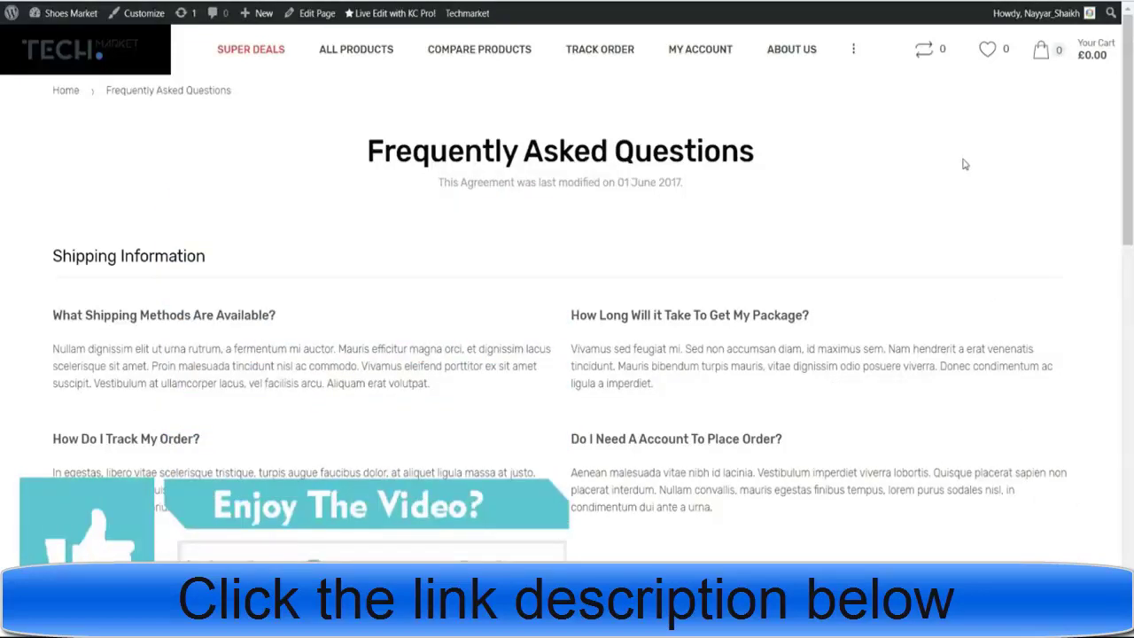
scroll(806, 297, "down", 6)
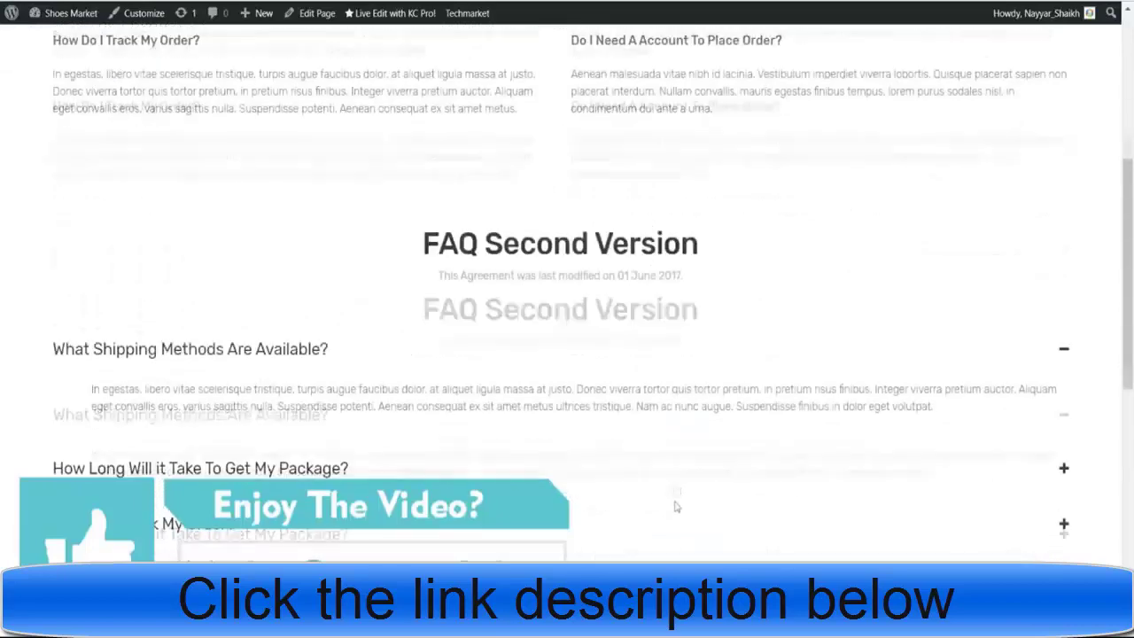
scroll(675, 505, "up", 6)
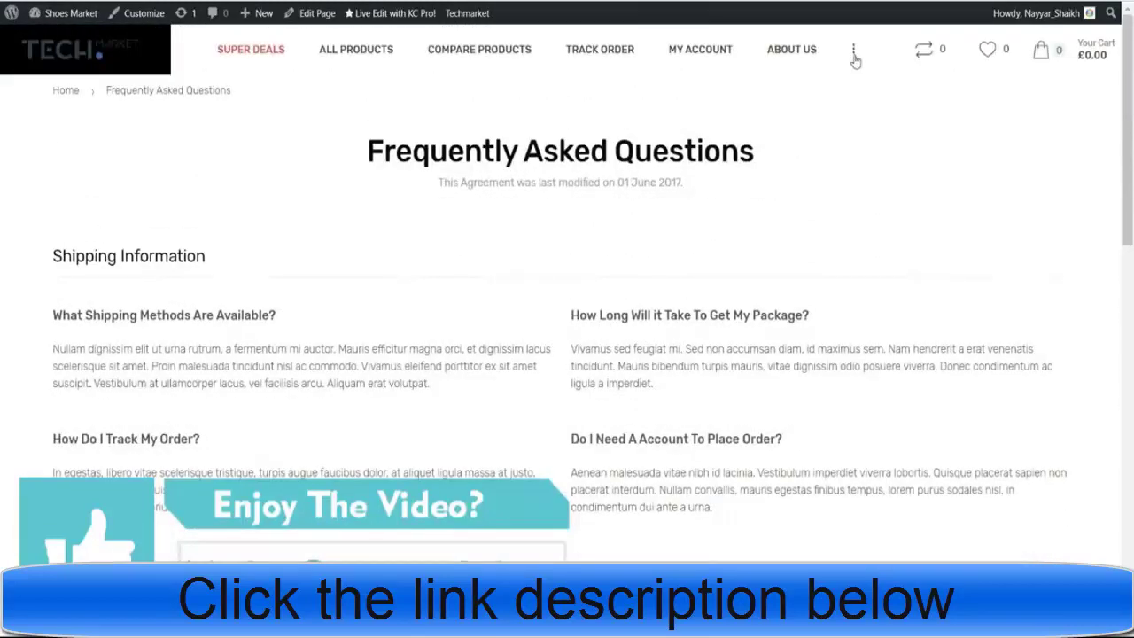
mouse_move(855, 60)
left_click(827, 120)
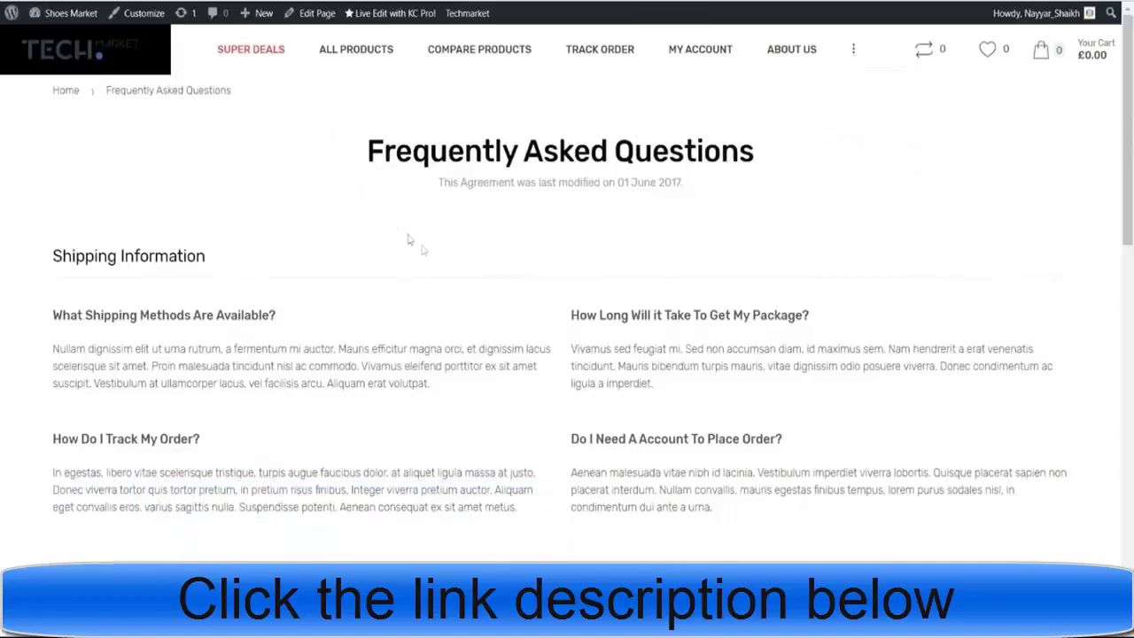
scroll(561, 442, "down", 10)
scroll(561, 442, "up", 10)
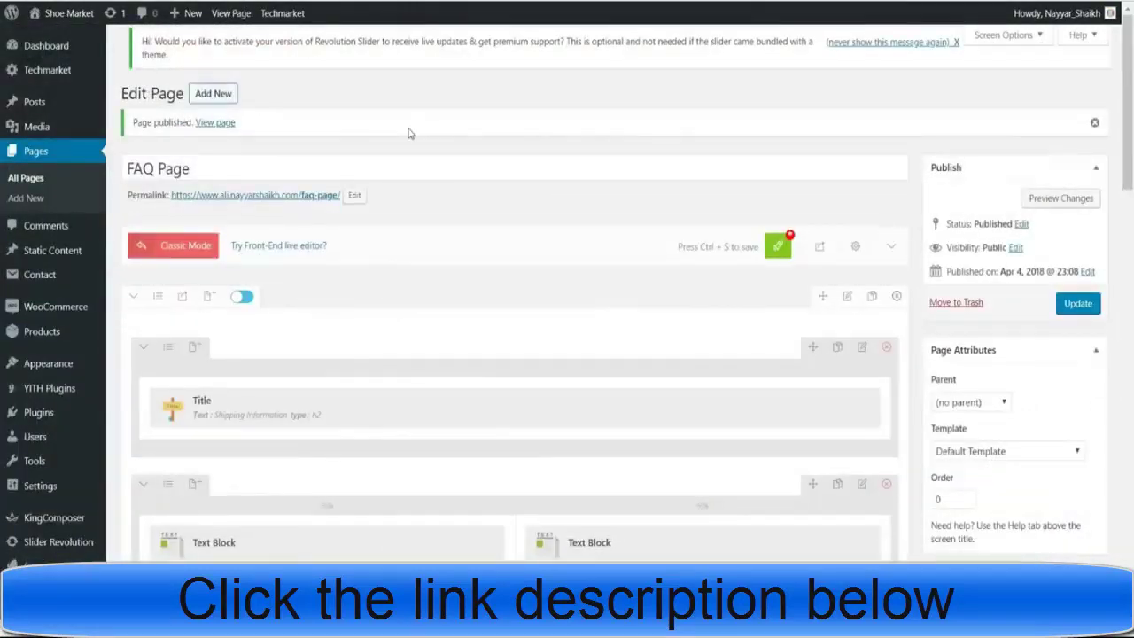
- Title a new page 'Terms & Conditions' and paste in the text from its code file
type("Terms")
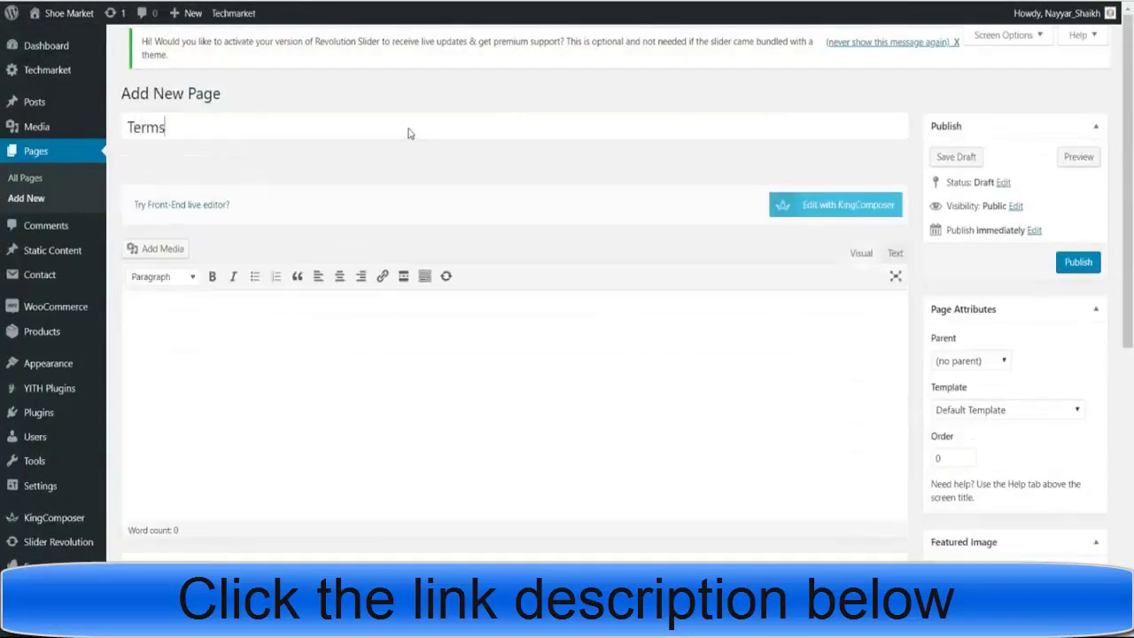
type(" & Conditions")
key("alt+Tab")
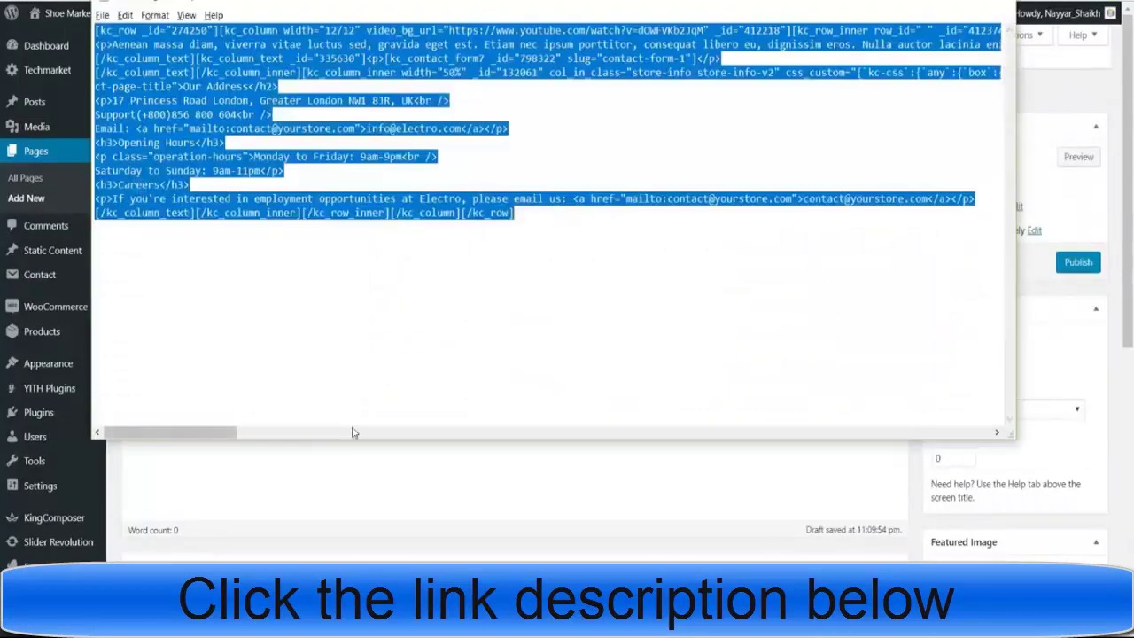
key("alt+Tab")
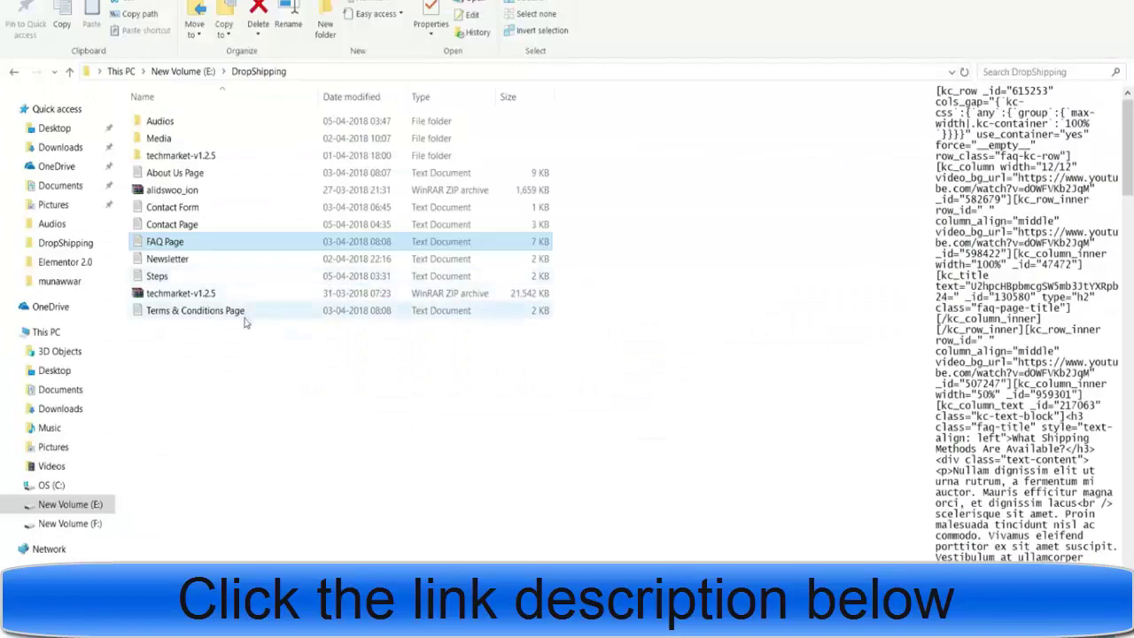
double_click(194, 310)
key("ctrl+a")
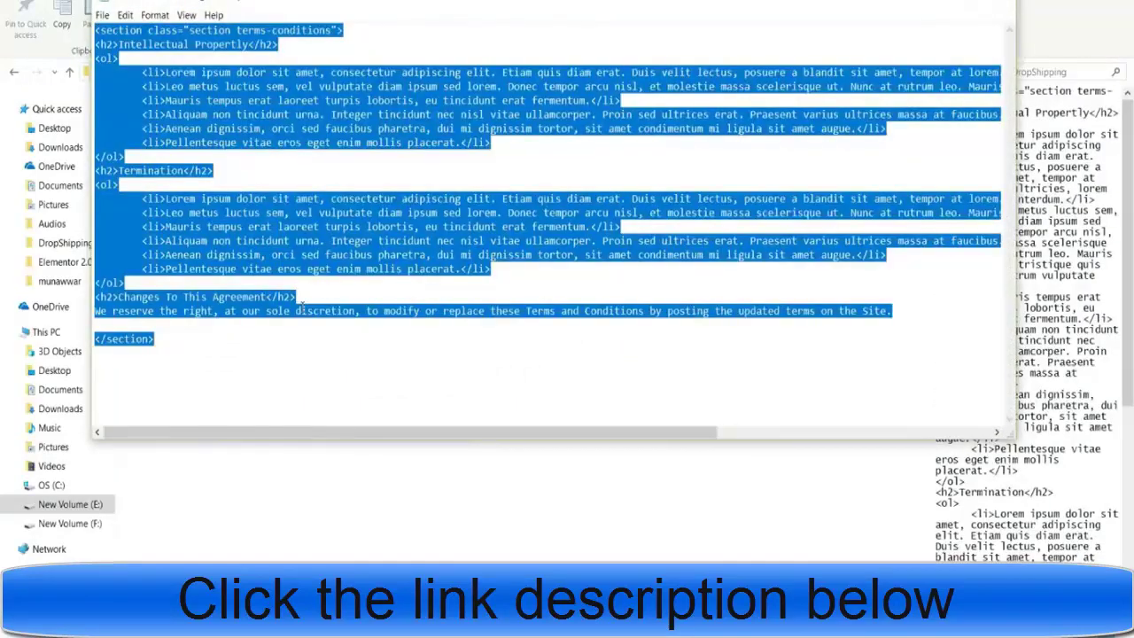
key("alt+Tab")
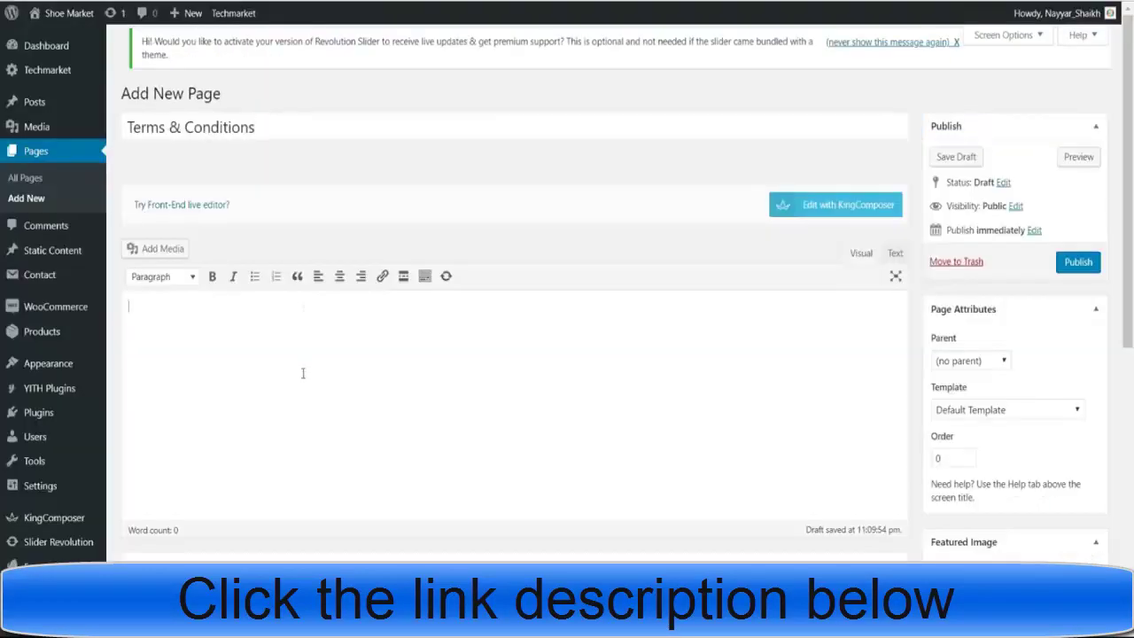
key("ctrl+v")
- Open the page in KingComposer, save its text block, and publish the Terms & Conditions page
scroll(531, 354, "up", 3)
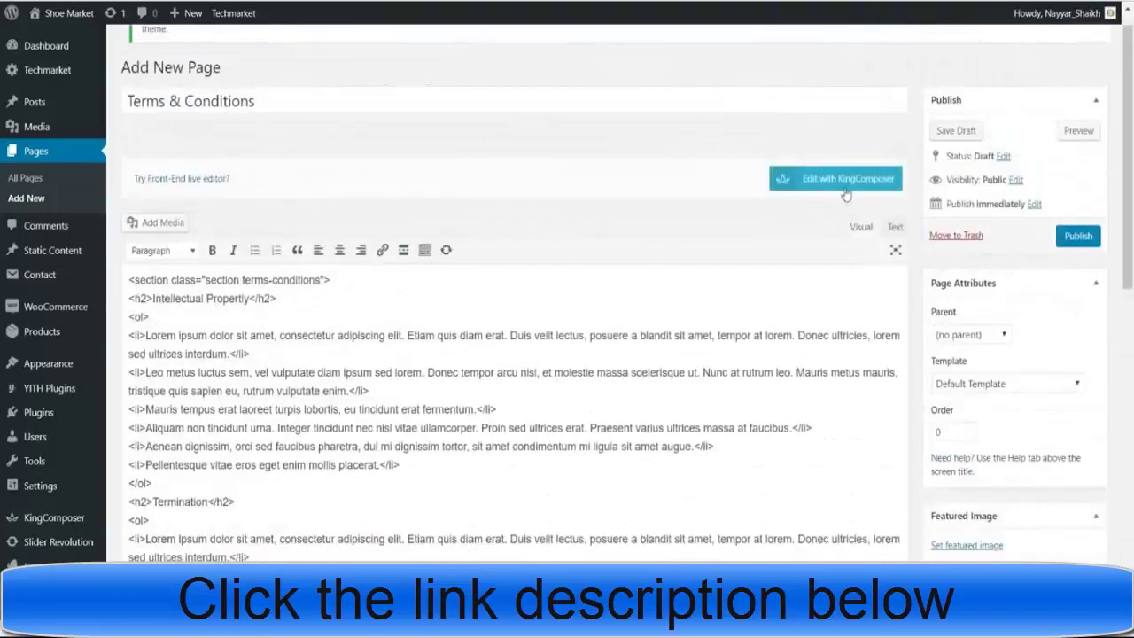
left_click(846, 202)
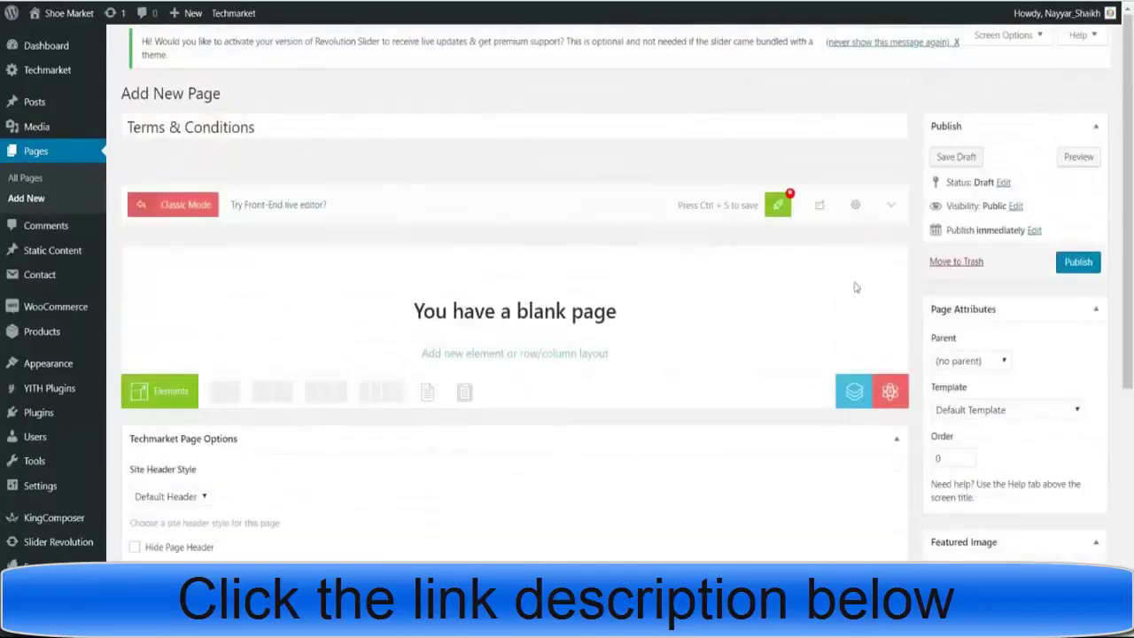
scroll(501, 423, "down", 6)
scroll(374, 399, "up", 5)
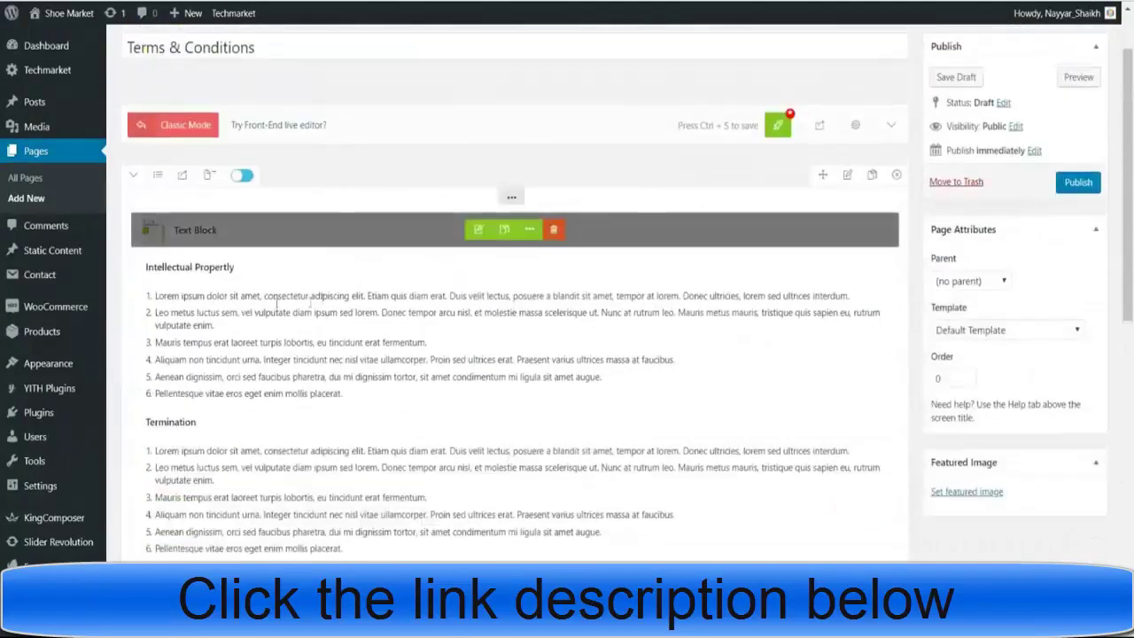
left_click(478, 229)
scroll(660, 373, "down", 8)
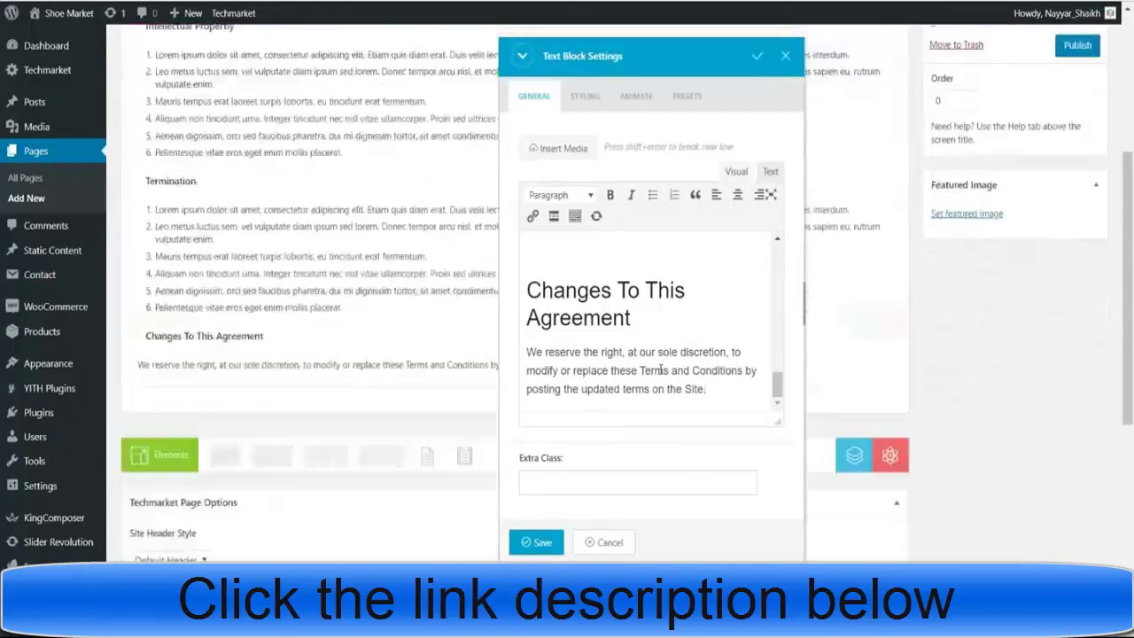
scroll(660, 373, "up", 5)
left_click(536, 542)
scroll(1098, 283, "up", 4)
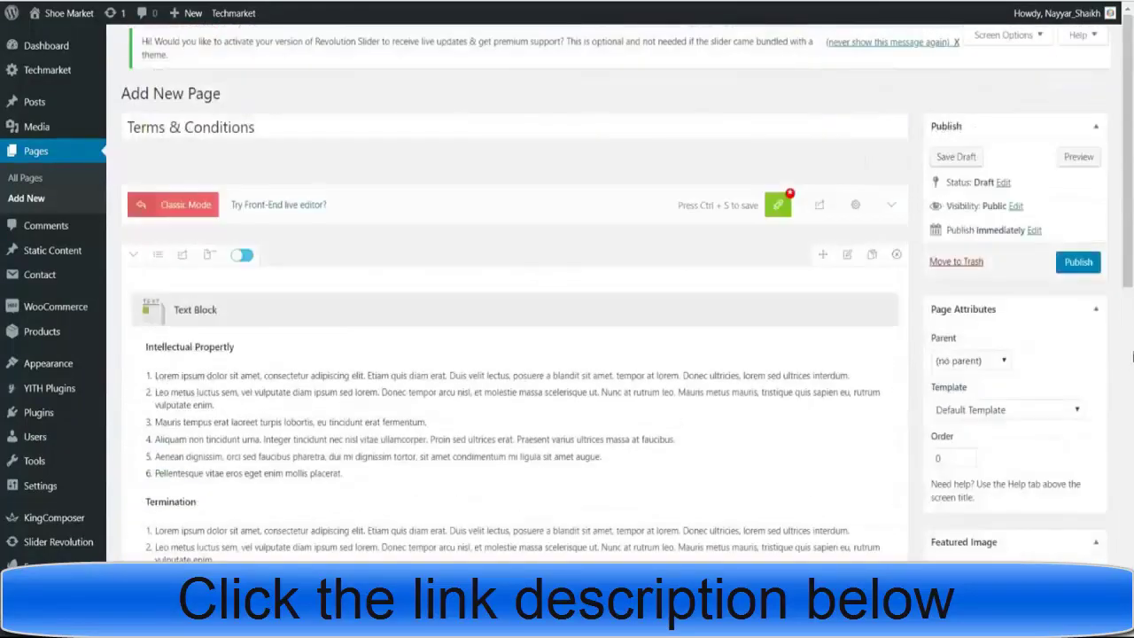
left_click(1091, 264)
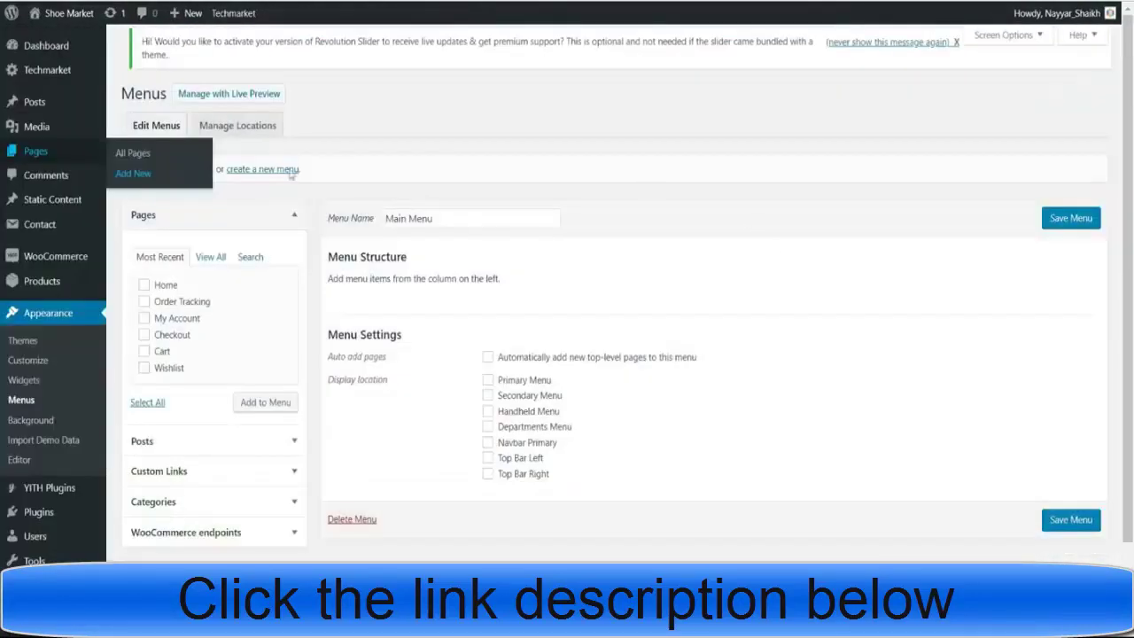
- Save the empty Main Menu and select Home, About Us, Contact Us, FAQ, My Account, Order Tracking, Terms & Conditions
left_click(1055, 222)
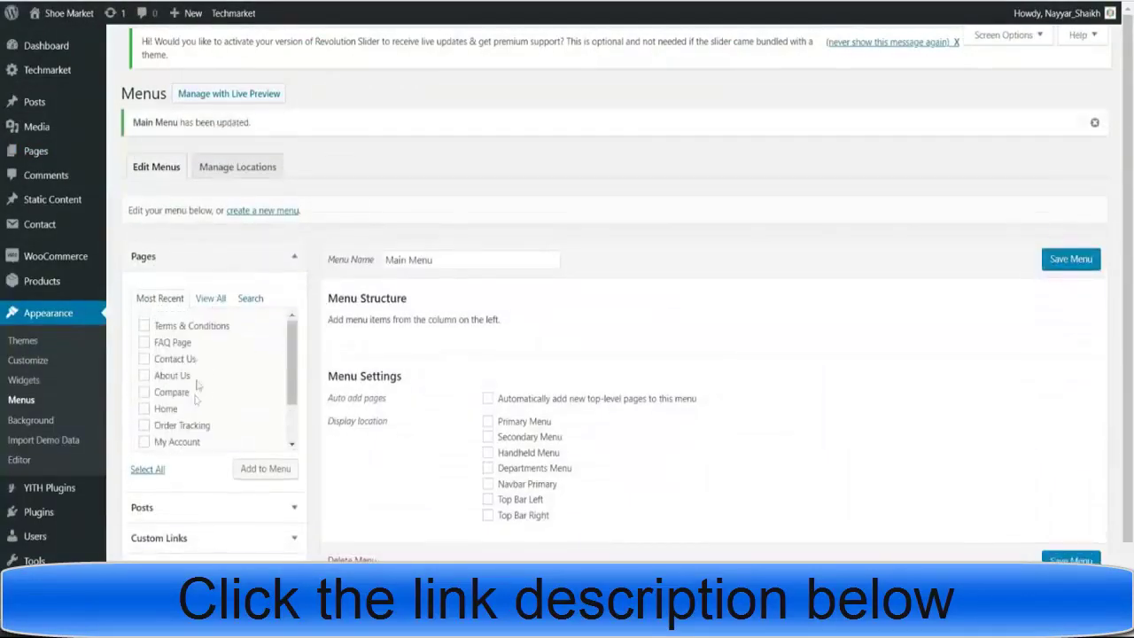
left_click(210, 302)
left_click(163, 328)
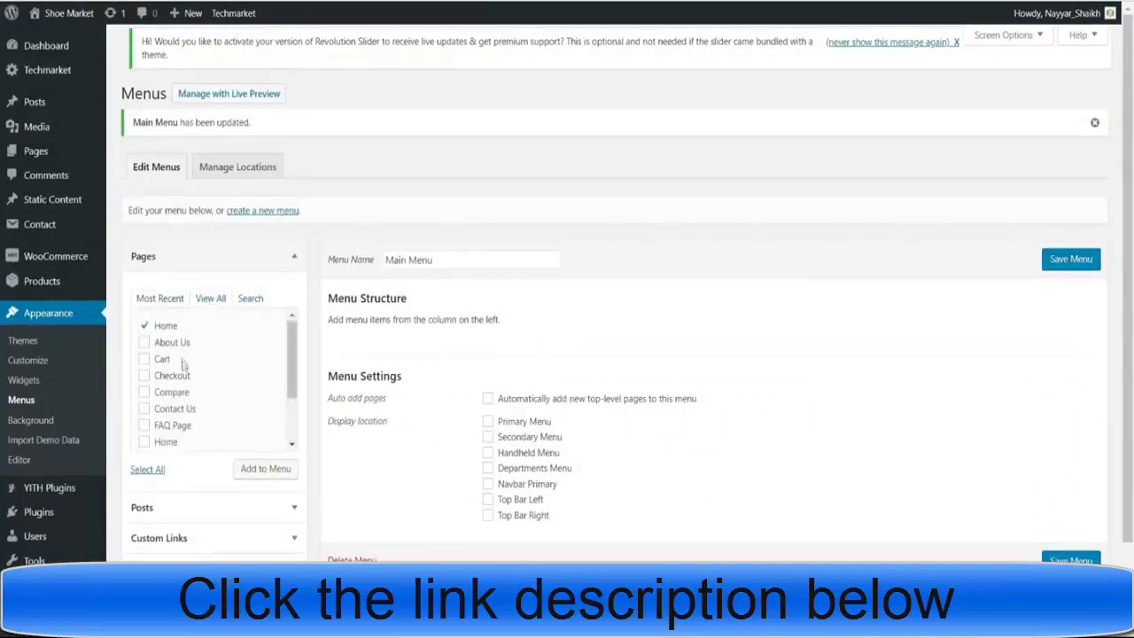
left_click(171, 343)
left_click(189, 411)
left_click(177, 425)
scroll(226, 415, "down", 2)
scroll(181, 390, "up", 2)
scroll(186, 394, "down", 2)
left_click(182, 387)
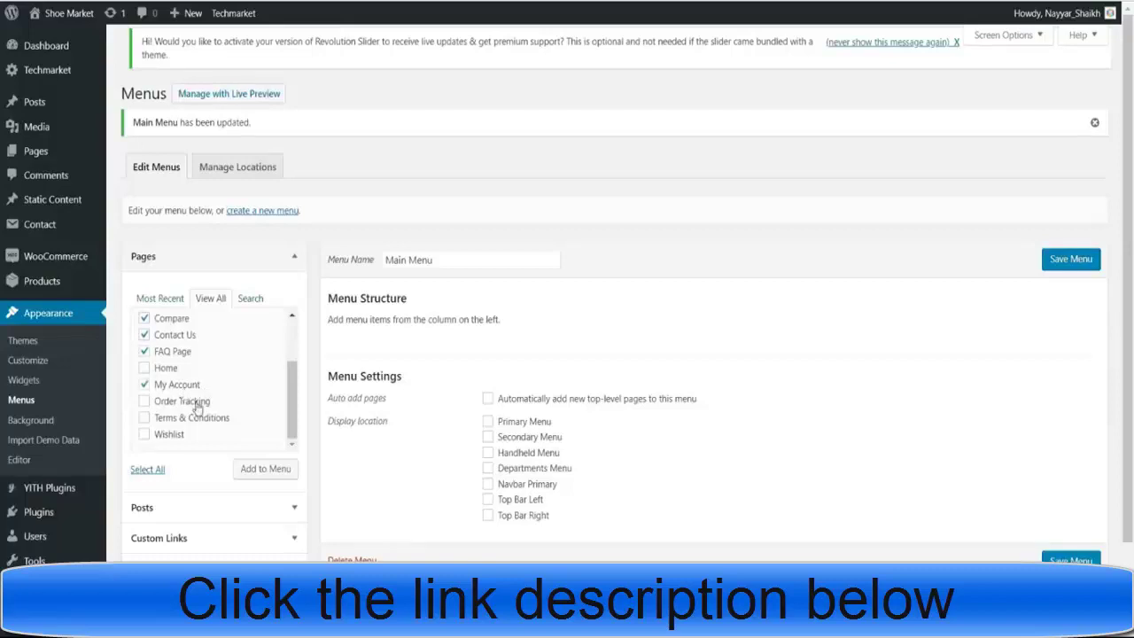
left_click(196, 401)
left_click(200, 418)
- Add the selected pages to Main Menu and save it as the Primary Menu
scroll(261, 381, "down", 1)
left_click(265, 401)
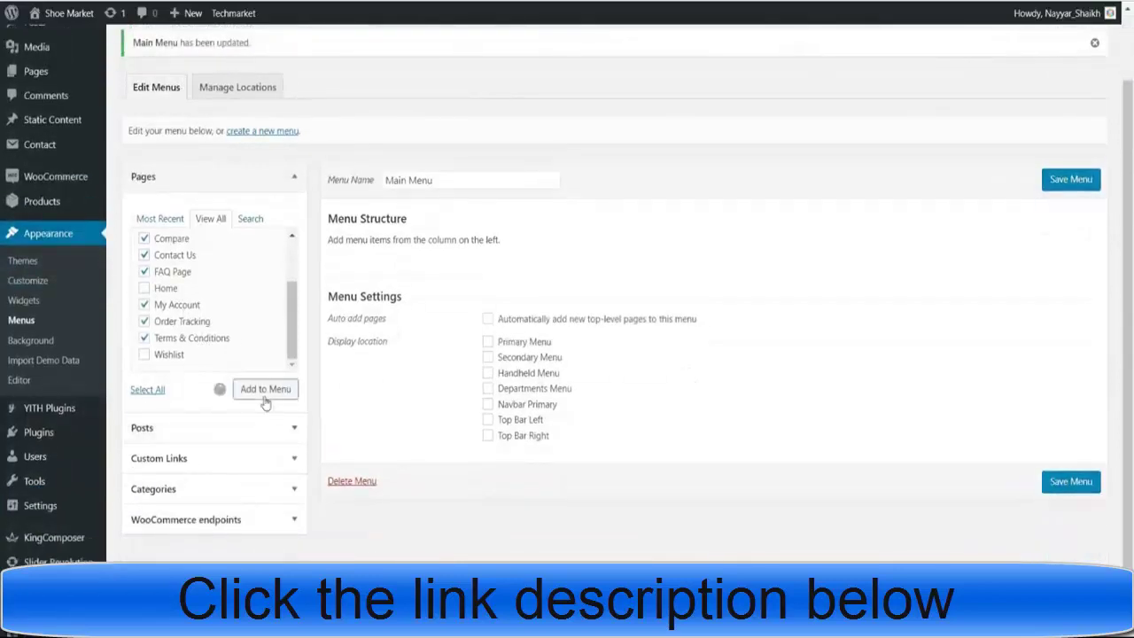
scroll(584, 446, "down", 3)
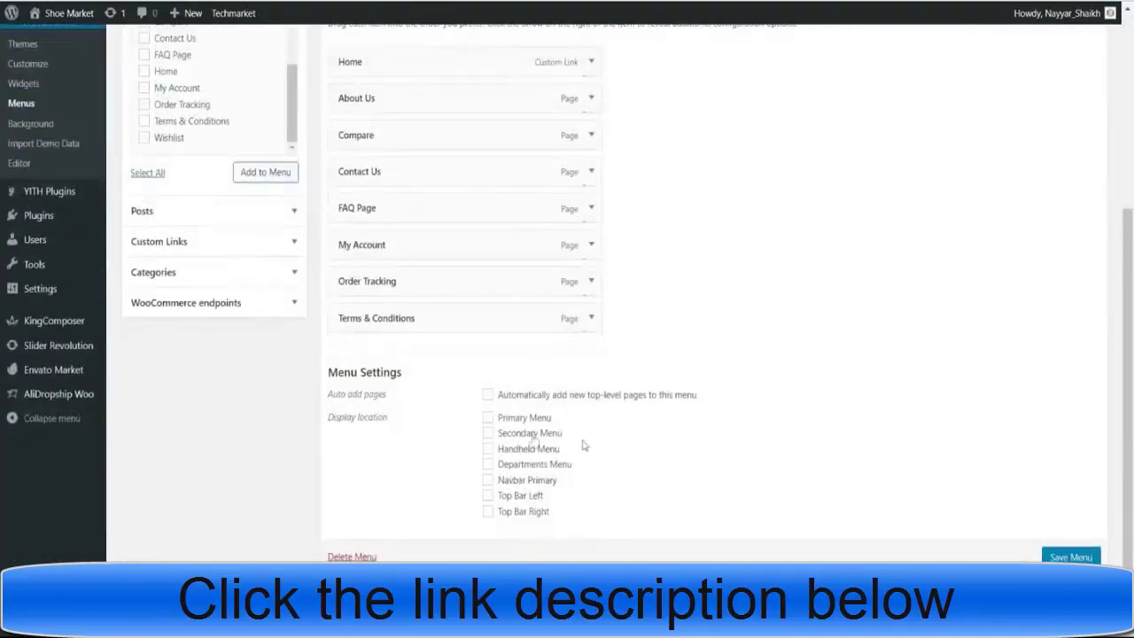
left_click(510, 419)
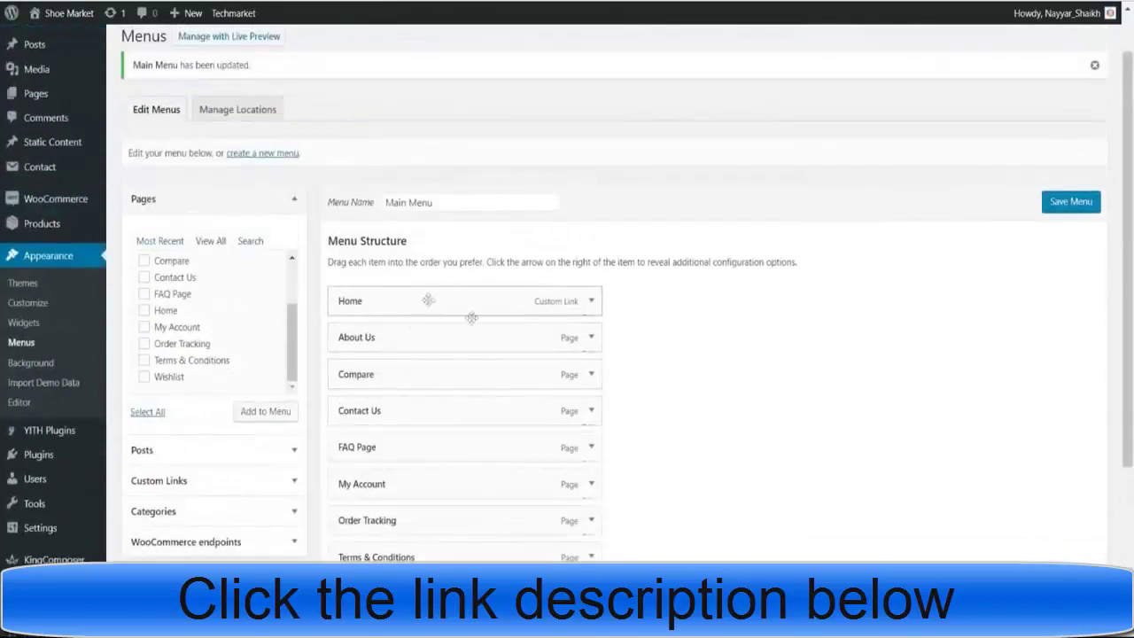
- Reorder Main Menu so Compare and then Order Tracking sit directly below Home
scroll(426, 461, "down", 1)
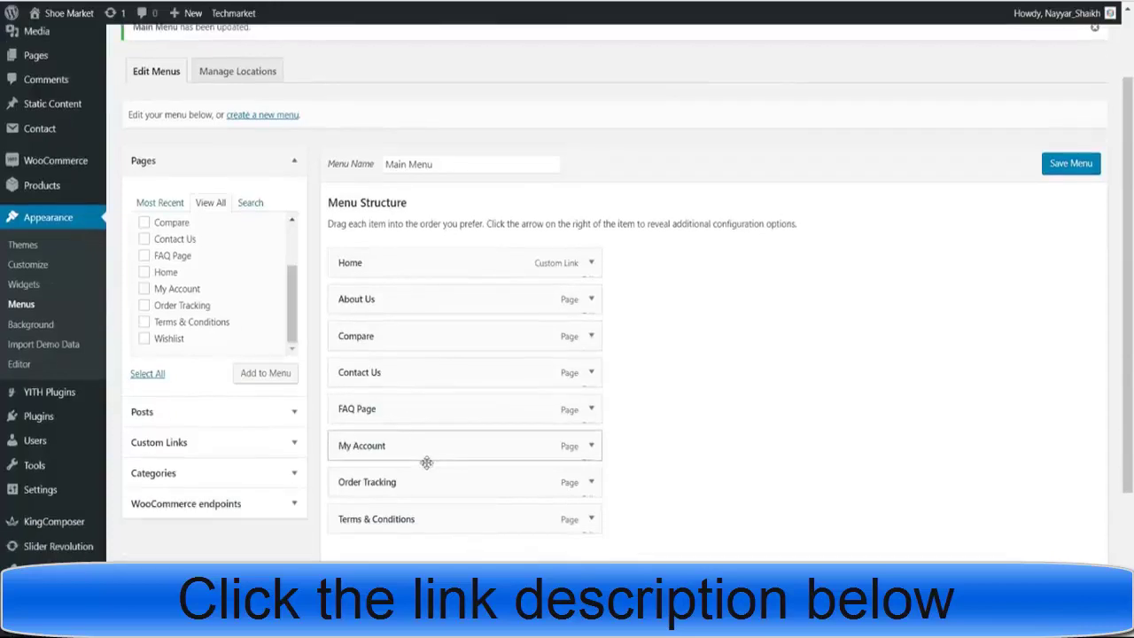
scroll(426, 462, "down", 1)
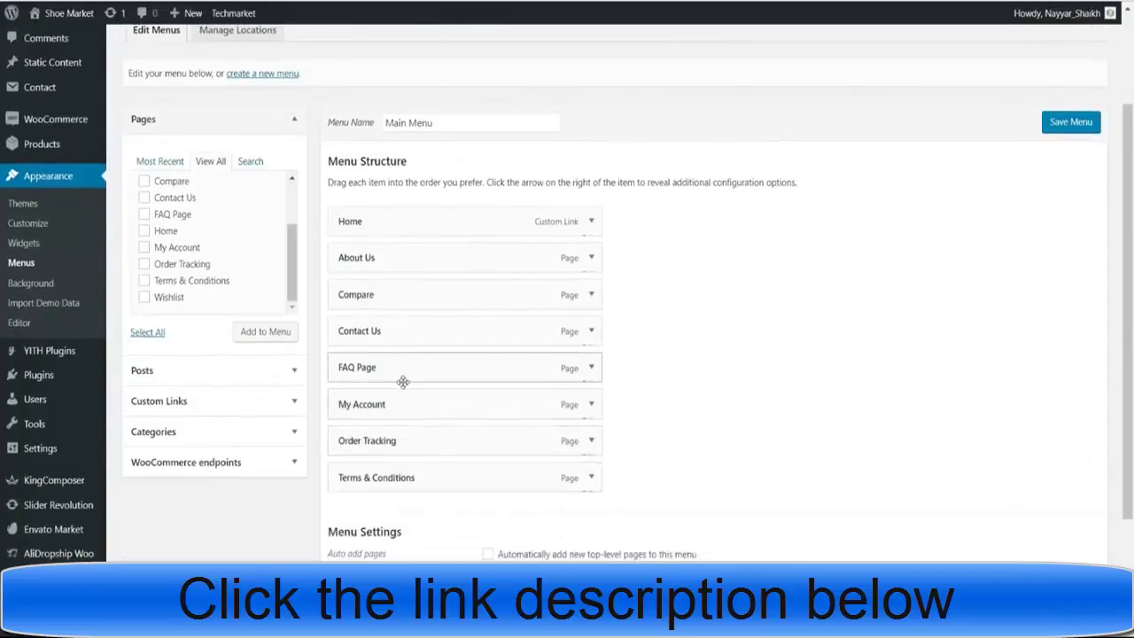
left_click_drag(406, 281, 410, 259)
left_click_drag(392, 445, 411, 301)
scroll(463, 314, "down", 2)
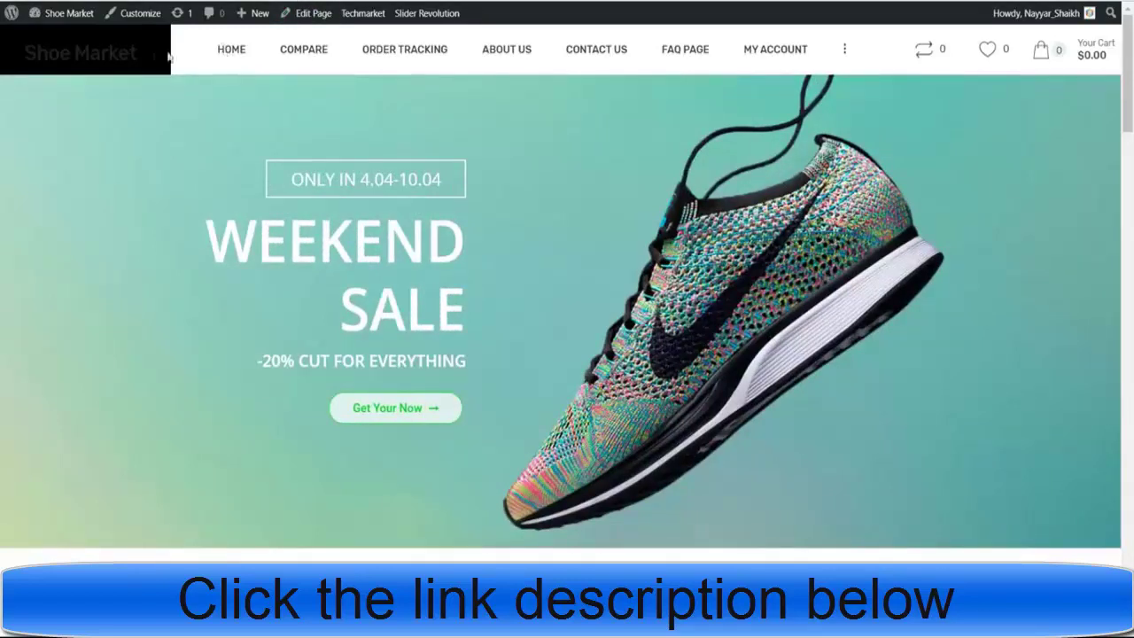
- Follow the site title on the storefront, which opens the Hello world post
left_click(92, 55)
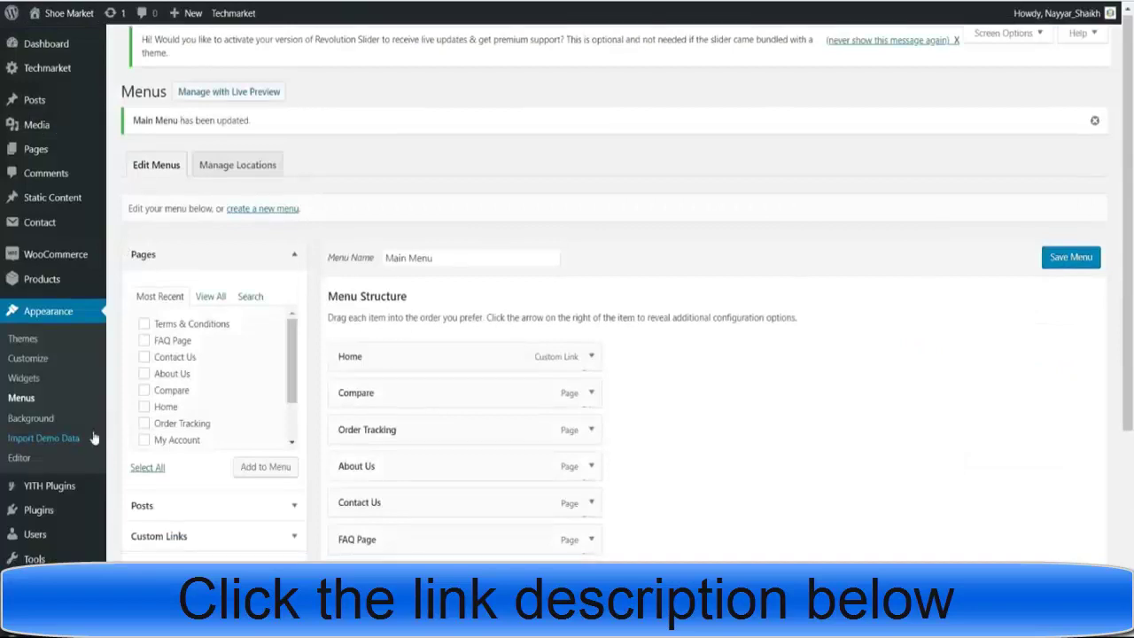
scroll(93, 443, "down", 1)
mouse_move(57, 493)
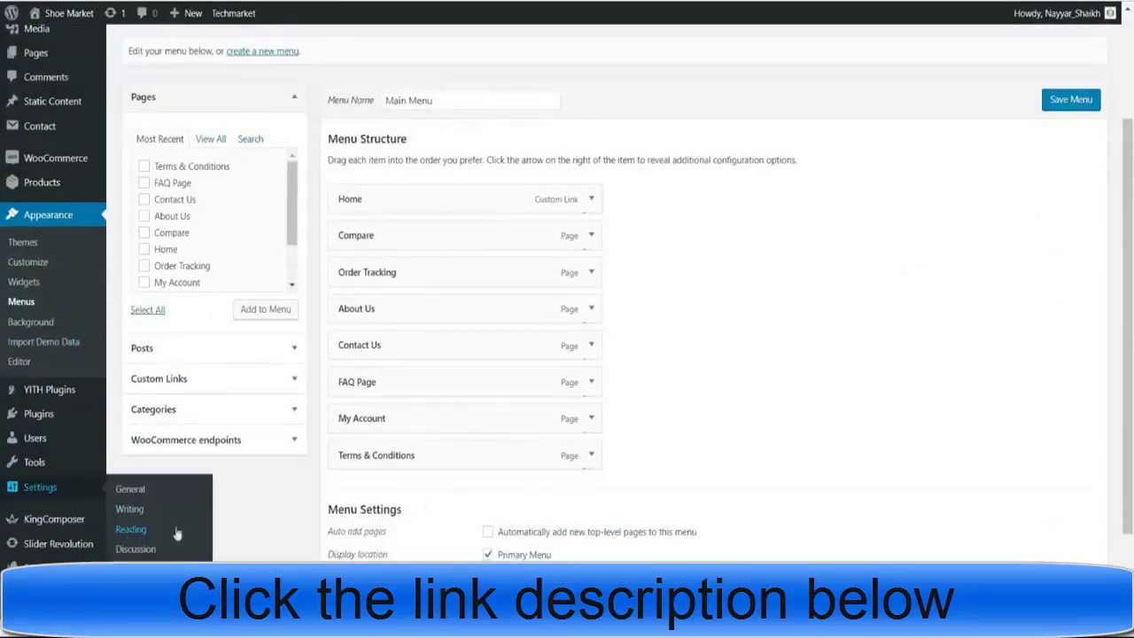
- In Reading Settings, make the homepage a static page showing Home
left_click(131, 528)
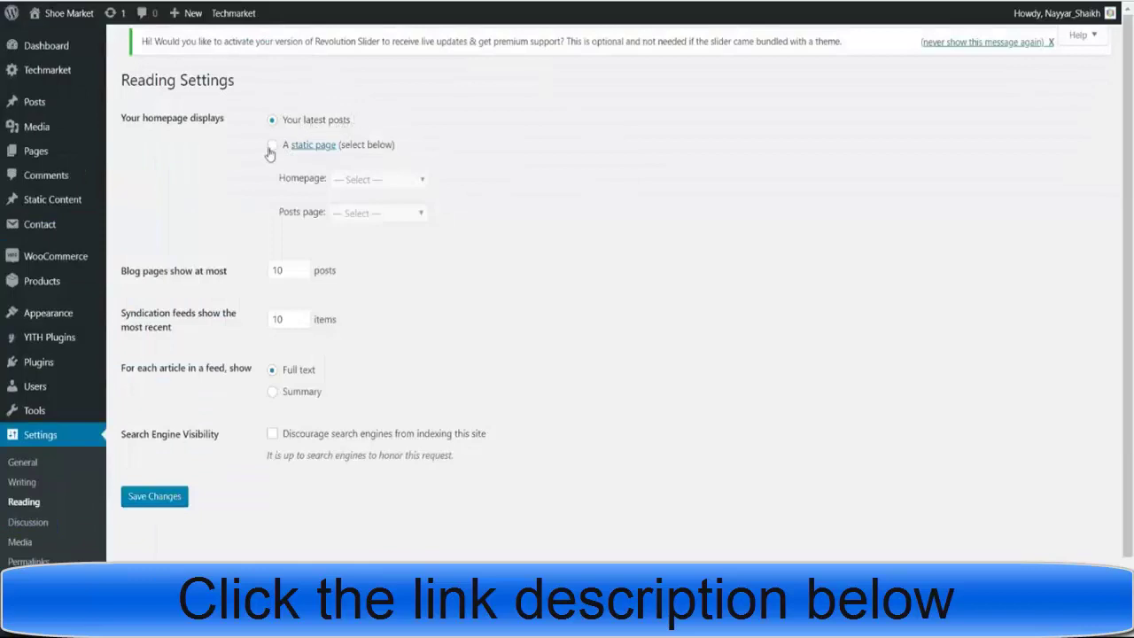
left_click(272, 147)
left_click(383, 179)
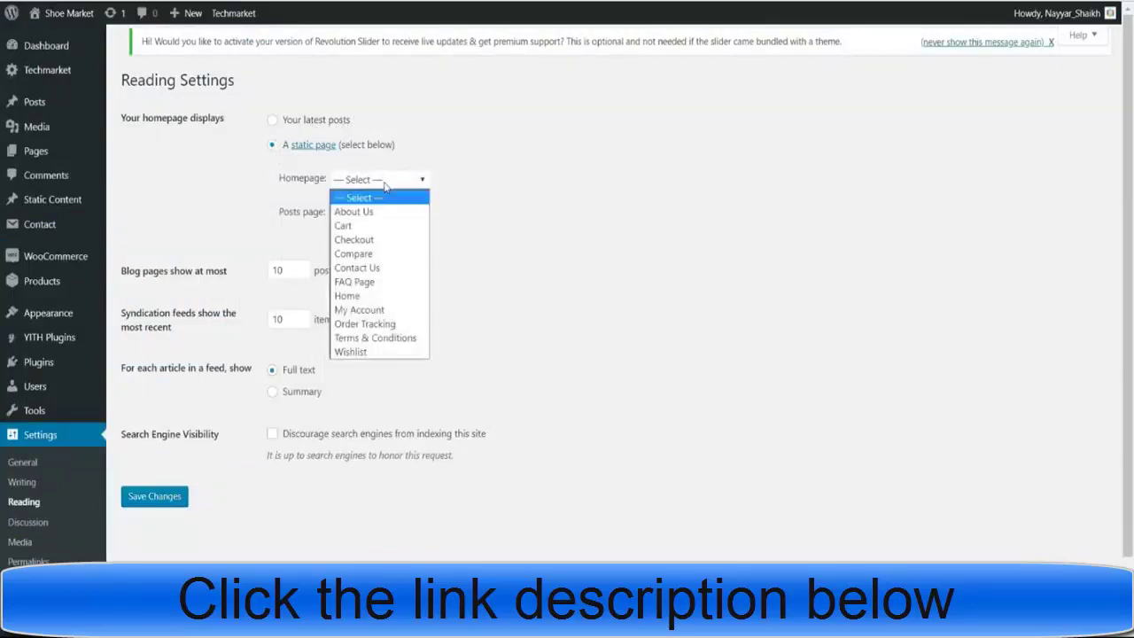
left_click(382, 296)
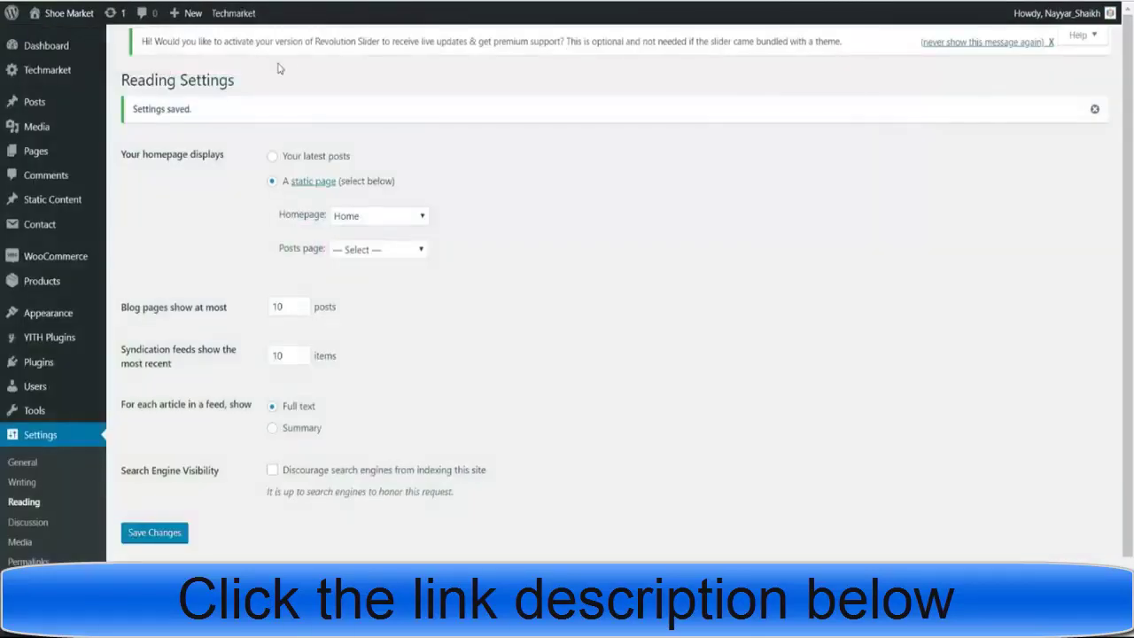
mouse_move(228, 22)
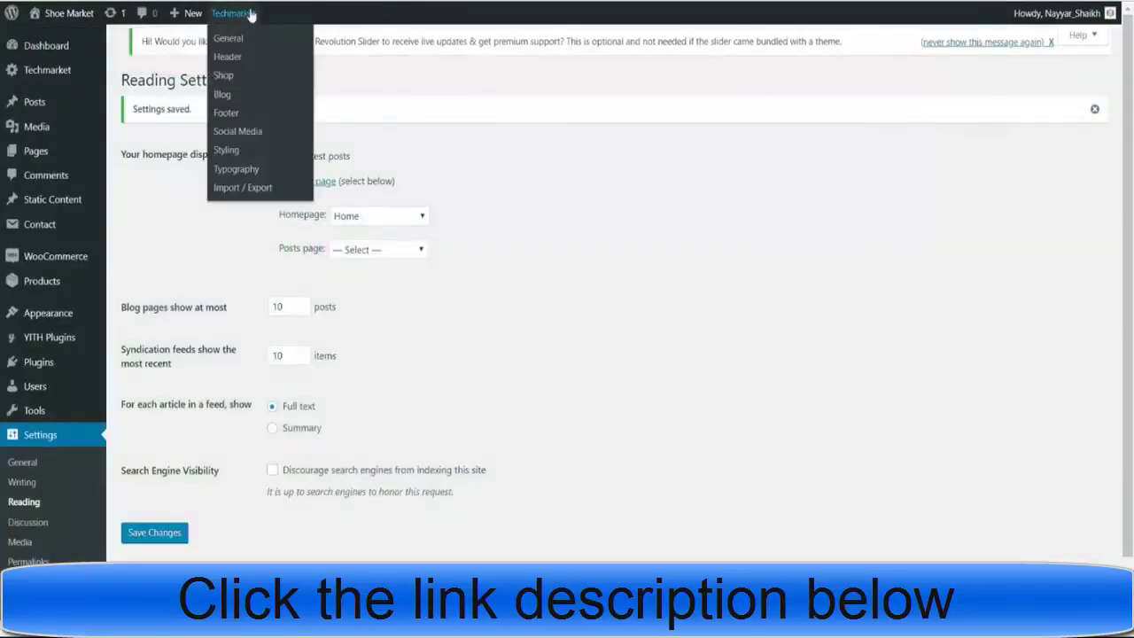
- Turn on Scroll To Top in Techmarket's General options and save the changes
left_click(253, 23)
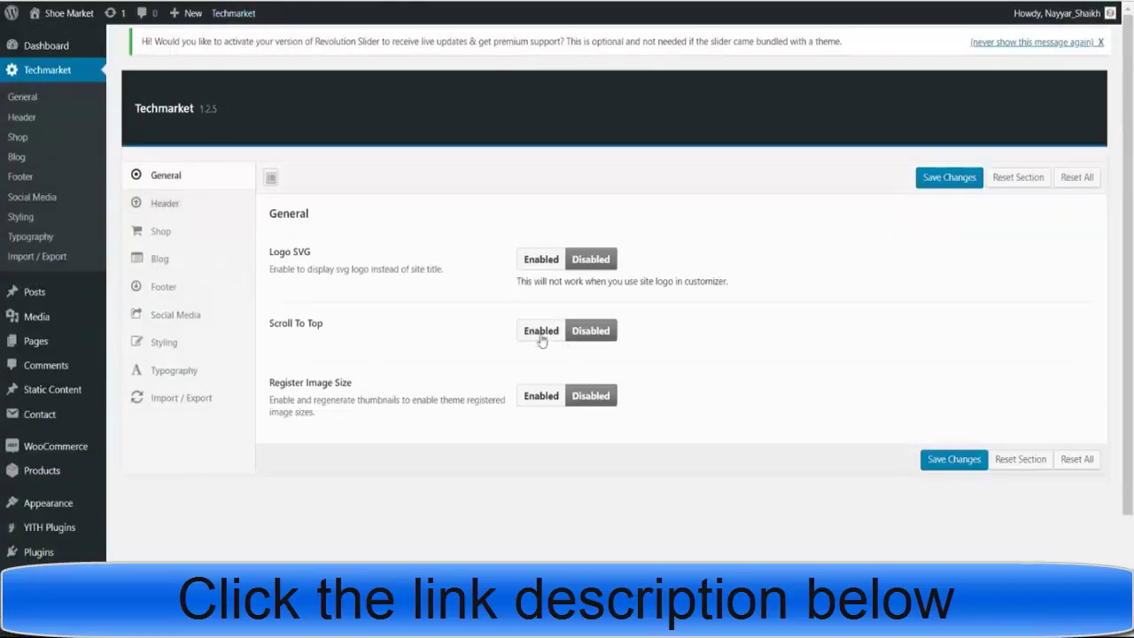
left_click(541, 330)
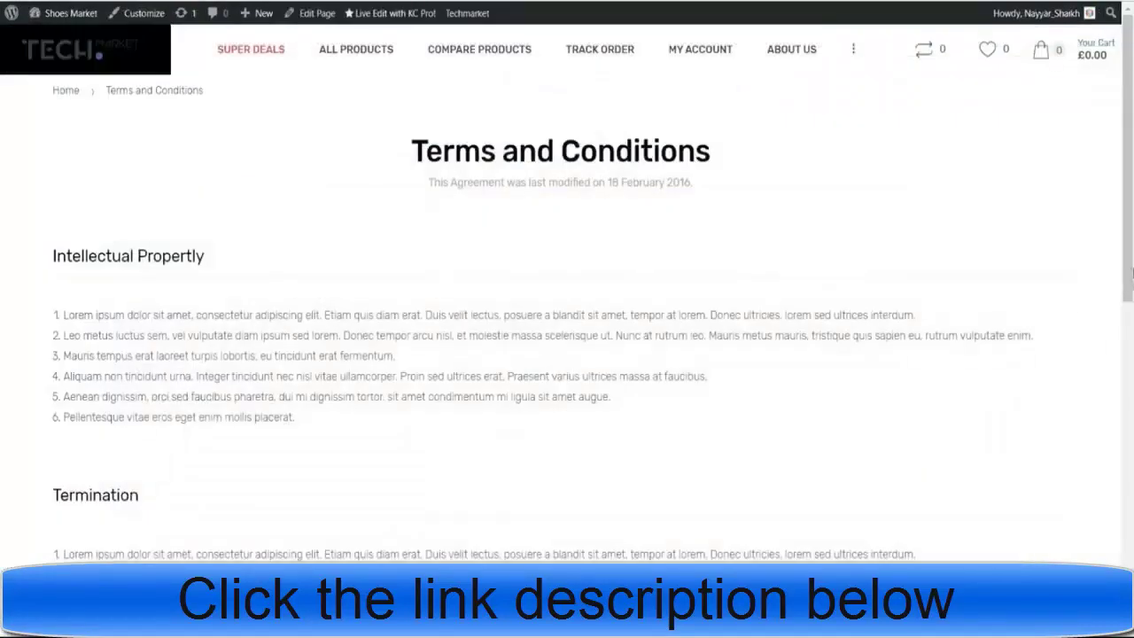
scroll(567, 319, "down", 10)
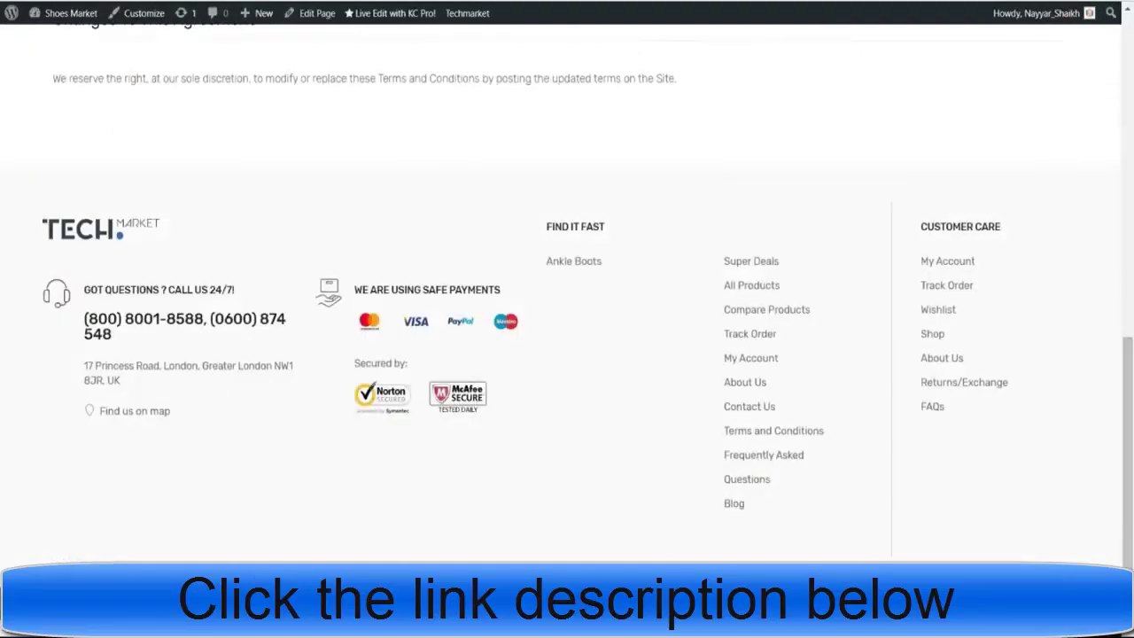
scroll(567, 319, "up", 10)
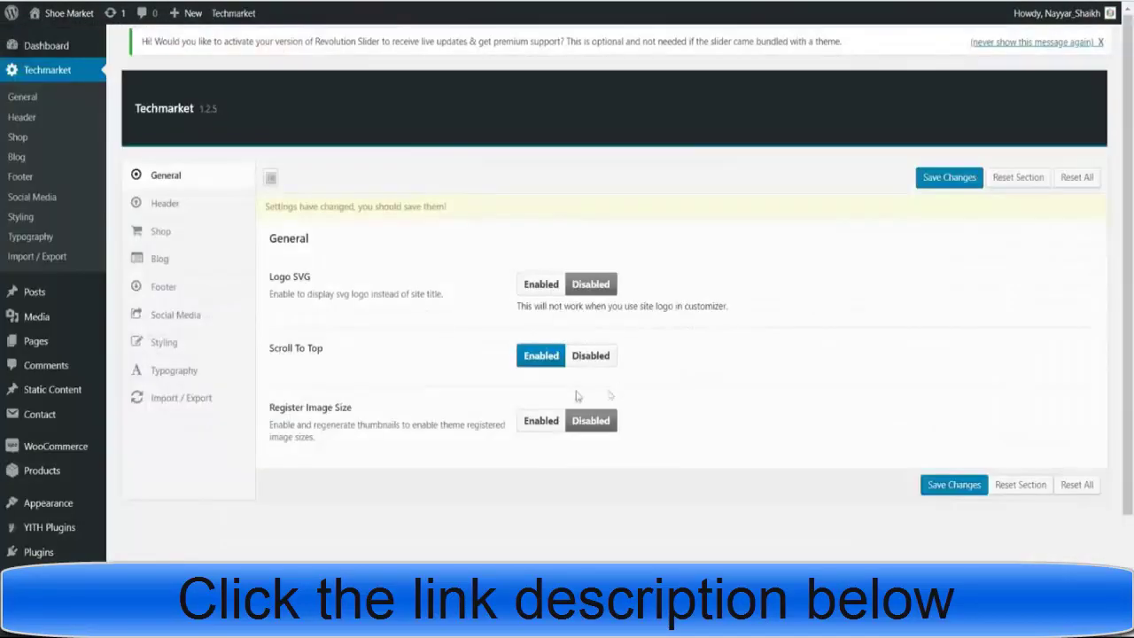
left_click(954, 485)
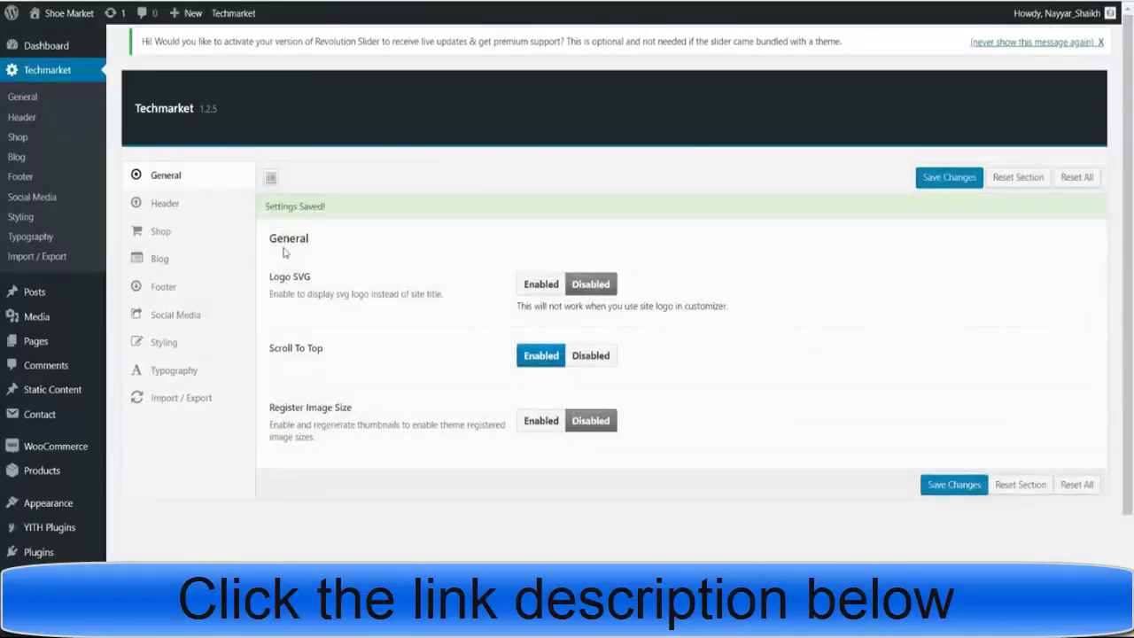
- Browse the Header section of the Techmarket options, then the Shop section
left_click(194, 211)
scroll(827, 370, "down", 5)
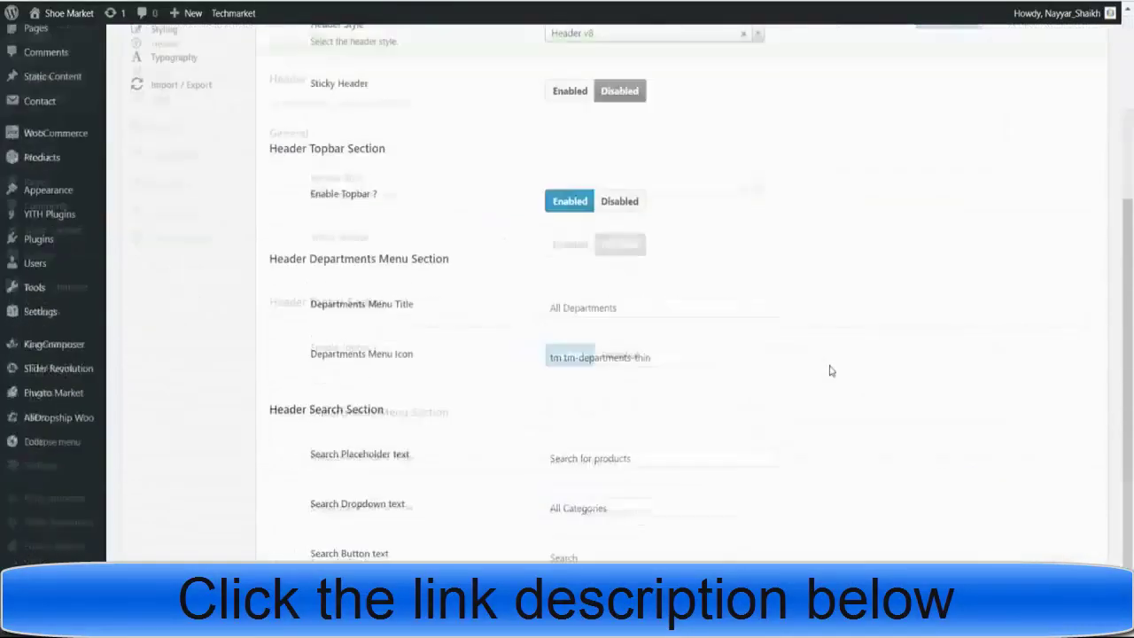
scroll(830, 370, "up", 5)
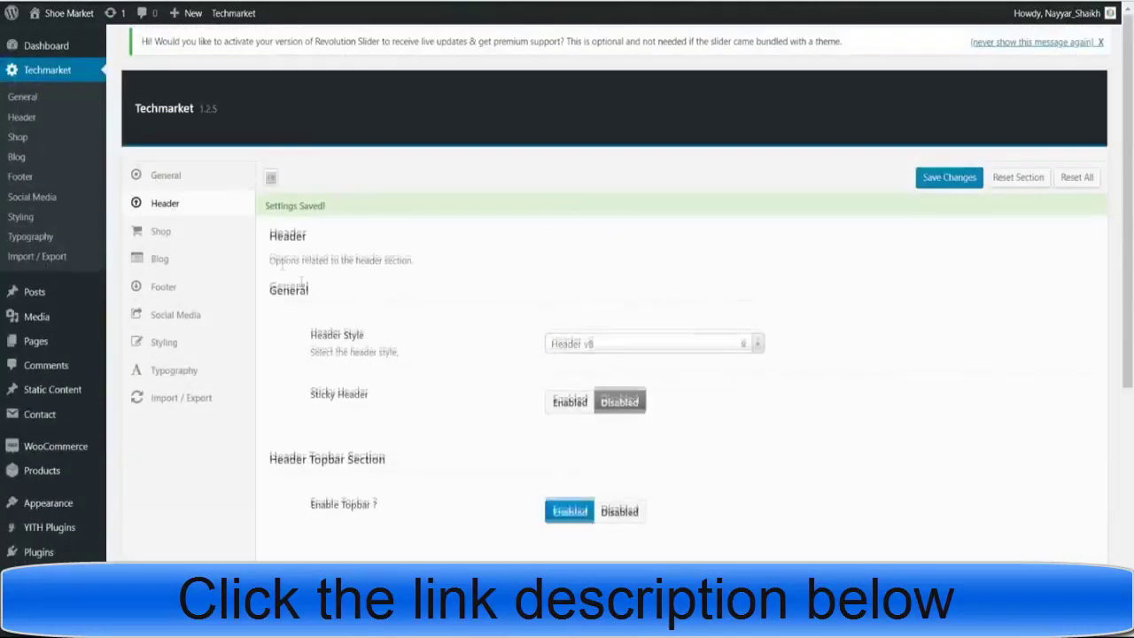
left_click(232, 238)
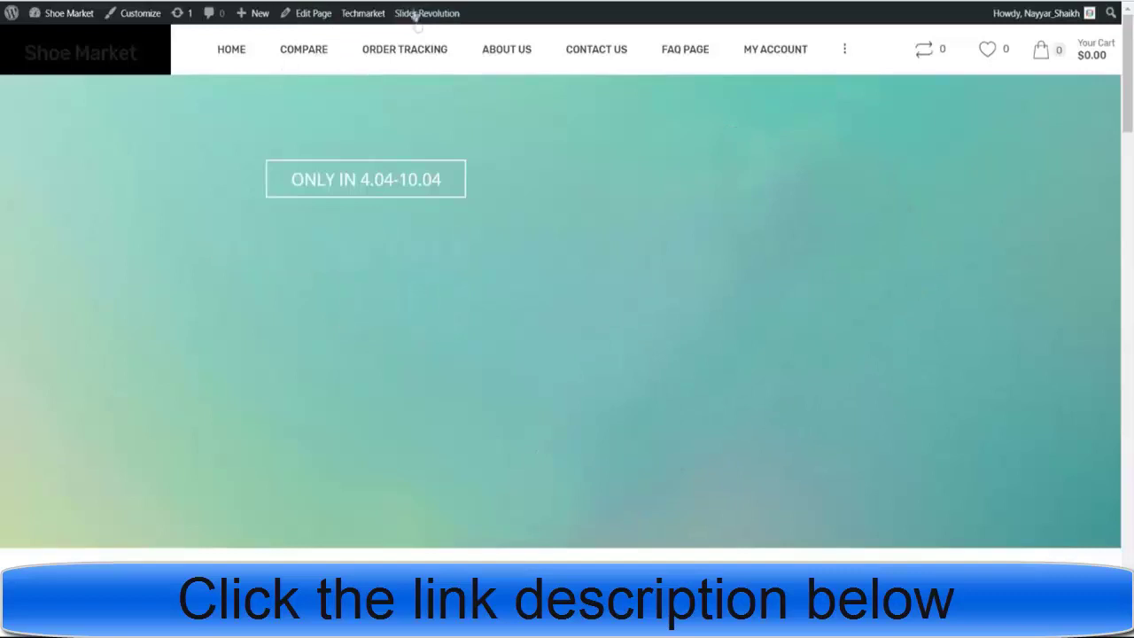
- In a new Menus tab, fill in a custom link to the site's shop URL with text ALL Prdoducts
mouse_move(71, 15)
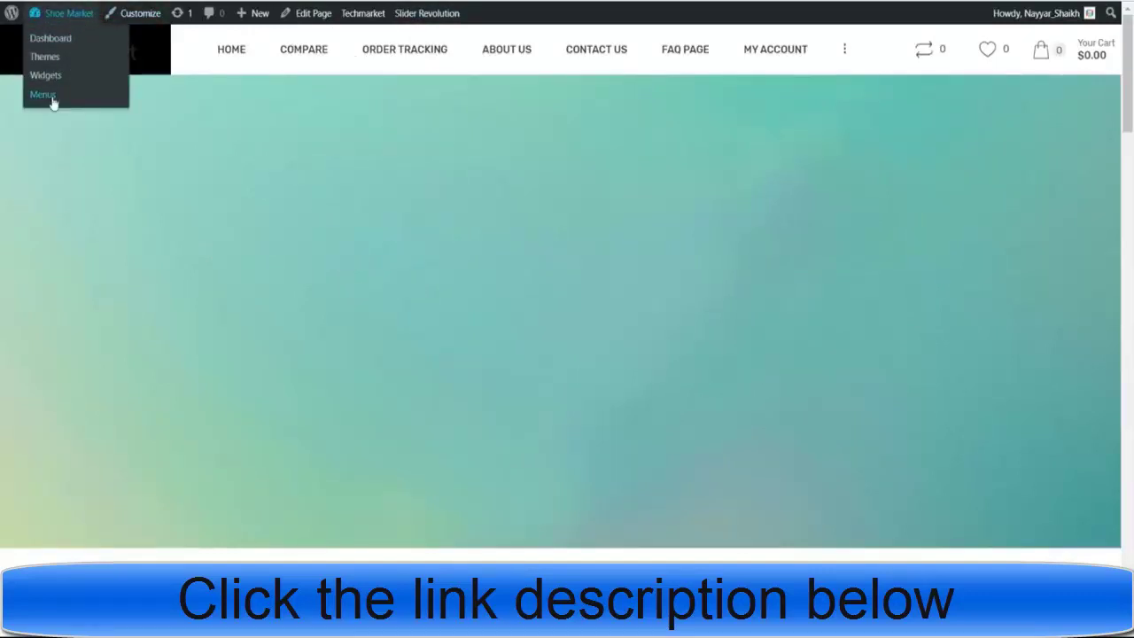
right_click(50, 95)
left_click(68, 112)
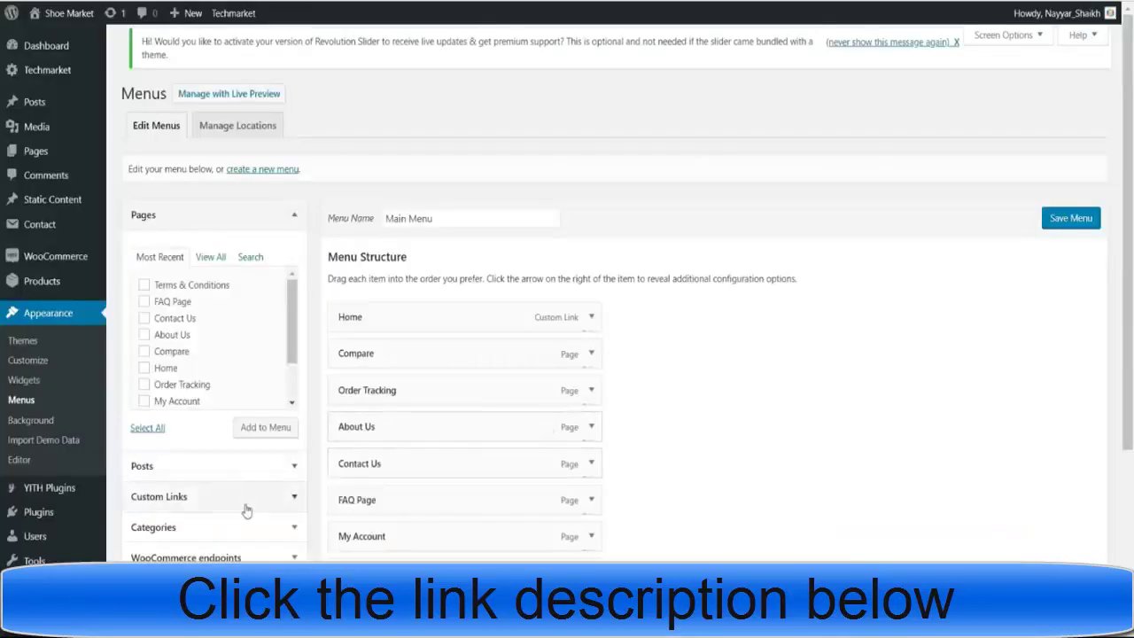
left_click(244, 498)
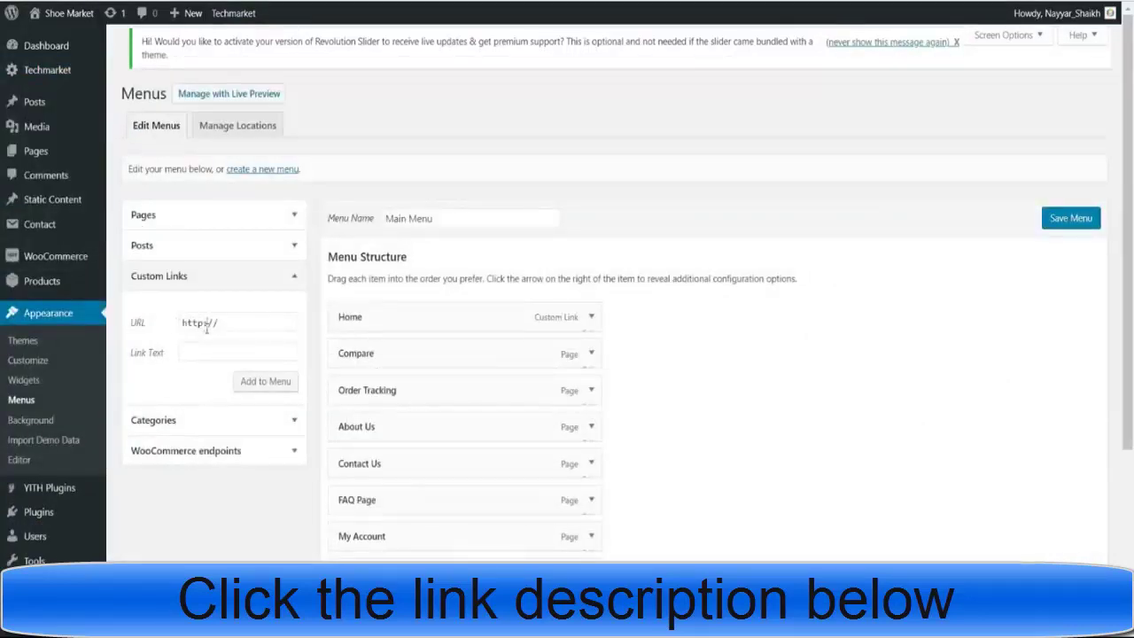
triple_click(207, 324)
key("ctrl+v")
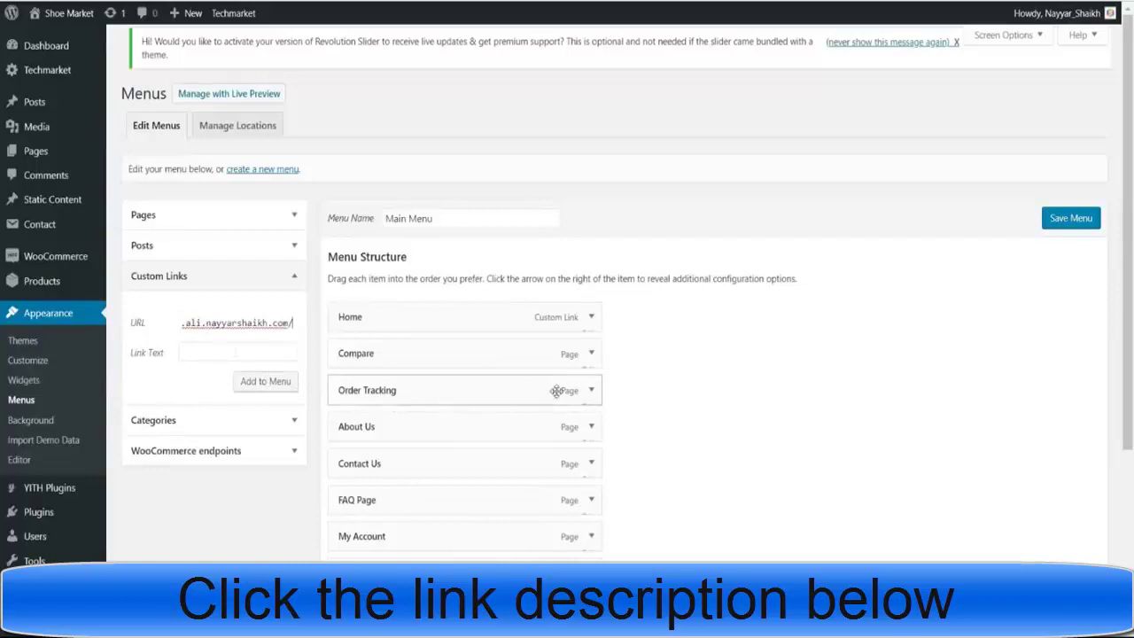
type("shop")
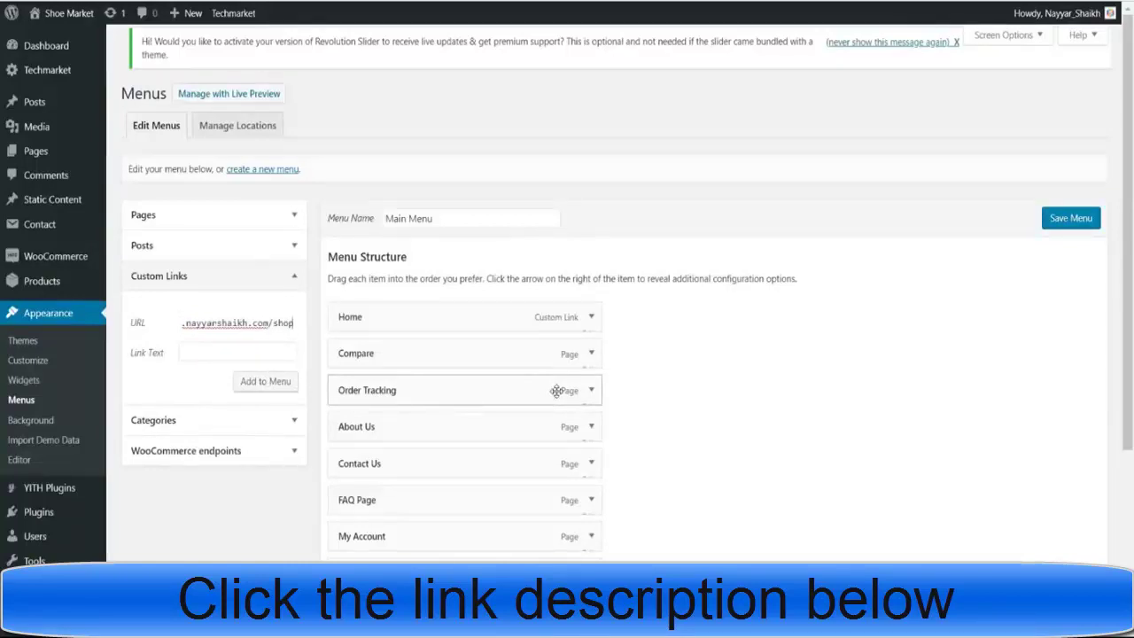
left_click(210, 352)
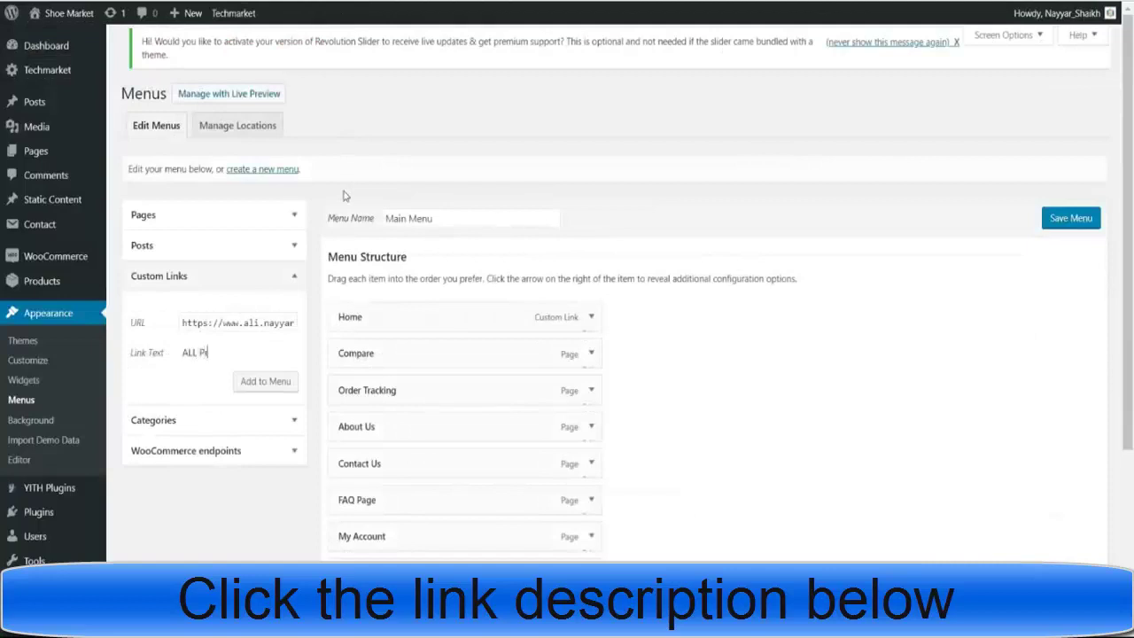
- Add the ALL Prdoducts link, place it directly below Home, and save Main Menu
left_click(266, 383)
scroll(410, 540, "down", 1)
left_click_drag(410, 539, 405, 274)
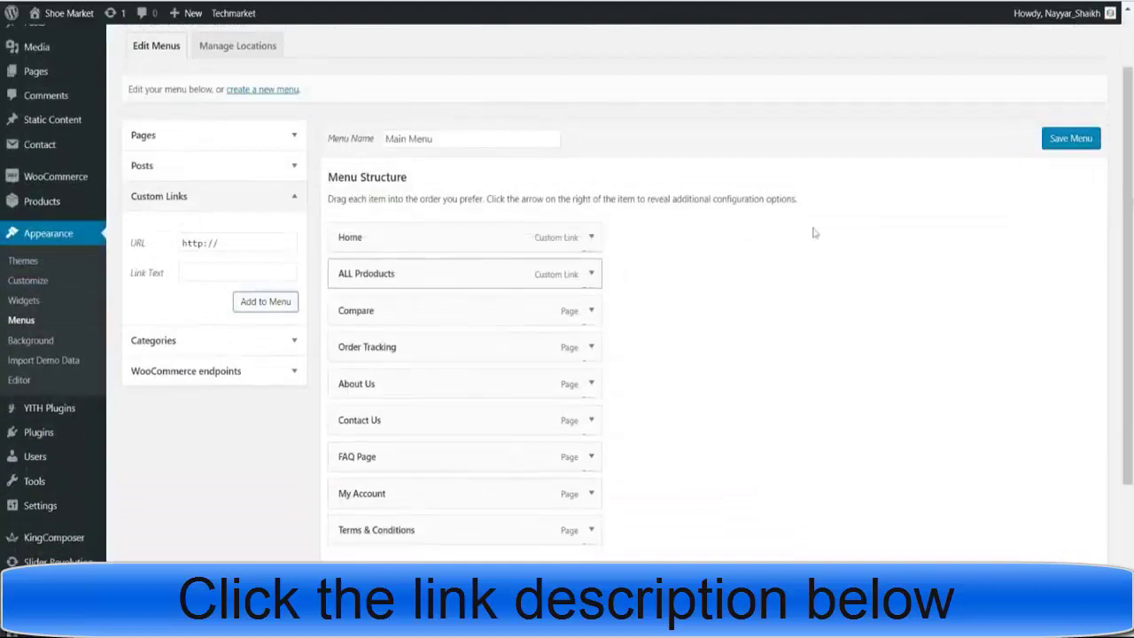
left_click(1068, 145)
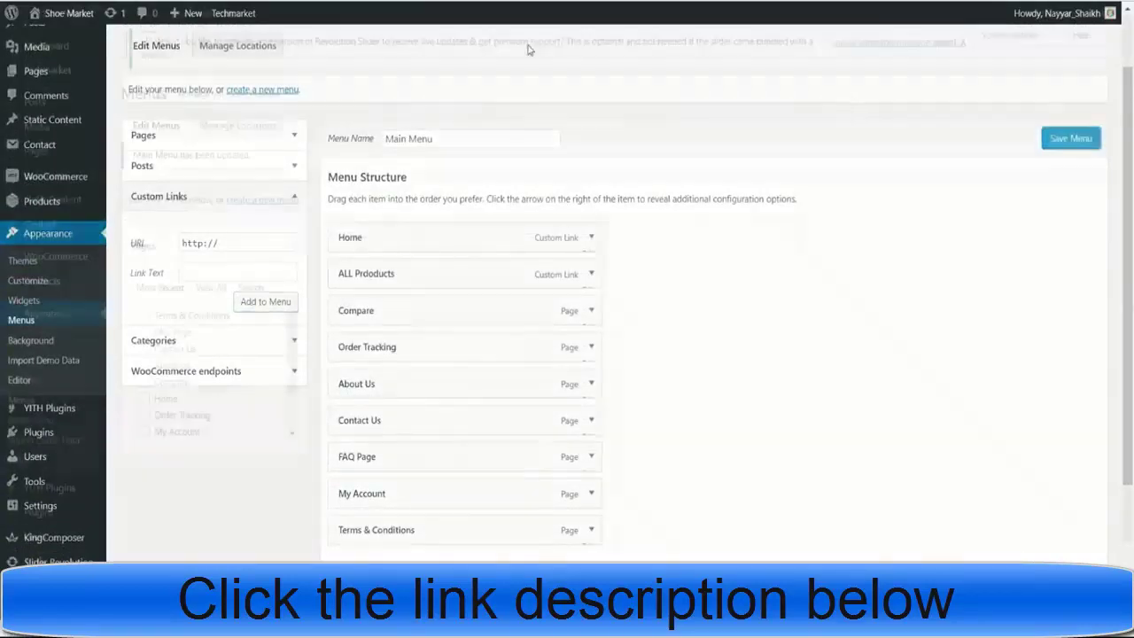
- From the storefront, open ALL PRDODUCTS in the header menu to see the product grid, then return to Techmarket options
left_click(70, 15)
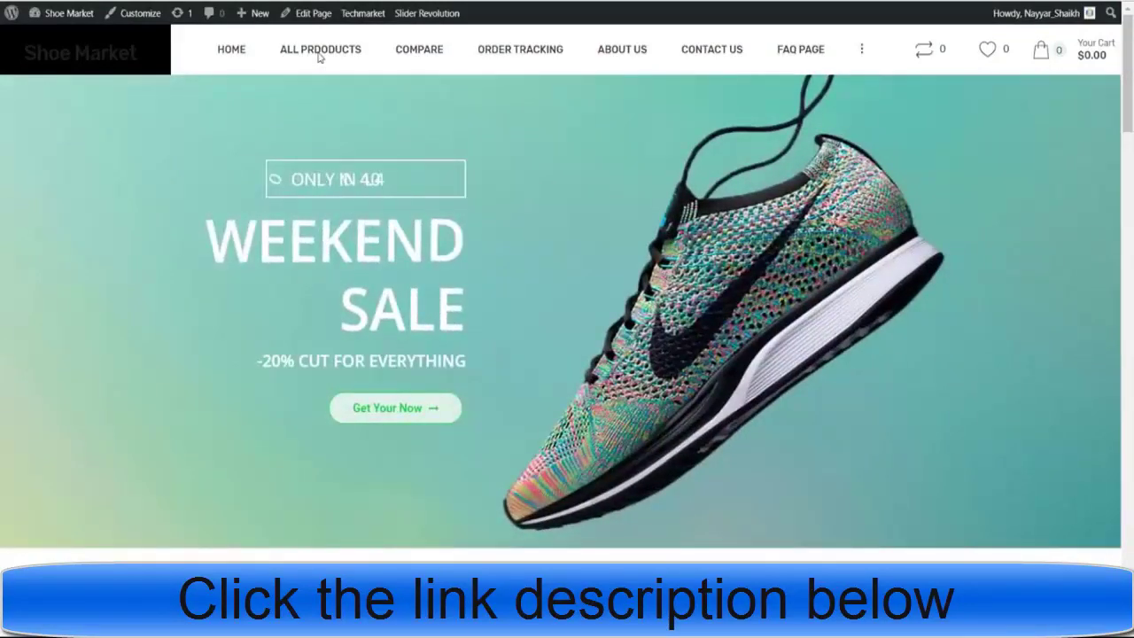
left_click(318, 52)
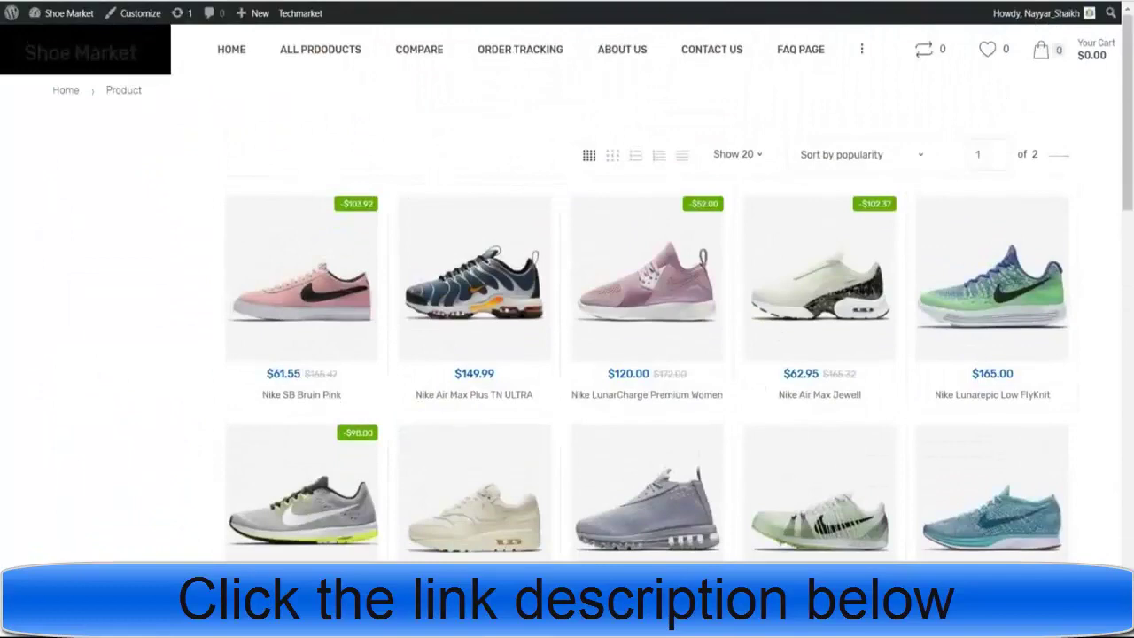
left_click(283, 13)
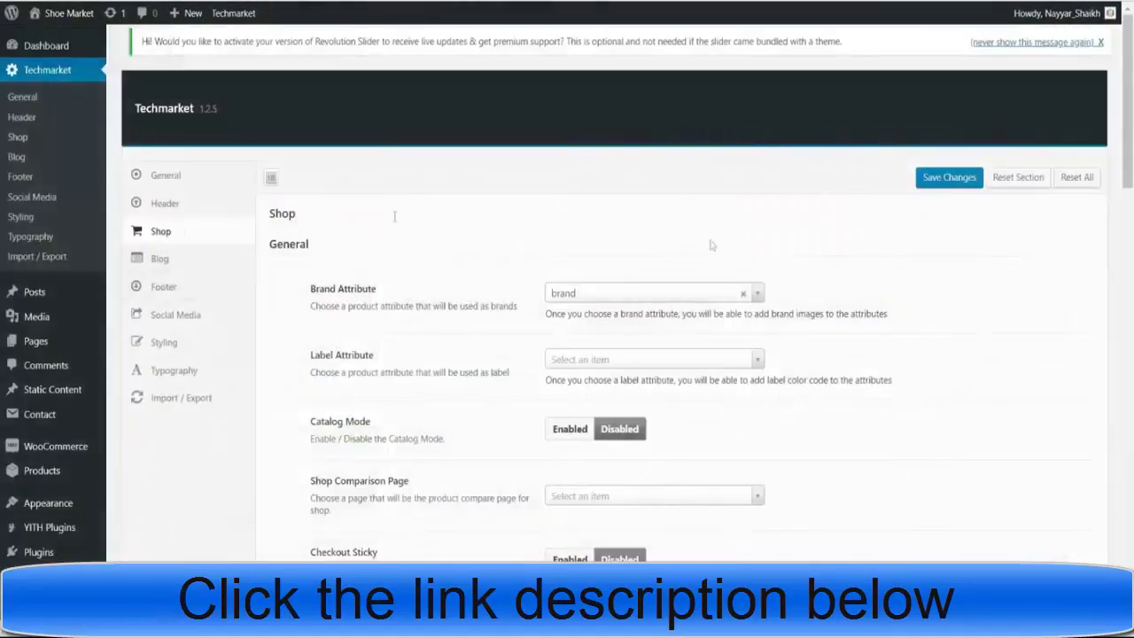
- Change Techmarket's Shop Page Layout from Left Sidebar to Full Width, then return to the shop page
scroll(1070, 366, "down", 5)
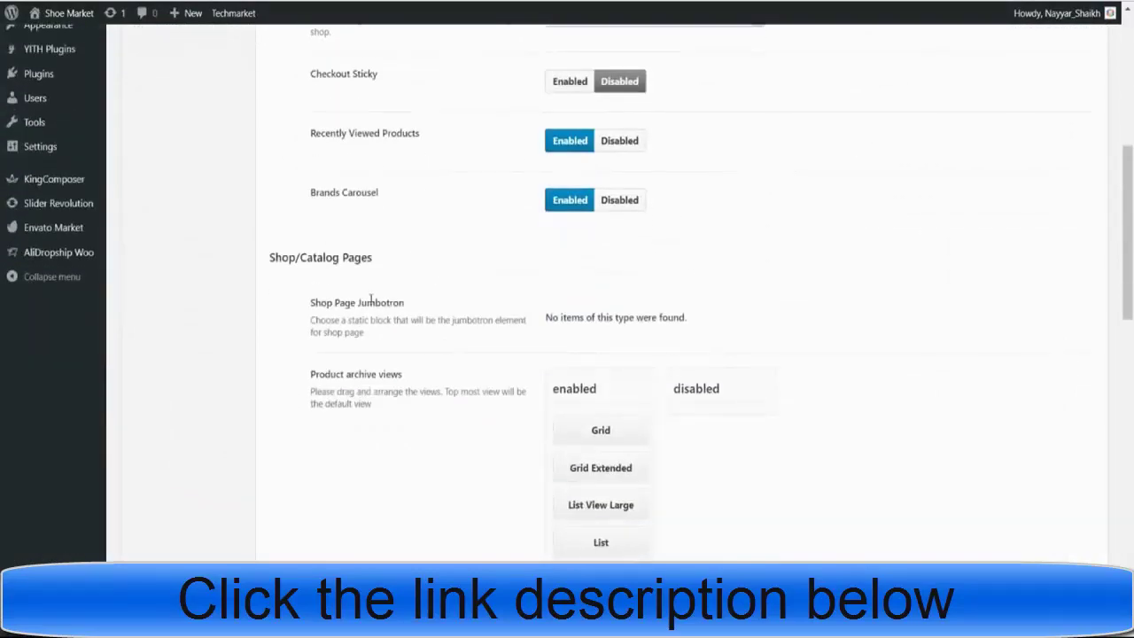
scroll(806, 359, "down", 2)
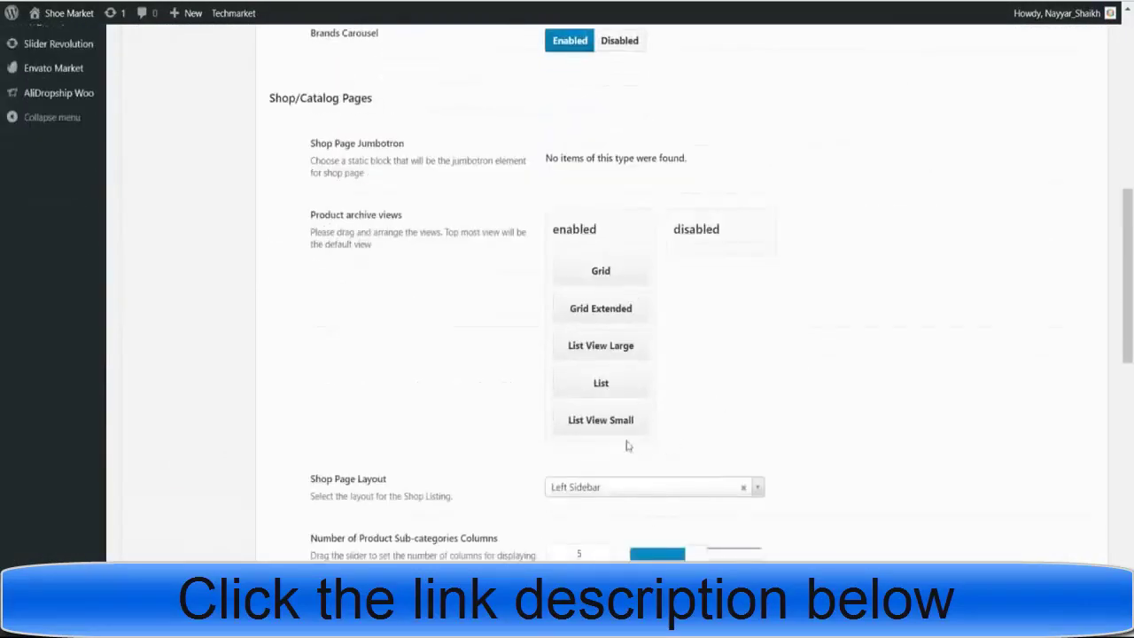
scroll(891, 367, "down", 2)
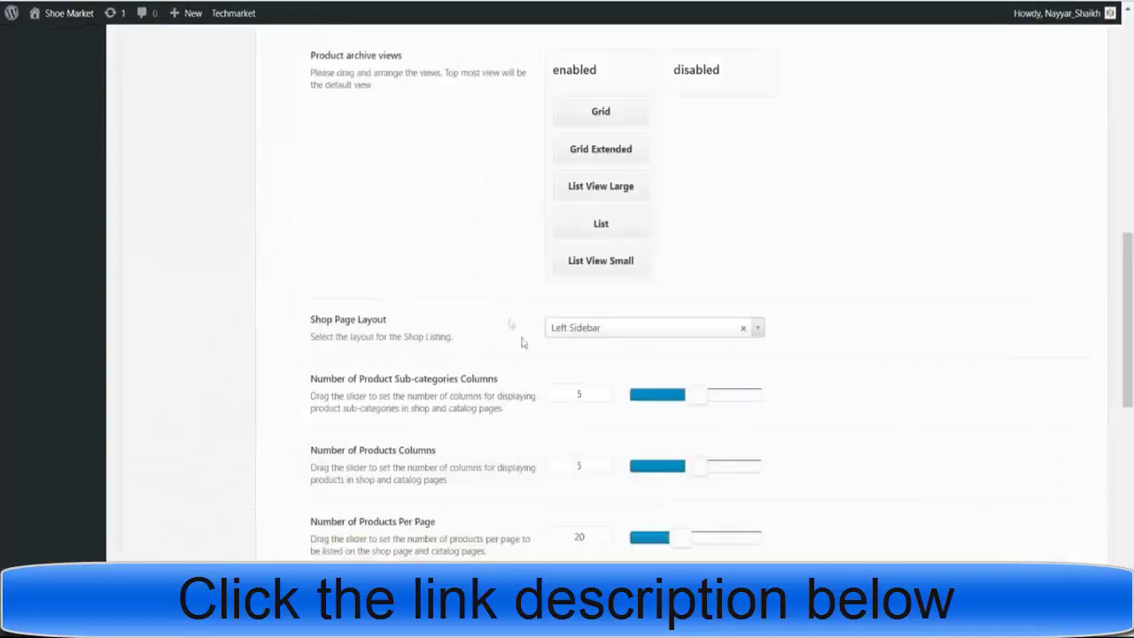
left_click(589, 329)
left_click(580, 363)
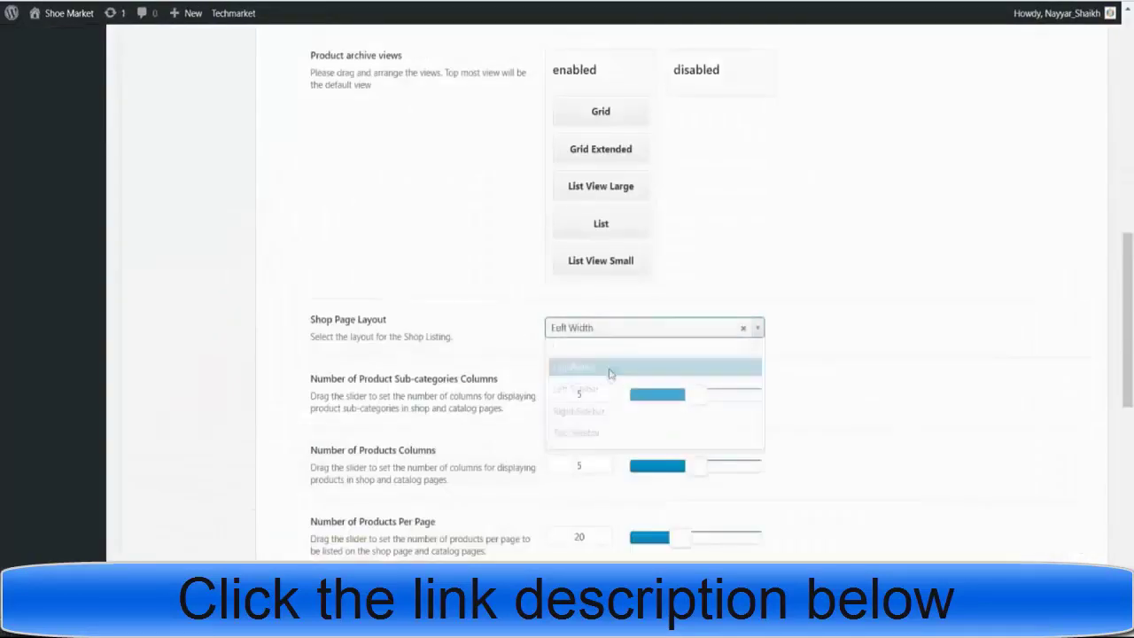
scroll(734, 424, "up", 5)
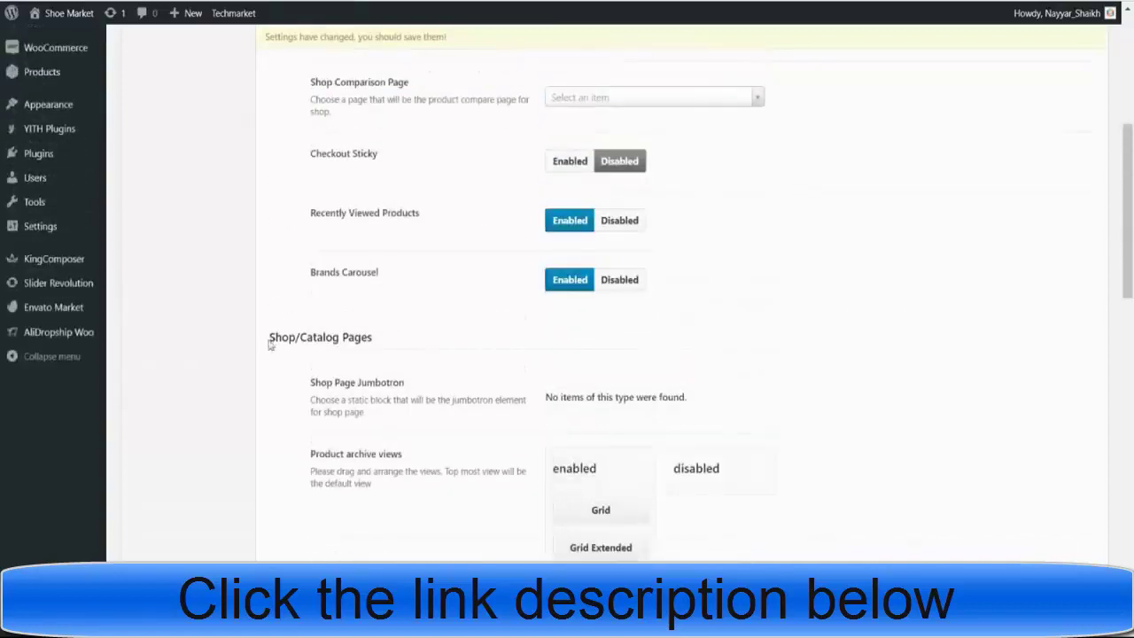
left_click_drag(270, 345, 418, 341)
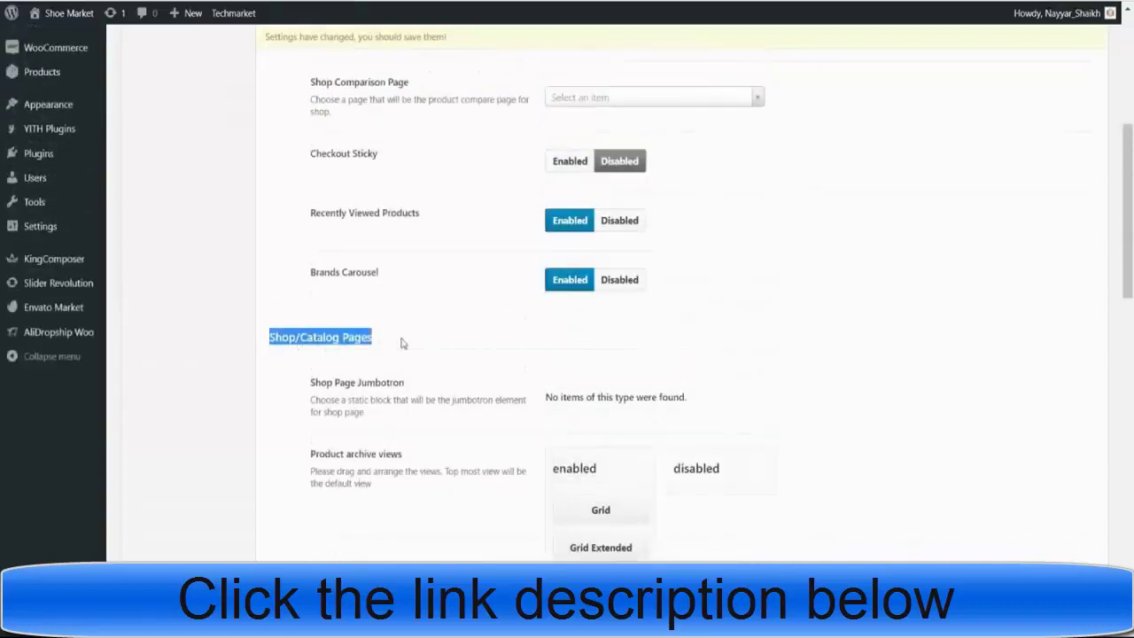
scroll(400, 343, "down", 5)
scroll(653, 324, "down", 2)
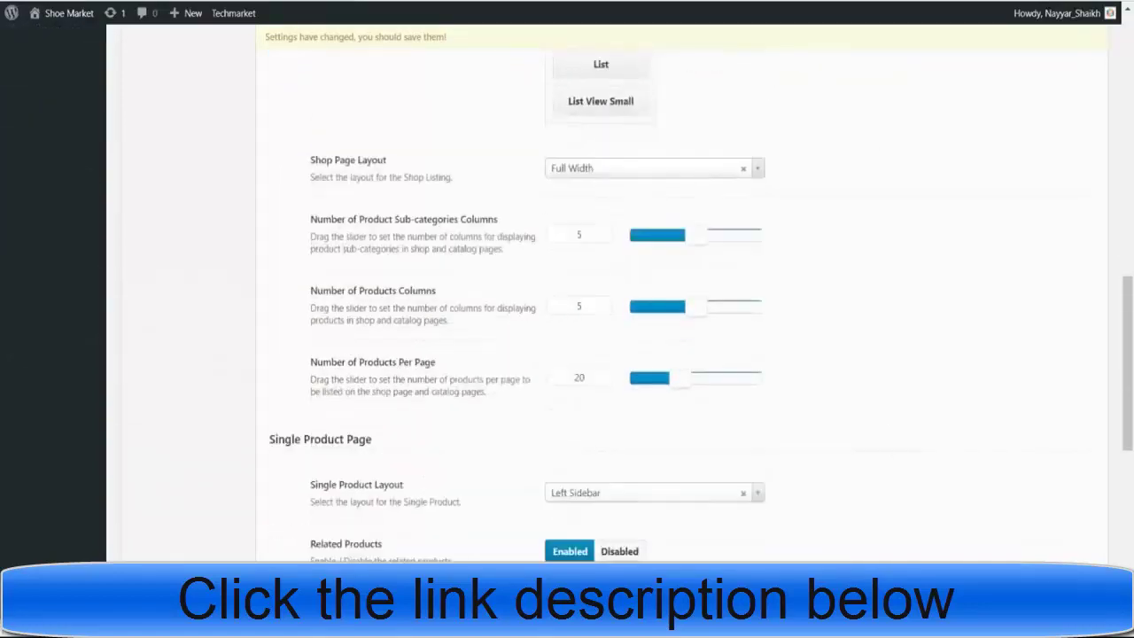
key("ctrl+Tab")
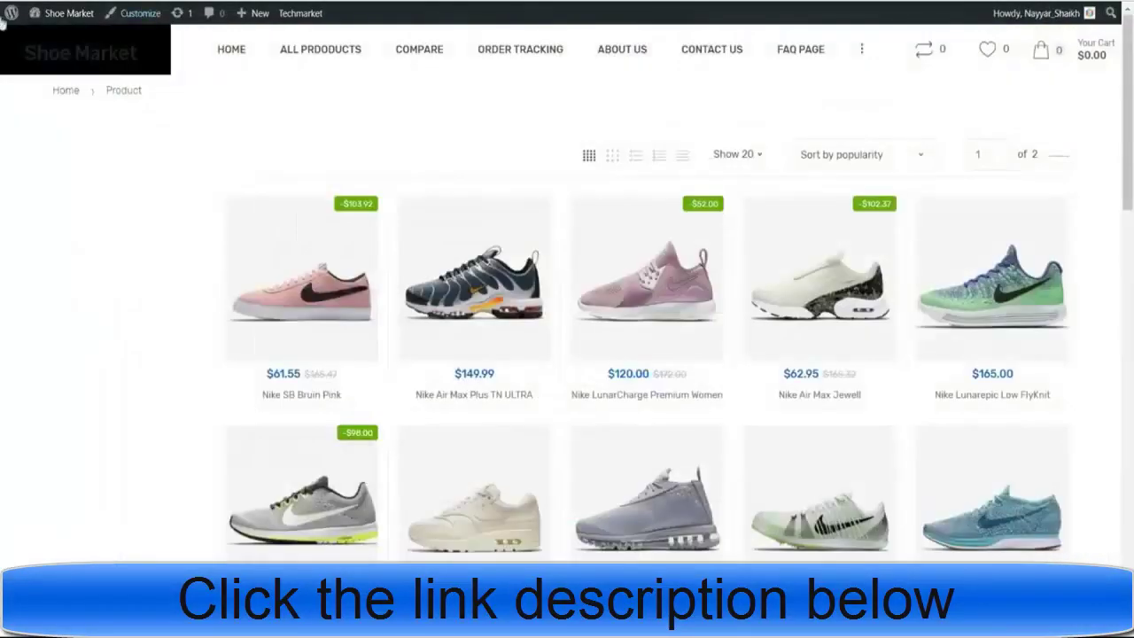
- Reload the shop to see the full-width grid and open the Nike SB Bruin Pink product
key("F5")
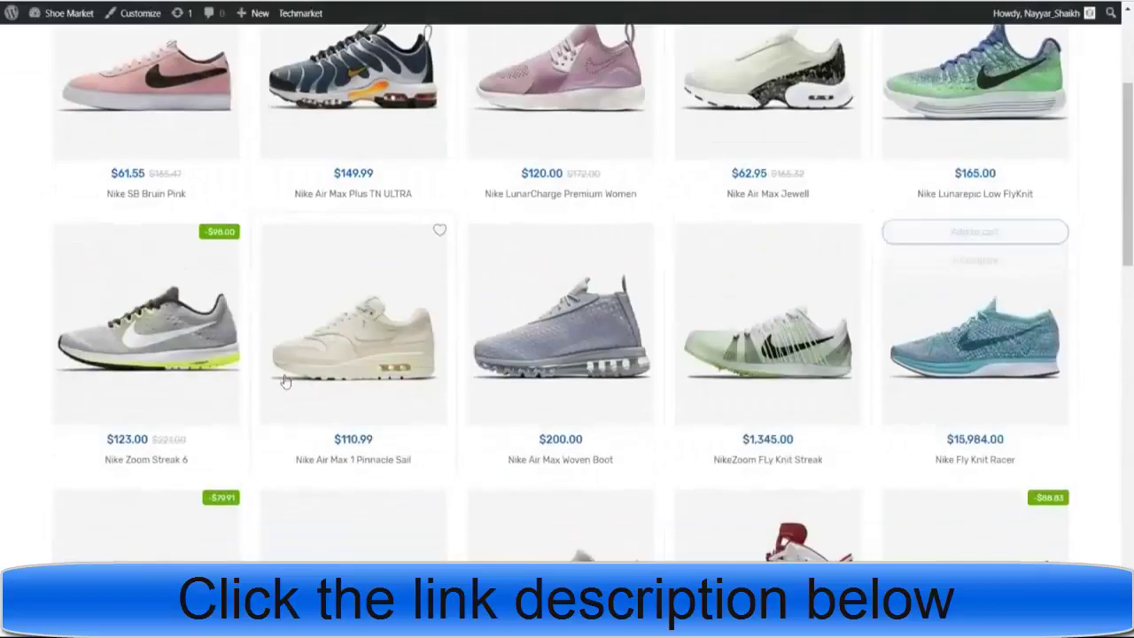
scroll(177, 319, "down", 1)
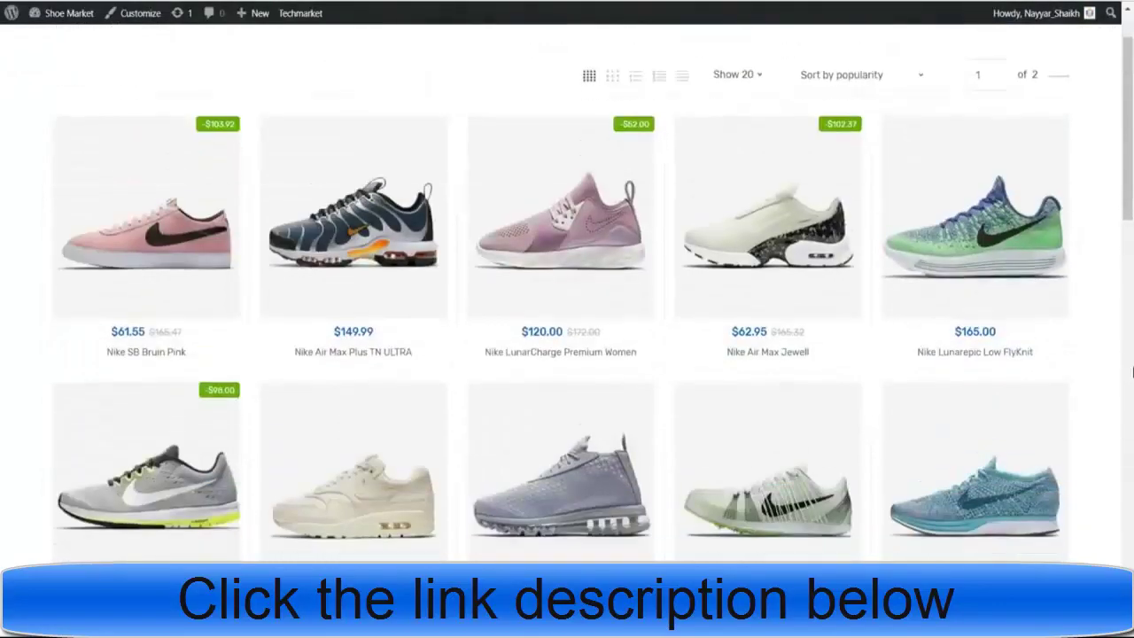
scroll(247, 328, "up", 1)
left_click(169, 287)
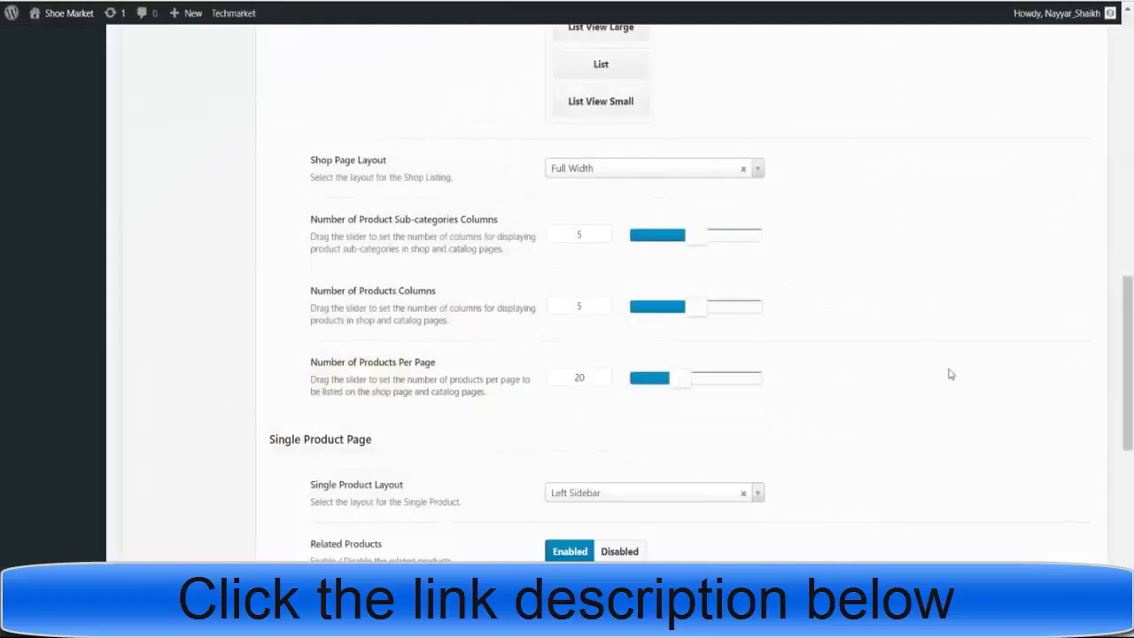
scroll(950, 374, "down", 4)
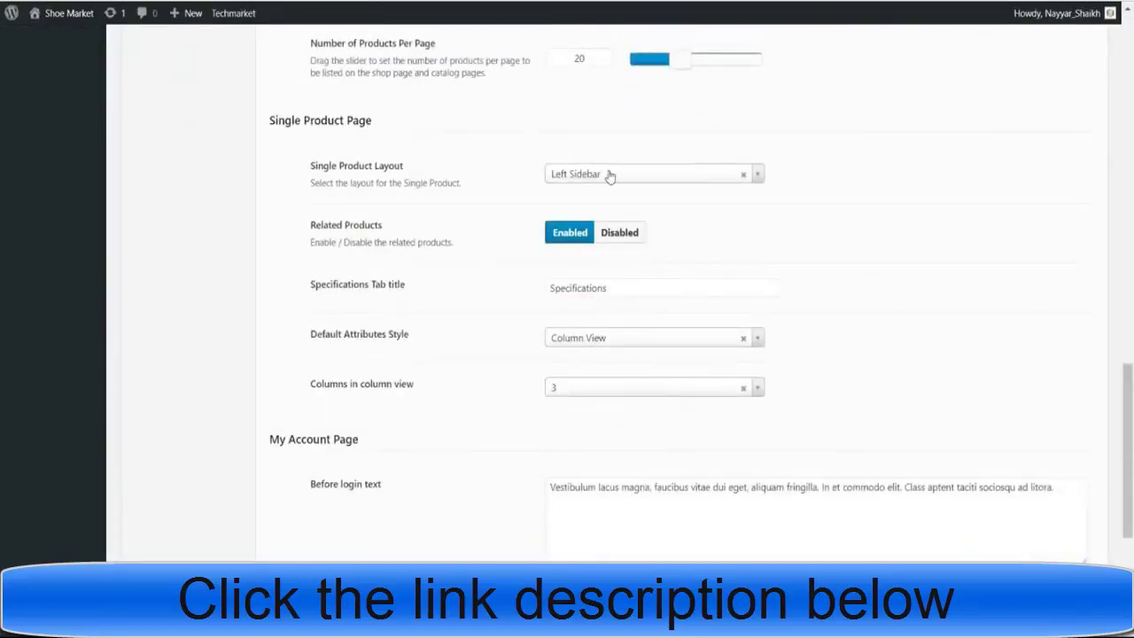
- Set Single Product Layout to Full Width and Single Product Style to Extended
left_click(609, 176)
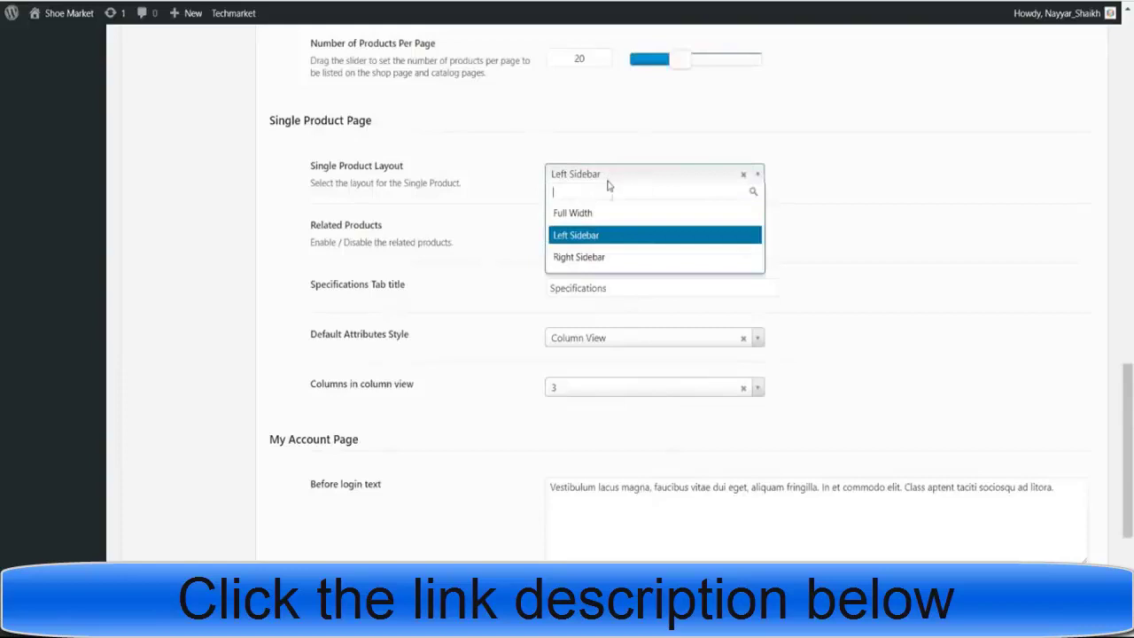
left_click(600, 214)
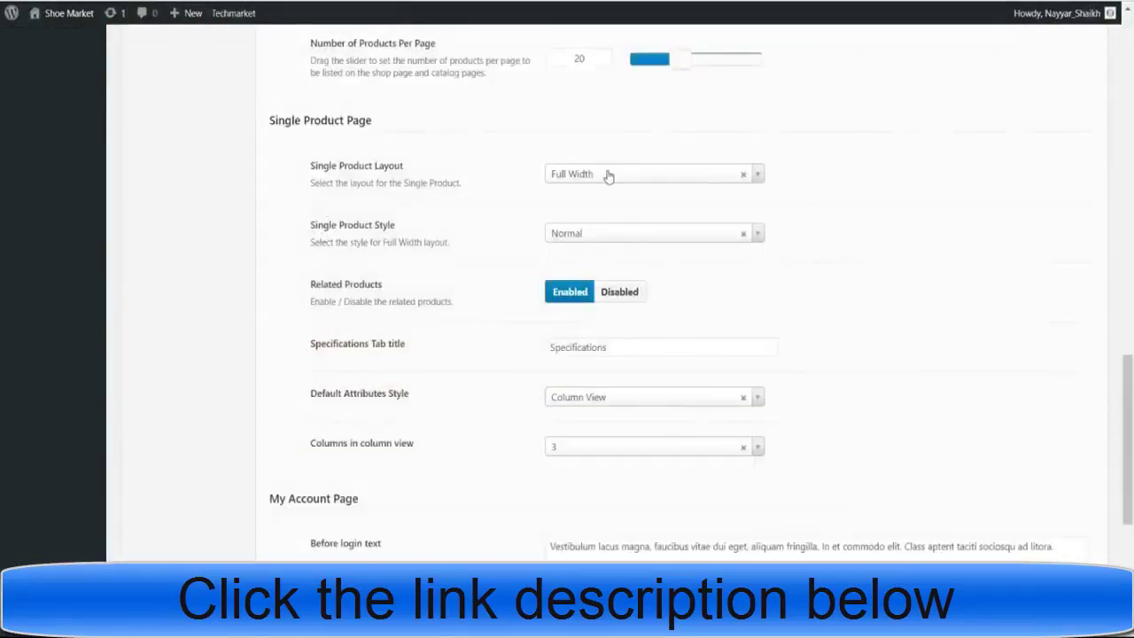
left_click_drag(309, 165, 392, 227)
left_click(397, 234)
left_click(660, 235)
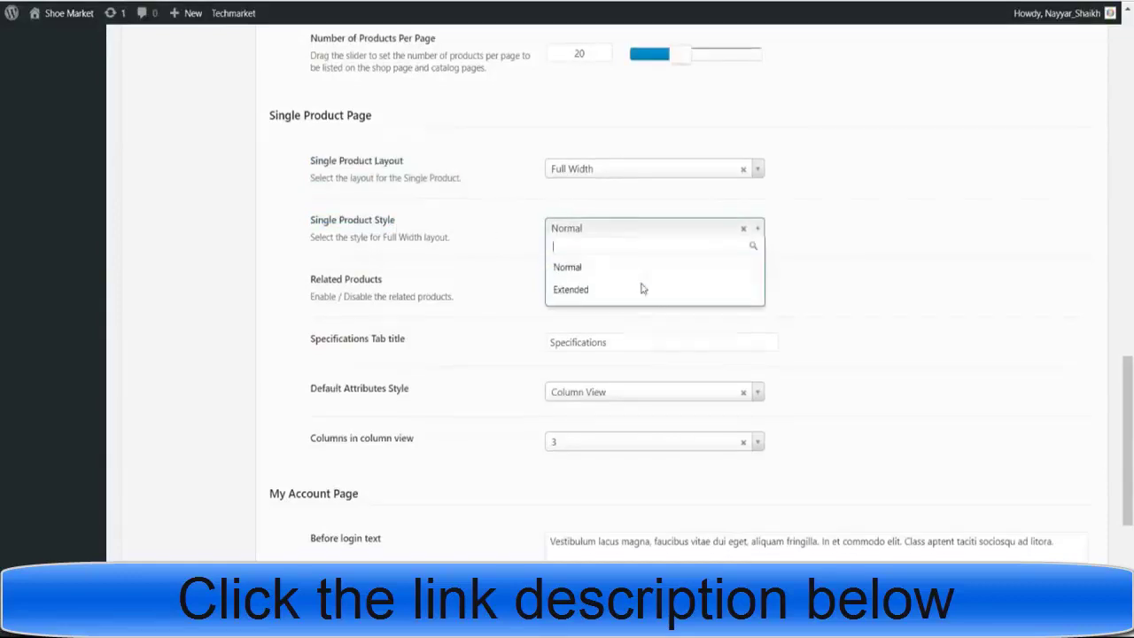
left_click(610, 294)
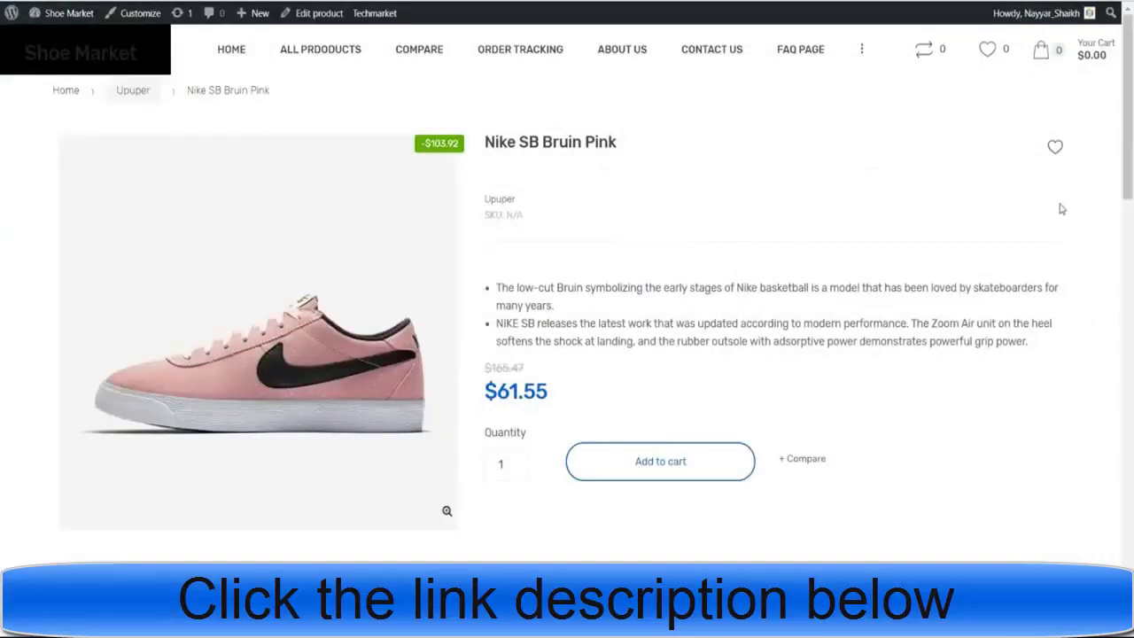
- Reload the product page to check the Extended layout, then return to the Shop options
key("F5")
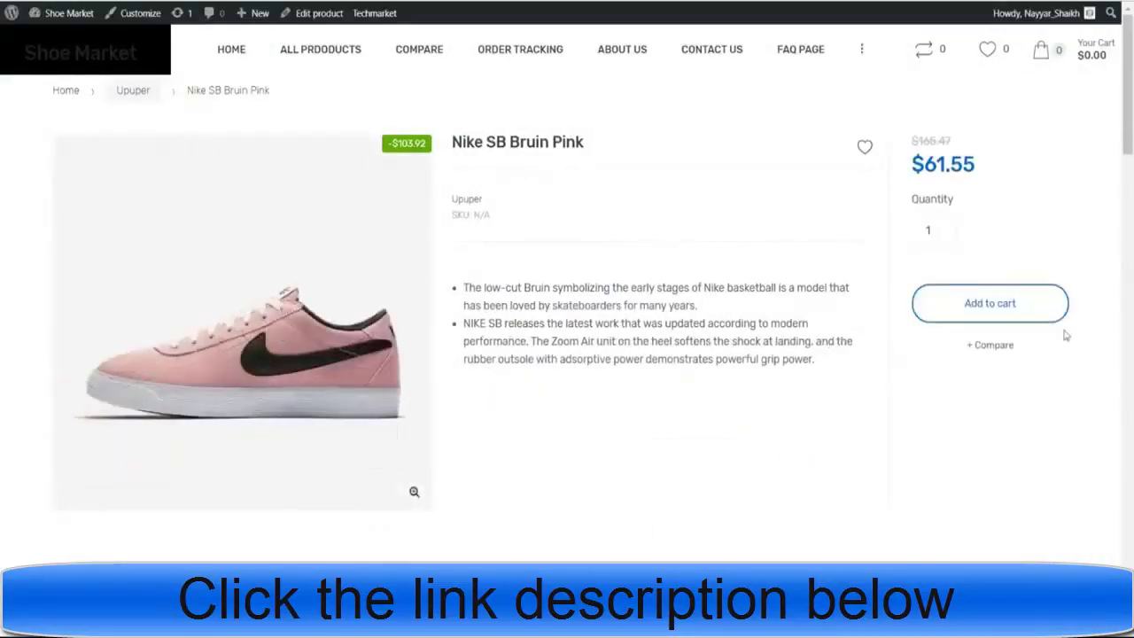
scroll(463, 435, "down", 2)
scroll(476, 479, "up", 2)
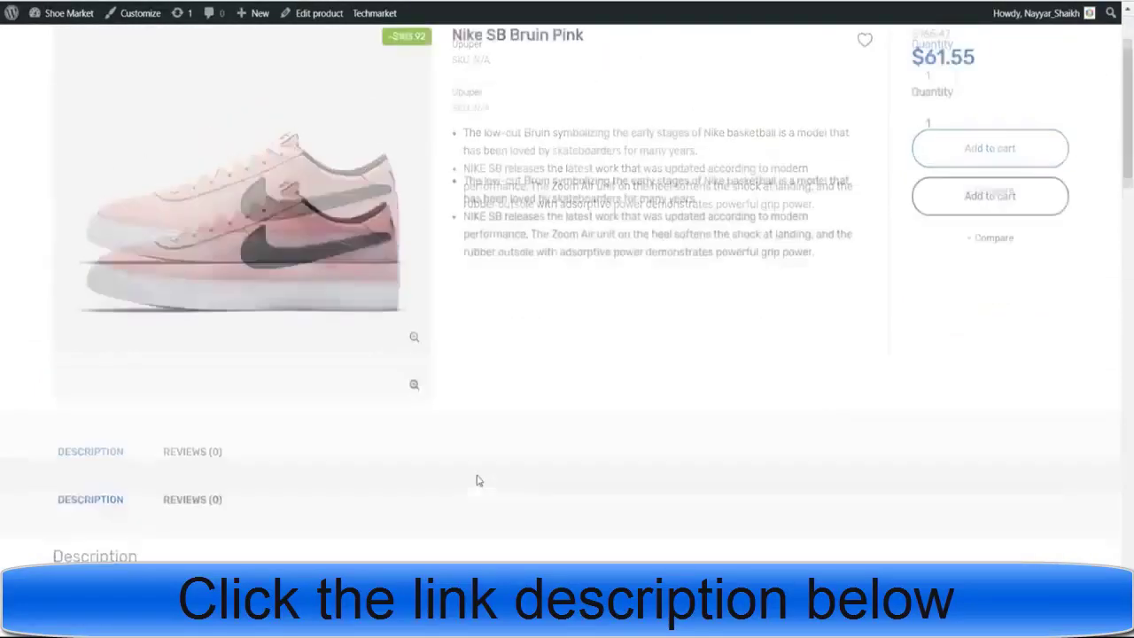
key("ctrl+Tab")
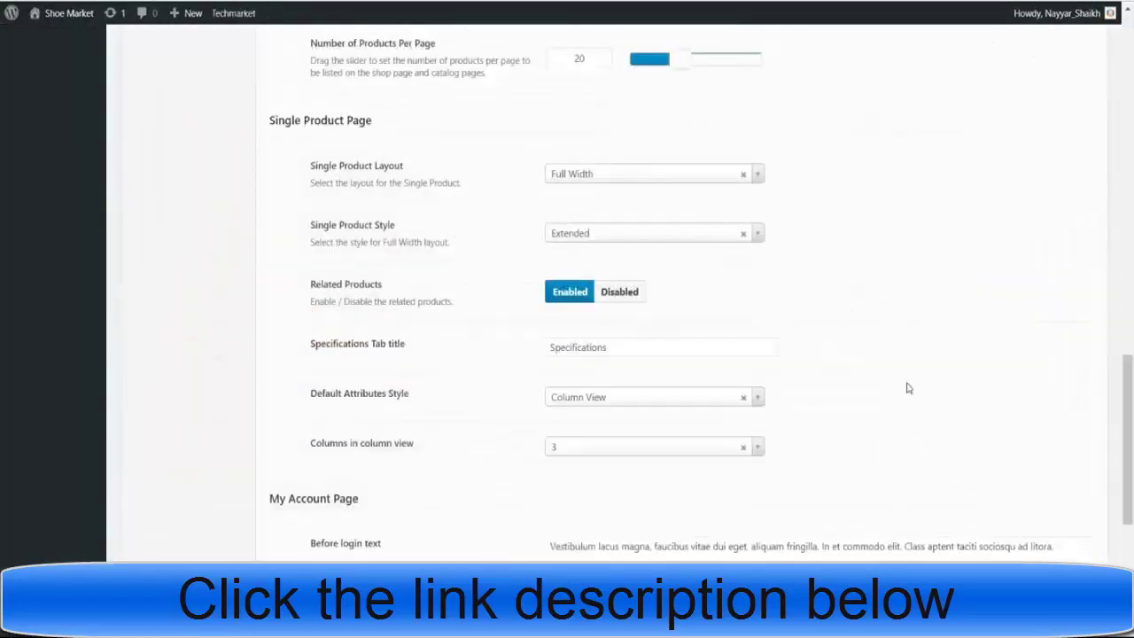
scroll(903, 434, "down", 3)
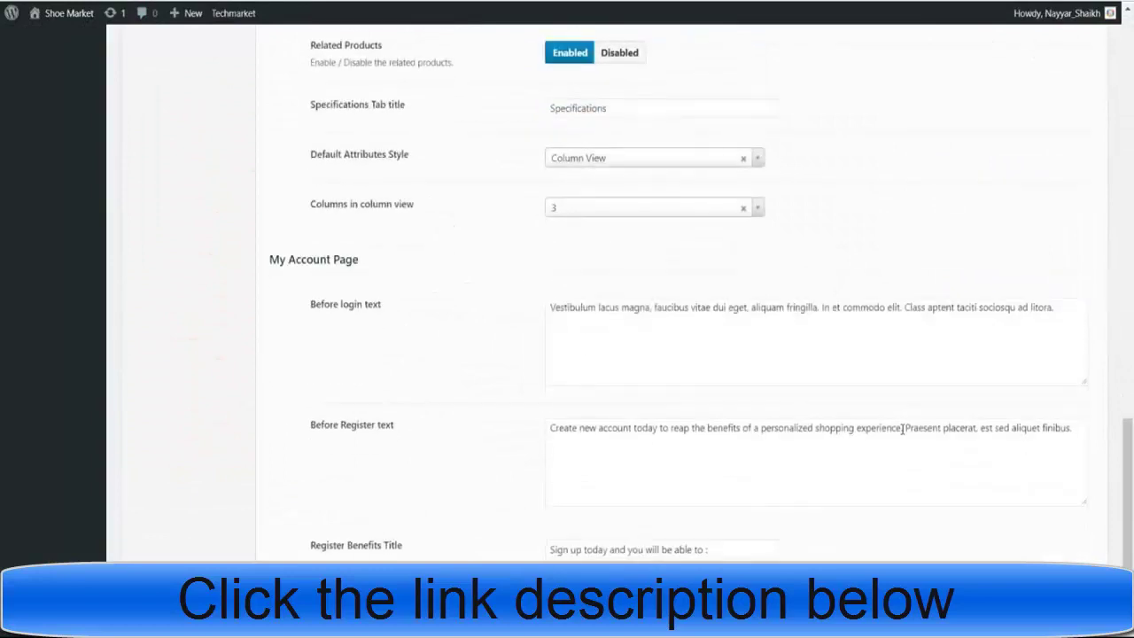
scroll(903, 428, "down", 2)
scroll(889, 471, "up", 10)
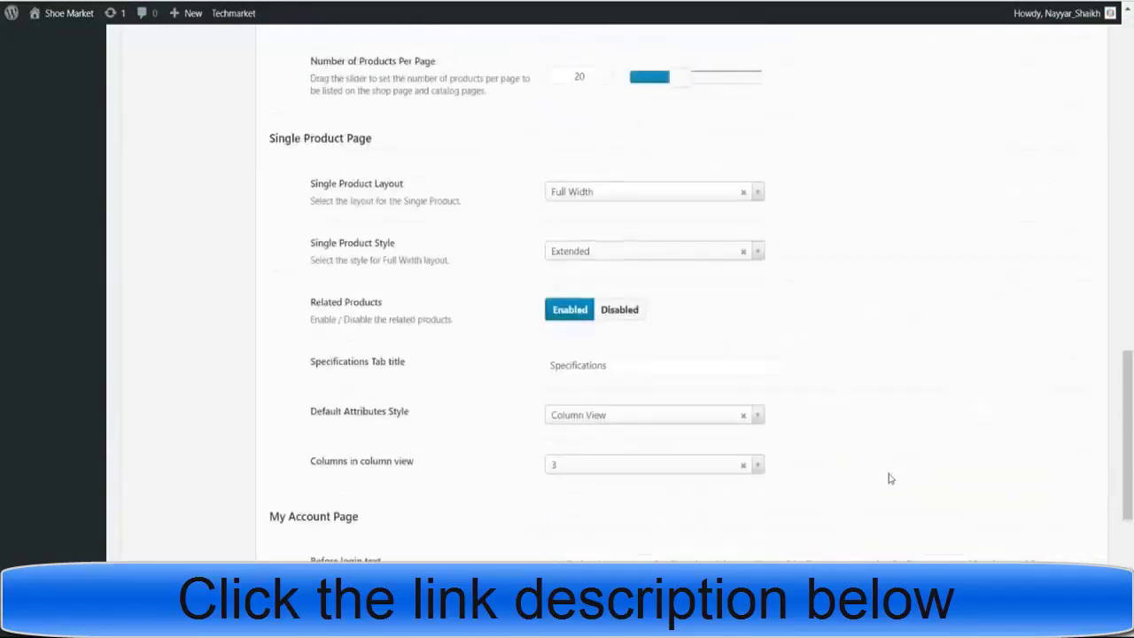
scroll(890, 479, "up", 5)
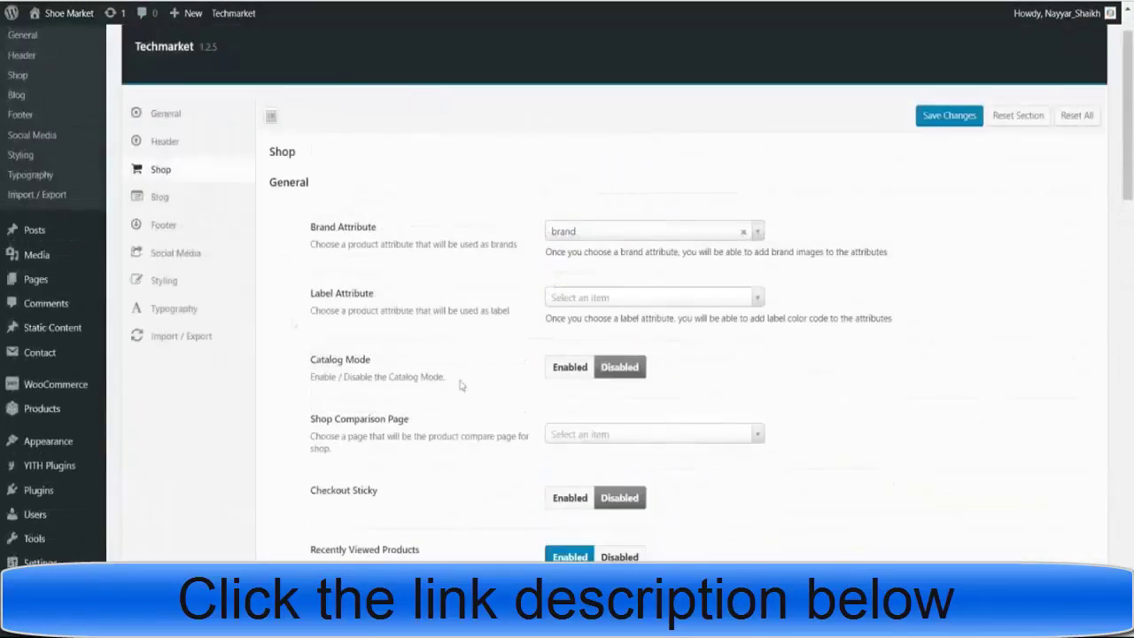
- Look through the Footer and Social Media sections of the Techmarket options
left_click(213, 227)
scroll(447, 385, "up", 1)
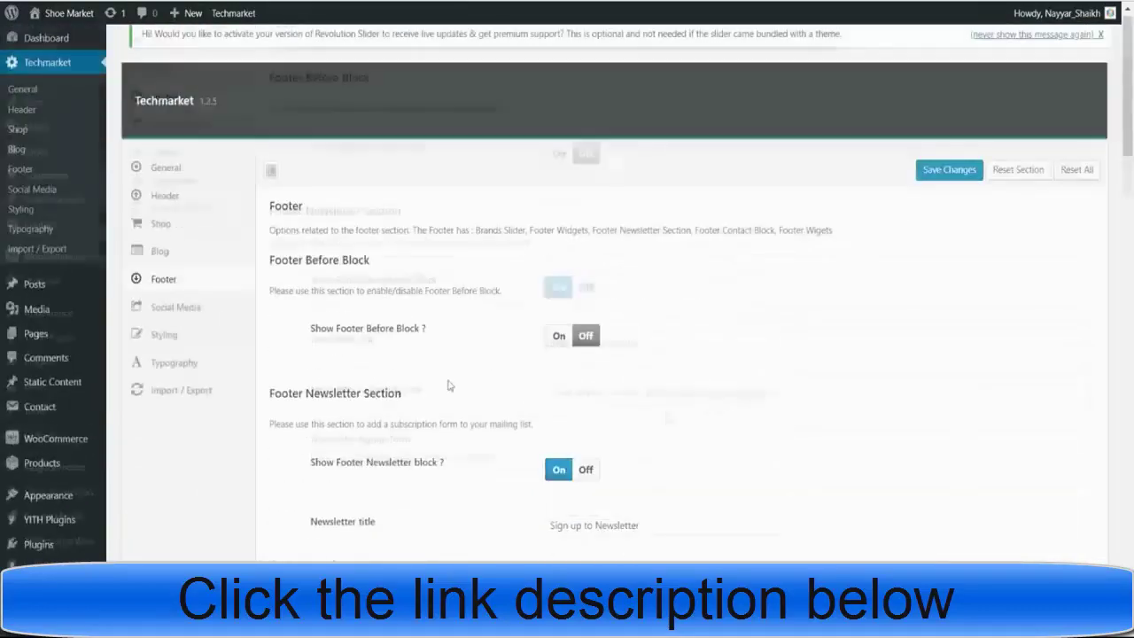
left_click(184, 310)
scroll(593, 372, "down", 3)
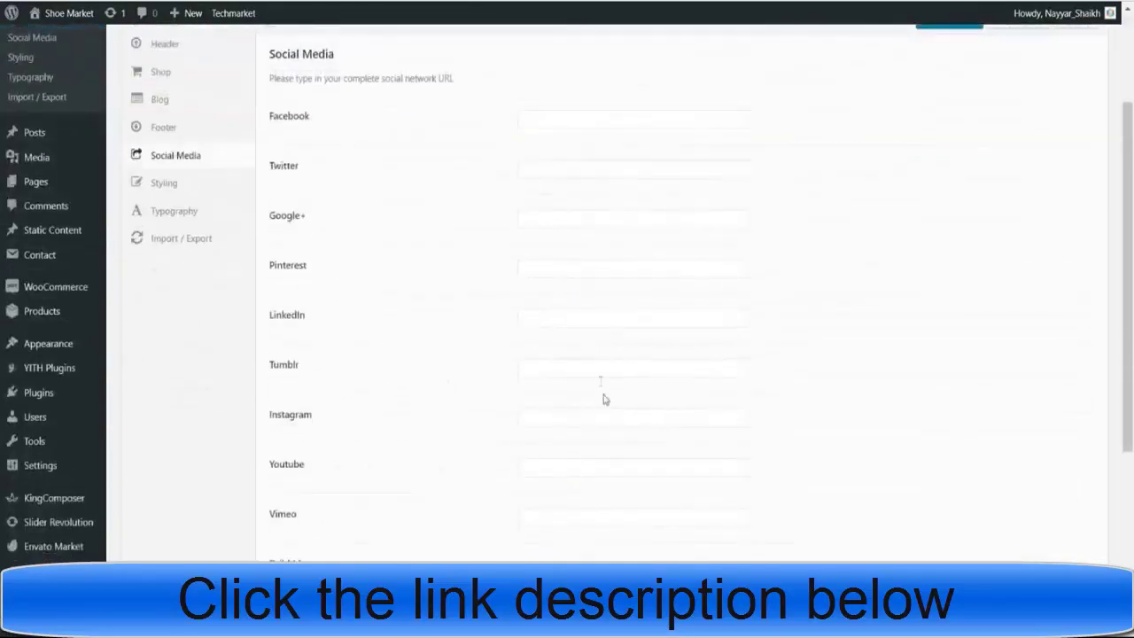
scroll(510, 314, "up", 2)
scroll(535, 368, "down", 1)
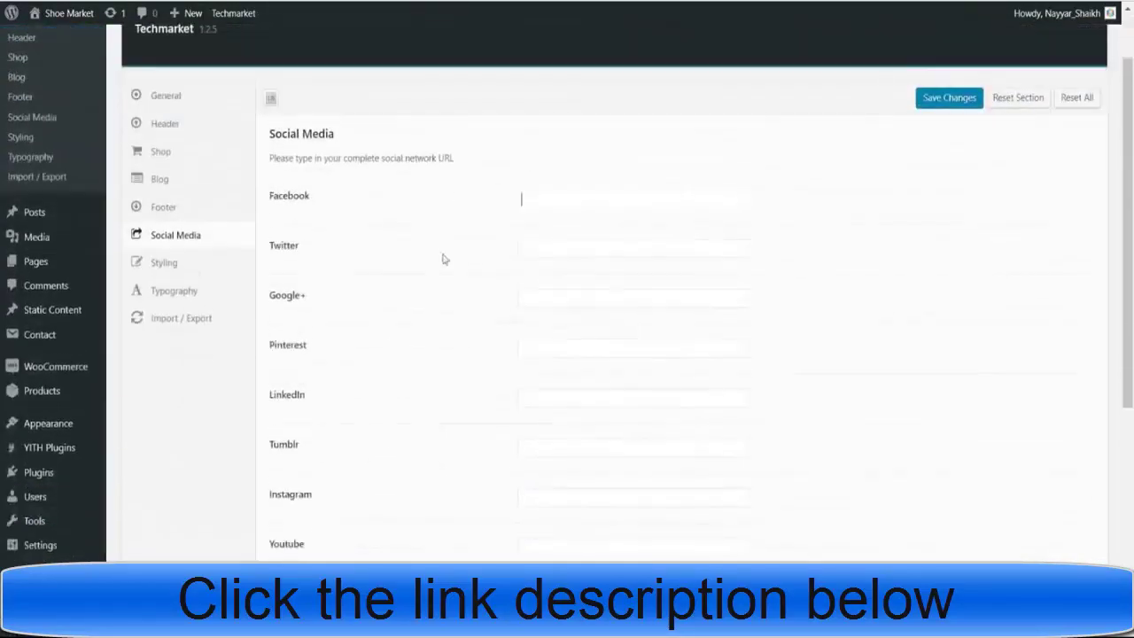
- Under Styling, change Main Theme Color from Blue to Flat Green and save
left_click(190, 267)
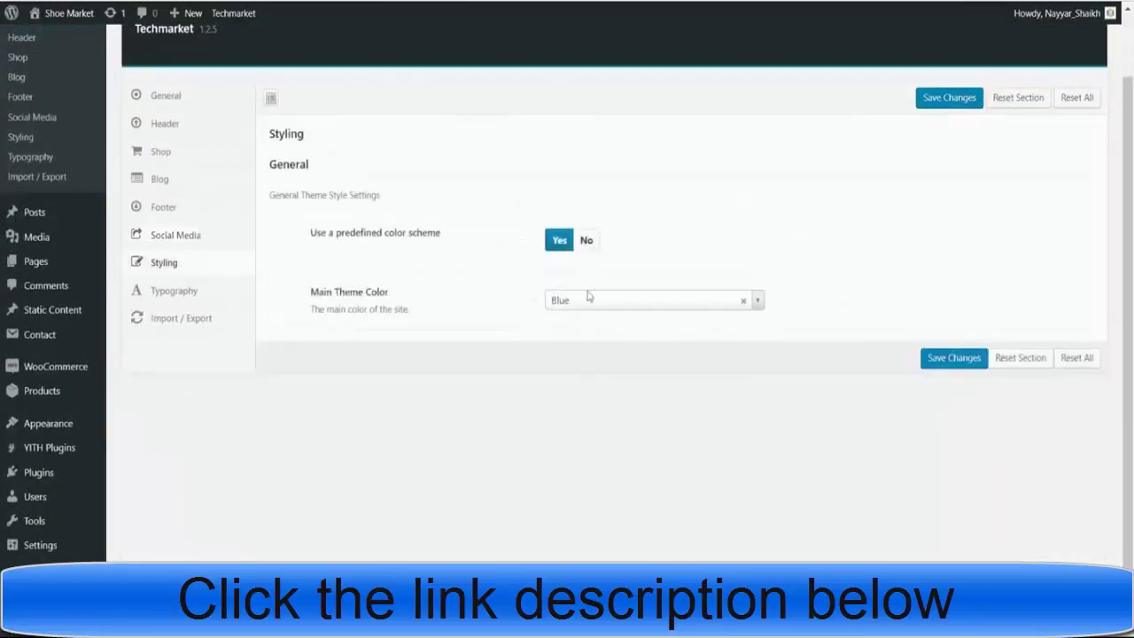
left_click(617, 307)
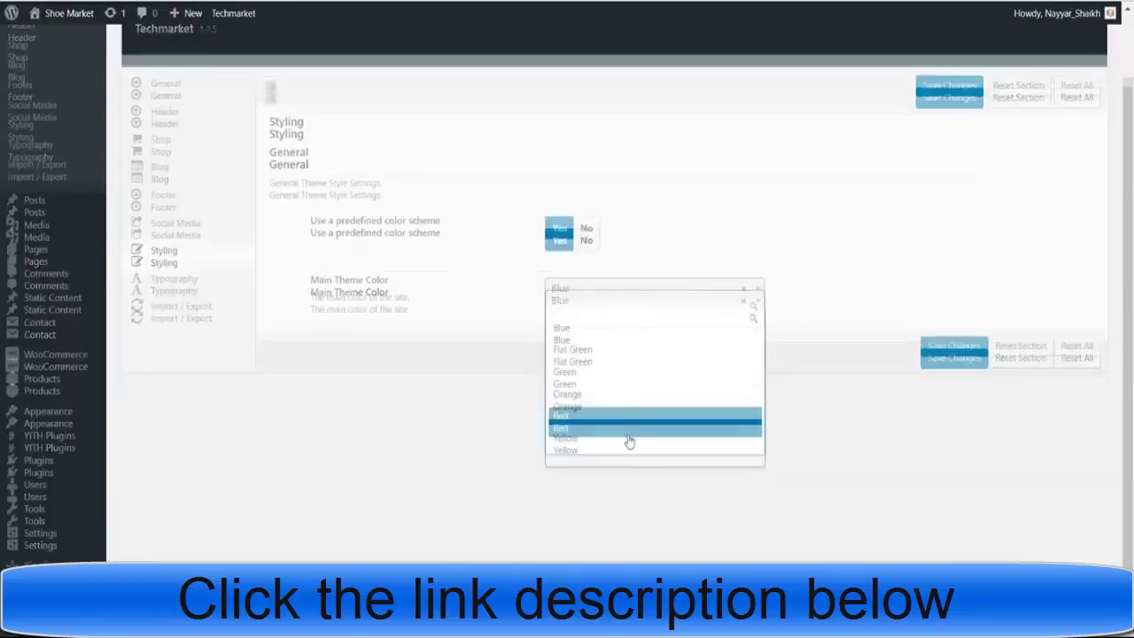
scroll(592, 390, "up", 1)
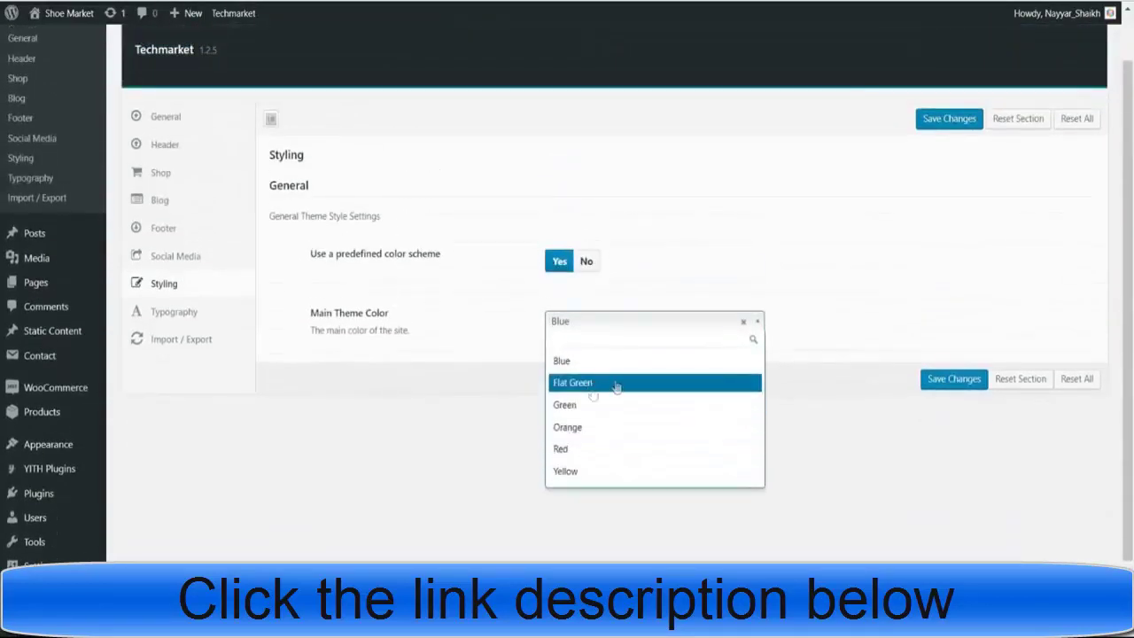
left_click(591, 383)
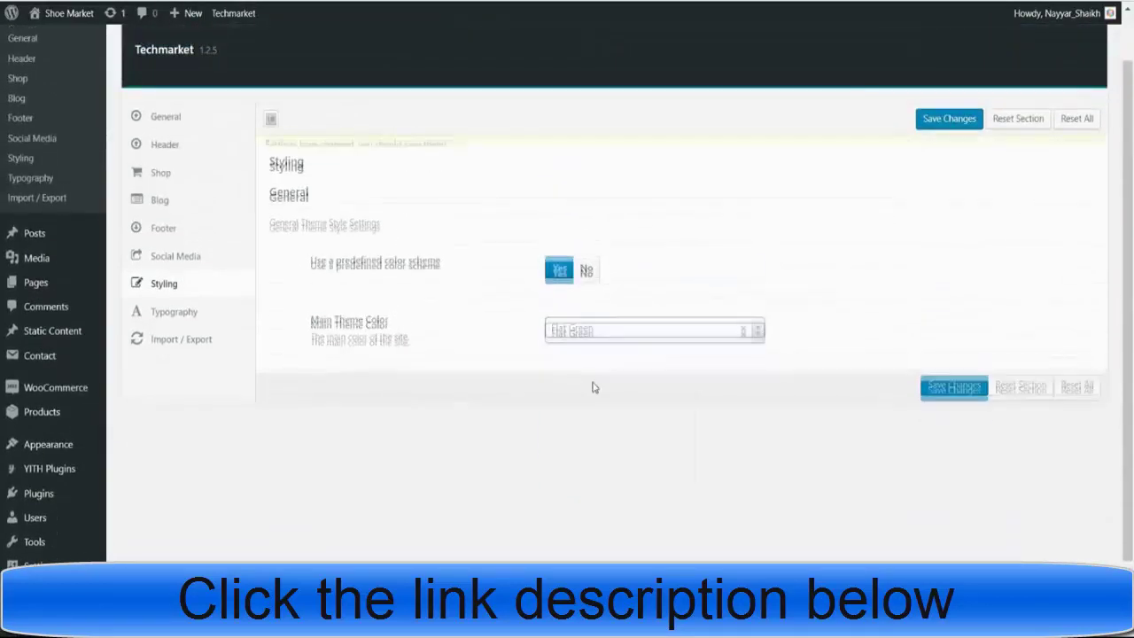
left_click(953, 398)
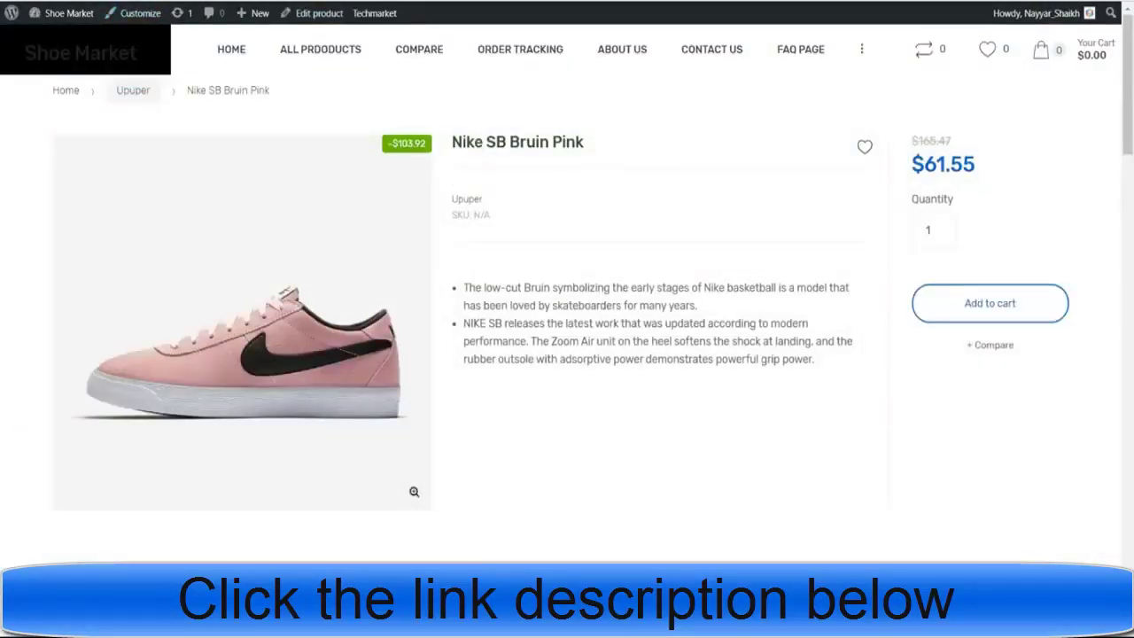
- Reload the Nike SB Bruin Pink page to check the green price and cart button
key("F5")
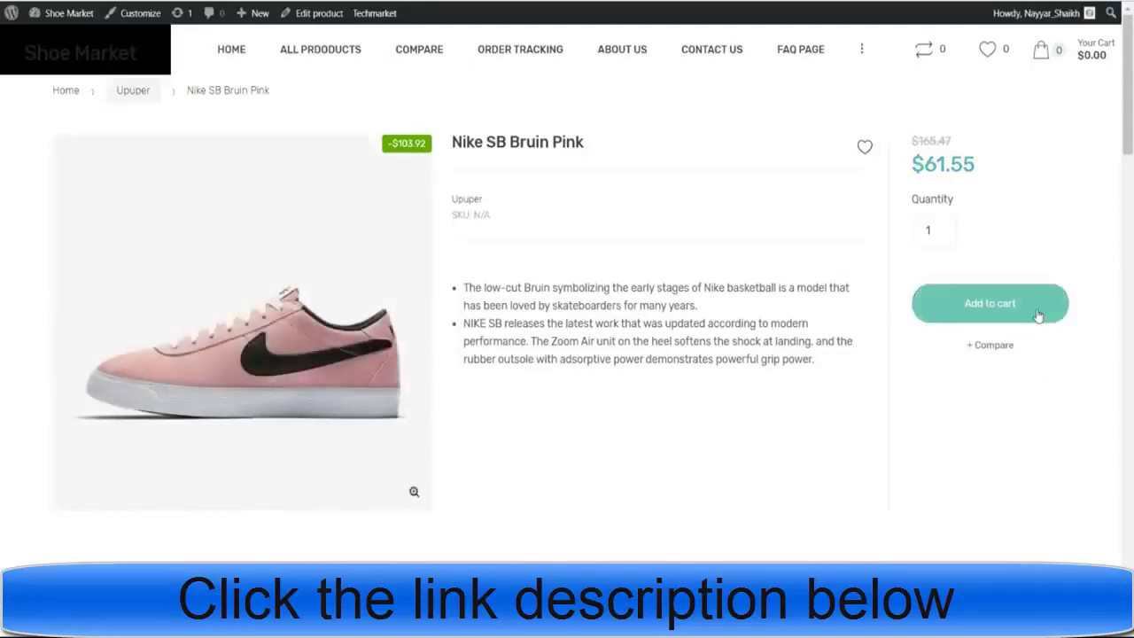
scroll(653, 395, "down", 10)
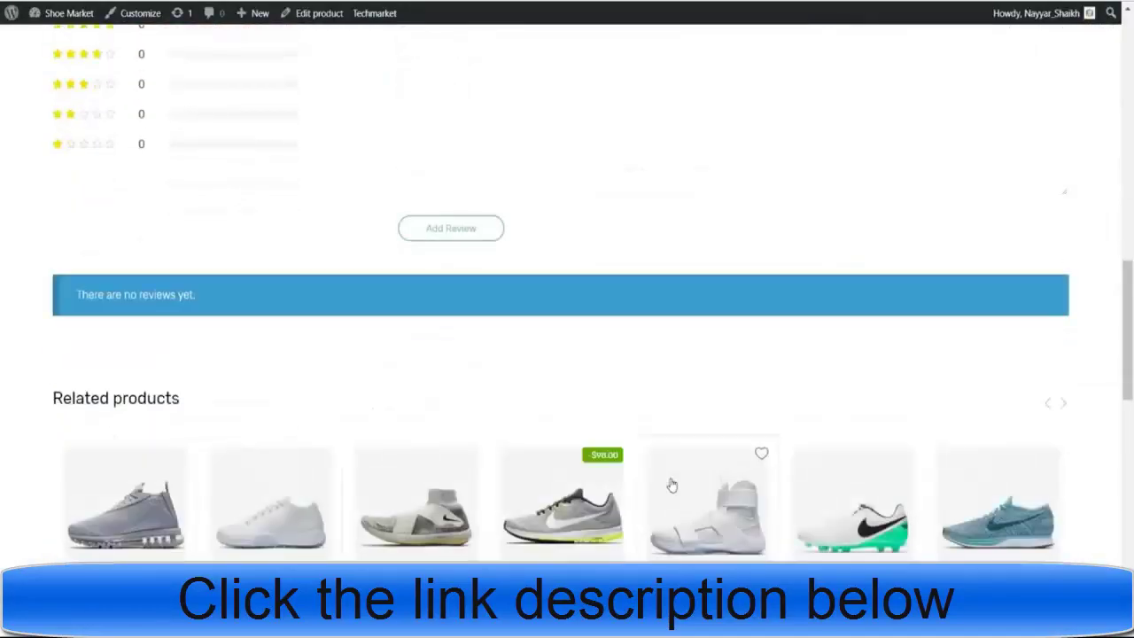
scroll(692, 498, "down", 3)
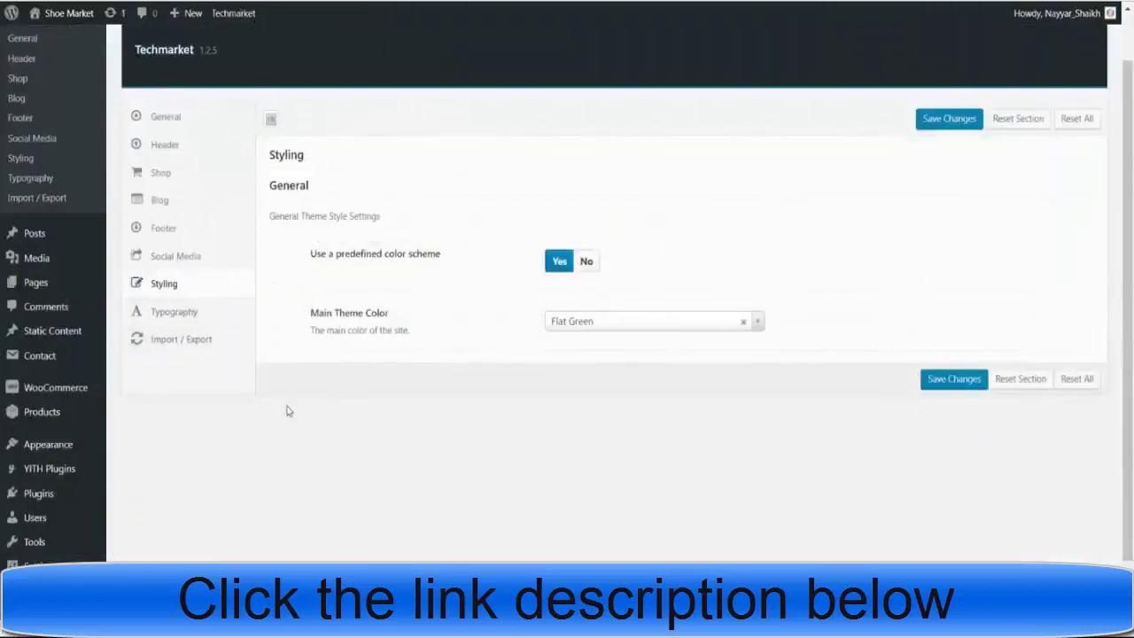
scroll(264, 293, "up", 1)
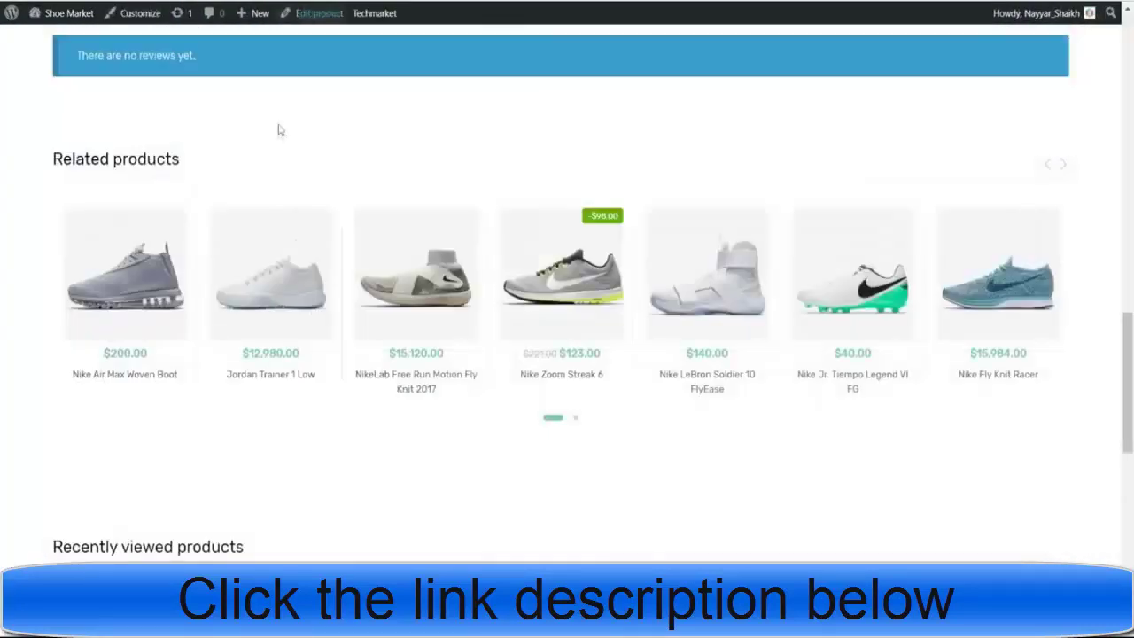
scroll(278, 127, "up", 15)
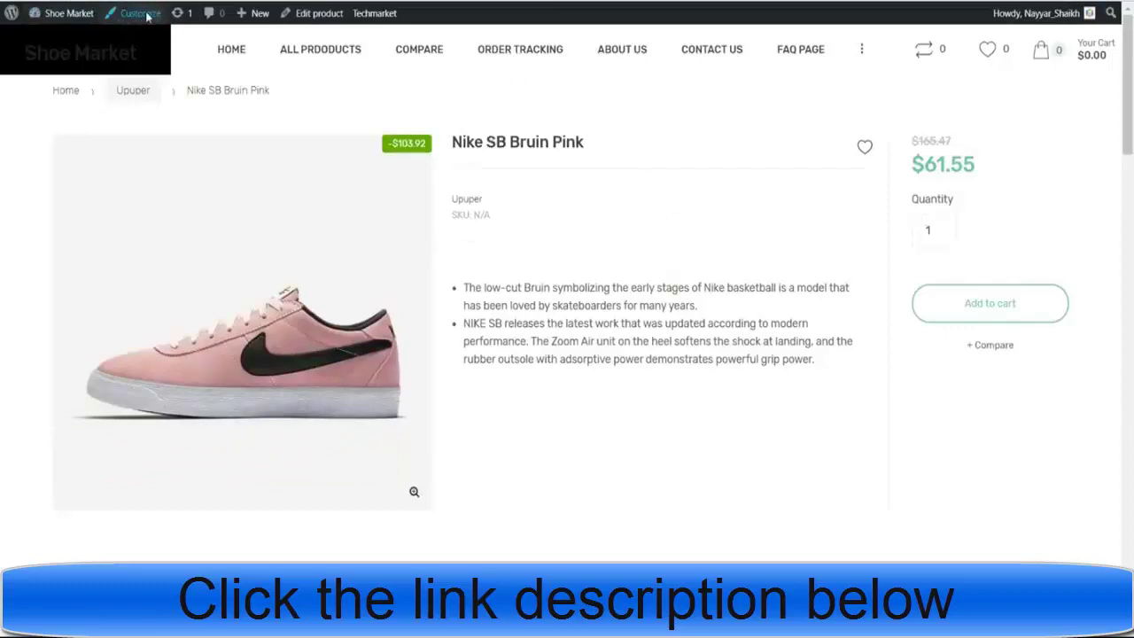
- In the Customizer's Site Identity section, choose the photodune image from the media library as the logo
left_click(146, 17)
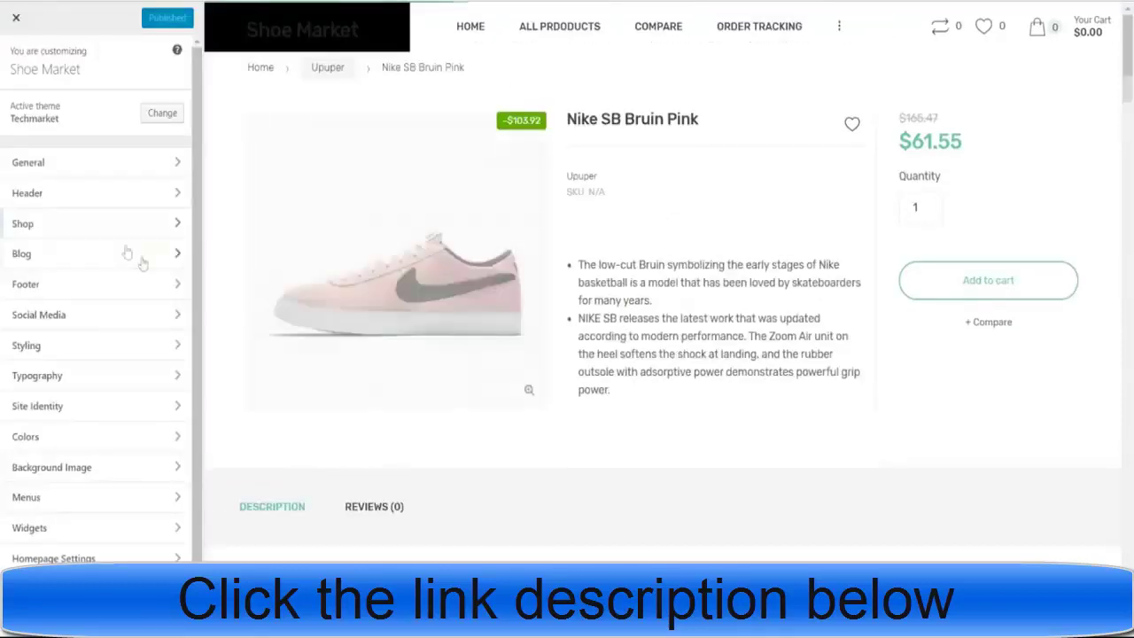
scroll(150, 354, "down", 1)
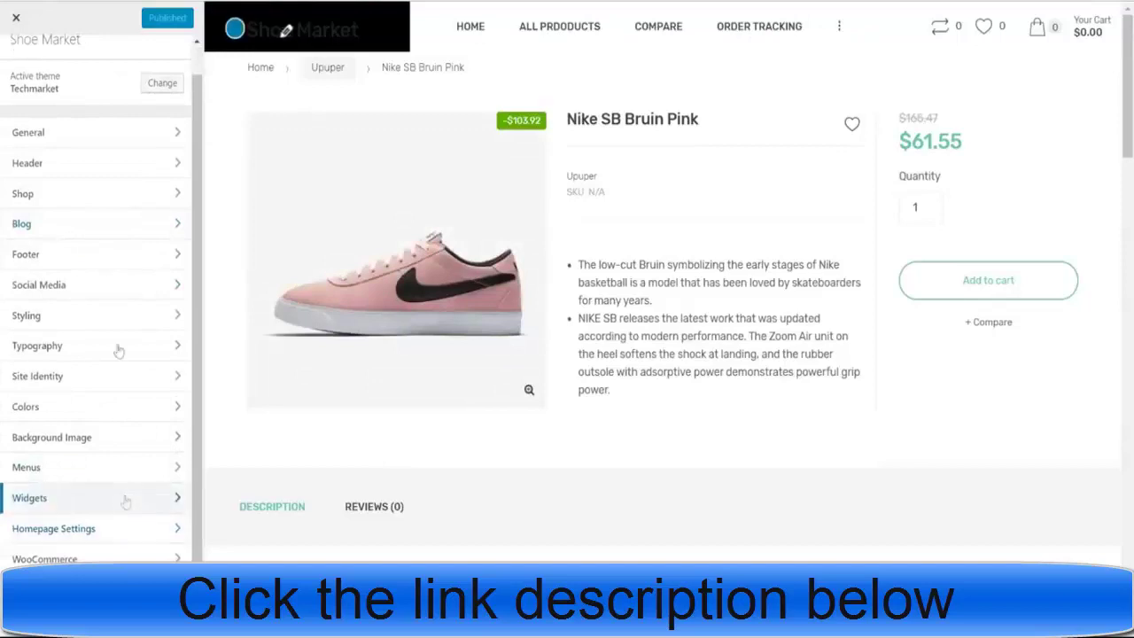
scroll(115, 354, "up", 1)
left_click(110, 173)
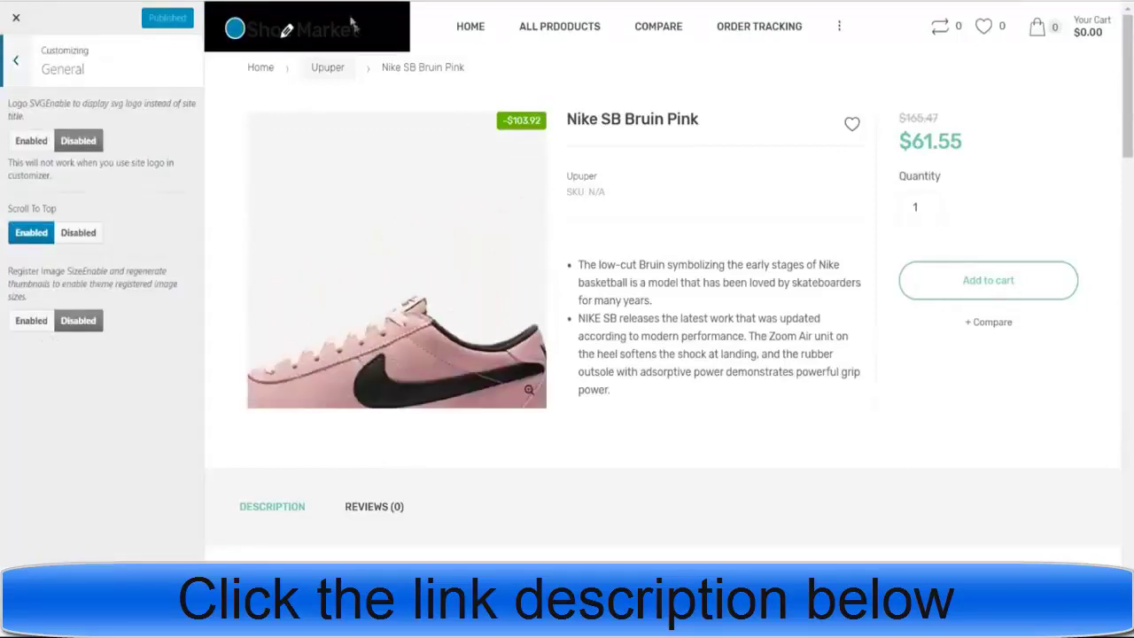
left_click(286, 34)
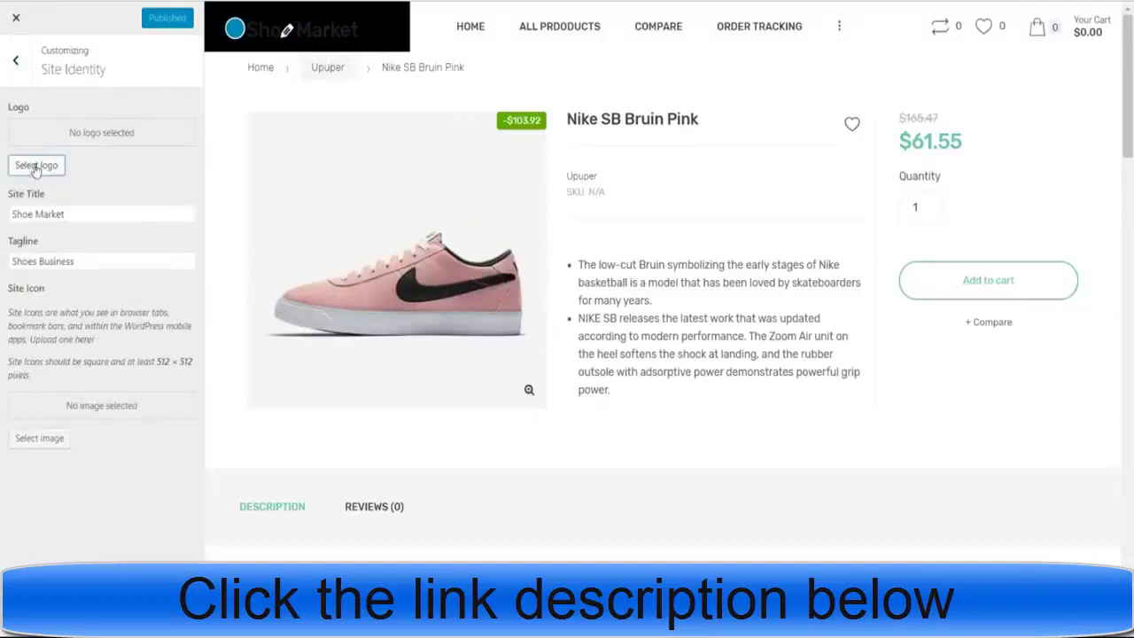
left_click(35, 166)
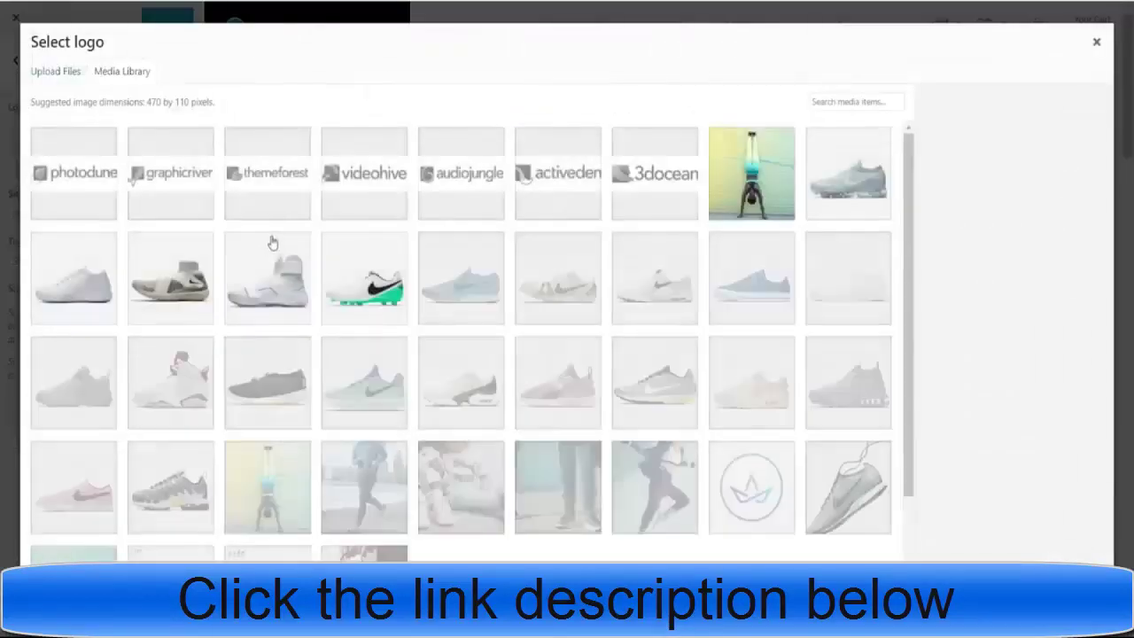
left_click(93, 188)
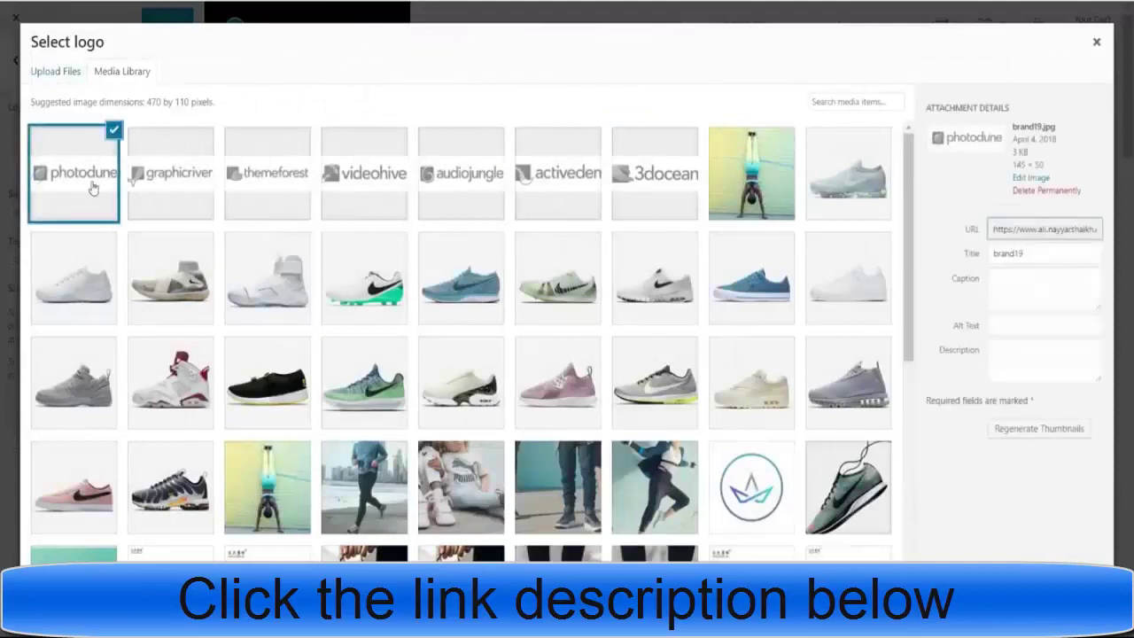